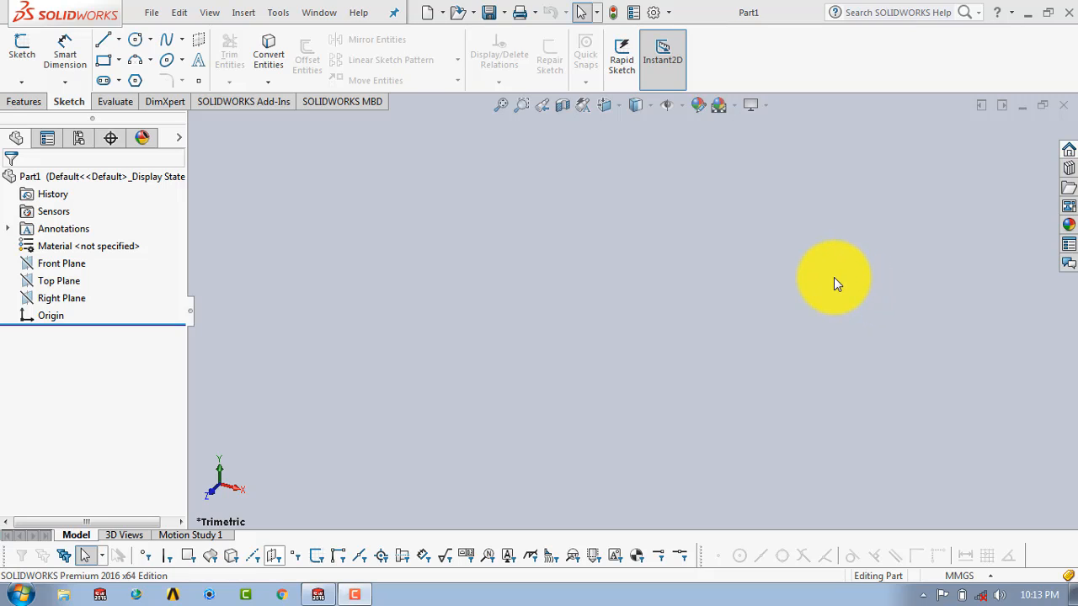
- Start a sketch on the Top Plane and draw two concentric circles centred on the origin, the inner about 25 mm in diameter
click(32, 43)
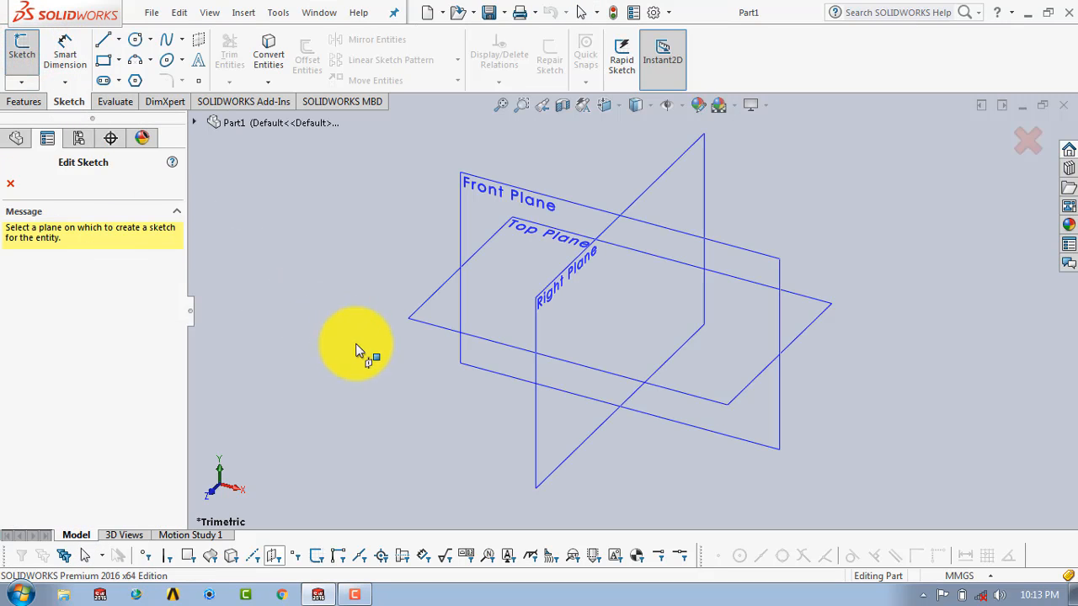
click(421, 327)
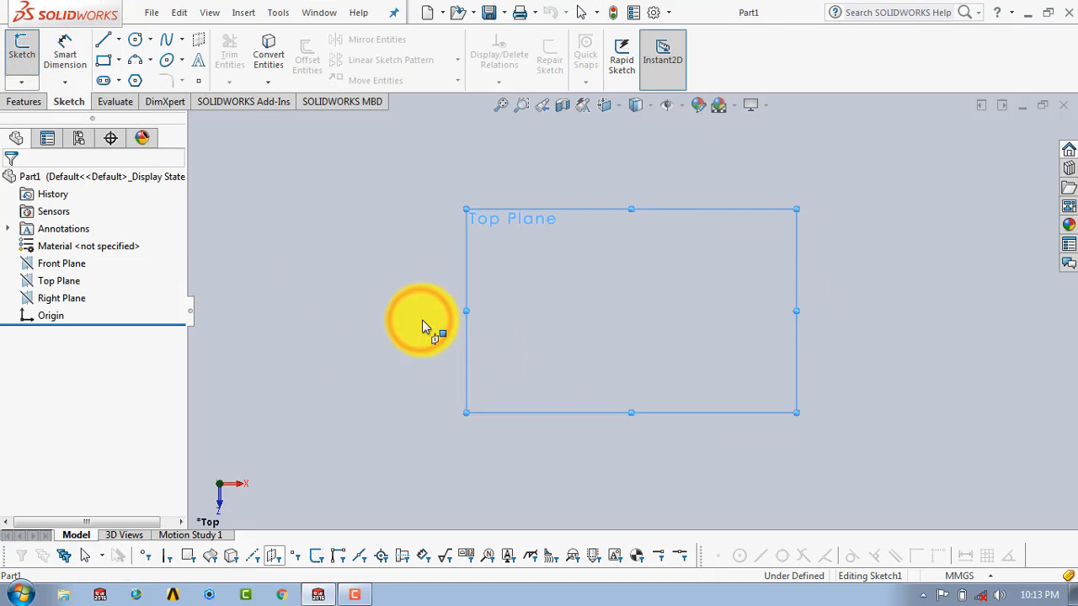
click(138, 38)
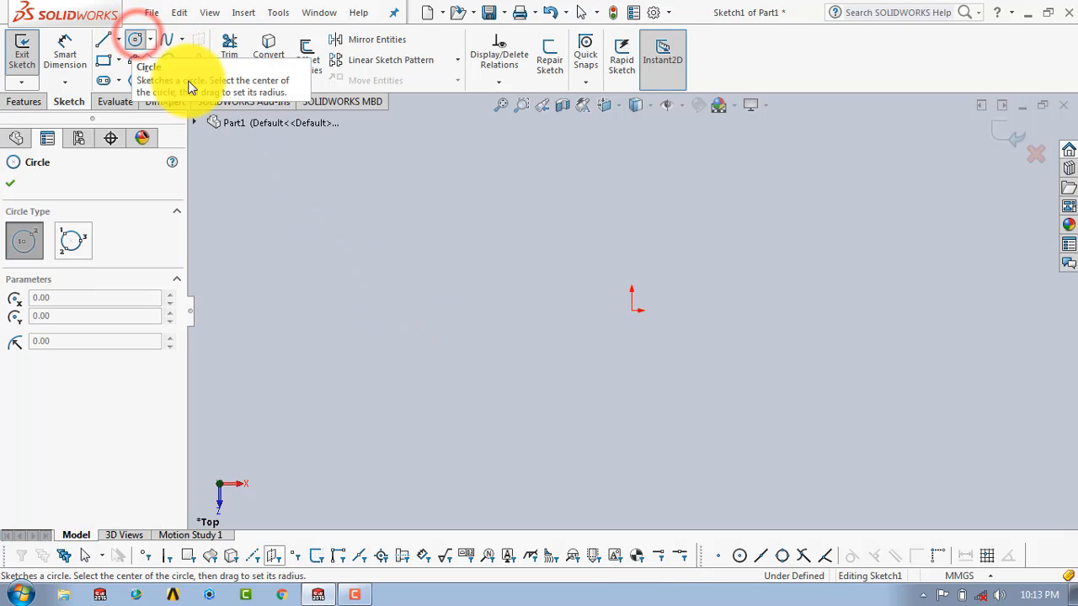
click(632, 308)
click(662, 289)
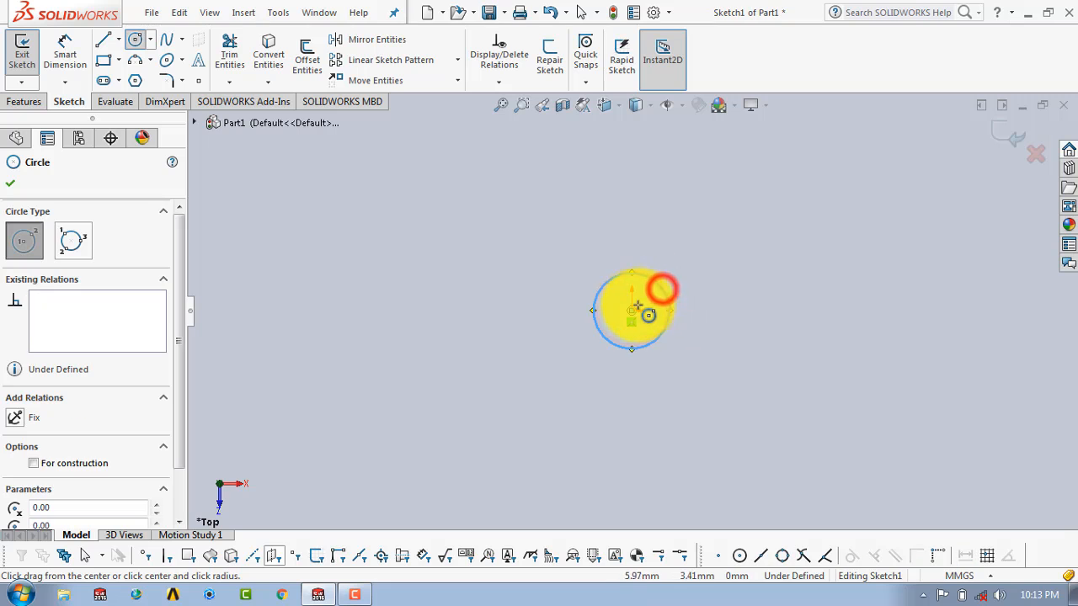
click(629, 308)
click(650, 296)
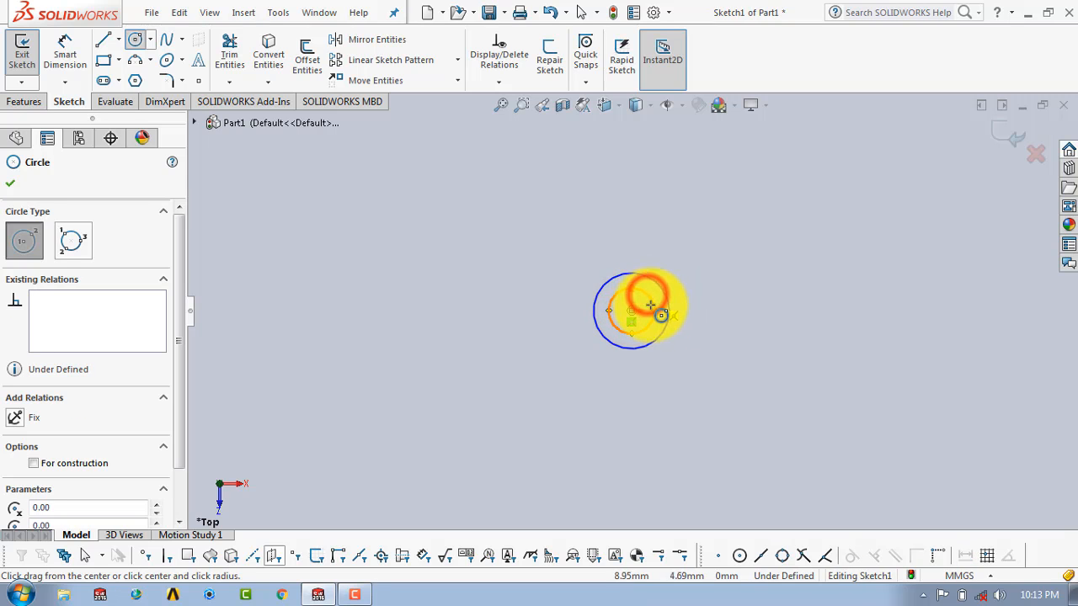
key(Escape)
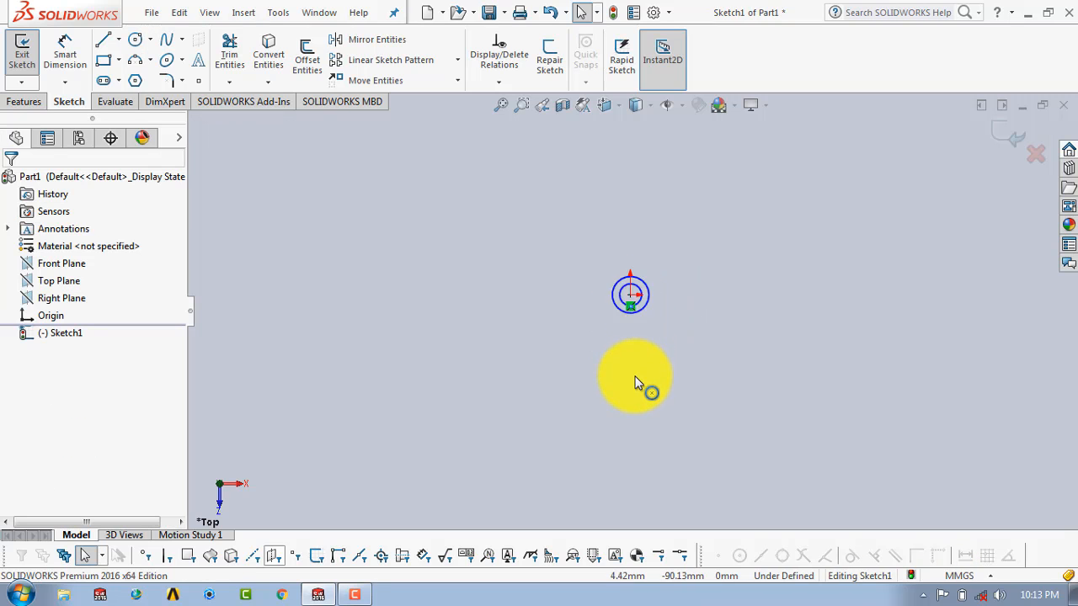
- Draw a separate circle vertically below the origin, about twice the diameter of the outer concentric circle
scroll(635, 383, down, 2)
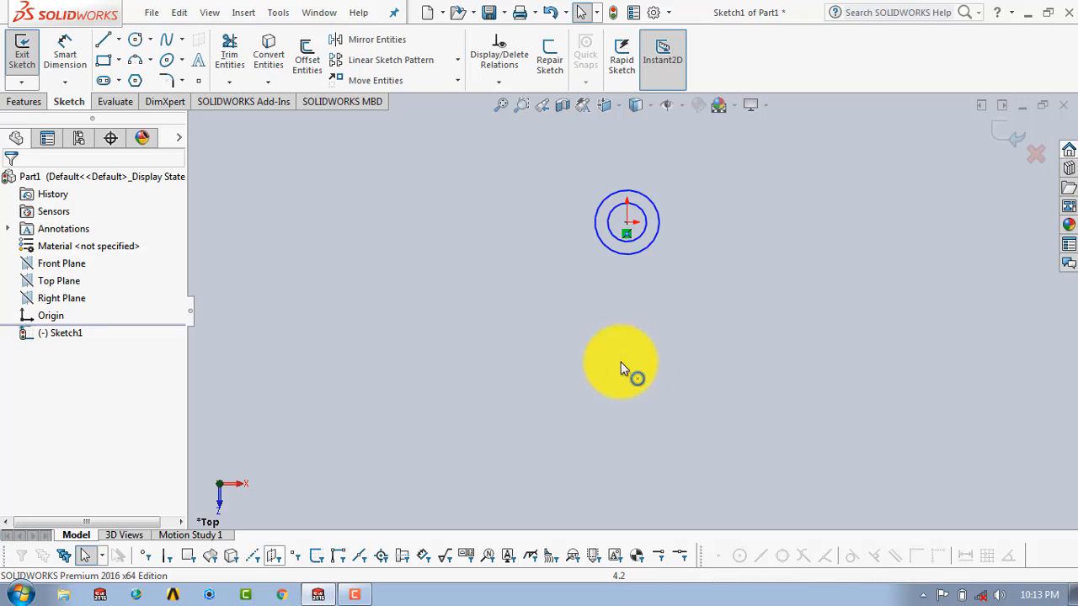
click(140, 42)
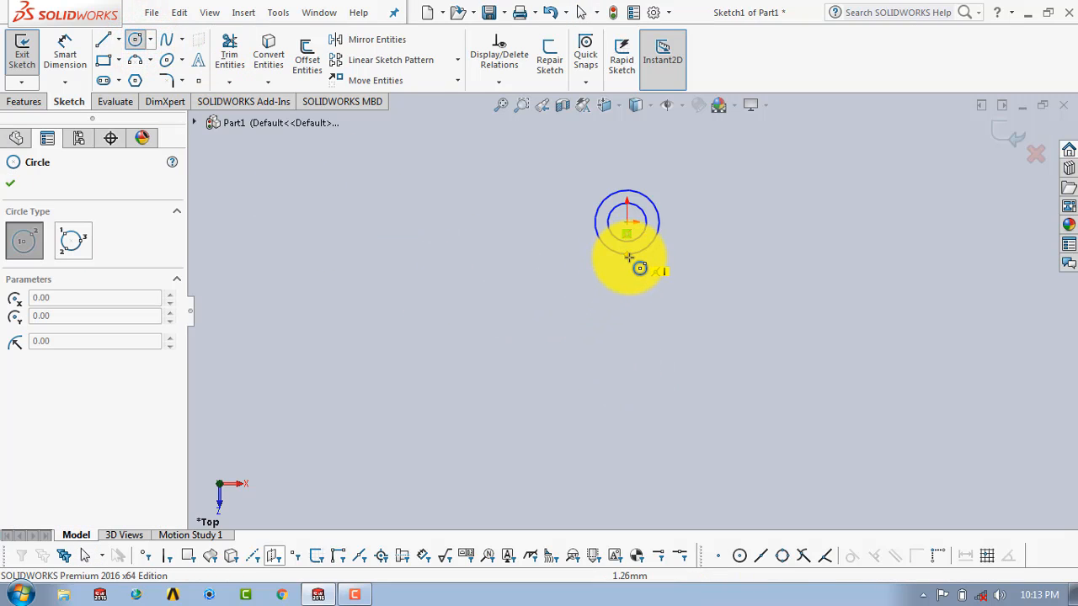
click(627, 443)
click(680, 404)
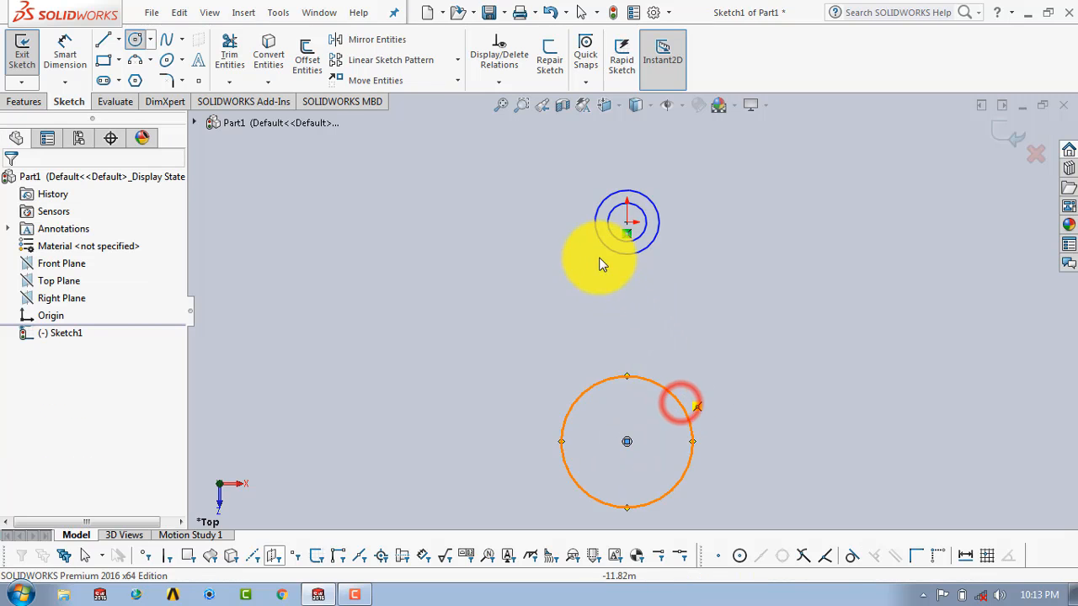
key(Escape)
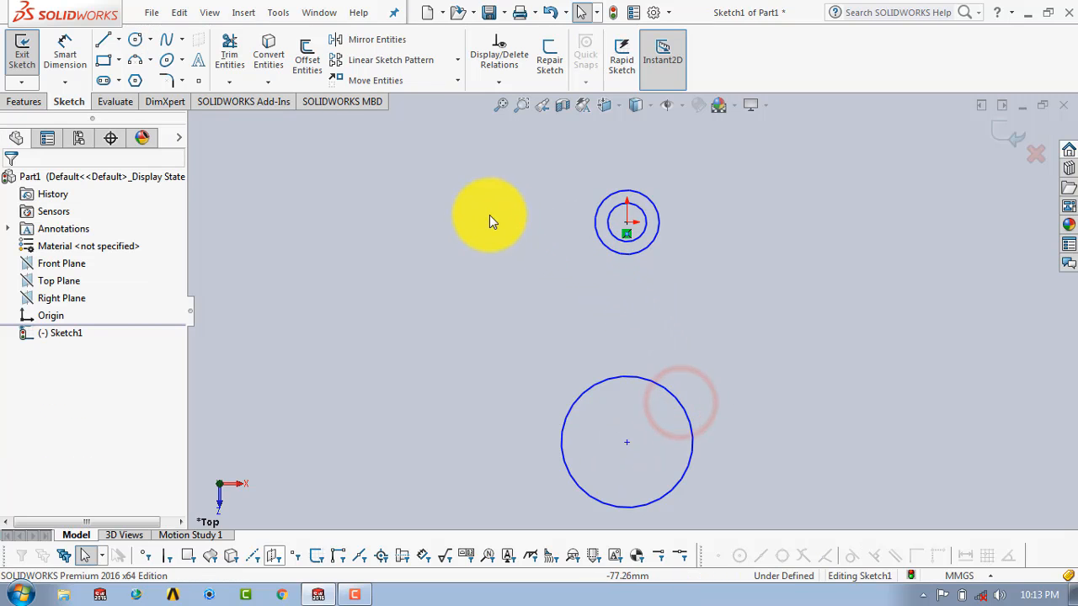
- Dimension the inner circle at the origin with a diameter of 18 mm
click(74, 52)
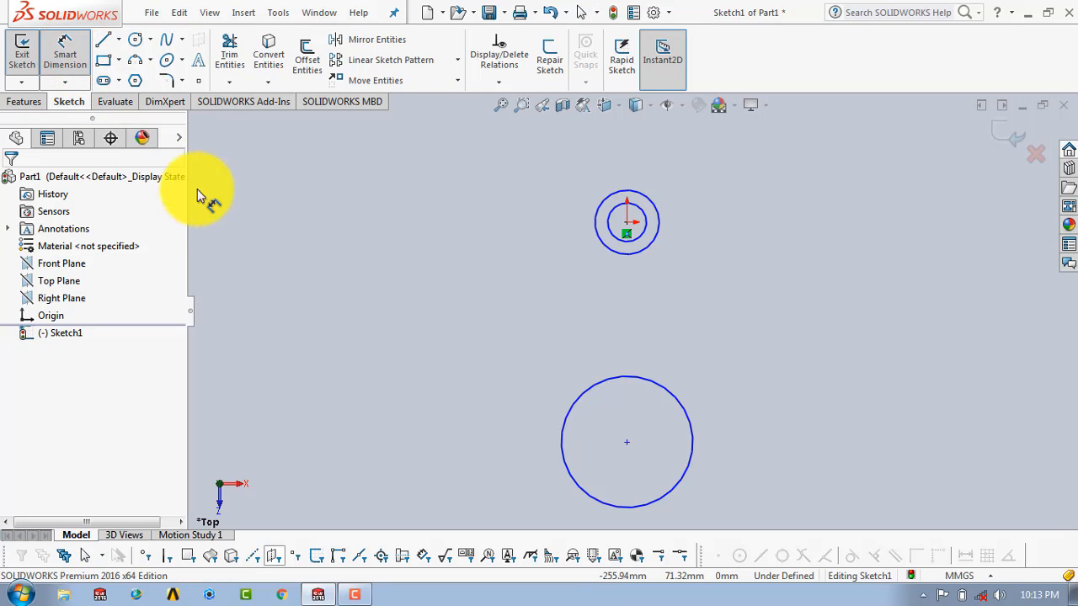
click(645, 214)
click(697, 215)
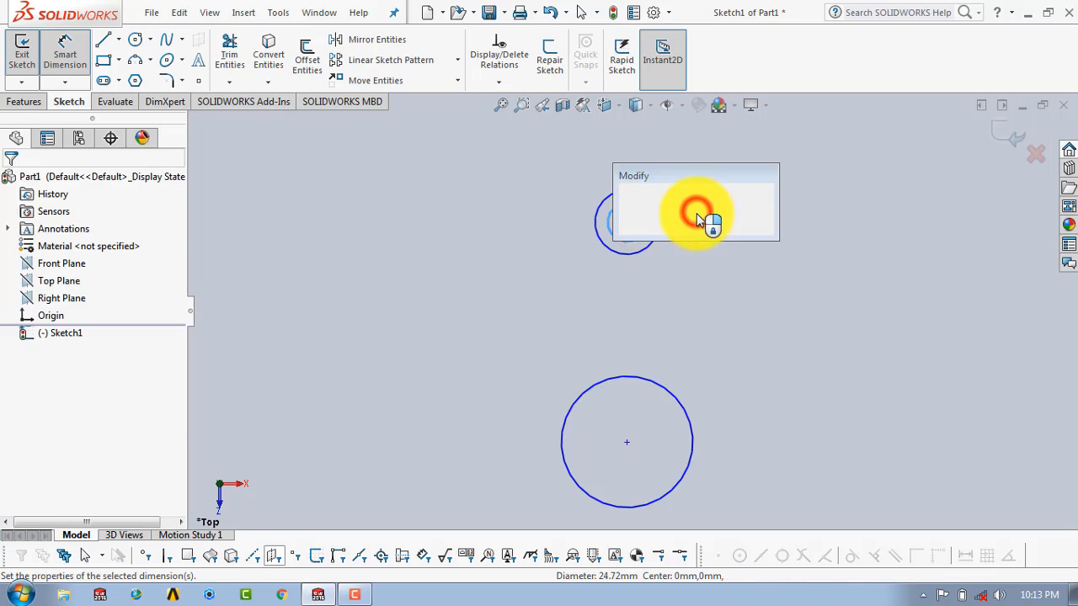
text(1)
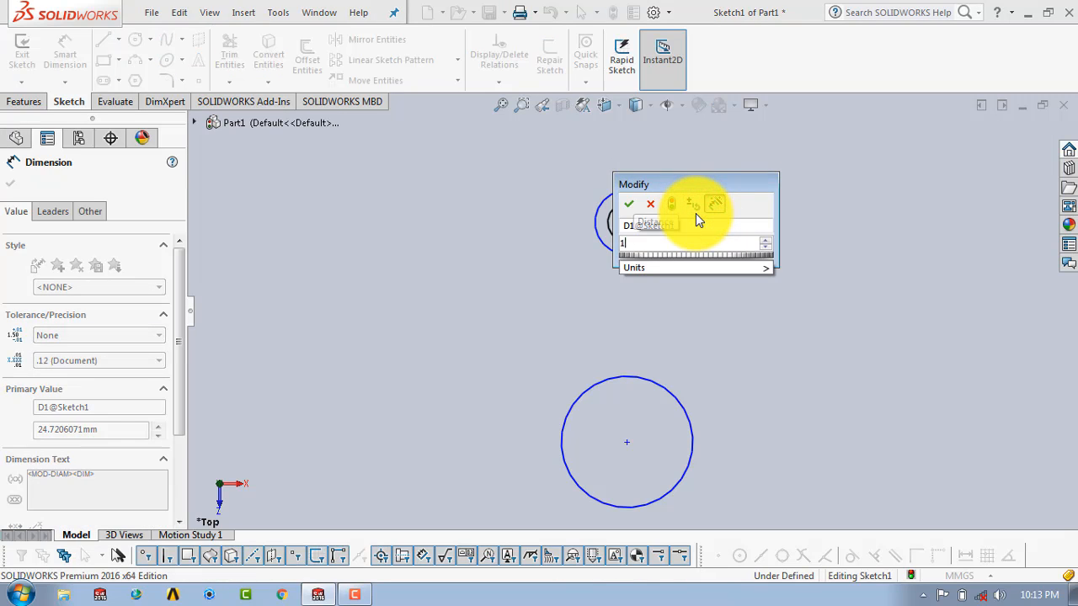
text(8)
key(Return)
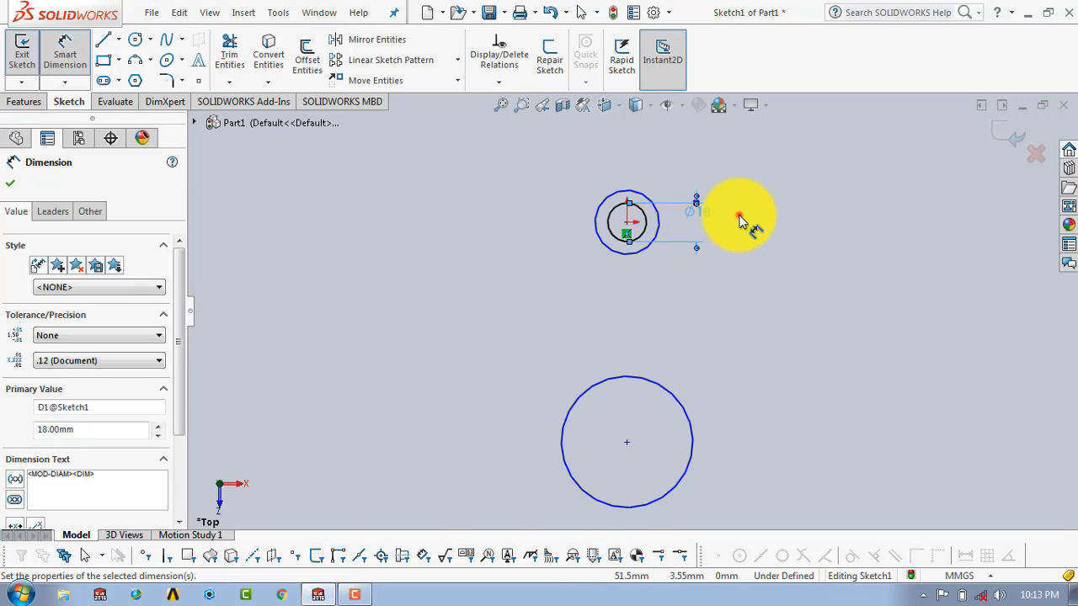
click(738, 217)
- Dimension the outer circle at the origin with a diameter of 28 mm
click(658, 219)
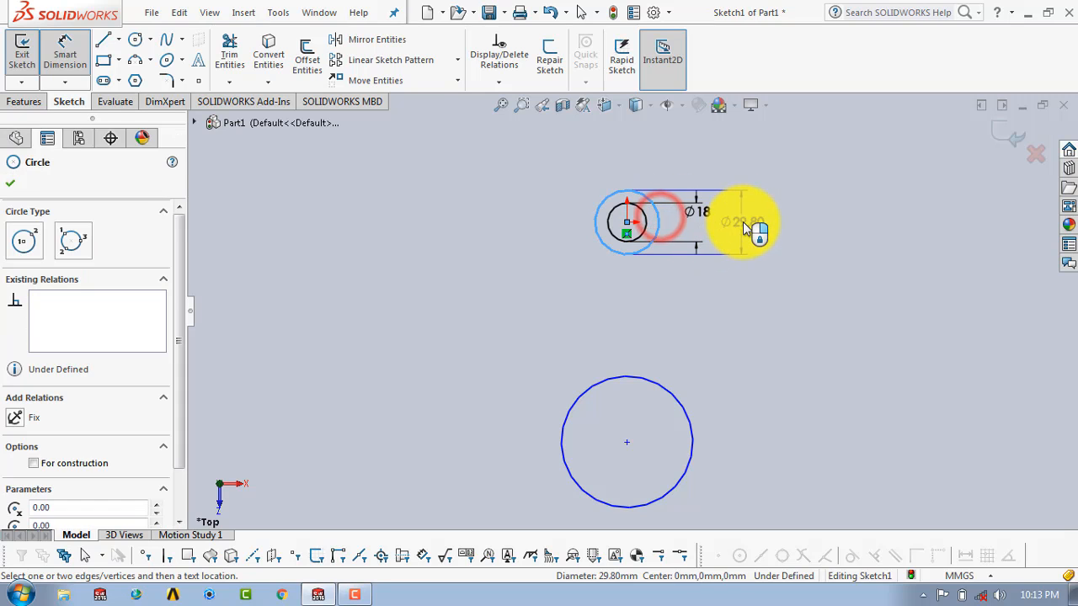
click(743, 223)
text(28)
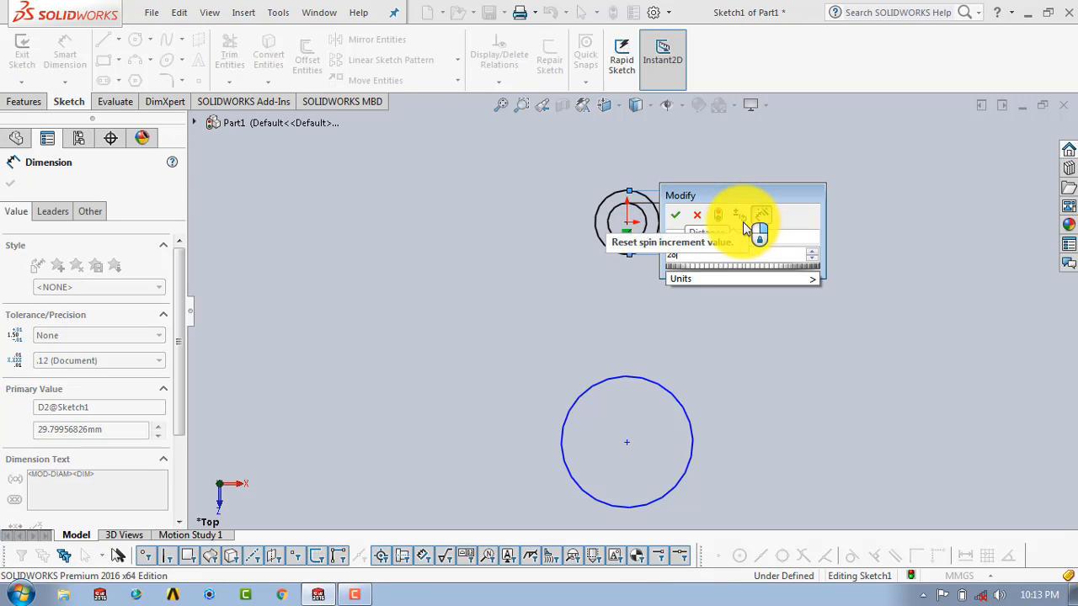
key(Return)
click(792, 267)
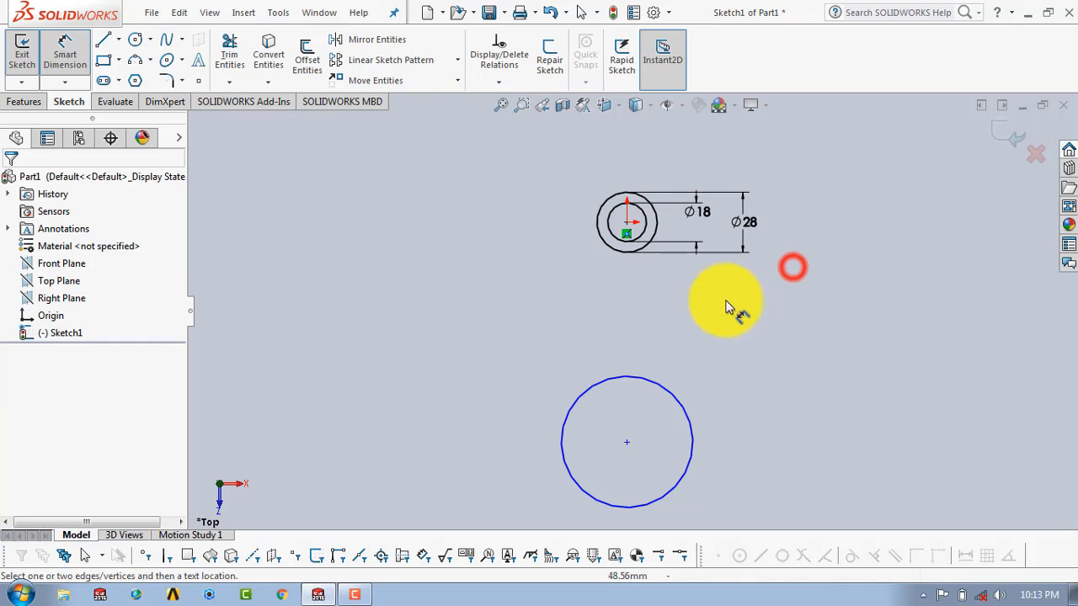
- Dimension the separate lower circle with a diameter of 50 mm
click(684, 410)
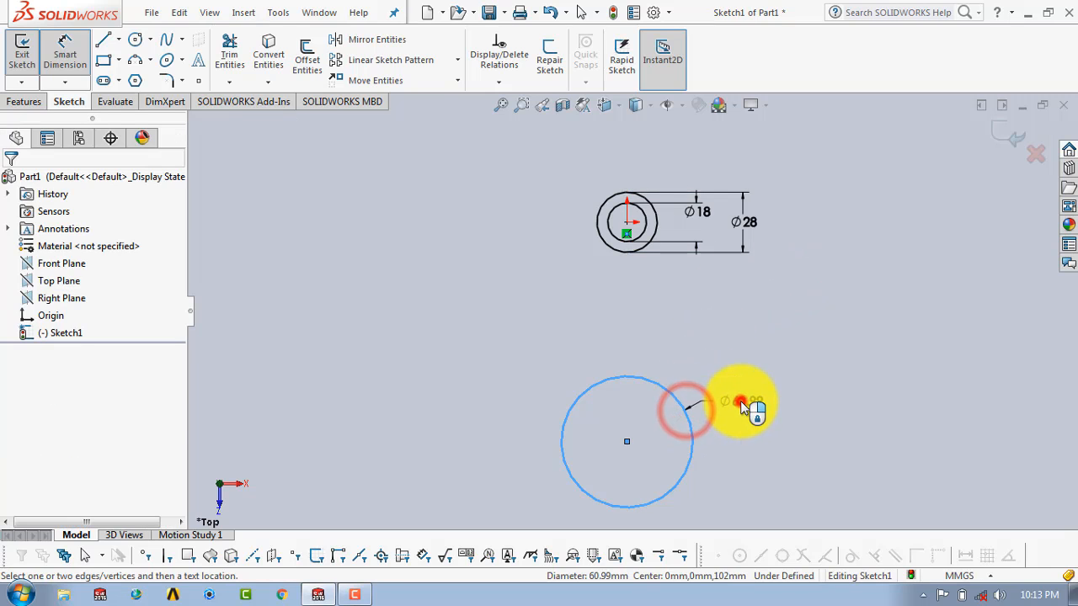
click(742, 406)
text(50)
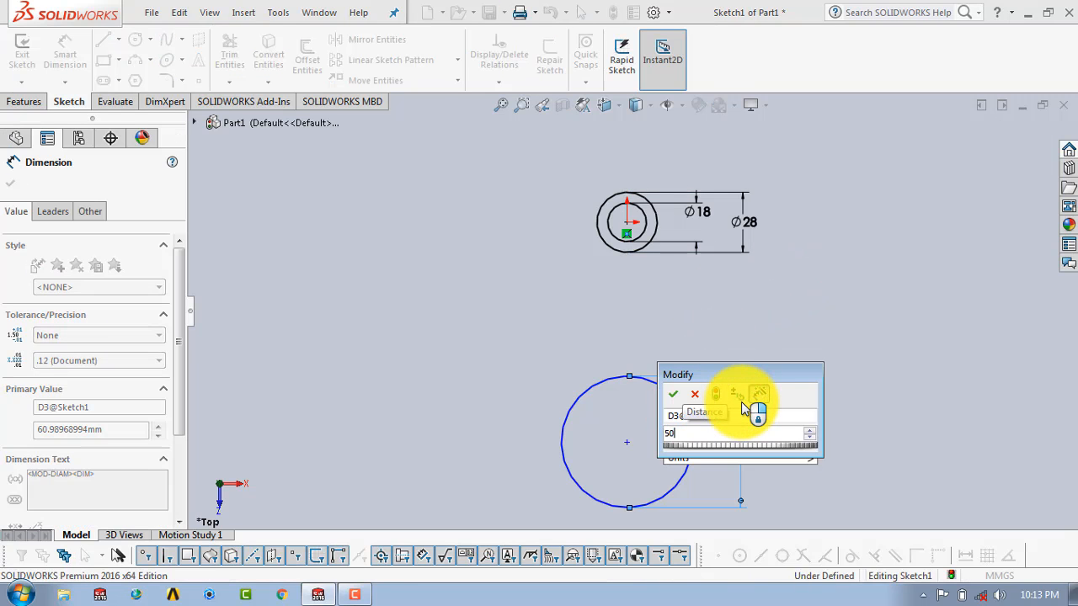
key(Return)
click(773, 333)
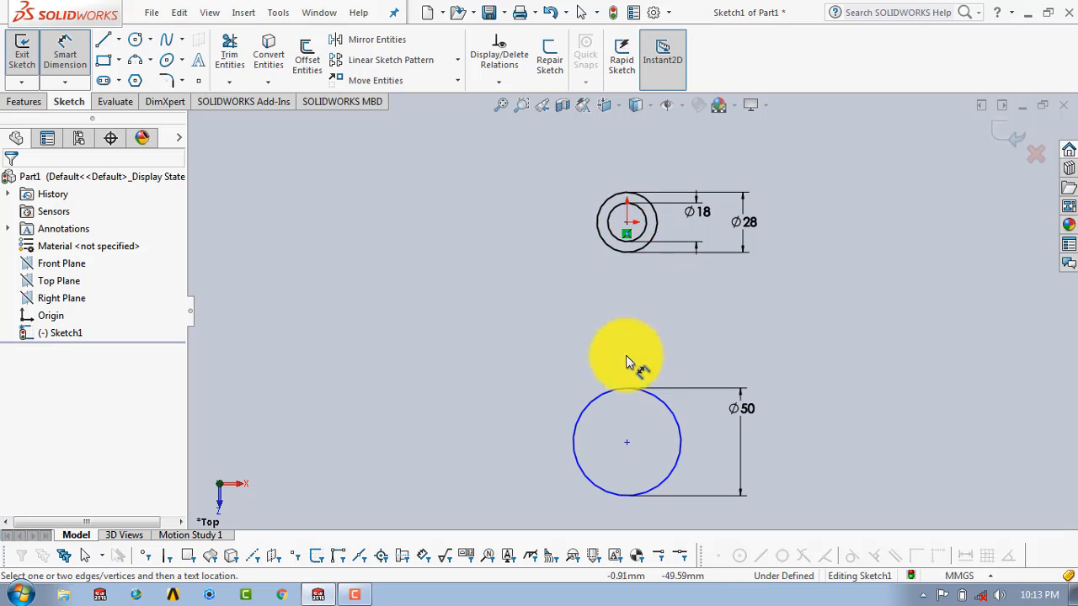
- Set the vertical distance between the lower circle's centre and the origin to 125 mm
click(627, 442)
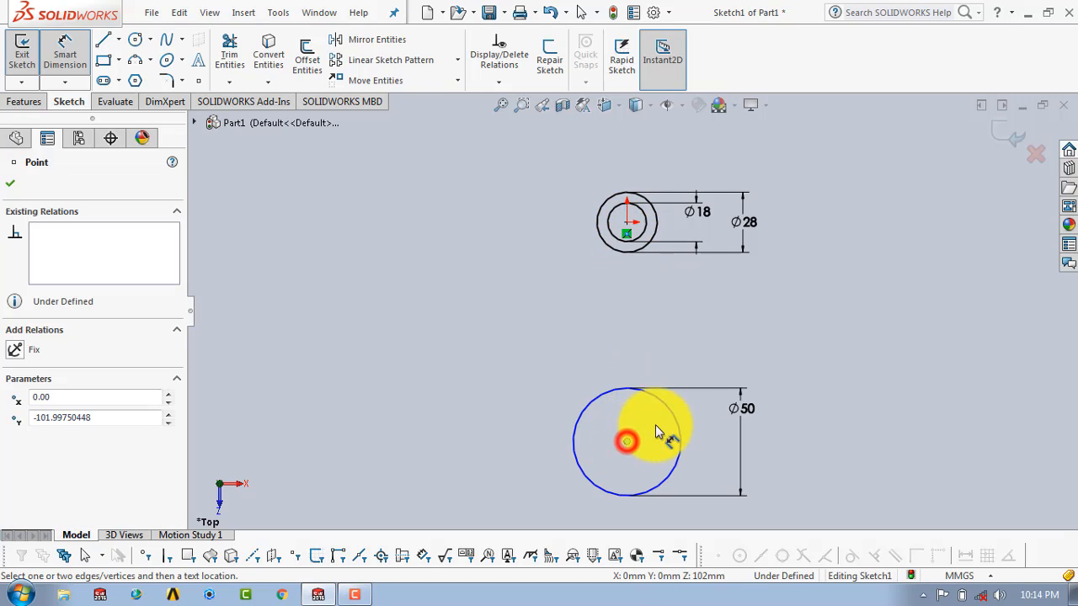
click(628, 222)
click(829, 311)
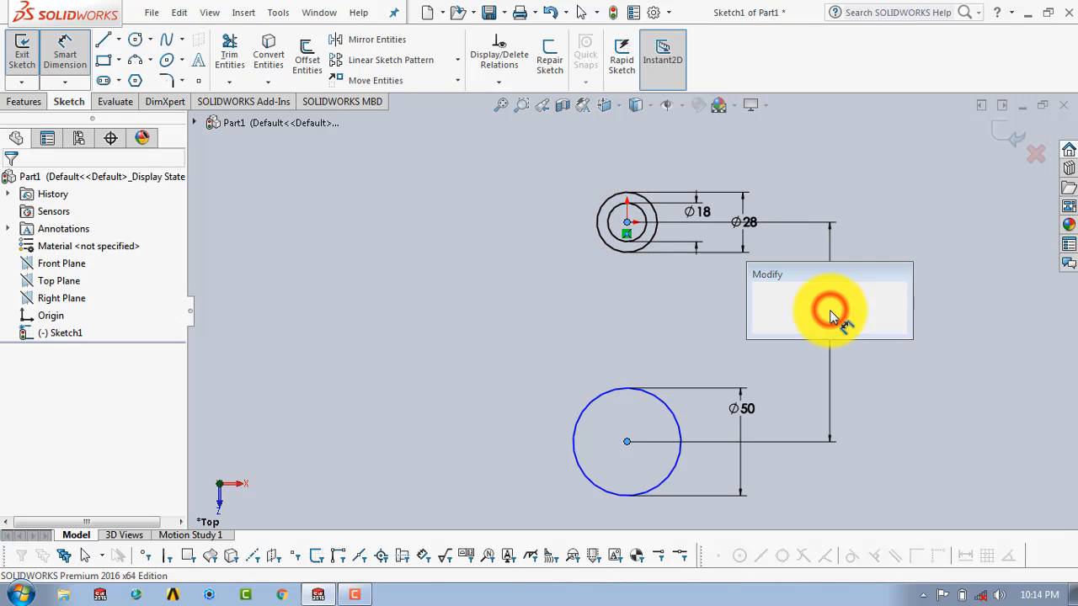
text(125)
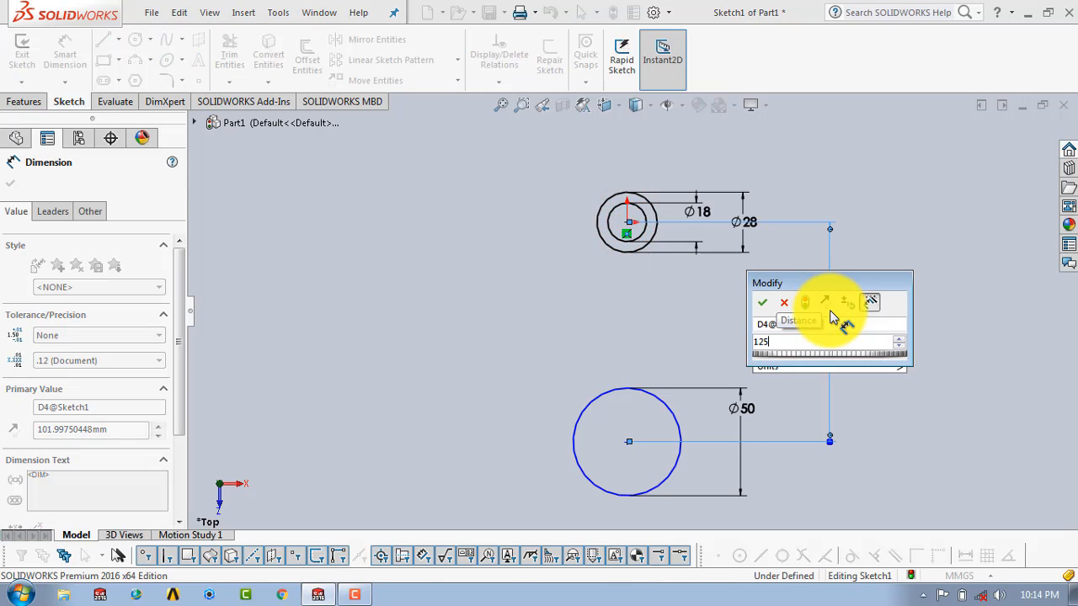
key(Return)
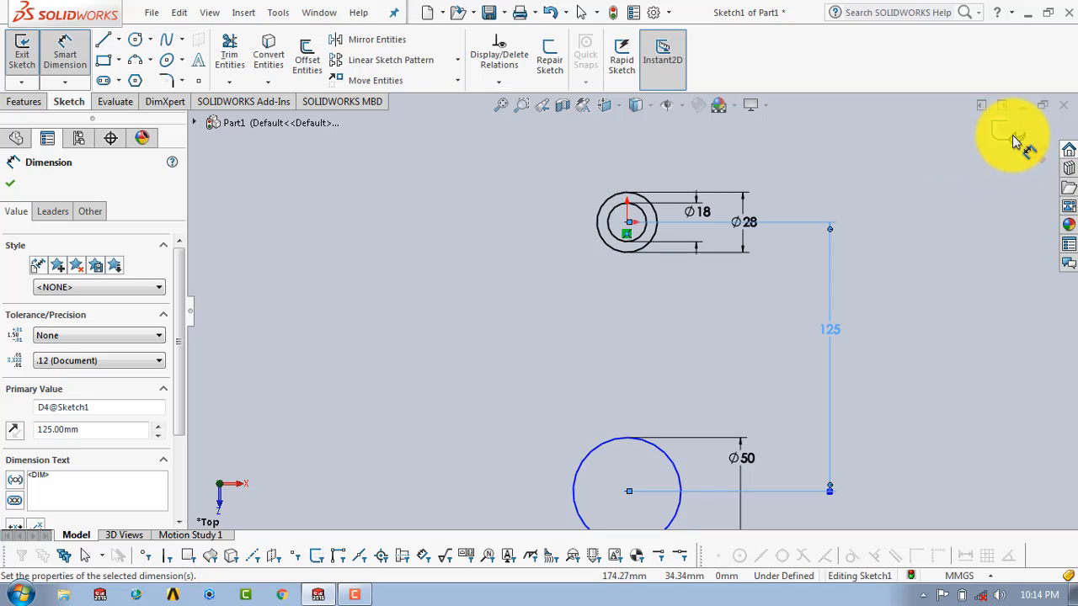
click(8, 185)
- Draw a vertical line about 89 mm long from the 28 mm circle to the 50 mm circle, left of their centres
scroll(624, 275, up, 2)
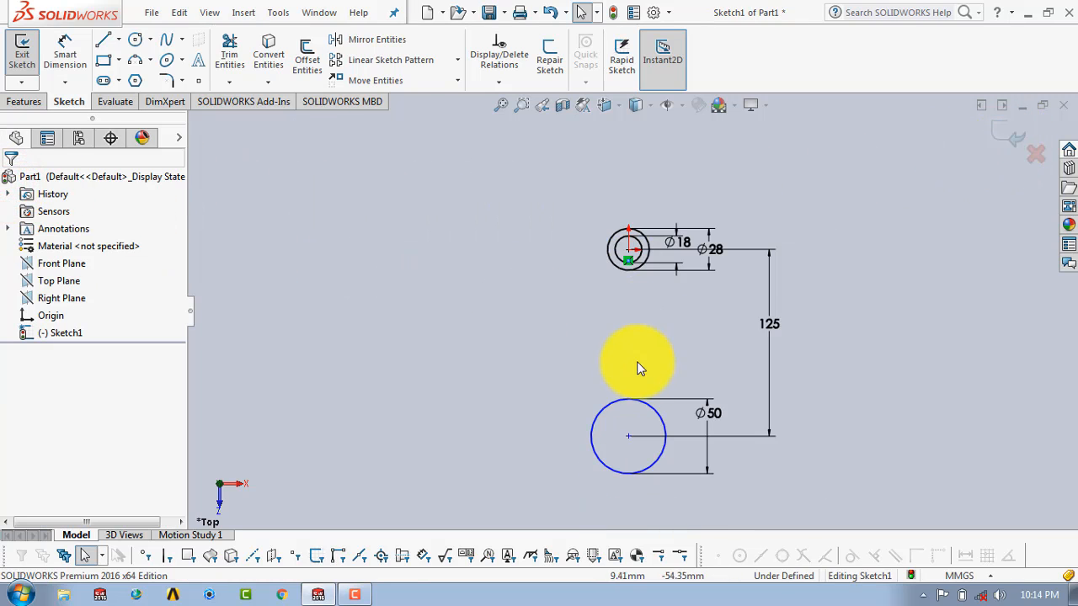
scroll(634, 359, down, 1)
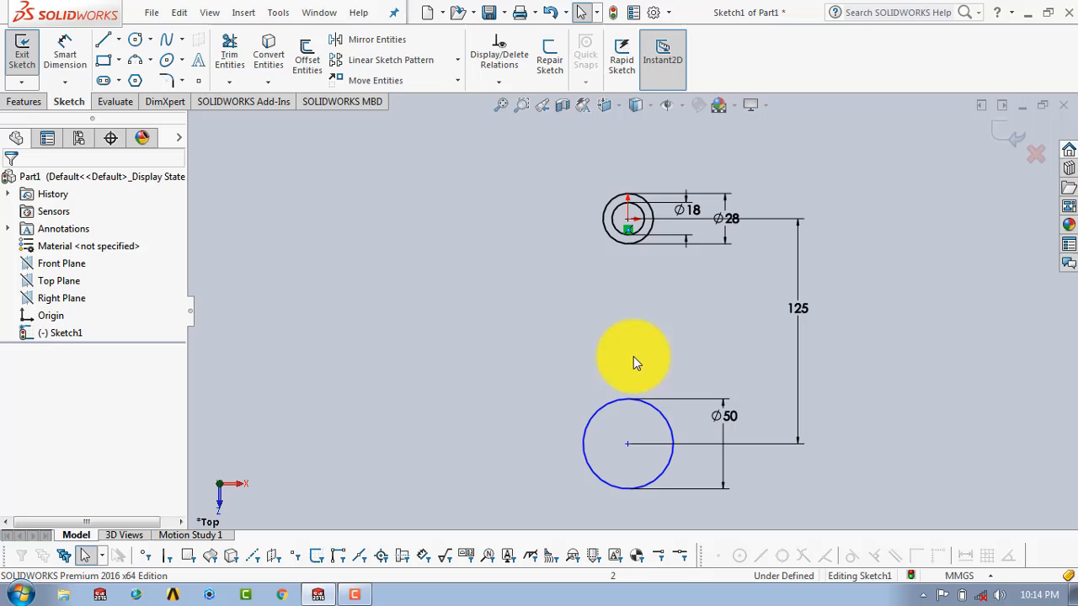
click(105, 39)
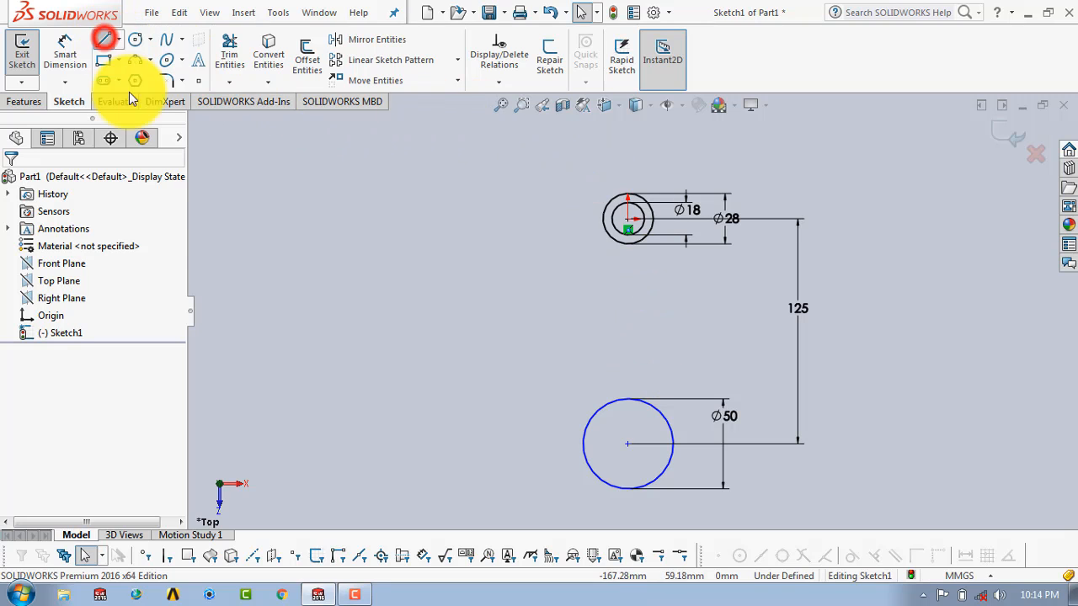
click(616, 242)
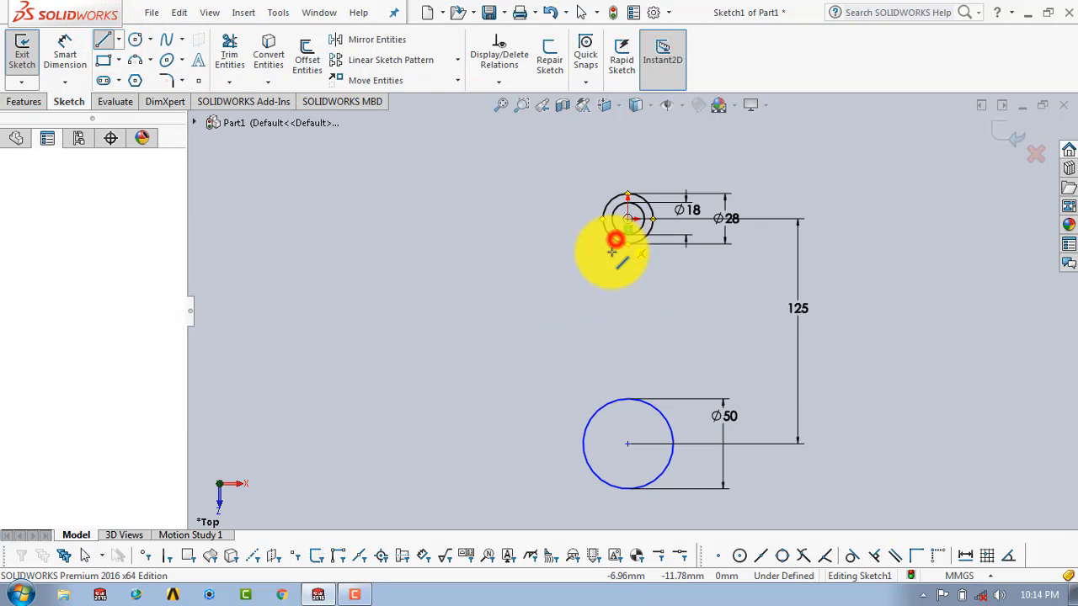
click(616, 399)
key(Escape)
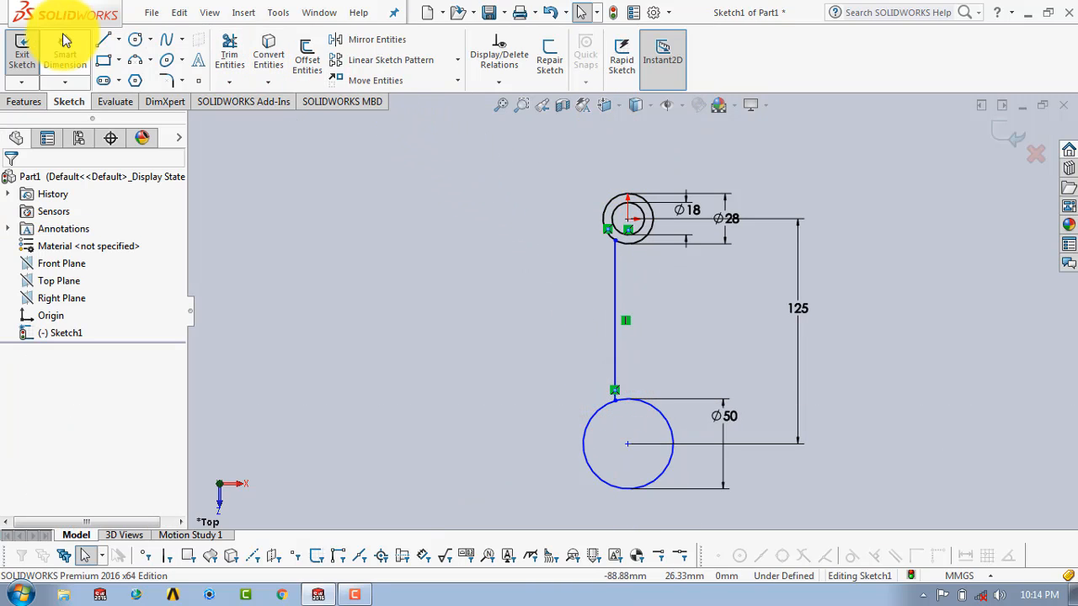
- Draw a matching vertical line between the 28 mm and 50 mm circles, about 15 mm to the right of the first
click(107, 42)
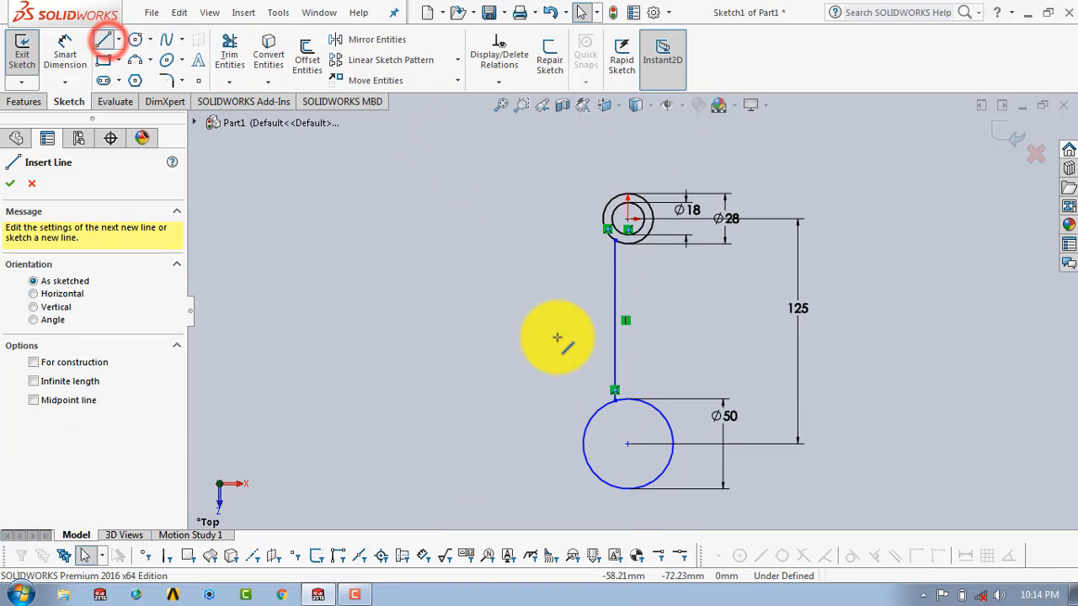
click(641, 242)
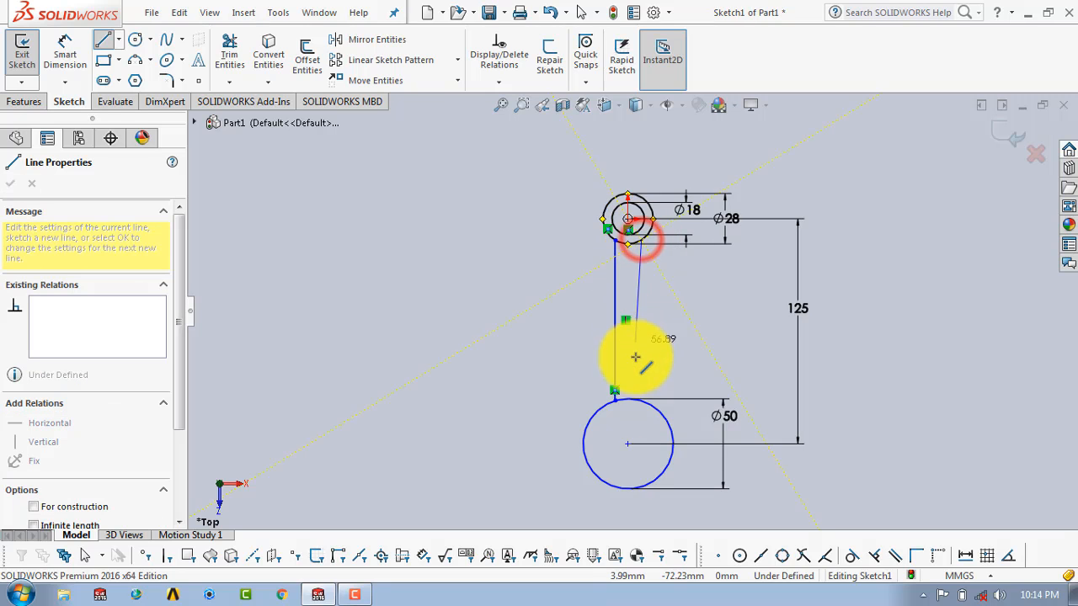
click(642, 401)
key(Escape)
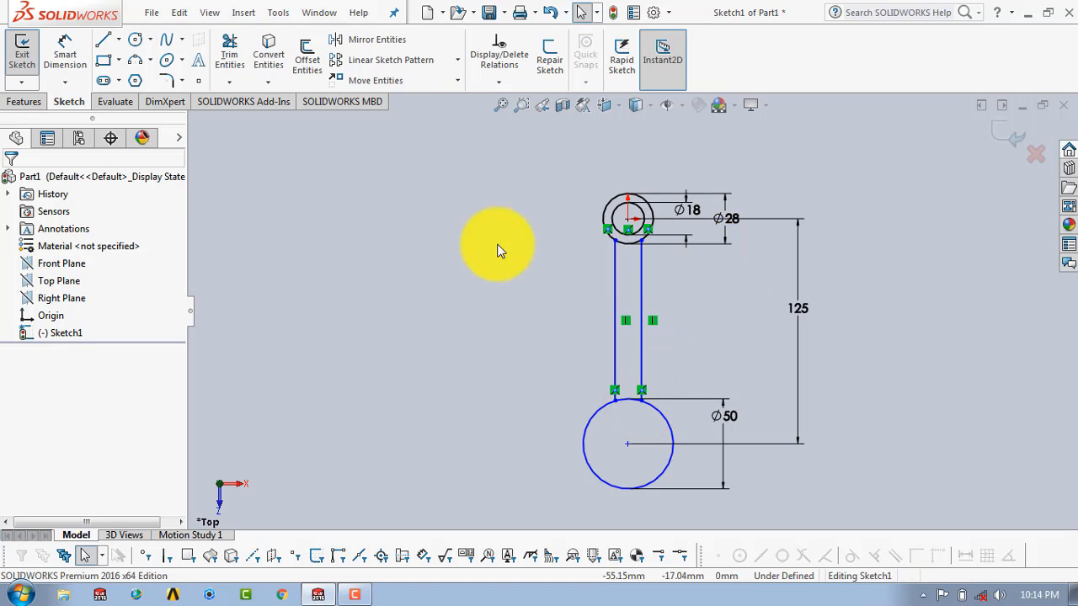
- Dimension the horizontal distance between the two vertical lines at 20 mm
click(72, 50)
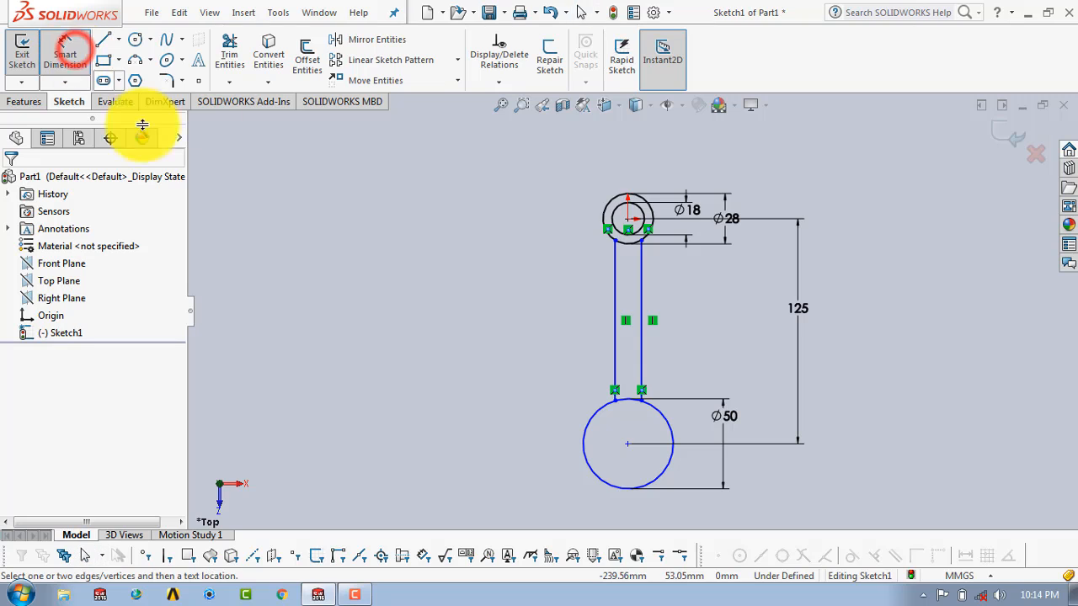
click(614, 289)
click(643, 305)
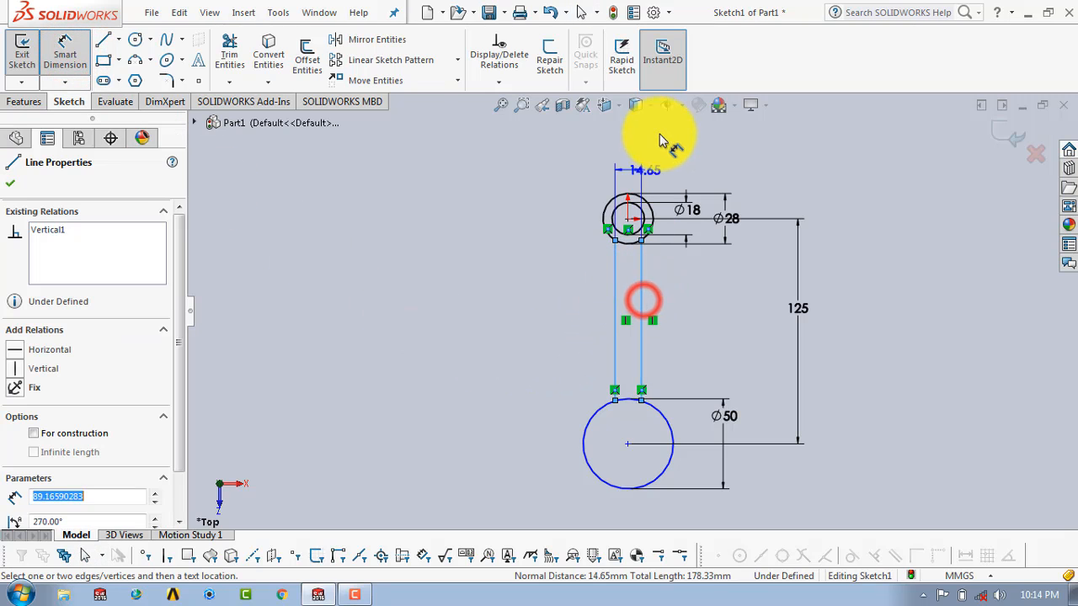
click(643, 145)
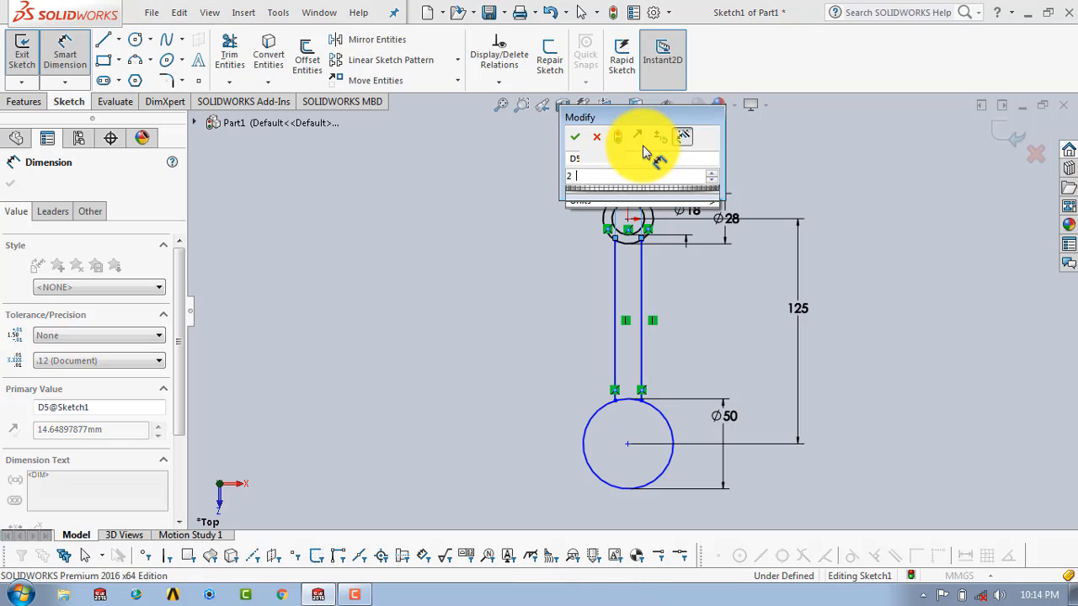
text(20)
key(Return)
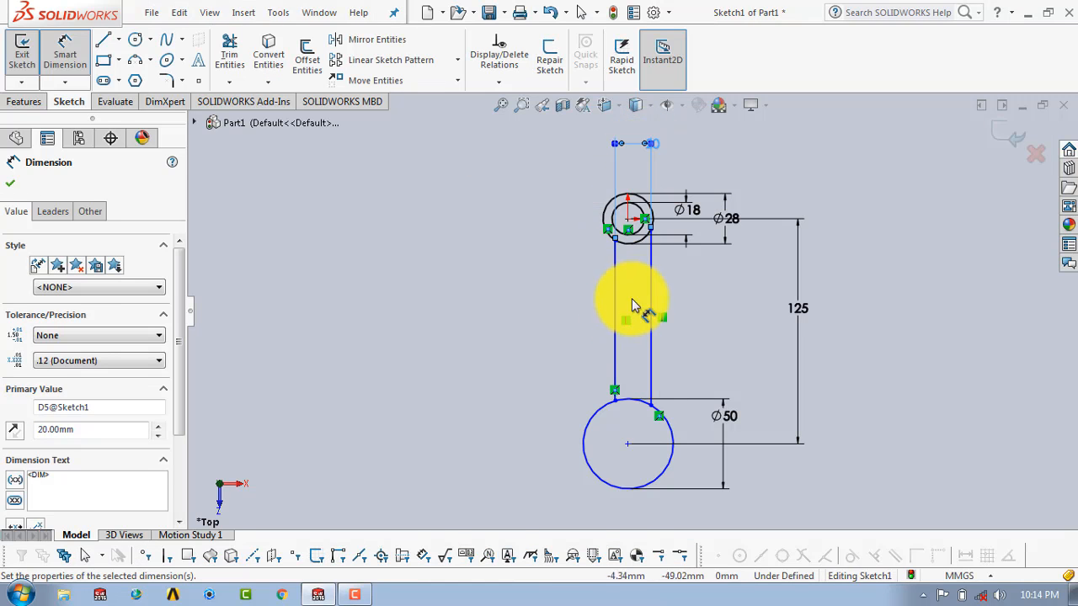
click(749, 145)
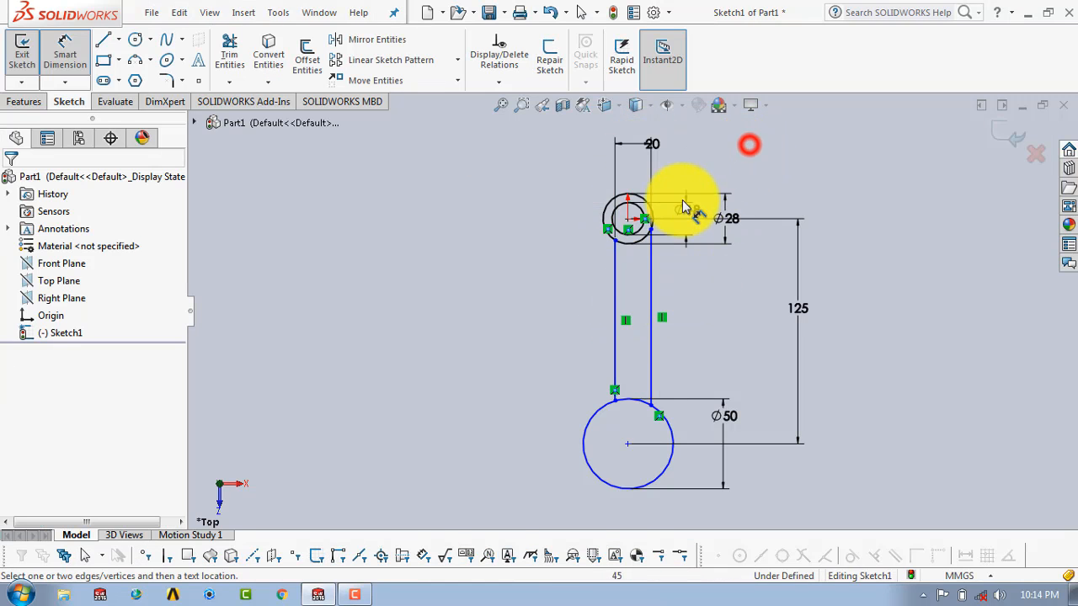
- Set the horizontal distance from the origin to the right vertical line to 10 mm
click(627, 222)
click(649, 280)
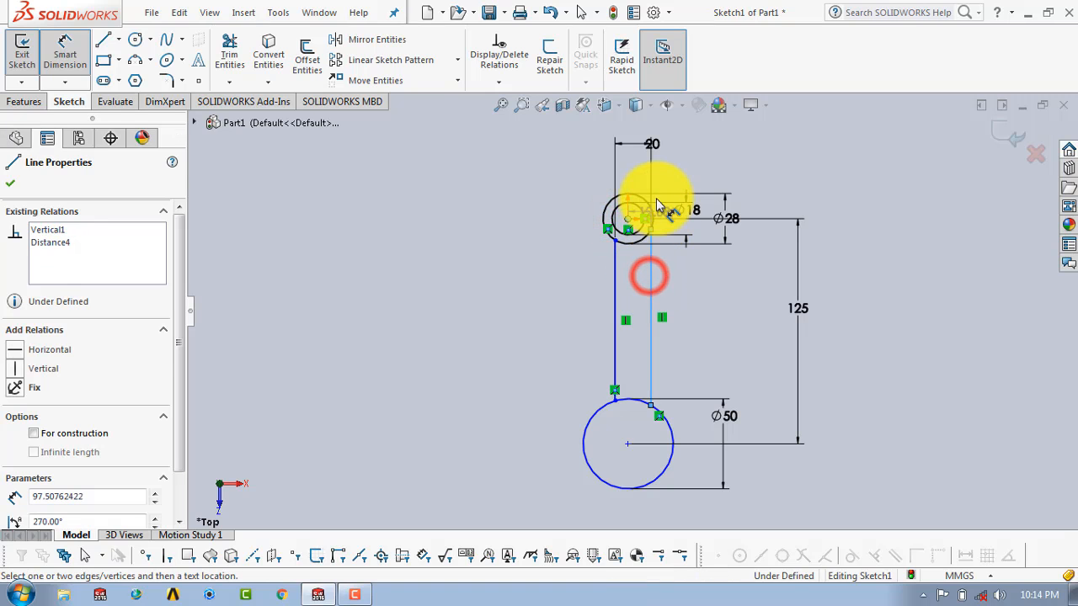
click(648, 175)
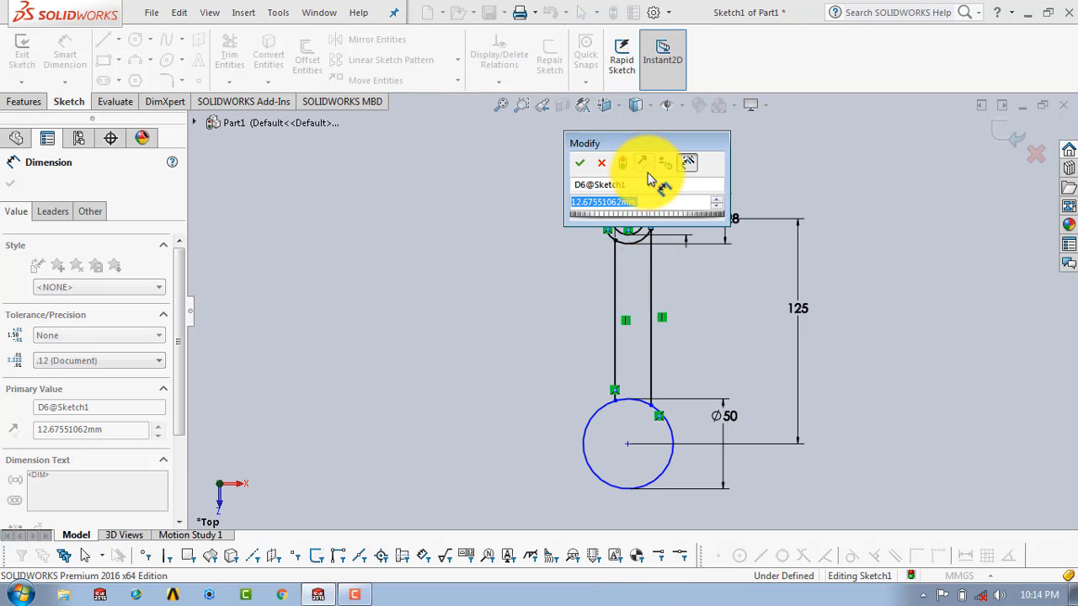
text(10)
key(Return)
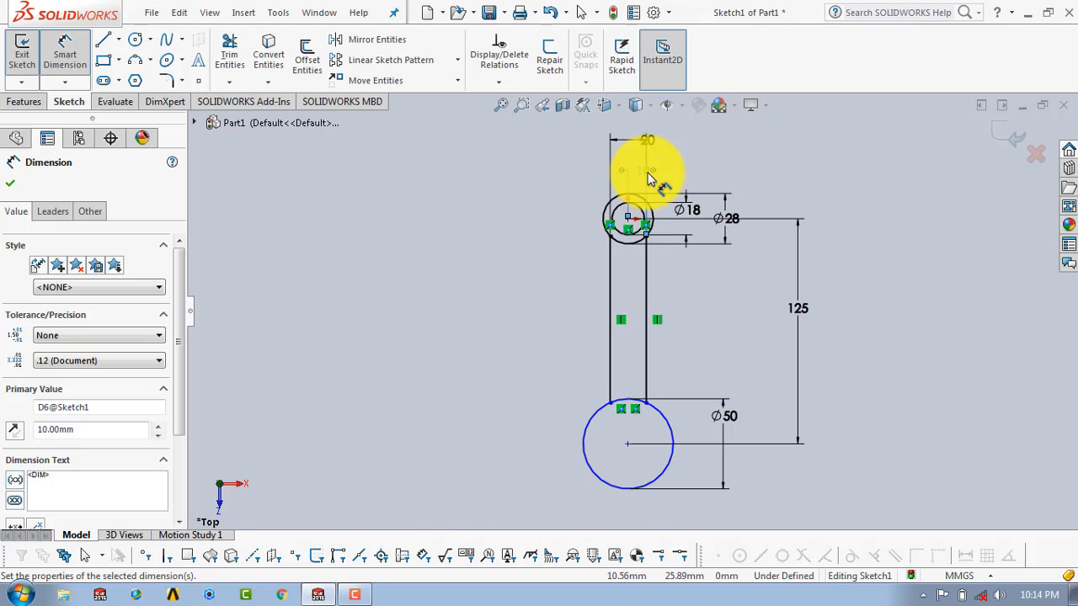
key(Escape)
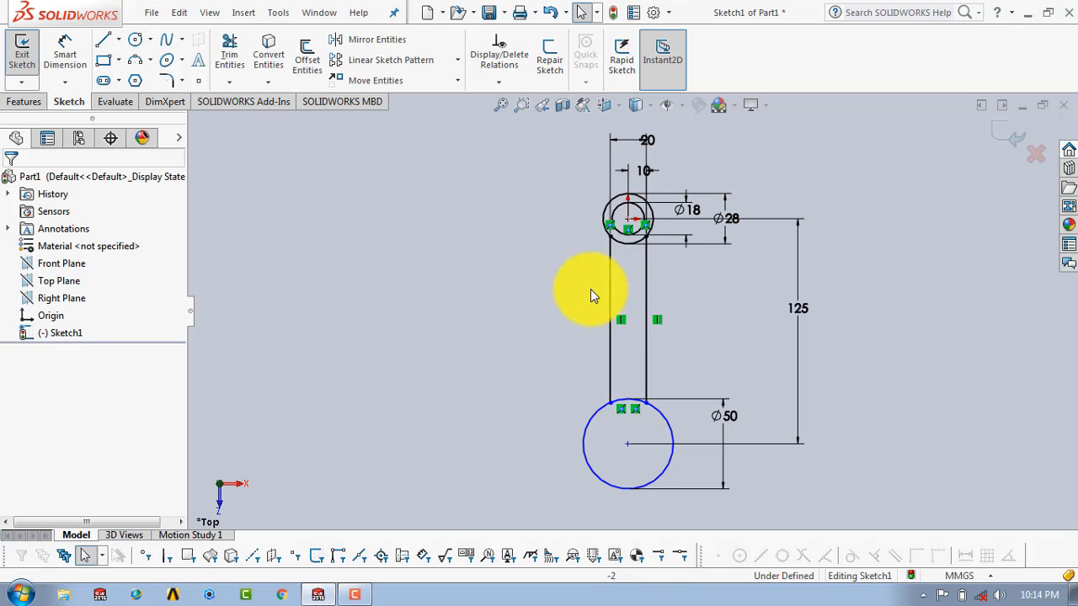
- Draw two circles beside the lower ends of the vertical lines, about 40 mm in diameter on the right and about 41 mm on the left
click(136, 40)
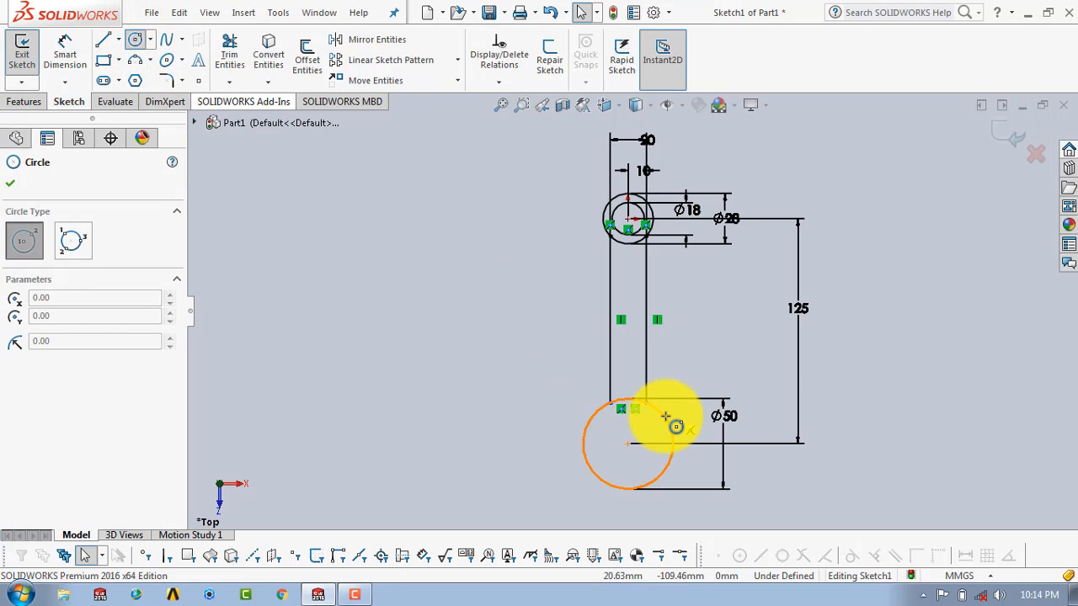
scroll(672, 426, down, 2)
scroll(669, 406, down, 2)
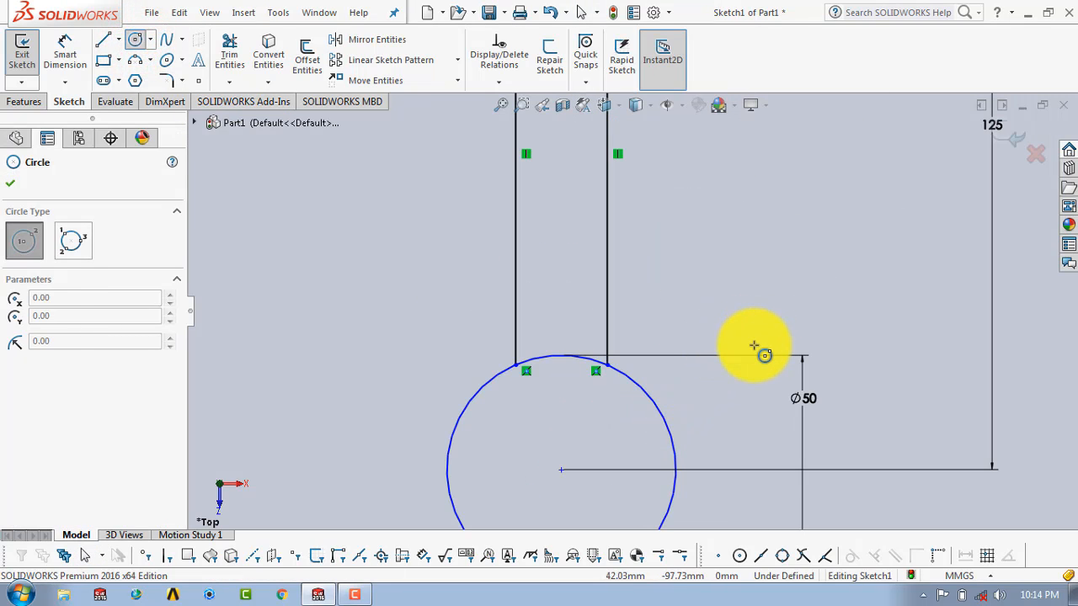
drag(753, 345, 835, 300)
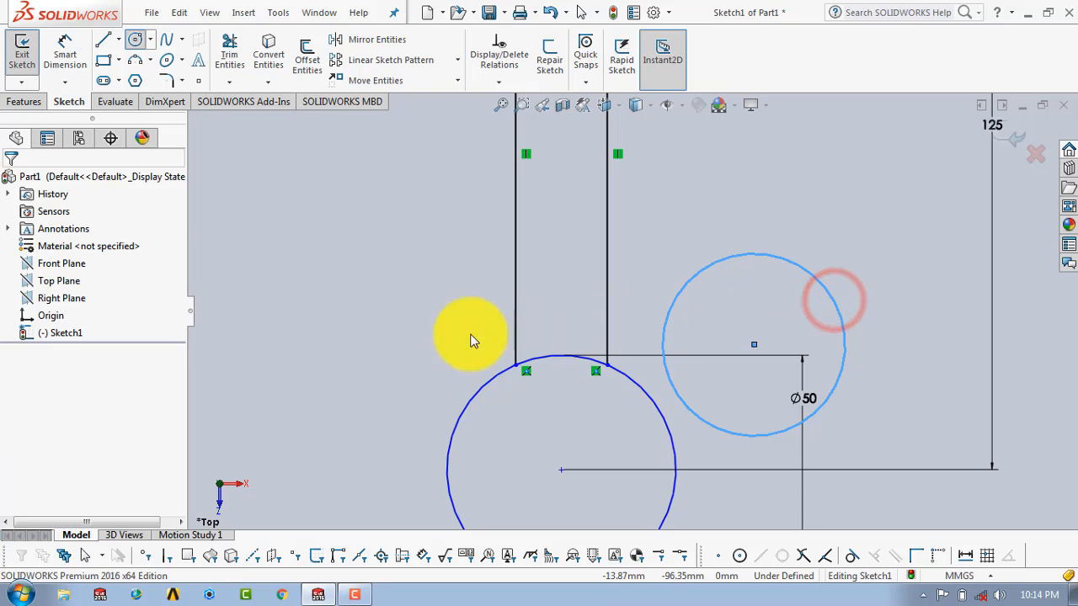
click(136, 40)
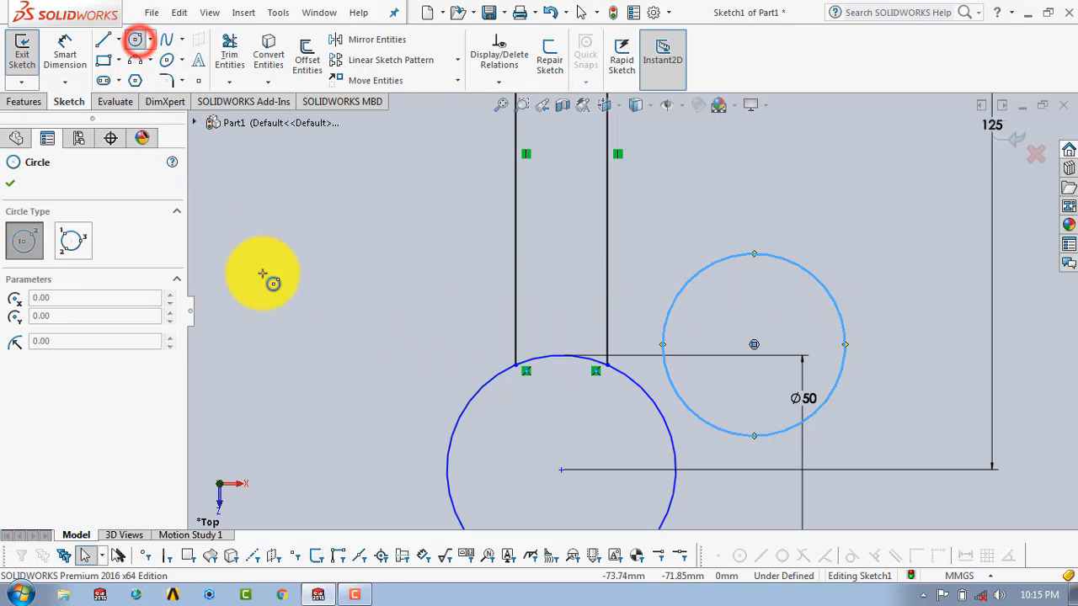
click(338, 292)
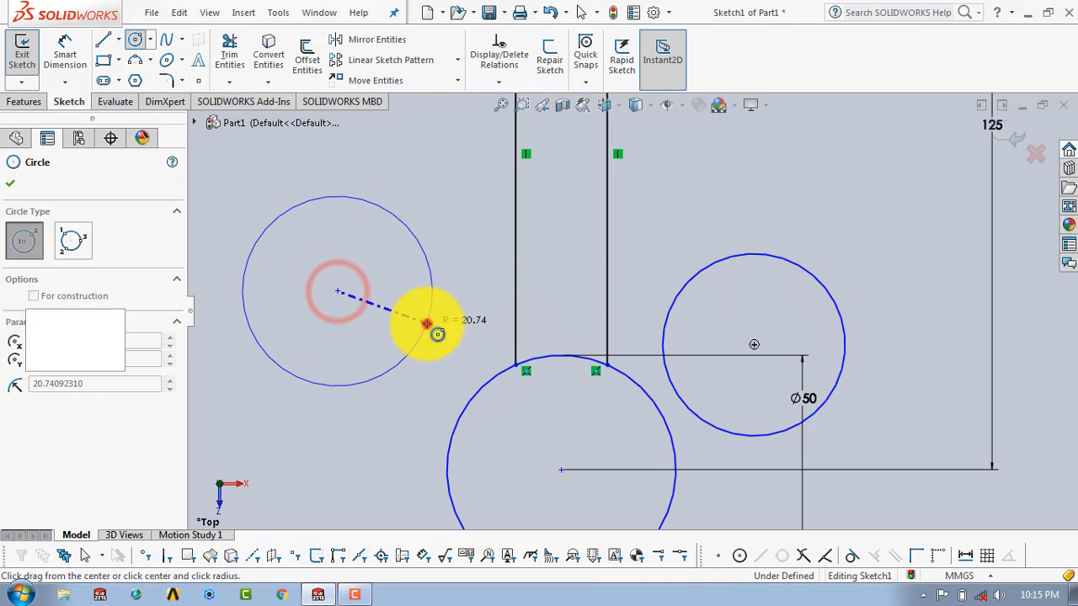
click(426, 322)
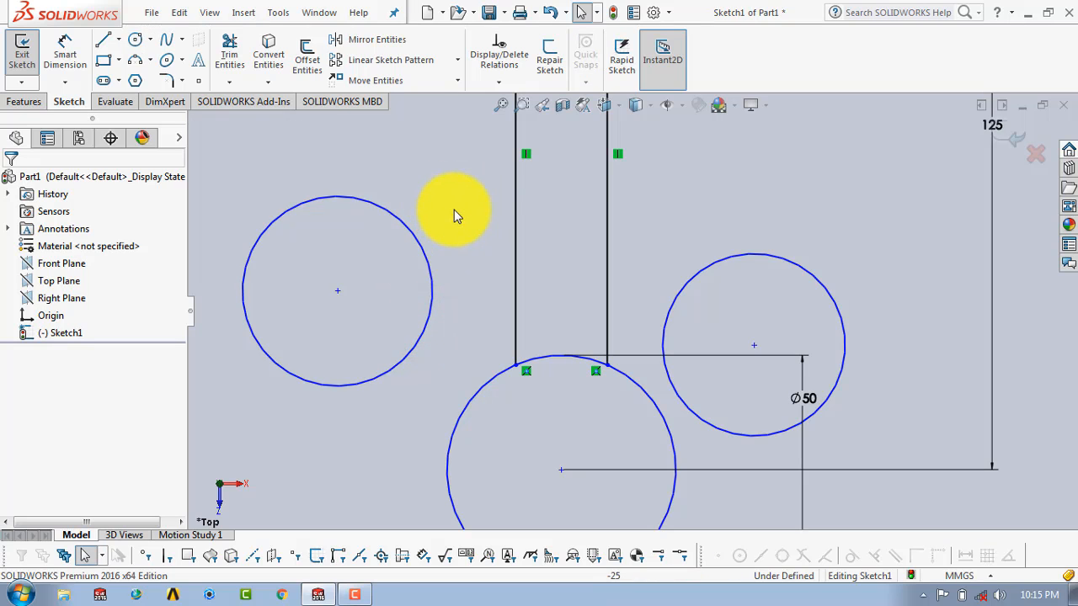
- Dimension the circle to the right of the vertical lines with a diameter of 100 mm
click(63, 52)
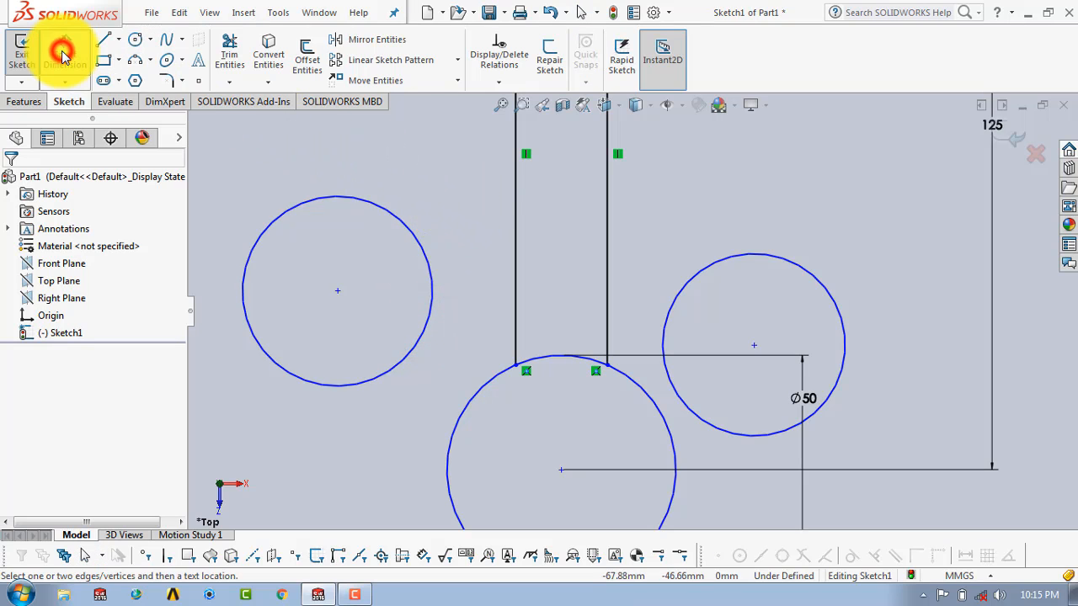
click(828, 289)
click(880, 258)
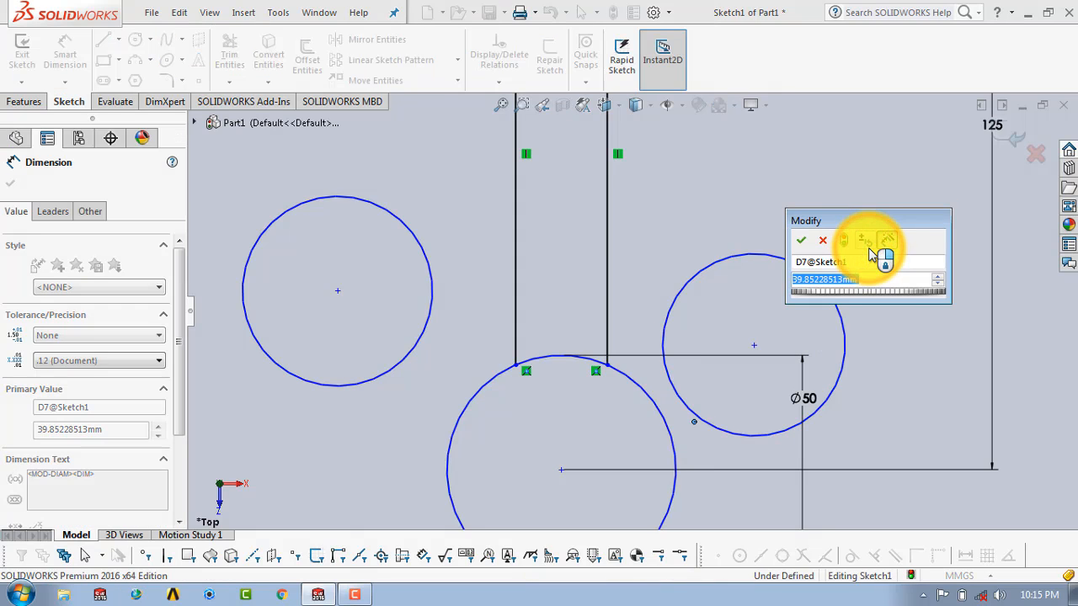
text(100)
key(Return)
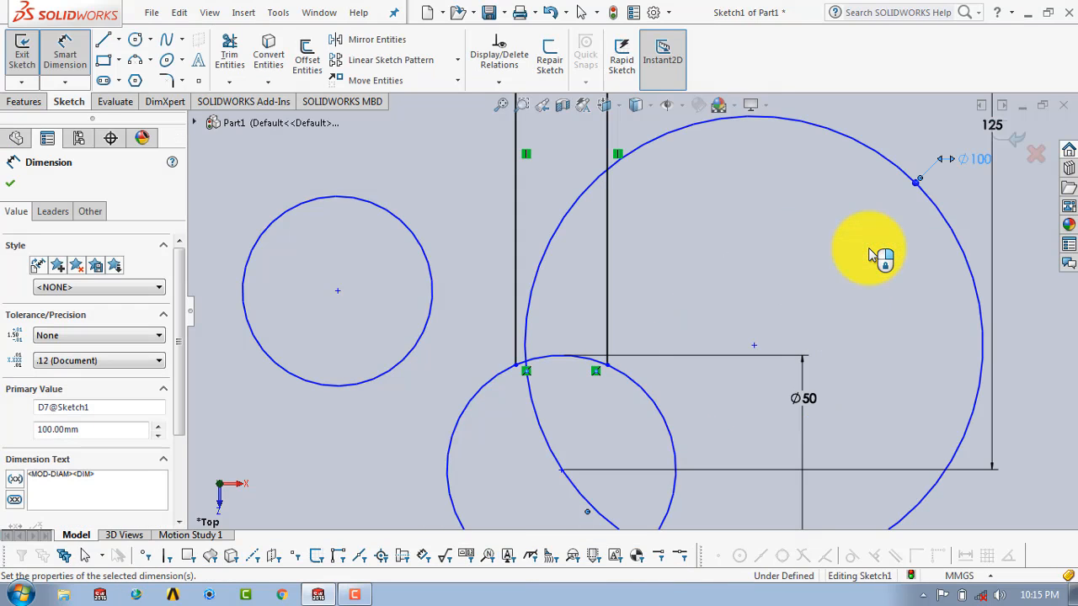
key(Escape)
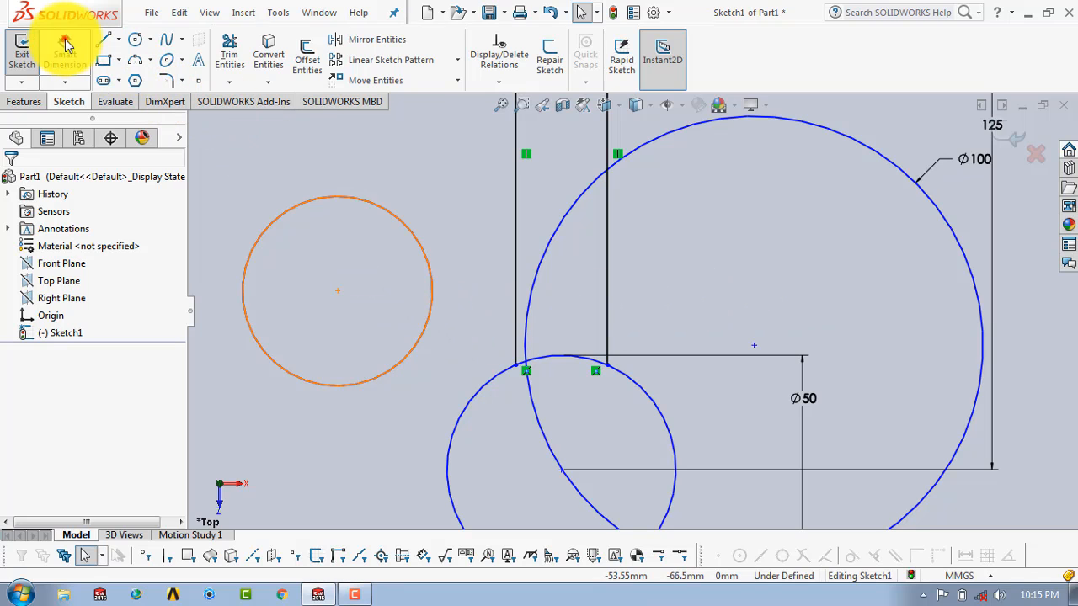
- Dimension the circle to the left of the vertical lines with a diameter of 100 mm
click(65, 50)
click(282, 220)
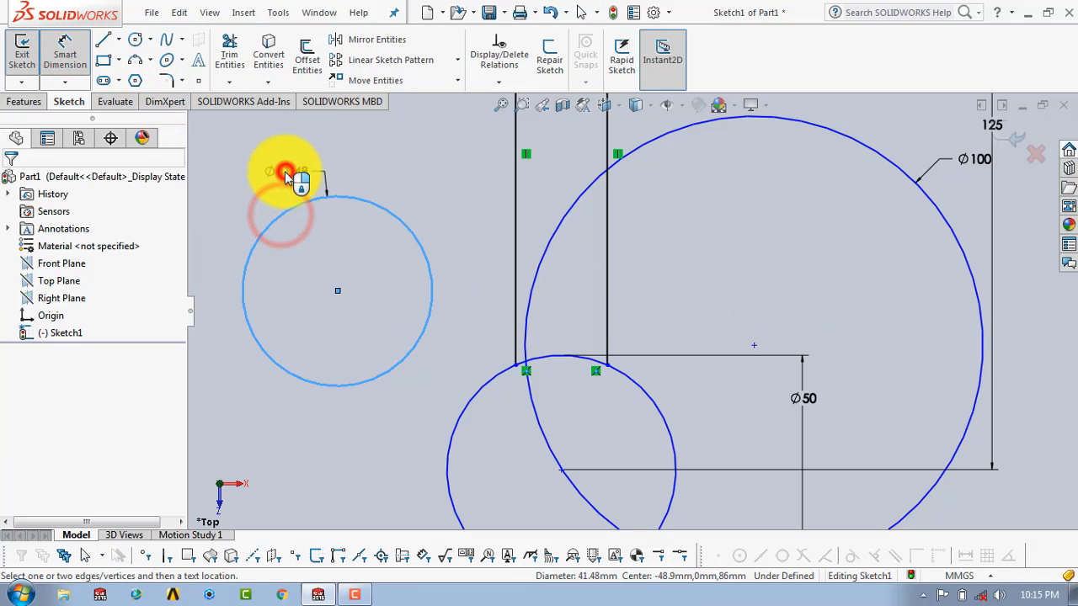
click(285, 177)
text(100)
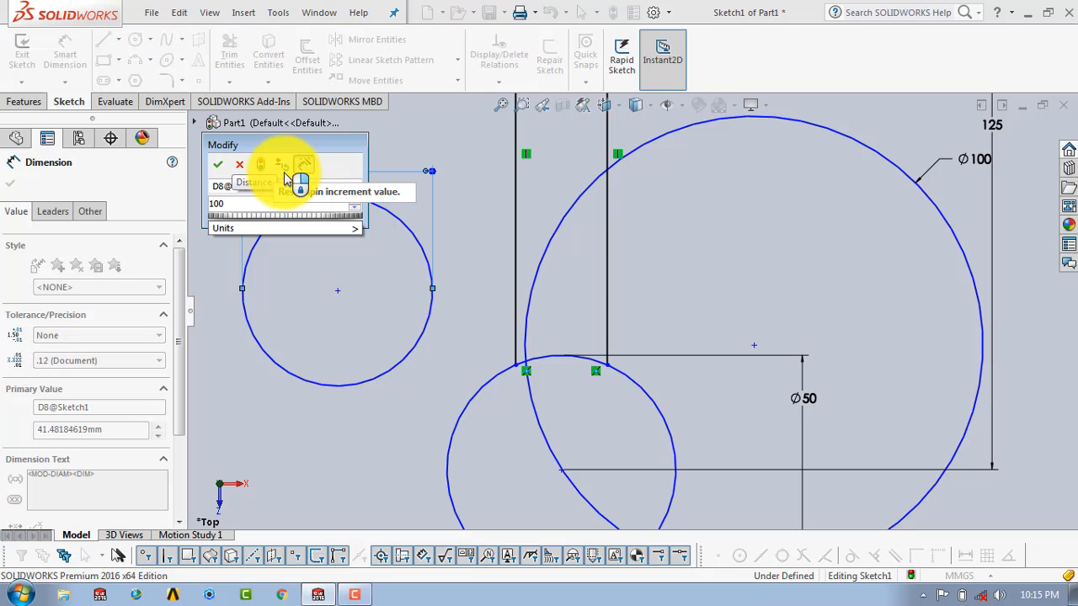
key(Return)
key(Escape)
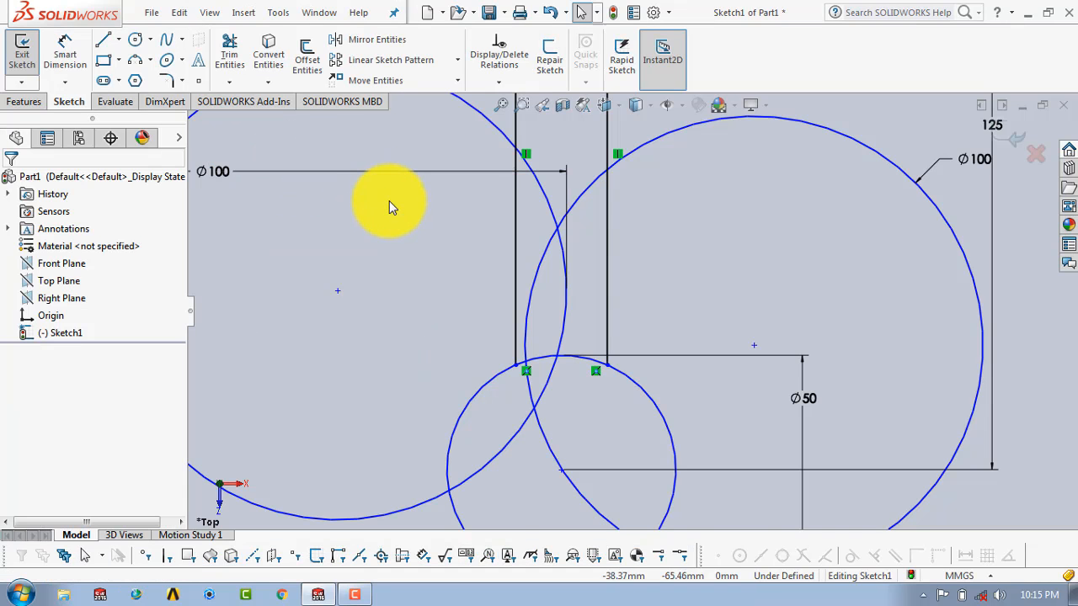
- Draw a horizontal line about 11 mm long outward from the right quadrant of the 50 mm circle
scroll(396, 218, up, 3)
scroll(631, 280, down, 3)
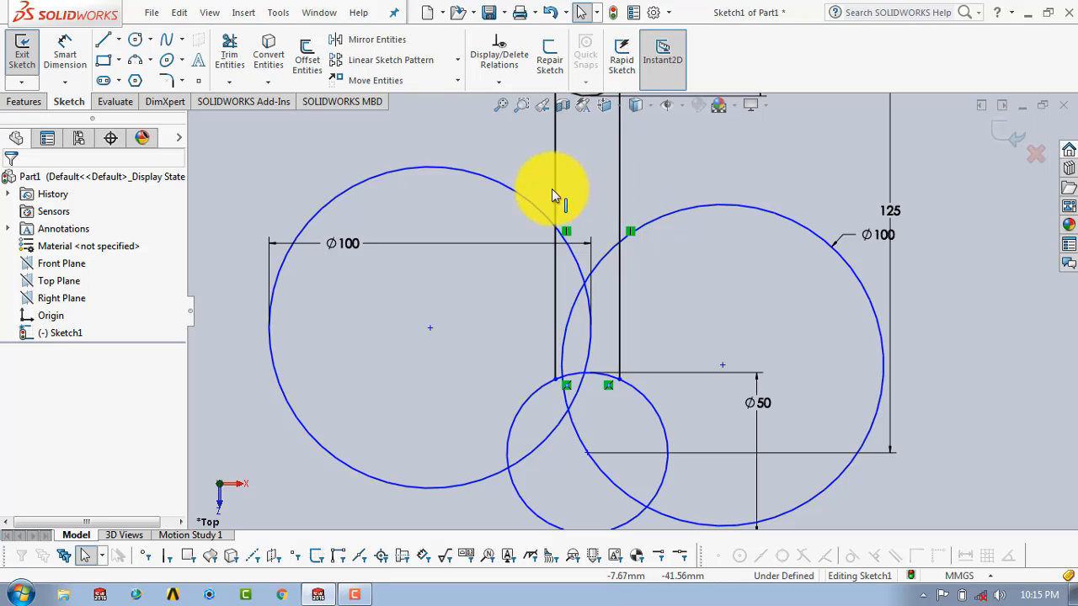
click(106, 41)
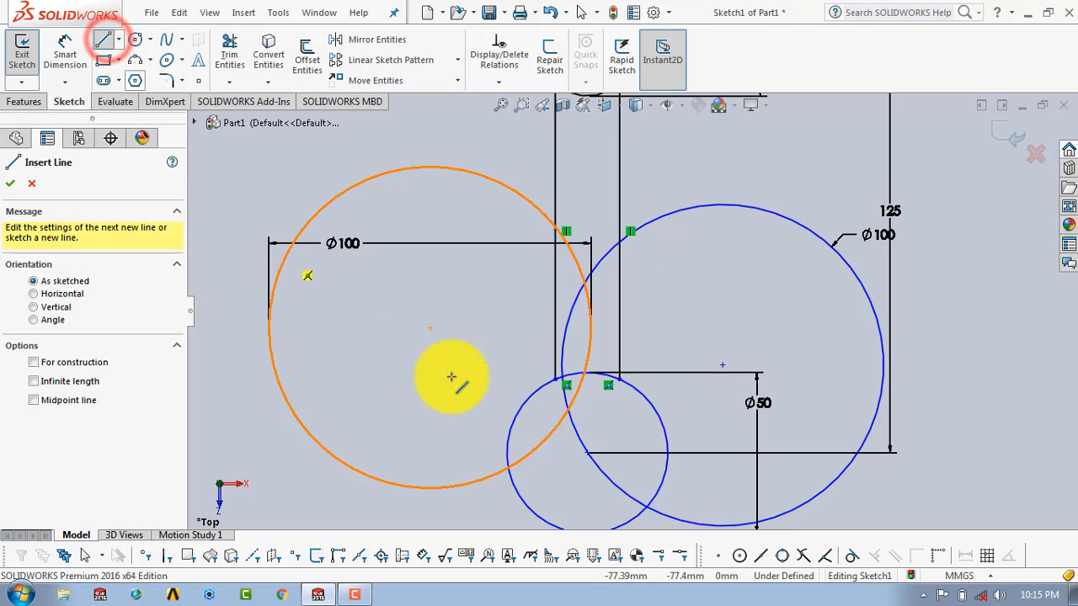
click(668, 453)
click(703, 453)
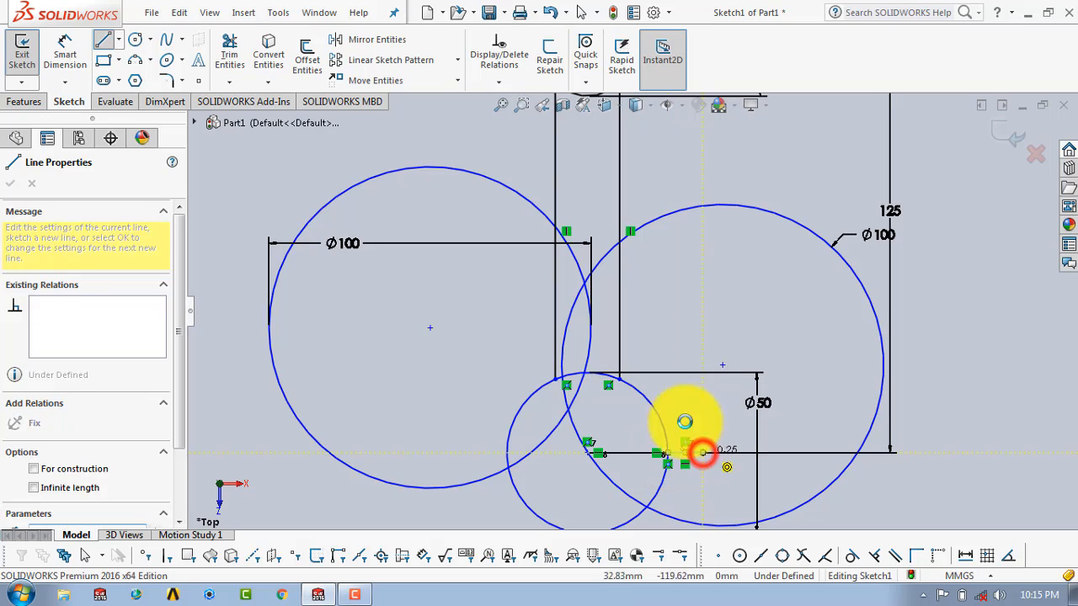
key(Escape)
- Draw a horizontal line about 11 mm long outward from the left quadrant of the 50 mm circle
click(104, 39)
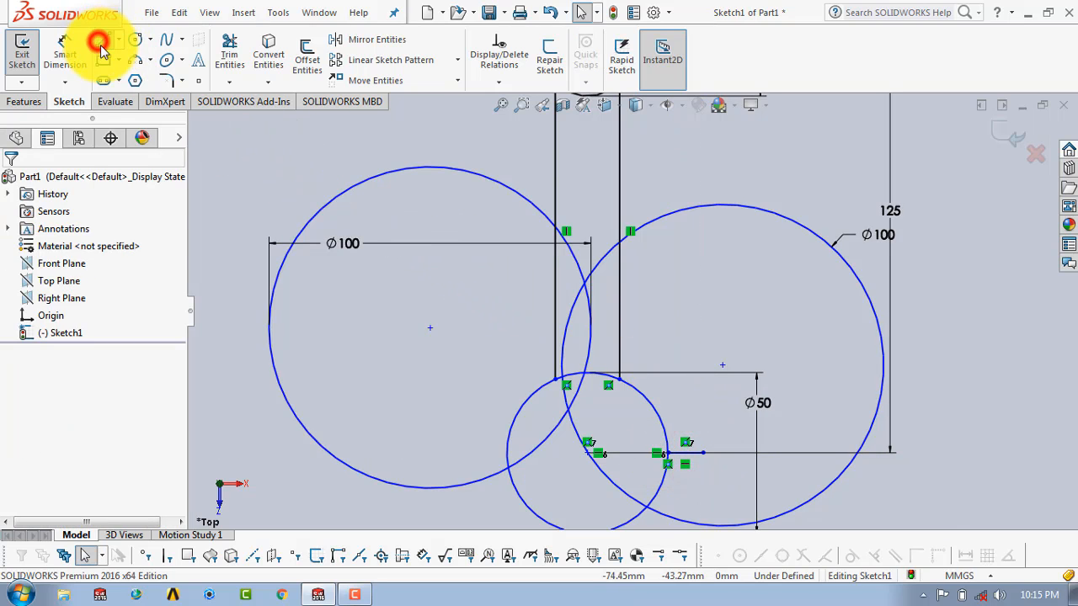
click(506, 453)
click(472, 453)
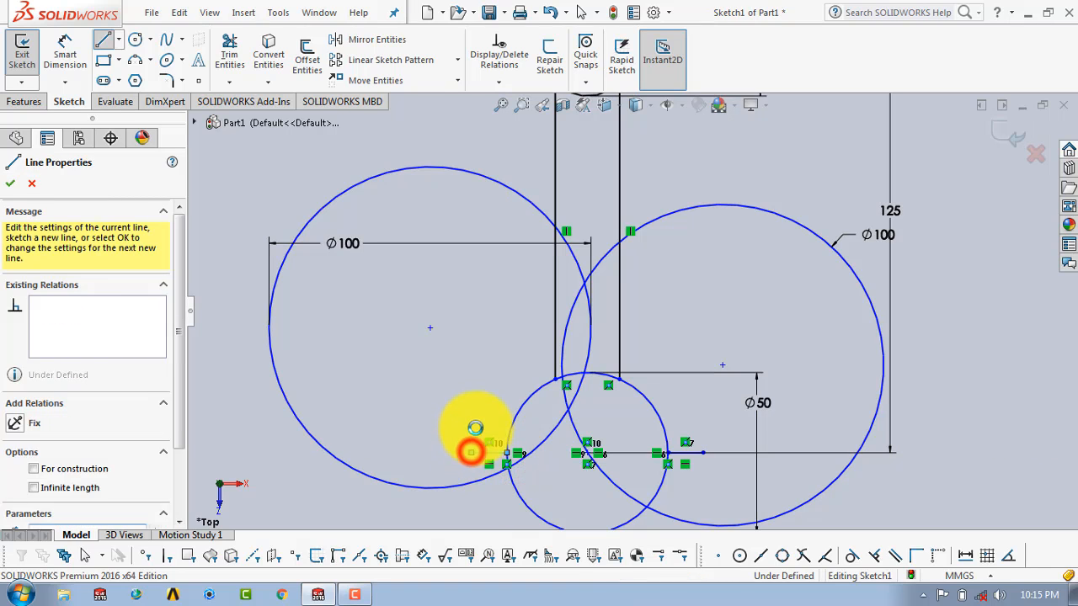
key(Escape)
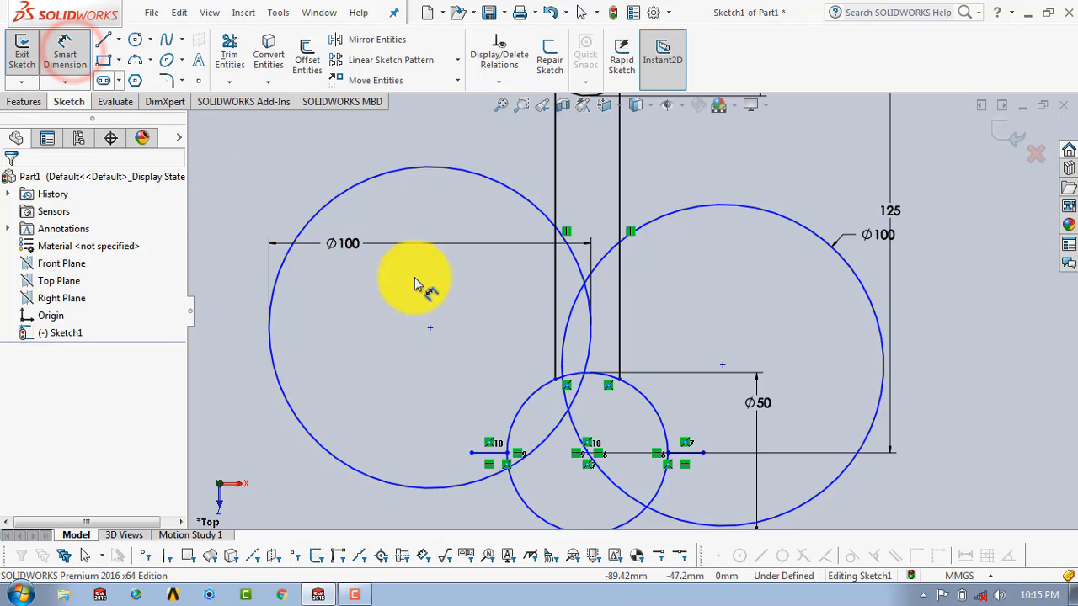
- Dimension the horizontal line on the right of the 50 mm circle with a length of 13 mm
click(696, 456)
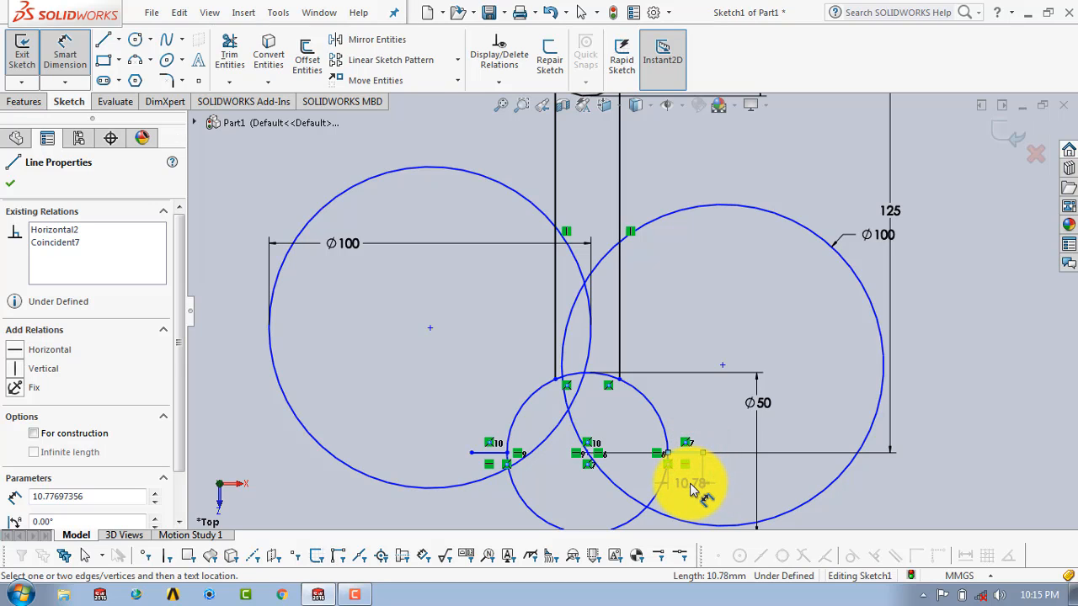
click(689, 489)
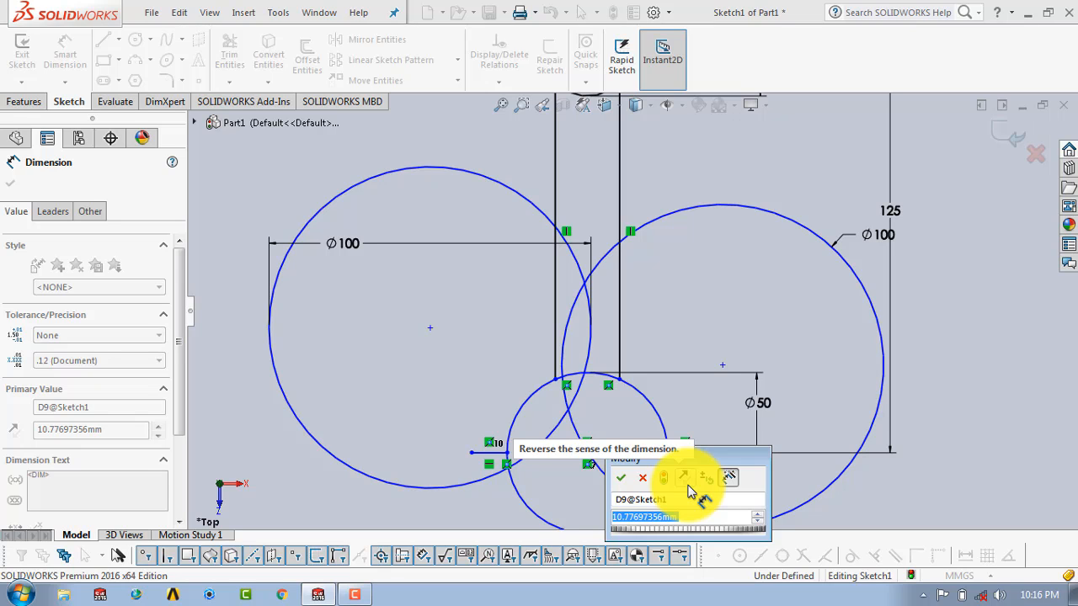
text(13)
key(Return)
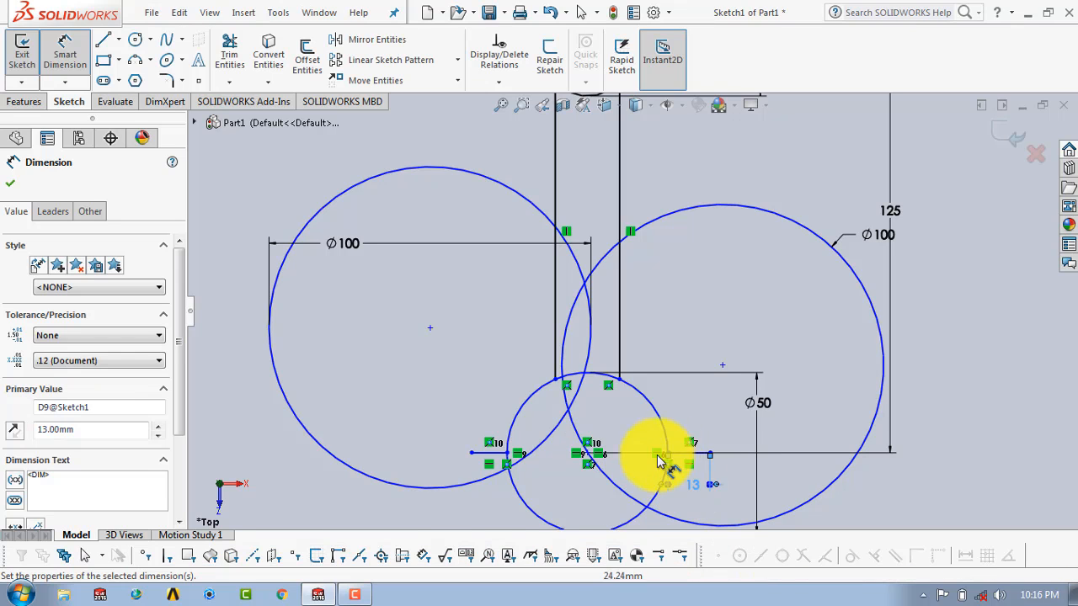
- Dimension the horizontal line on the left of the 50 mm circle with a length of 13 mm
click(481, 458)
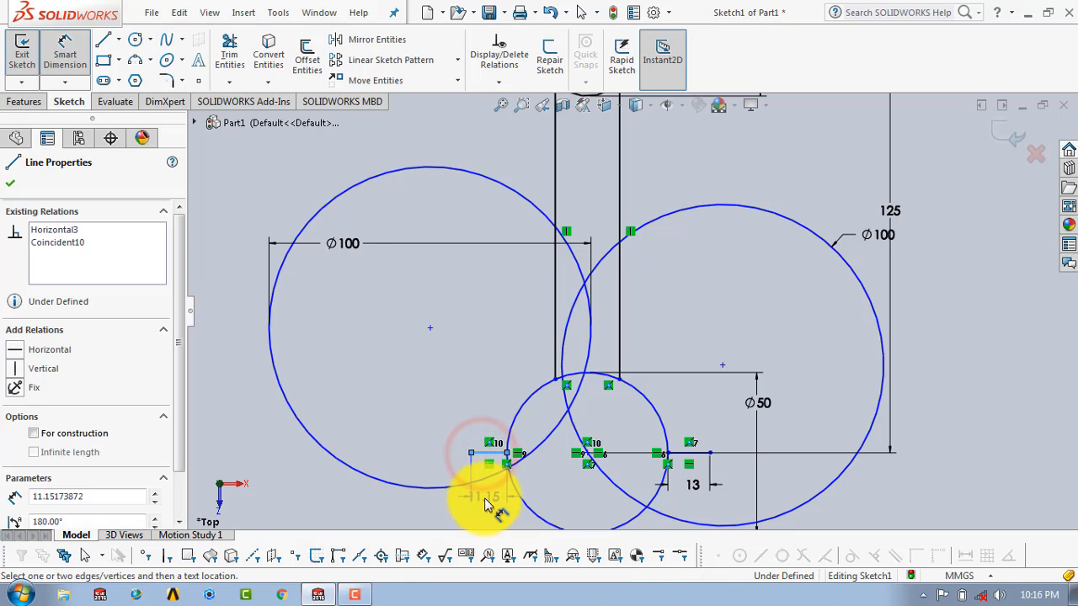
click(483, 502)
text(13)
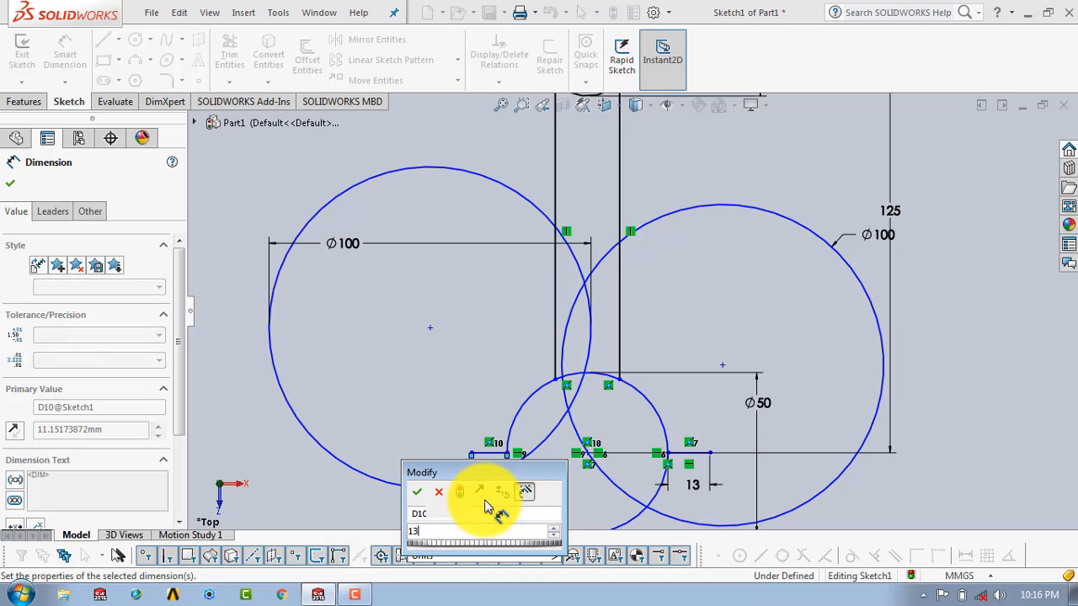
key(Return)
key(Escape)
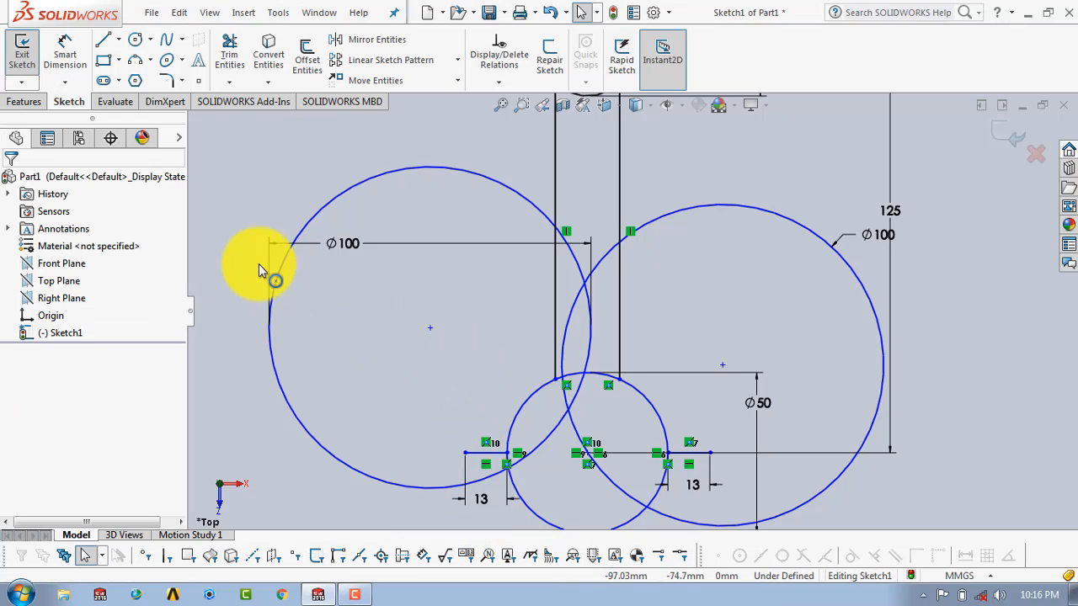
- Draw vertical lines about 20 mm long upward from the outer ends of both 13 mm horizontal lines
click(103, 39)
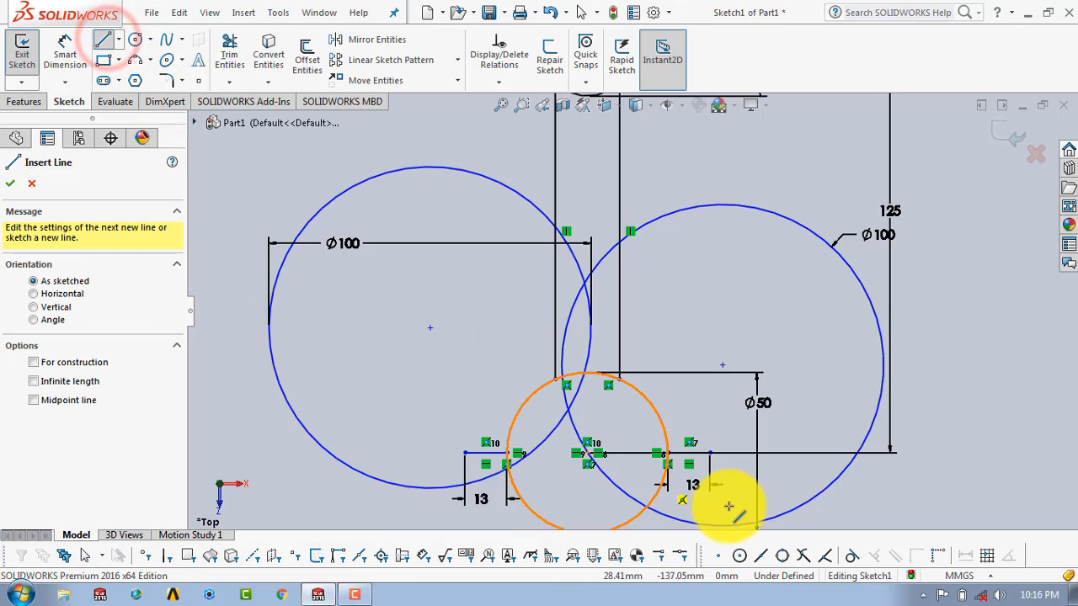
click(710, 453)
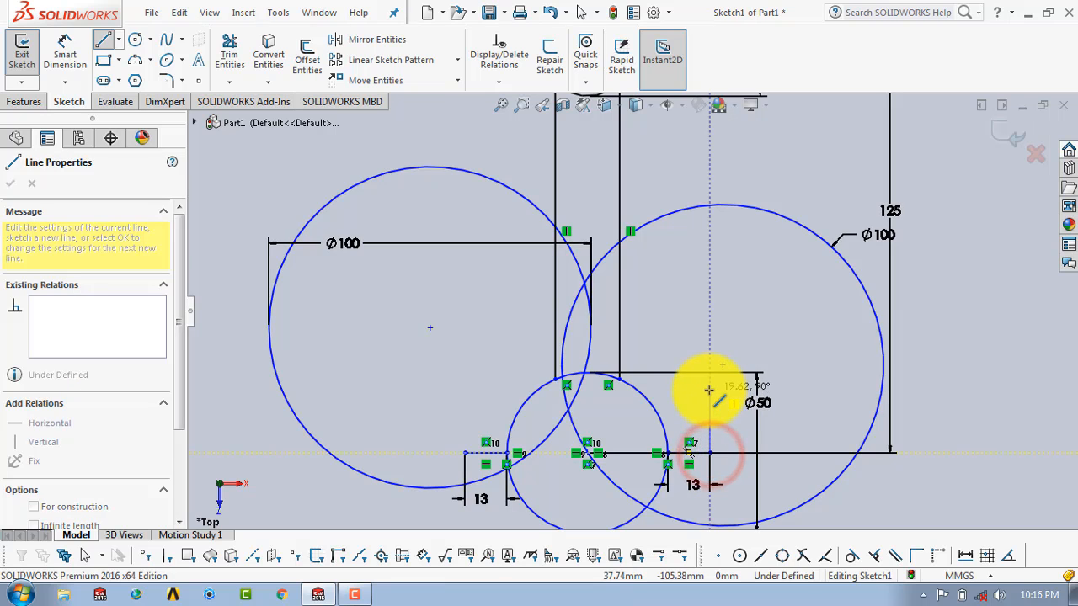
click(710, 389)
key(Escape)
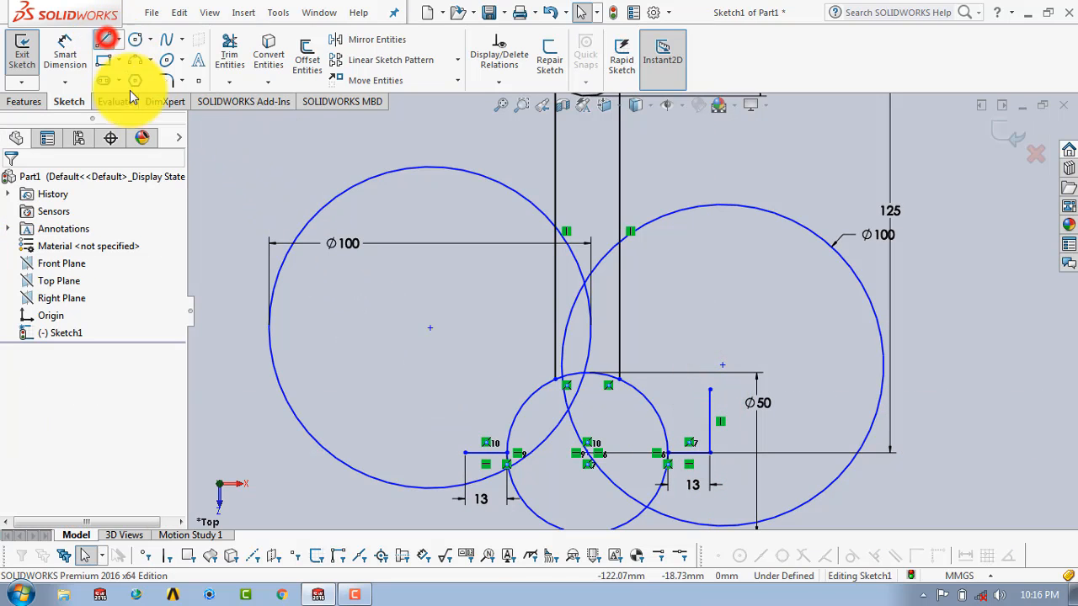
click(467, 453)
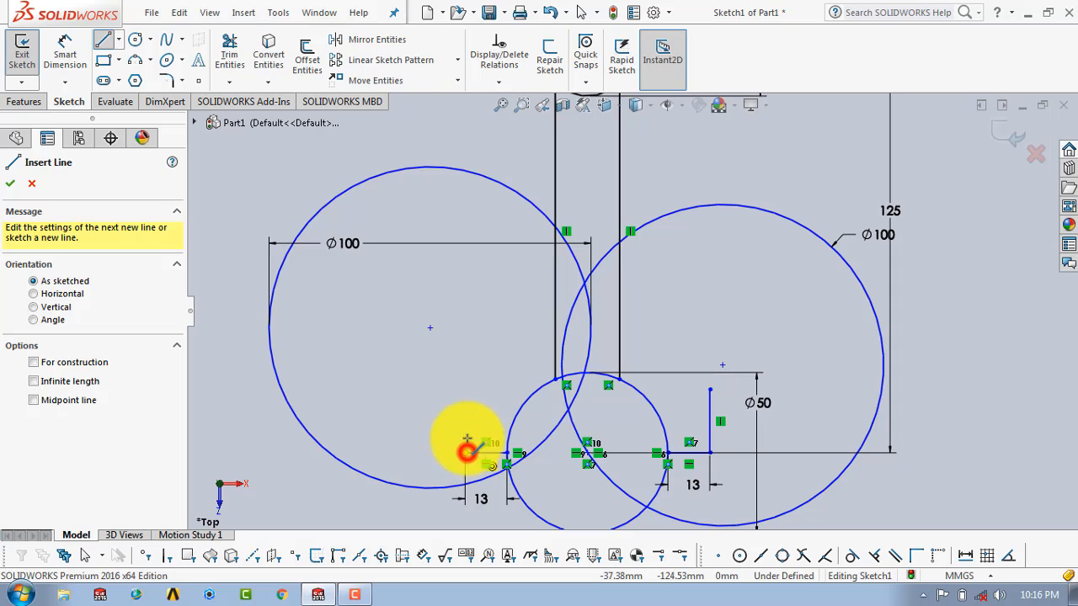
click(468, 390)
key(Escape)
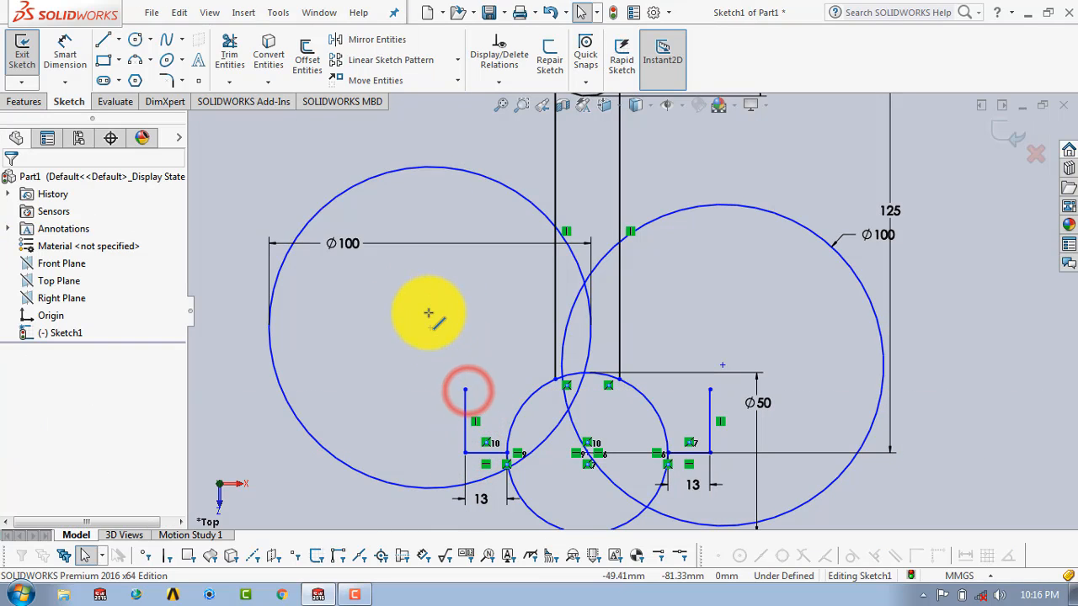
- Dimension the vertical line on the right of the 50 mm circle with a length of 25 mm
click(68, 52)
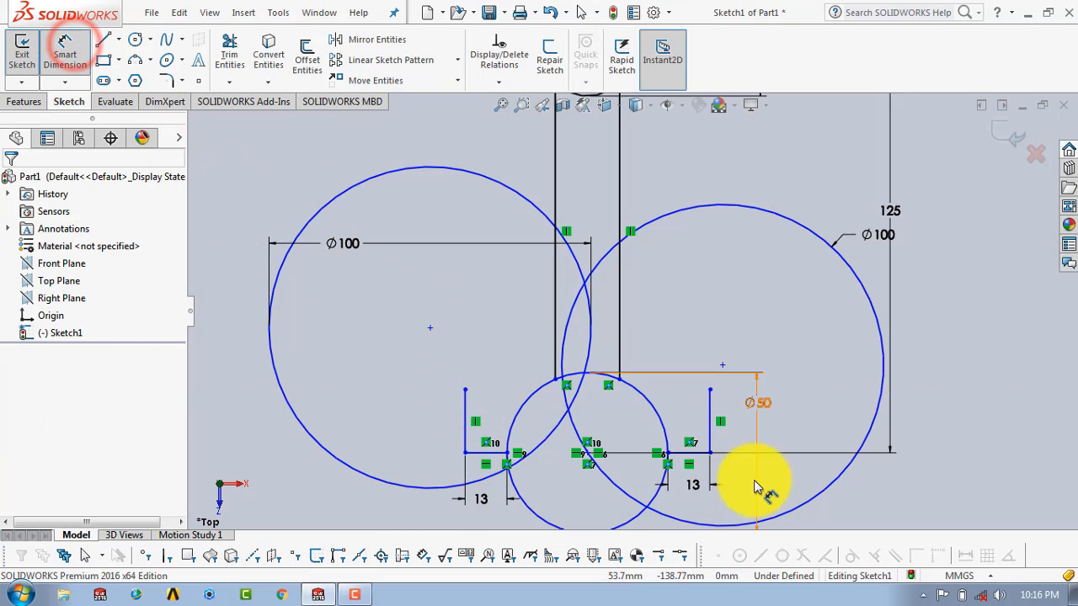
click(709, 403)
click(804, 425)
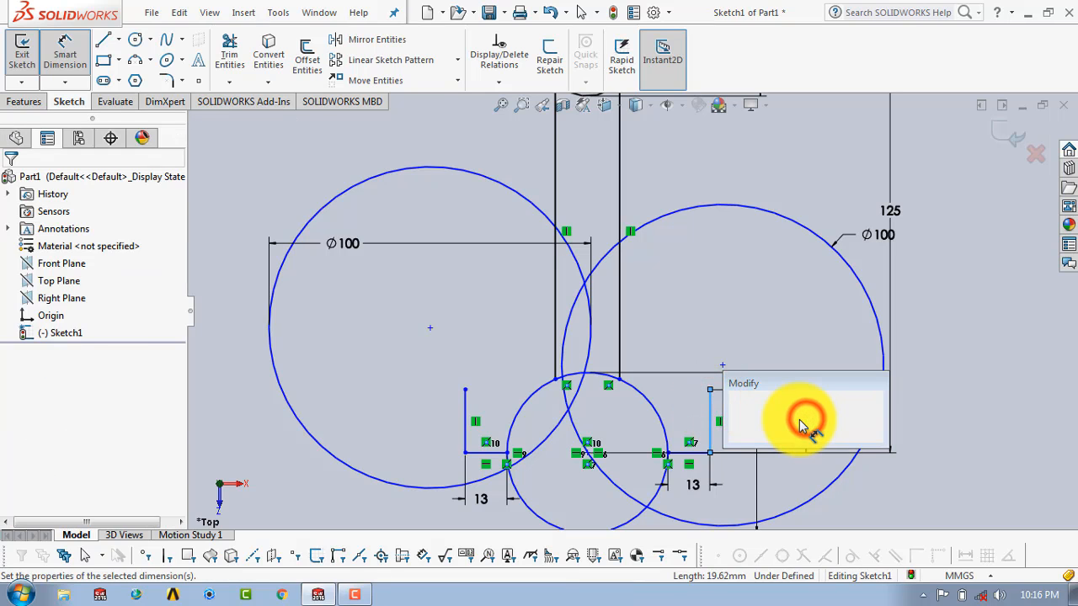
text(25)
key(Return)
key(Escape)
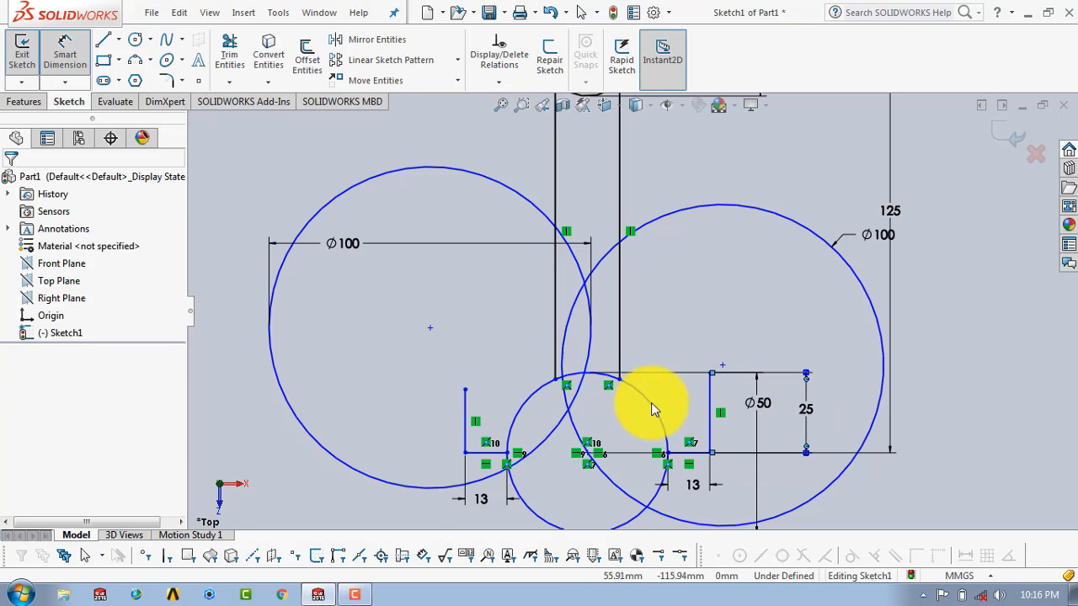
- Dimension the vertical line on the left of the 50 mm circle with a length of 25 mm
click(66, 49)
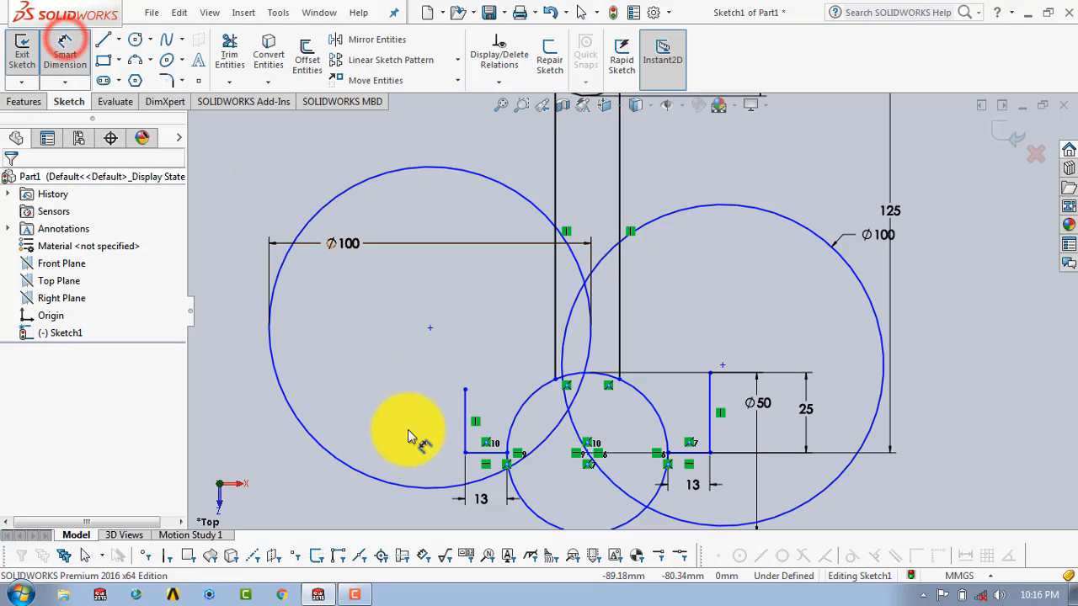
click(465, 410)
click(431, 412)
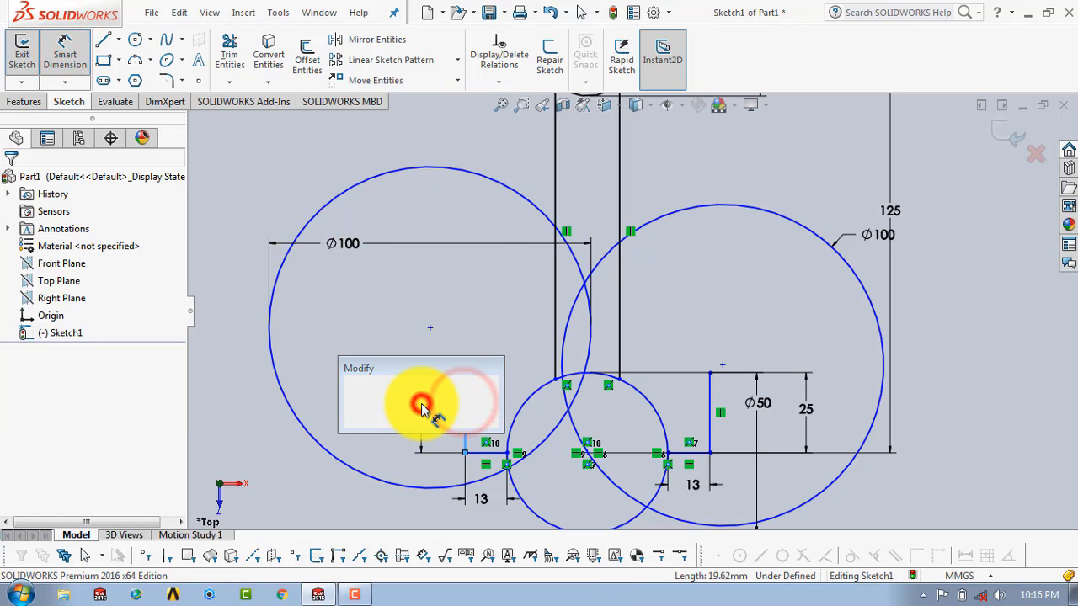
text(25)
key(Return)
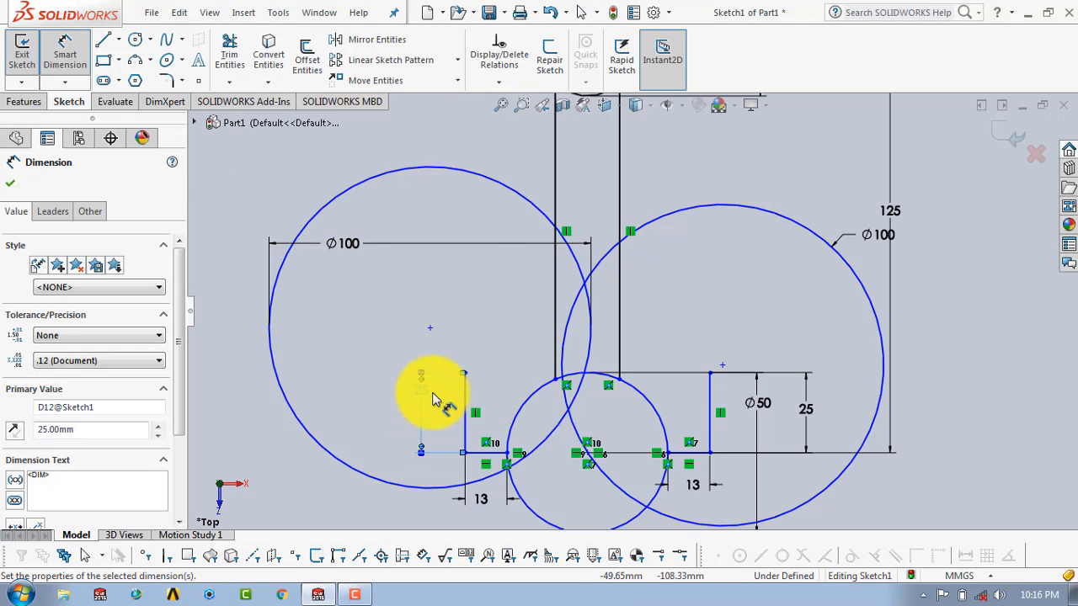
key(Escape)
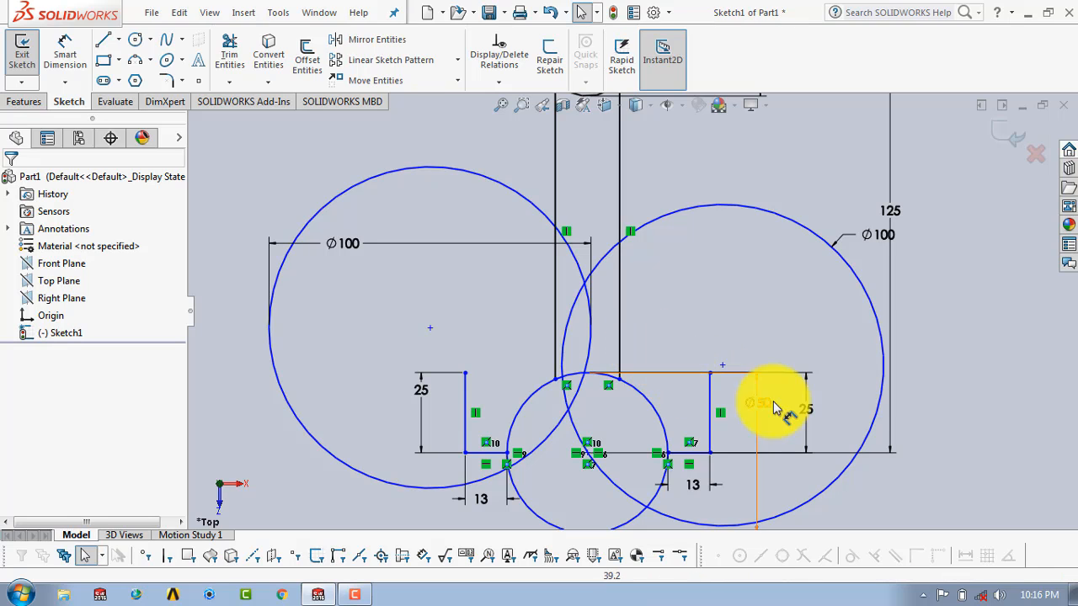
- Make the right 100 mm circle coincident with the upper endpoint of the right 25 mm vertical line
click(883, 360)
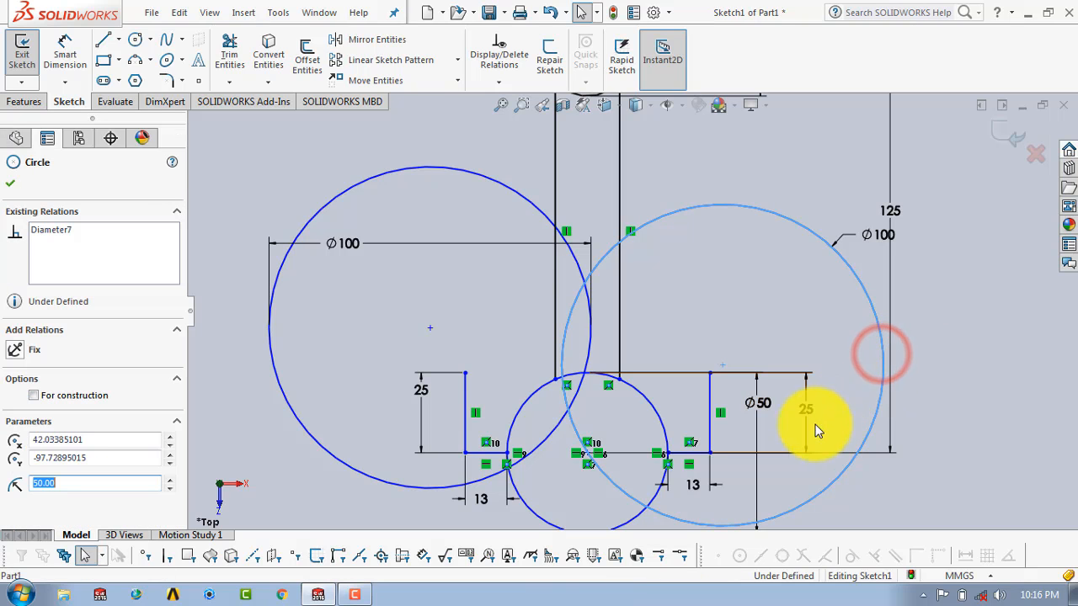
ctrl+click(711, 376)
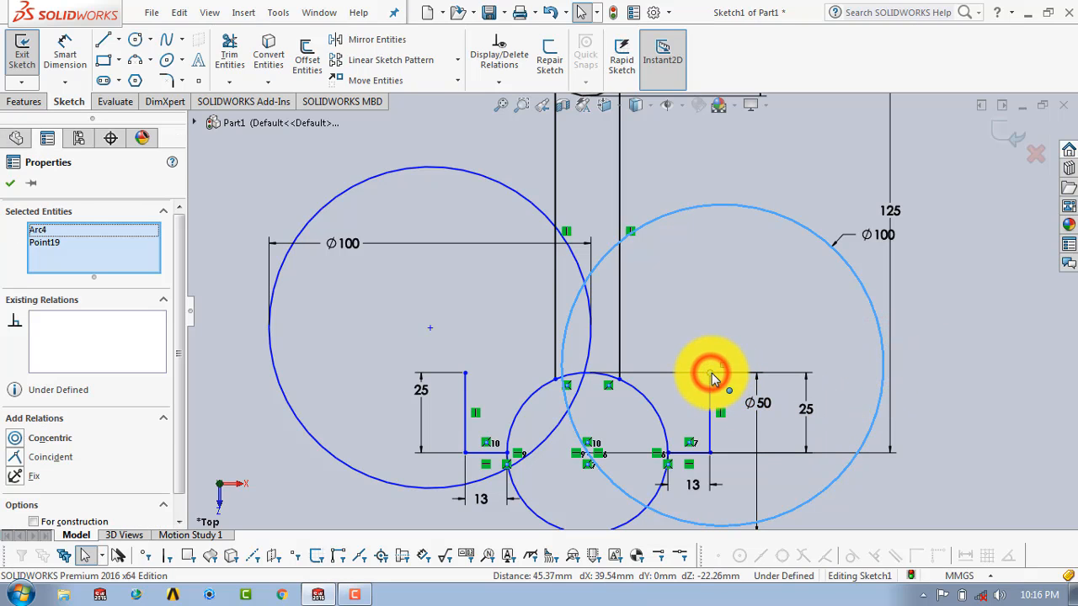
click(19, 457)
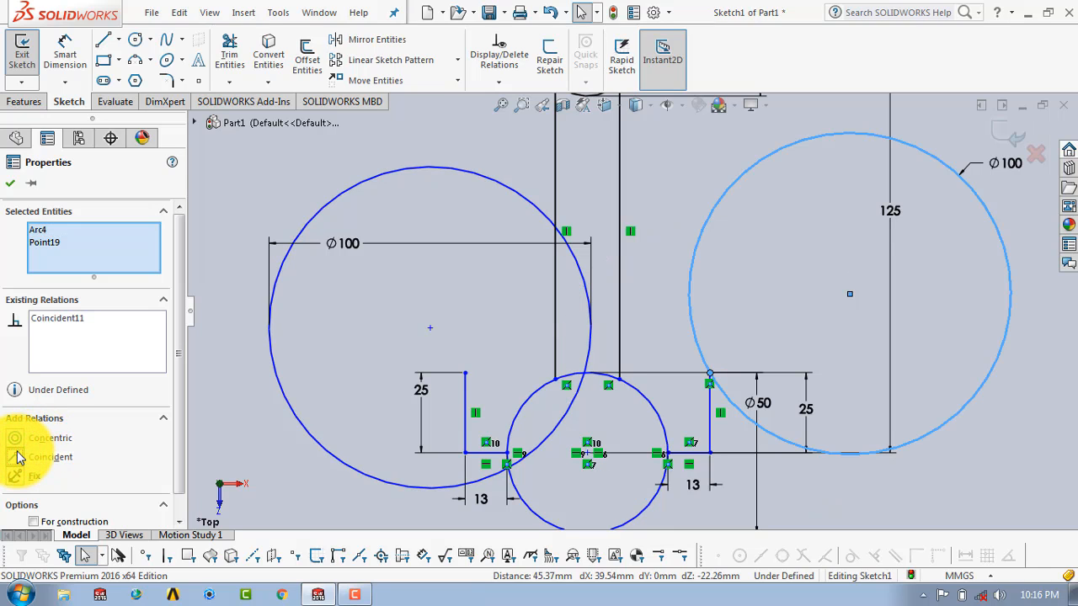
click(10, 183)
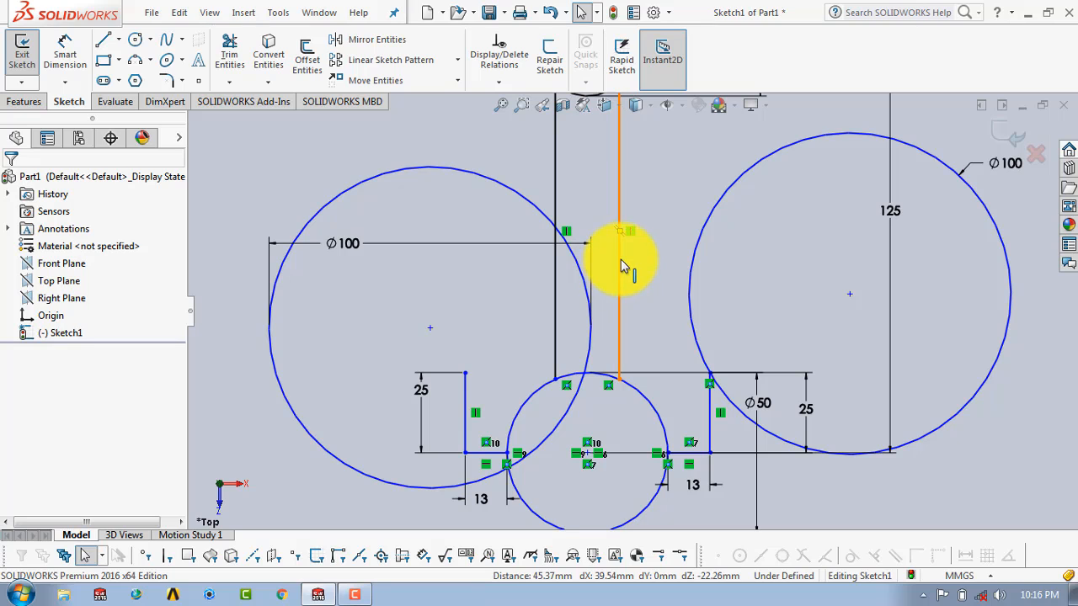
- Add a tangent relation between the right 100 mm circle and the right long vertical line of the rod
click(689, 288)
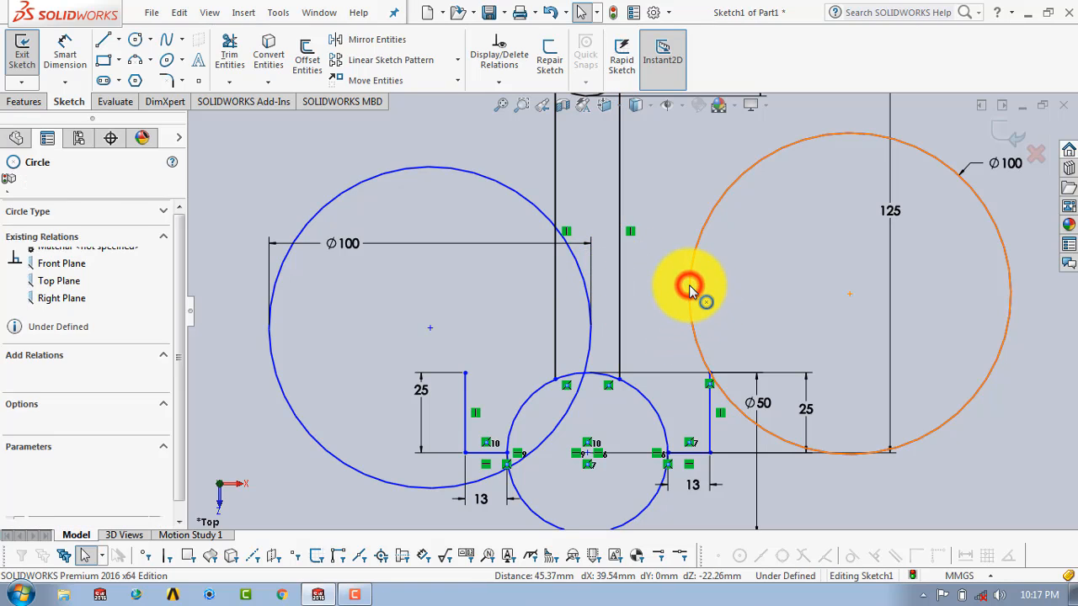
ctrl+click(621, 294)
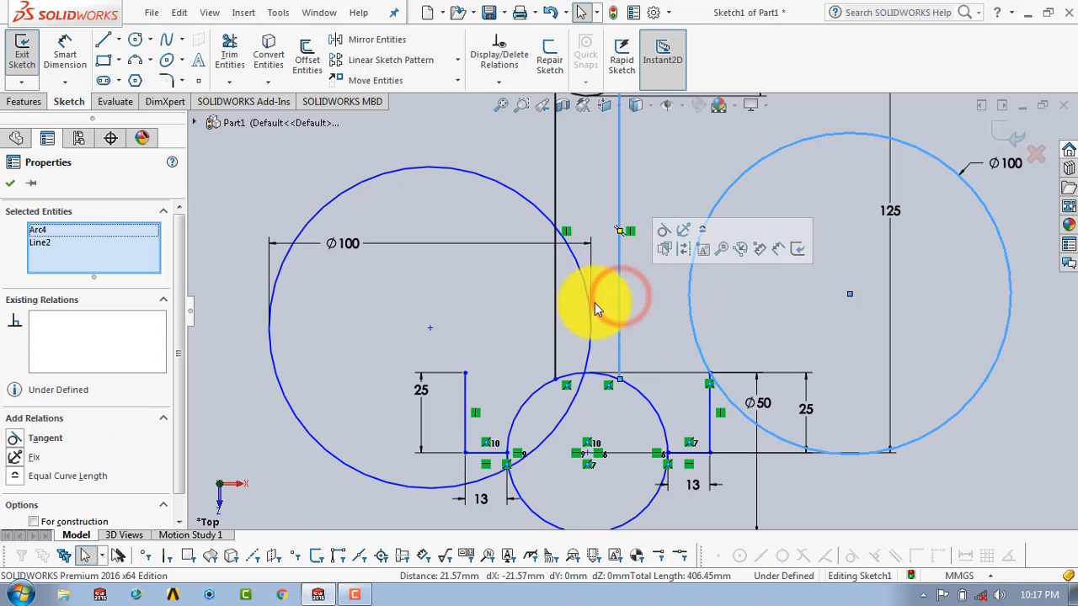
click(14, 438)
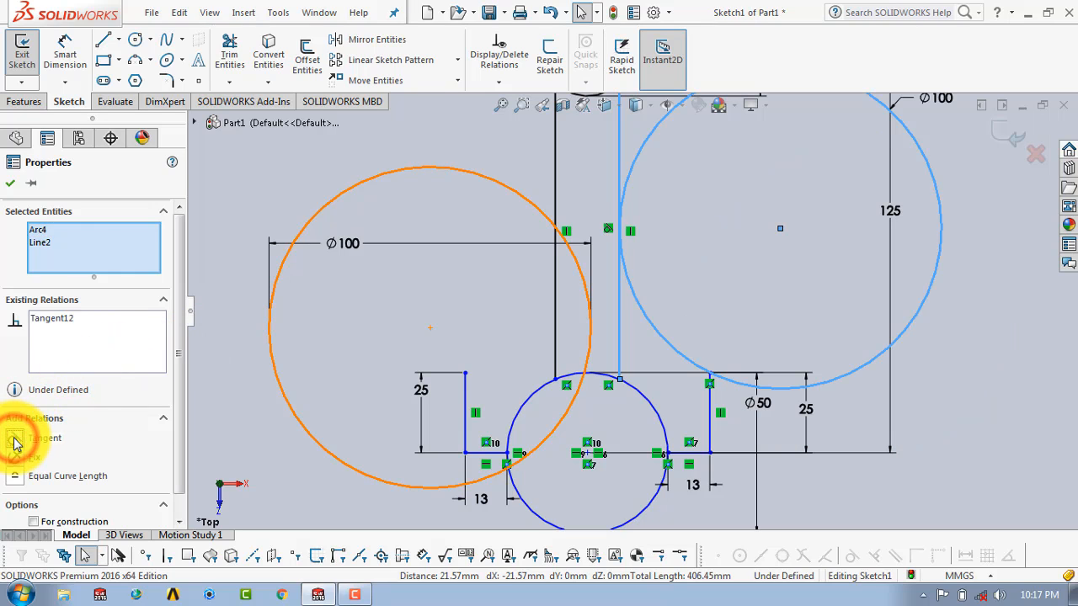
click(10, 186)
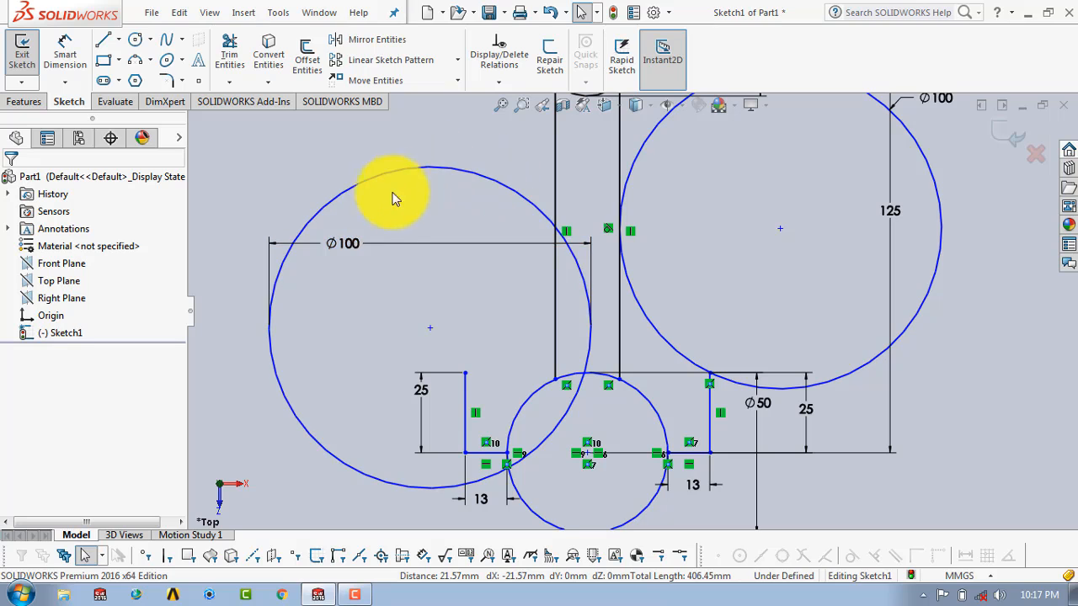
- Make the left 100 mm circle coincident with the upper endpoint of the left 25 mm vertical line
click(546, 446)
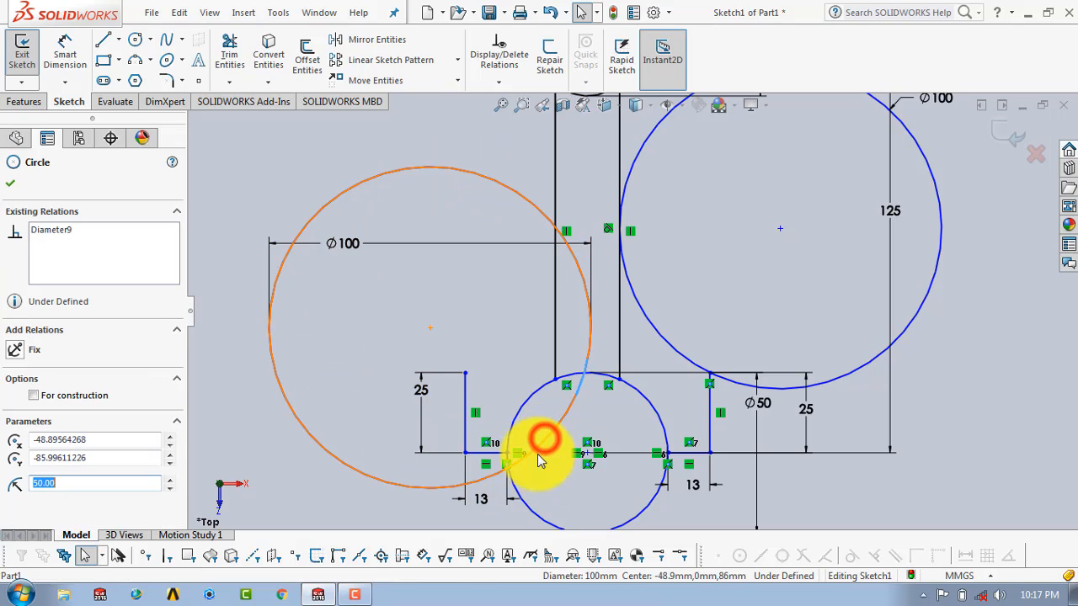
ctrl+click(466, 374)
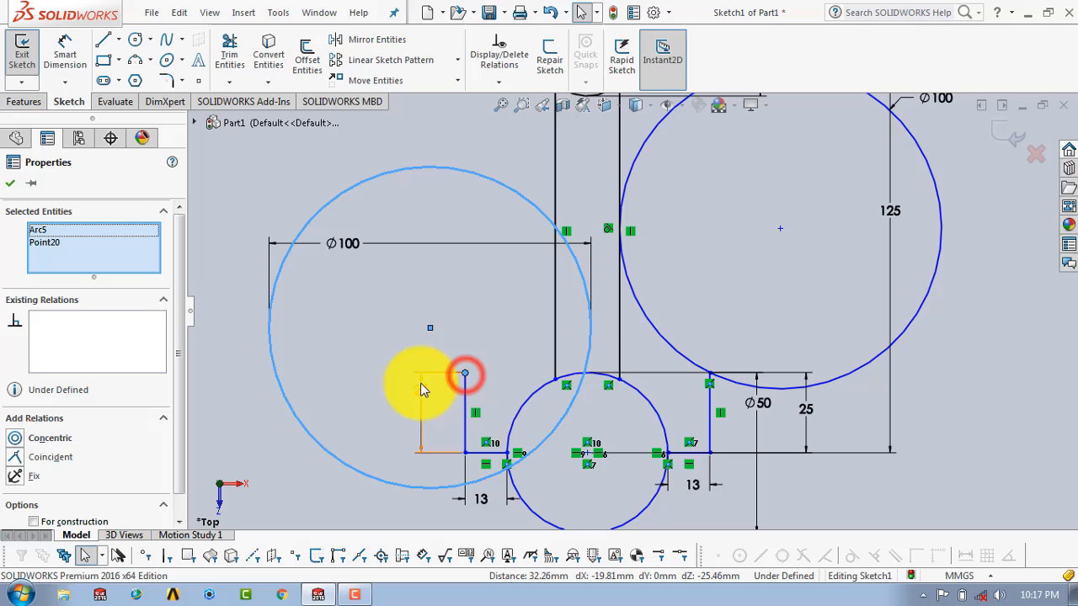
click(14, 457)
click(10, 183)
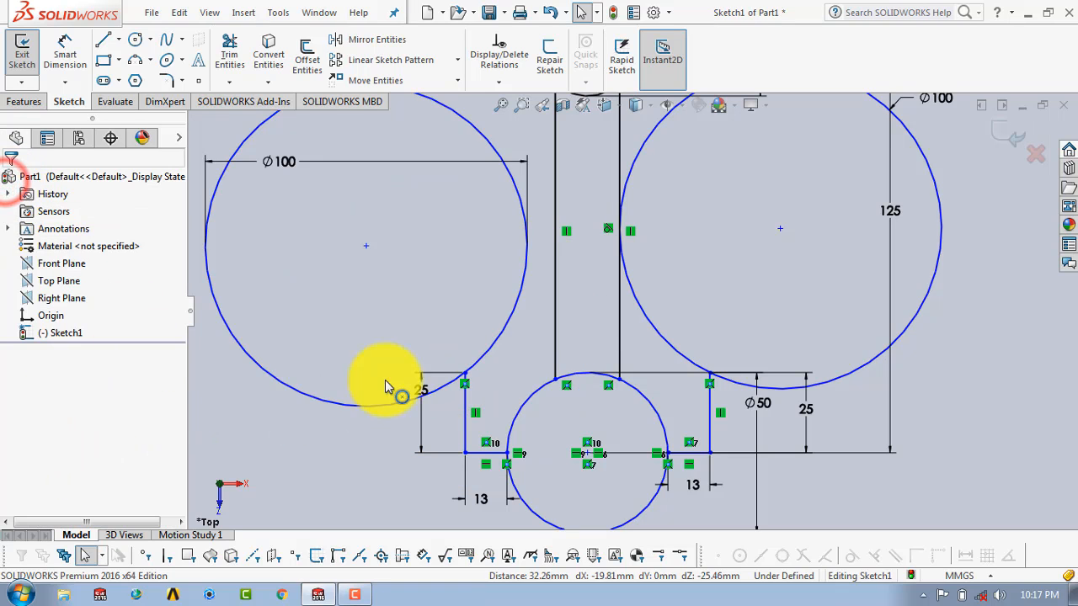
- Add a tangent relation between the left 100 mm circle and the left long vertical line of the rod
click(491, 352)
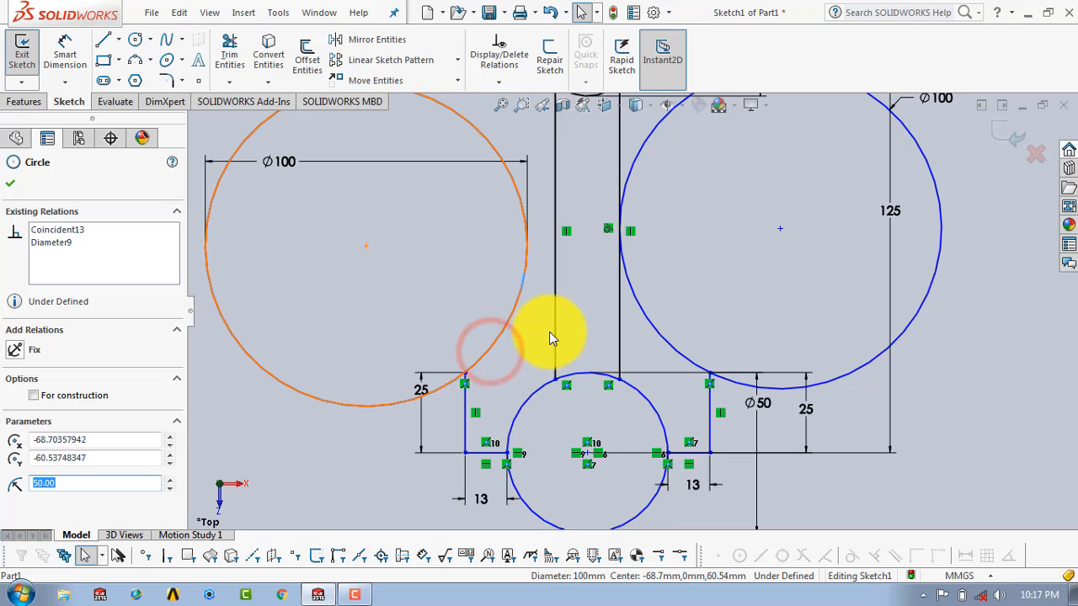
ctrl+click(553, 335)
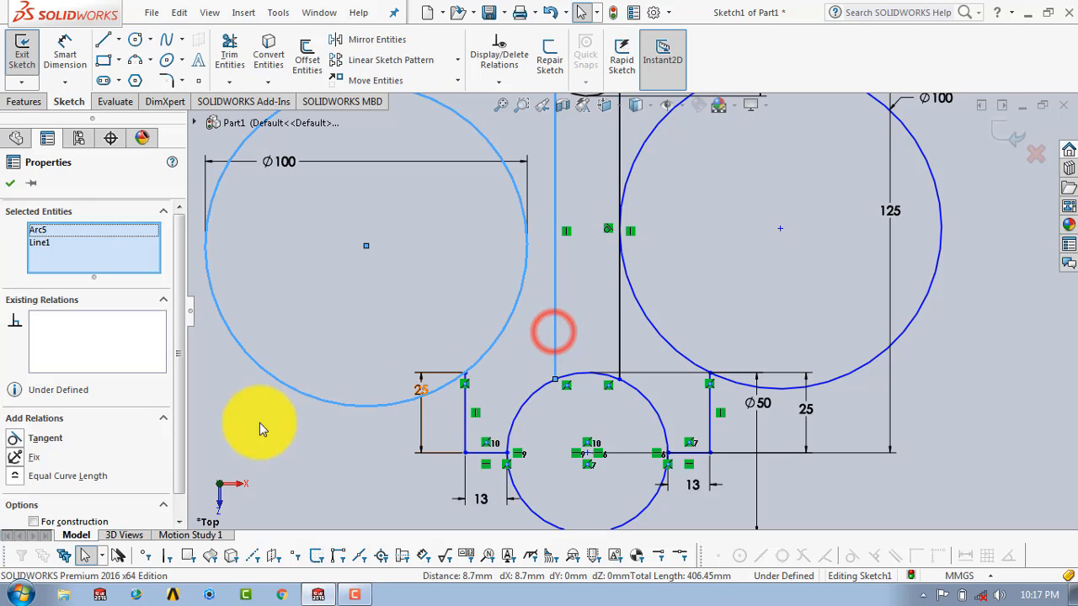
click(17, 437)
click(9, 182)
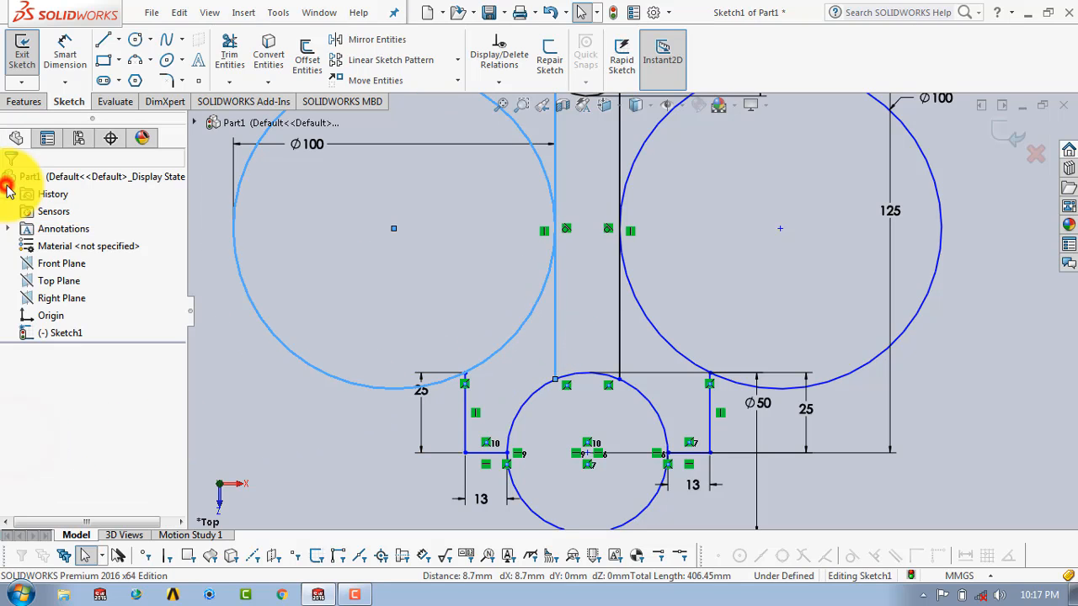
click(446, 383)
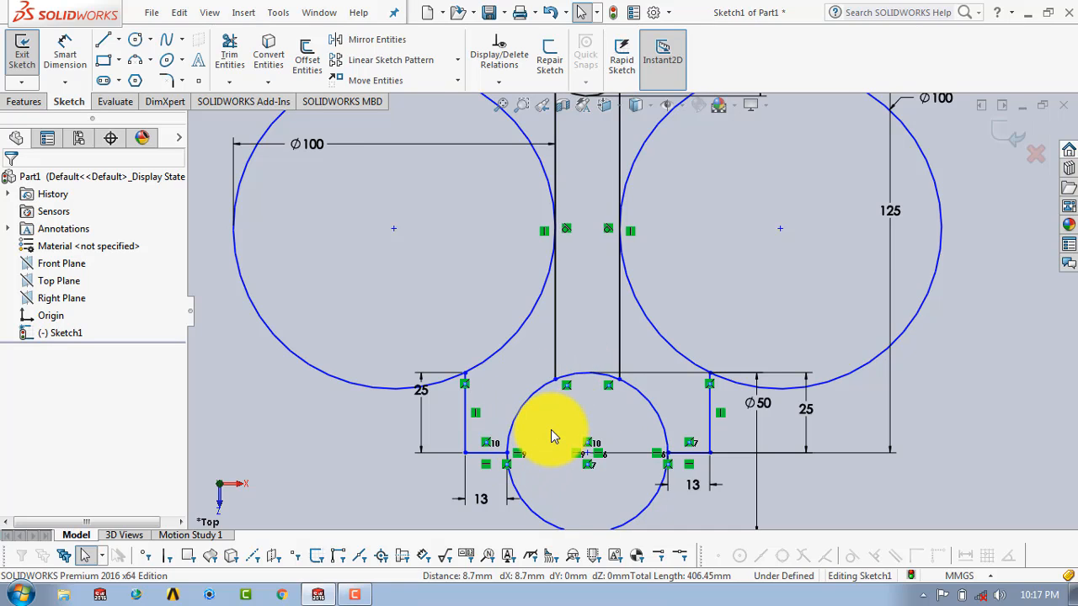
- Power trim the outer portions of both 100 mm circles and the lower half of the 50 mm circle, keeping the blend arcs
key(f)
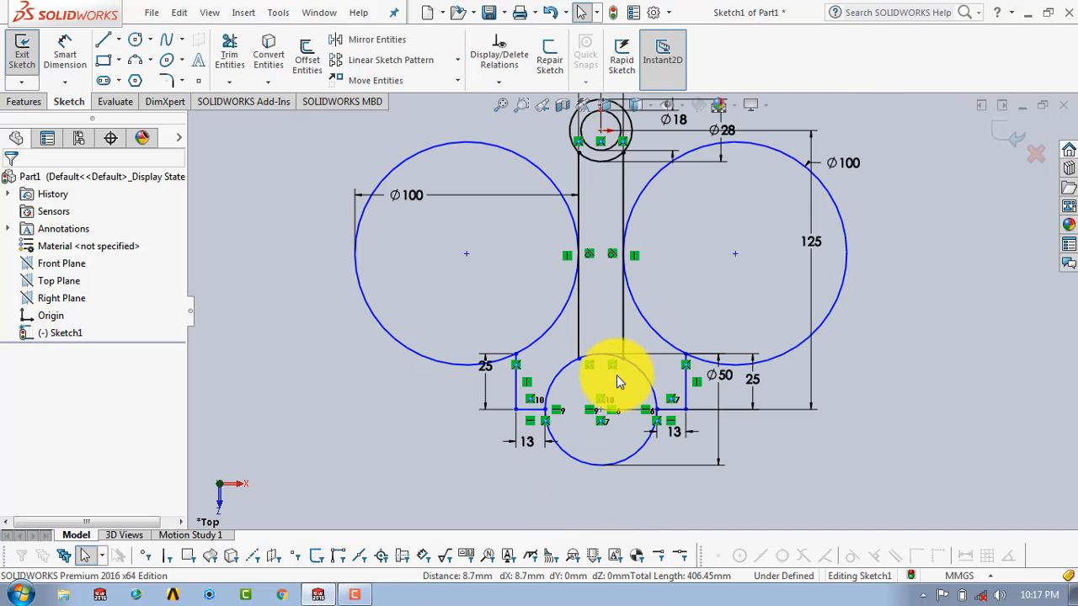
click(239, 56)
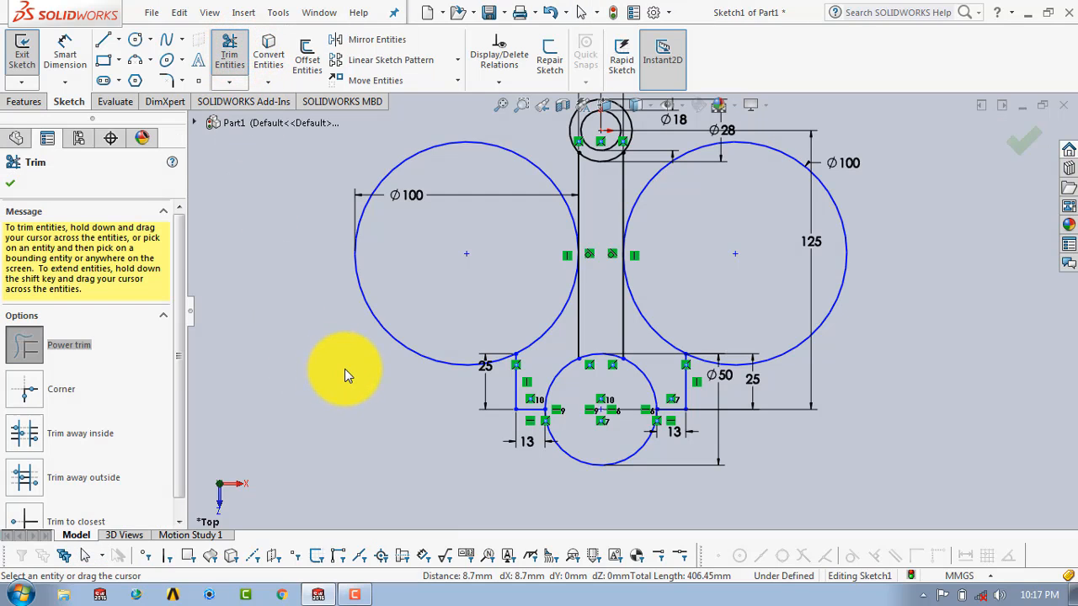
mouse_move(345, 369)
mouse_down()
mouse_move(400, 316)
mouse_move(532, 438)
mouse_up()
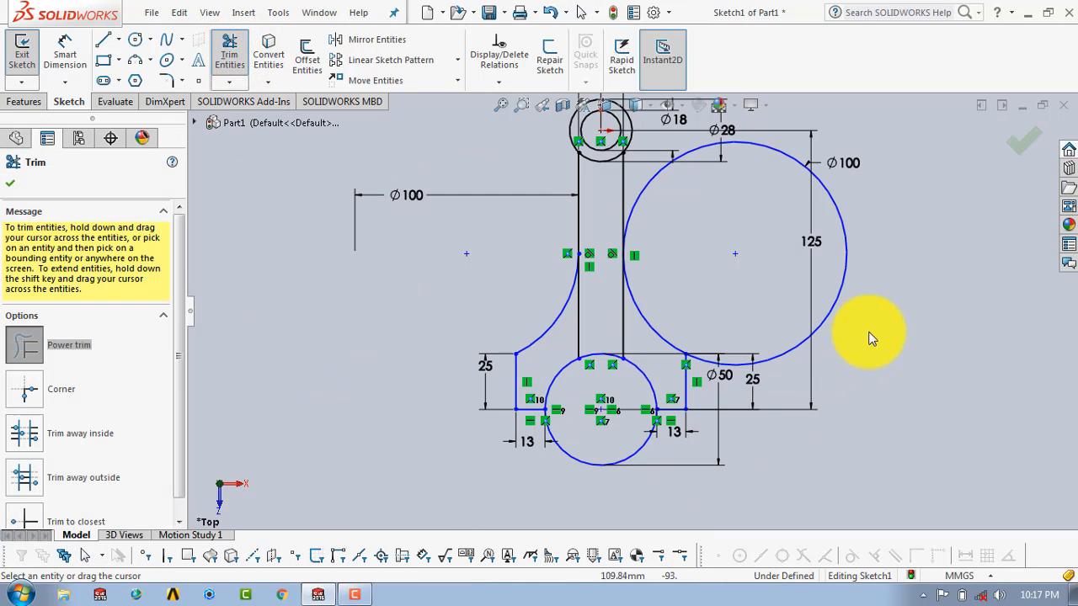
mouse_move(836, 307)
mouse_down()
mouse_move(733, 453)
mouse_move(646, 480)
mouse_up()
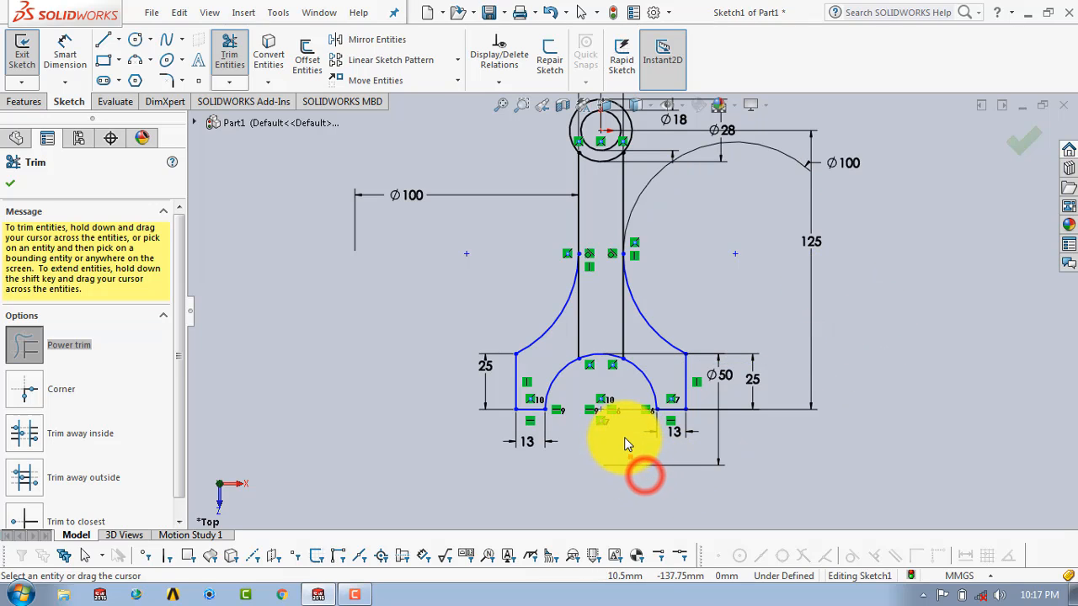
- Trim the two long vertical rod lines between the blend arcs' tangent points and the 50 mm arc, and finish trimming
scroll(650, 289, down, 2)
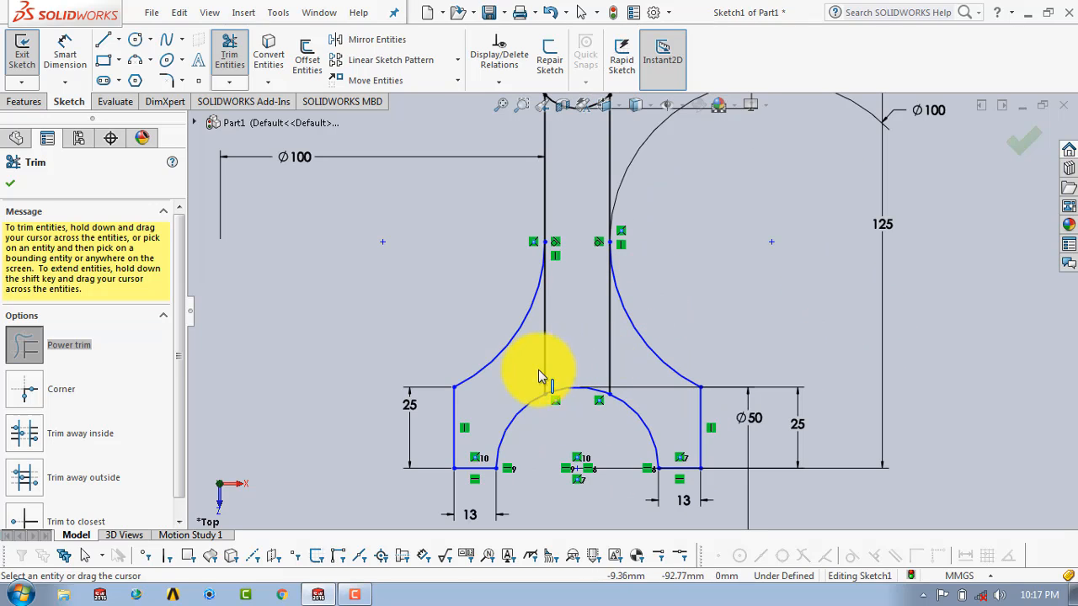
mouse_move(524, 378)
mouse_down()
mouse_move(577, 356)
mouse_move(621, 366)
mouse_move(601, 362)
mouse_up()
scroll(601, 366, up, 2)
scroll(615, 312, up, 1)
scroll(625, 212, down, 3)
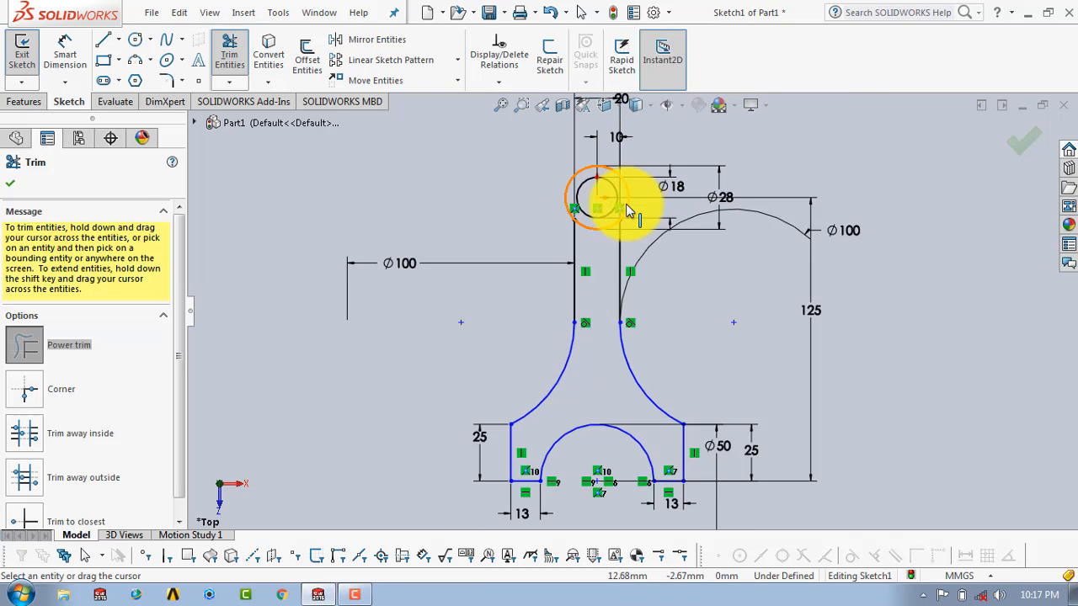
click(12, 185)
scroll(630, 261, up, 3)
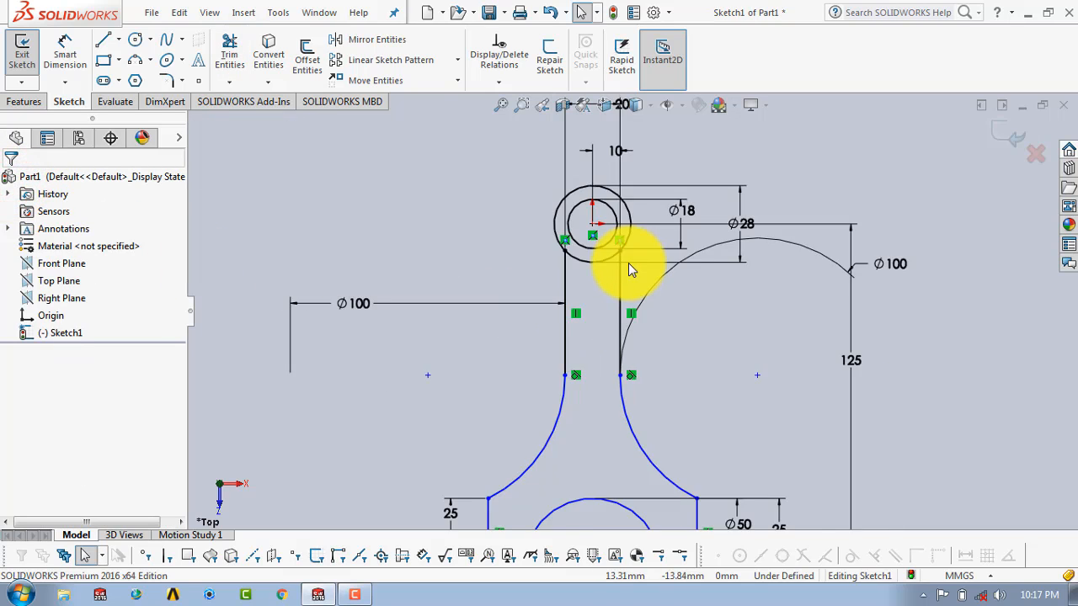
scroll(640, 263, down, 2)
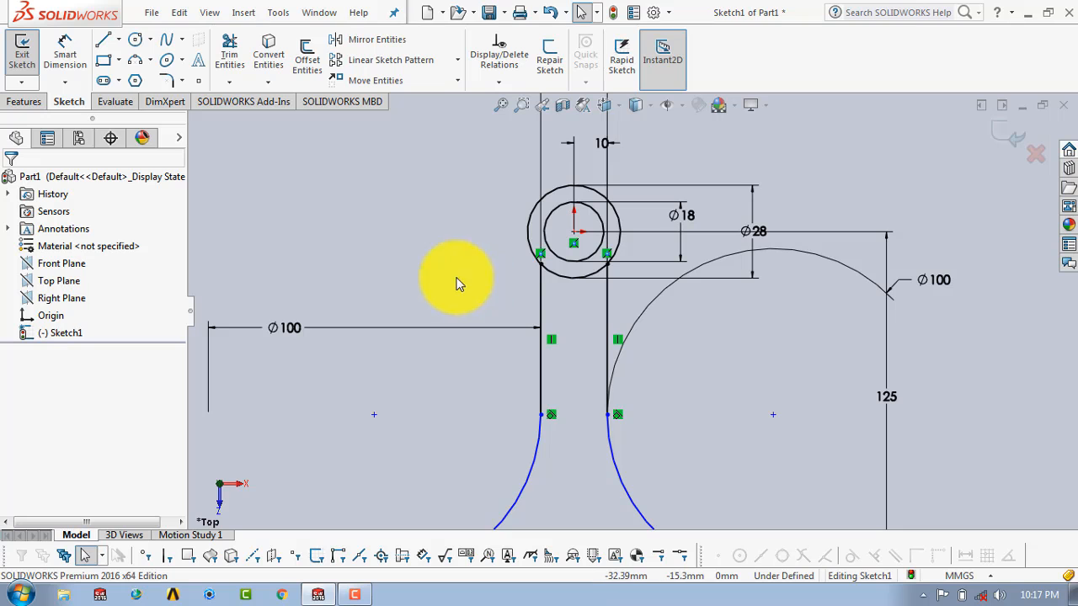
- Sketch two circles beside the rod's upper end, about 30 mm in diameter on the left and about 36 mm on the right
click(135, 40)
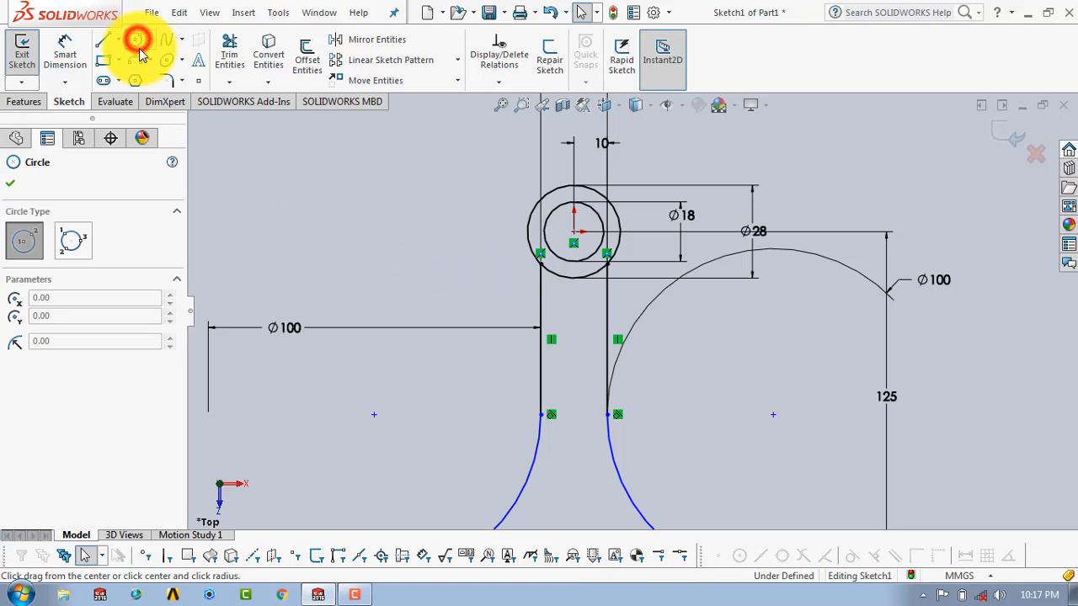
click(417, 287)
click(450, 243)
key(Escape)
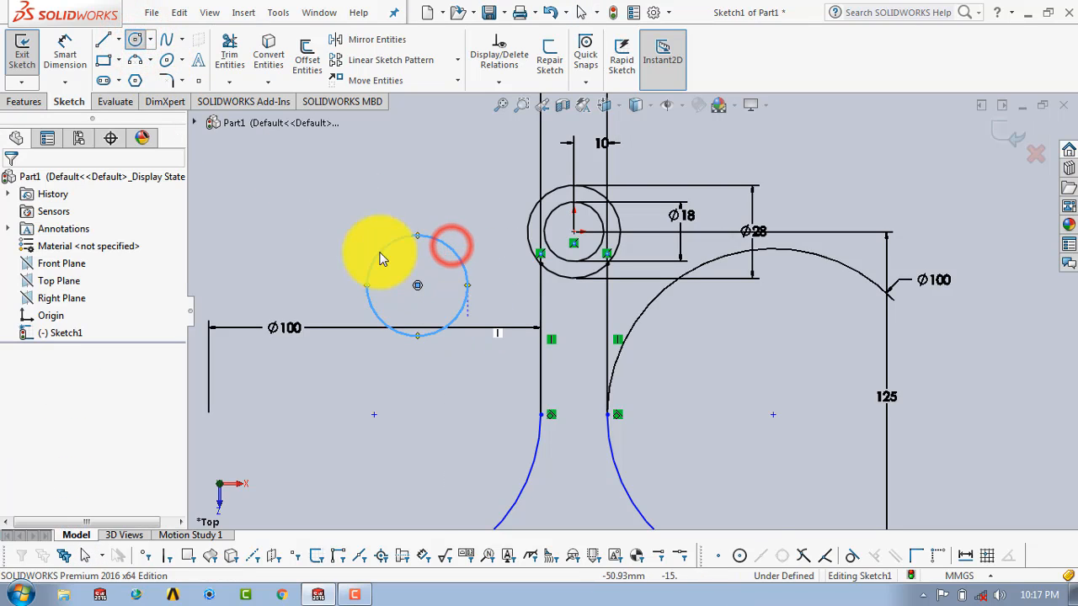
click(136, 40)
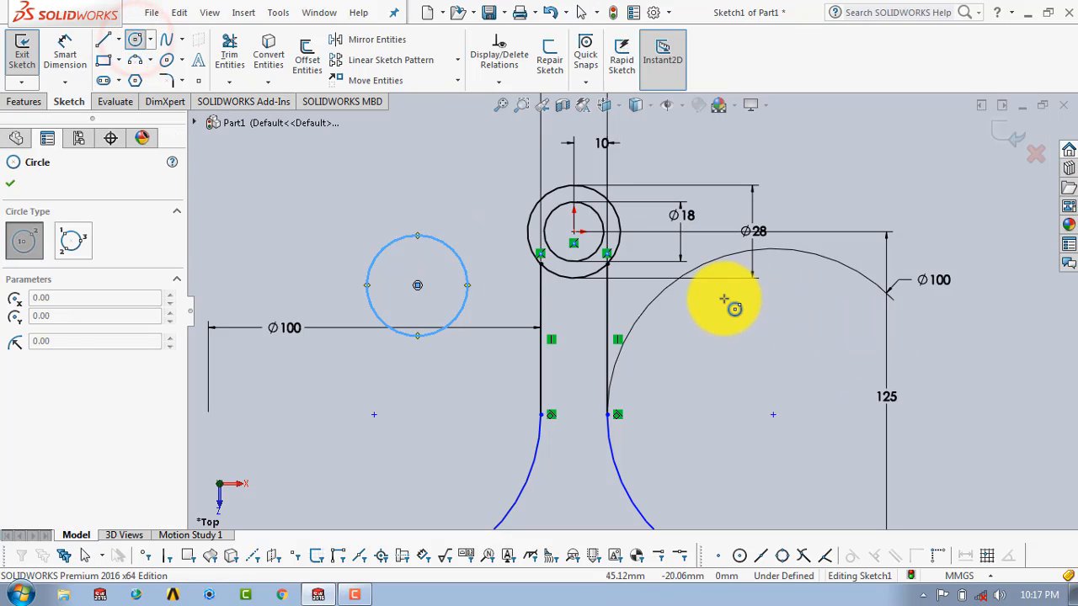
click(743, 317)
click(783, 275)
key(Escape)
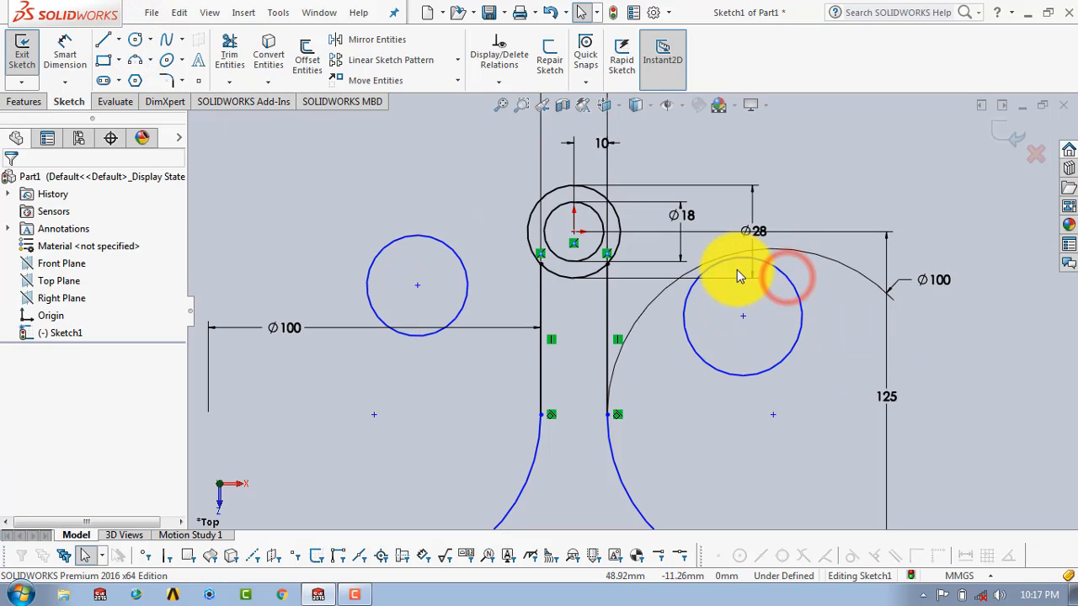
- Make the left new circle tangent to the 28 mm circle and to the rod's left vertical line
click(419, 240)
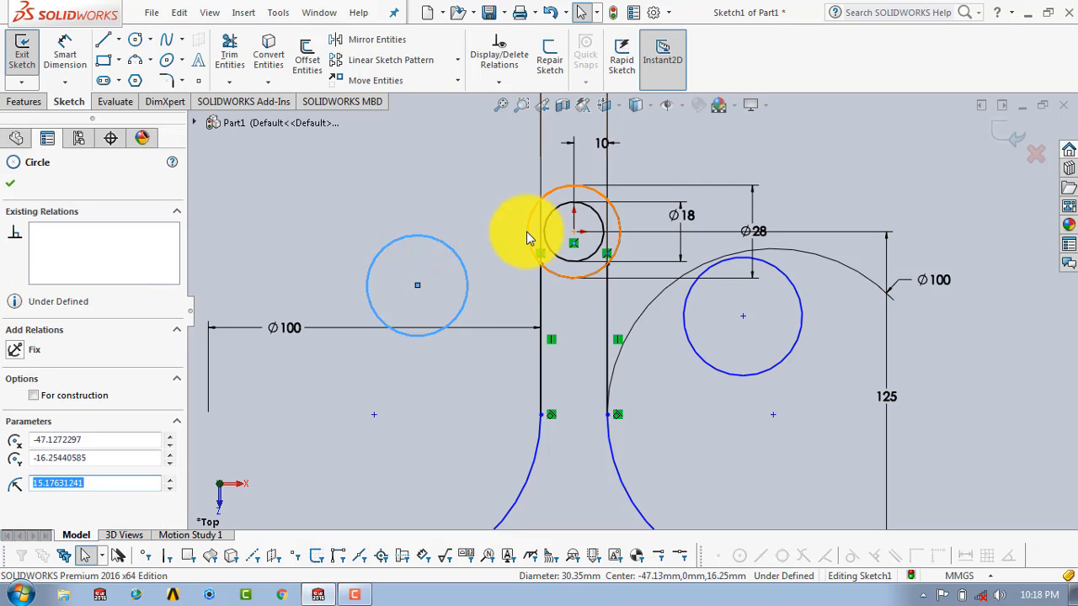
ctrl+click(526, 238)
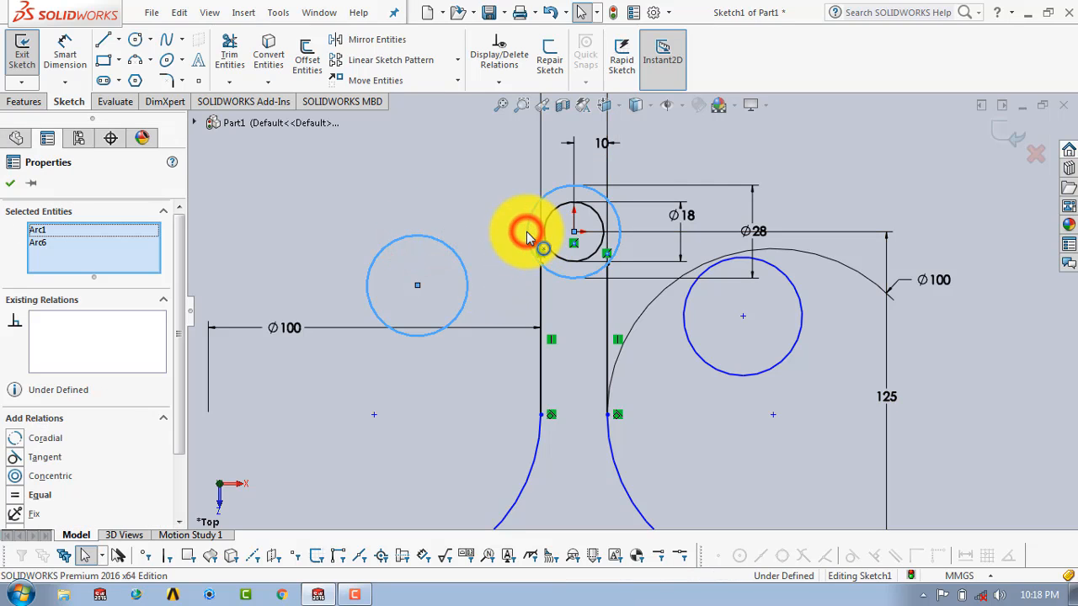
click(19, 460)
click(9, 183)
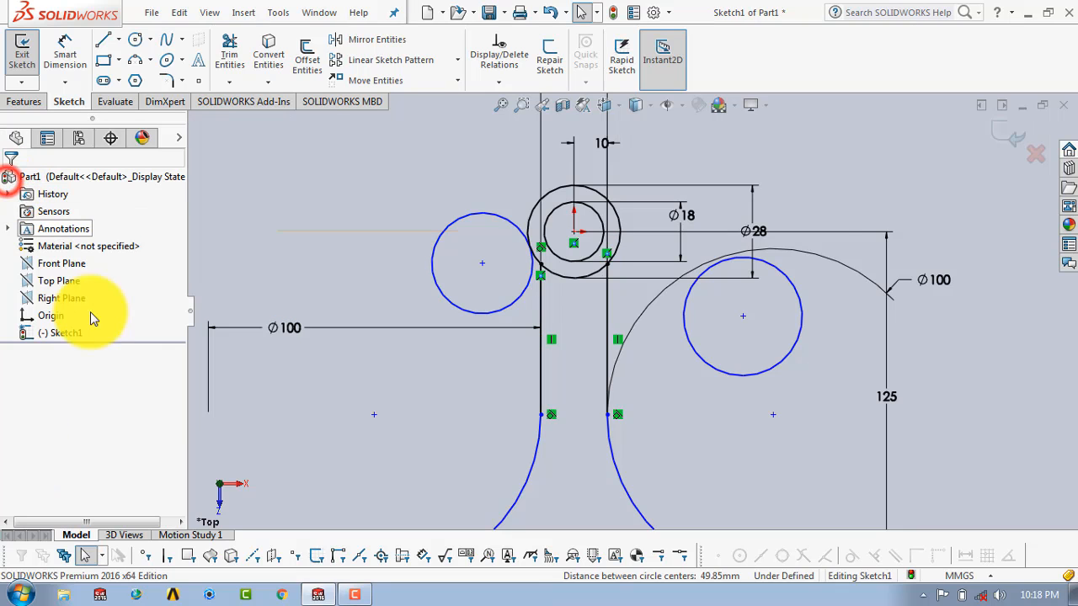
click(522, 303)
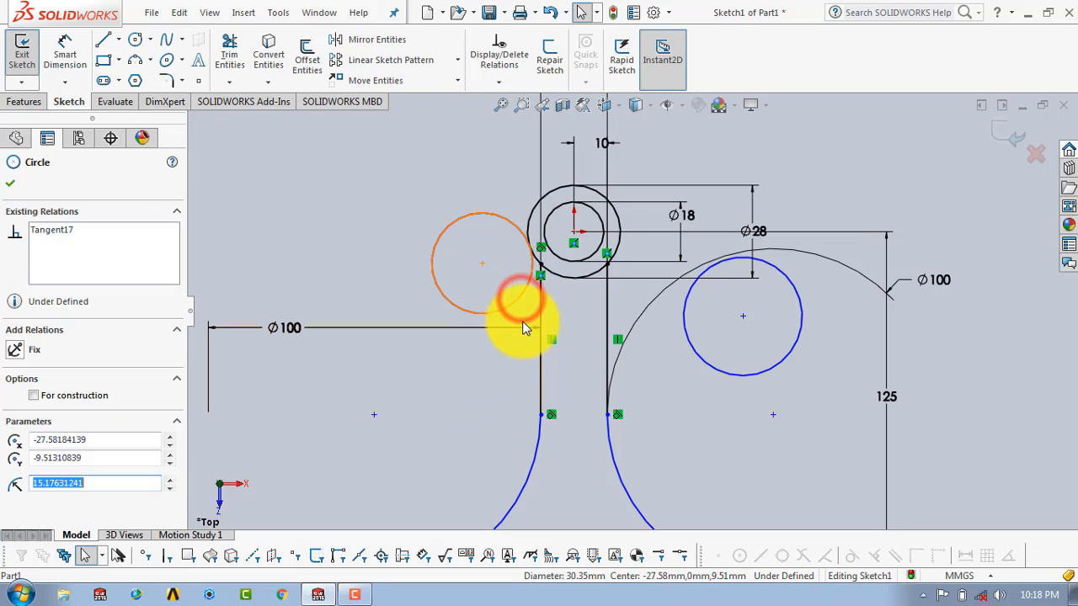
click(540, 315)
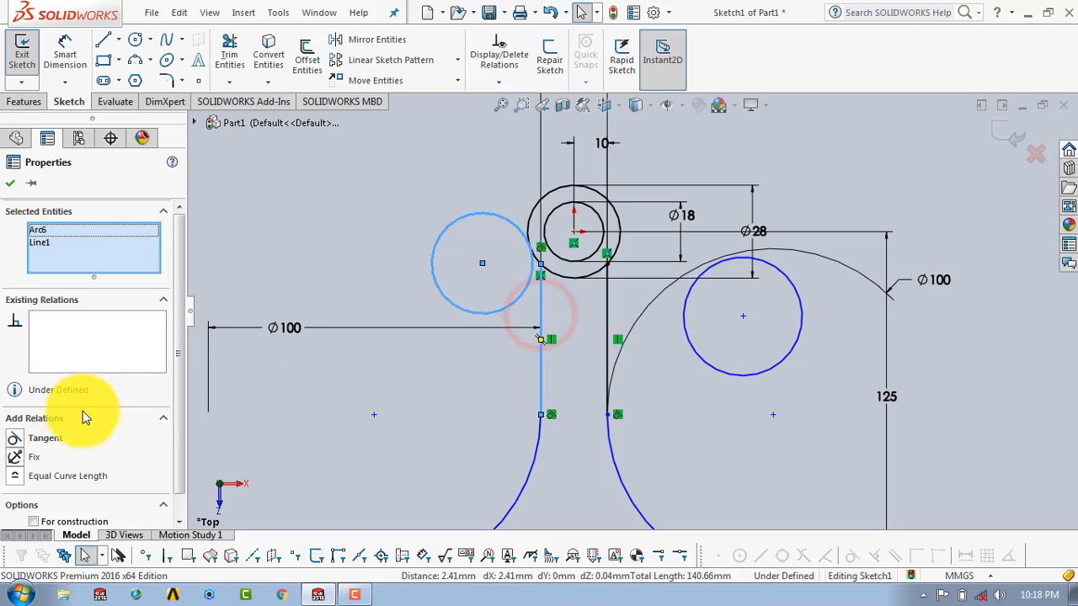
click(16, 437)
click(30, 185)
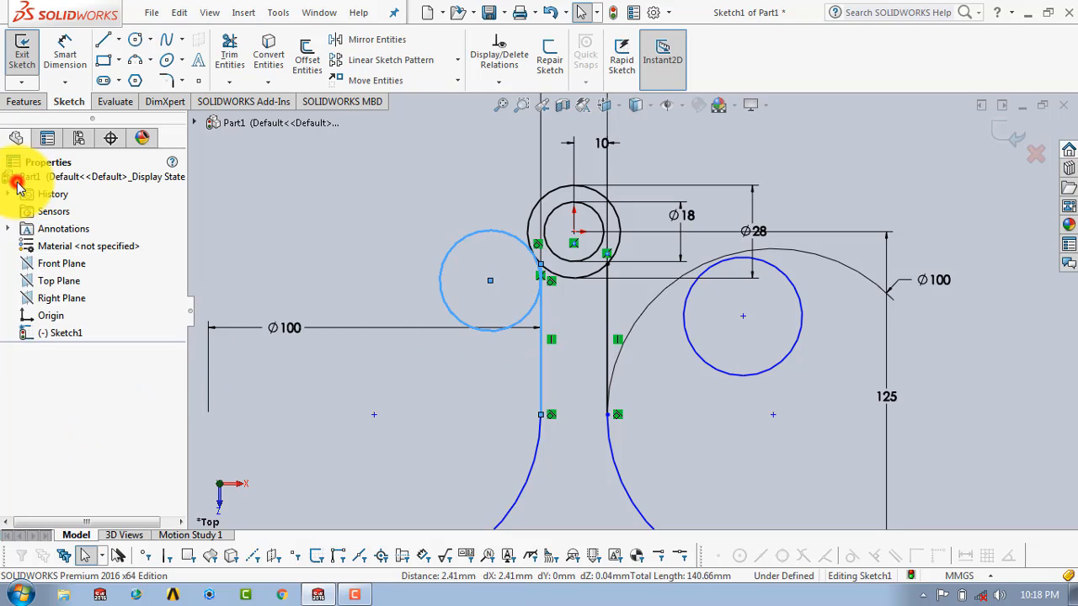
- Make the right new circle tangent to the 28 mm circle and to the rod's right vertical line
click(779, 274)
ctrl+click(621, 222)
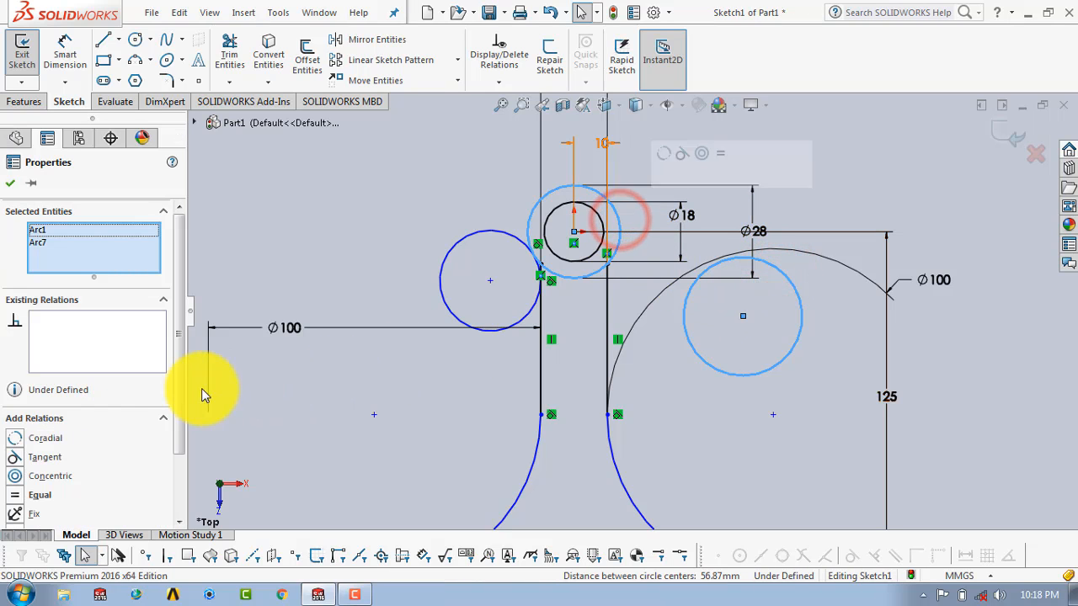
click(13, 459)
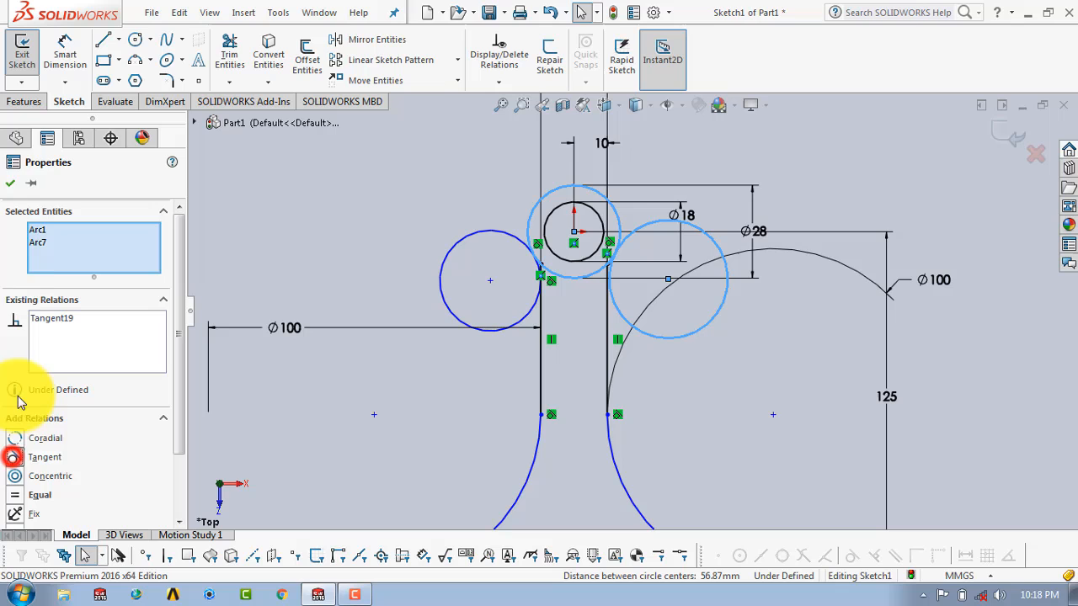
click(8, 187)
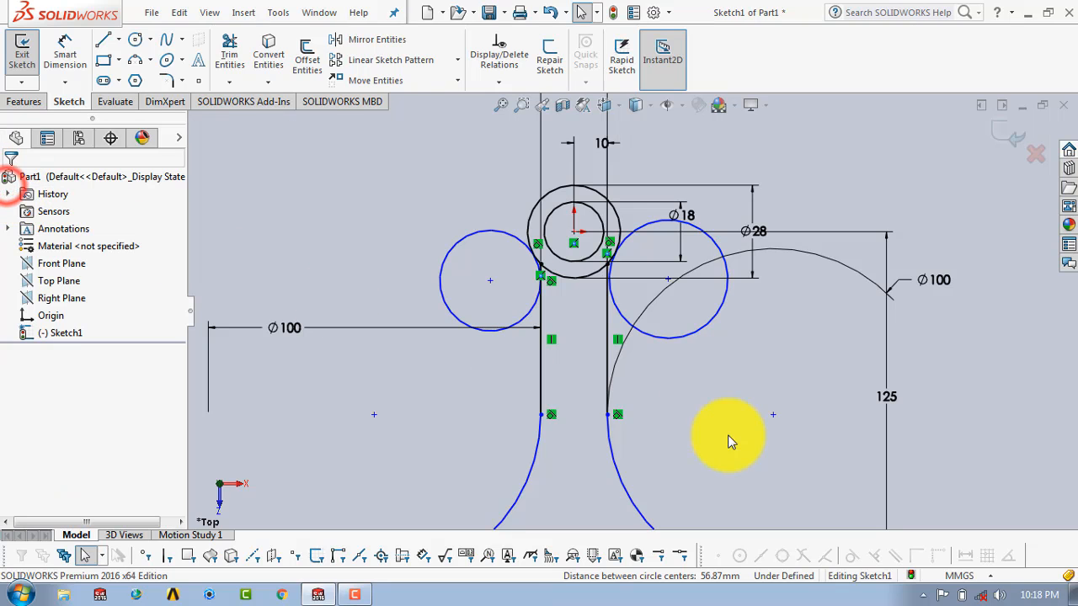
click(684, 341)
ctrl+click(606, 332)
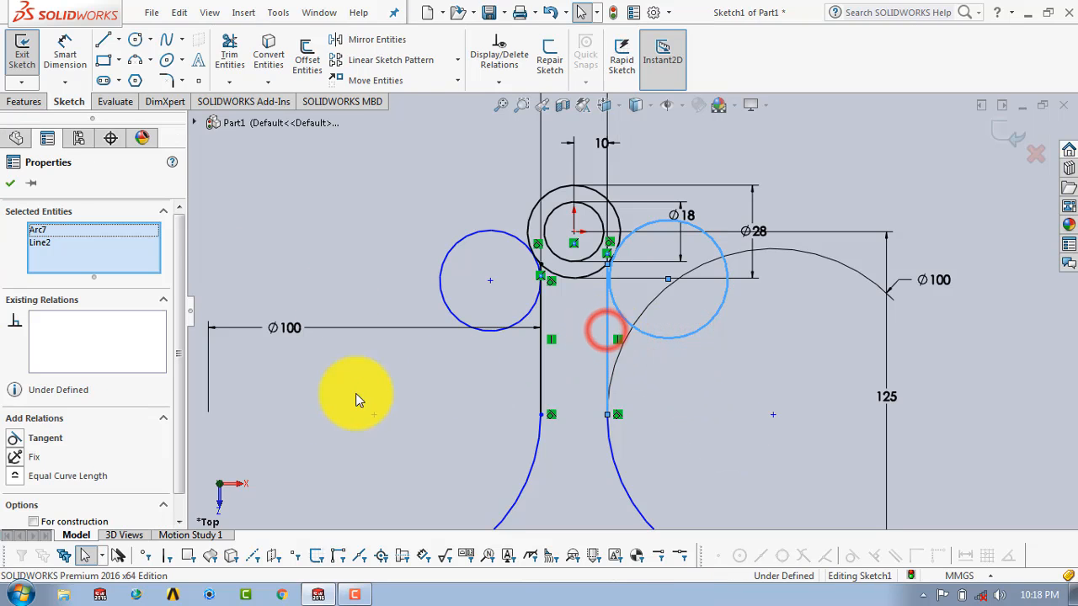
click(15, 438)
click(10, 183)
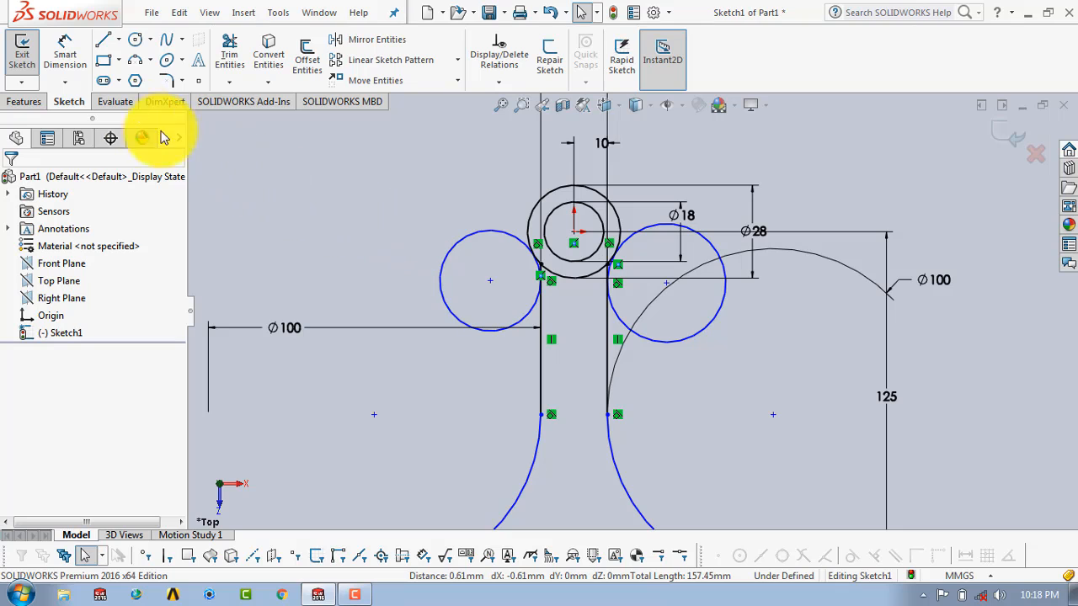
- Dimension both tangent circles beside the rod's upper end to a diameter of 50 mm
click(67, 56)
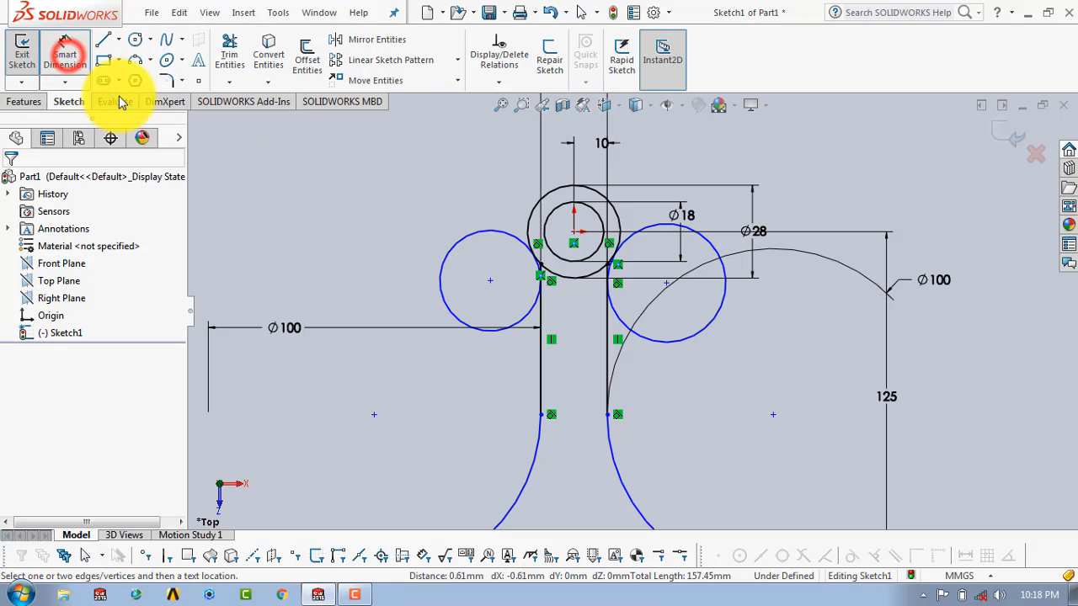
click(444, 272)
click(393, 231)
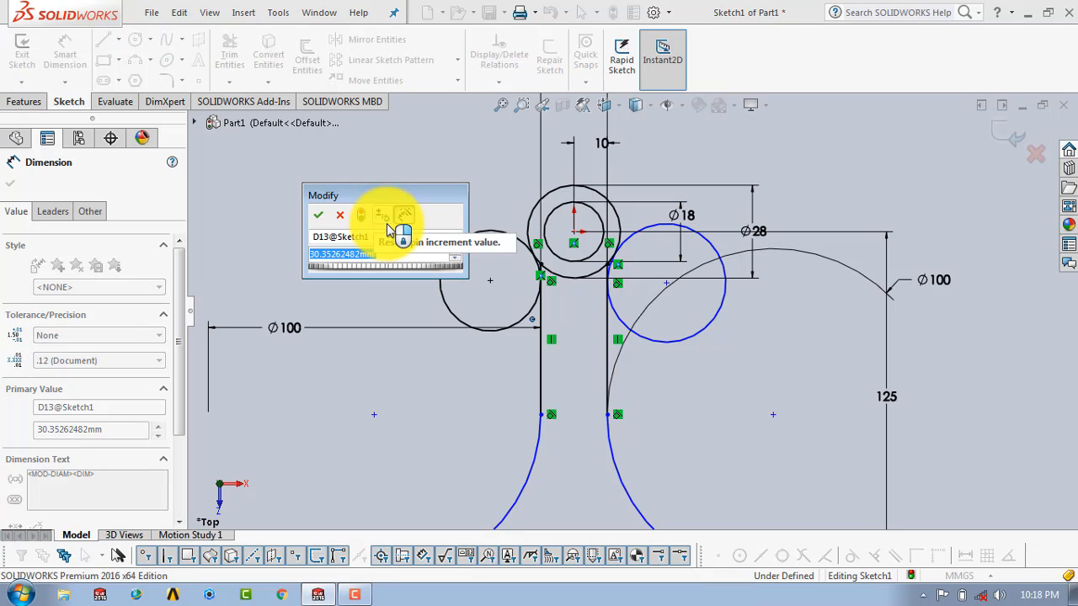
text(50)
key(Return)
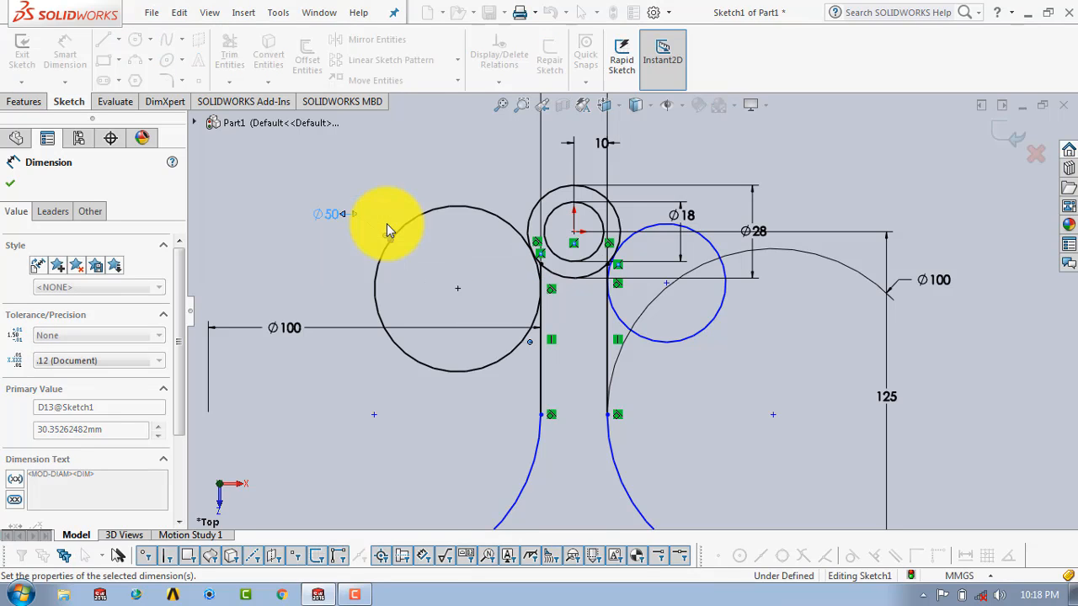
click(715, 313)
click(770, 346)
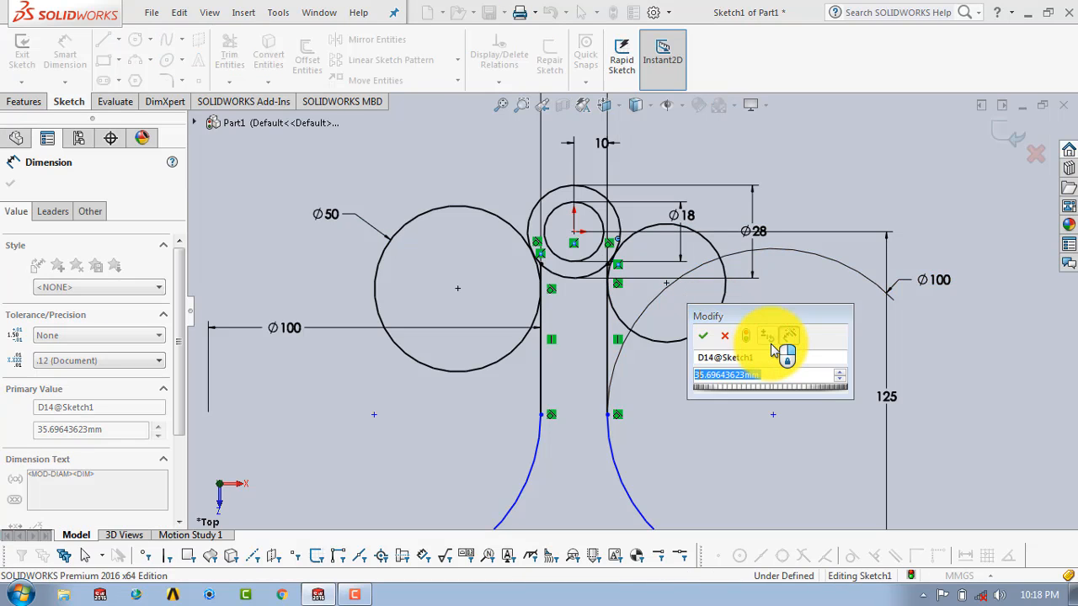
text(50)
key(Return)
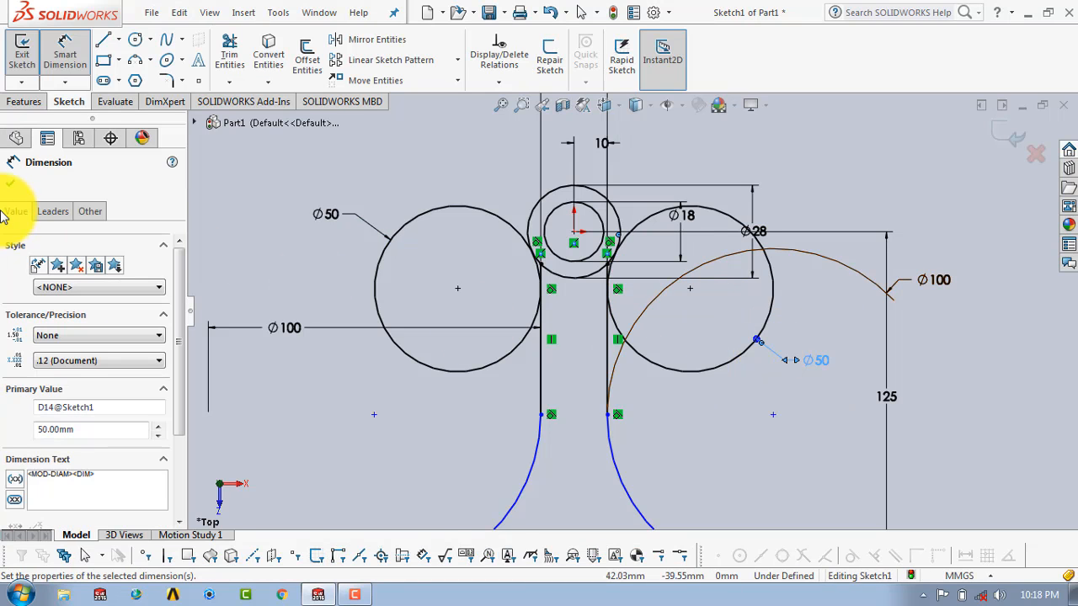
click(13, 191)
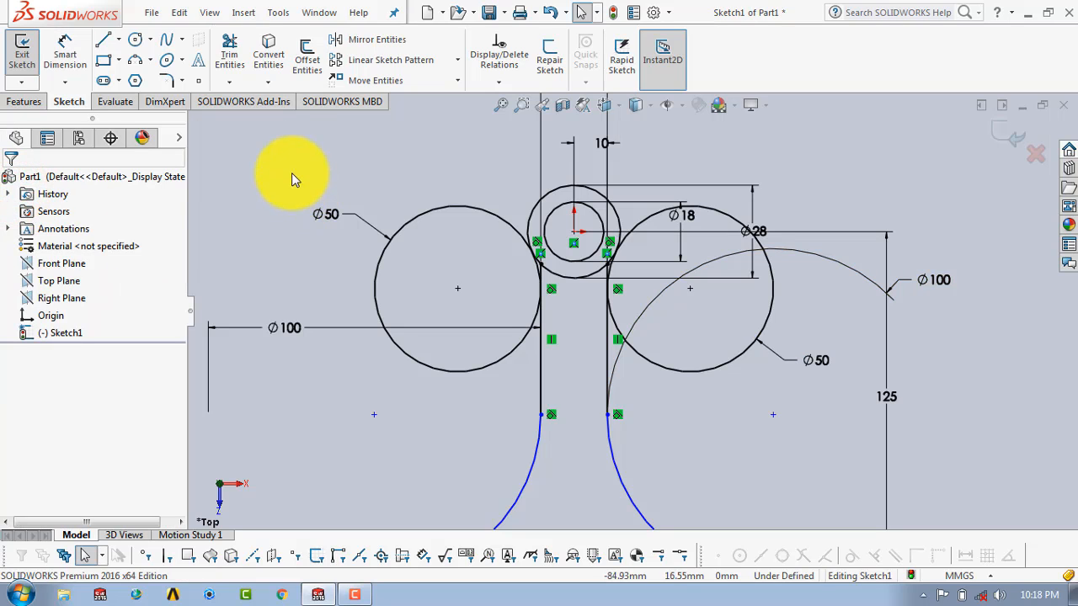
- Power trim the outer portions of both 50 mm tangent circles, keeping the short blend arcs against the rod
click(235, 52)
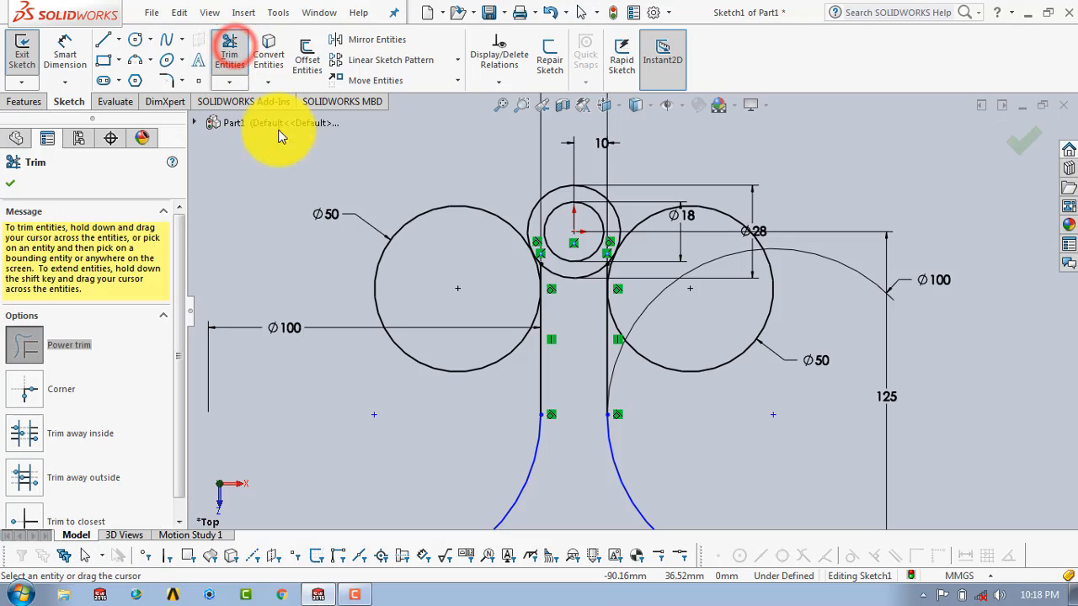
mouse_move(400, 179)
mouse_down()
mouse_move(421, 260)
mouse_move(491, 394)
mouse_up()
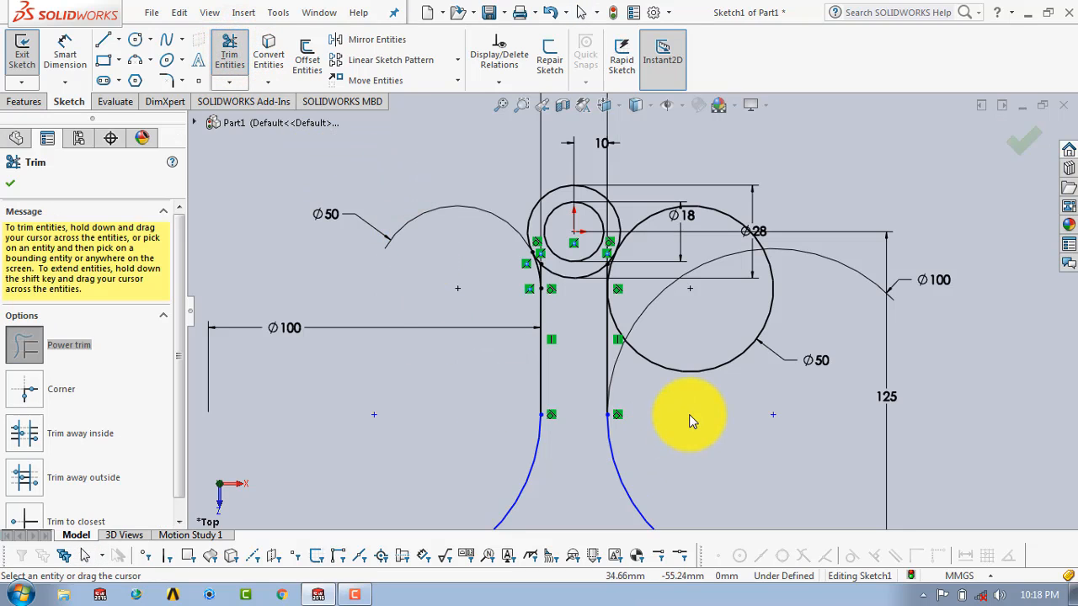
drag(689, 412, 691, 343)
- Trim the 28 mm circle's lower arc and the vertical line ends between the blend arcs, and finish trimming
scroll(630, 246, down, 3)
scroll(600, 281, down, 6)
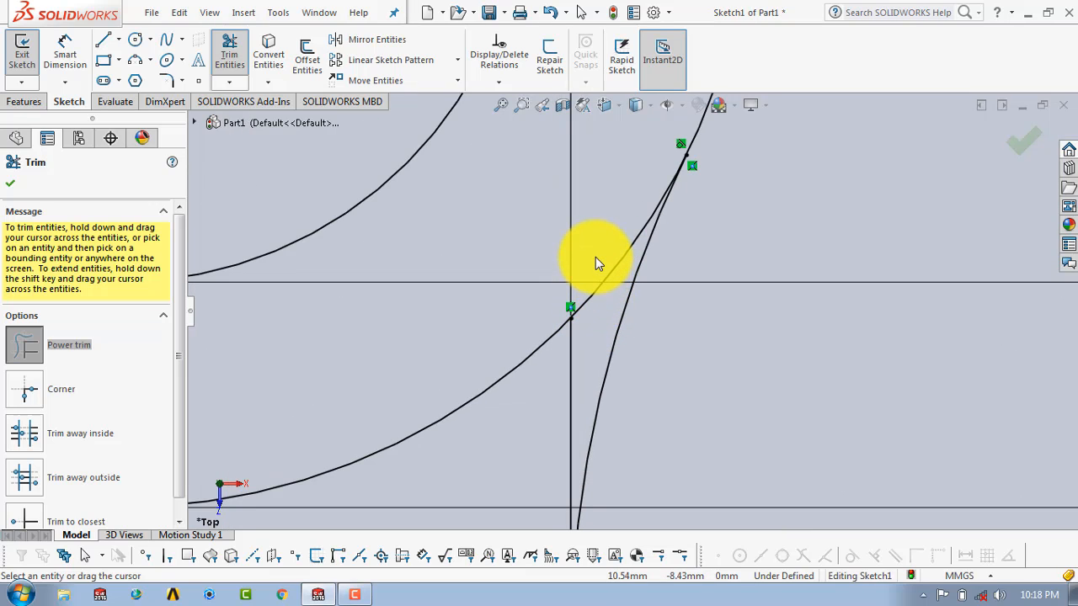
mouse_move(596, 259)
mouse_down()
mouse_move(573, 326)
mouse_move(529, 389)
mouse_up()
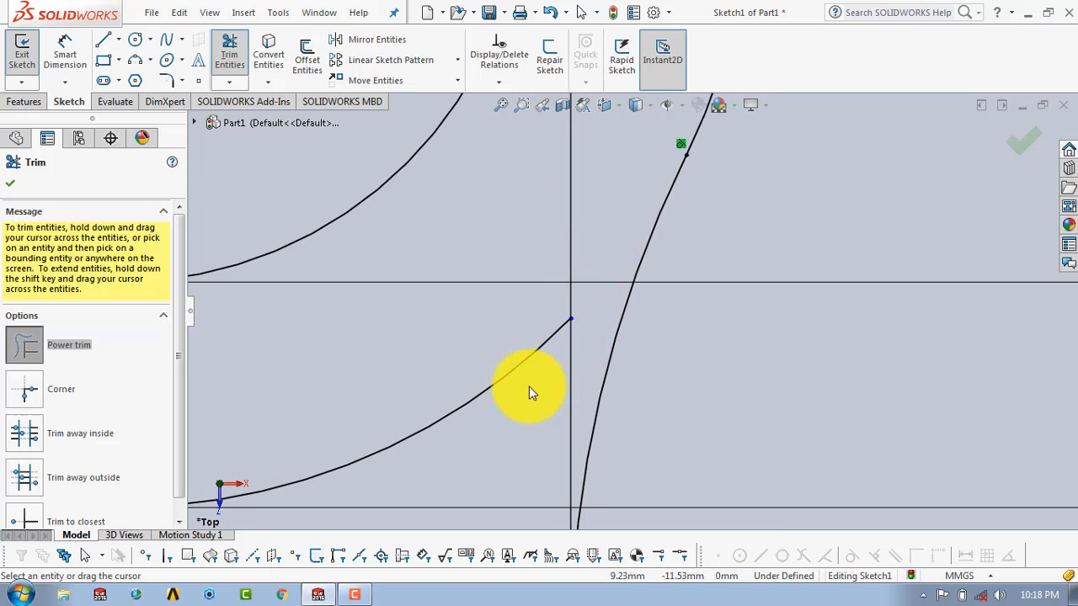
scroll(544, 333, up, 5)
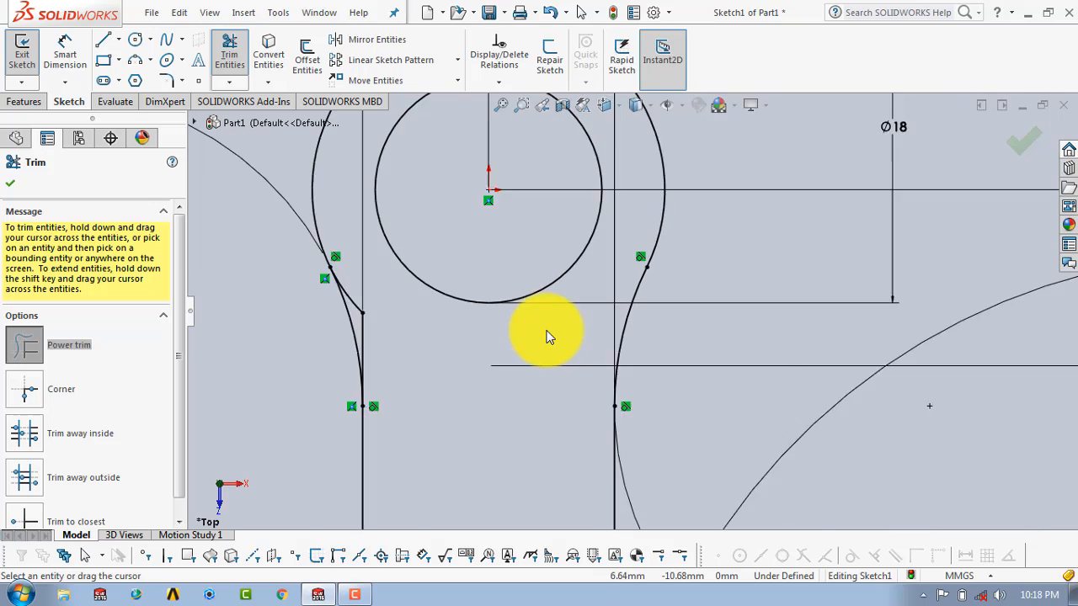
scroll(431, 327, down, 4)
scroll(424, 322, down, 1)
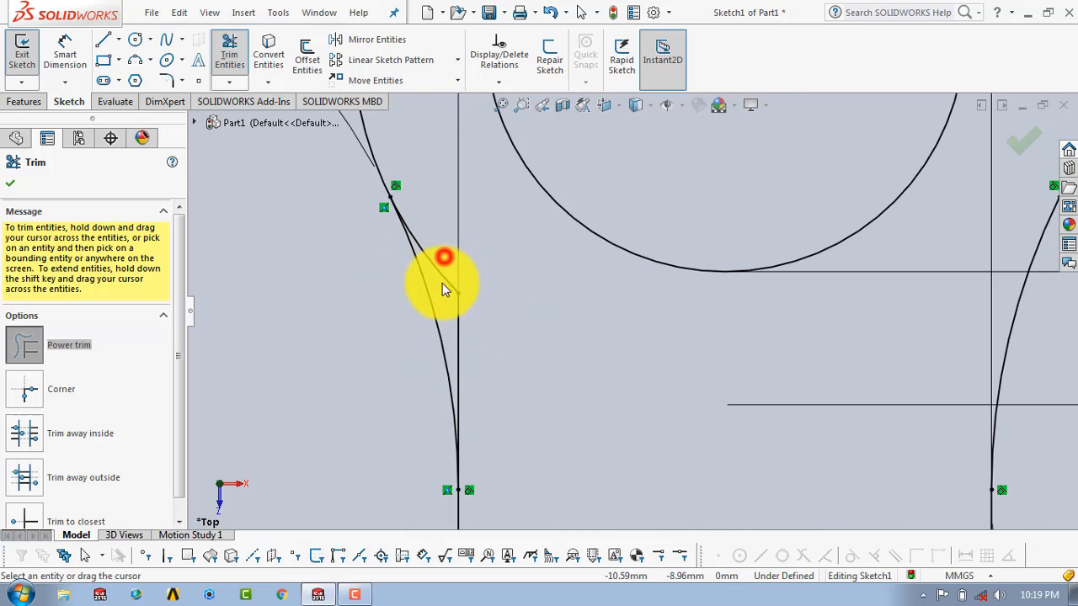
scroll(469, 344, up, 8)
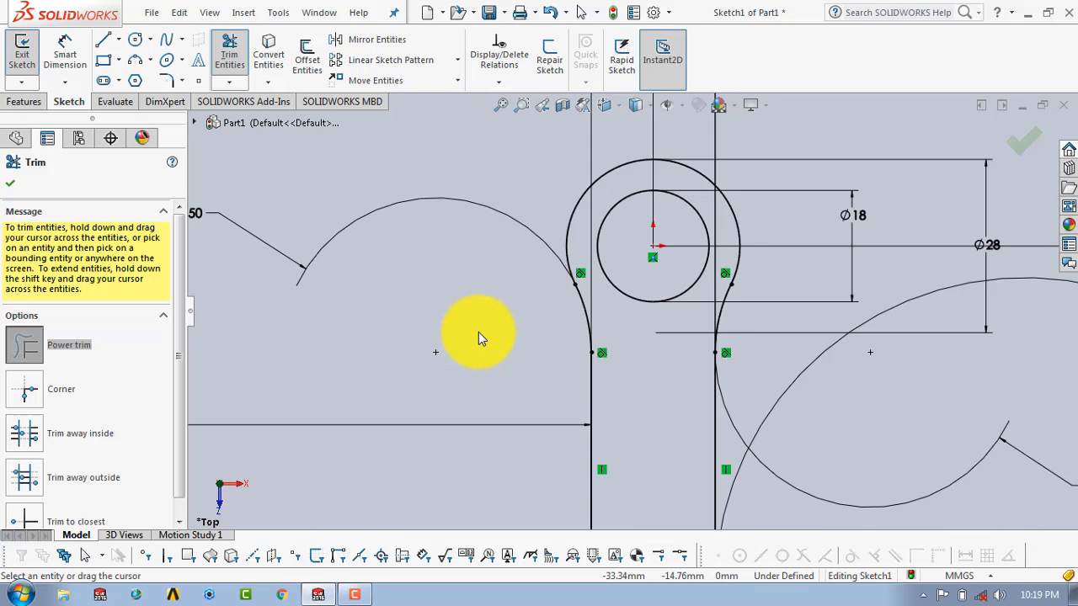
scroll(560, 379, down, 2)
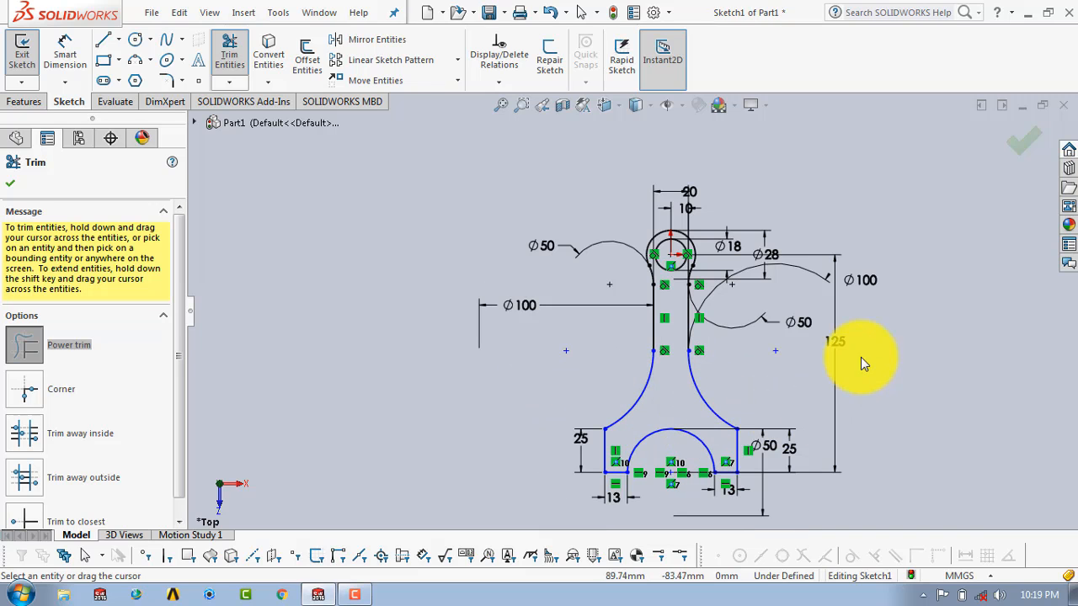
click(1014, 145)
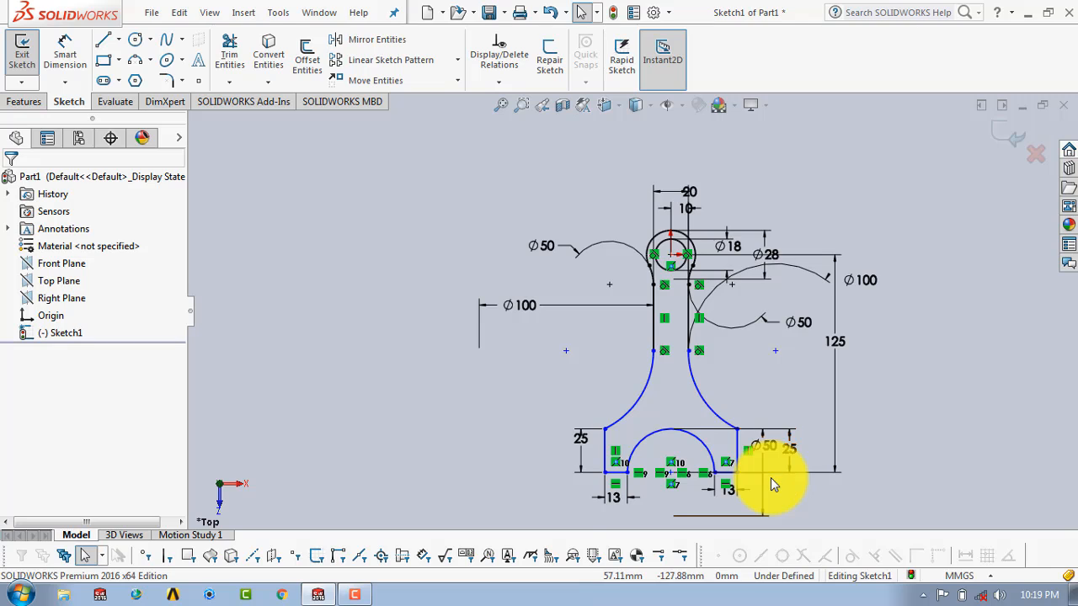
- Close the rod profile sketch and extrude it as a boss with a Mid Plane depth of 15 mm
scroll(770, 478, down, 1)
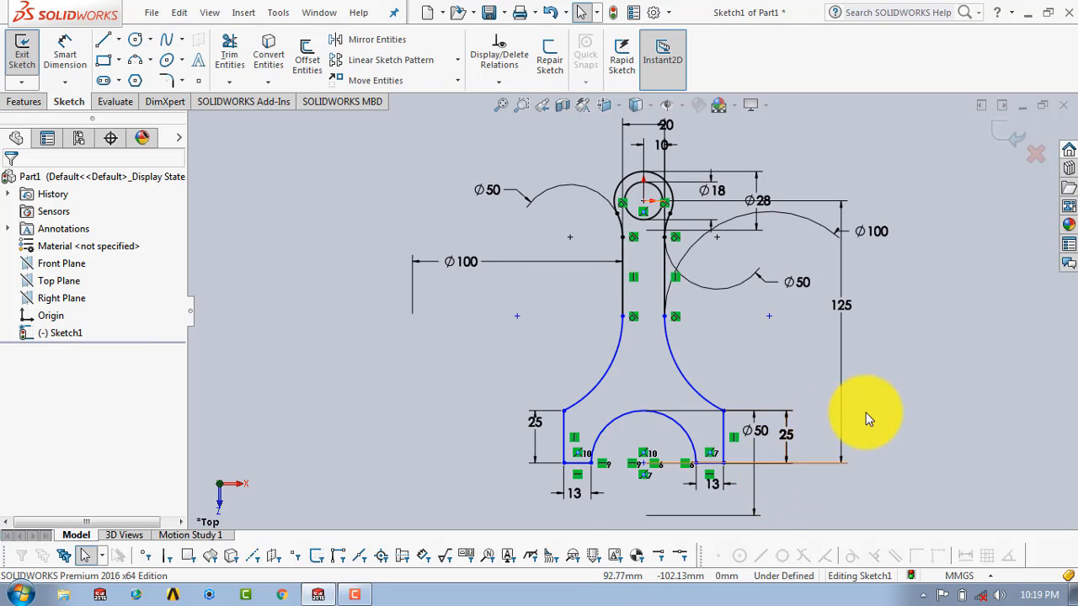
click(1011, 139)
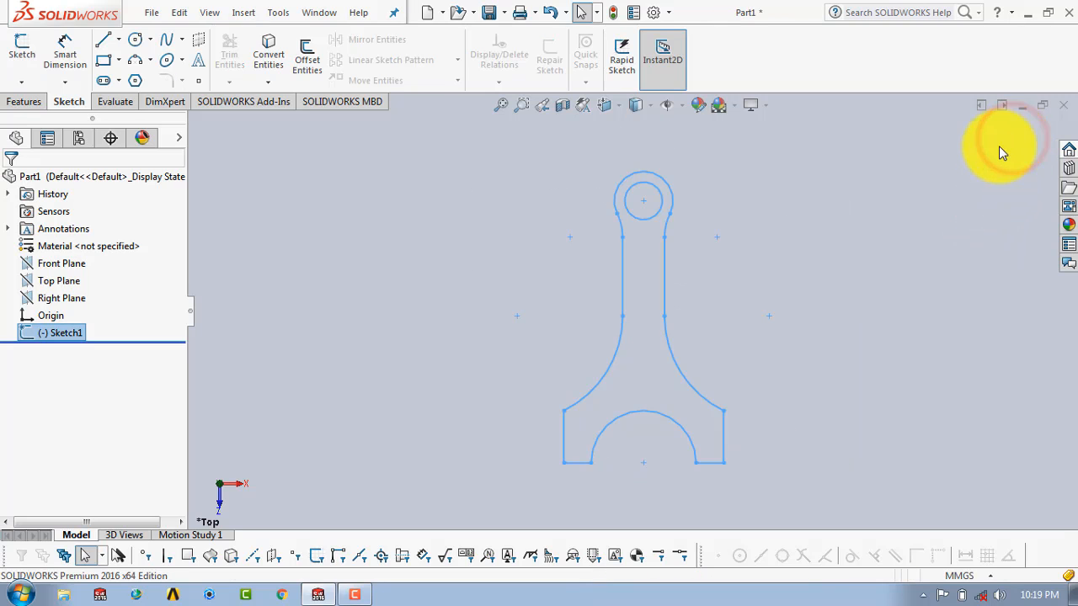
click(19, 102)
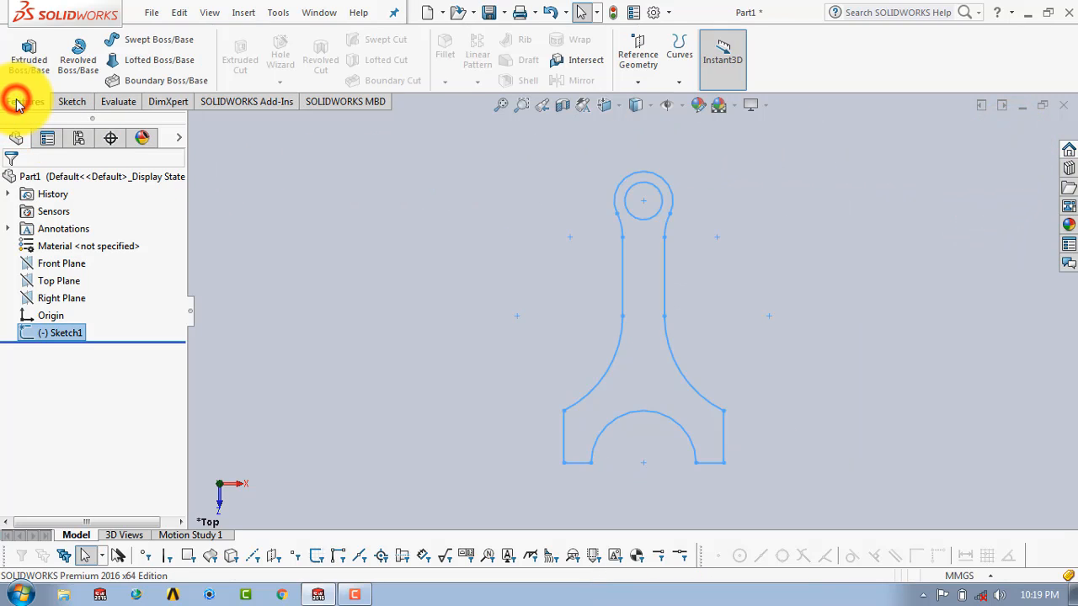
click(32, 59)
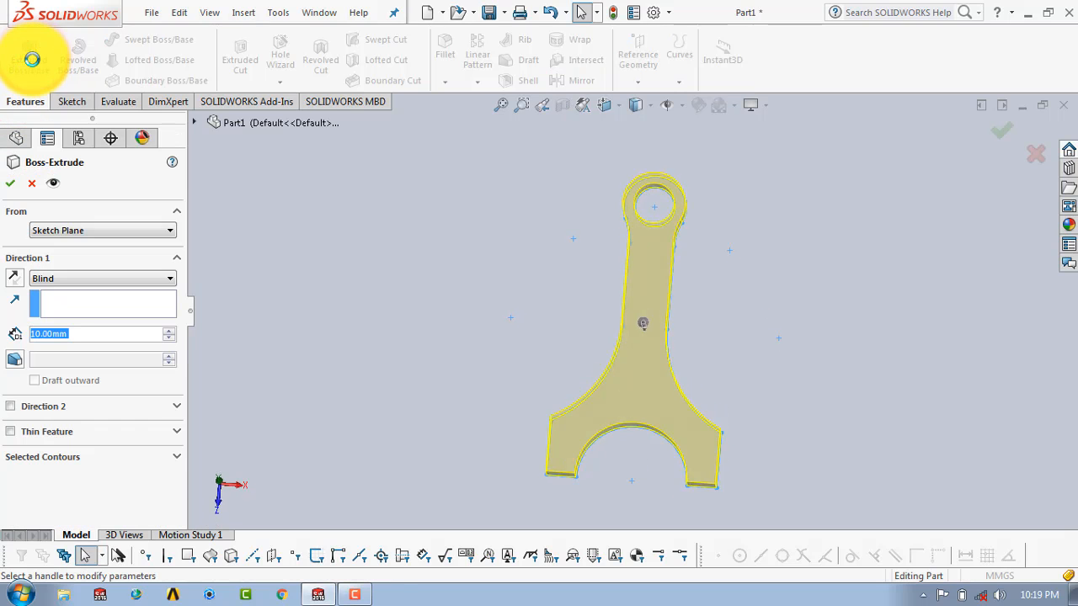
click(72, 280)
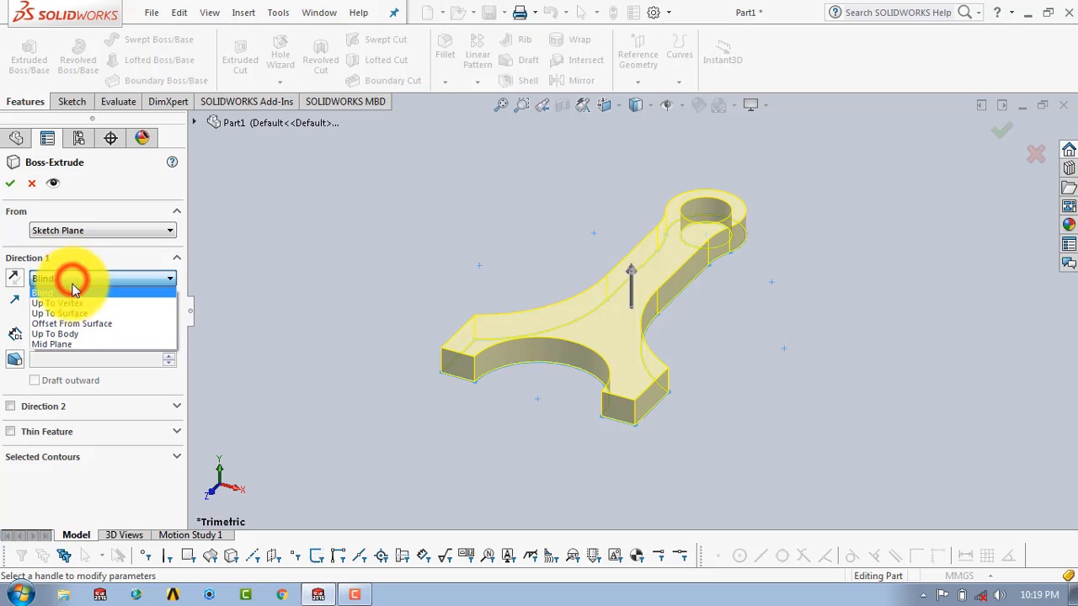
click(73, 345)
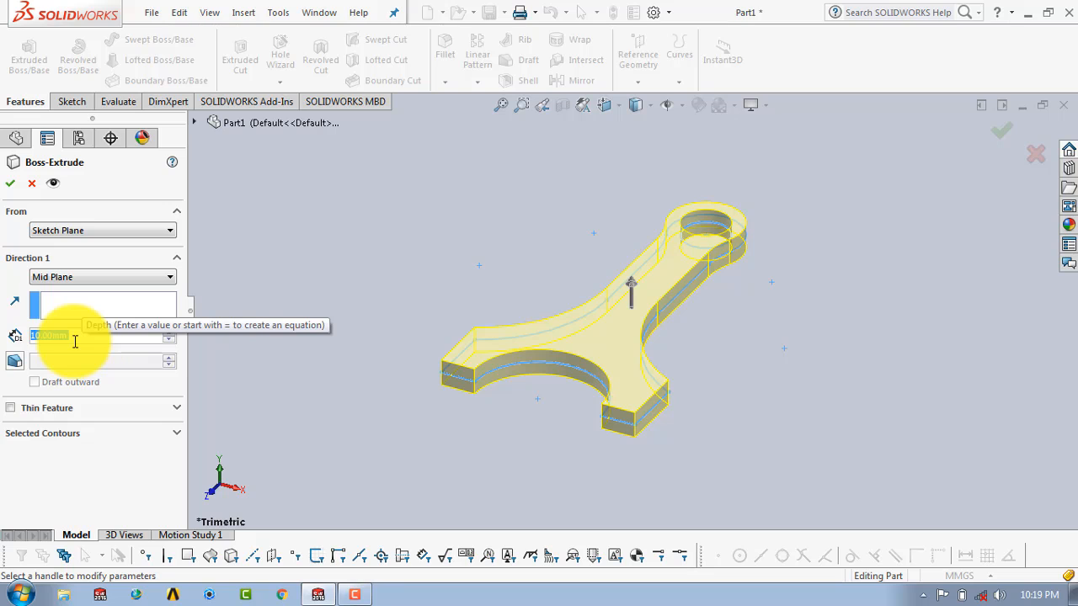
text(15)
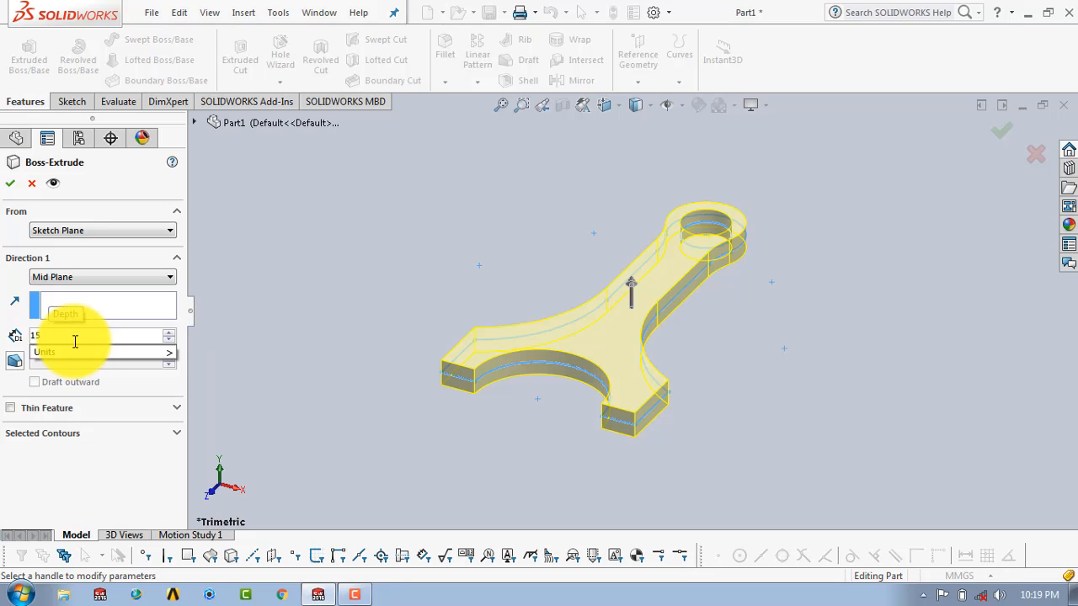
key(Return)
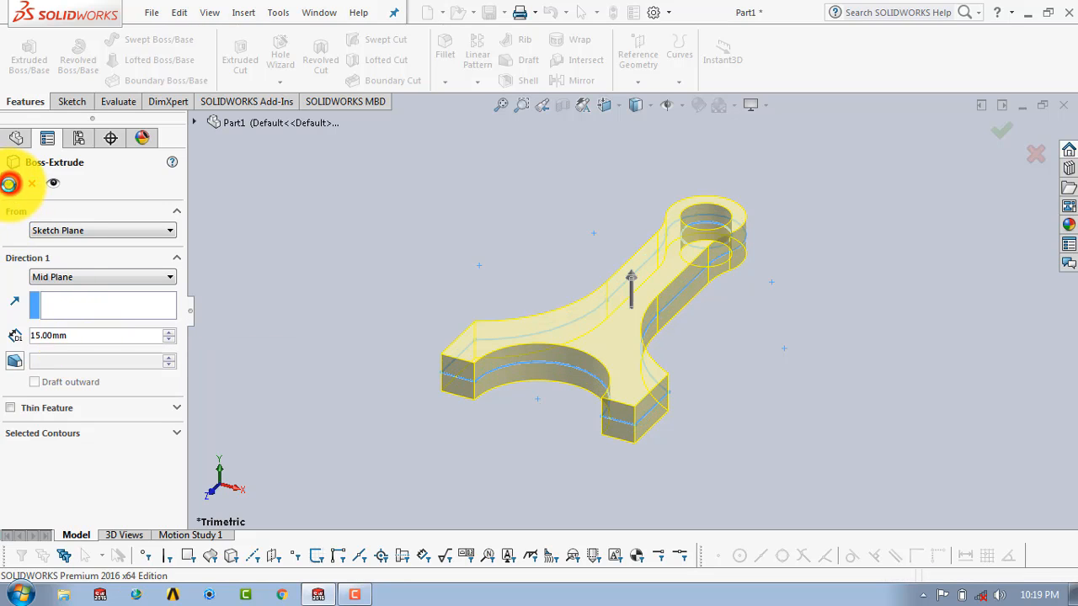
click(8, 183)
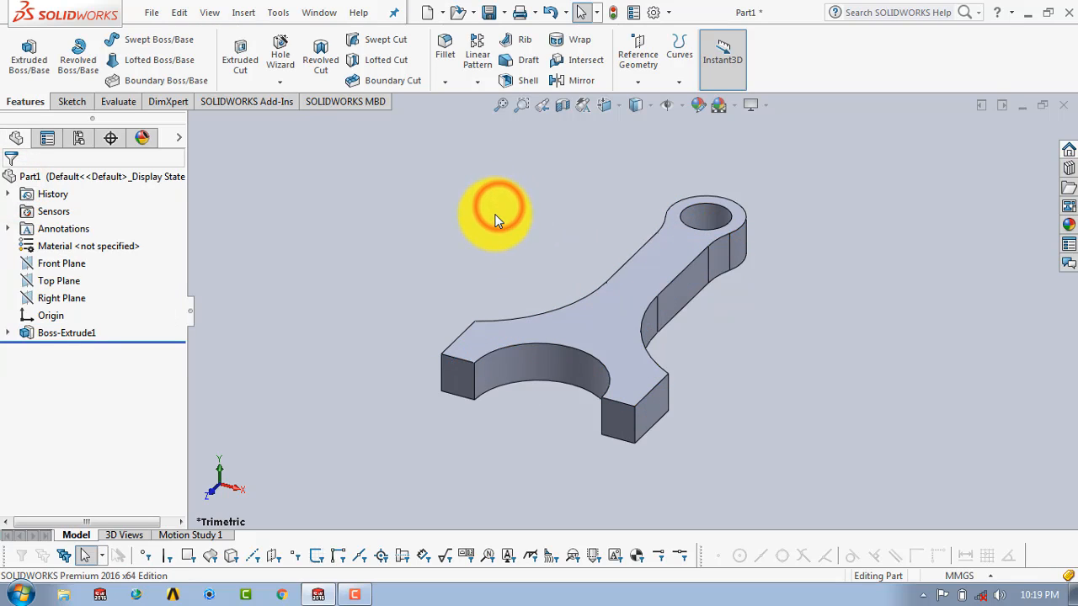
- Start a new sketch on the rod's flat upper face and view the part from straight above
click(74, 101)
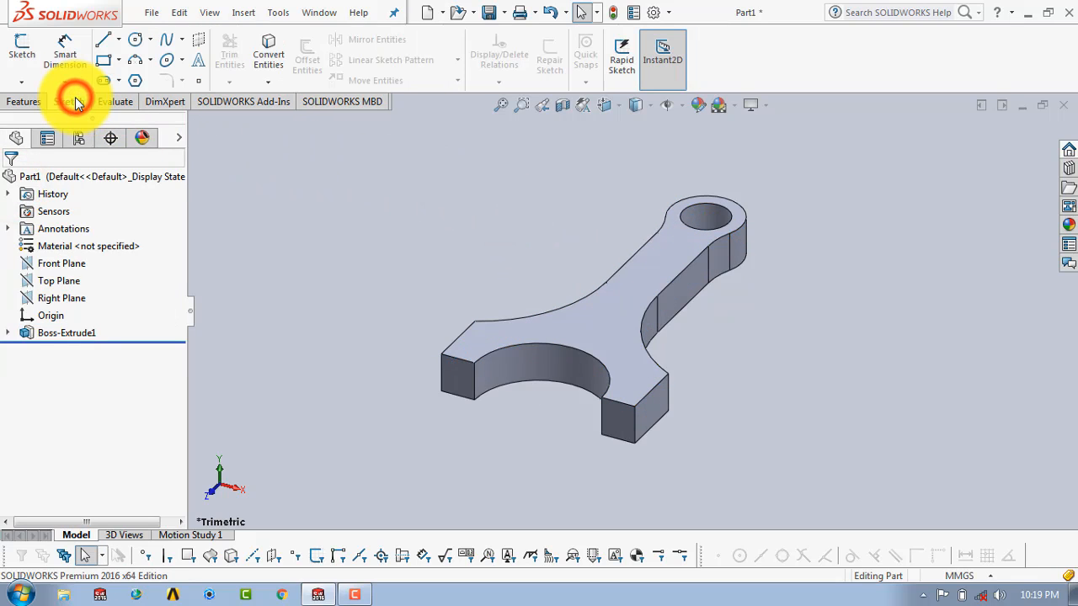
click(22, 51)
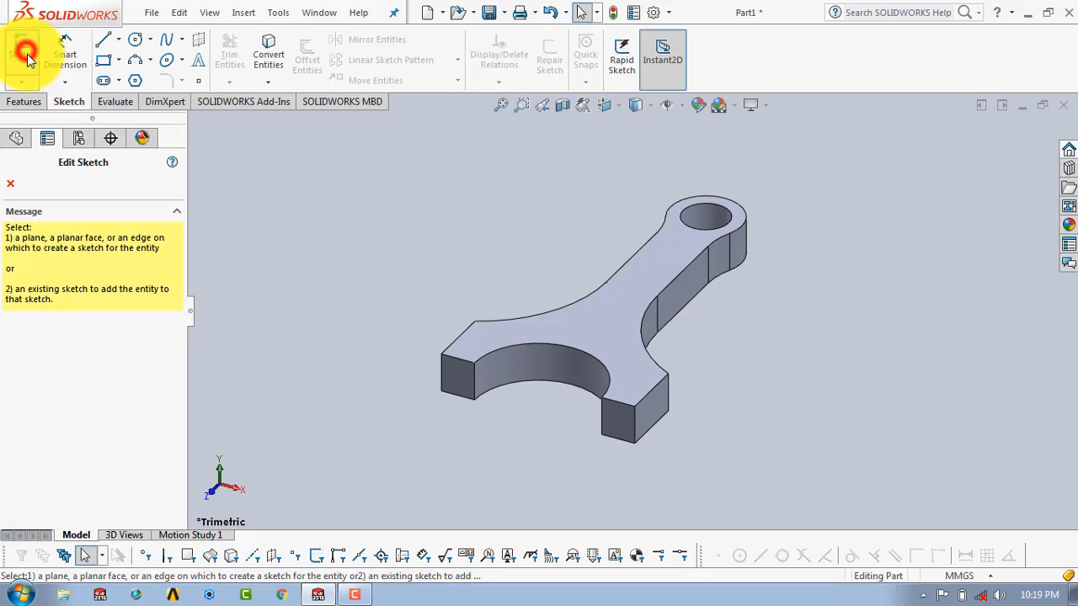
click(581, 320)
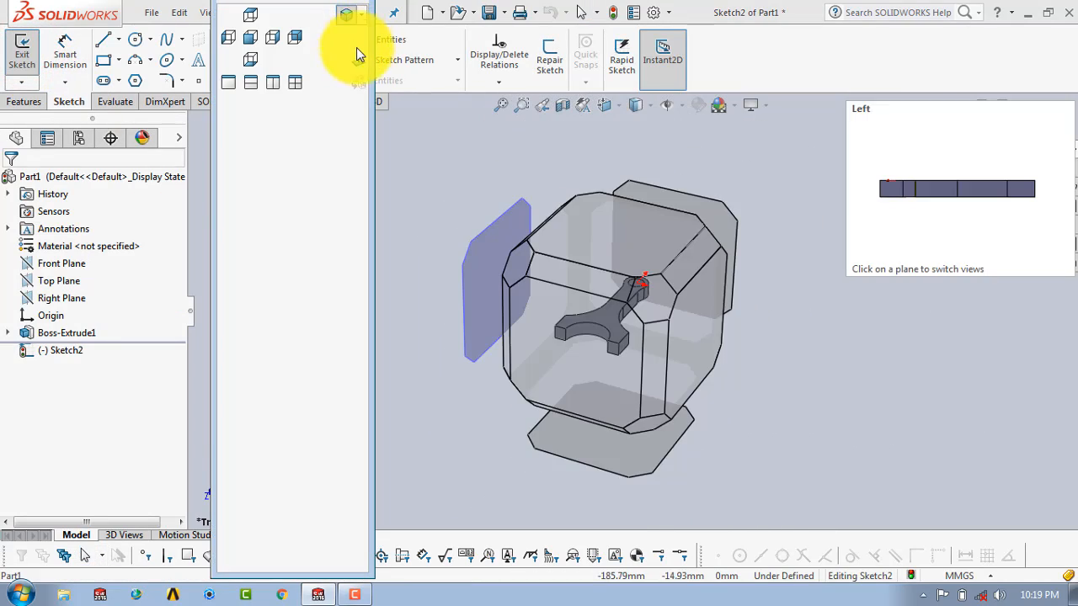
click(357, 55)
scroll(676, 135, down, 2)
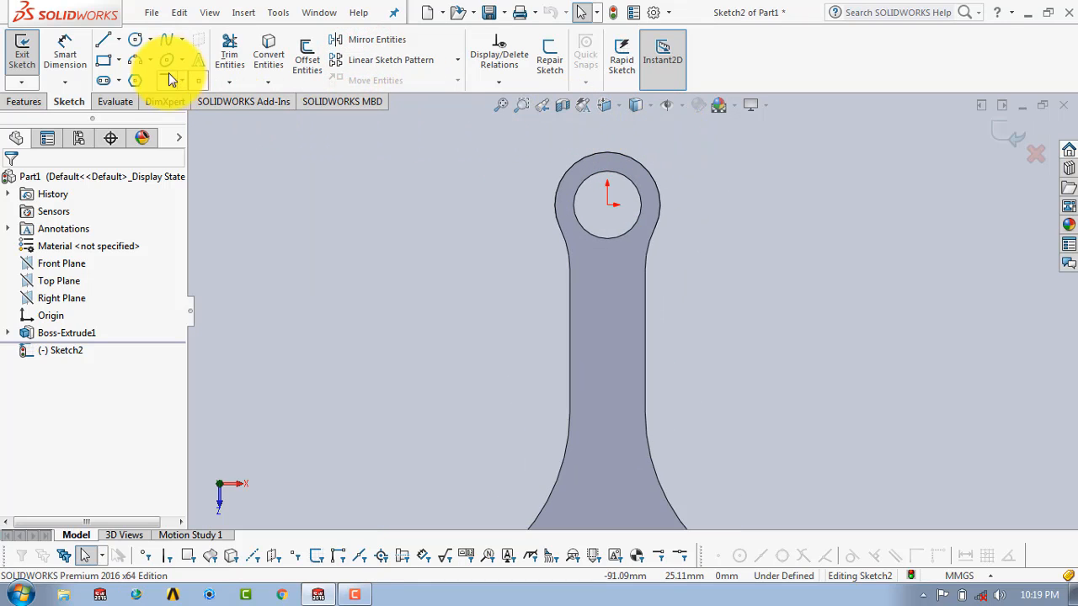
- Sketch two concentric circles at the origin, one on the 9 mm radius hole edge and one on the small end's outer edge
click(132, 42)
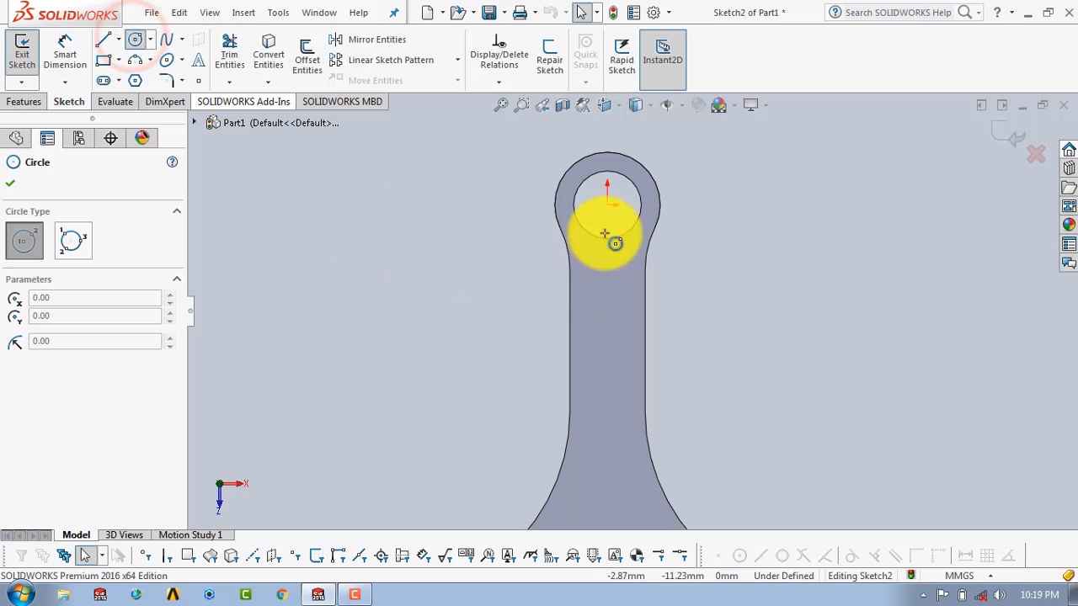
click(607, 204)
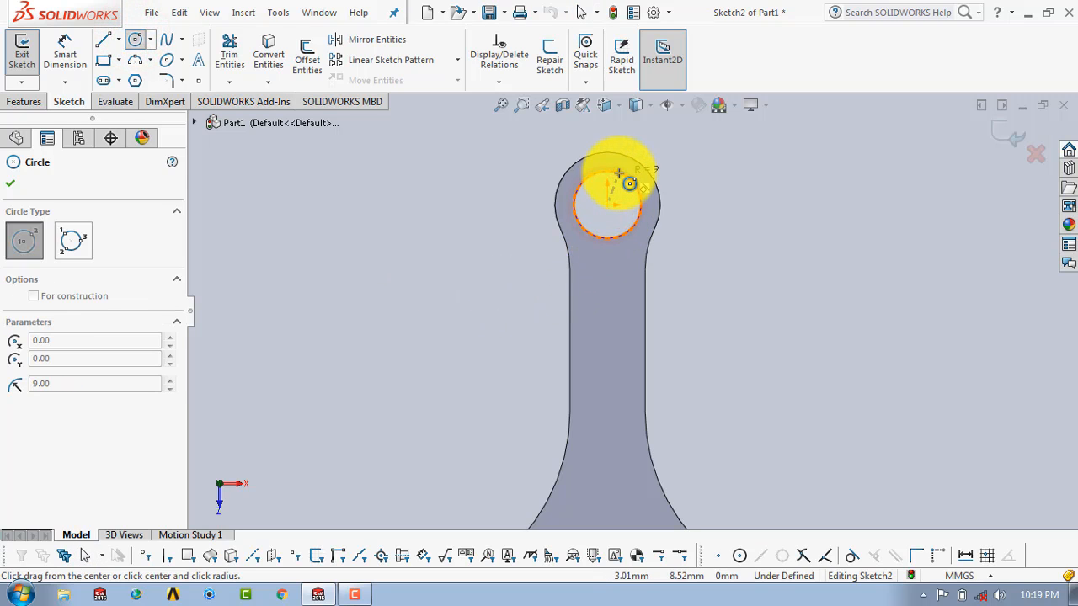
click(619, 173)
click(607, 205)
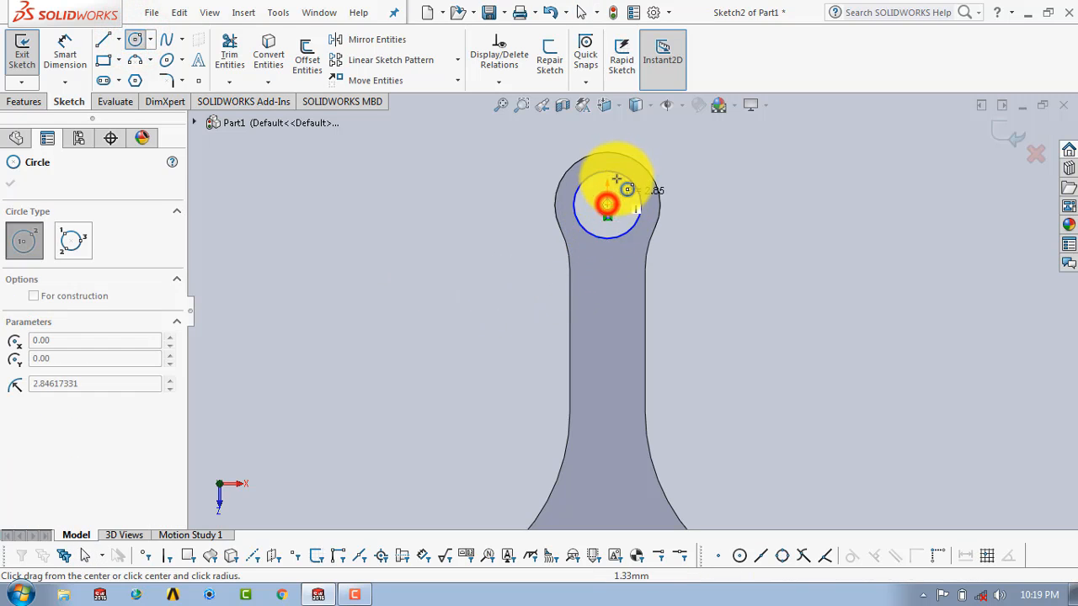
click(621, 153)
key(Escape)
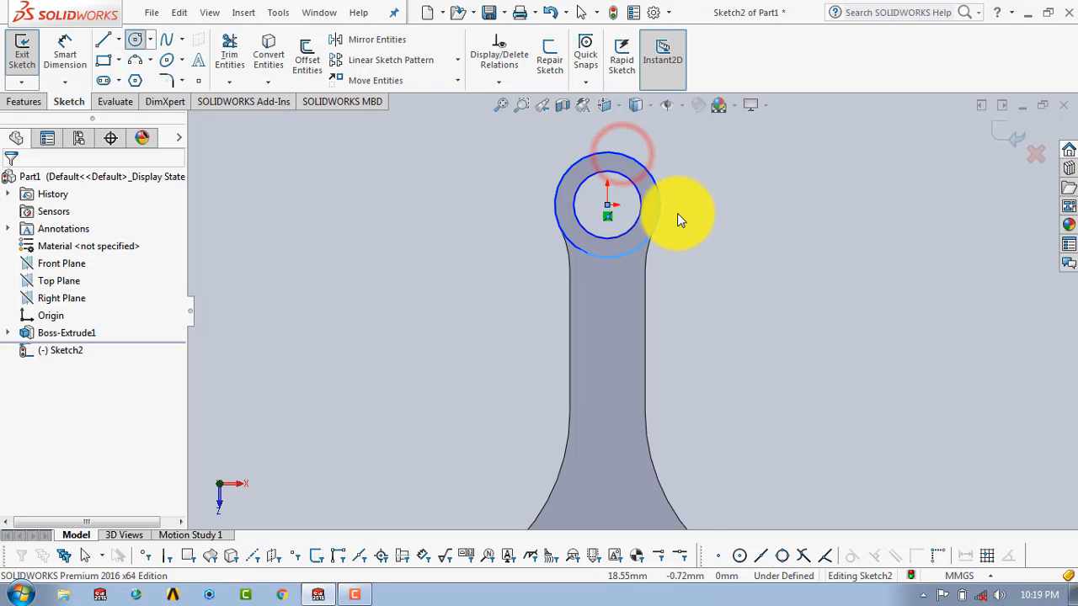
- Convert the large end's semicircular edge into a sketch arc
key(f)
scroll(632, 406, down, 5)
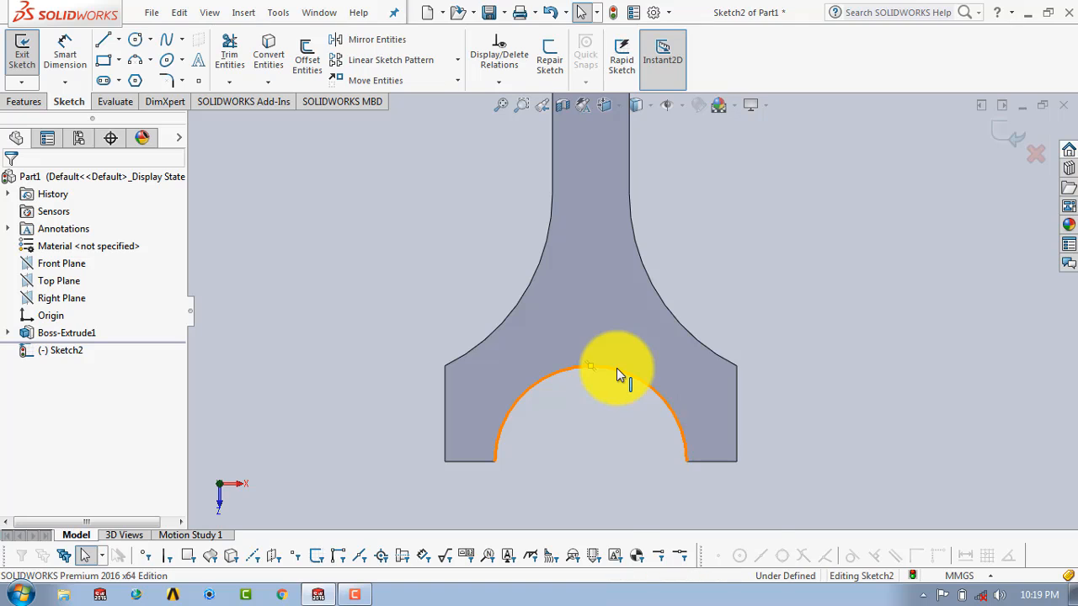
right_click(617, 370)
click(666, 340)
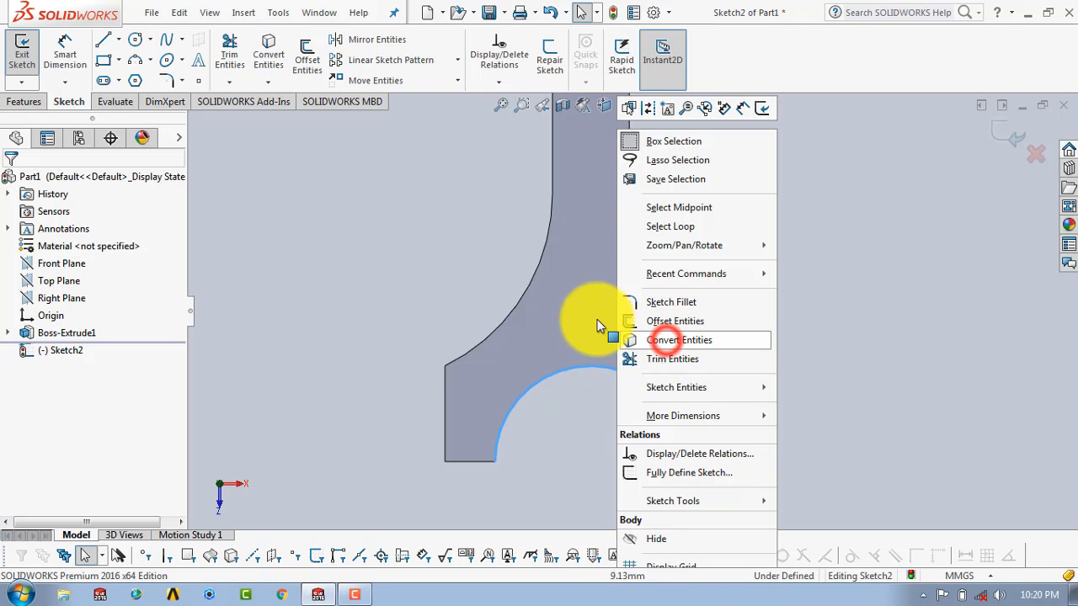
- Sketch a circle about 65 mm in diameter, concentric with the converted semicircular arc
click(135, 37)
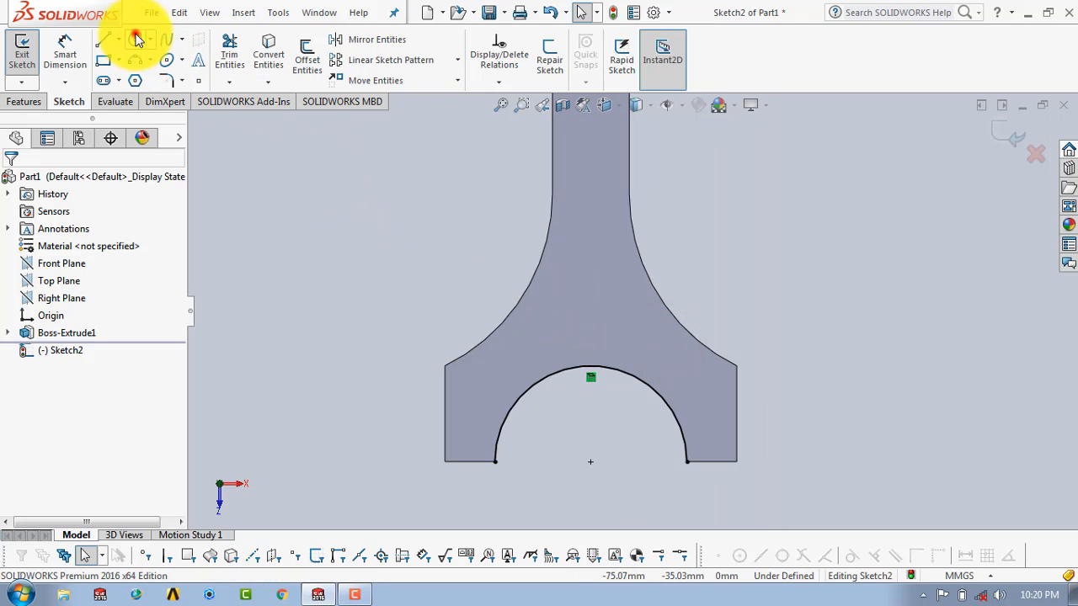
click(590, 461)
click(651, 353)
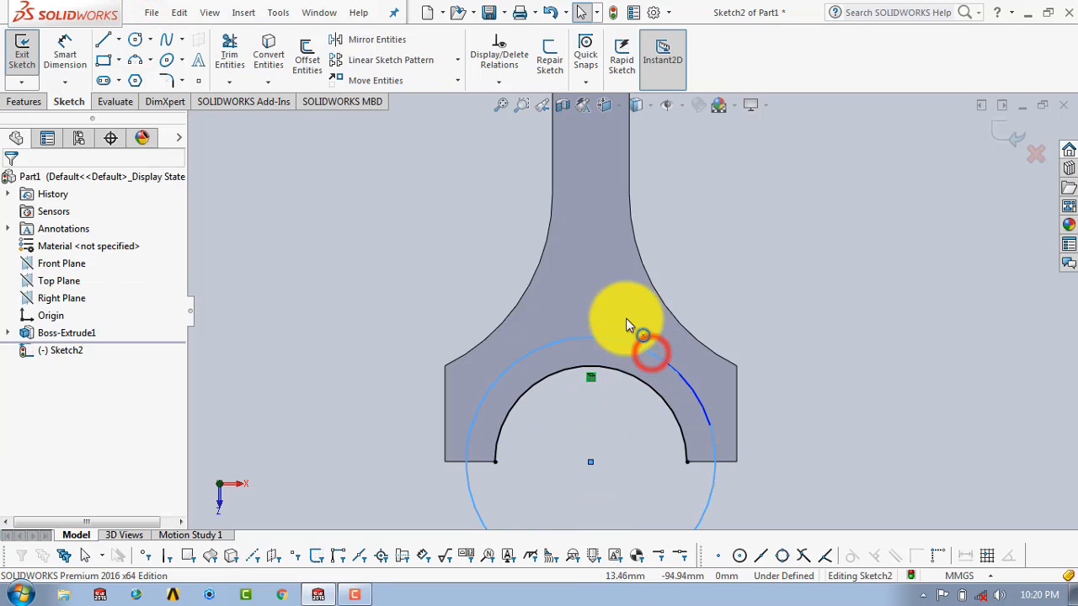
- Dimension the new circle around the large end's opening to a diameter of 60 mm
click(67, 49)
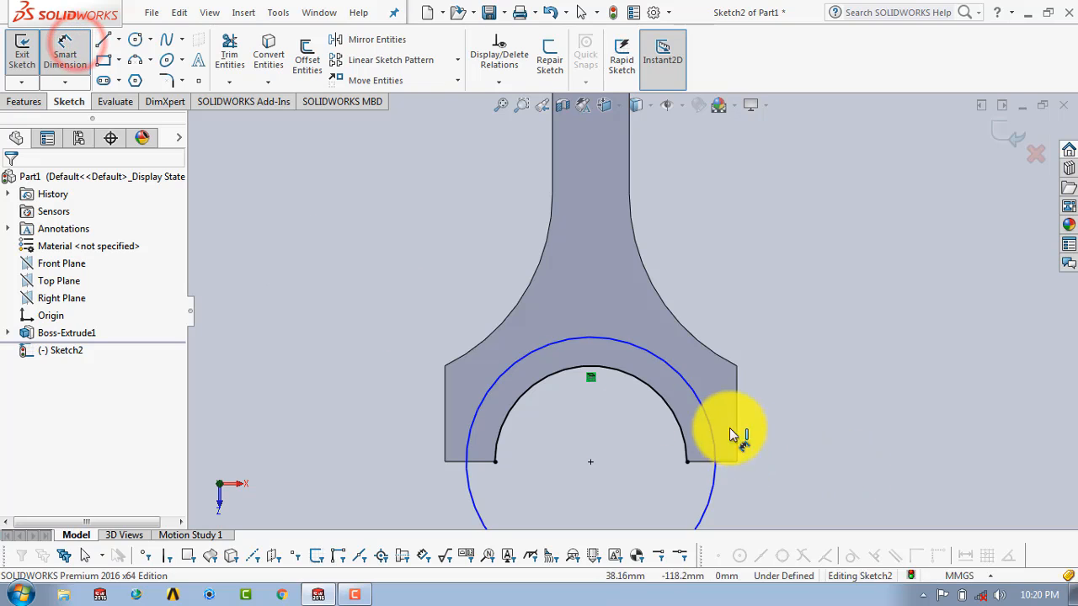
click(704, 403)
click(785, 351)
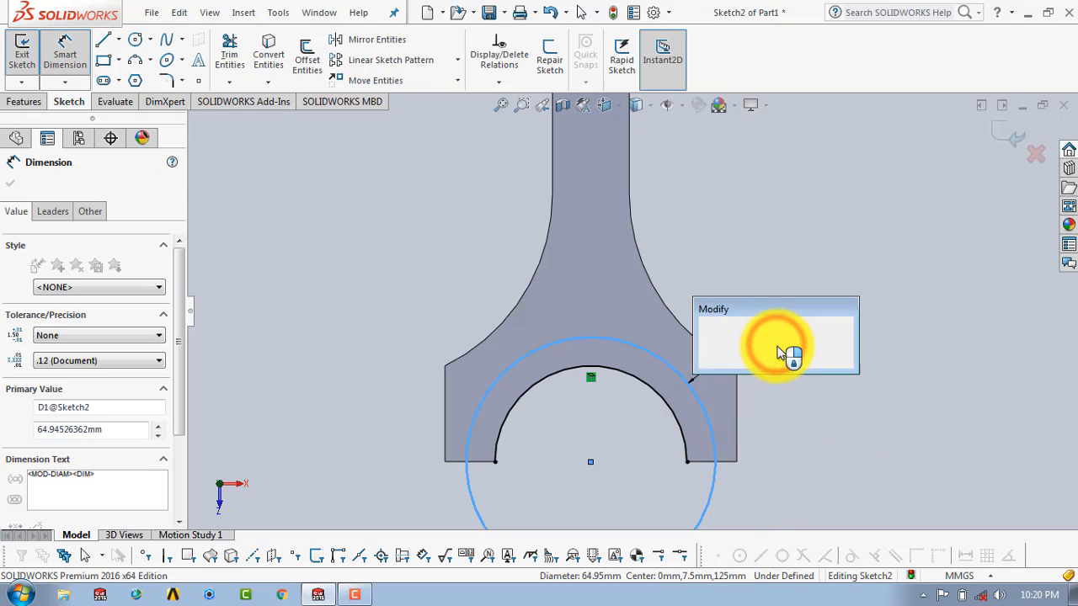
text(60)
key(Return)
key(Escape)
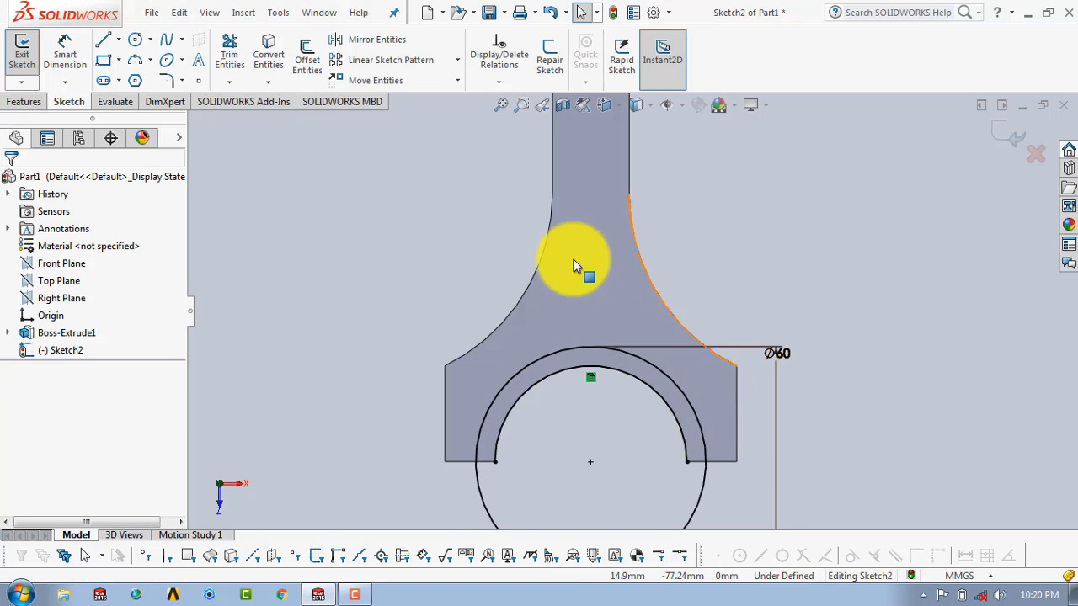
- Draw a horizontal line from the converted arc's right endpoint to the 60 mm circle
click(107, 41)
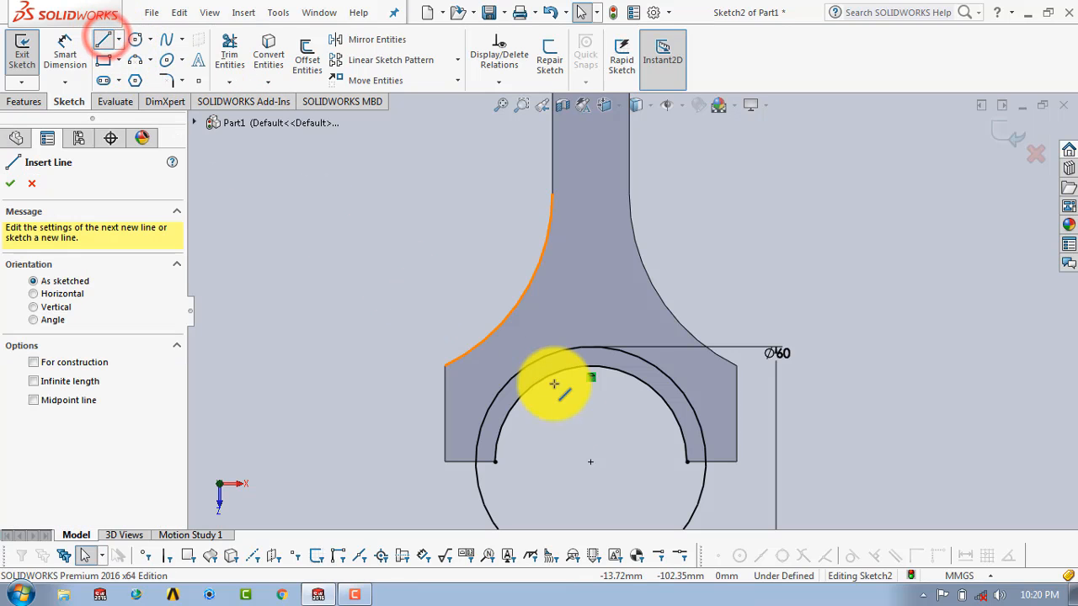
scroll(695, 455, down, 4)
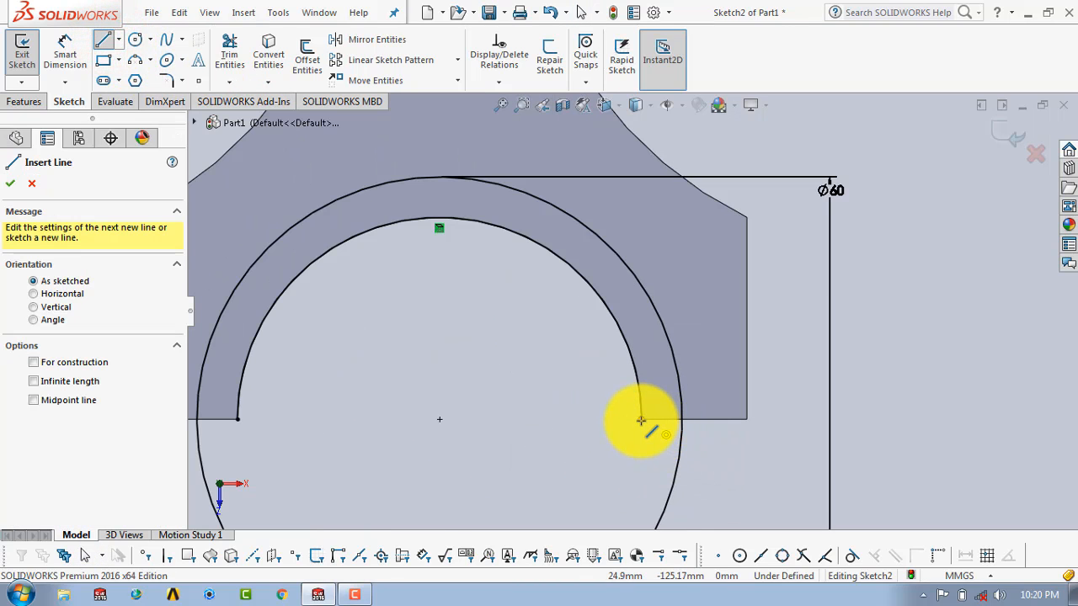
click(641, 419)
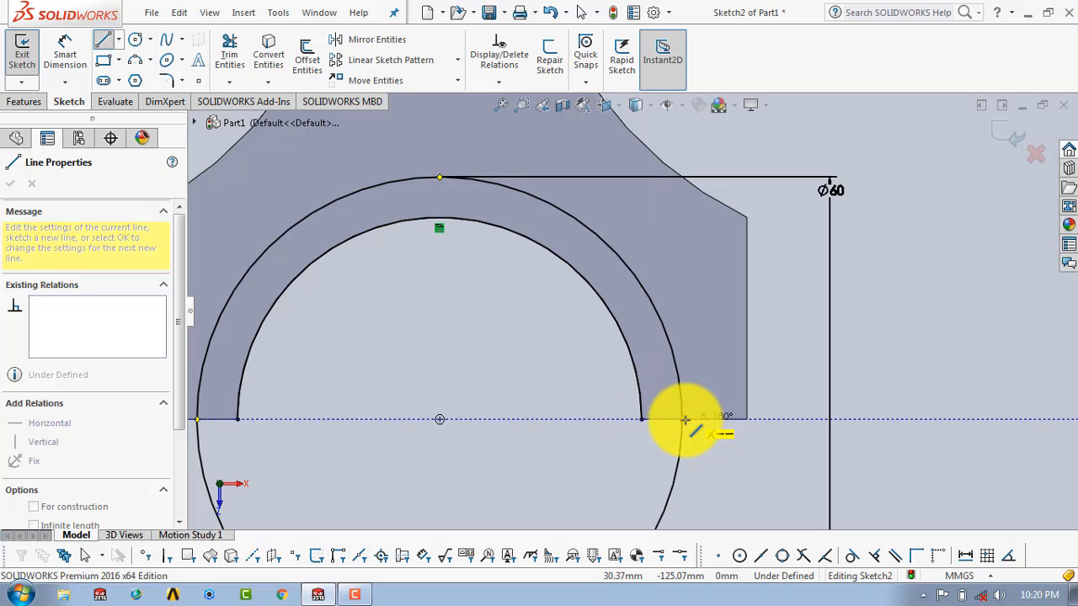
click(685, 419)
key(Escape)
- Draw a horizontal line from the converted arc's left endpoint to the 60 mm circle
scroll(693, 349, up, 2)
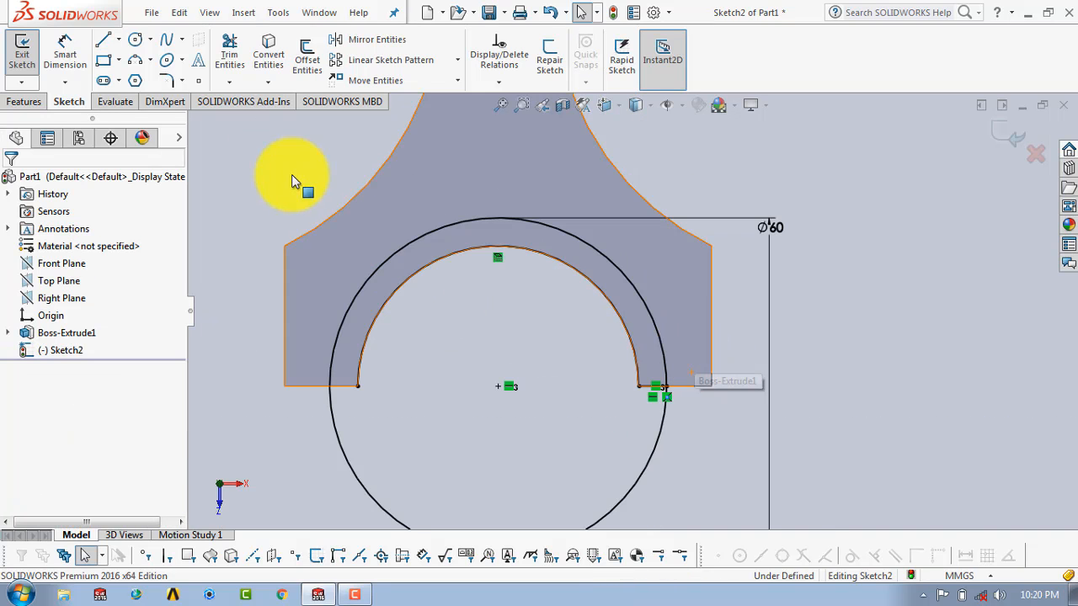
click(104, 40)
scroll(360, 373, down, 4)
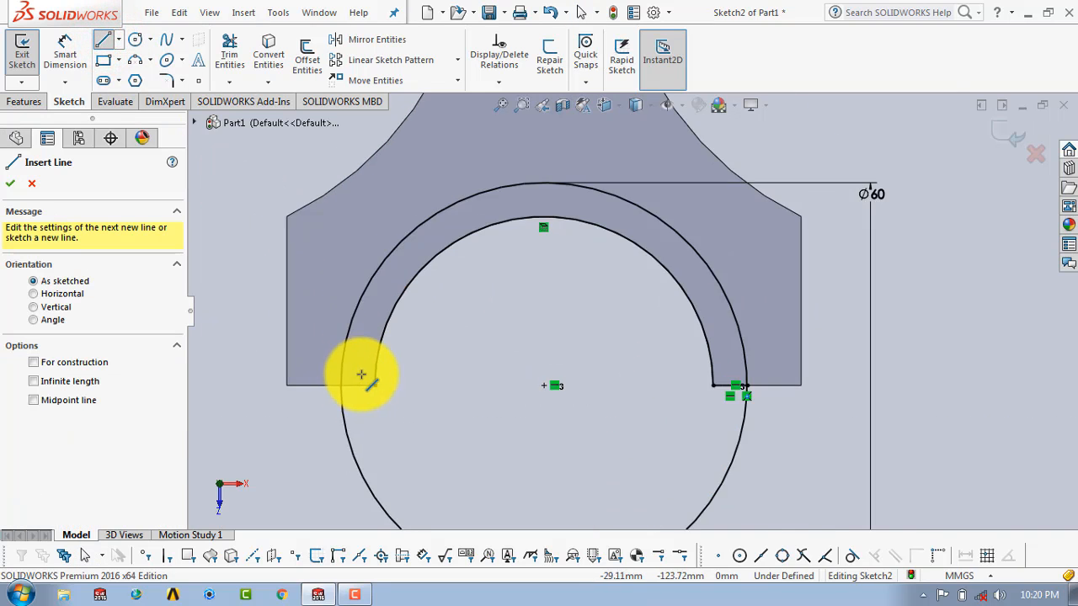
click(413, 383)
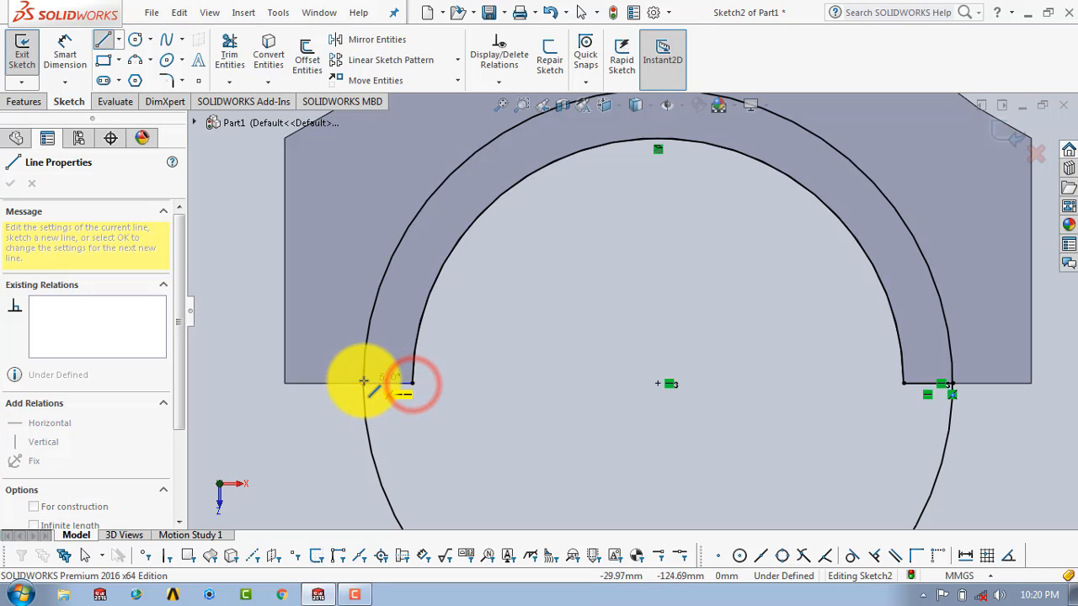
click(364, 381)
key(Escape)
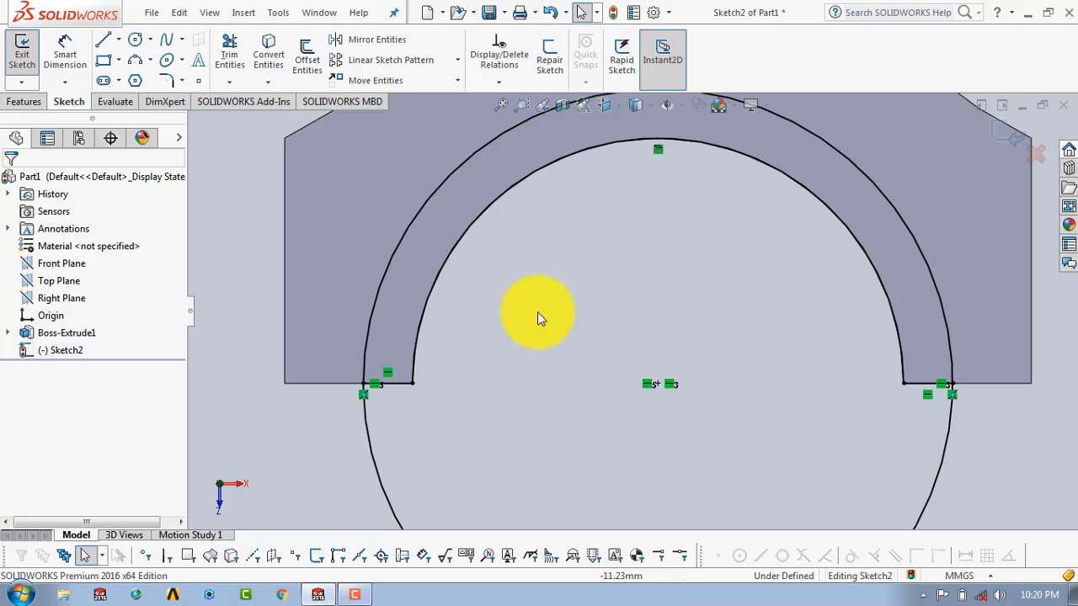
- Power trim the 60 mm circle's lower half below the two short horizontal lines, and finish trimming
click(230, 57)
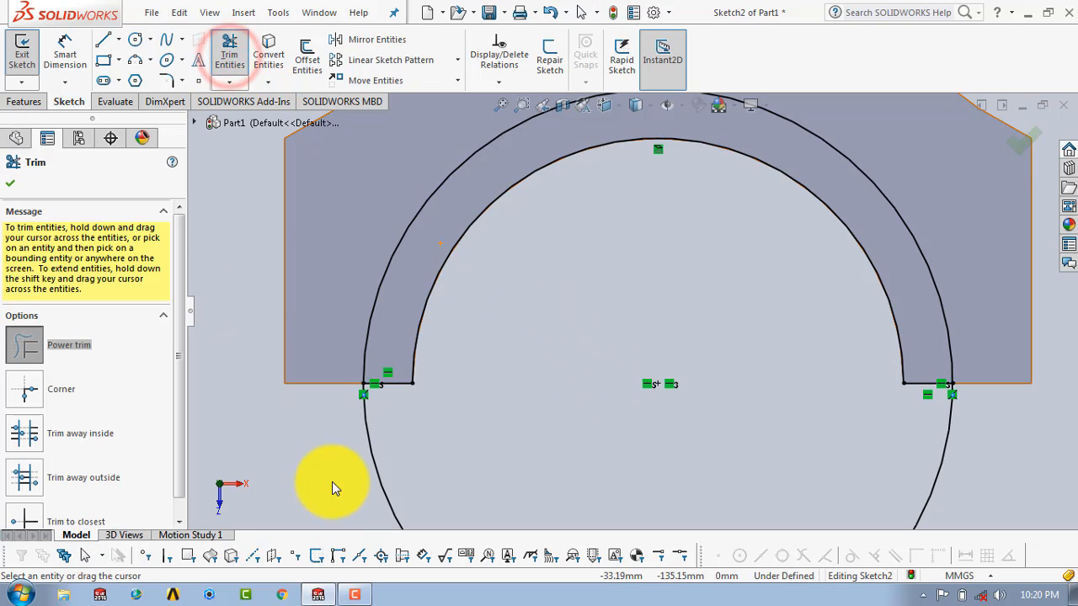
drag(332, 480, 455, 458)
scroll(455, 459, up, 11)
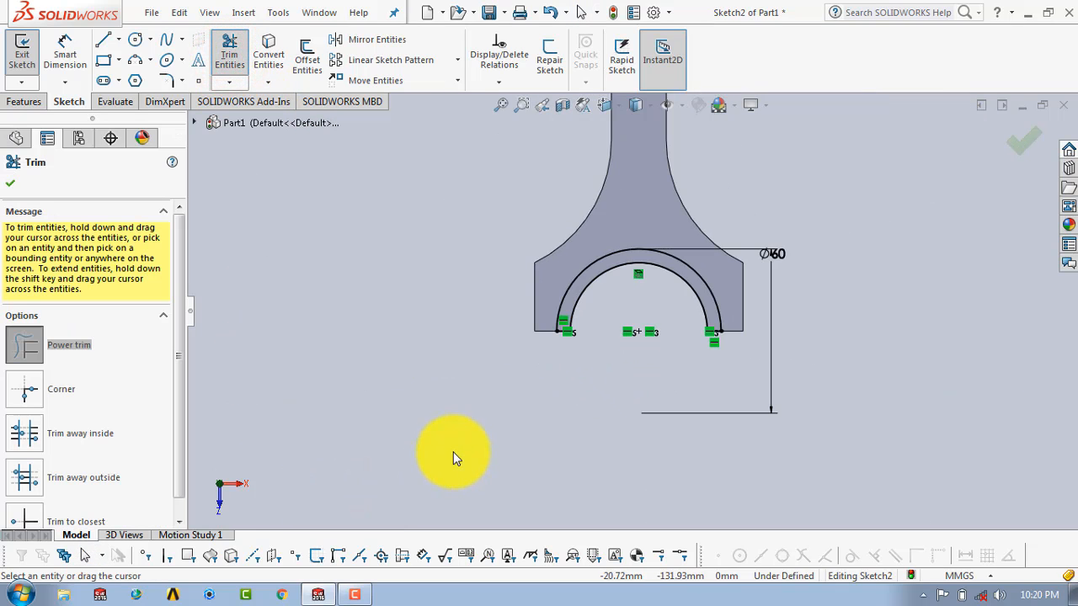
scroll(690, 215, down, 2)
scroll(688, 217, down, 2)
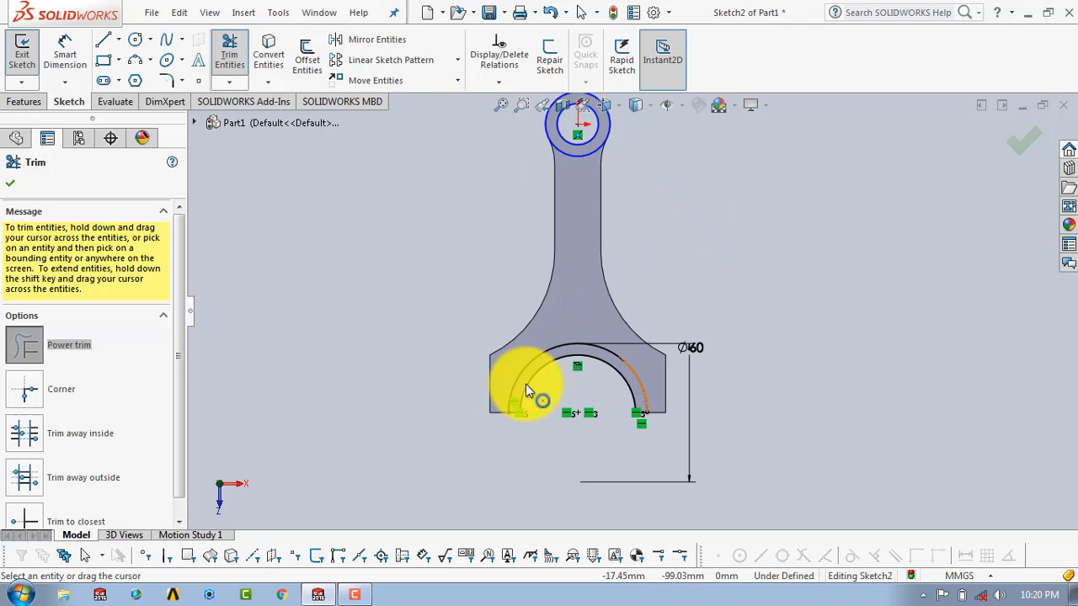
click(13, 185)
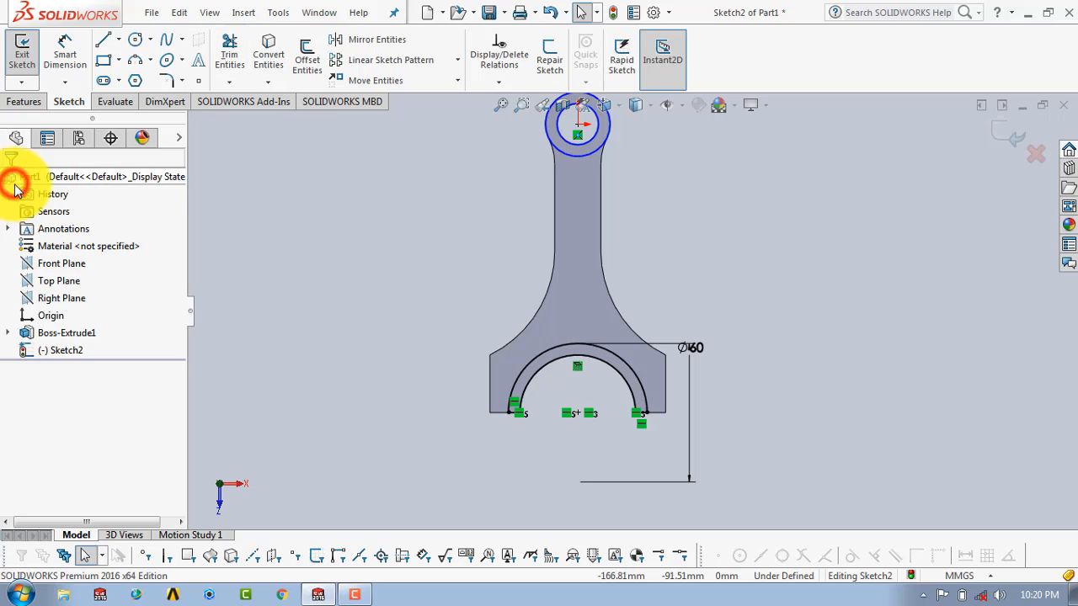
- Exit the ring sketch and extrude both end ring profiles 2.5 mm, blind, merged with the rod body
click(24, 61)
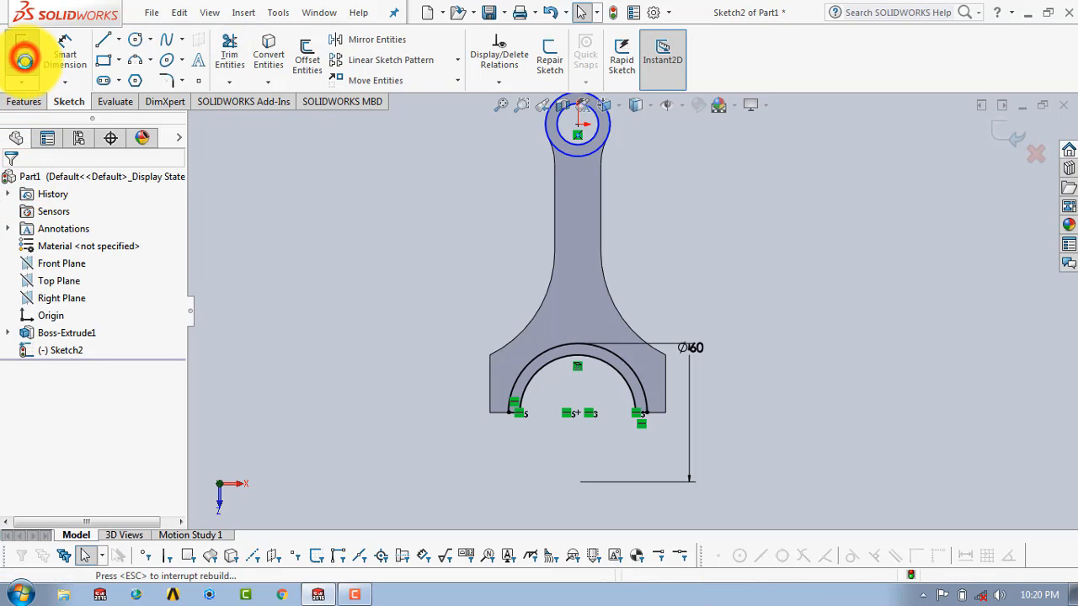
click(30, 102)
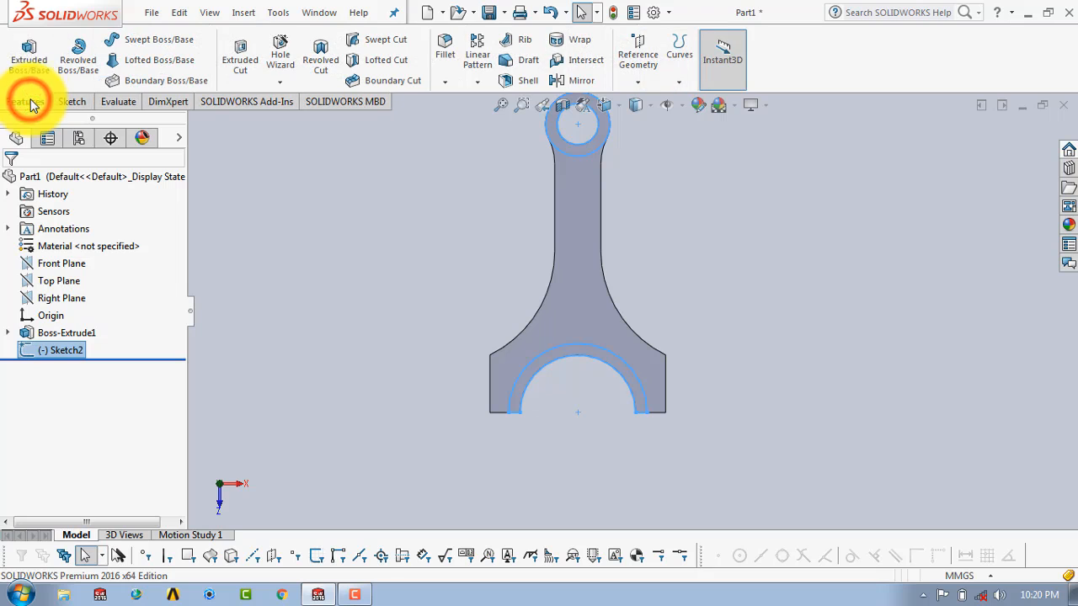
click(38, 51)
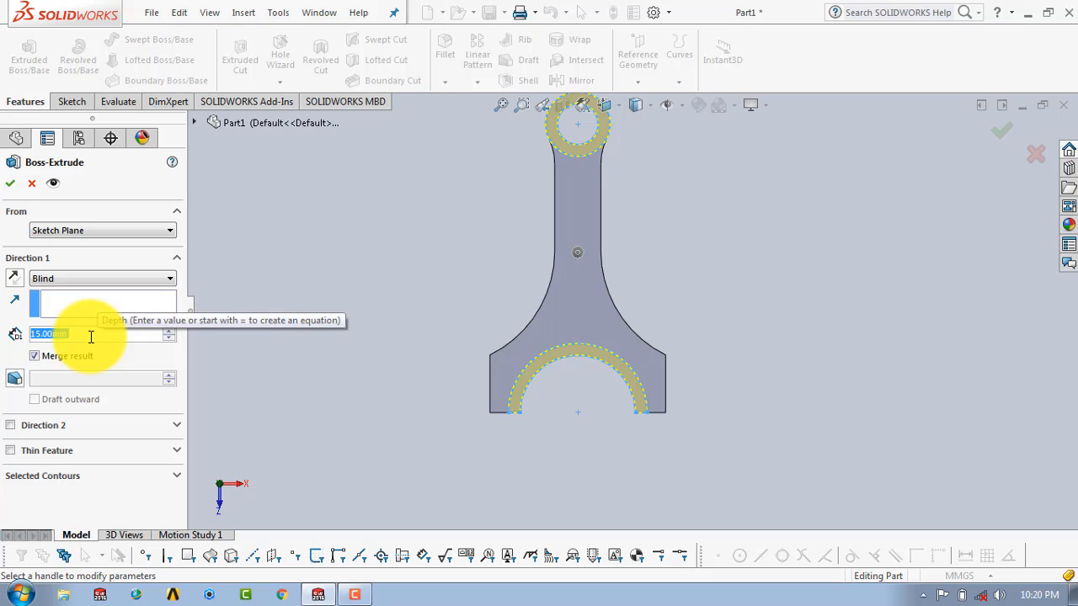
text(2.)
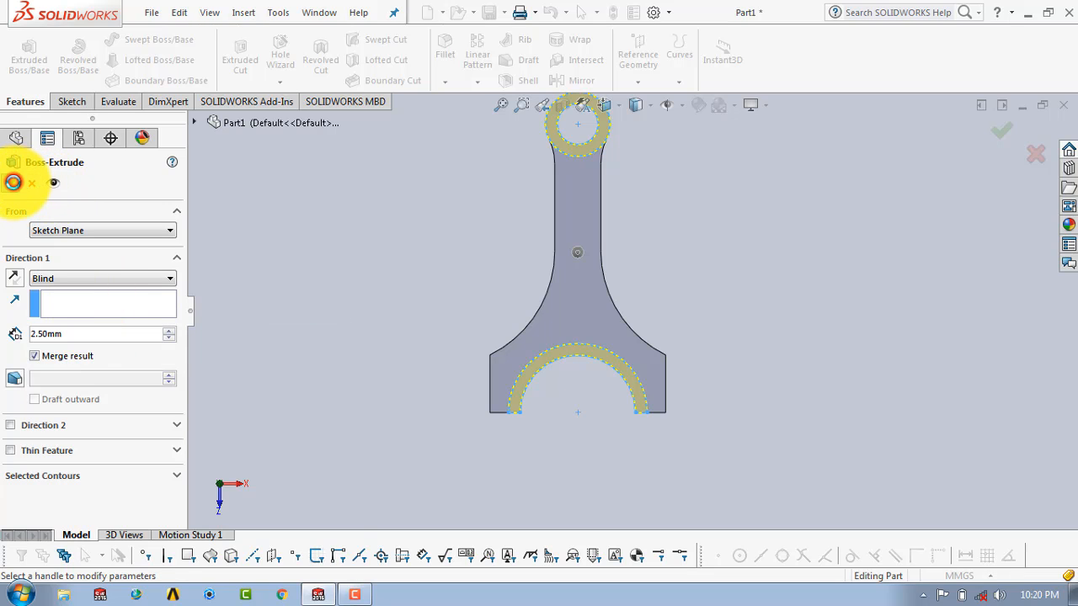
click(723, 284)
- Mirror the raised end rings about the Top Plane onto the rod's opposite face
scroll(715, 308, up, 3)
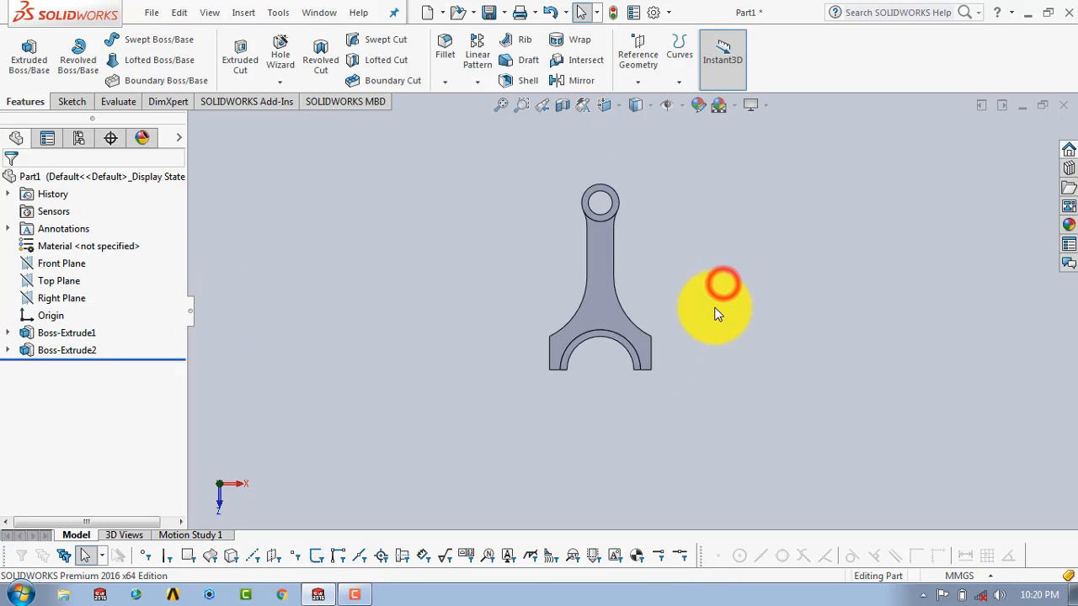
middle_drag(716, 314, 671, 344)
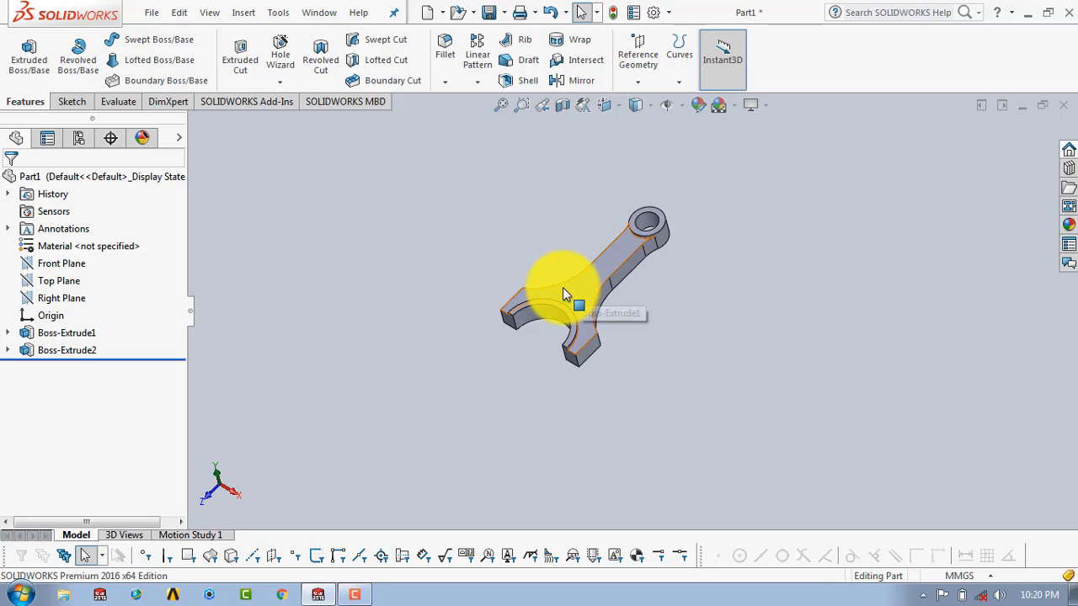
scroll(565, 292, down, 3)
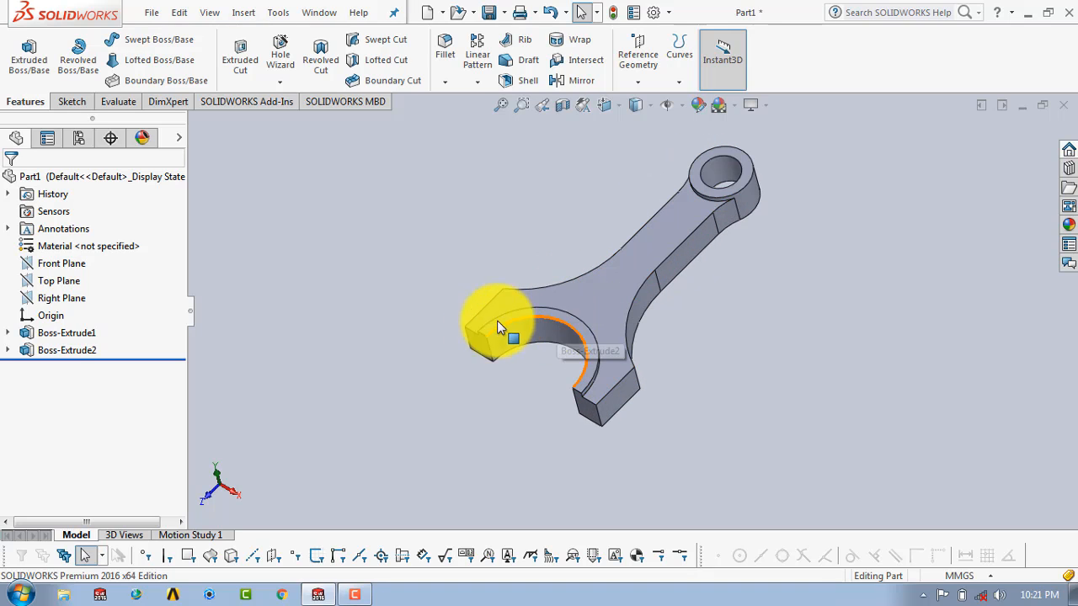
click(89, 349)
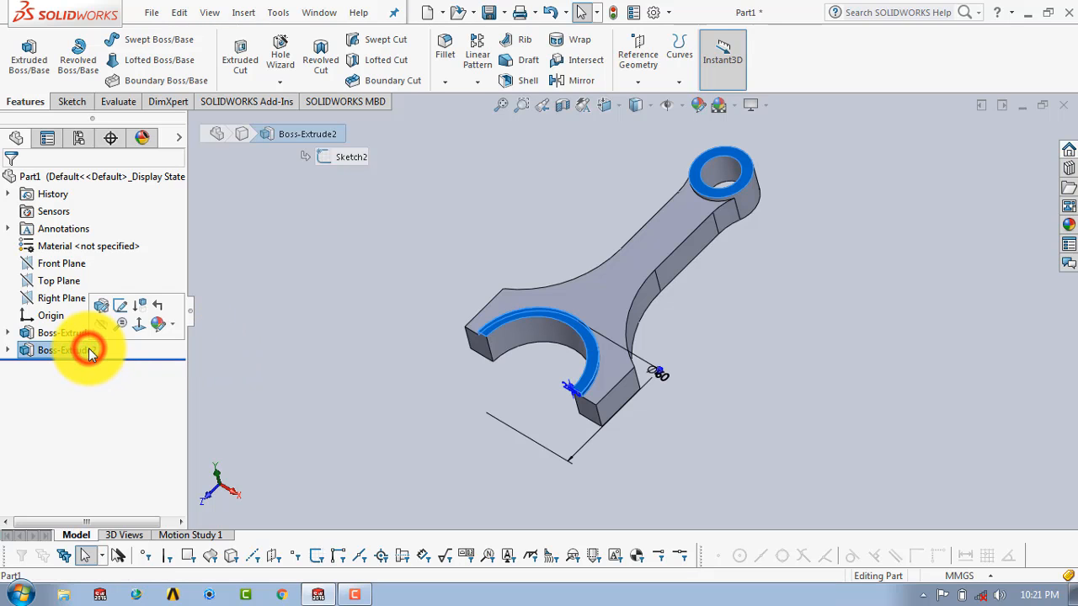
click(560, 82)
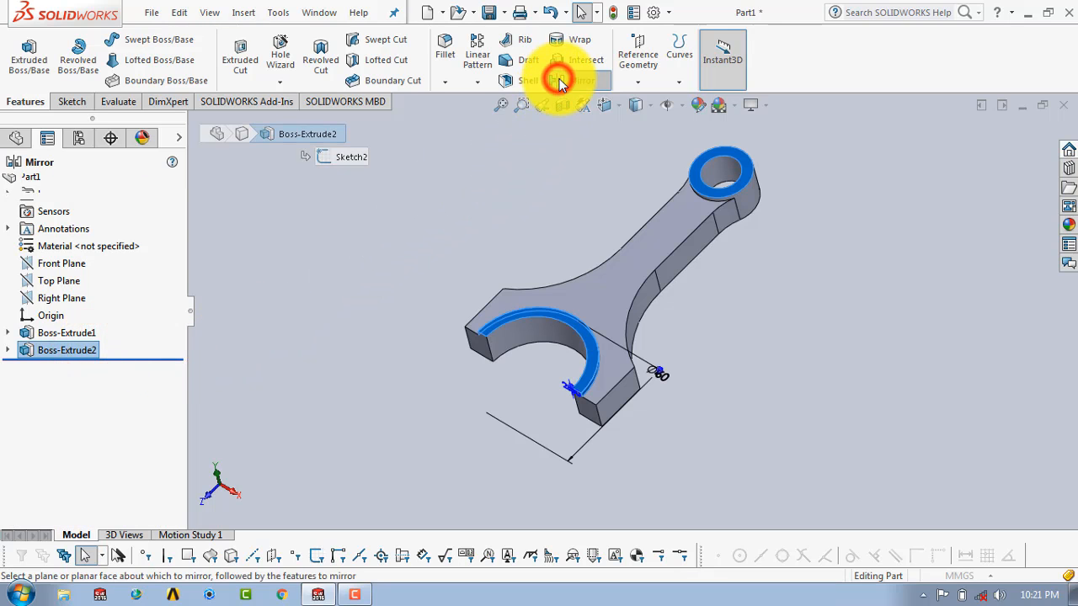
click(194, 122)
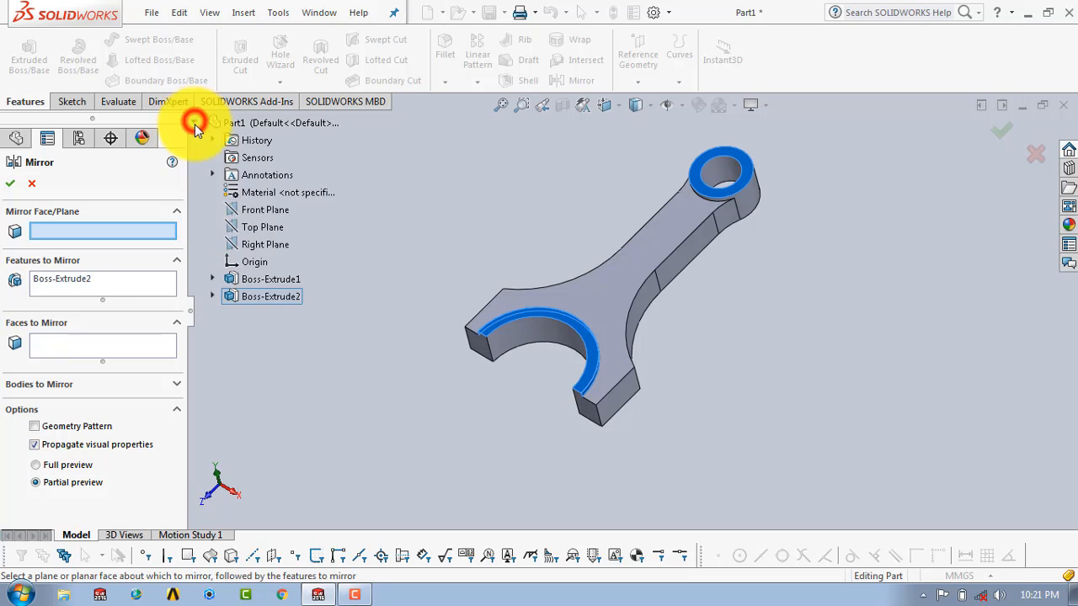
click(260, 224)
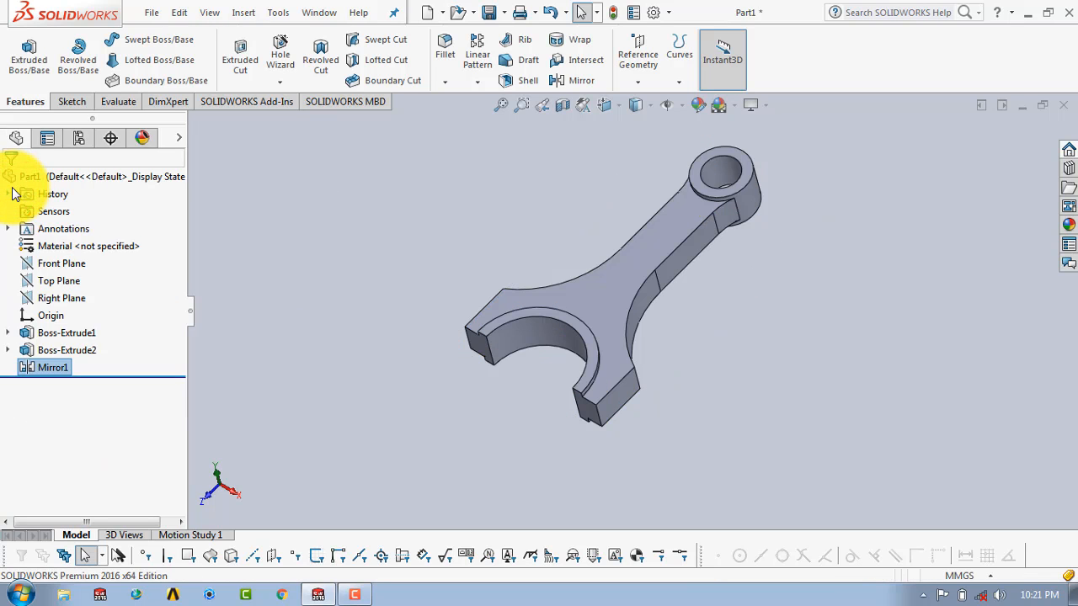
- Start a new sketch on the Top Plane and orient the view normal to it
middle_drag(721, 306, 800, 314)
scroll(733, 269, down, 4)
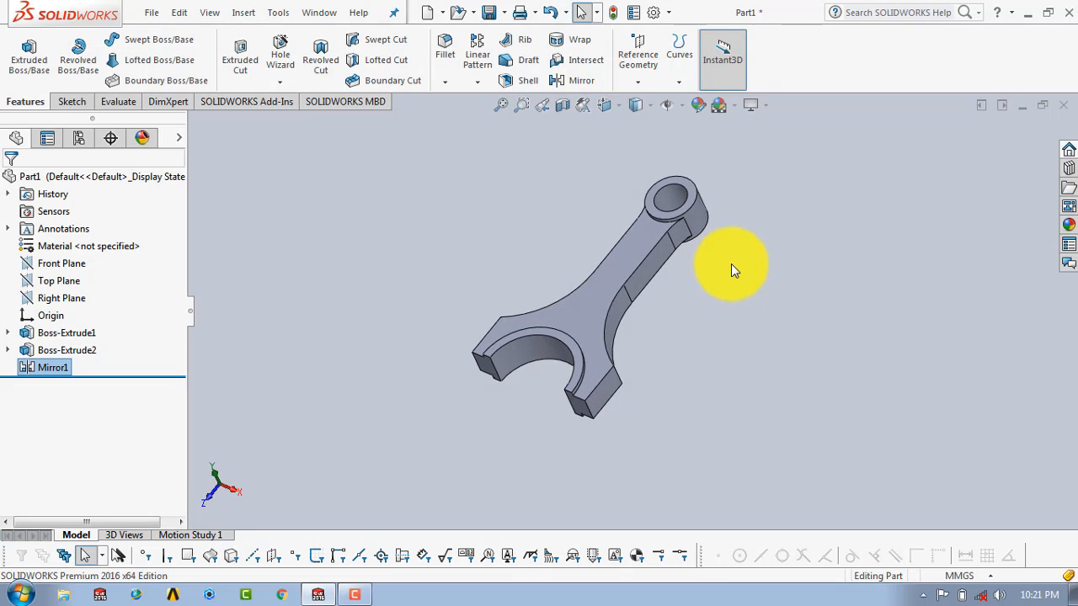
scroll(669, 241, down, 1)
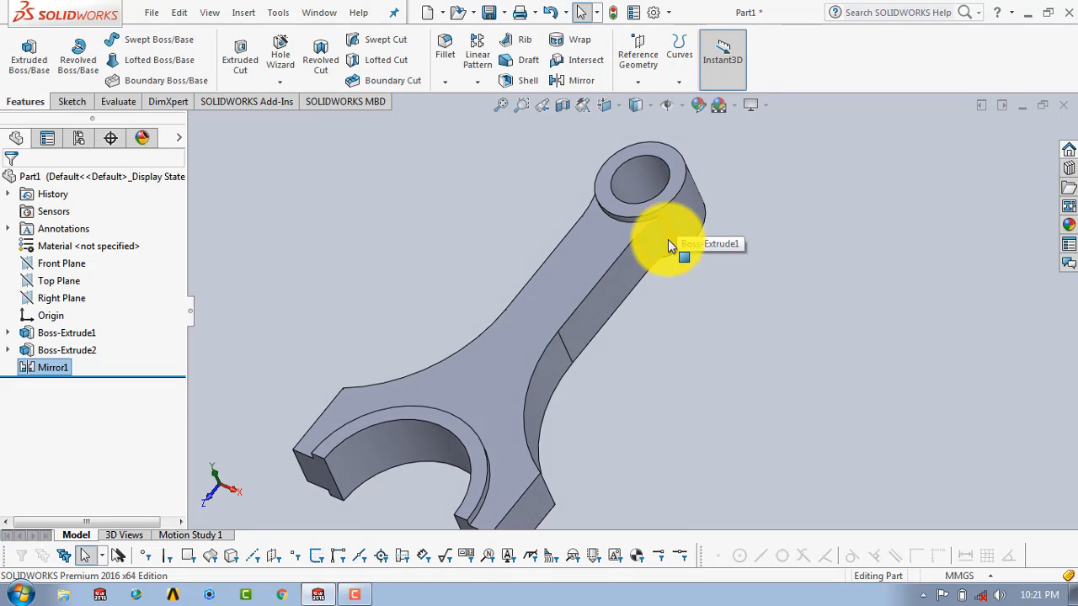
scroll(648, 282, up, 3)
middle_drag(604, 401, 567, 424)
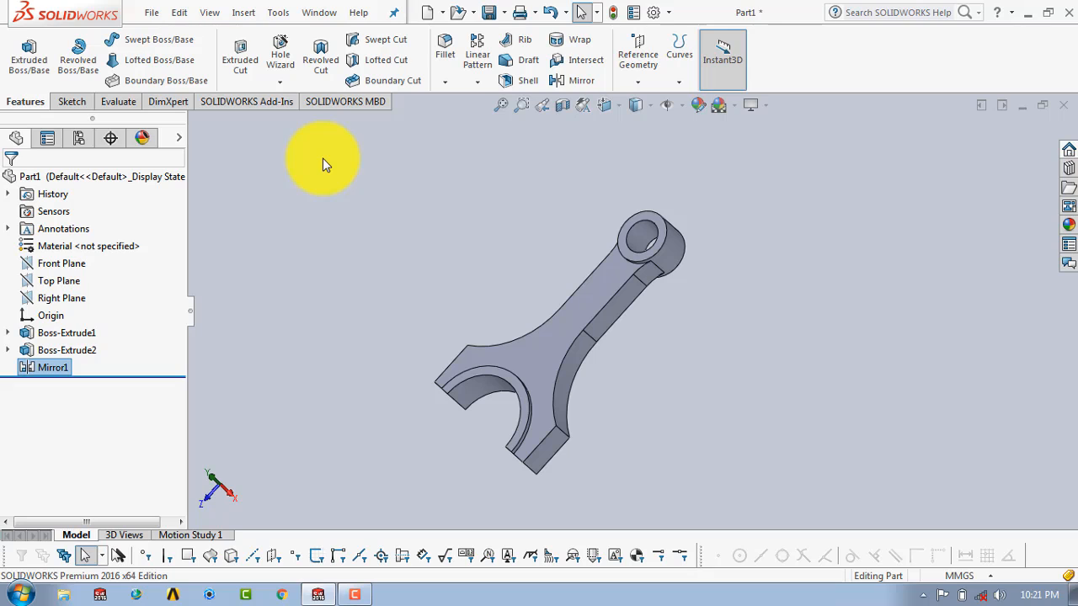
click(81, 98)
click(22, 48)
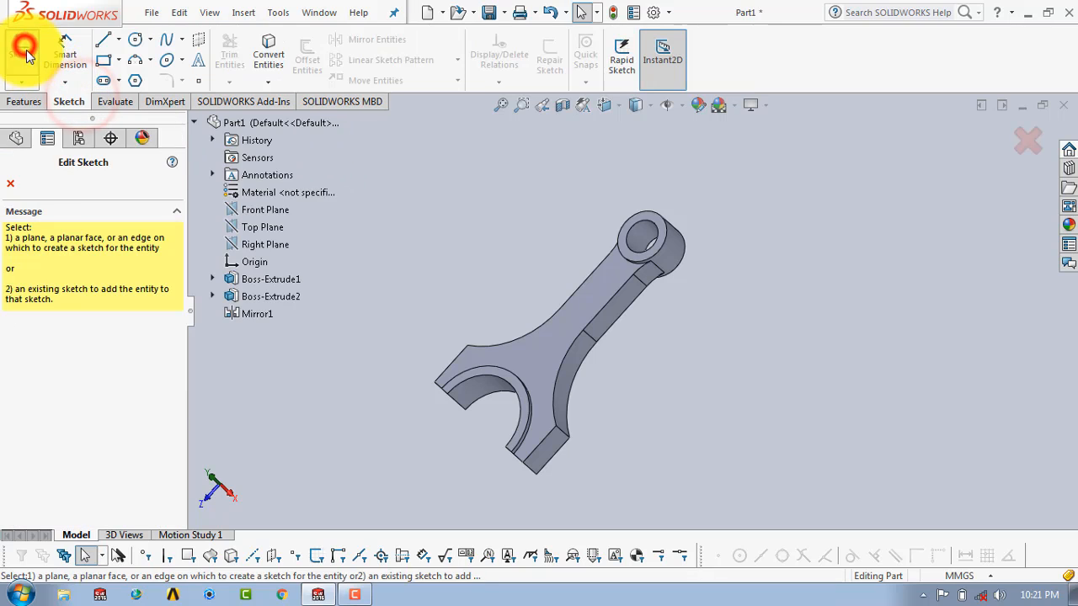
click(264, 234)
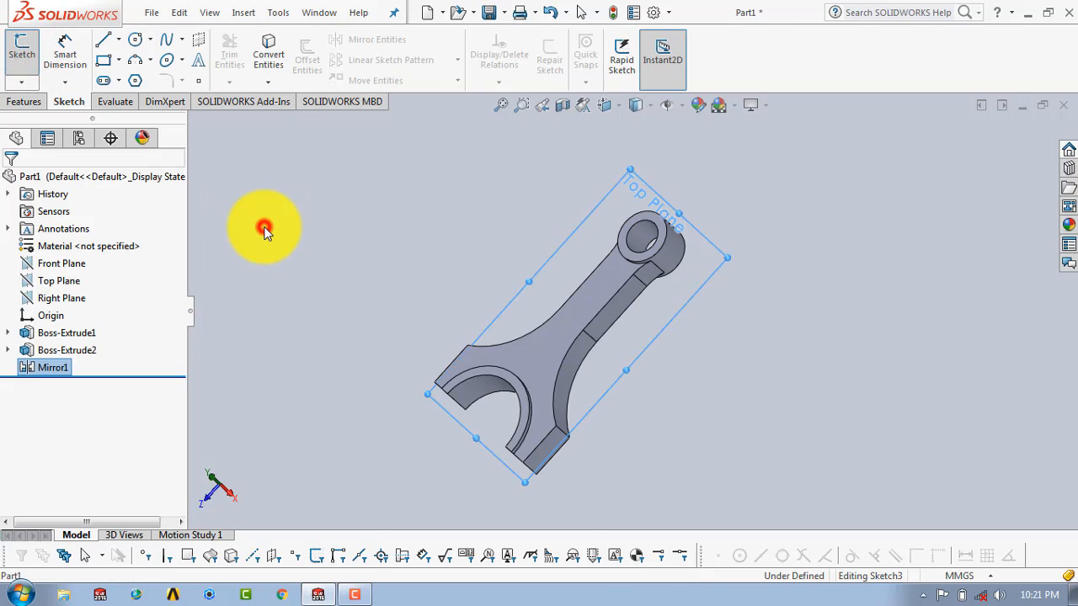
key(space)
click(362, 55)
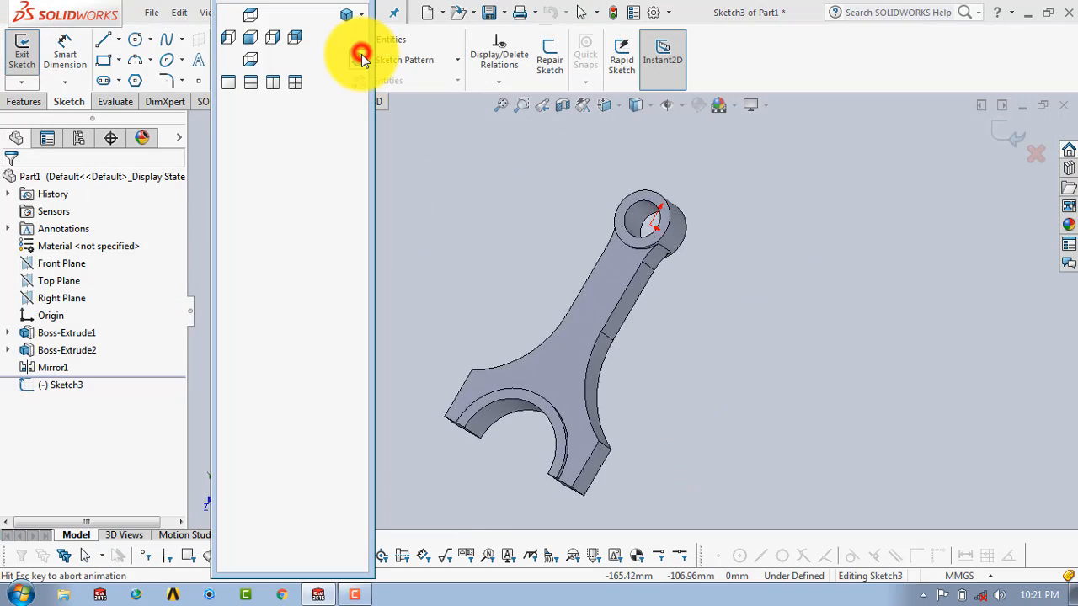
- Draw a vertical centerline through the large end's left arm, extending beyond the arm at both ends
scroll(560, 496, down, 2)
scroll(573, 485, down, 1)
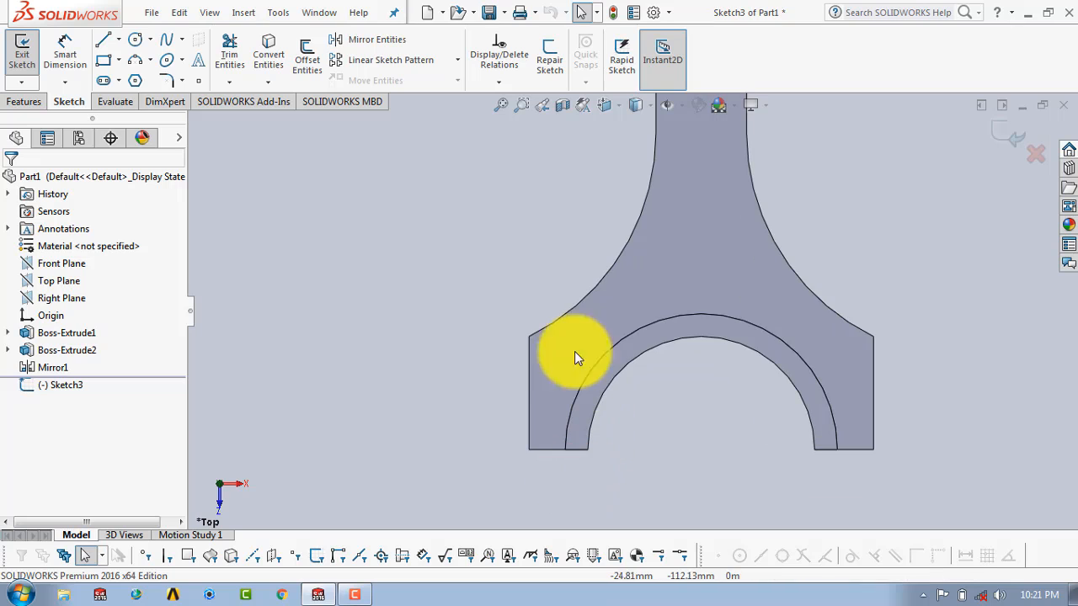
click(118, 39)
click(145, 82)
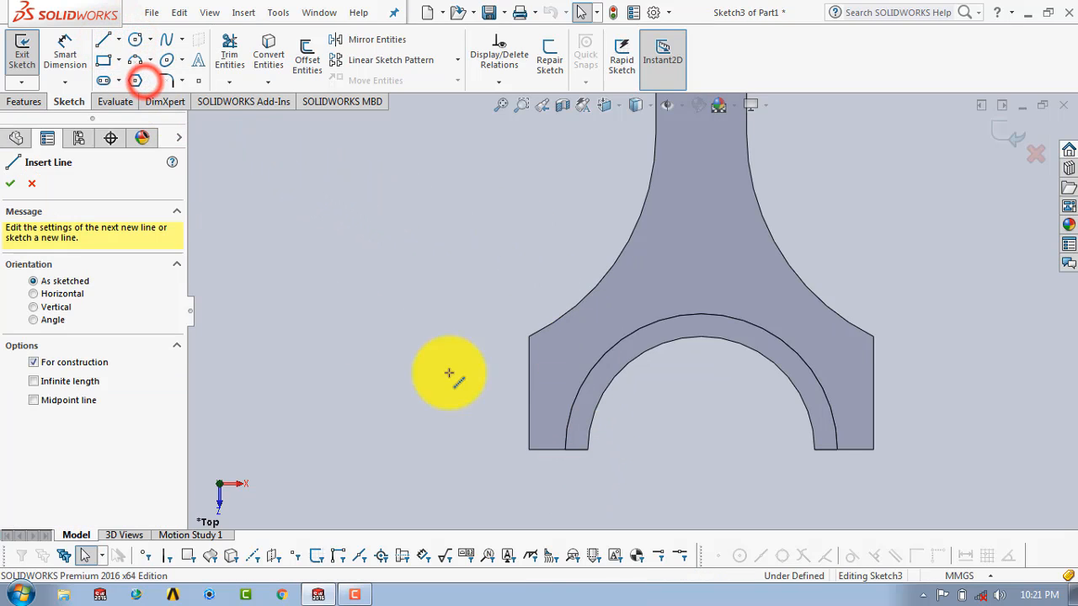
click(564, 272)
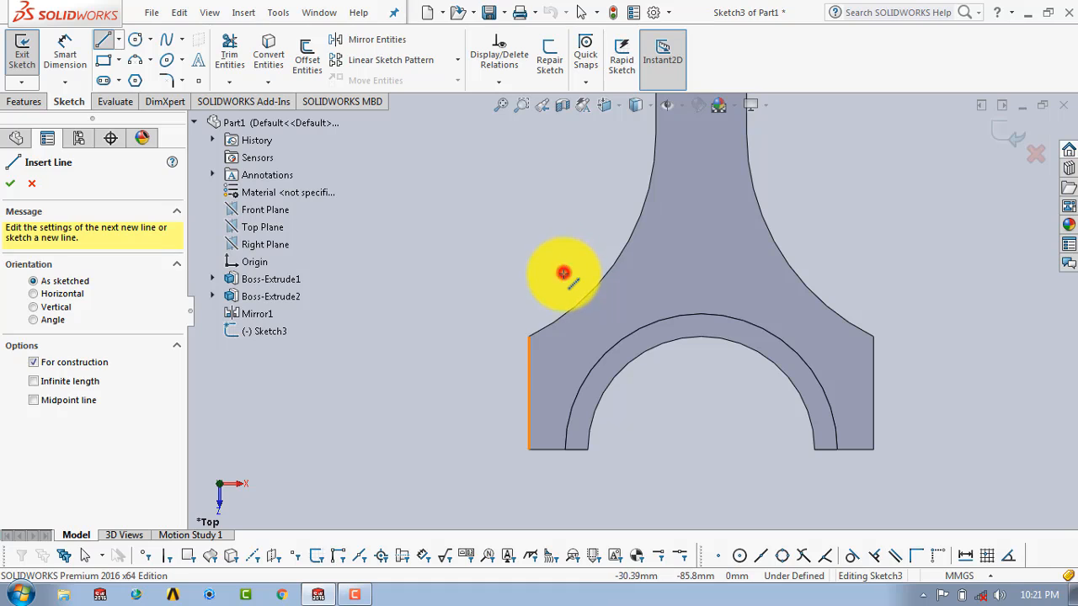
click(563, 499)
key(Escape)
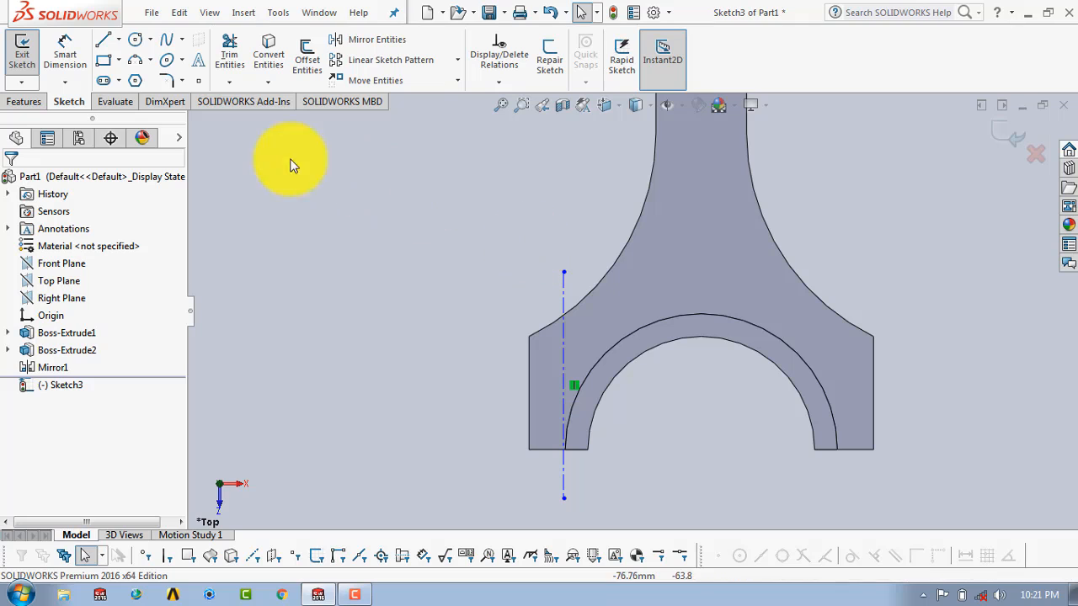
- Dimension the centerline 6.5 mm from the left arm's outer vertical edge
click(64, 55)
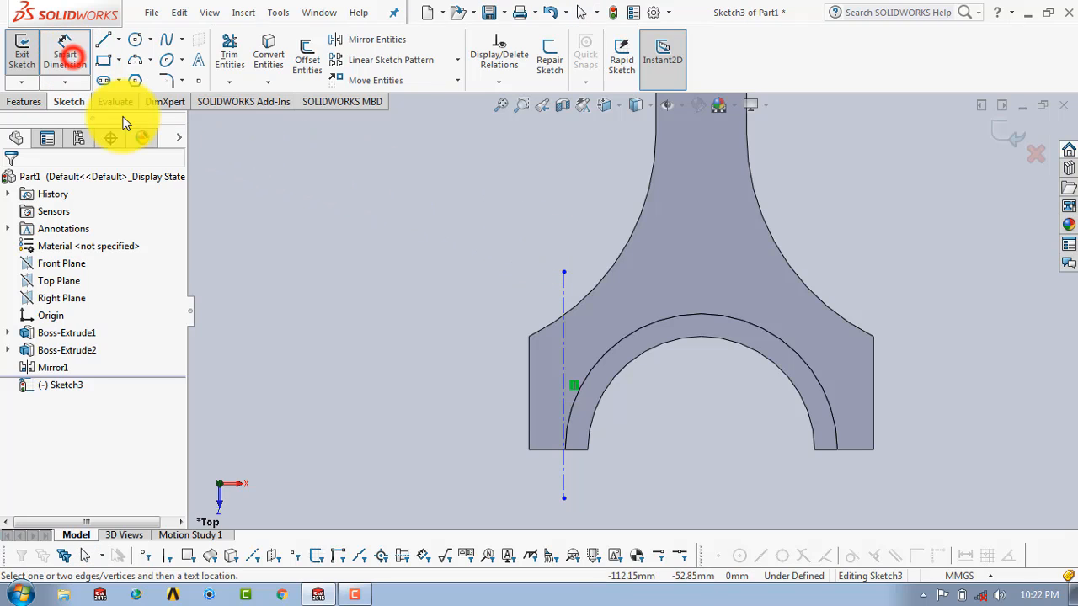
click(561, 294)
click(529, 352)
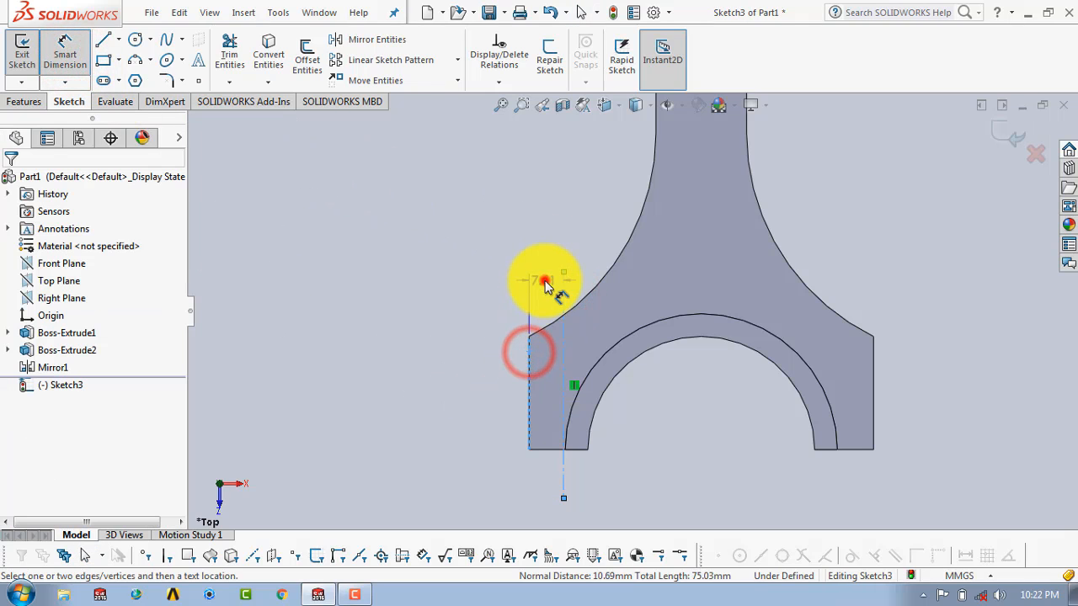
click(545, 282)
text(6.)
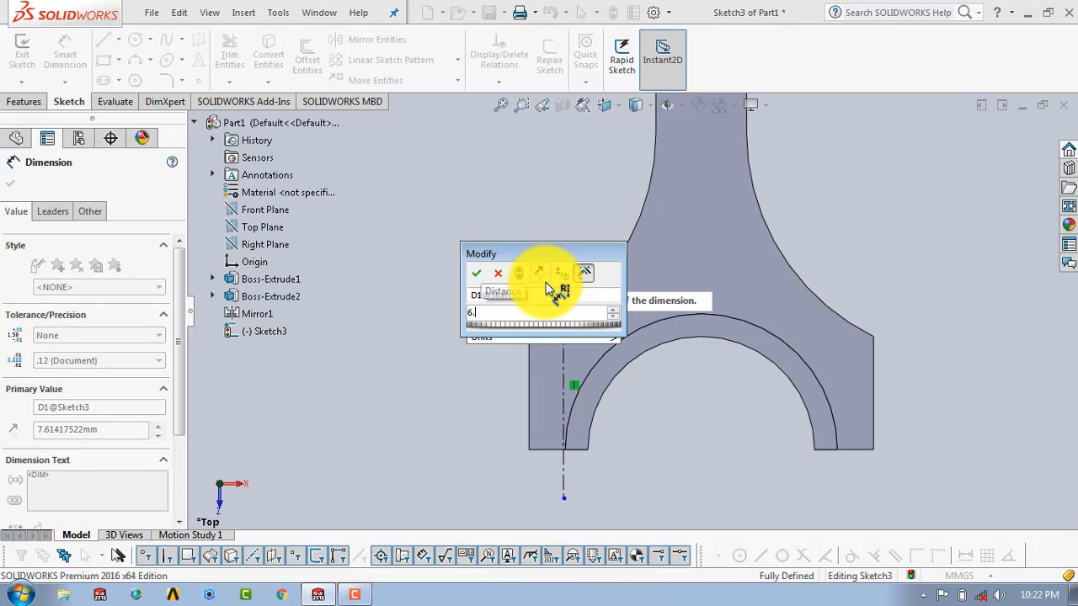
text(5)
key(Return)
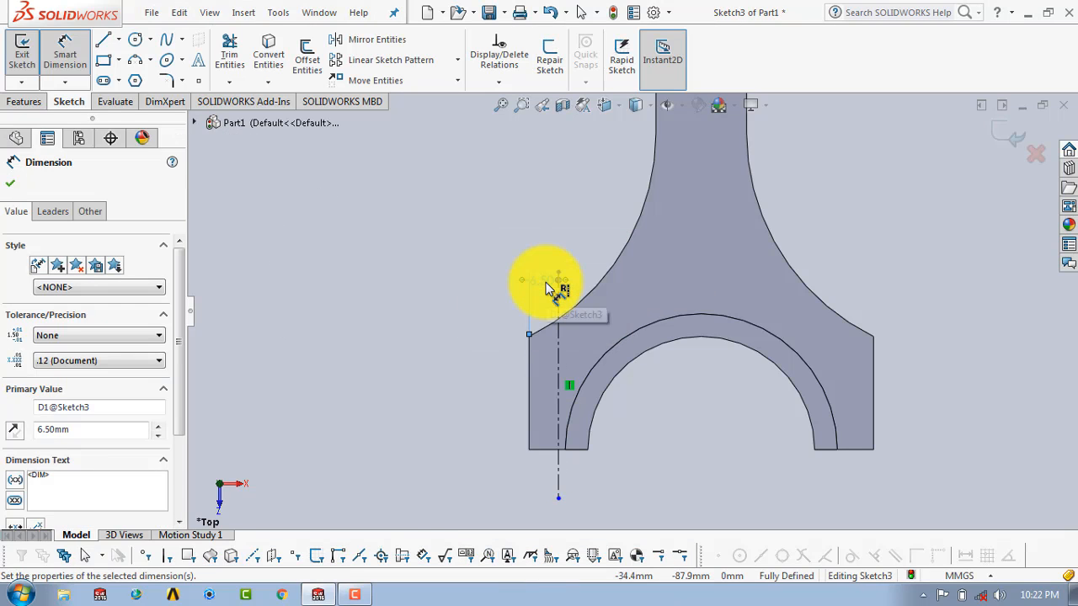
key(Escape)
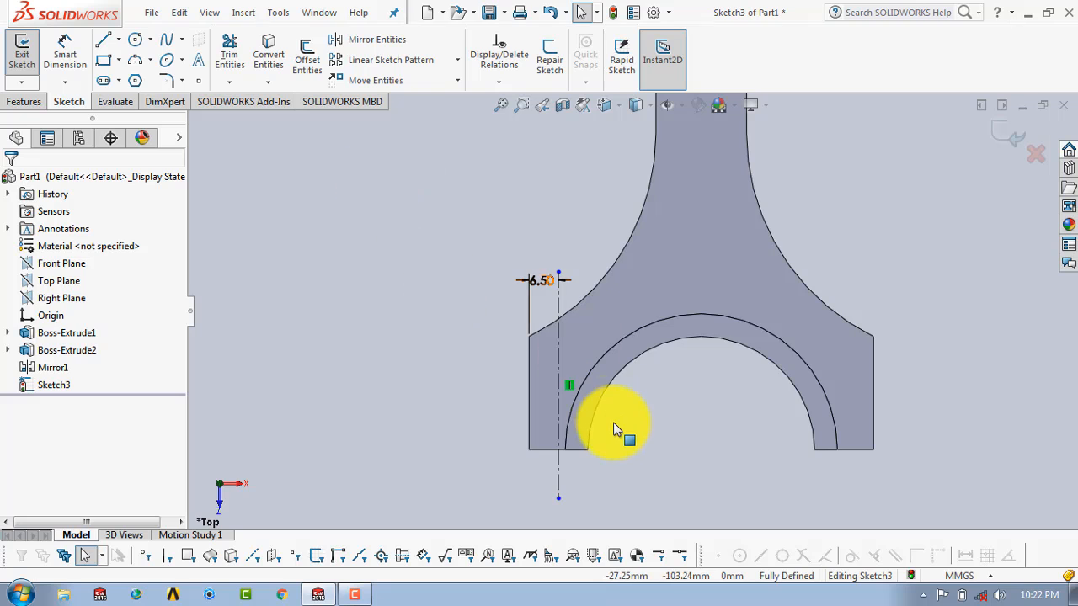
- Draw a closed stepped half-profile left of the centerline, about 4.65 mm wide at its upper end and narrower down to the arm's bottom edge
scroll(603, 428, down, 3)
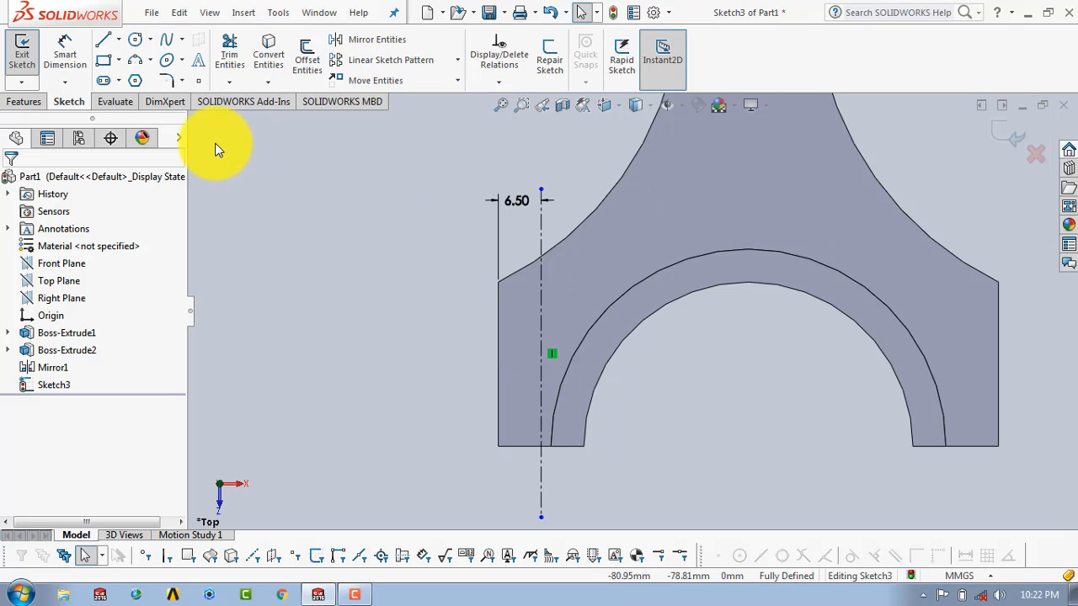
click(102, 40)
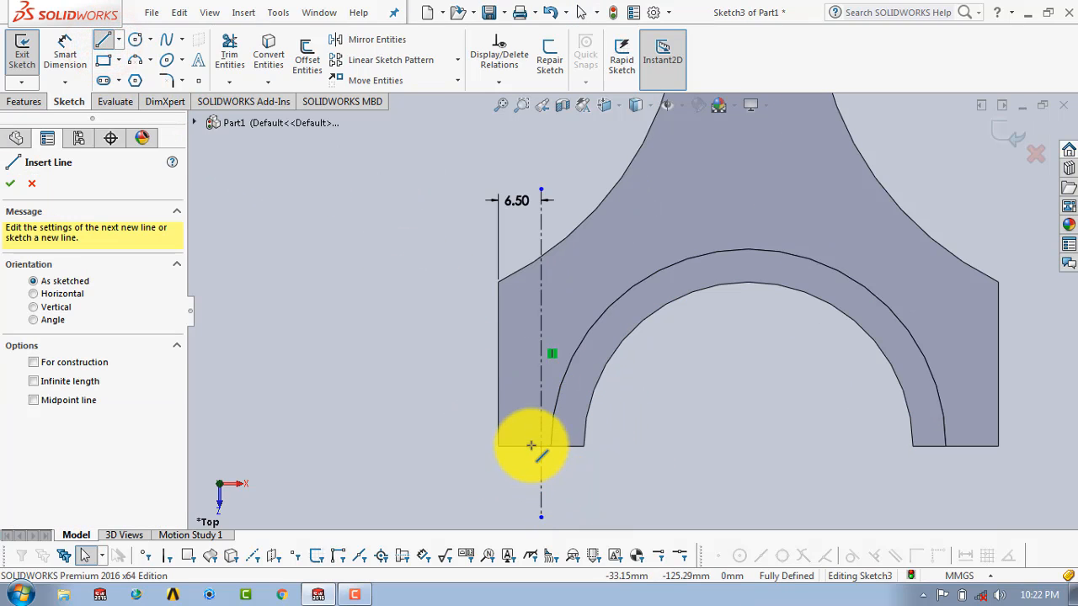
click(511, 340)
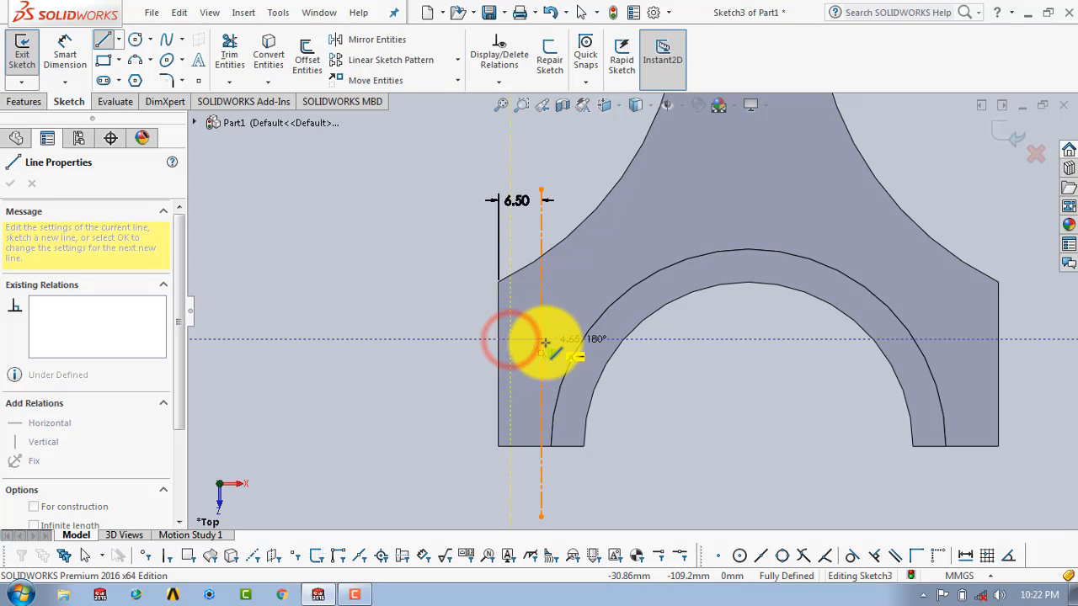
click(541, 340)
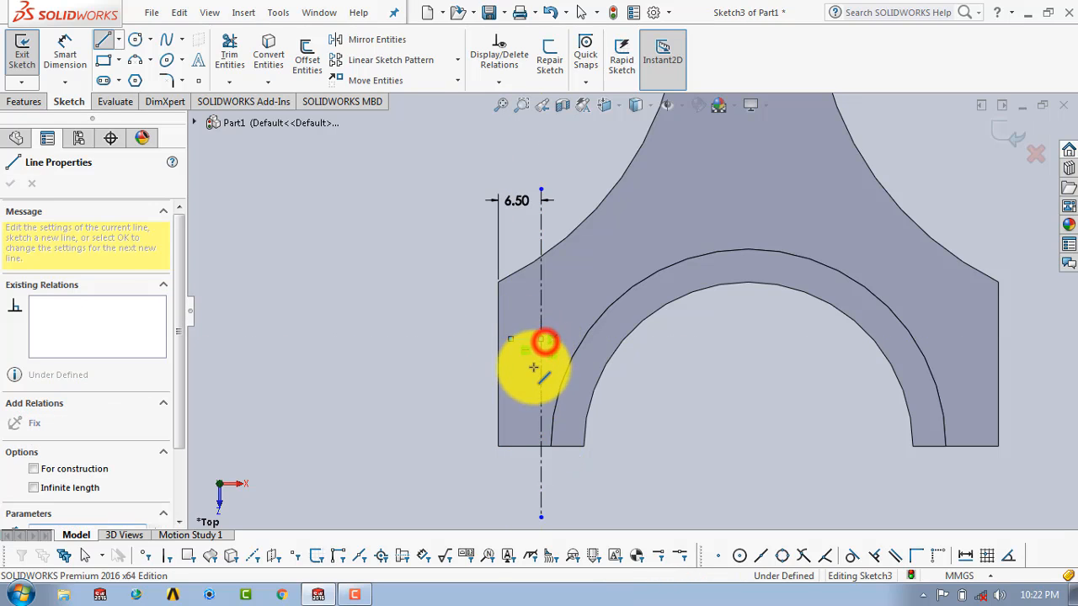
click(540, 445)
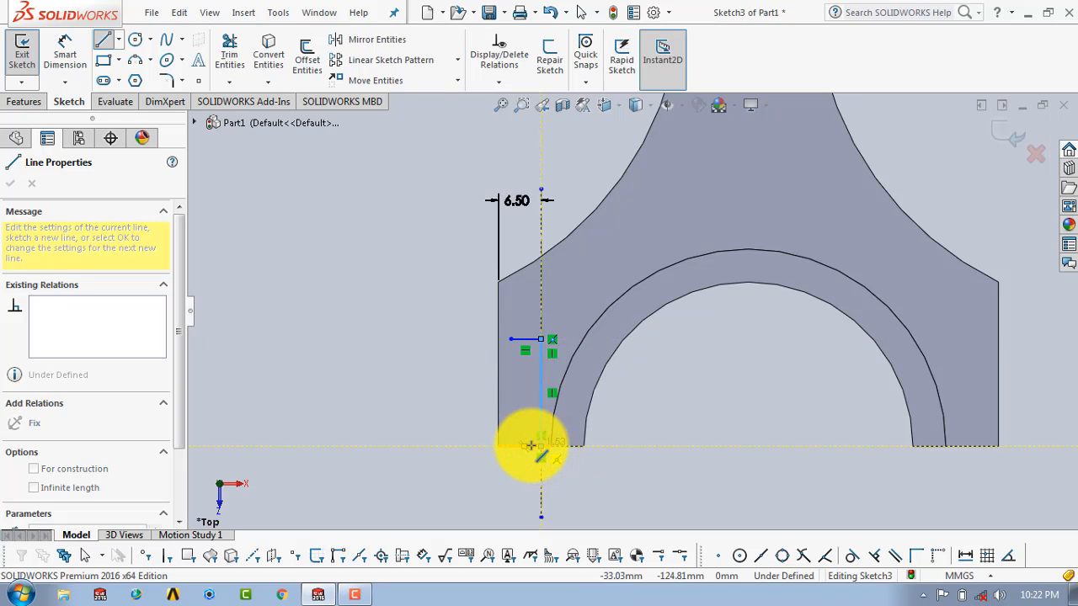
scroll(530, 445, down, 4)
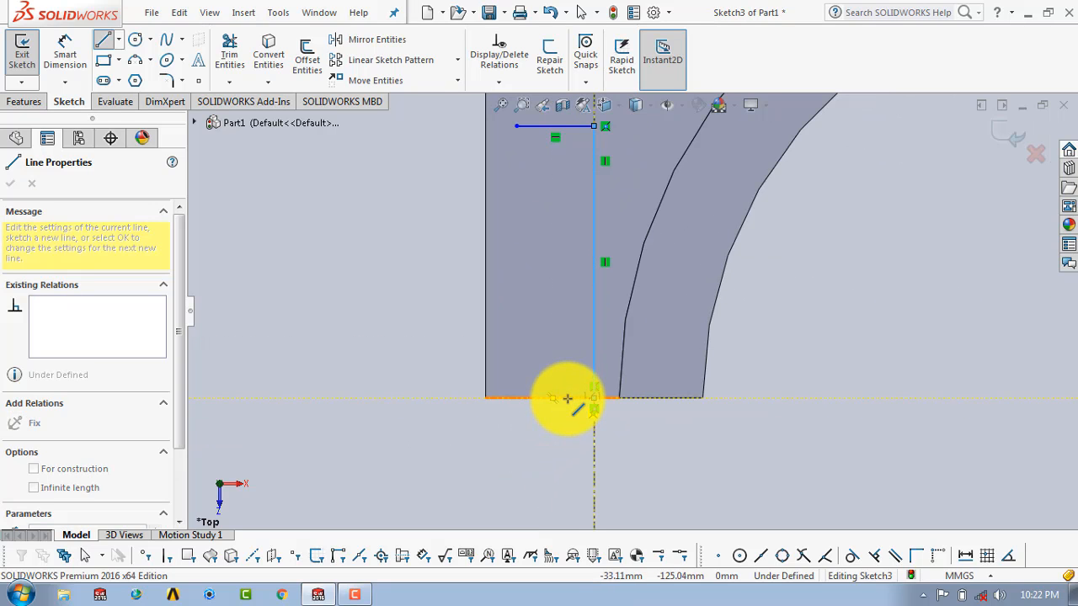
click(568, 398)
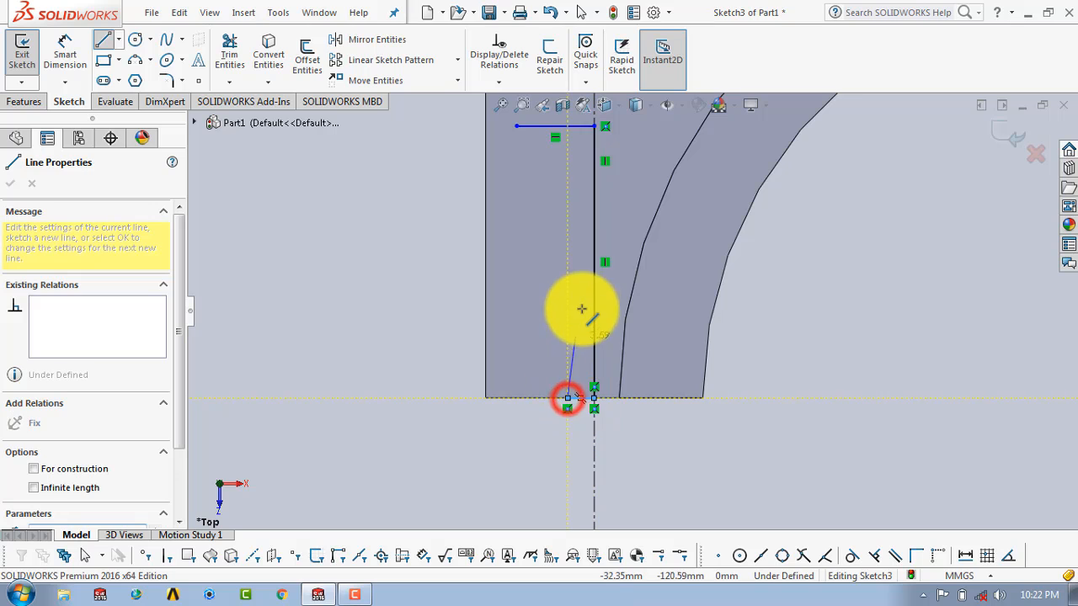
click(568, 168)
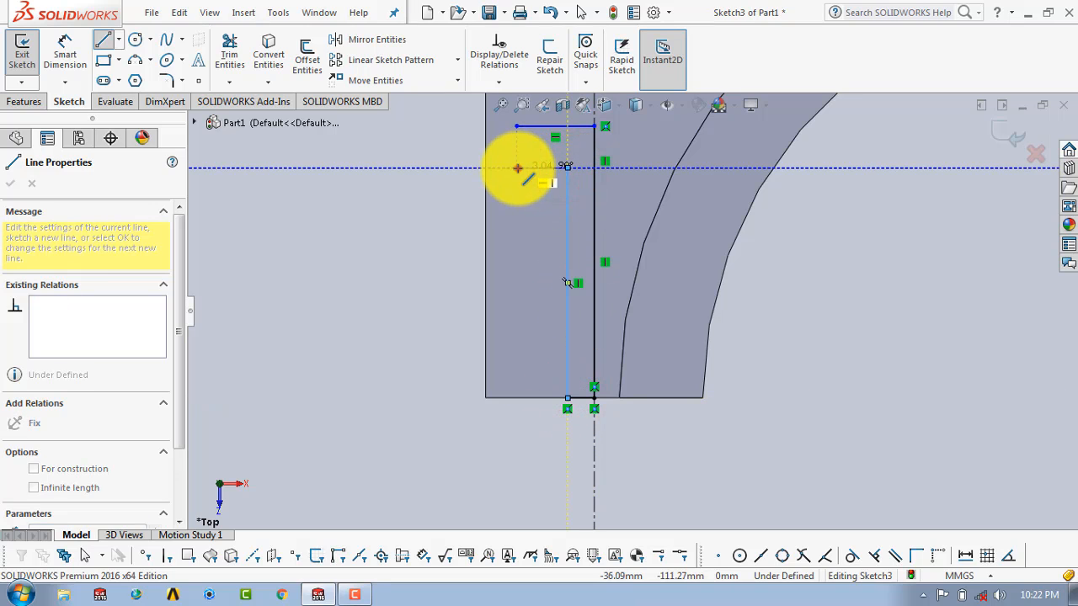
click(517, 168)
click(517, 126)
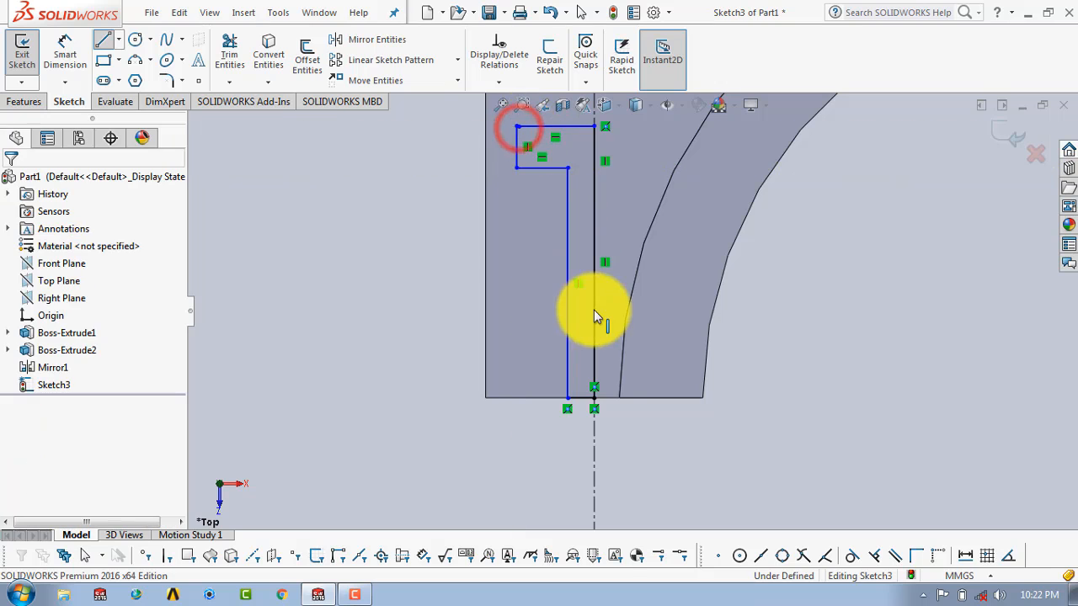
- Dimension the stepped profile's long vertical line on the centerline at 30 mm
scroll(592, 320, up, 5)
scroll(630, 242, down, 3)
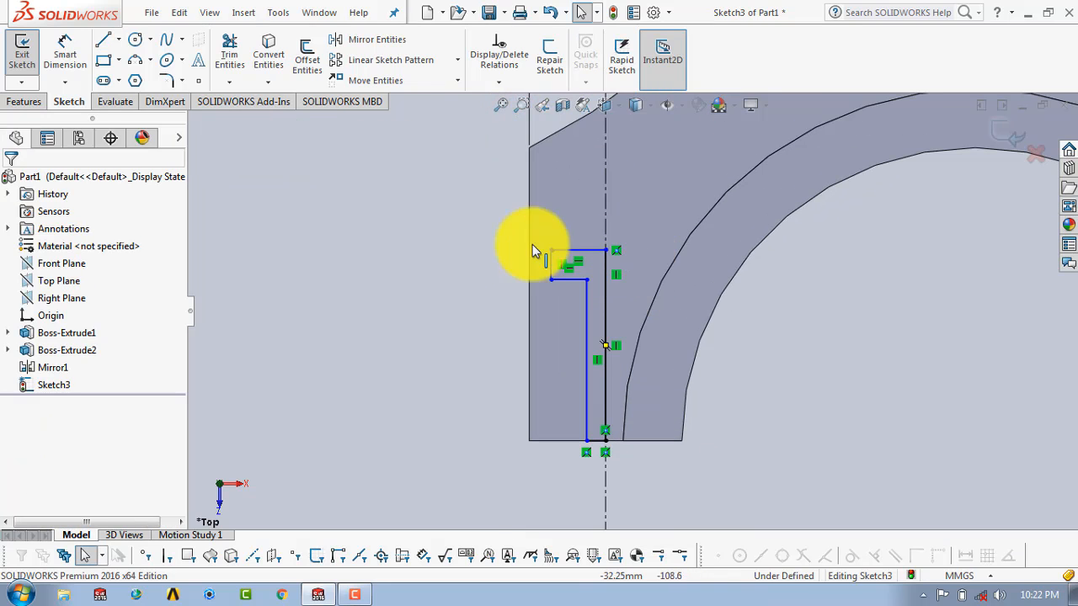
click(67, 52)
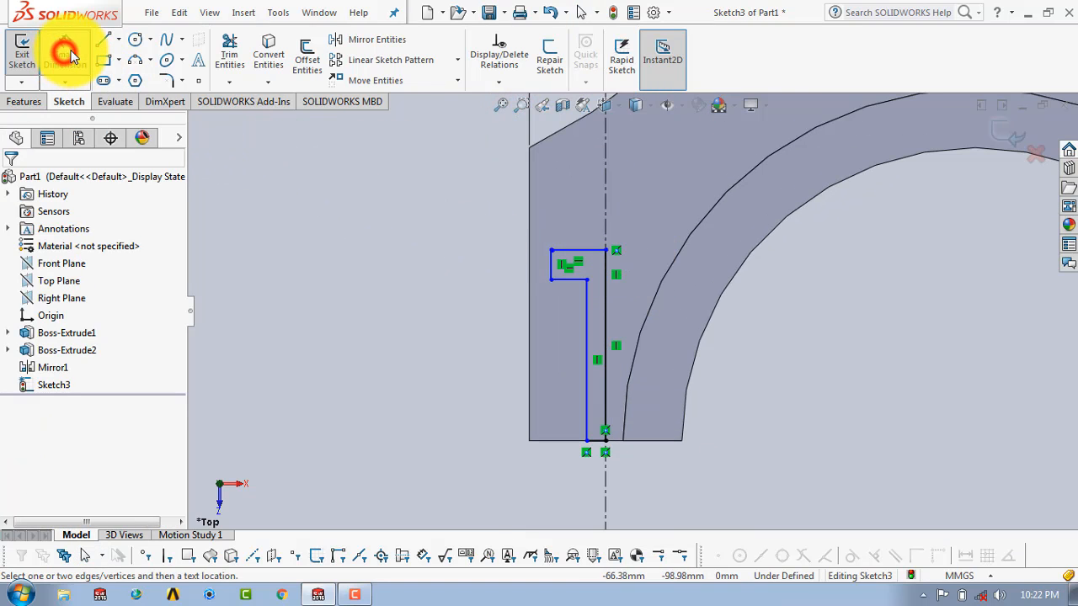
click(607, 318)
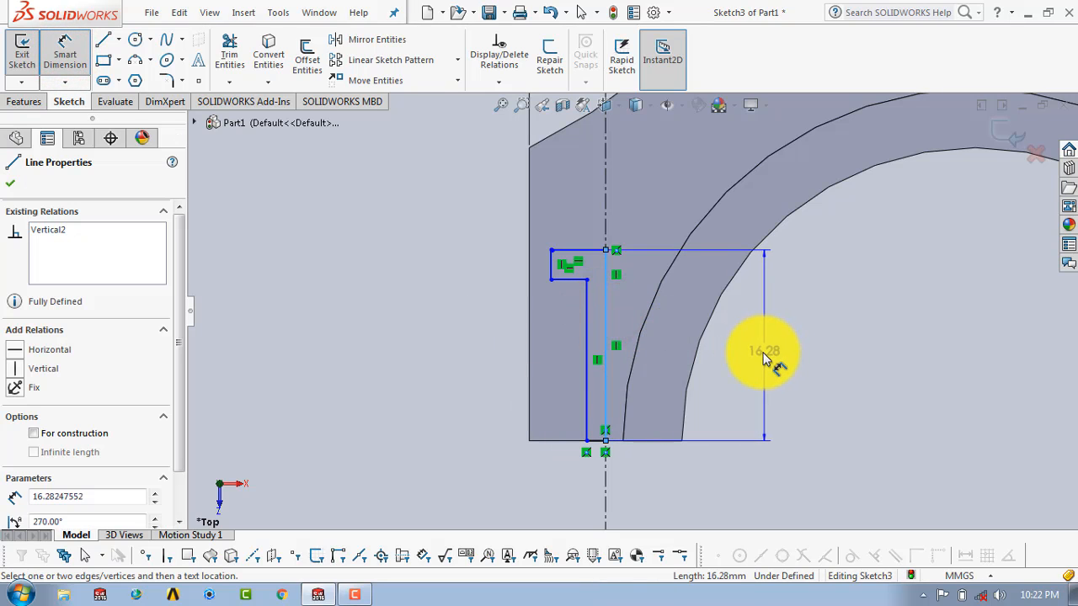
click(756, 360)
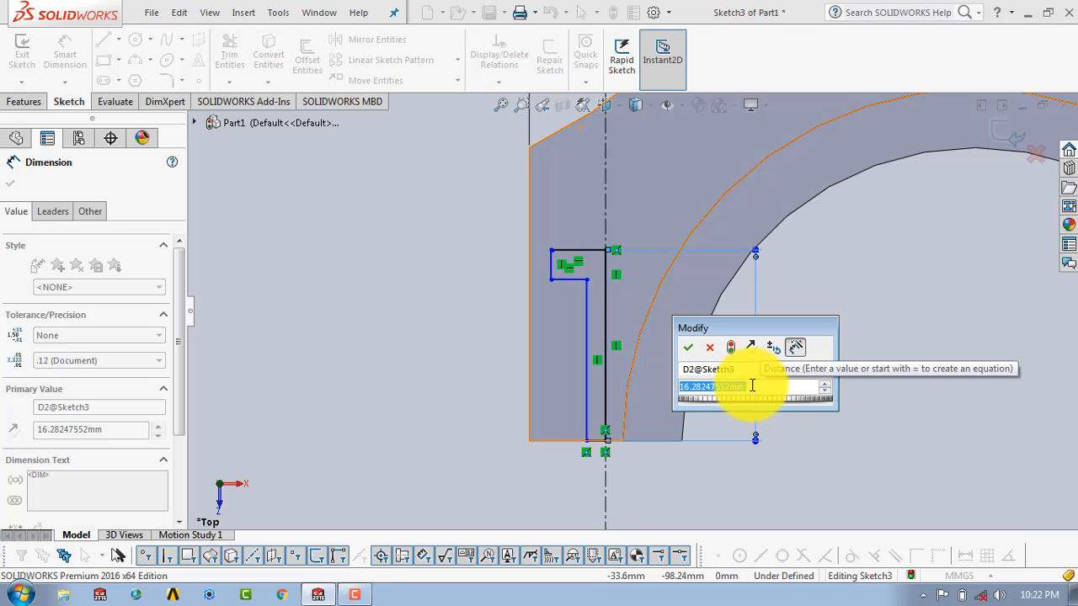
text(30)
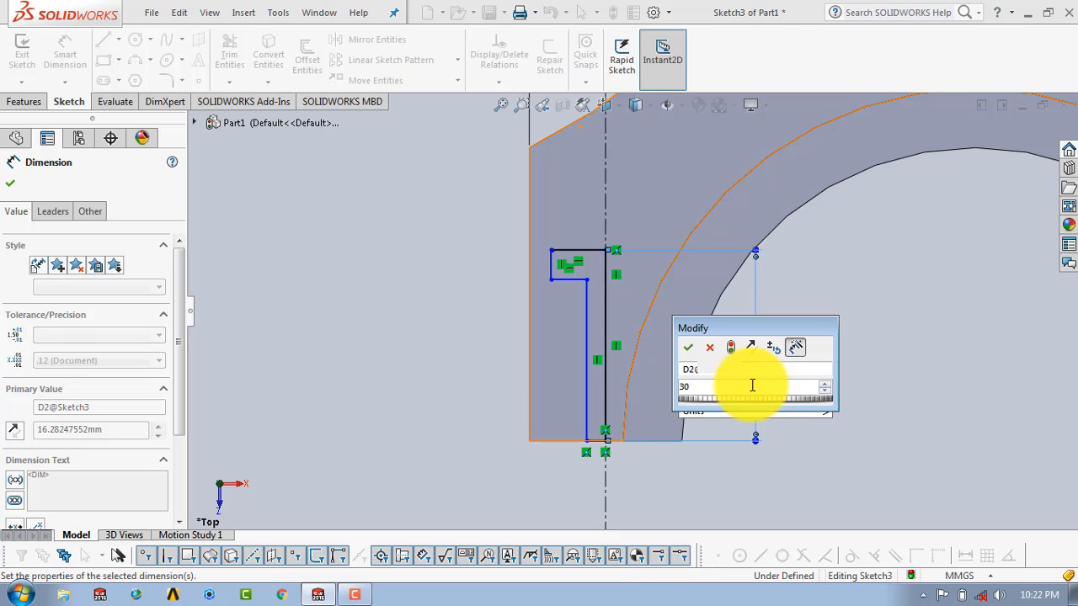
key(Return)
scroll(737, 404, up, 5)
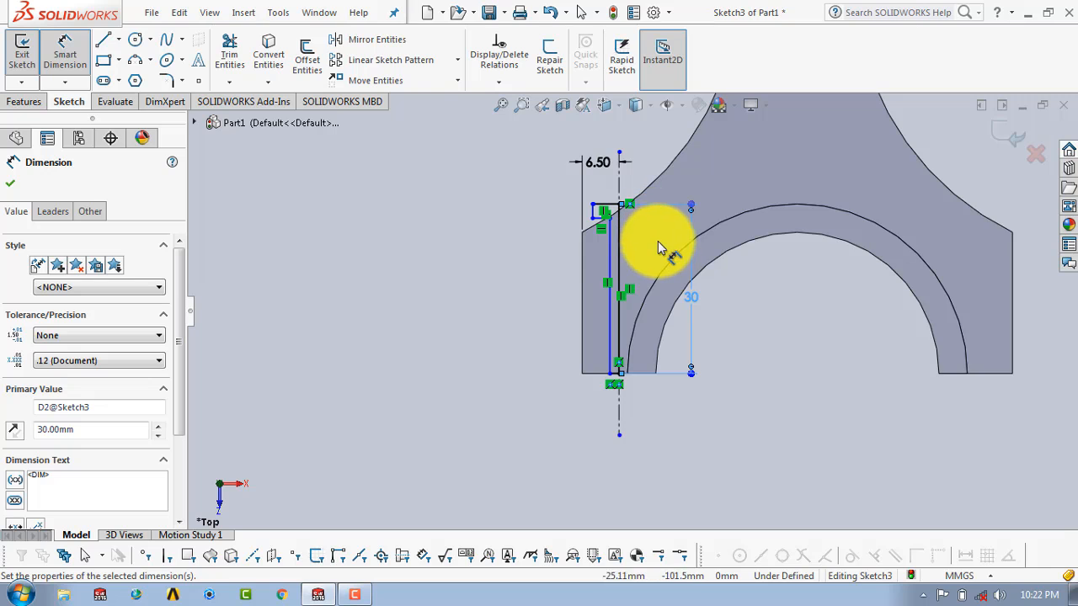
scroll(660, 247, down, 1)
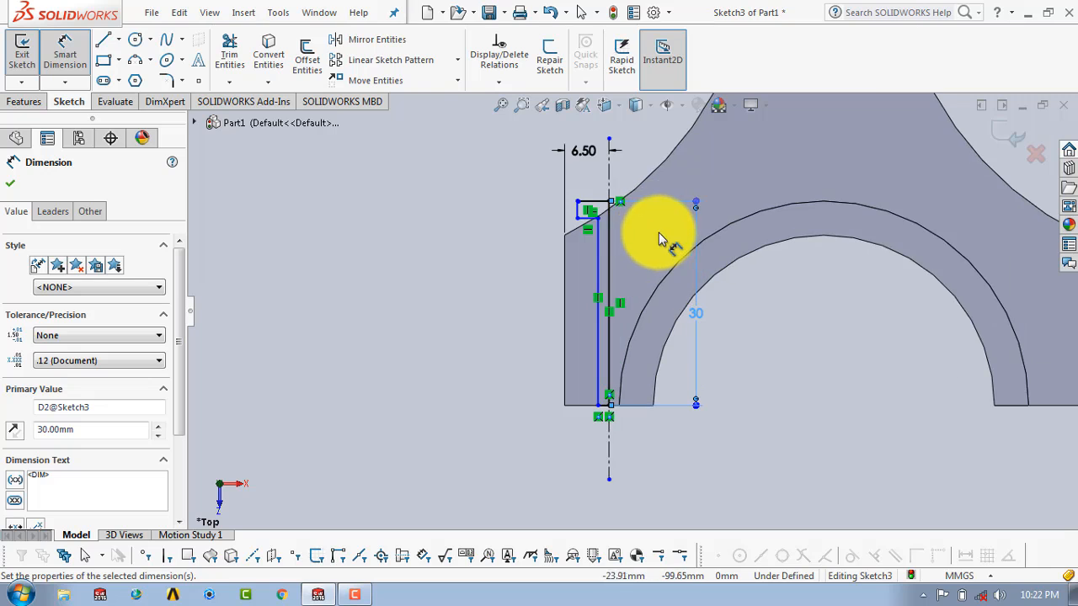
- Change the length of the profile's vertical line on the centerline to 35 mm
double_click(699, 316)
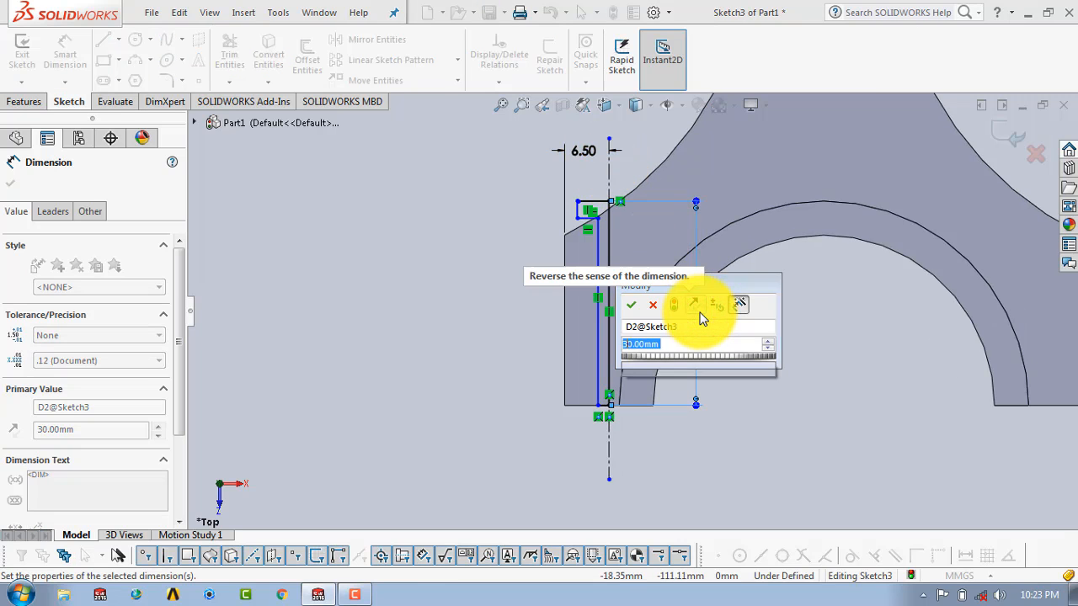
text(35)
key(Return)
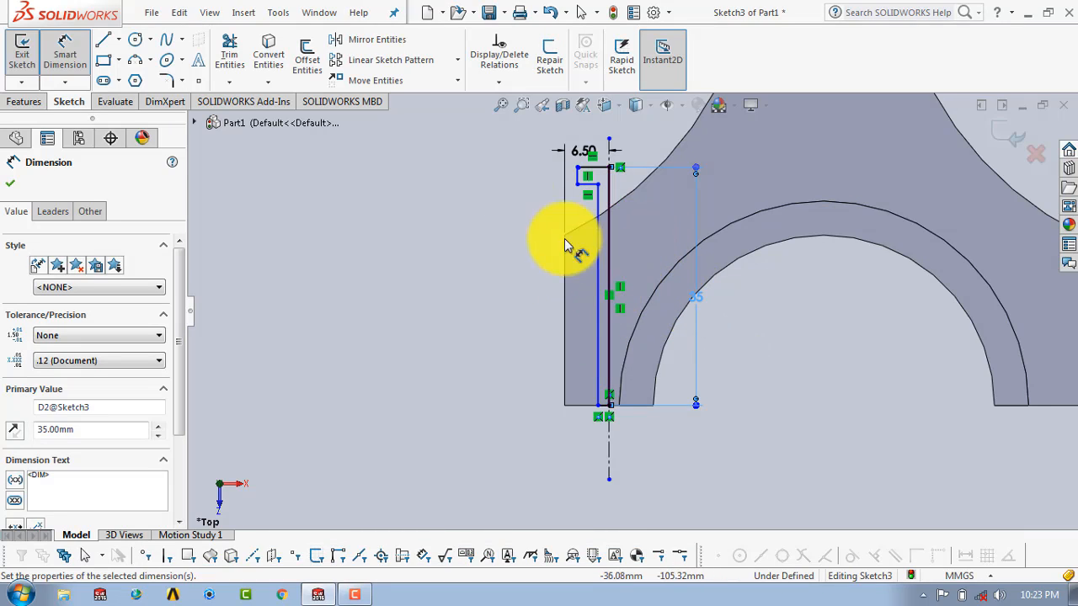
click(472, 213)
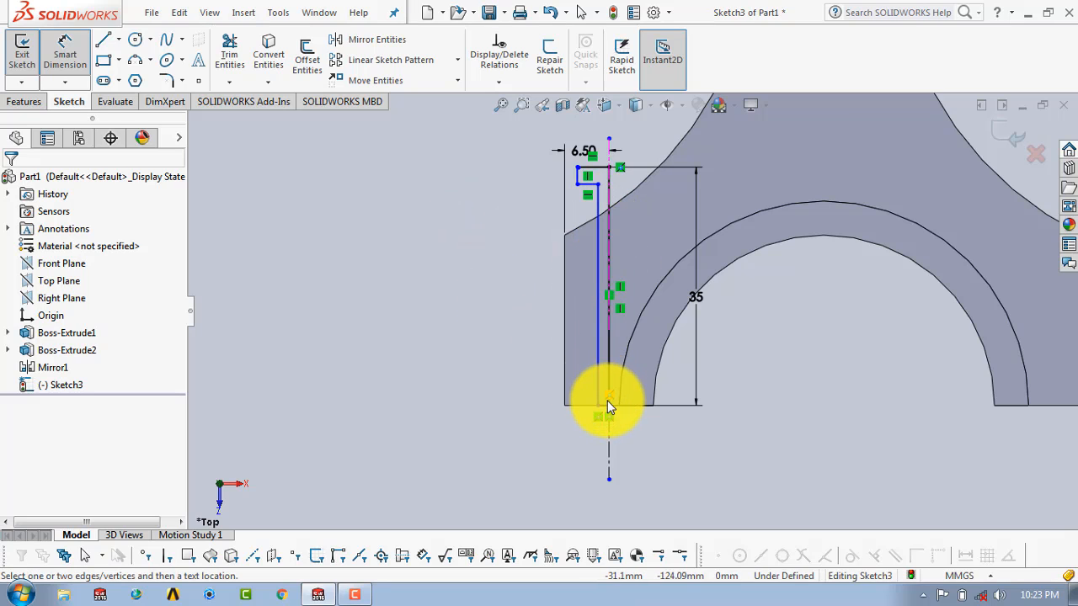
- Dimension the narrow lower end of the profile, along the arm's bottom edge, at 2.75 mm
scroll(608, 404, down, 3)
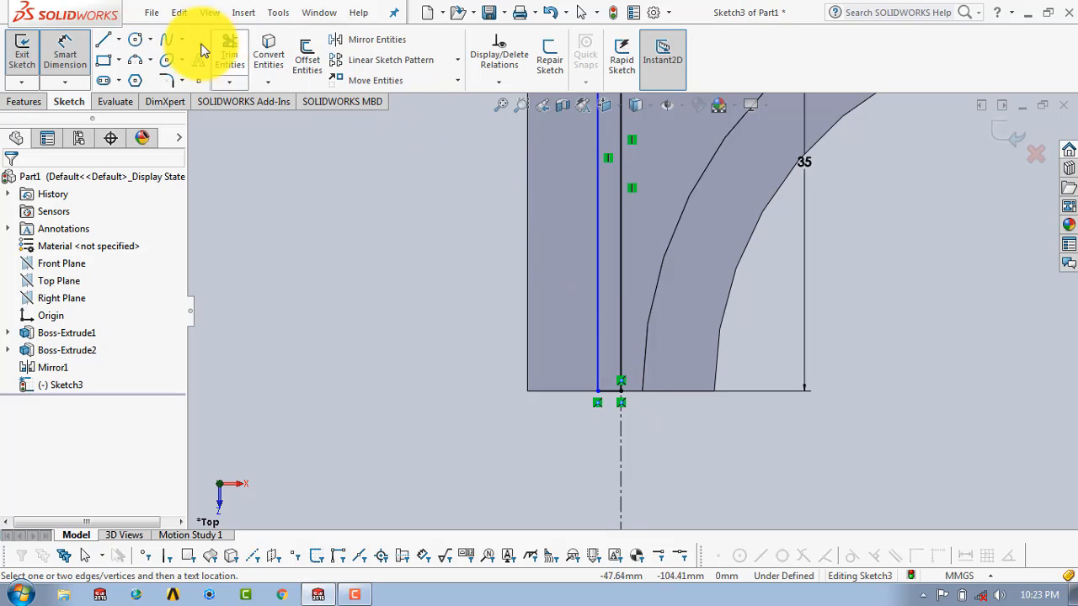
click(612, 394)
click(609, 450)
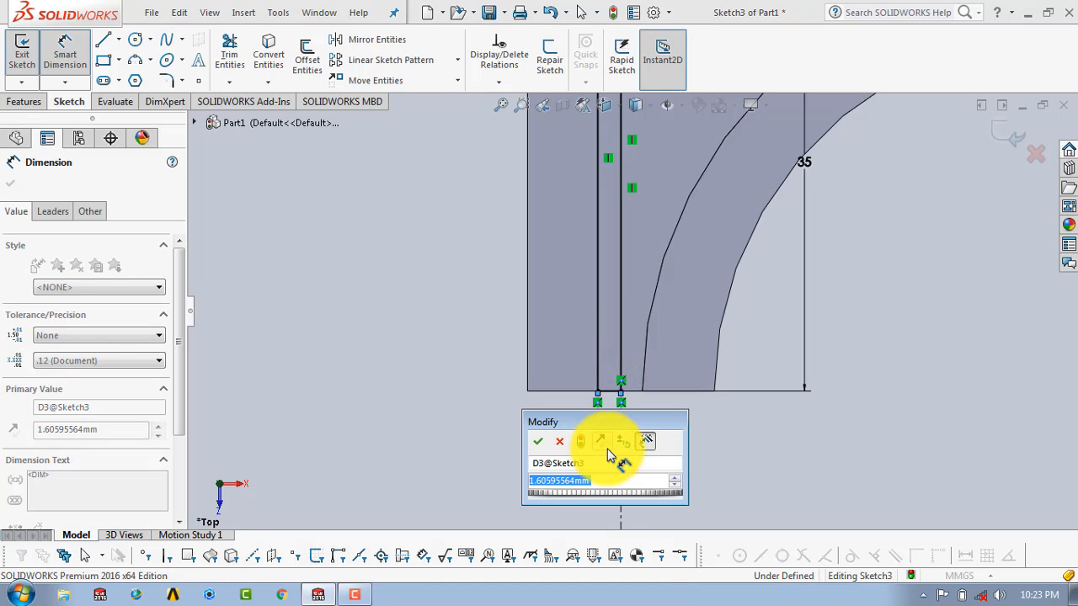
text(2.)
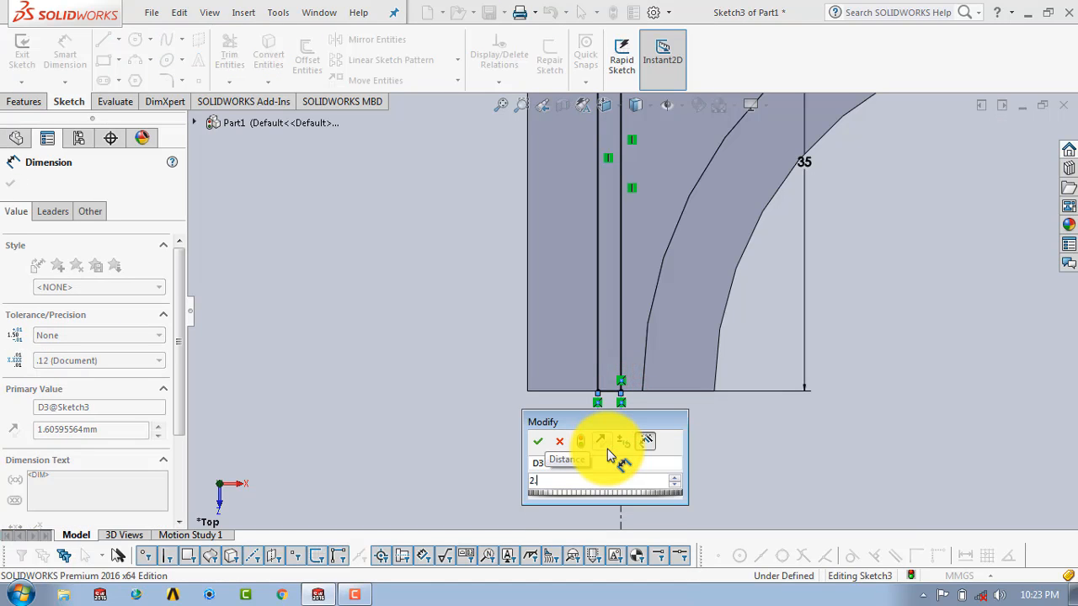
text(75)
key(Return)
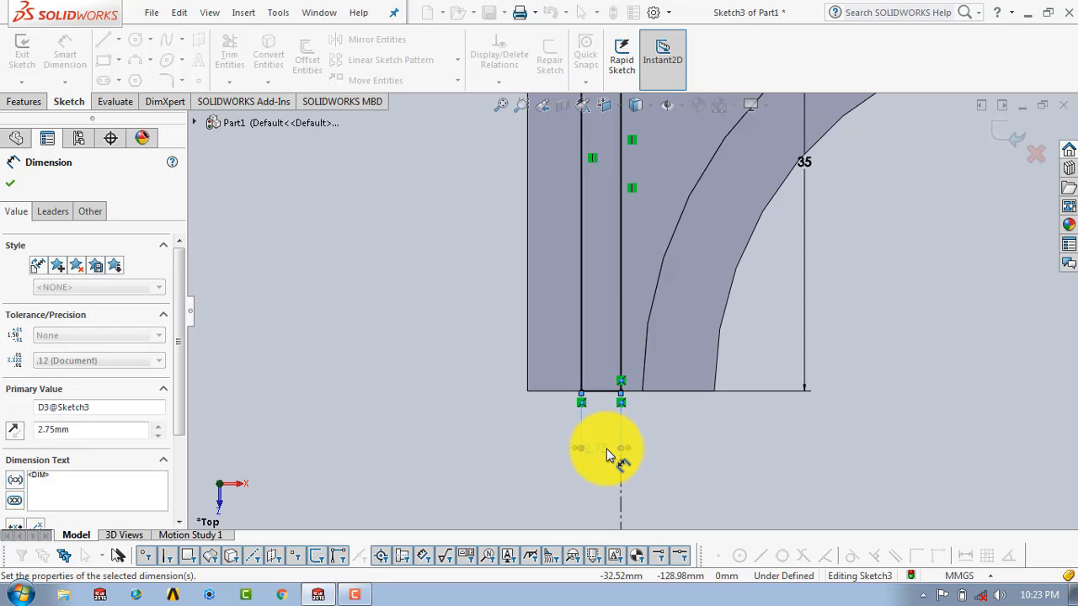
scroll(608, 448, up, 5)
scroll(724, 300, down, 3)
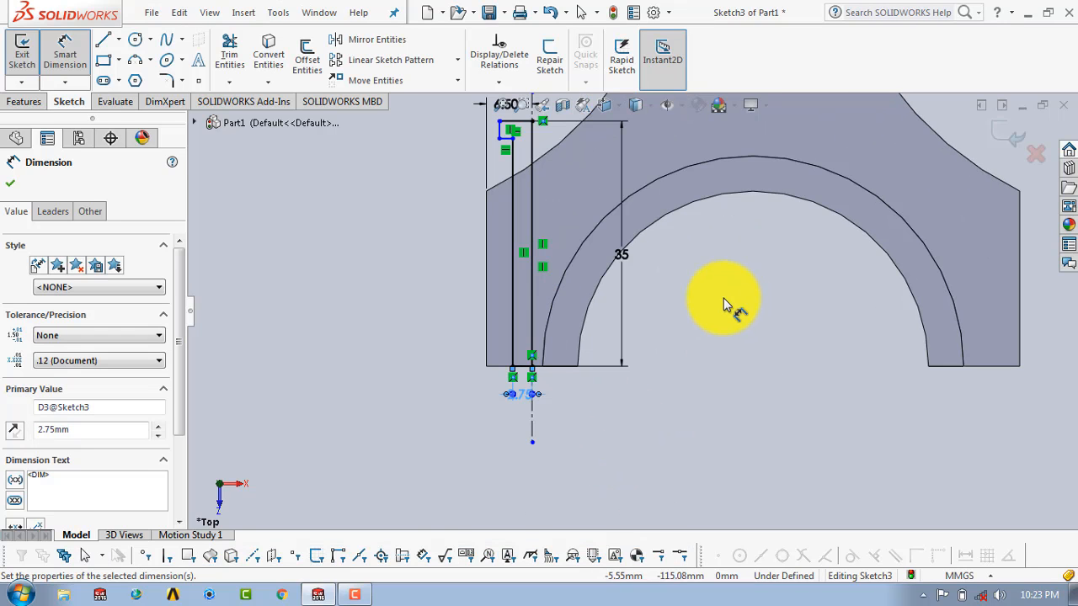
click(398, 255)
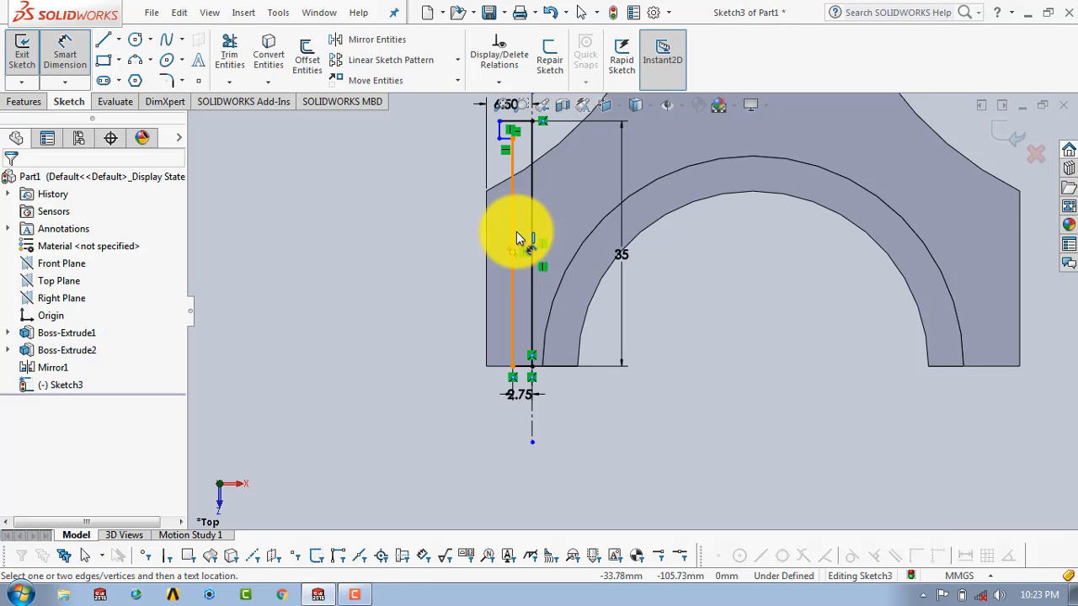
- Dimension the profile's narrow-section vertical line, from the arm's bottom edge up to the step, at 21.3 mm
click(513, 228)
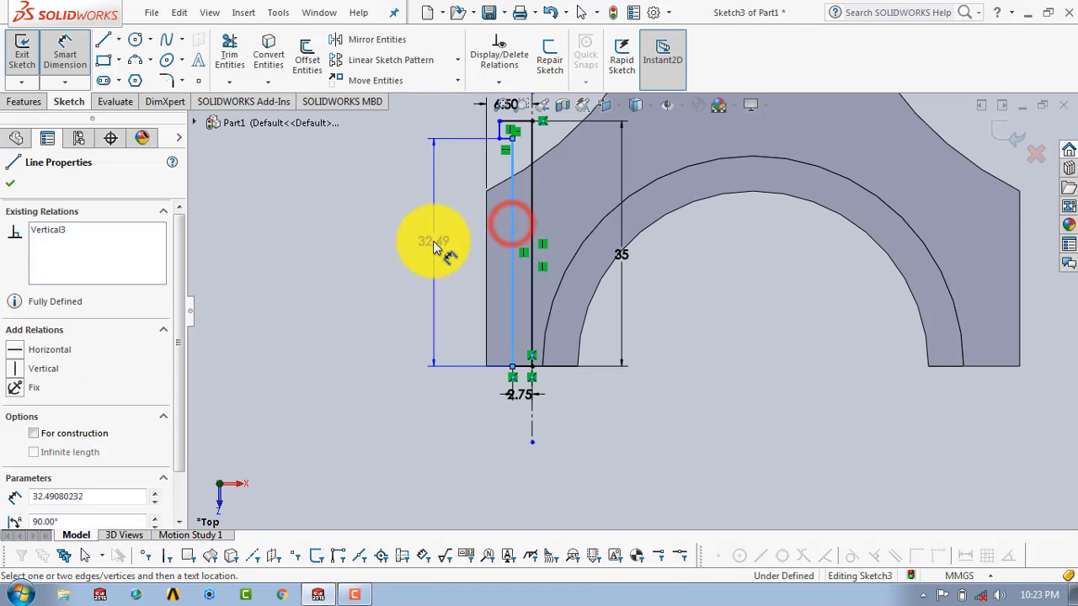
click(433, 243)
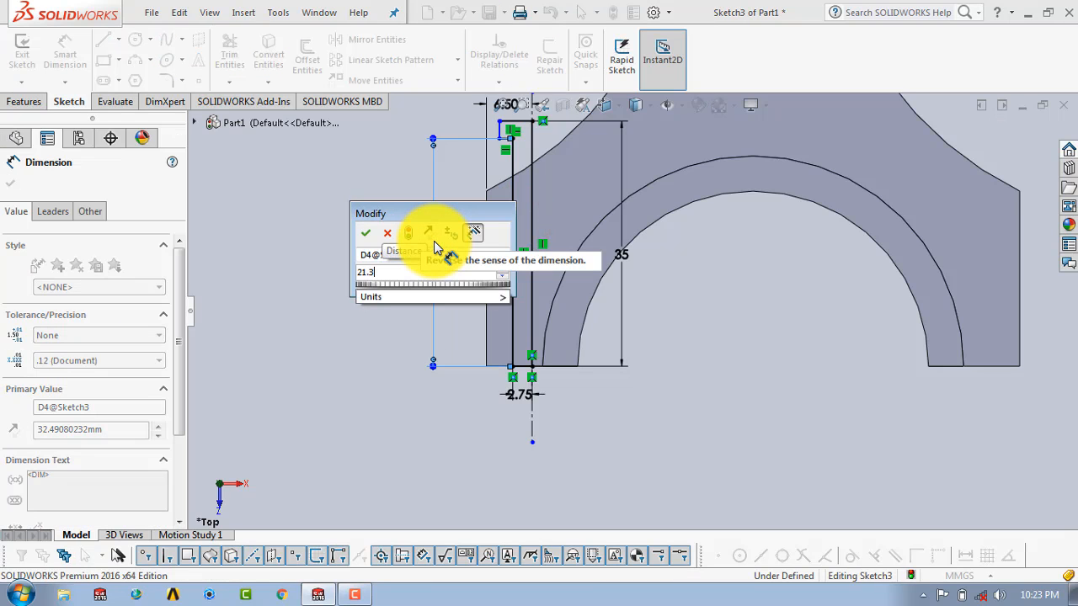
text(21.3)
key(Return)
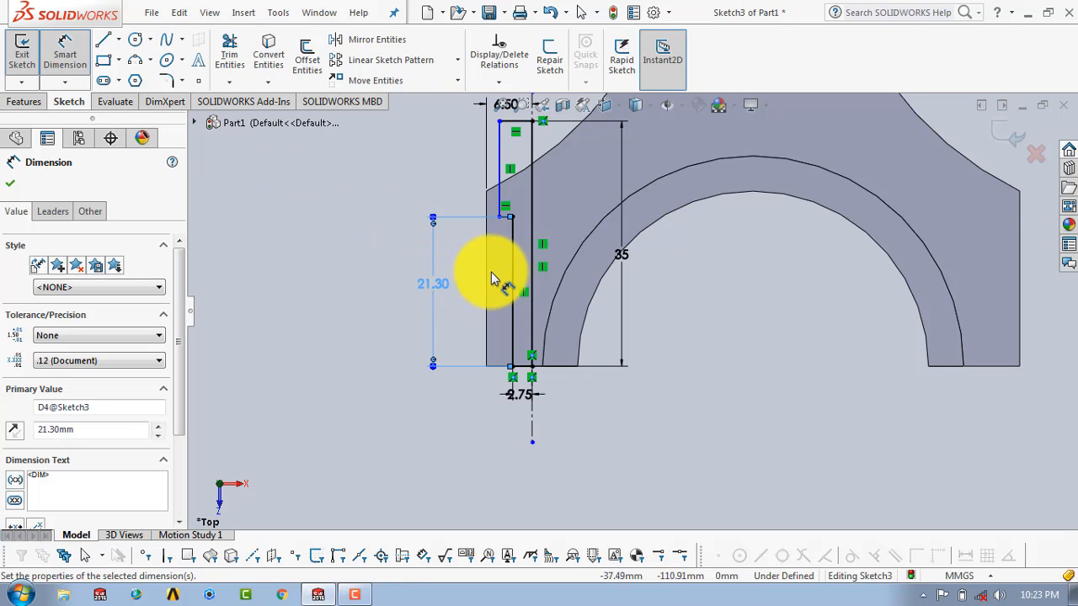
scroll(493, 276, down, 1)
scroll(566, 292, up, 1)
click(387, 225)
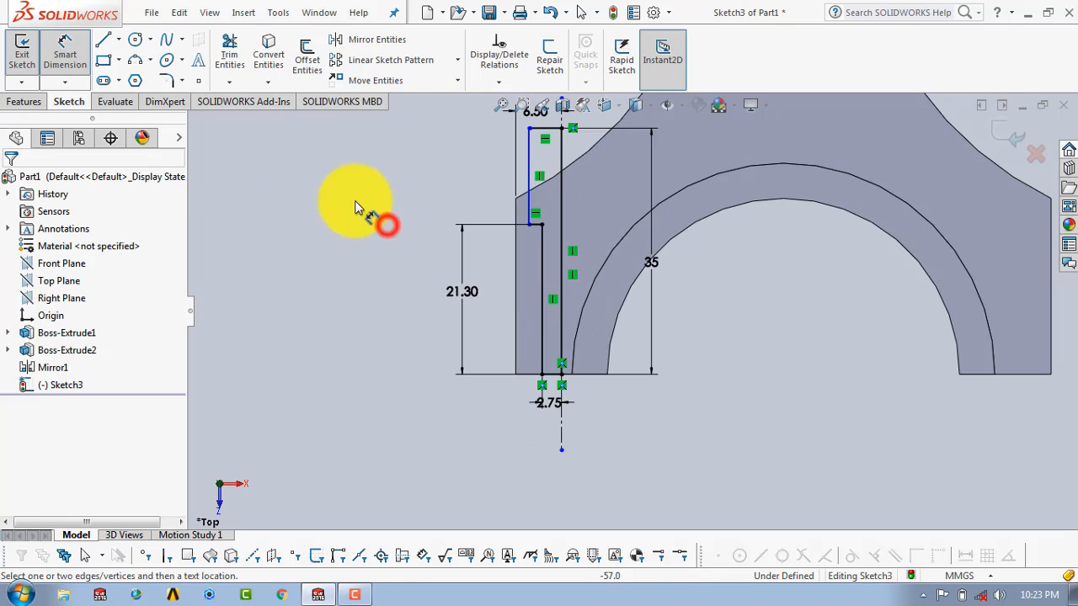
- Exit the sketch and make a 360° revolved cut of the stepped profile about its centerline
click(69, 50)
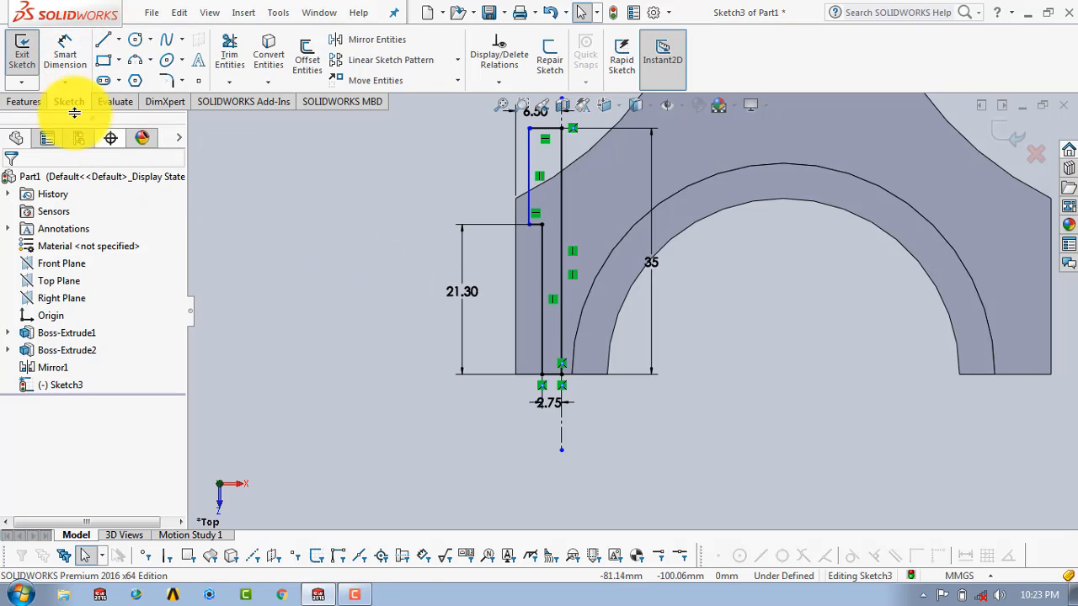
click(25, 57)
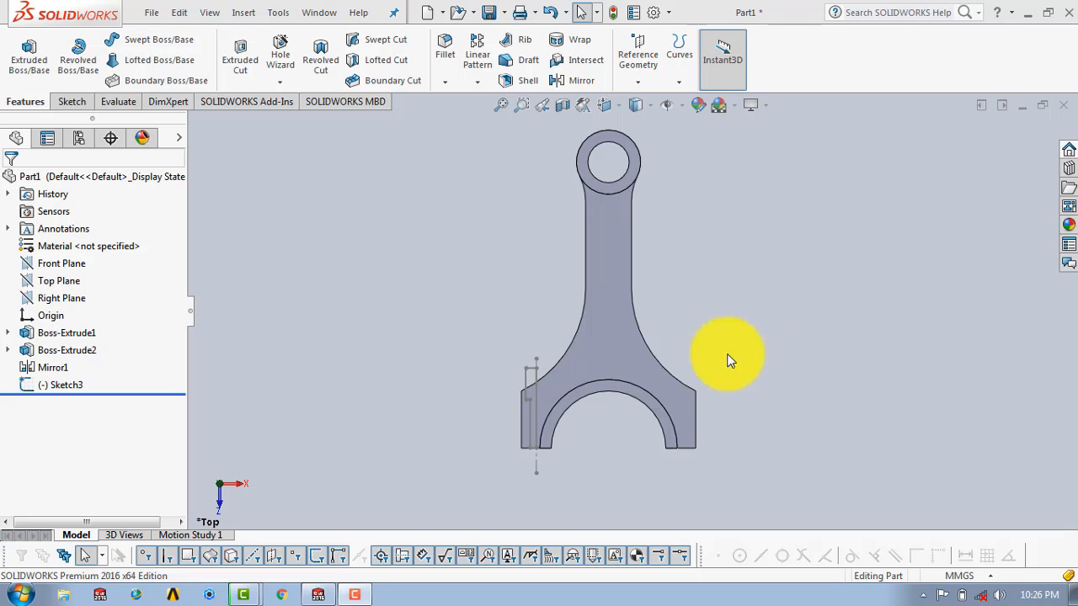
click(62, 384)
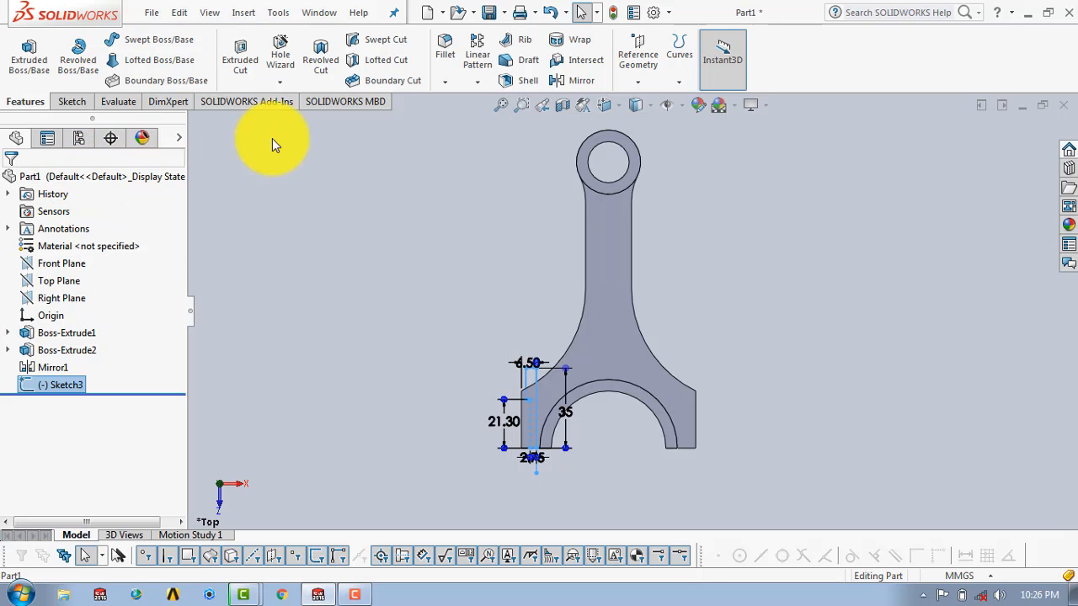
click(315, 49)
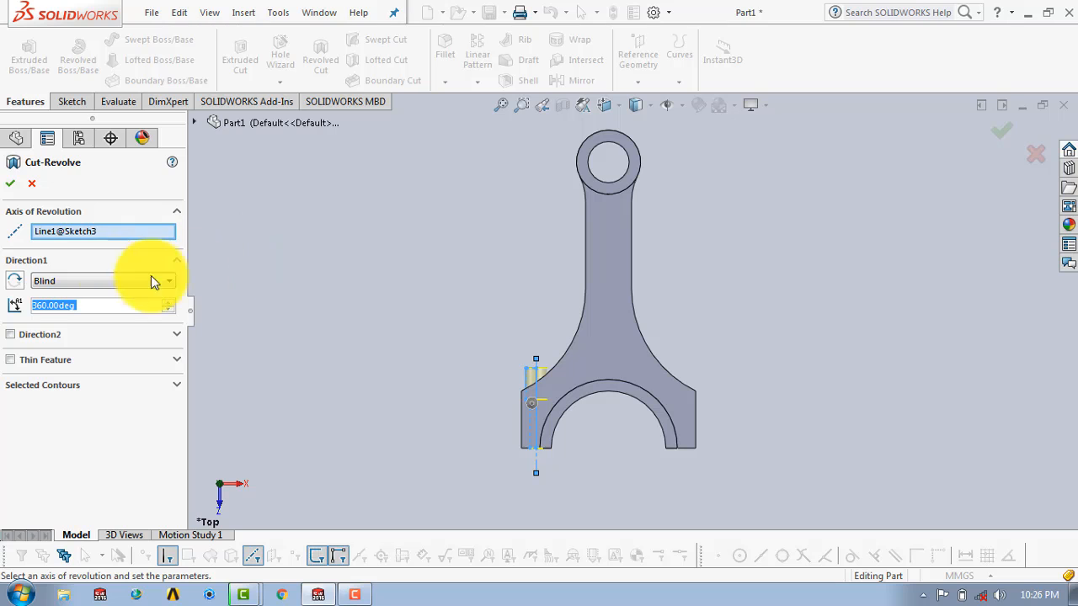
click(10, 182)
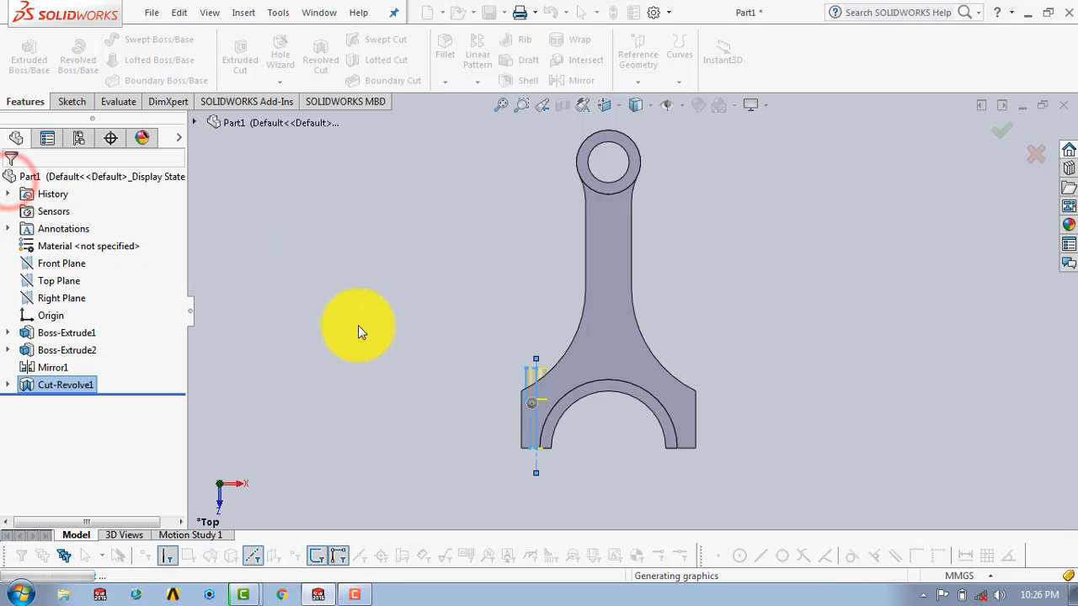
- Mirror the stepped revolved cut about the Right Plane onto the large end's other arm
middle_drag(519, 309, 545, 382)
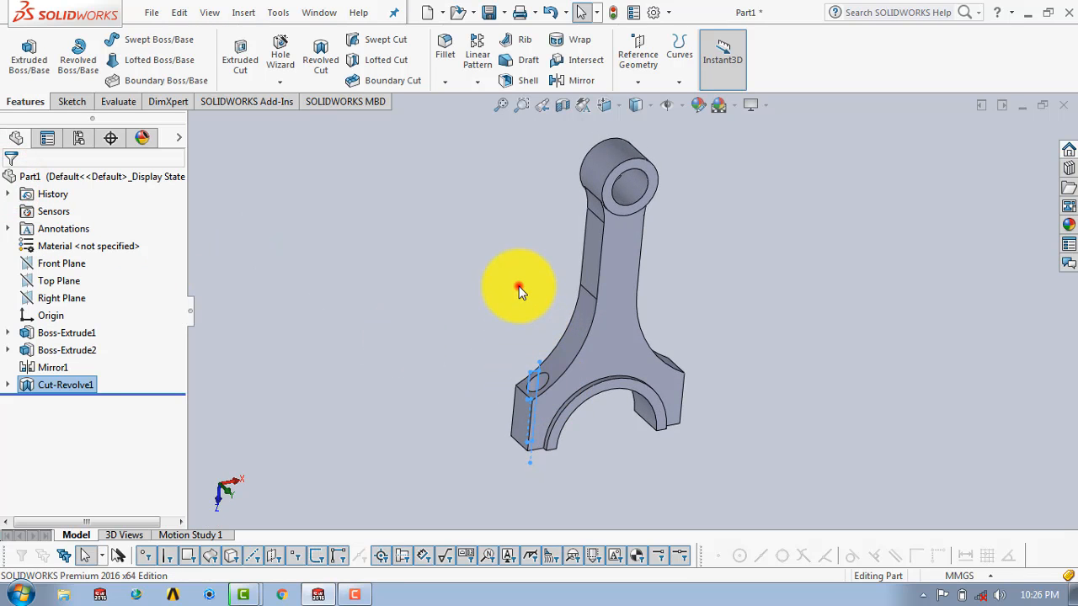
middle_drag(517, 287, 659, 305)
scroll(664, 301, down, 3)
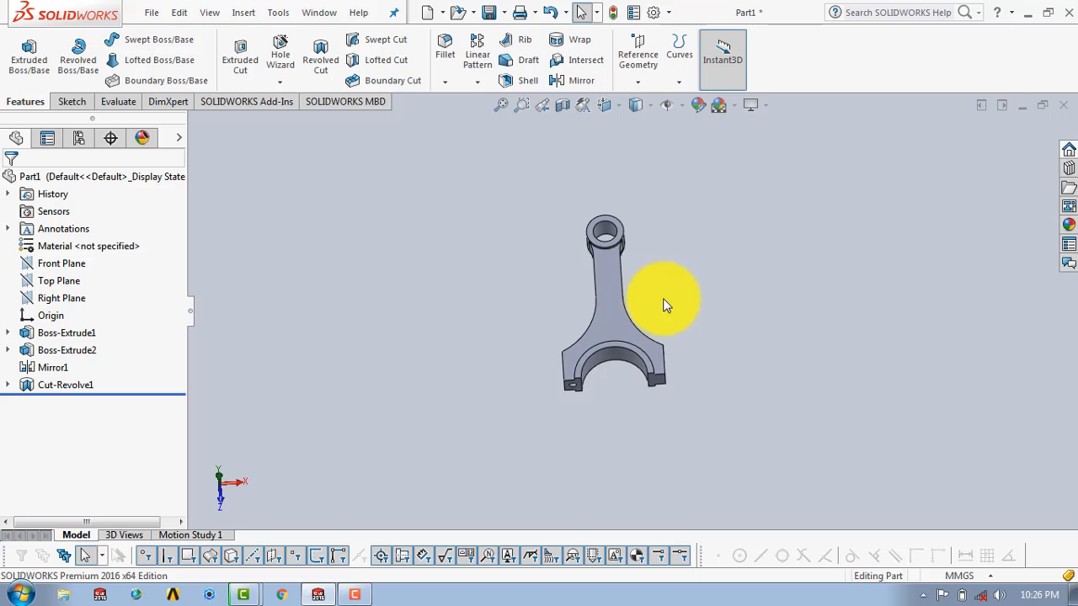
click(85, 388)
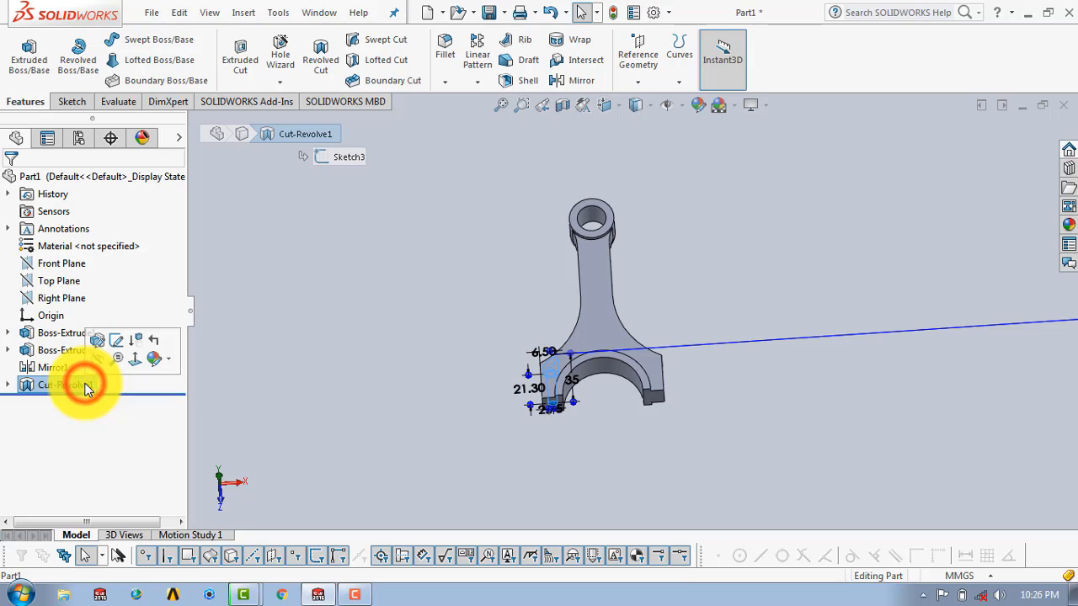
click(572, 78)
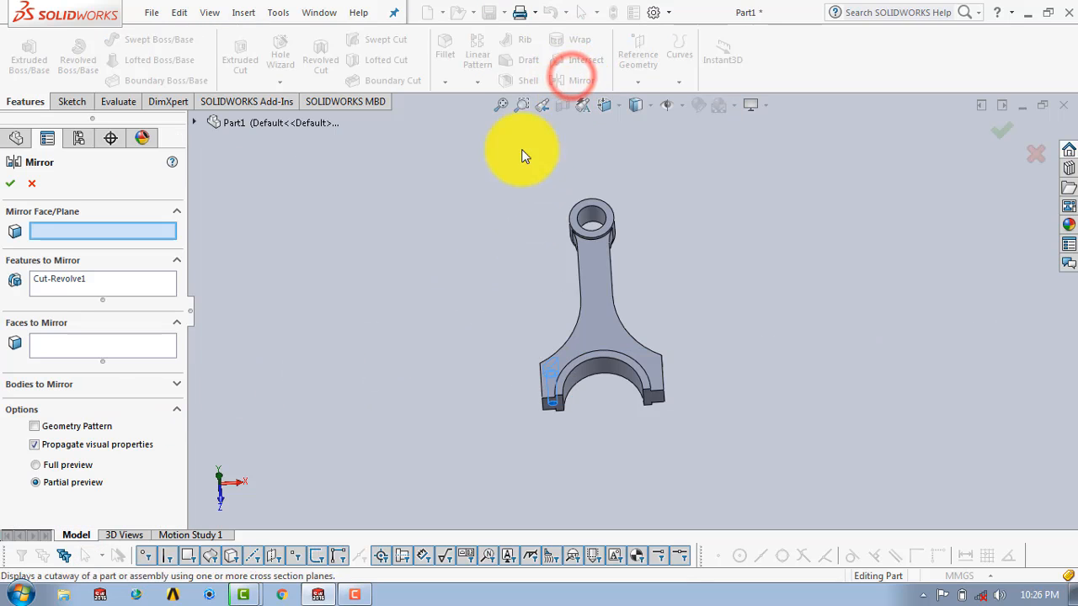
click(194, 123)
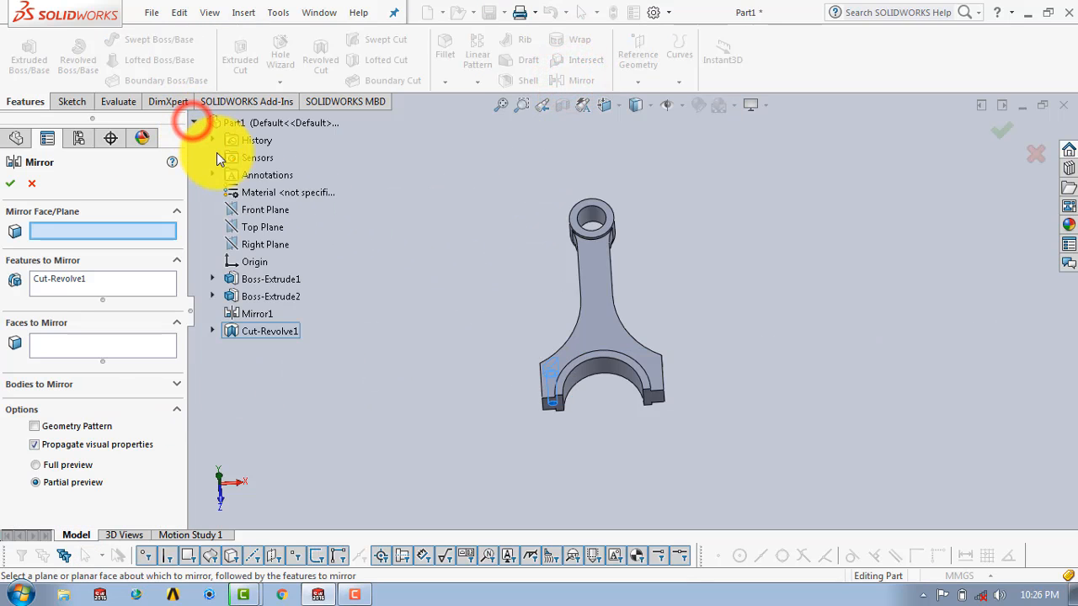
click(272, 245)
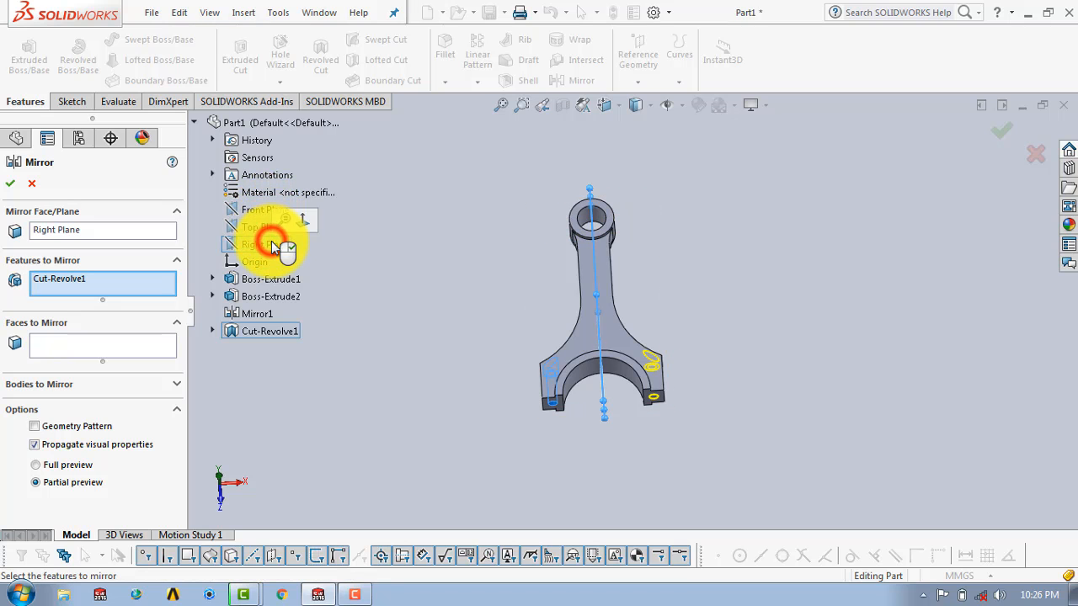
click(10, 183)
- Start a 10 mm fillet with the base edges of the small-end and large-end raised rings on one side of the rod
middle_drag(722, 305, 666, 329)
scroll(652, 290, down, 5)
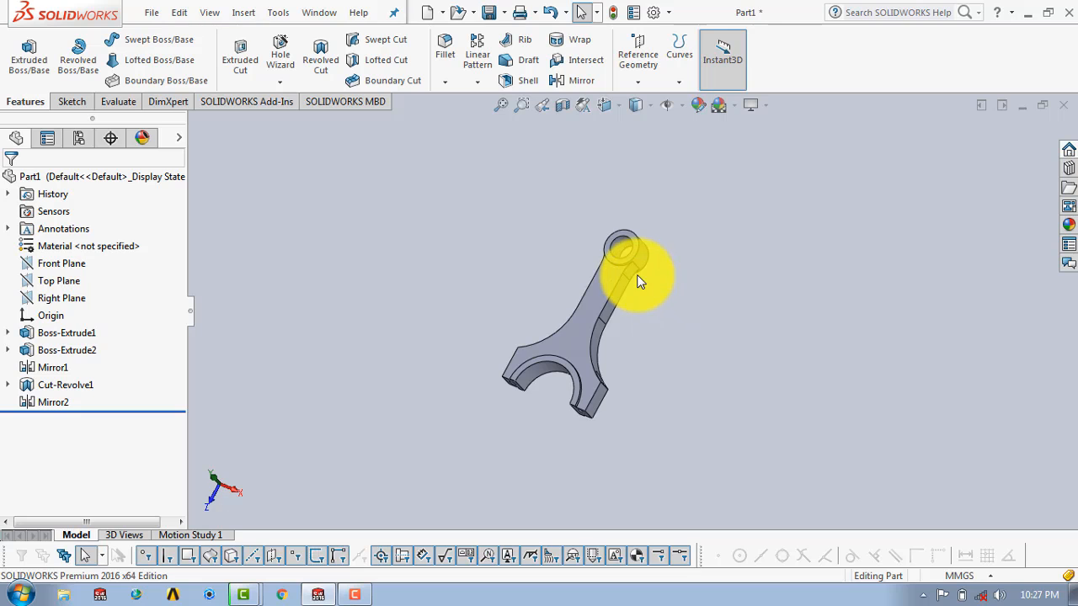
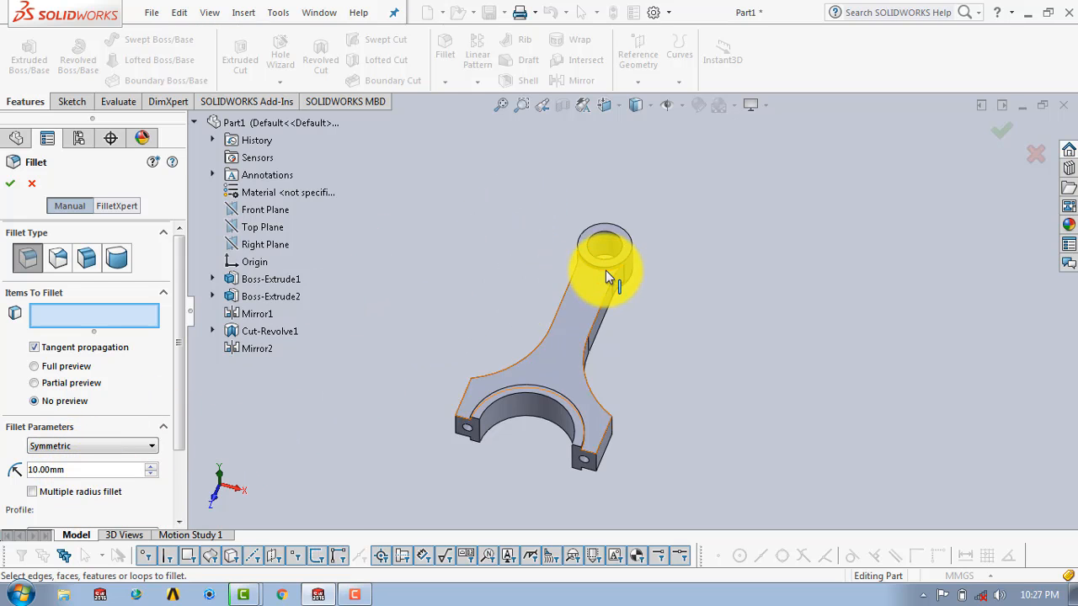
scroll(606, 270, down, 5)
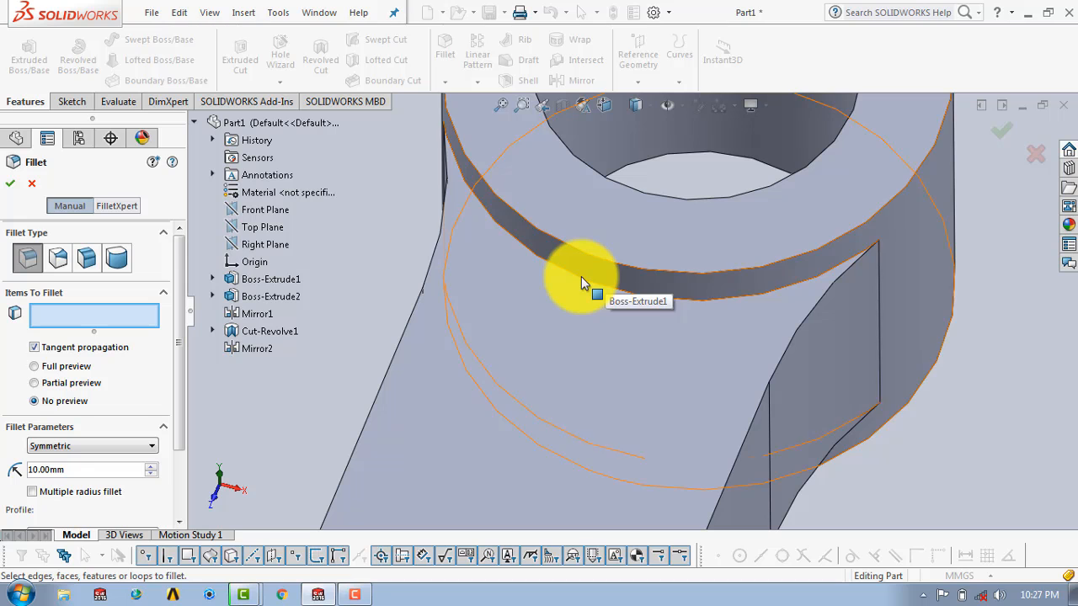
click(582, 276)
scroll(587, 281, up, 5)
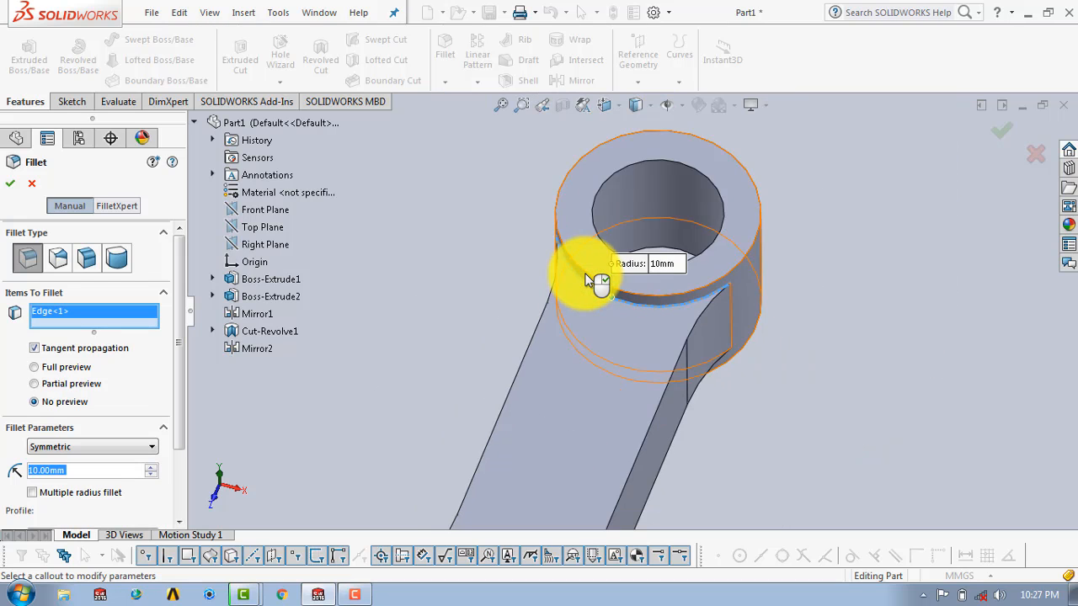
middle_drag(645, 344, 578, 400)
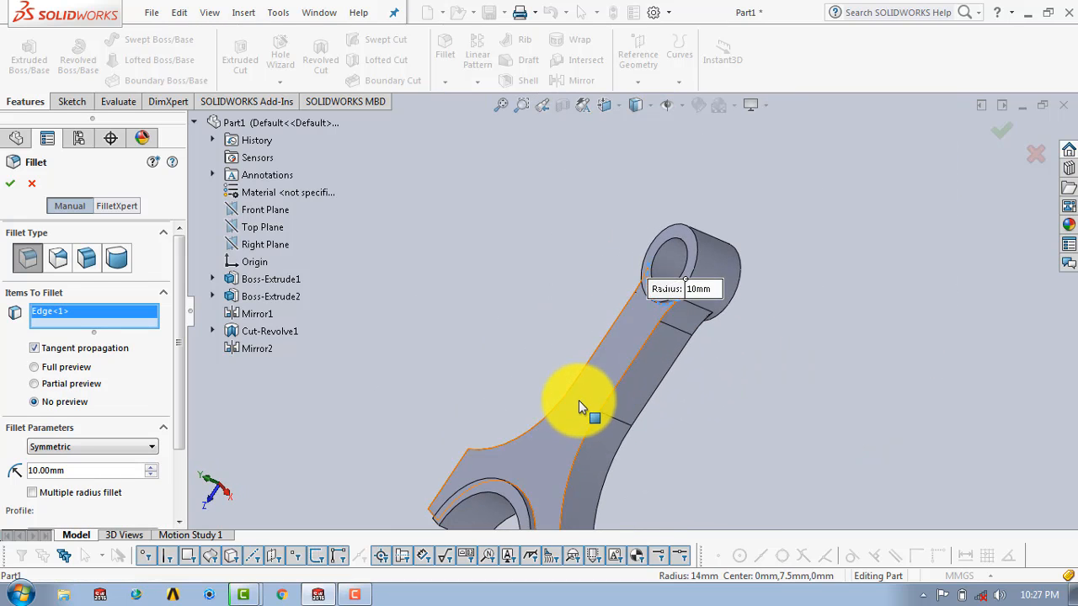
scroll(574, 401, up, 4)
scroll(609, 385, down, 4)
scroll(612, 390, down, 5)
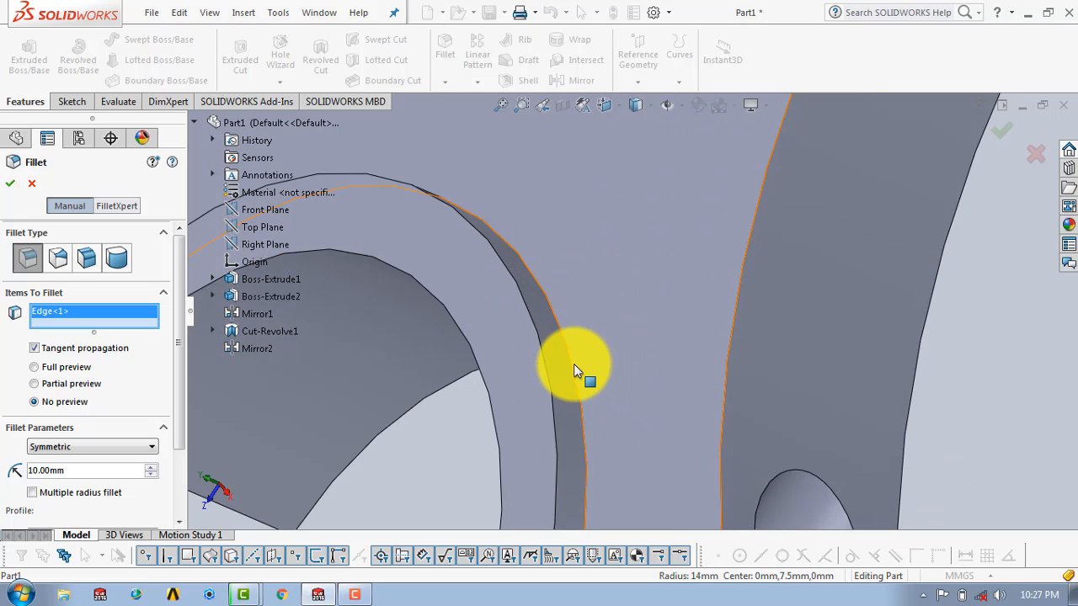
click(571, 369)
scroll(589, 366, up, 6)
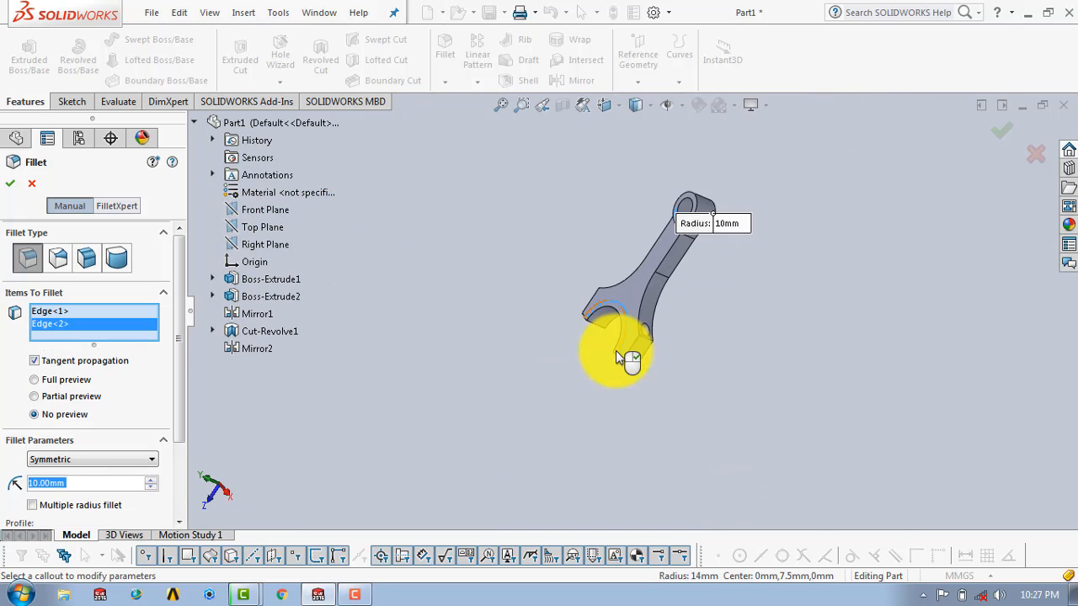
- Add the base edges of both raised rings on the rod's opposite side and apply the 10 mm fillet
middle_drag(618, 351, 705, 228)
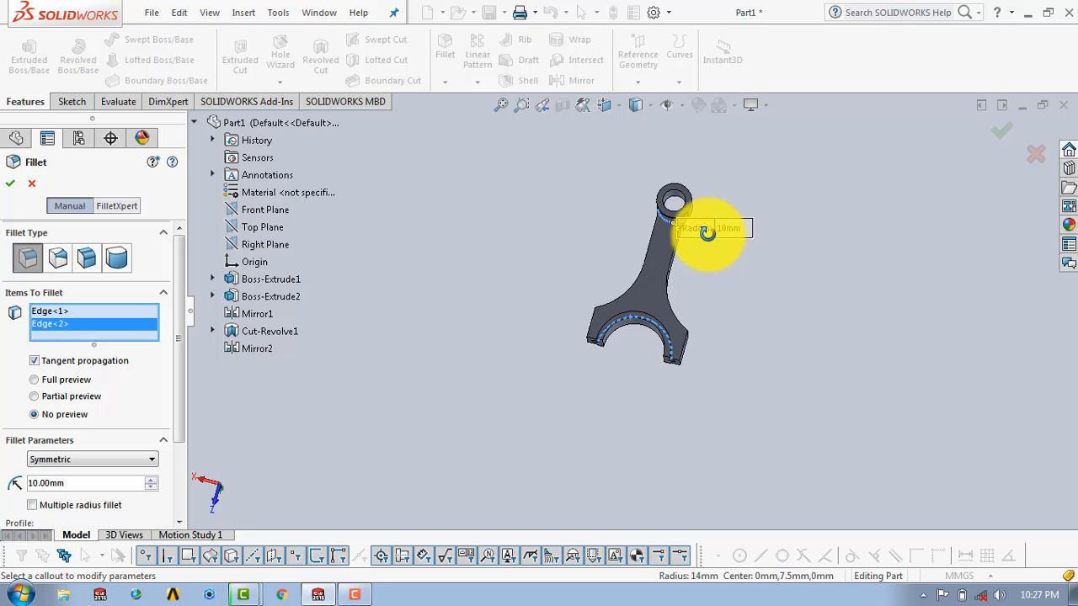
scroll(674, 215, down, 6)
scroll(548, 358, down, 3)
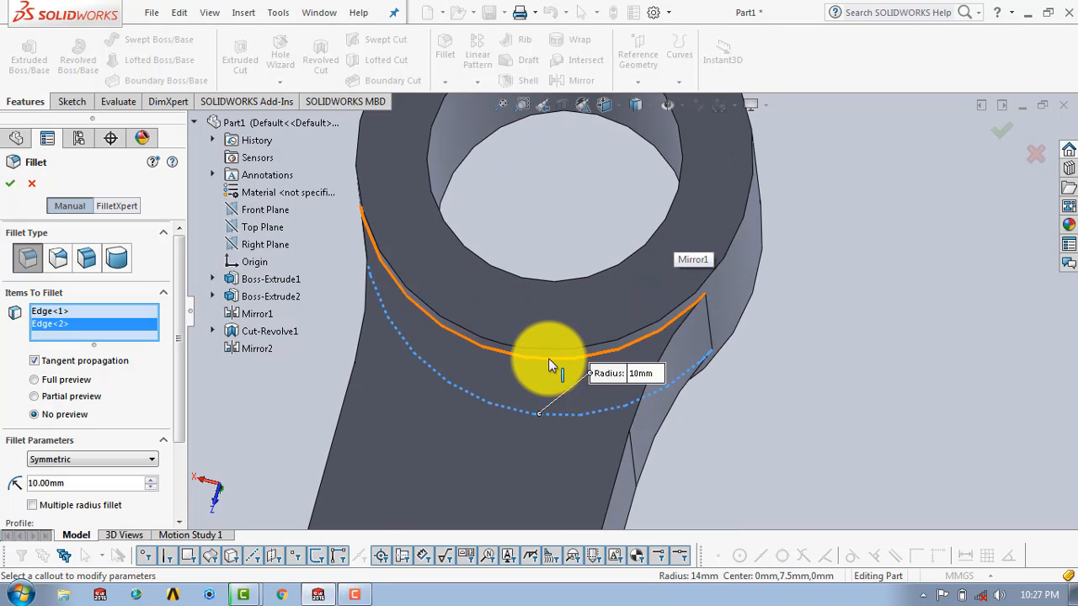
click(549, 358)
scroll(597, 341, up, 5)
middle_drag(597, 336, 551, 457)
scroll(601, 302, down, 6)
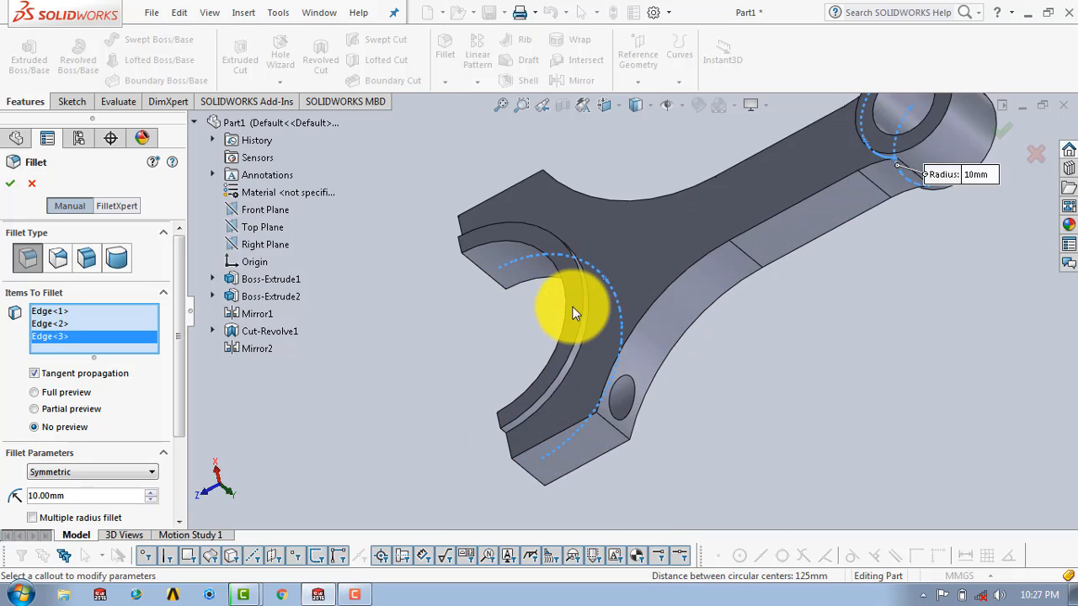
click(600, 298)
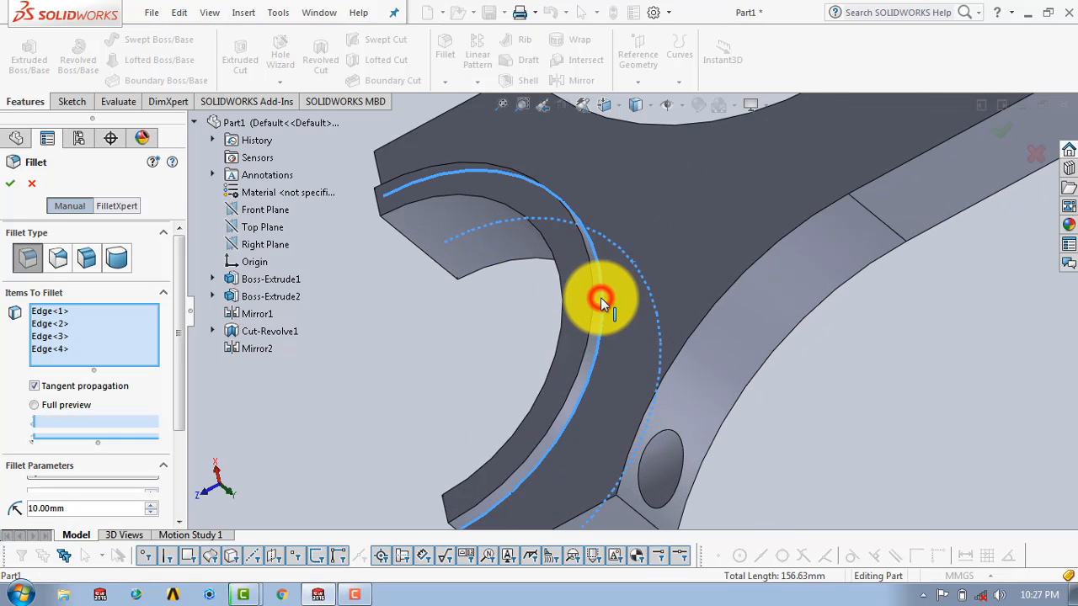
click(10, 184)
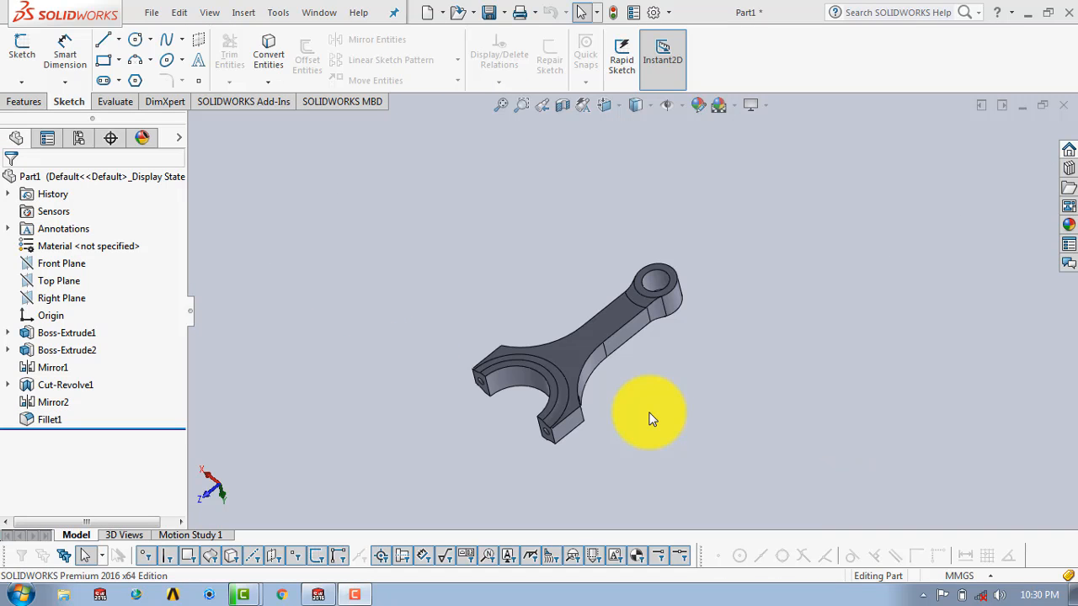
- Start a sketch on the flat face of the rod's shank and view it face-on
click(699, 347)
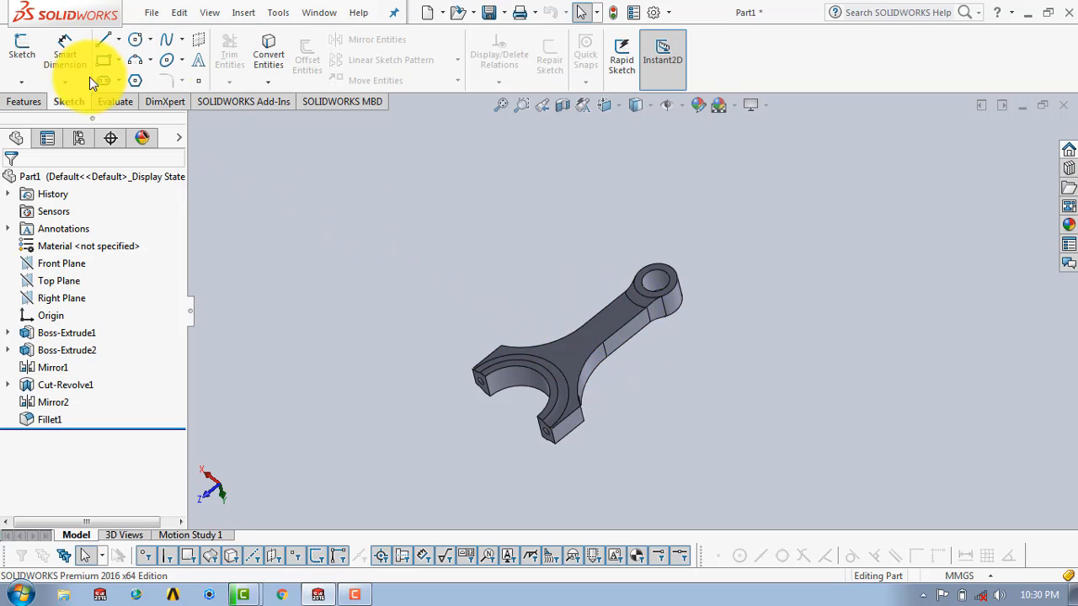
click(29, 54)
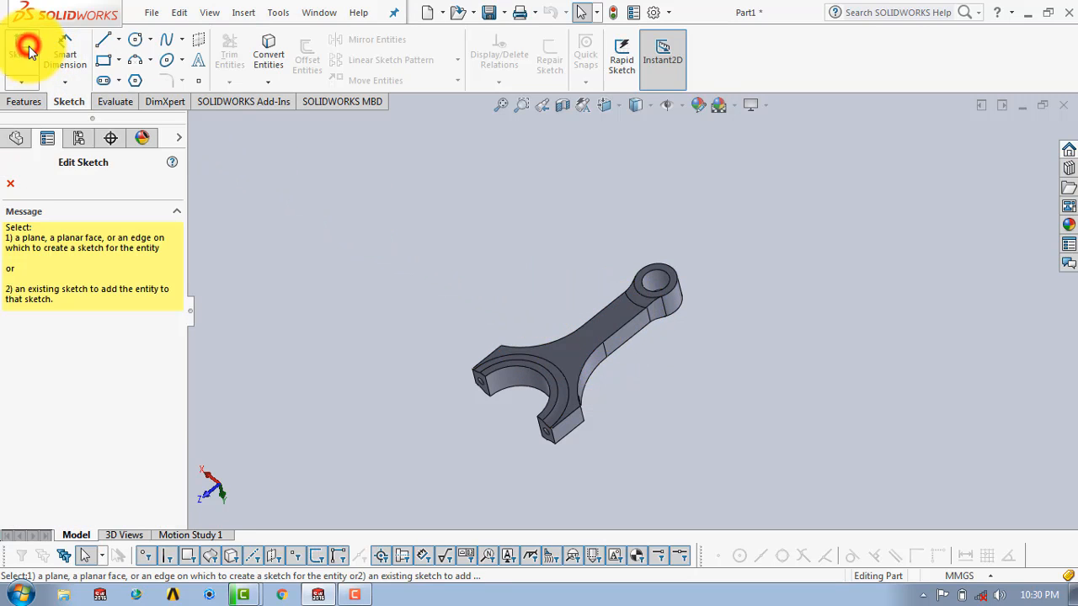
click(588, 346)
key(space)
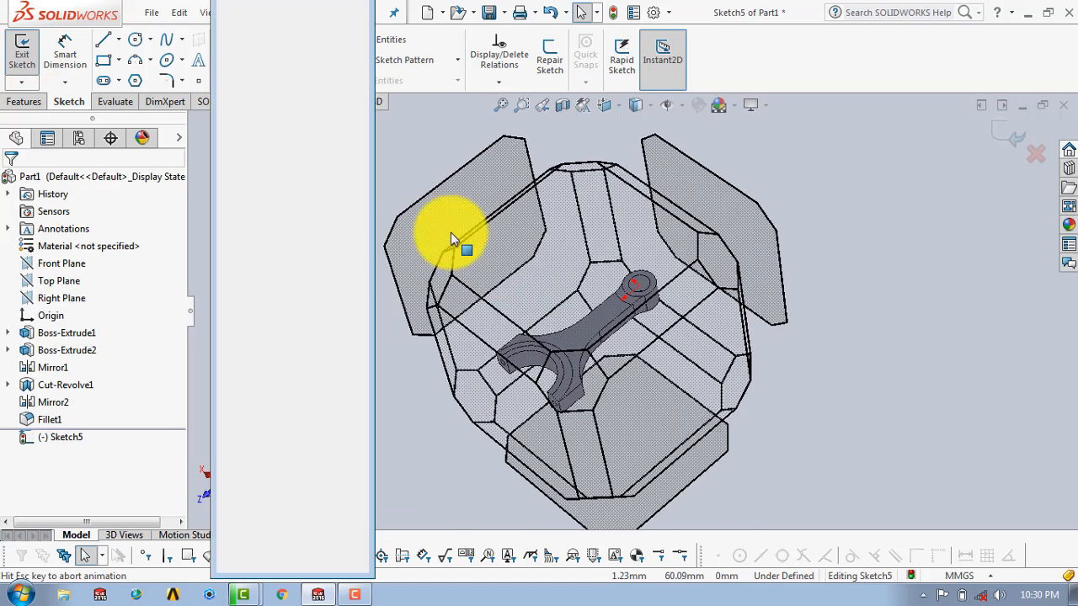
click(359, 70)
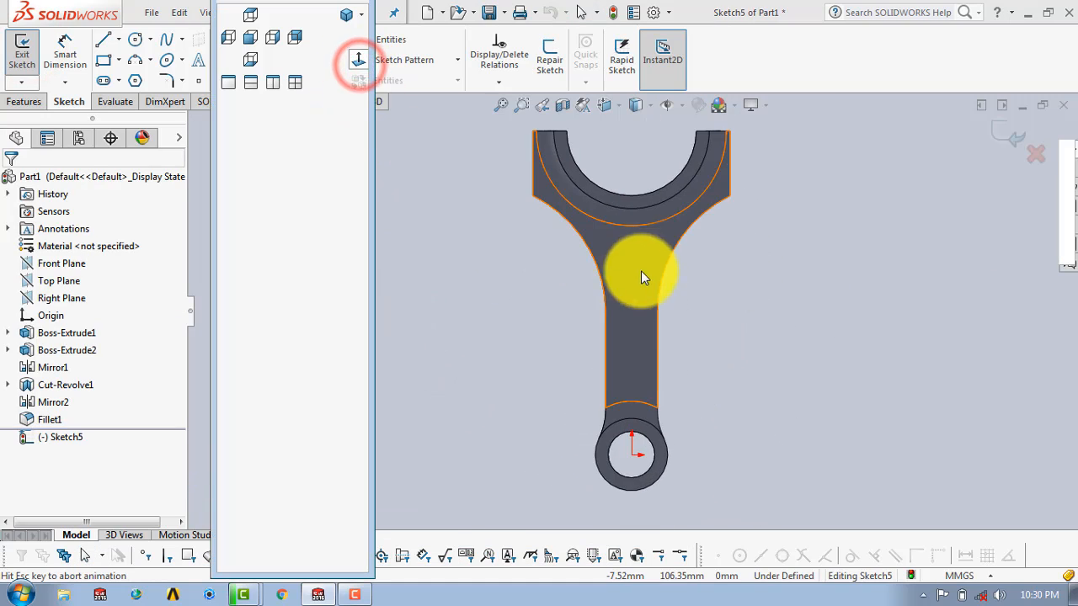
- Sketch two circles on the shank's centre axis, about 16 mm in diameter near the large end and about 15 mm near the small end
click(134, 39)
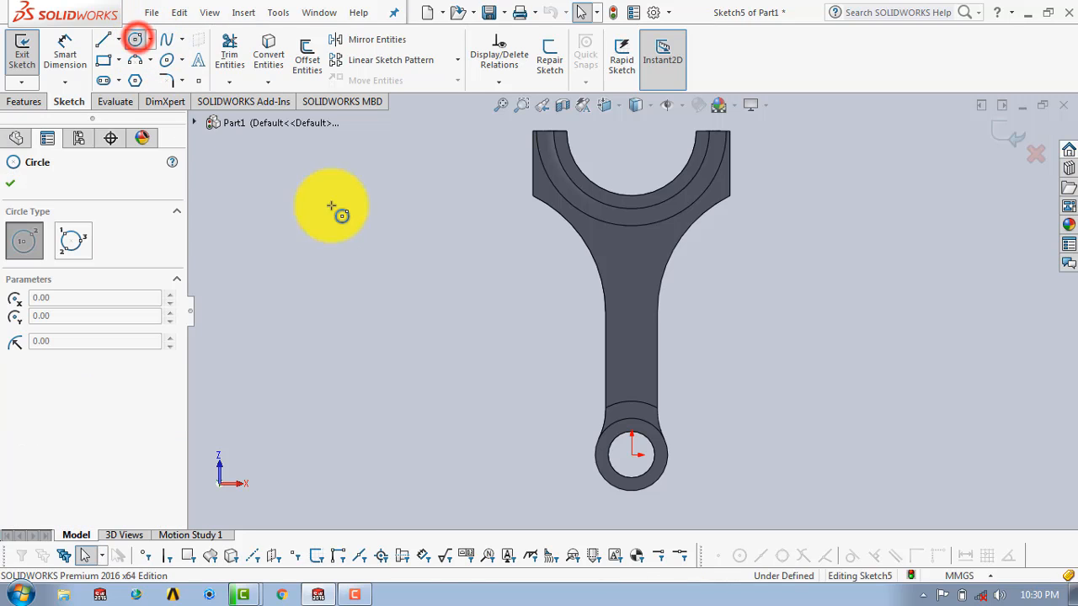
click(631, 246)
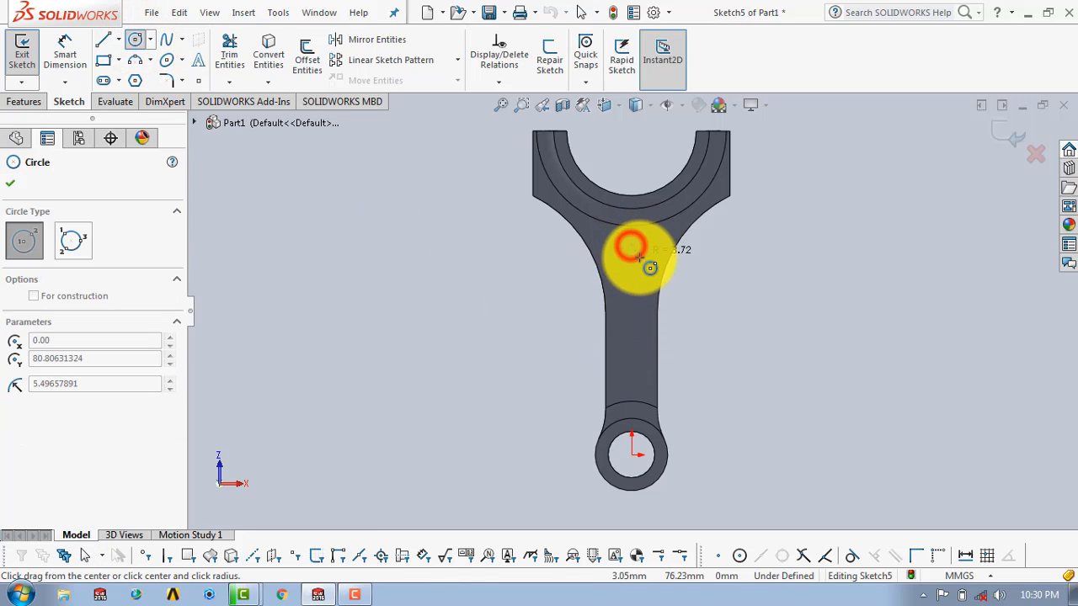
click(644, 264)
click(630, 372)
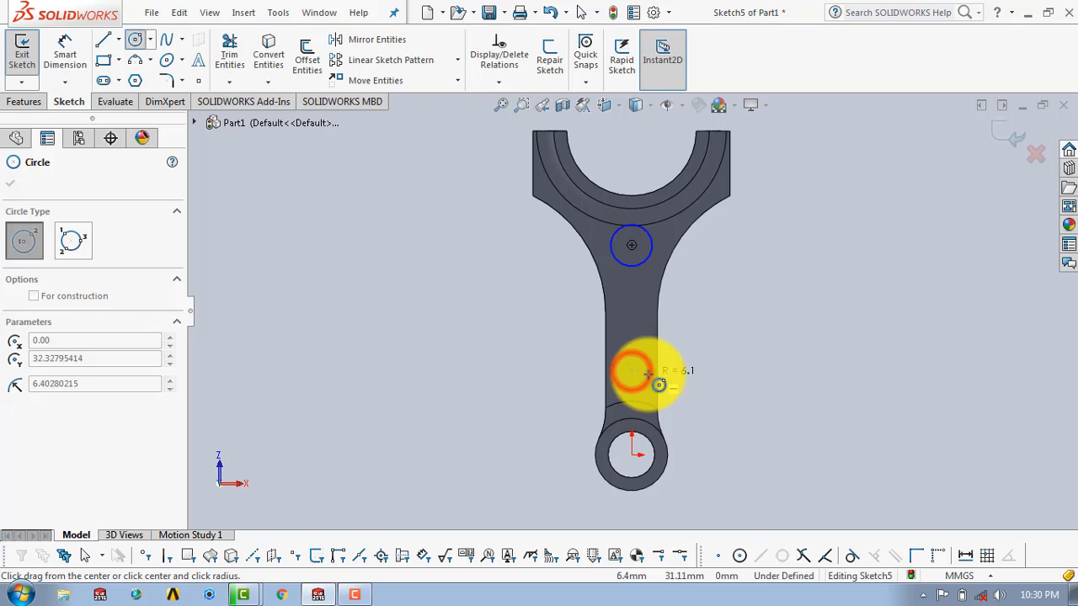
click(645, 383)
key(Escape)
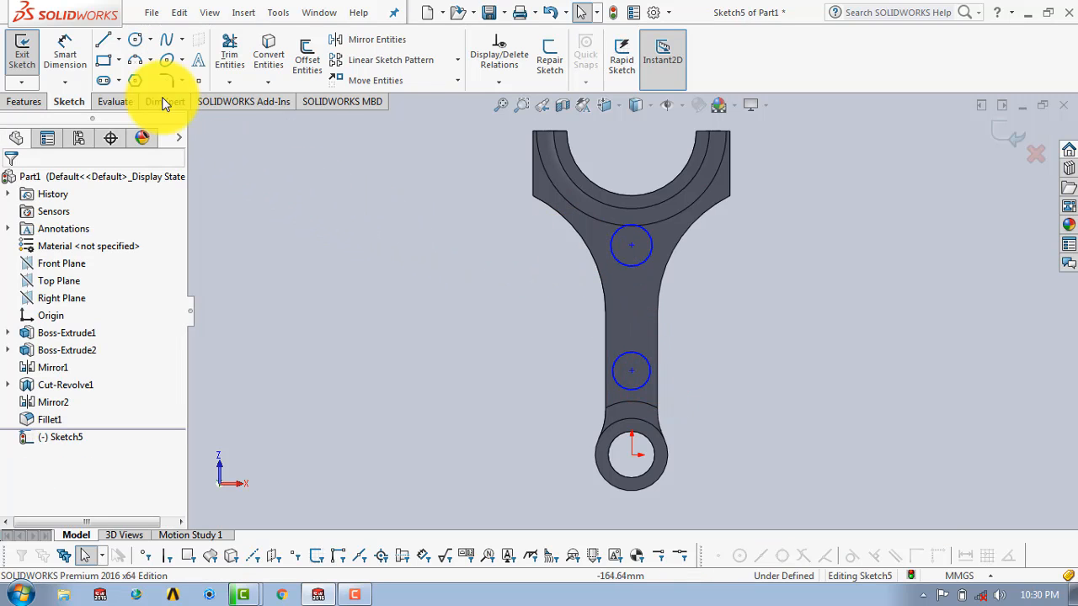
- Dimension both circles on the shank at 10 mm diameter
click(65, 52)
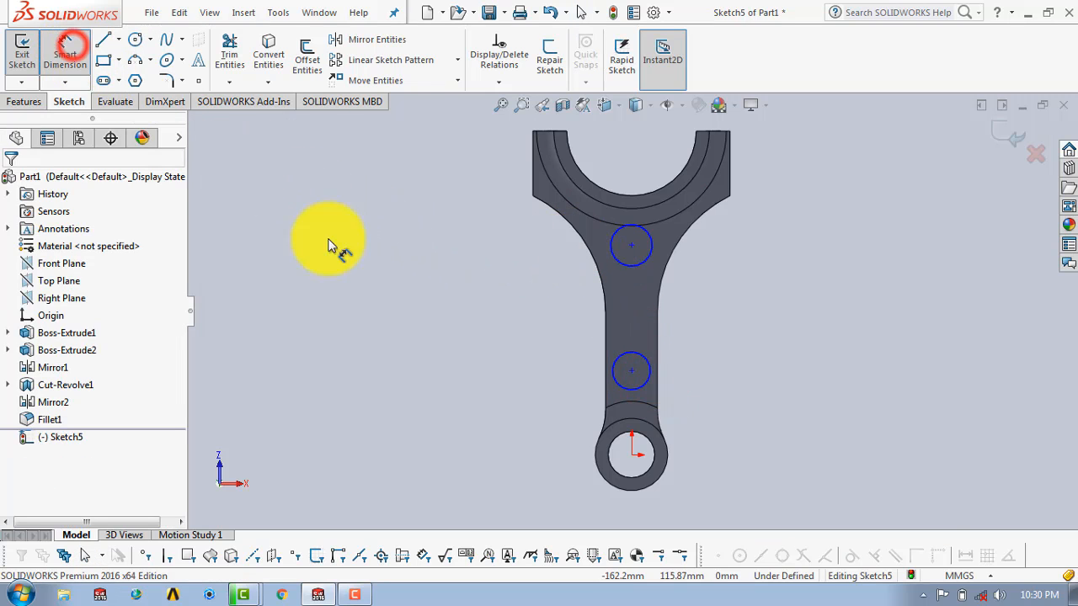
click(646, 262)
click(716, 286)
text(10)
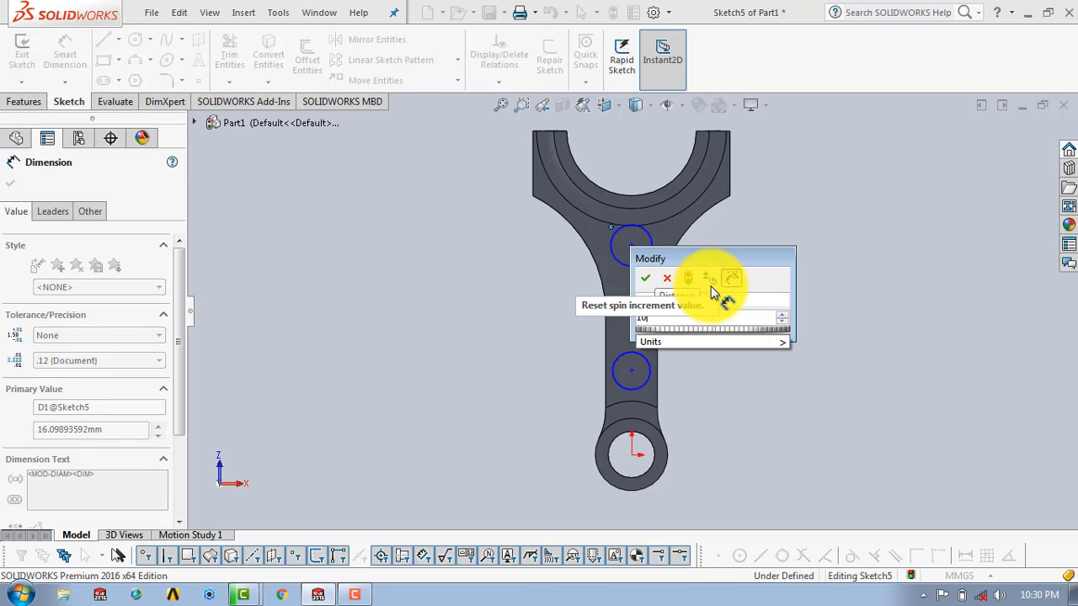
key(Return)
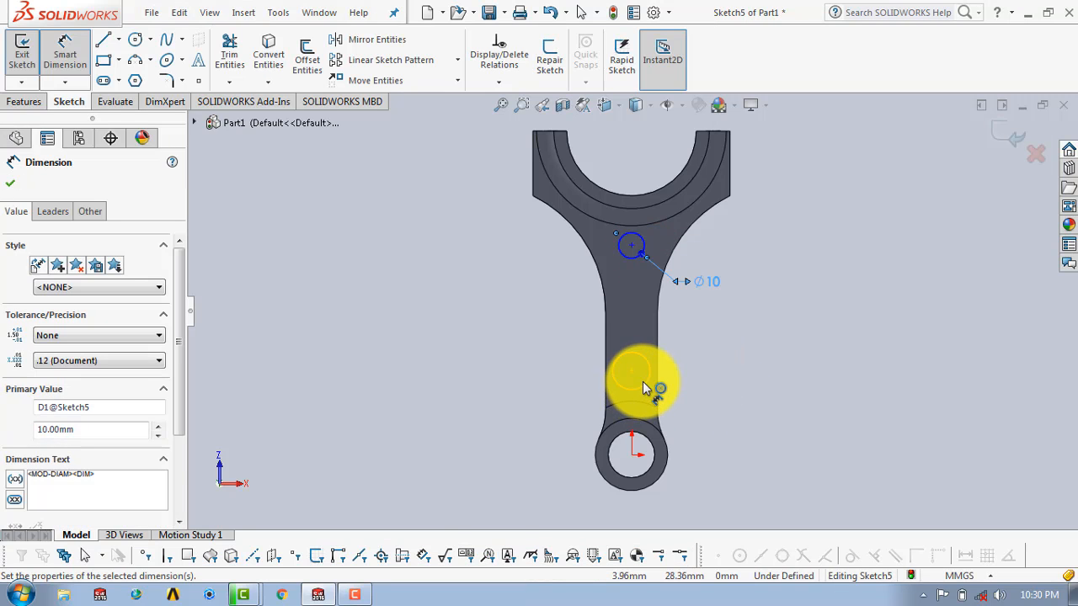
click(643, 382)
click(698, 385)
text(10)
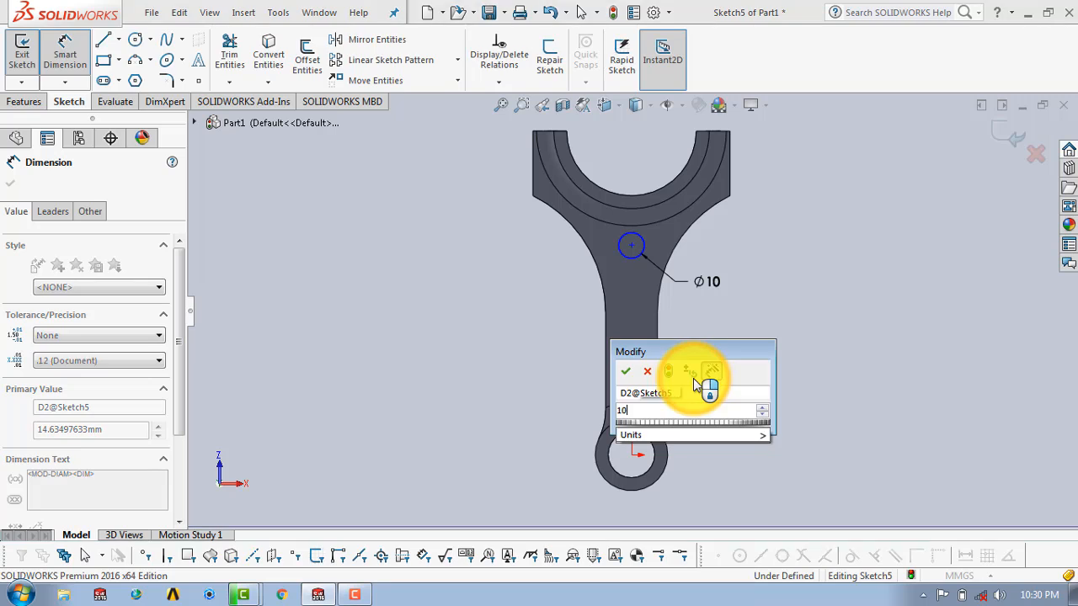
key(Return)
key(Escape)
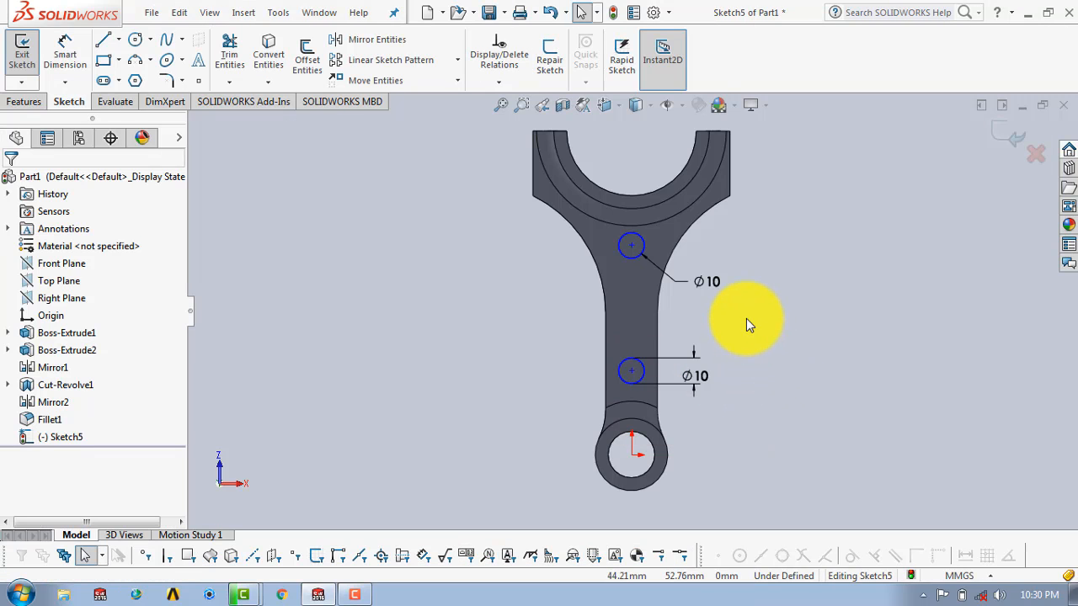
- Dimension the distance between the two circle centres at 55 mm
key(f)
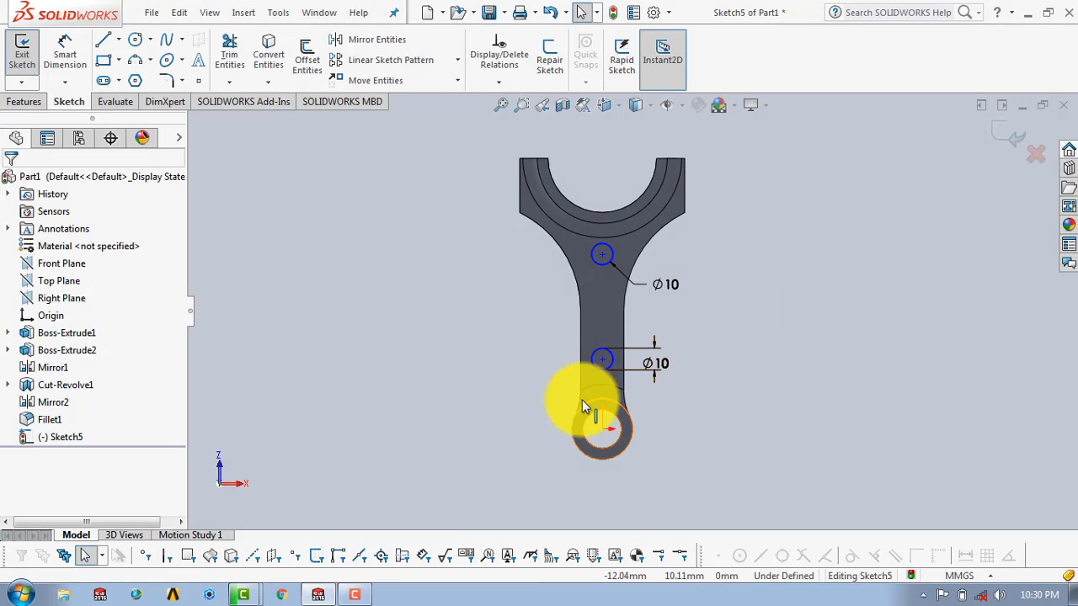
click(602, 255)
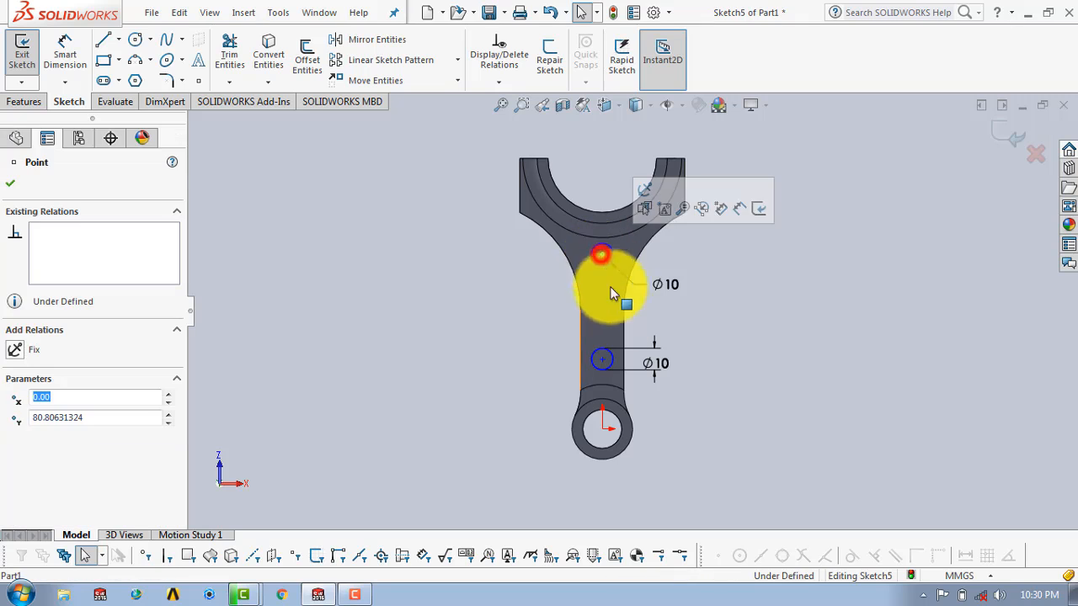
click(604, 358)
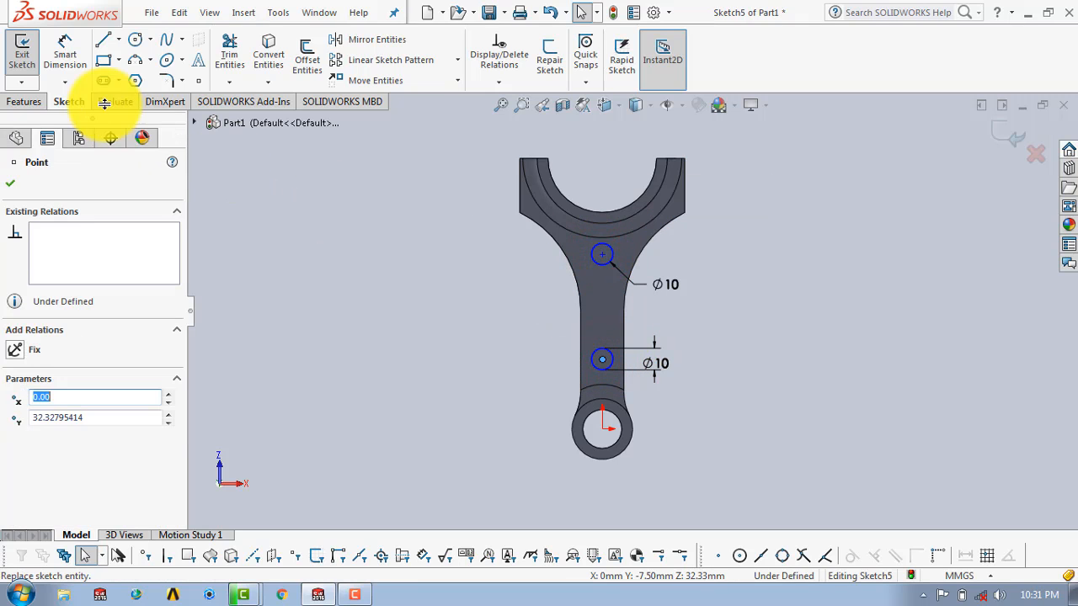
click(64, 53)
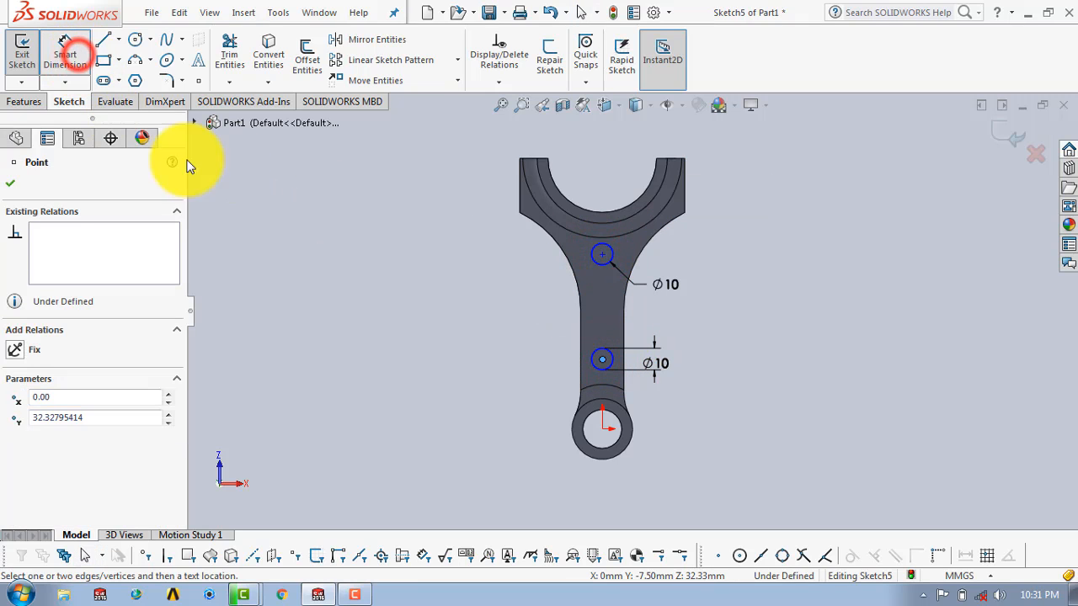
click(601, 254)
click(712, 302)
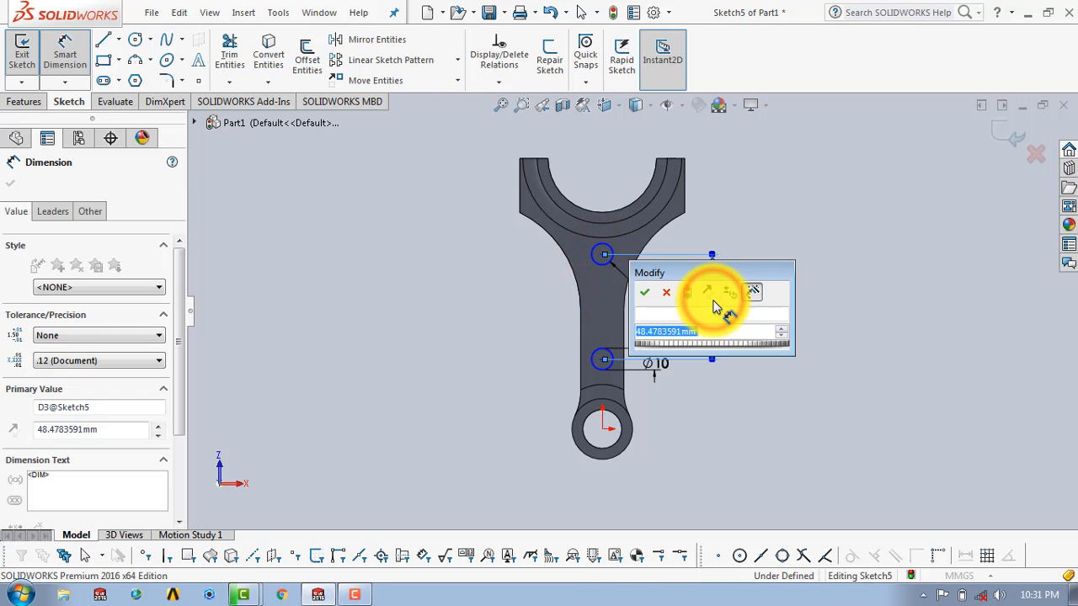
text(55)
key(Return)
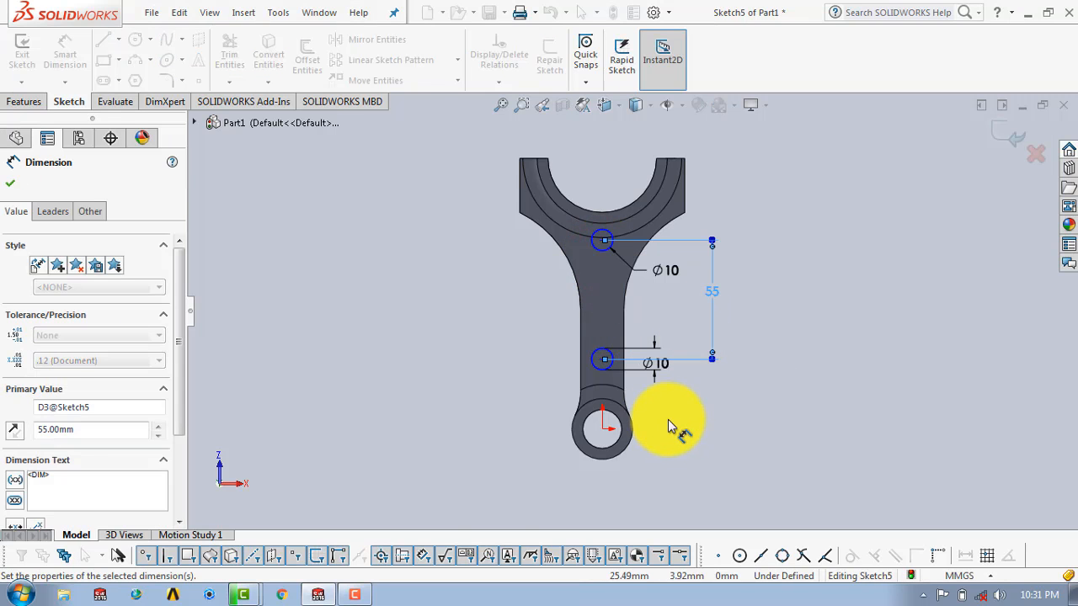
click(668, 420)
- Dimension the distance from the origin to the centre of the circle nearer the small end at 25 mm
click(603, 359)
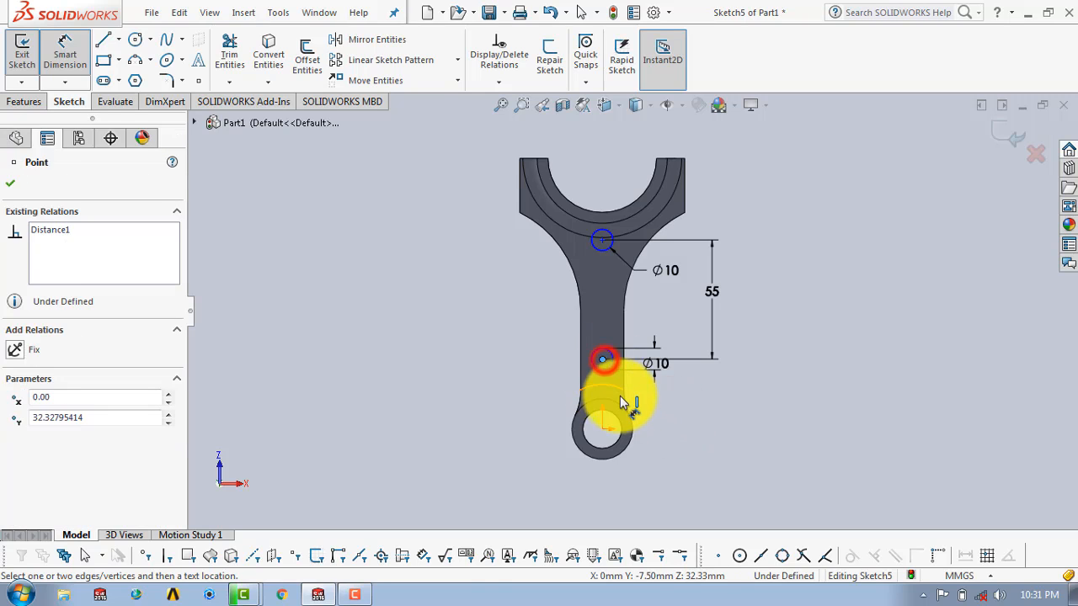
click(603, 428)
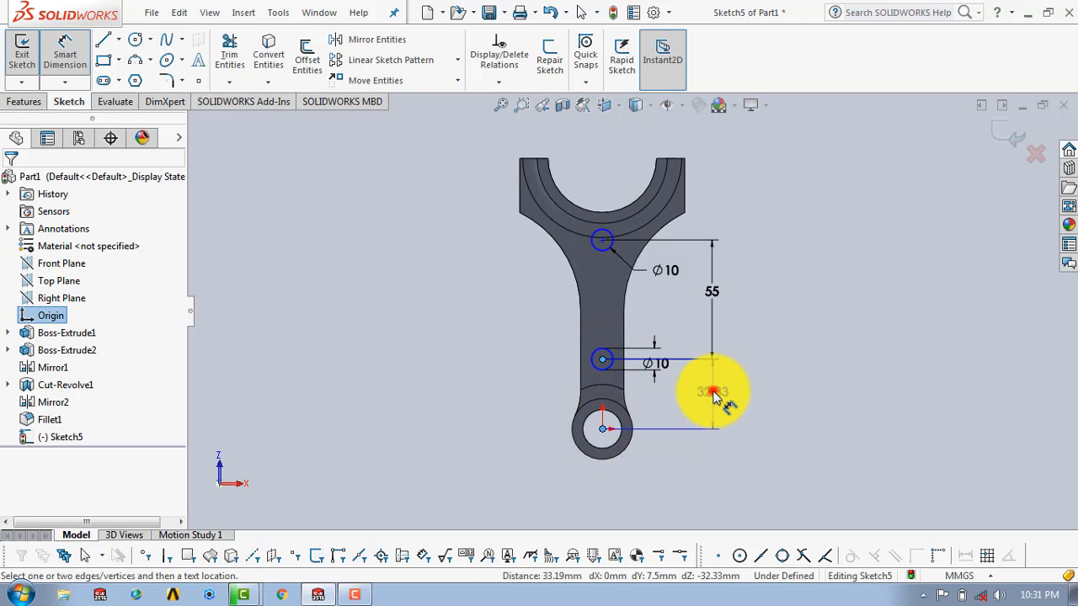
click(712, 395)
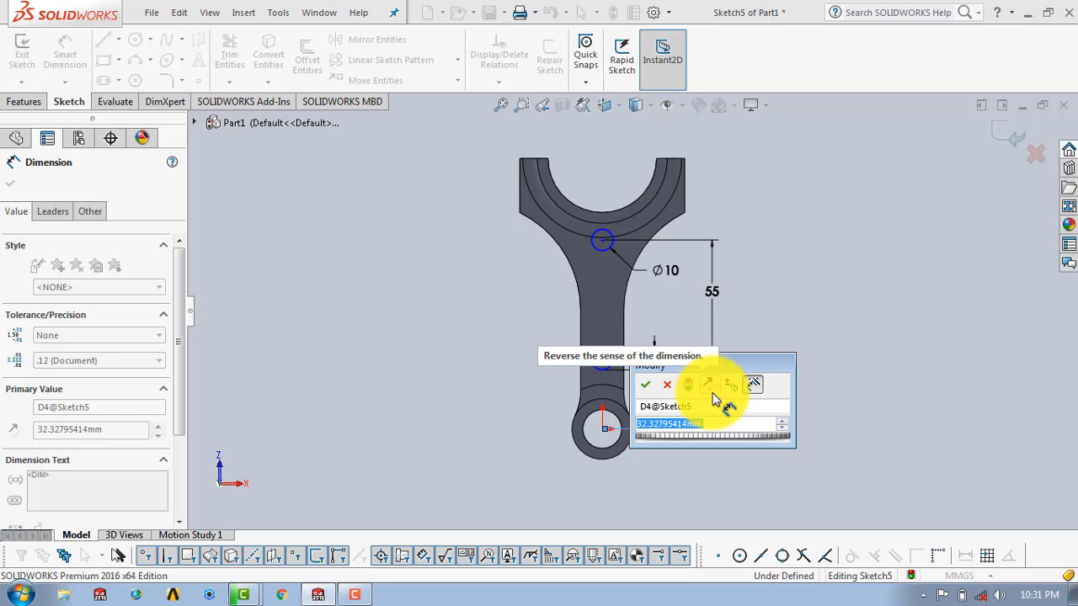
text(25)
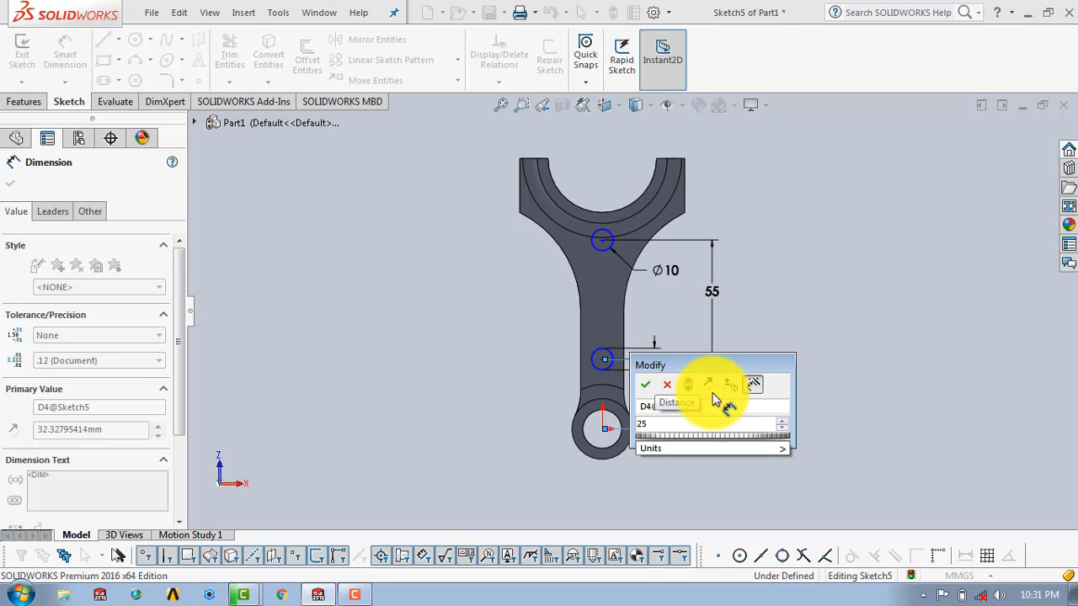
key(Return)
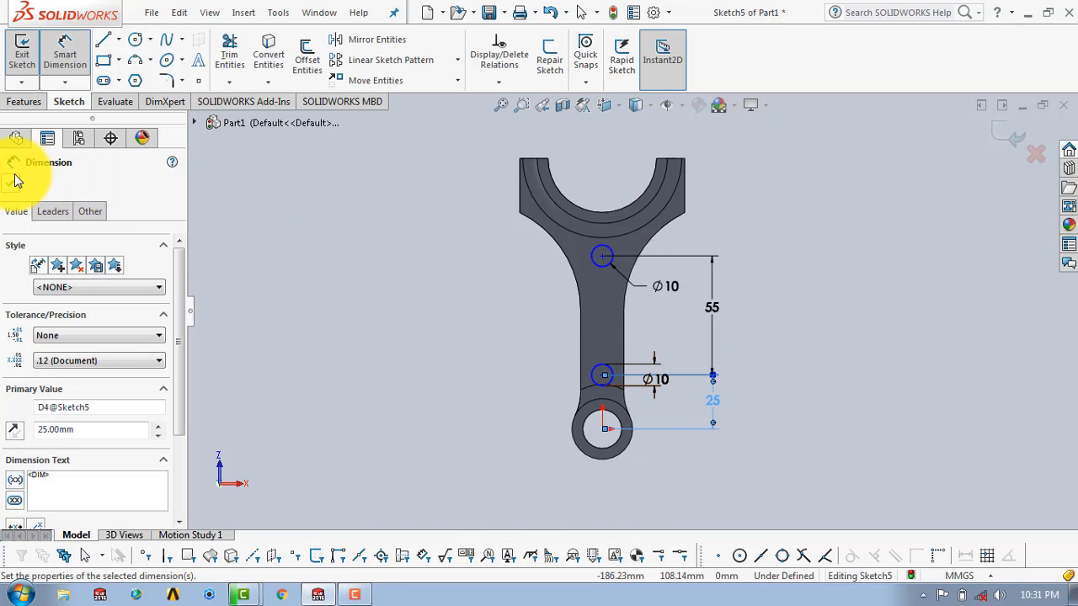
click(15, 181)
- Start the Line tool in the sketch containing the two circles
click(102, 37)
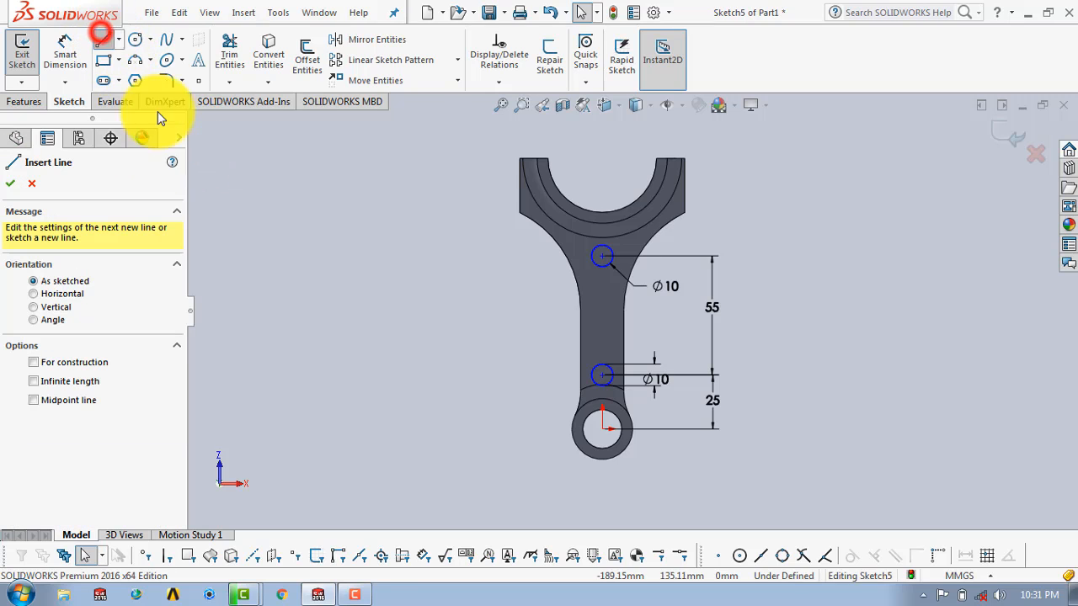
- Sketch two vertical lines about 77 mm long, one on each side of the two 10 mm circles on the shank
click(618, 230)
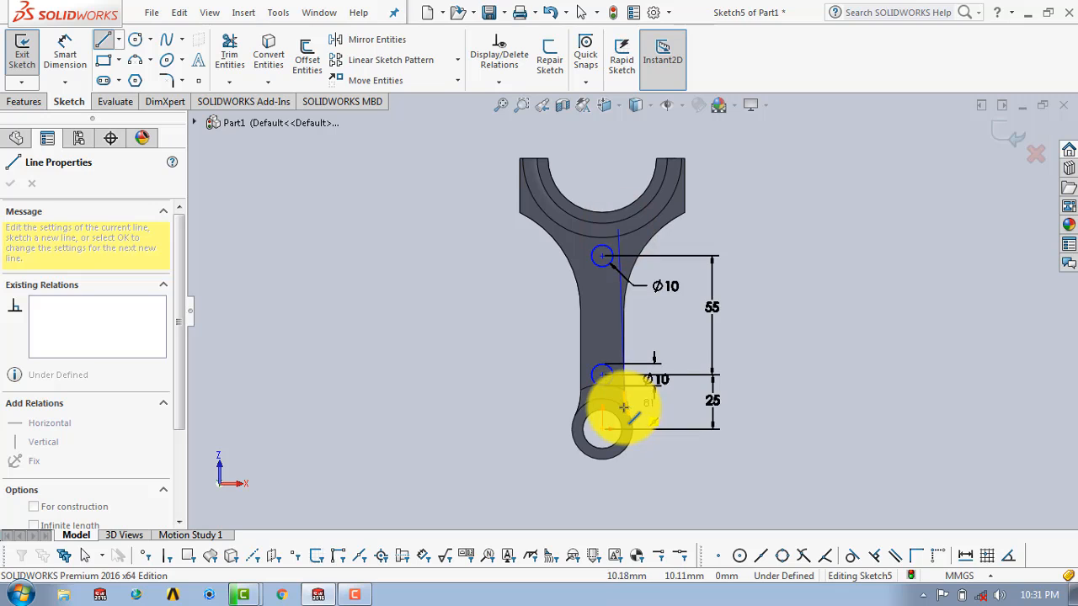
click(618, 396)
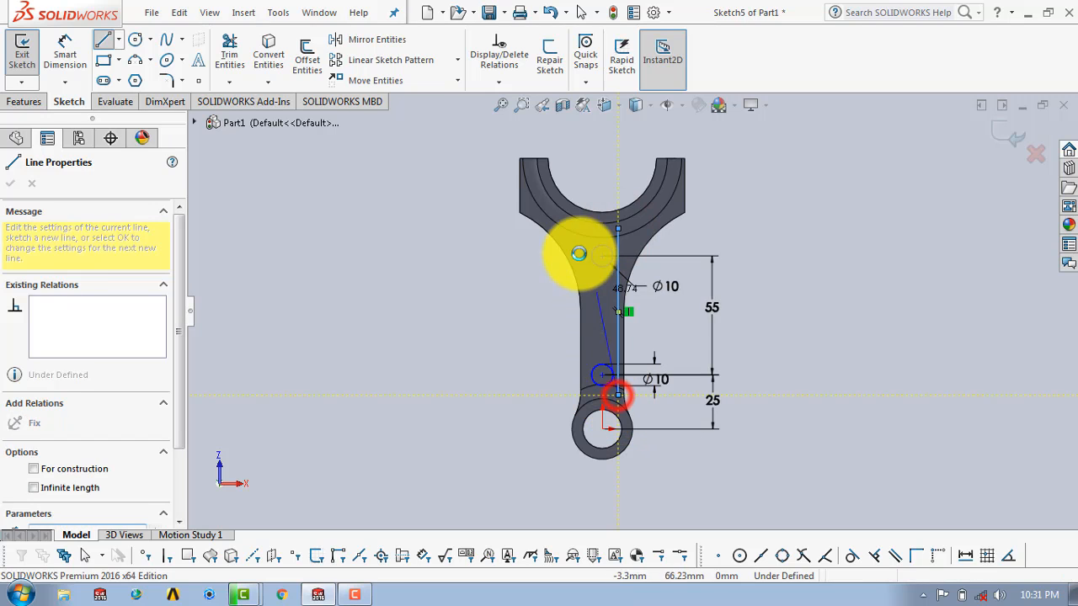
key(Escape)
click(101, 44)
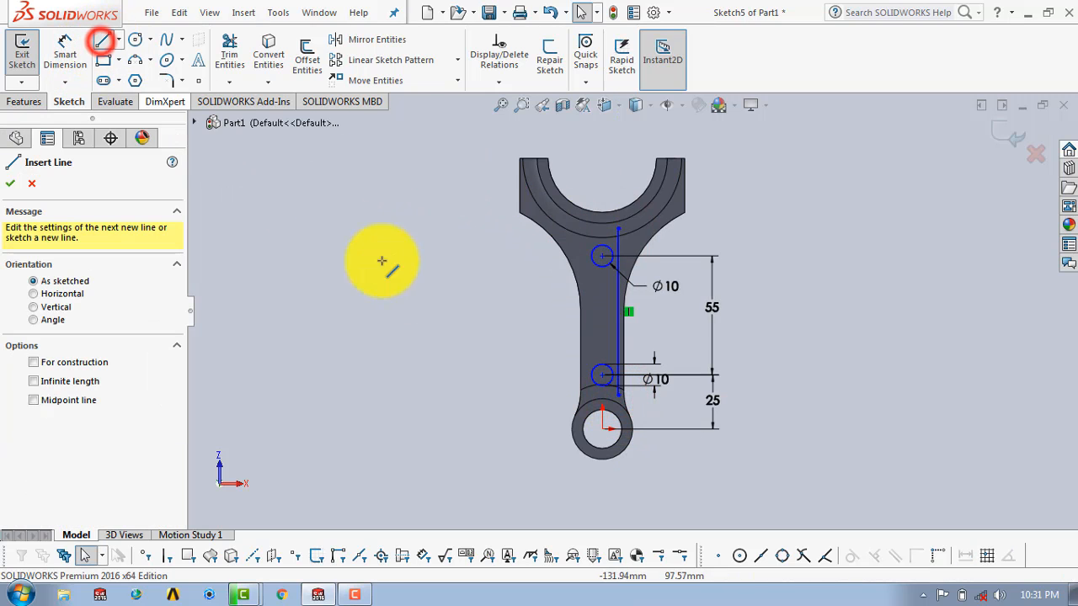
click(584, 227)
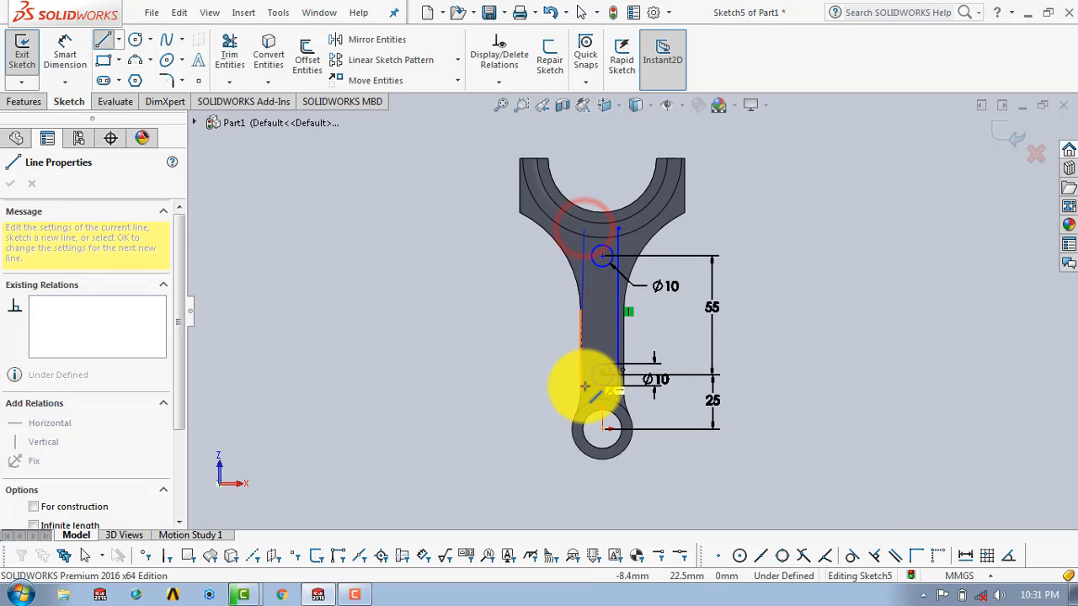
key(Escape)
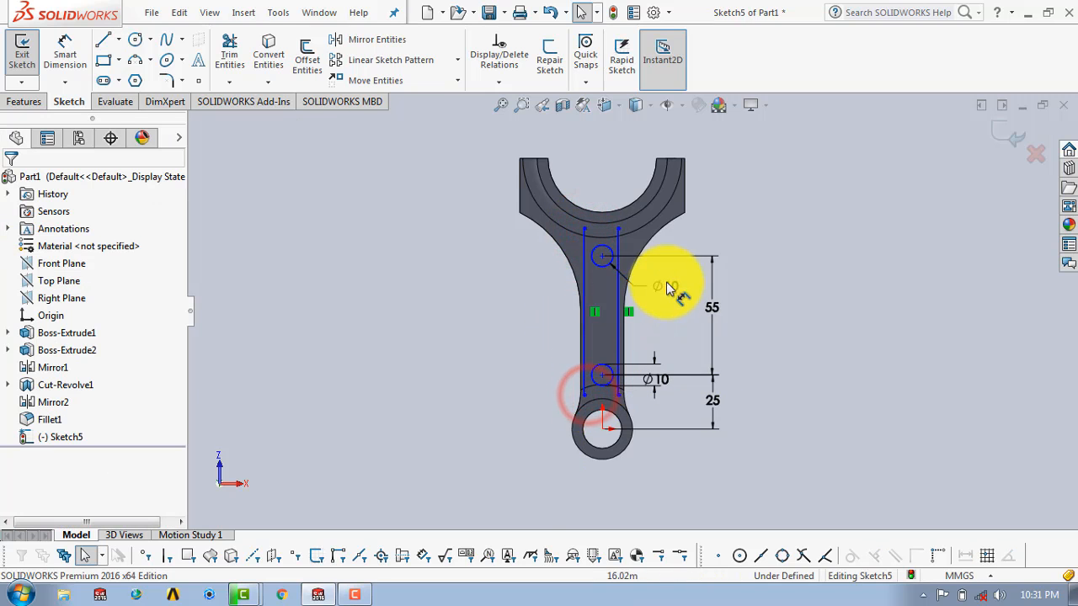
- Make the right vertical line tangent to the upper 10 mm circle
scroll(649, 265, down, 5)
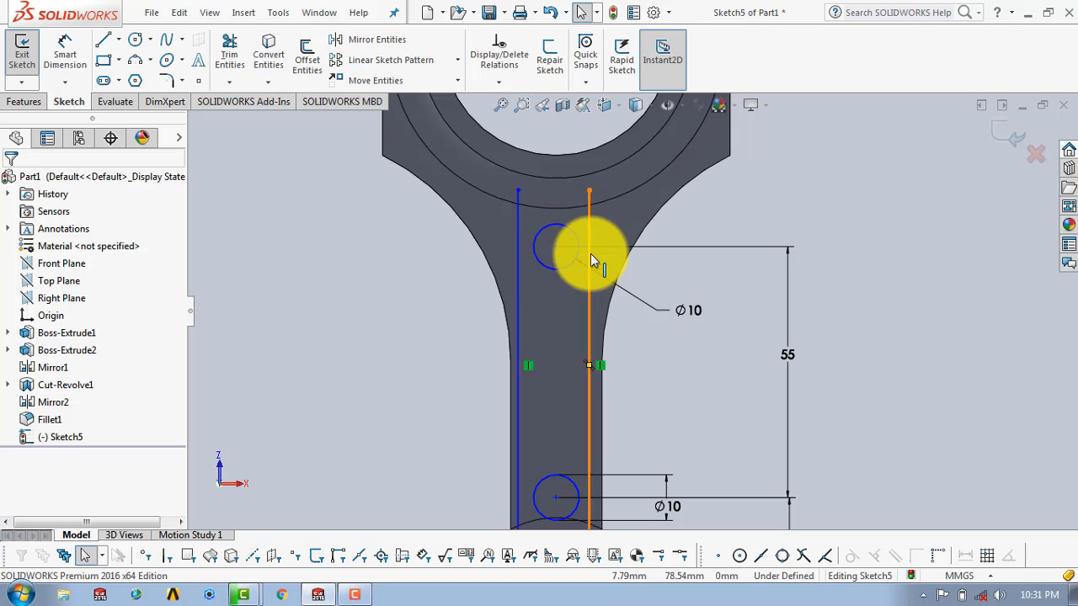
click(590, 253)
click(577, 256)
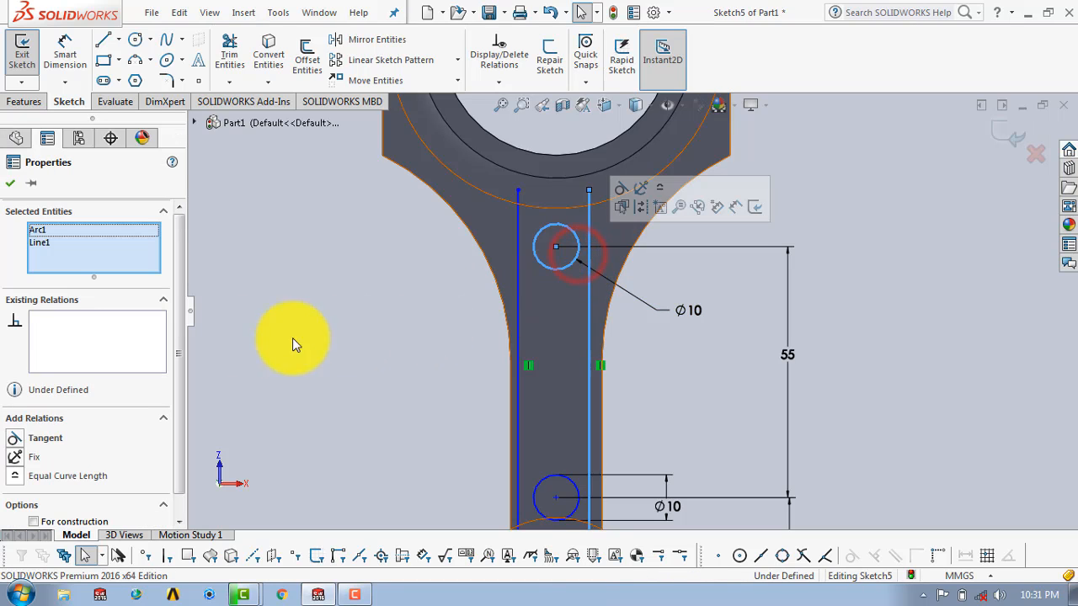
click(19, 439)
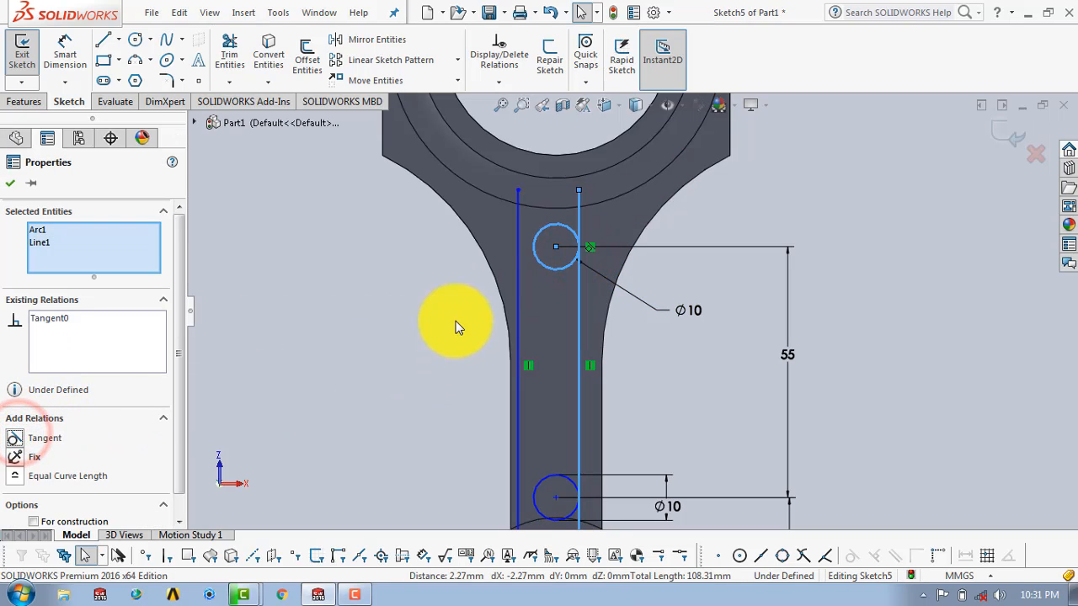
click(10, 184)
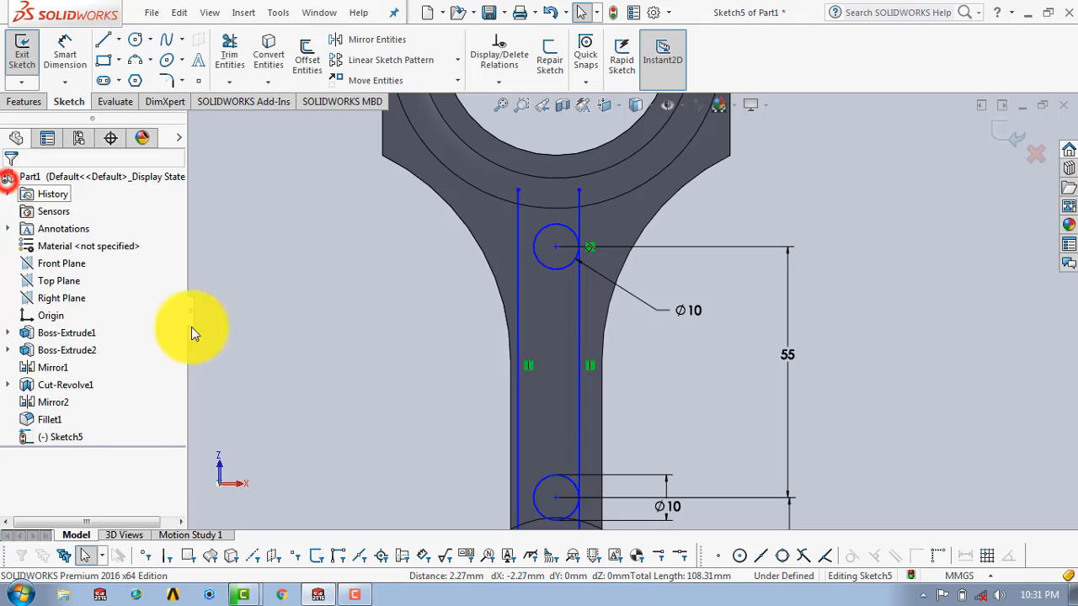
- Make the left vertical line tangent to the upper 10 mm circle
click(517, 260)
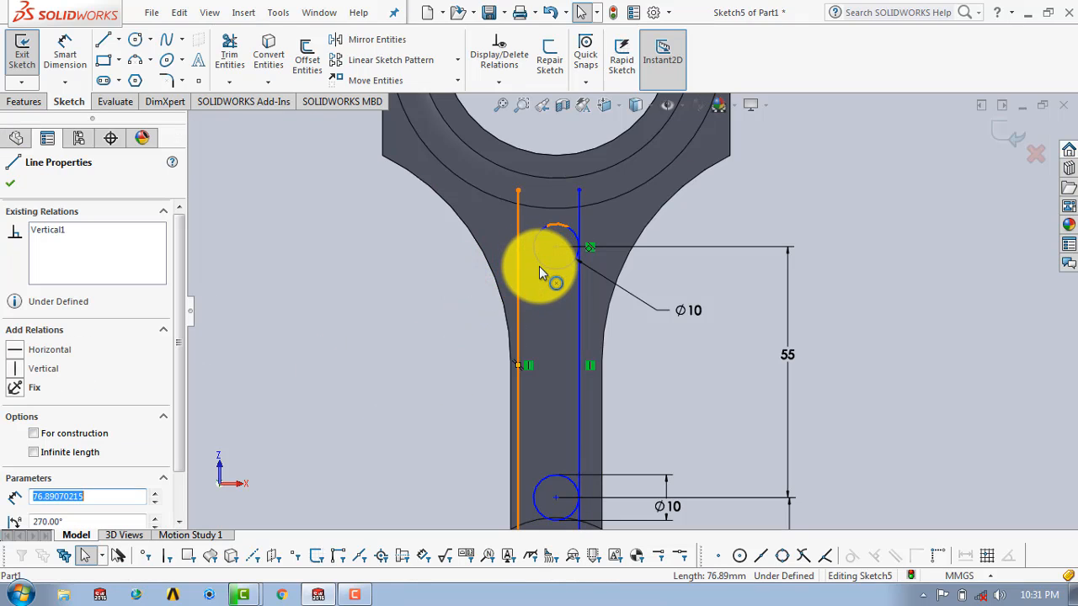
ctrl+click(538, 263)
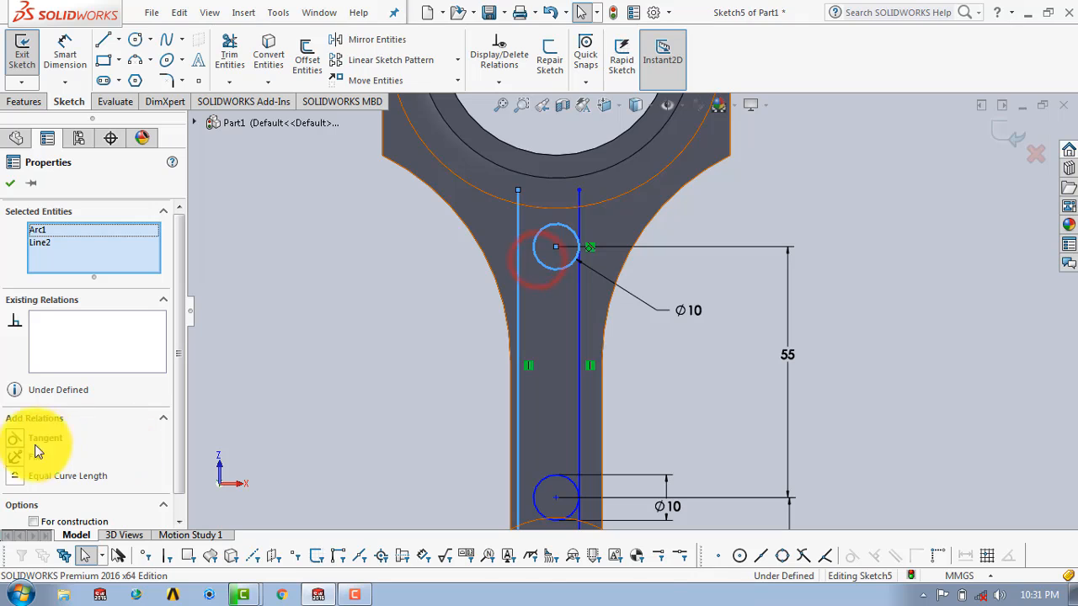
click(15, 438)
click(10, 183)
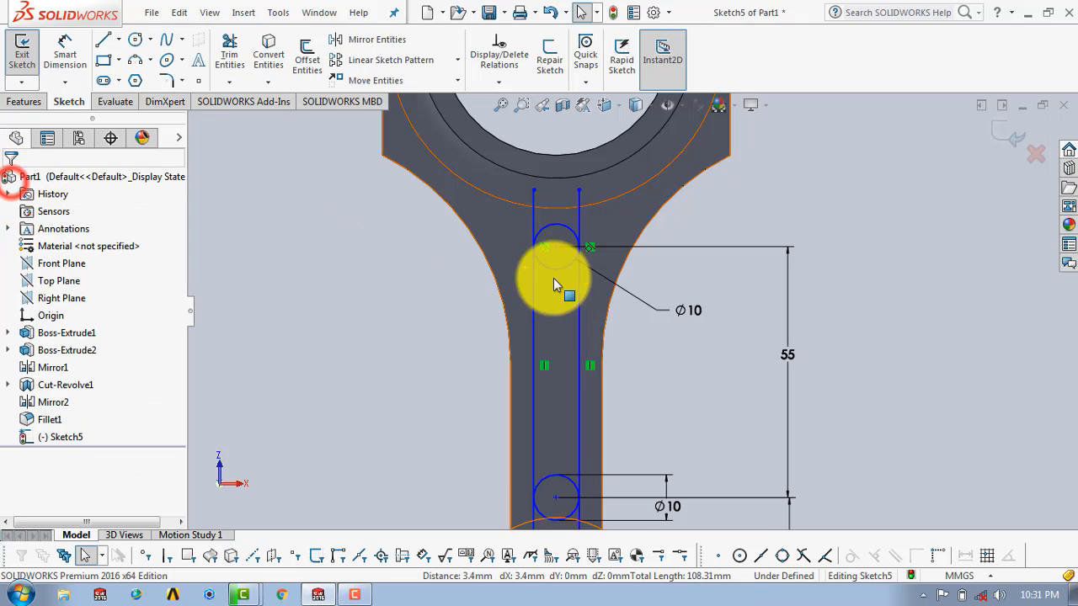
- Power trim the line ends above the upper circle and the circle's inner half
scroll(578, 328, up, 3)
scroll(589, 386, down, 2)
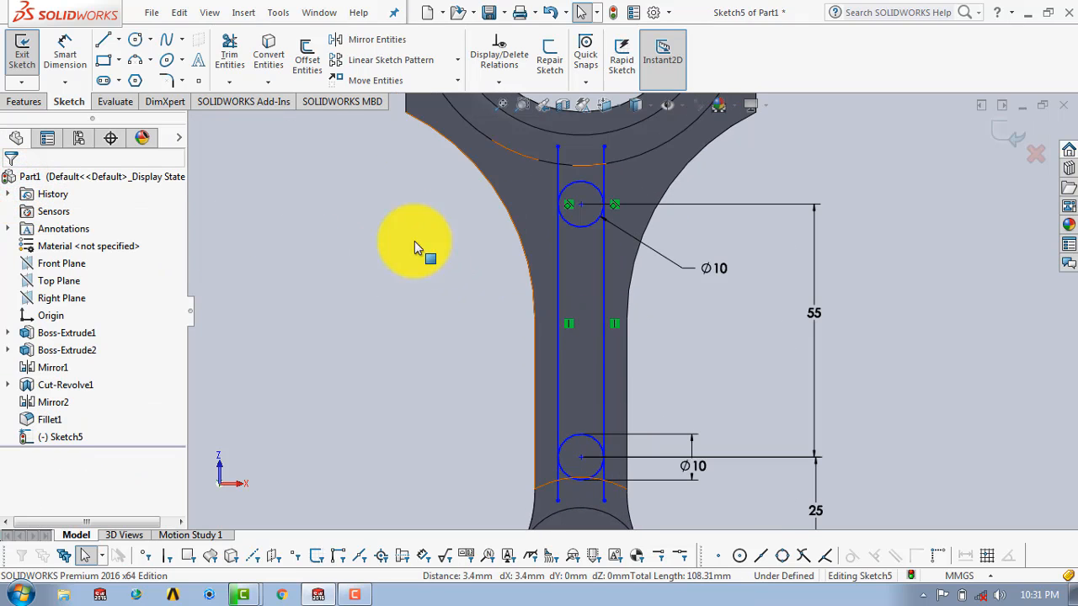
click(232, 52)
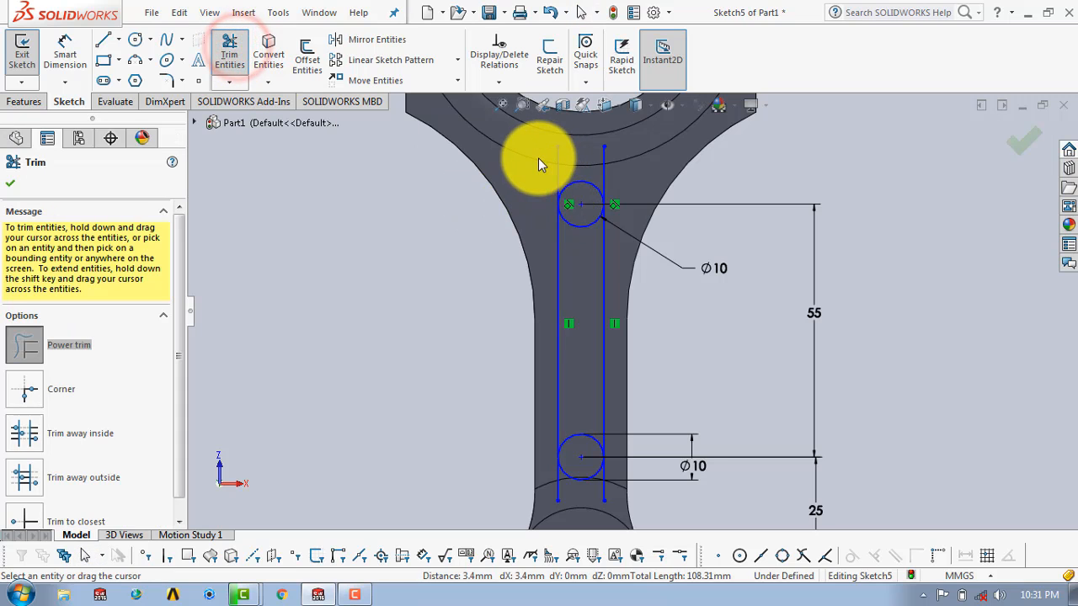
mouse_move(538, 158)
mouse_down()
mouse_move(618, 161)
mouse_move(598, 240)
mouse_move(578, 226)
mouse_up()
scroll(593, 235, down, 4)
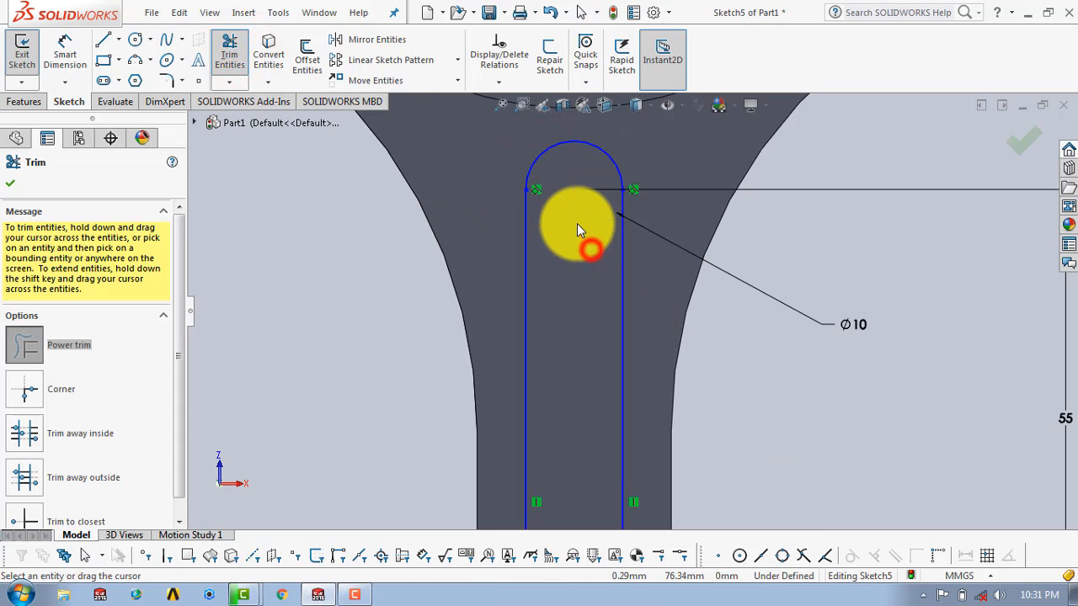
- Trim the line ends and the inner half of the lower circle to close the slot outline, and exit the sketch
scroll(578, 226, up, 5)
scroll(592, 481, down, 2)
mouse_move(618, 458)
mouse_down()
mouse_move(606, 385)
mouse_move(626, 457)
mouse_move(565, 469)
mouse_move(615, 491)
mouse_move(612, 451)
mouse_up()
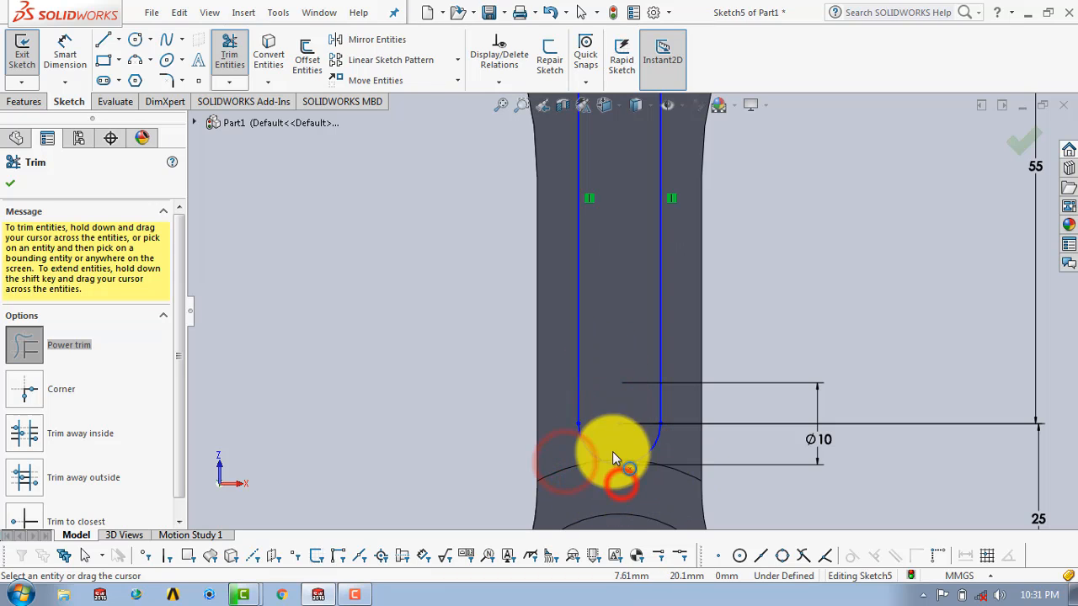
click(11, 187)
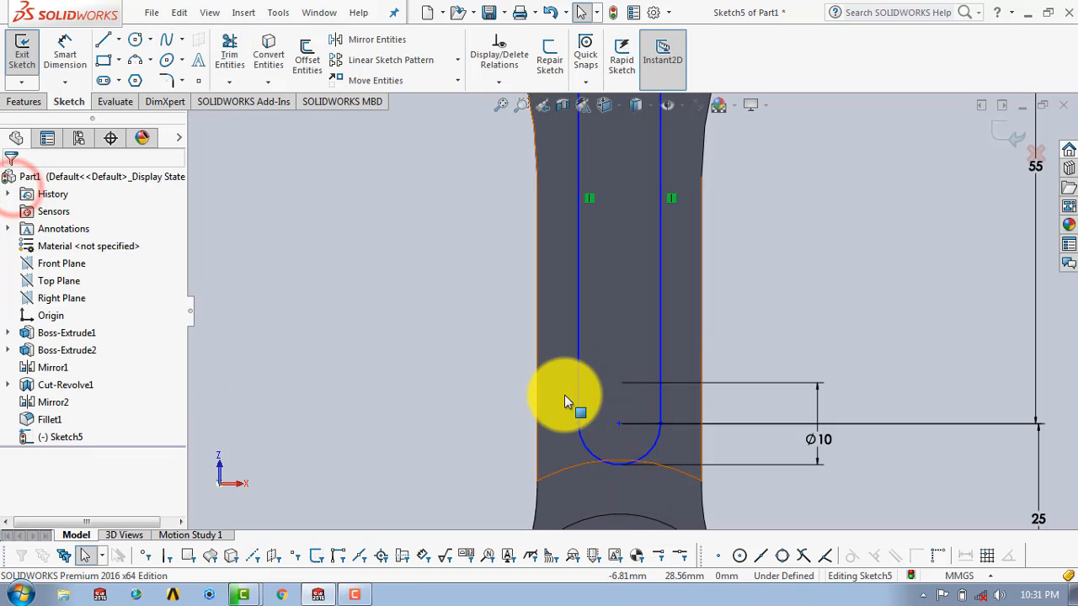
scroll(566, 398, up, 3)
click(1021, 145)
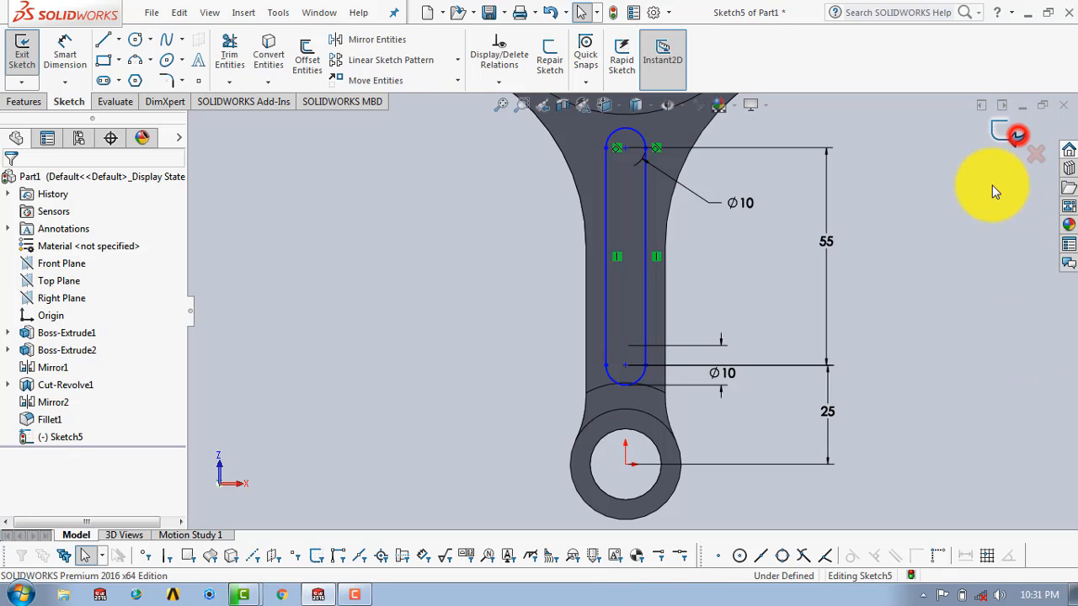
- Cut the slot profile into the shank with a blind Extruded Cut 5 mm deep
mouse_move(770, 310)
middle_down()
mouse_move(731, 268)
mouse_move(683, 284)
mouse_move(637, 373)
mouse_move(688, 430)
middle_up()
scroll(731, 268, up, 3)
scroll(704, 263, down, 4)
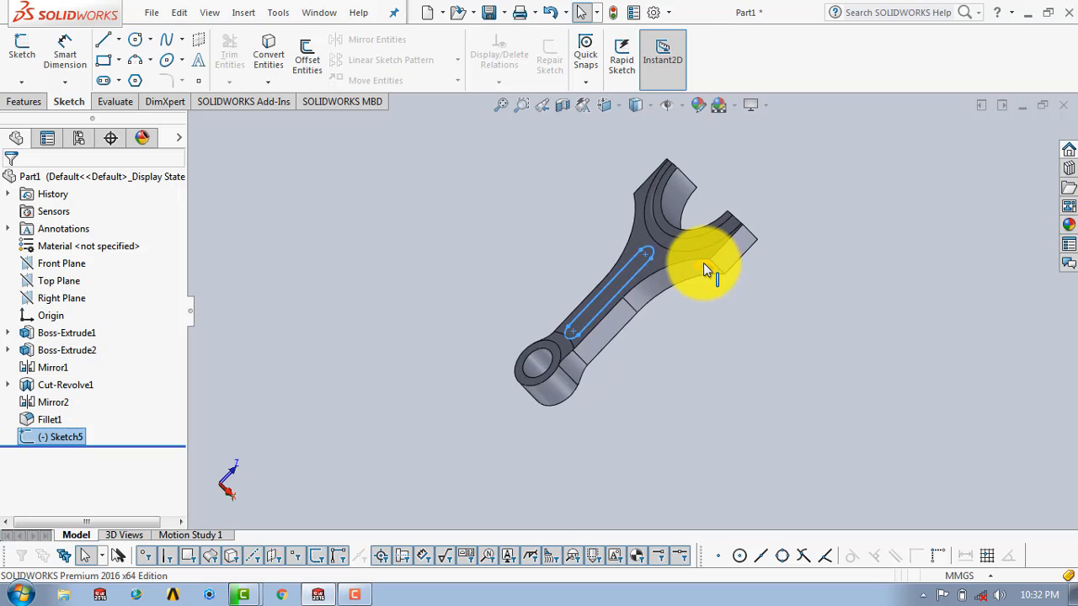
scroll(620, 266, down, 1)
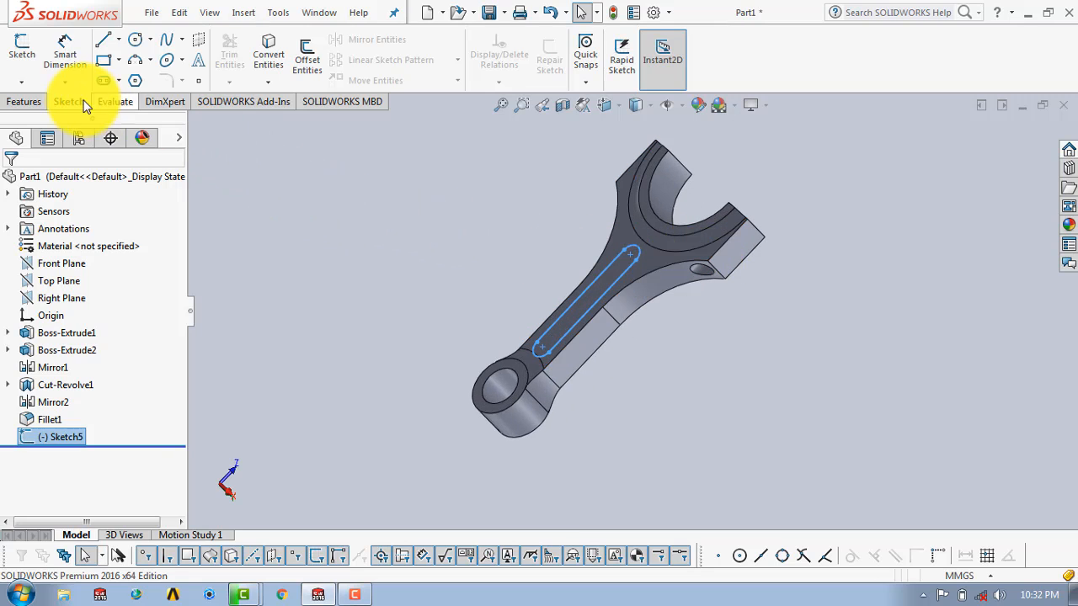
click(40, 101)
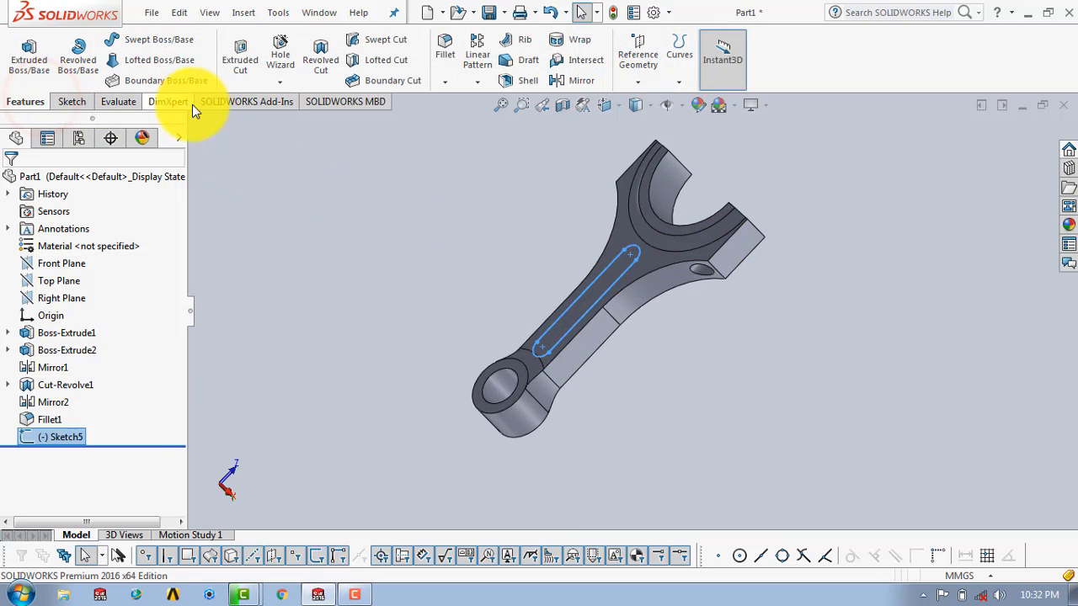
click(228, 59)
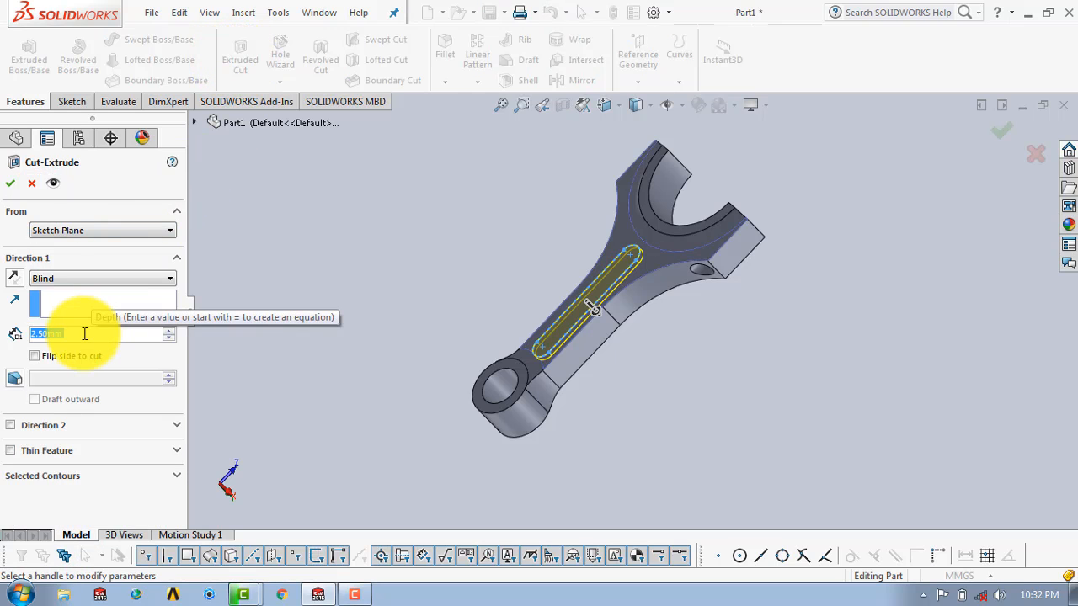
text(5)
key(Return)
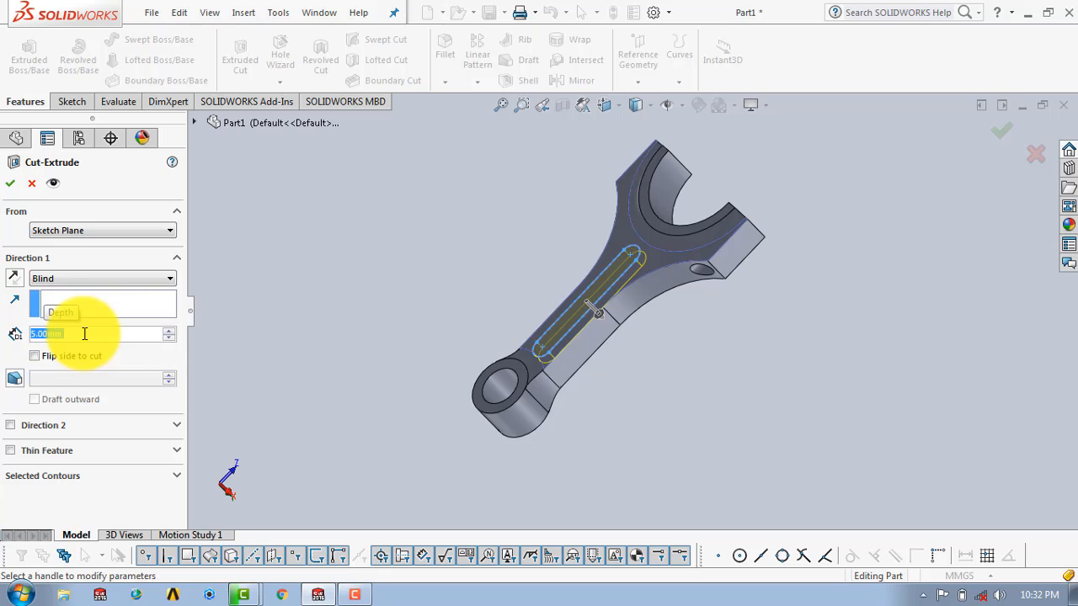
click(11, 182)
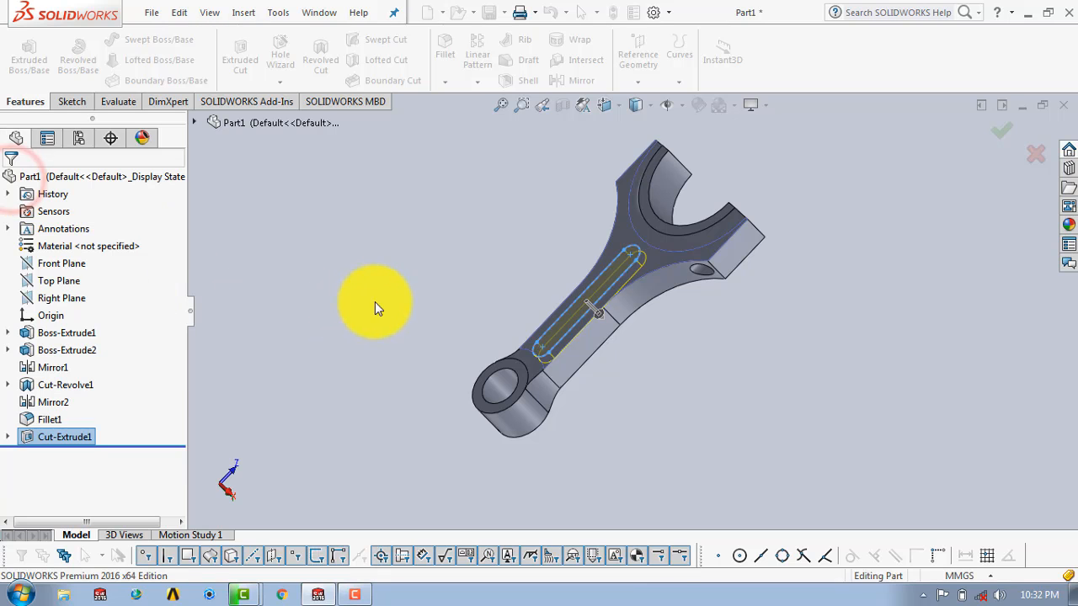
- Mirror the slot cut about the Top Plane to the opposite side of the rod
middle_drag(693, 383, 684, 360)
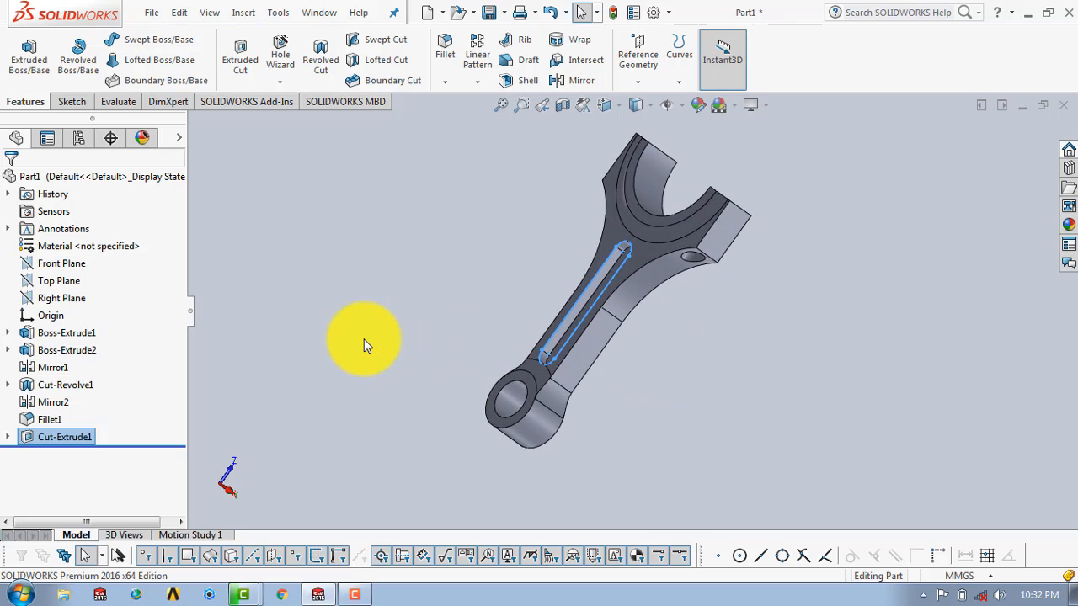
click(558, 81)
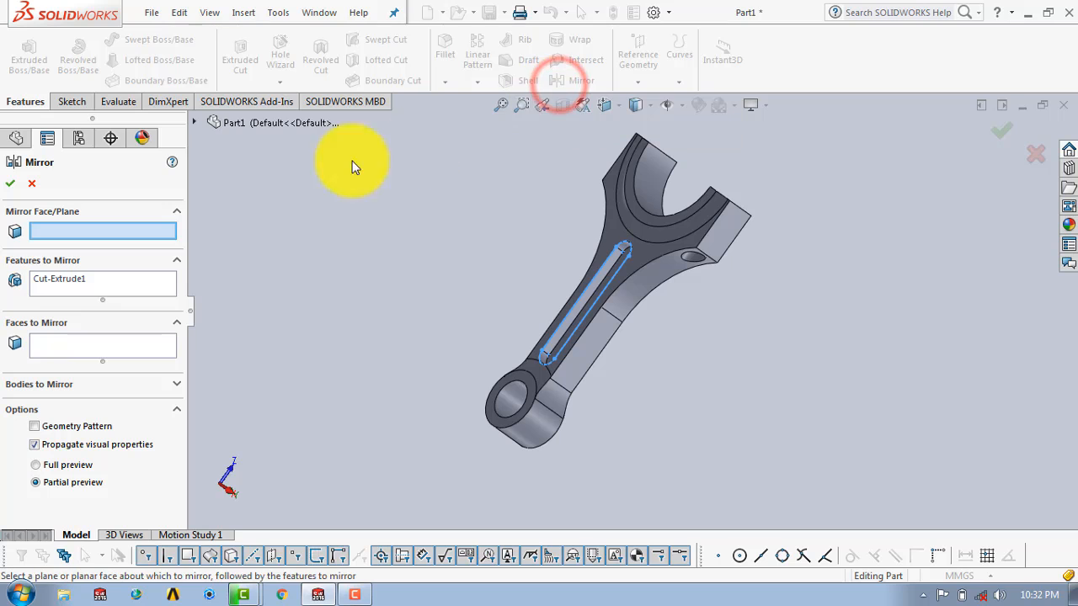
click(193, 123)
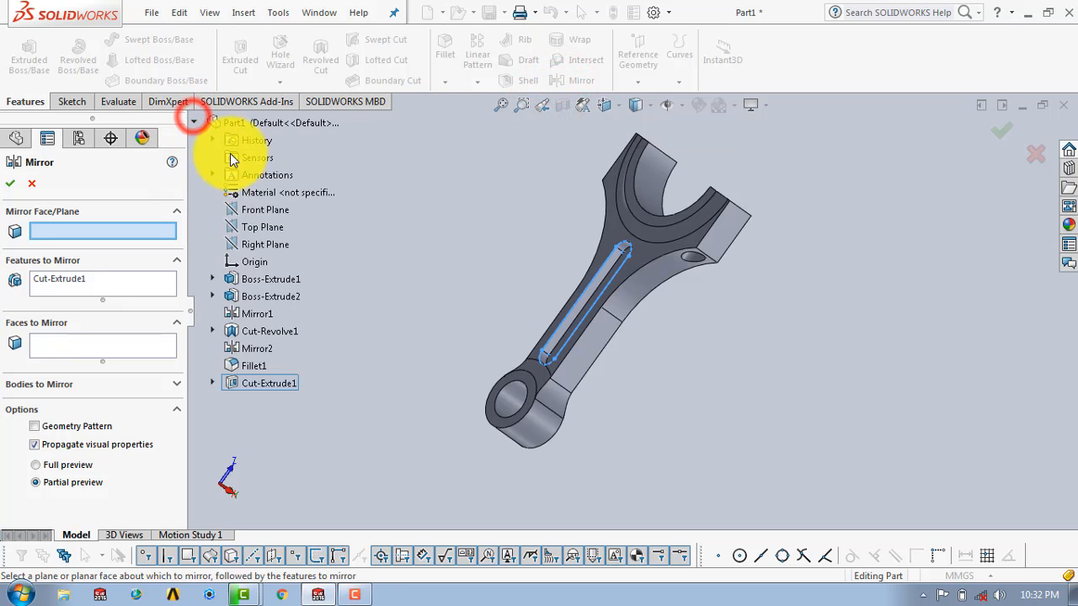
click(264, 228)
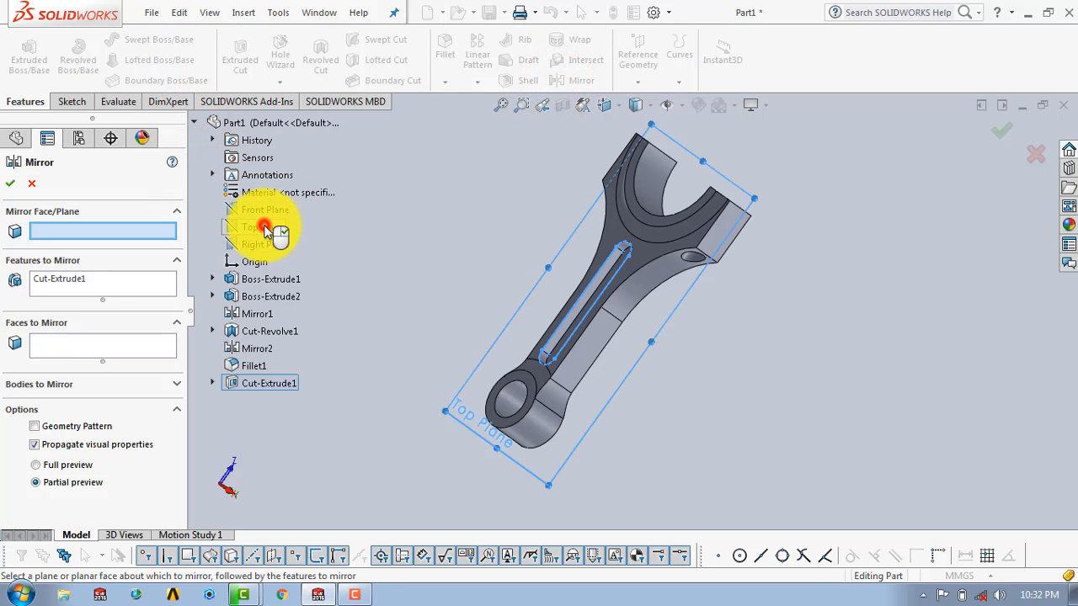
click(10, 183)
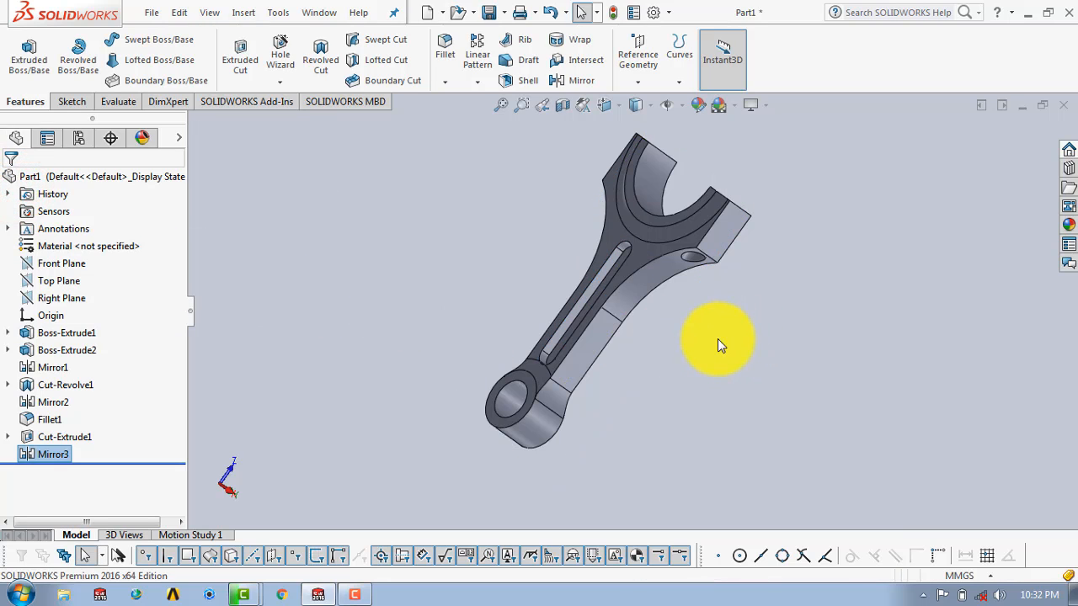
middle_drag(717, 344, 678, 308)
scroll(645, 264, down, 3)
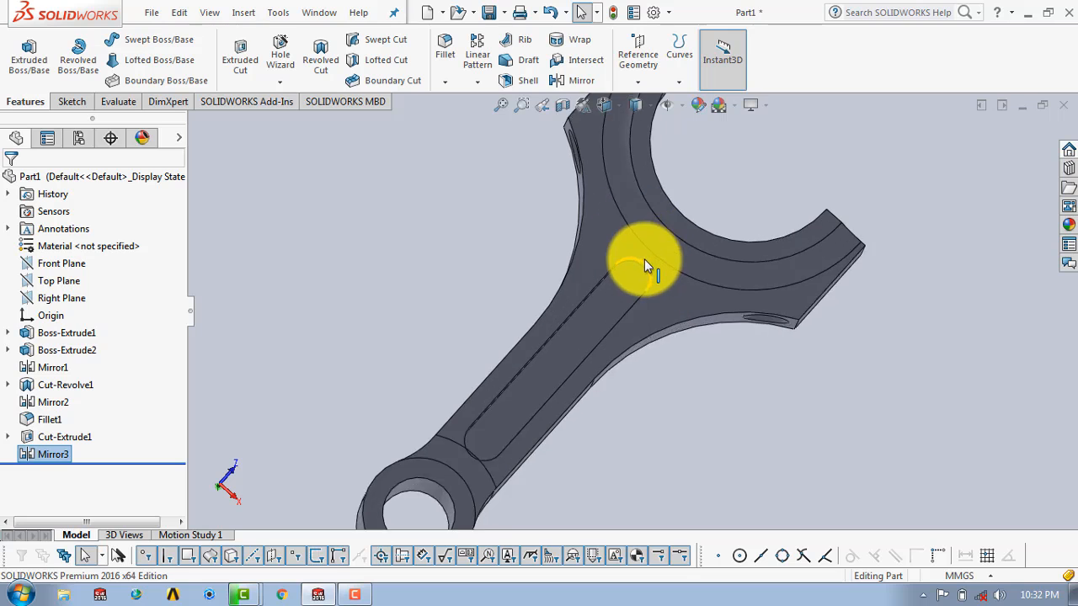
scroll(628, 284, up, 3)
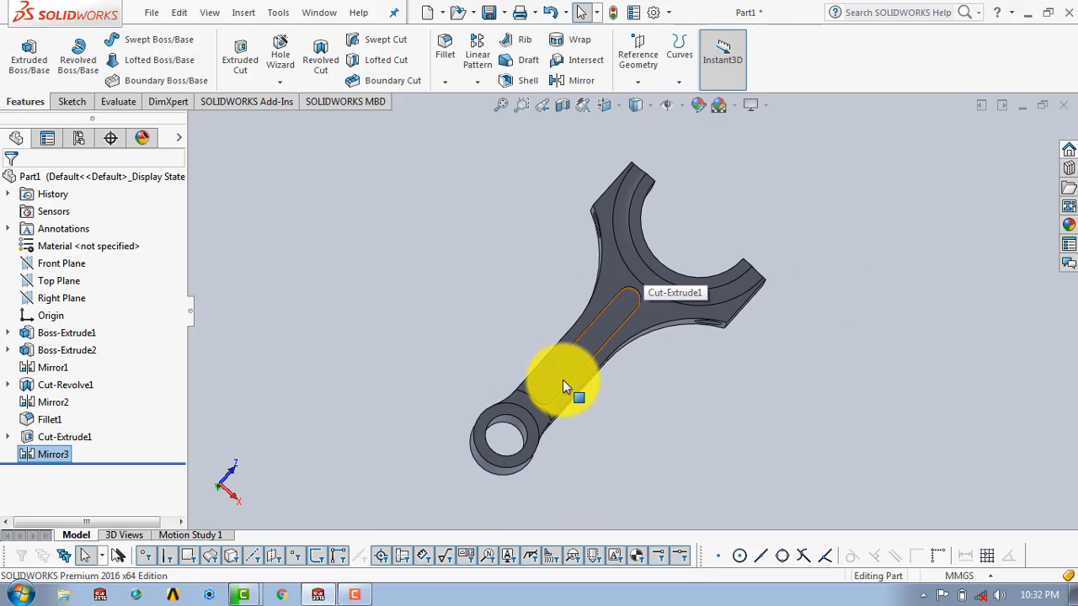
- Start a new sketch on the flat face of the rod's slotted shank and view it face-on
middle_drag(630, 390, 621, 421)
click(72, 101)
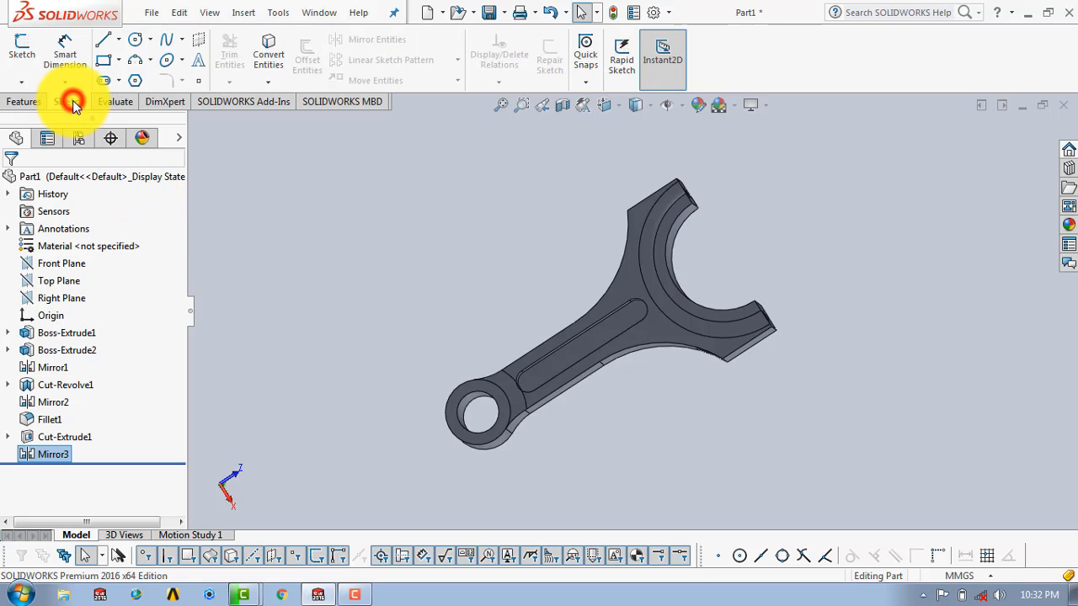
click(20, 53)
click(593, 357)
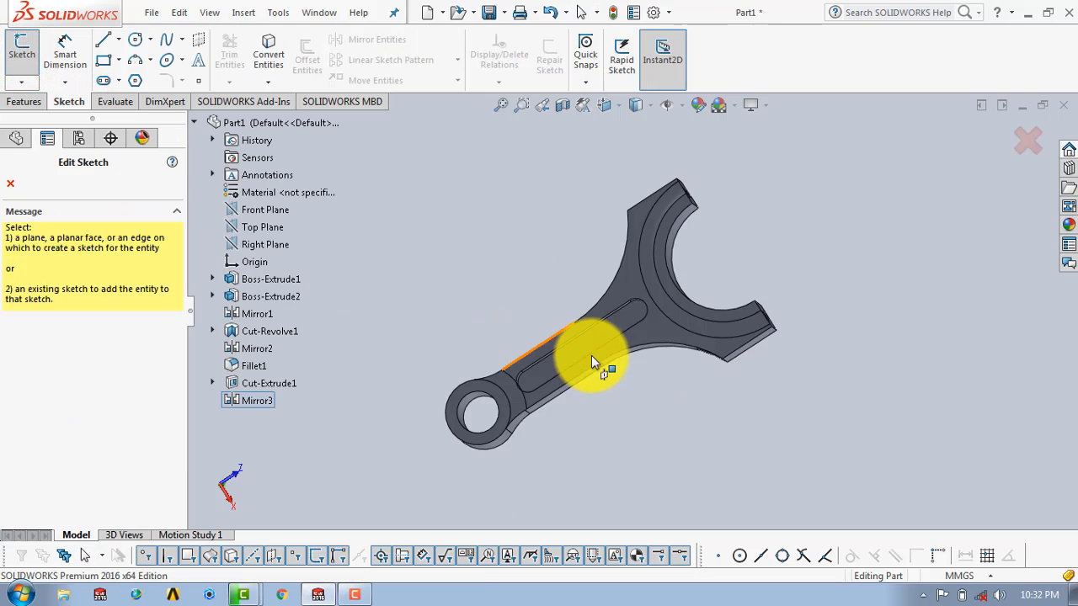
scroll(592, 342, down, 4)
click(554, 353)
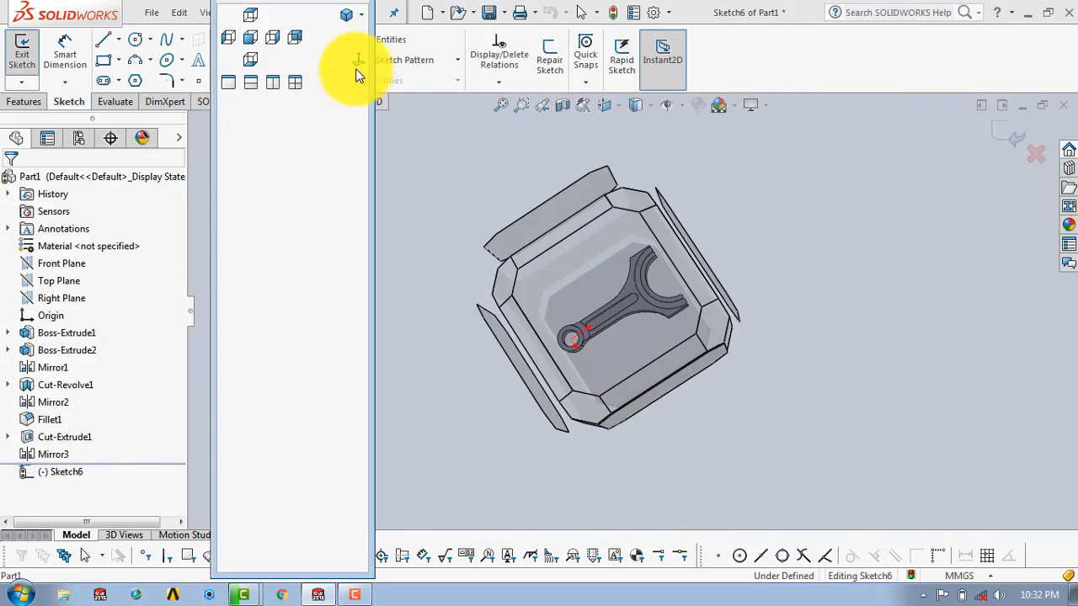
click(356, 59)
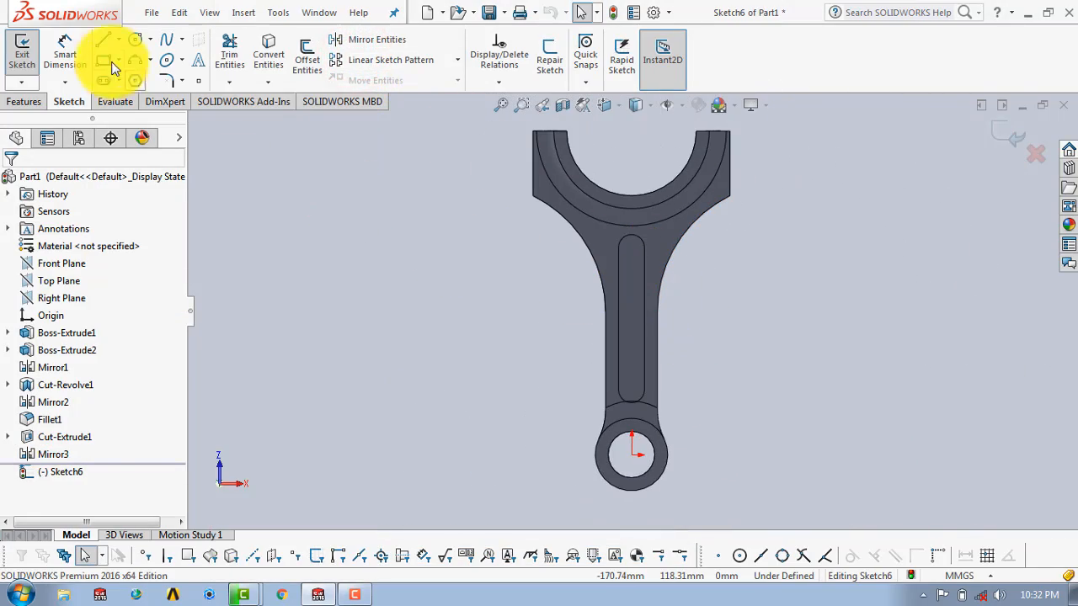
- Sketch a vertical line about 48 mm long inside the shank slot, close to its left straight edge
click(102, 40)
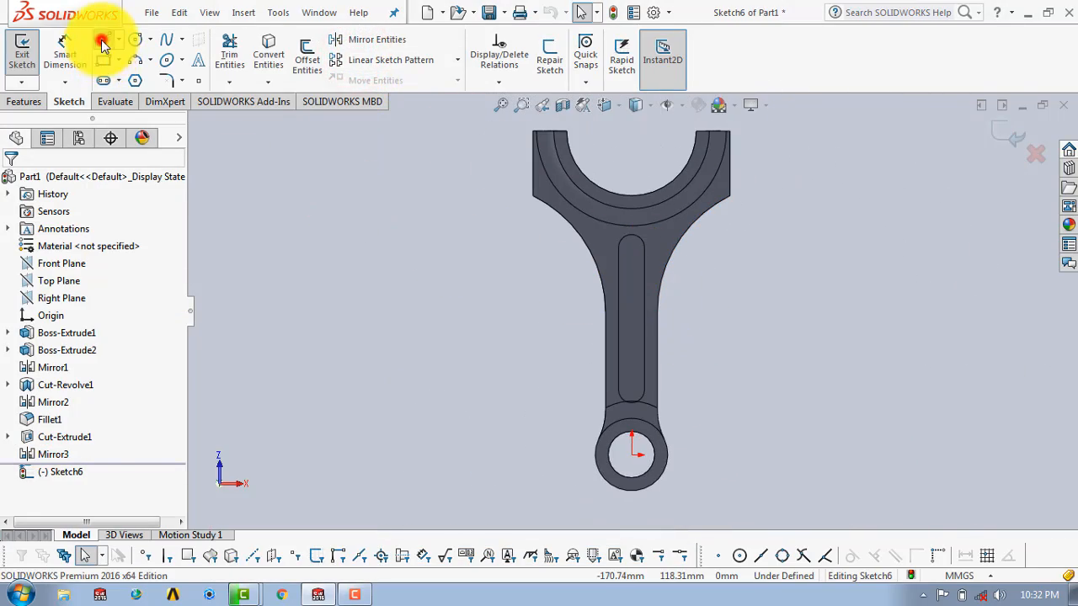
click(623, 254)
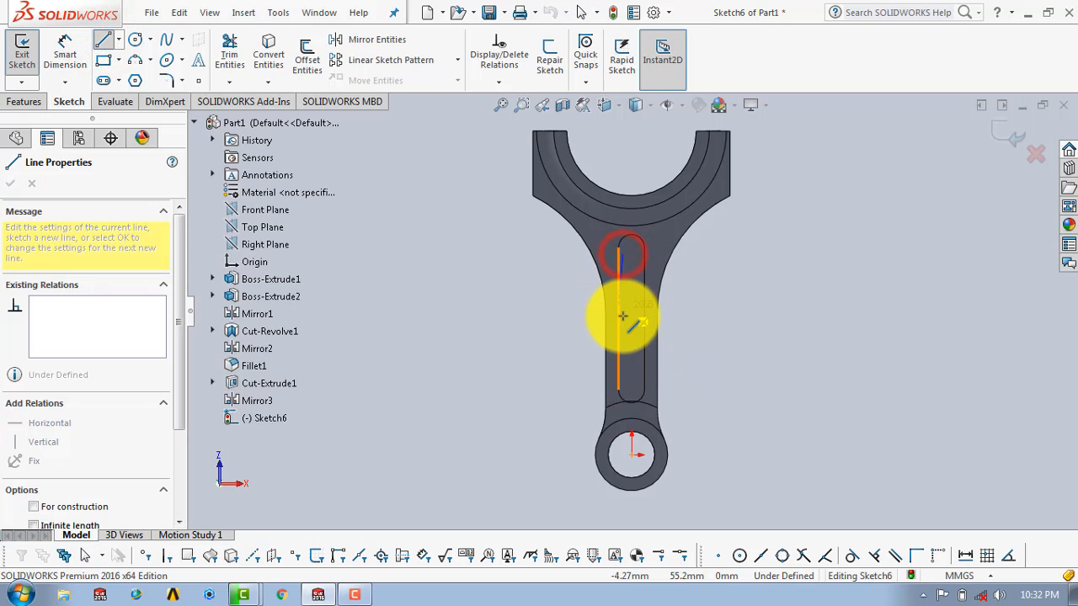
click(627, 379)
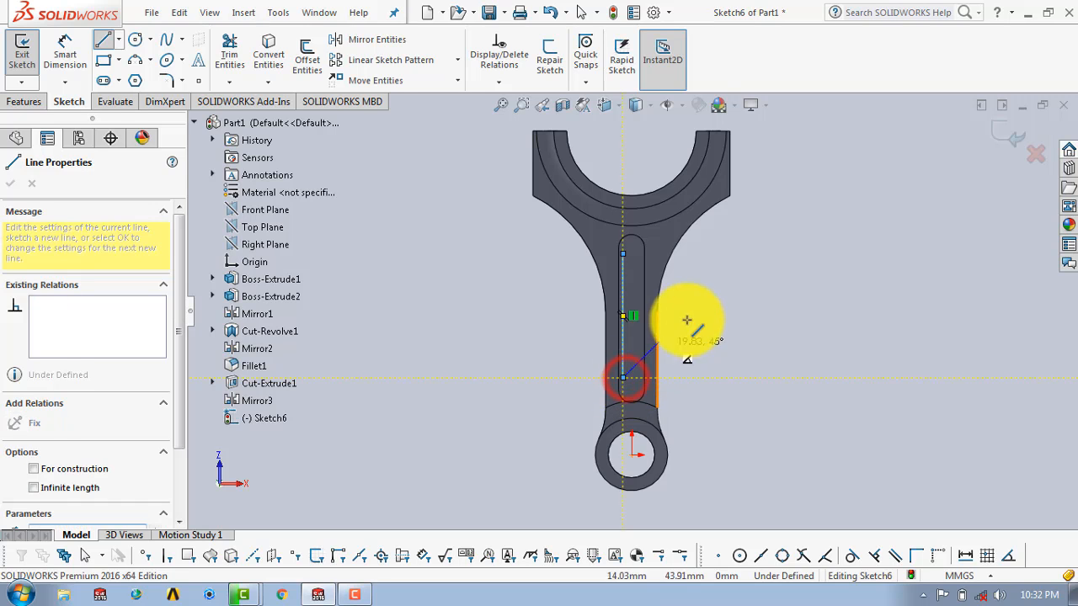
key(Escape)
- Dimension the line 2 mm from the slot's left straight edge and exit the sketch
scroll(640, 278, down, 4)
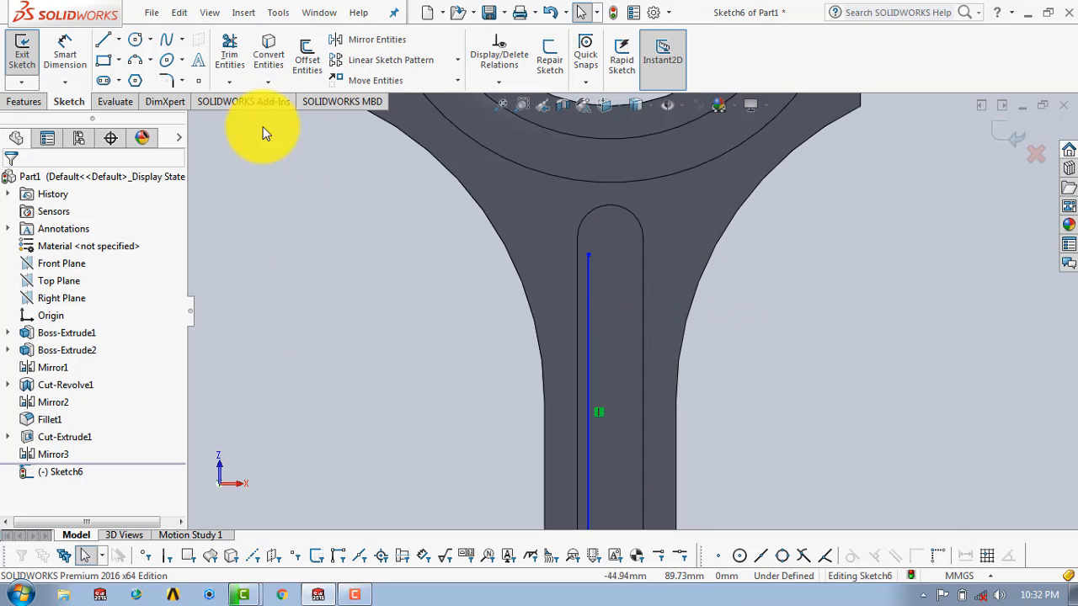
click(65, 42)
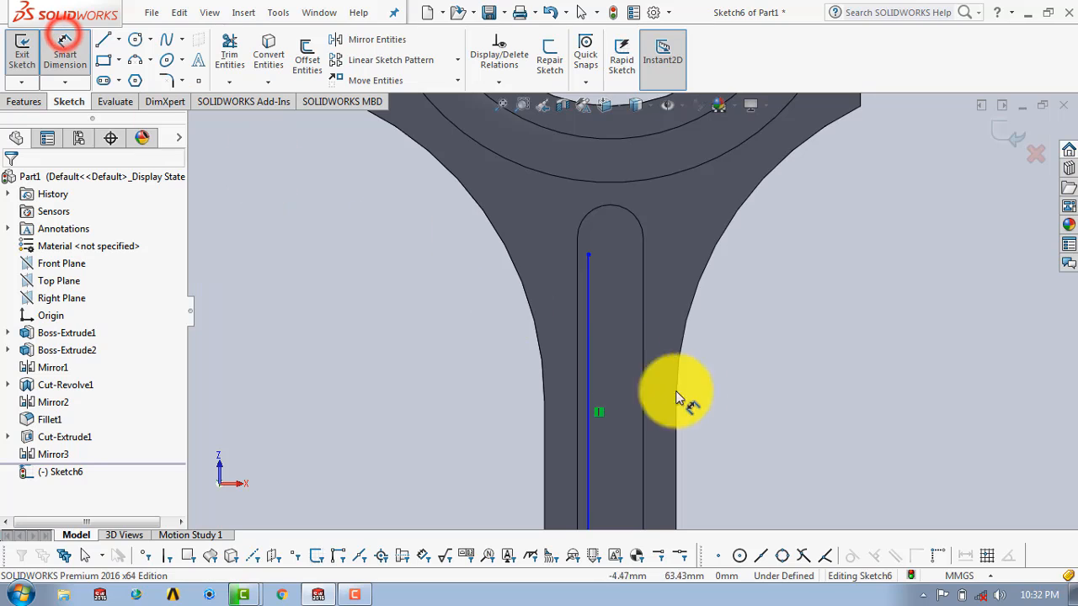
click(577, 295)
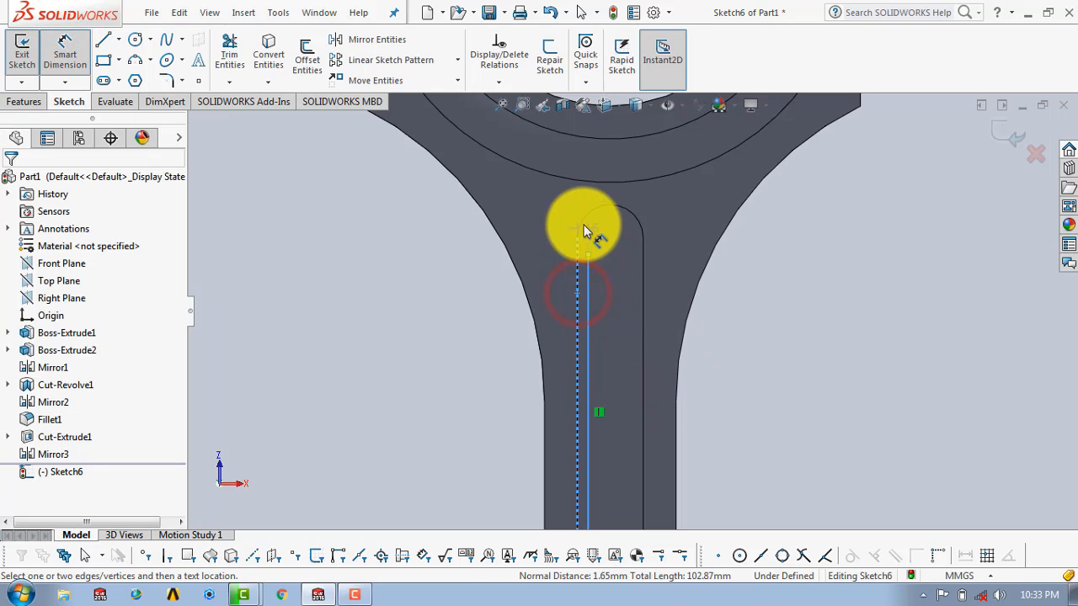
click(584, 197)
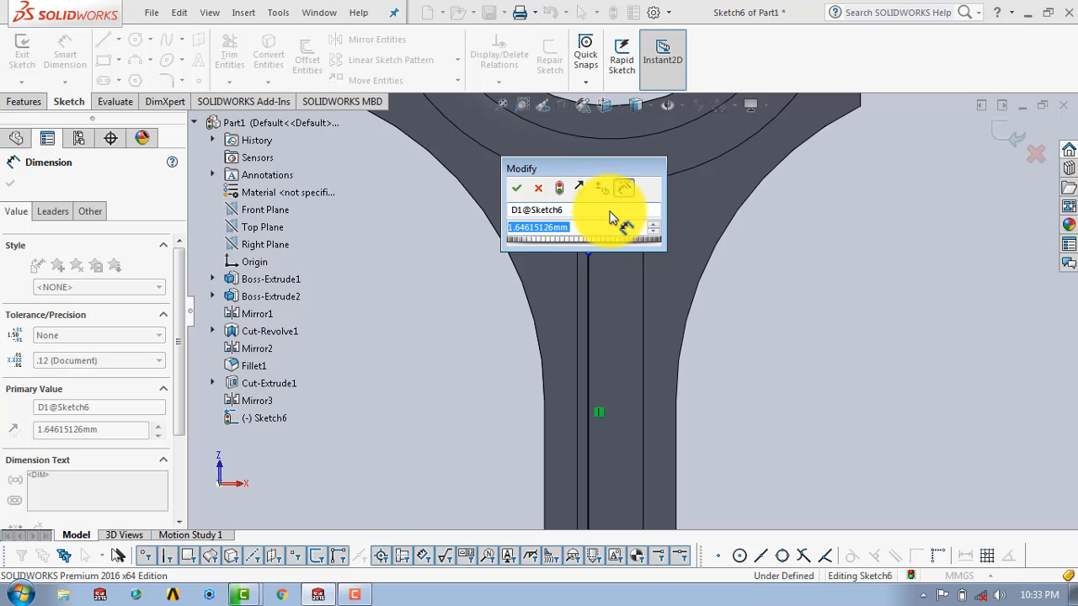
text(2)
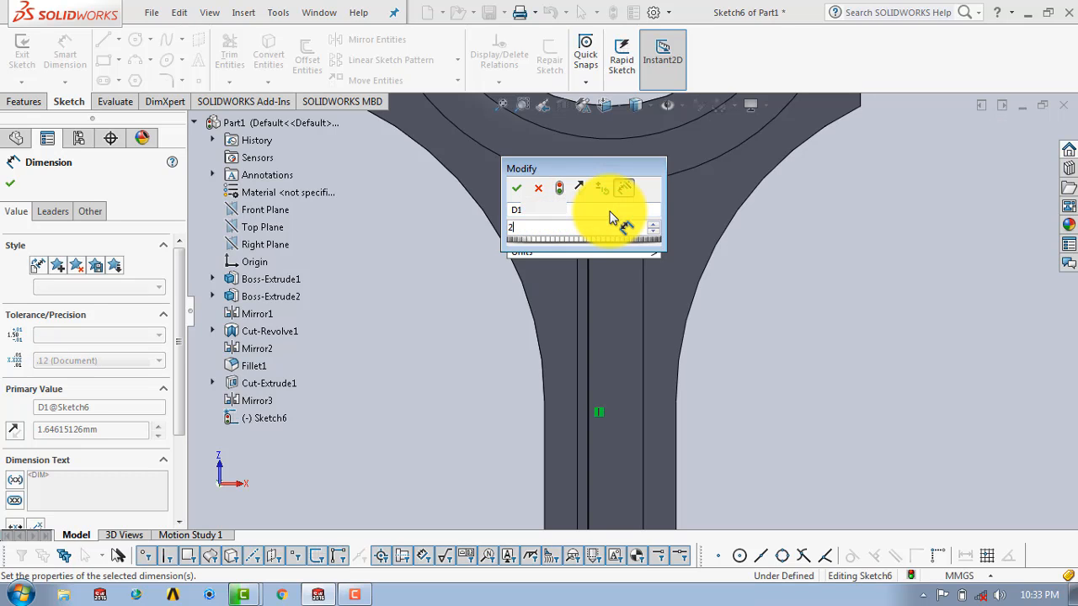
key(Return)
scroll(794, 325, up, 3)
scroll(964, 194, up, 2)
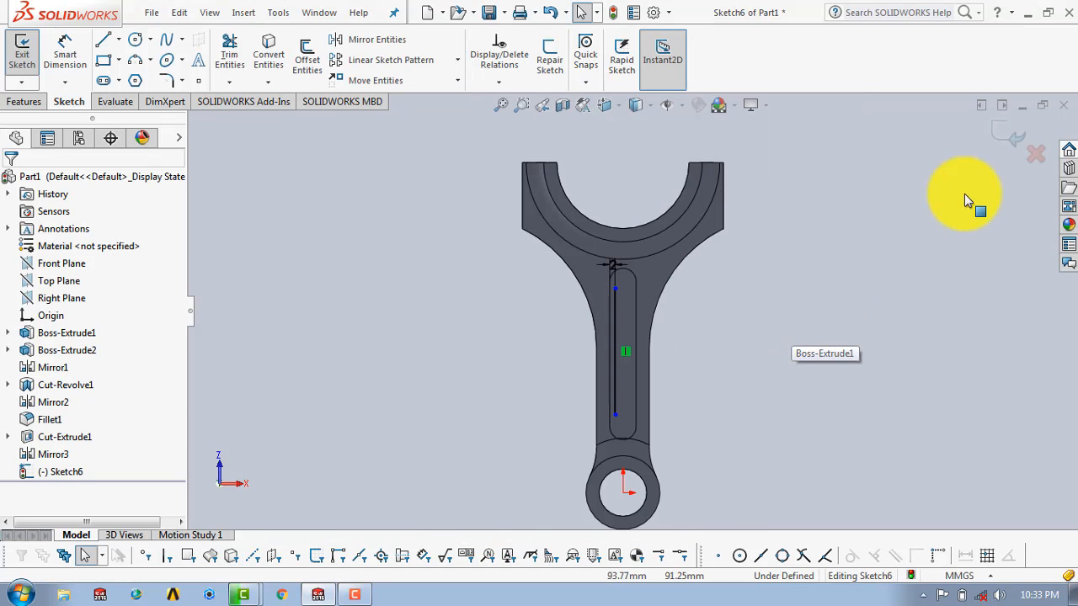
click(1013, 137)
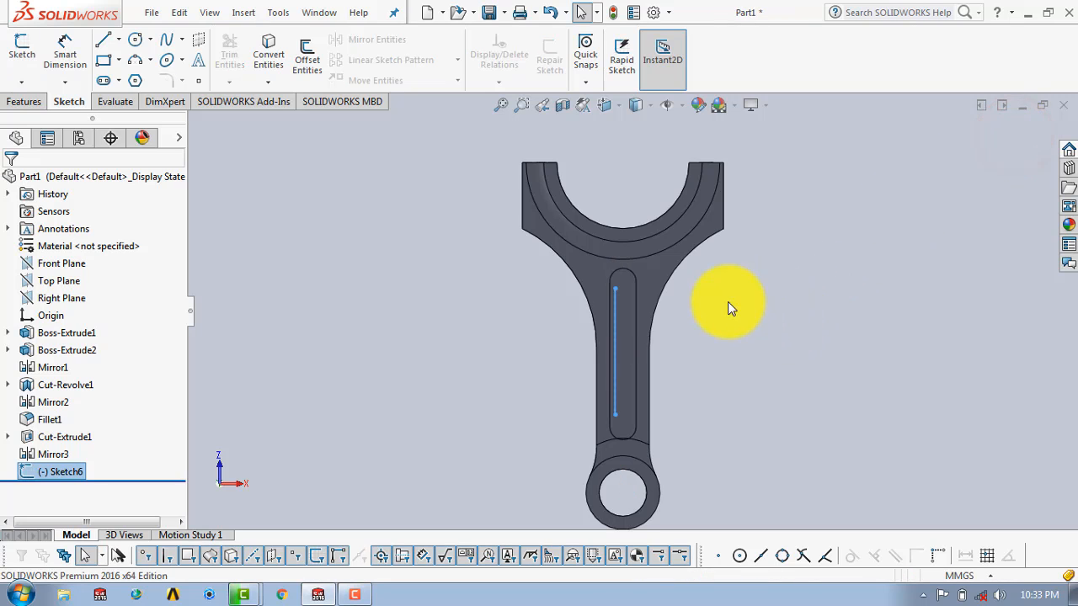
click(433, 261)
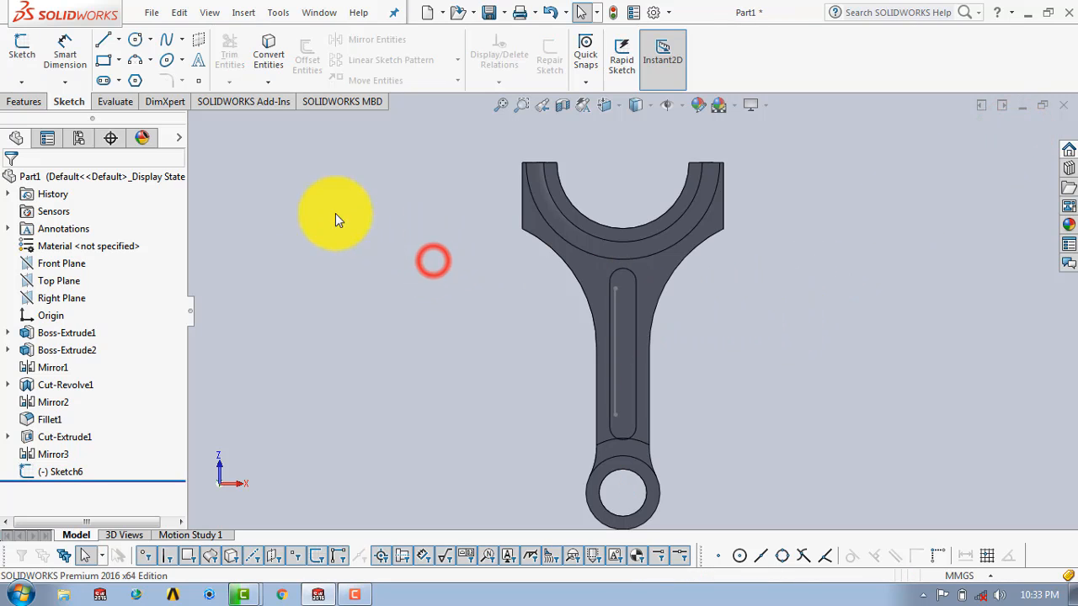
- Start a new sketch on the slot's floor and add the sketch text "SOLIDWORKS TUTORIALS" along the vertical line
click(31, 49)
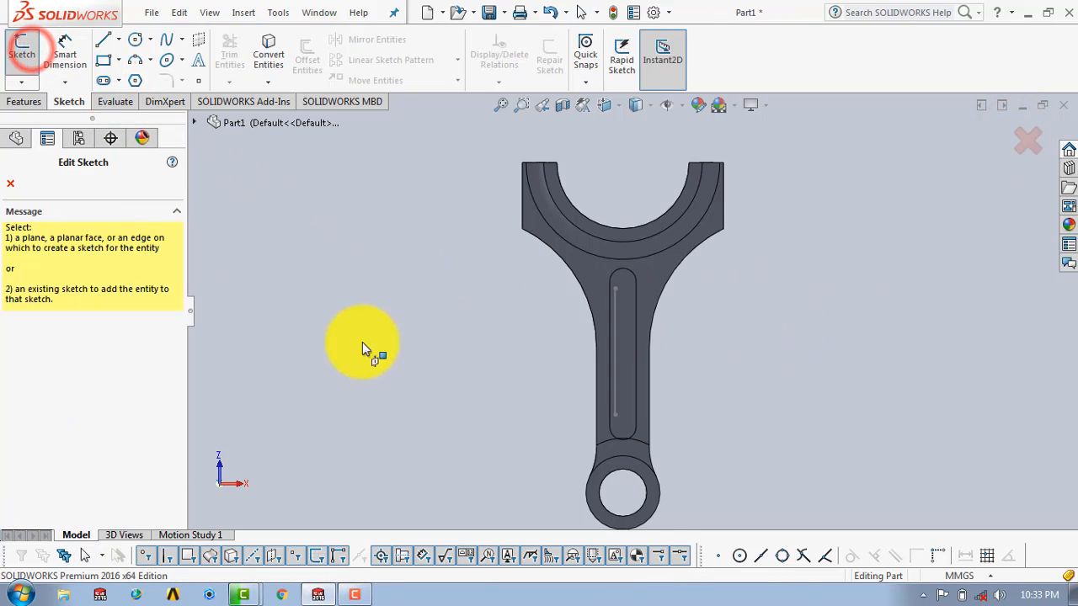
click(626, 331)
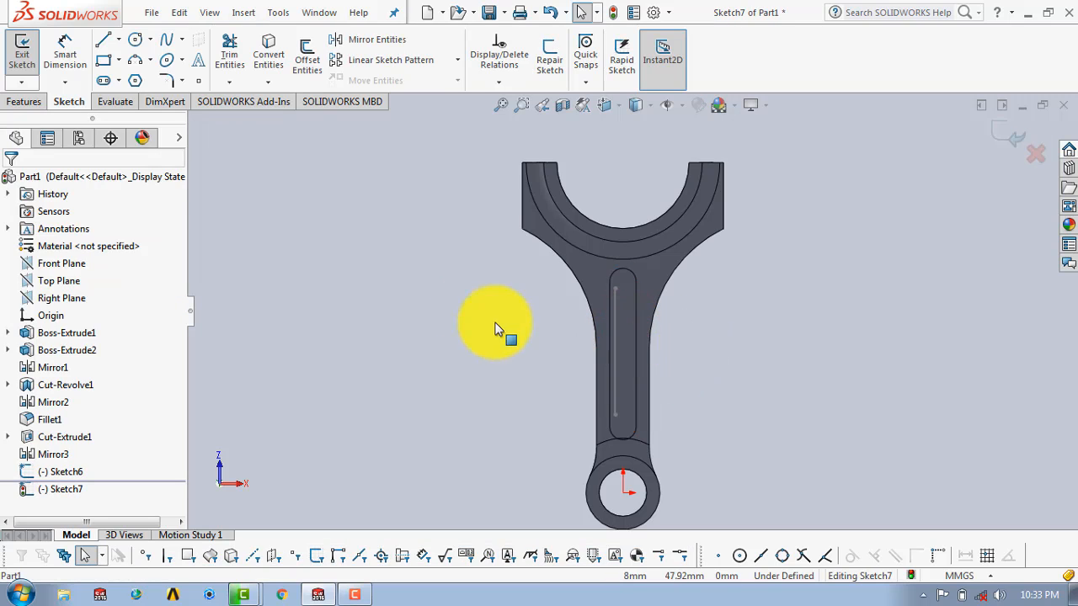
scroll(665, 385, down, 2)
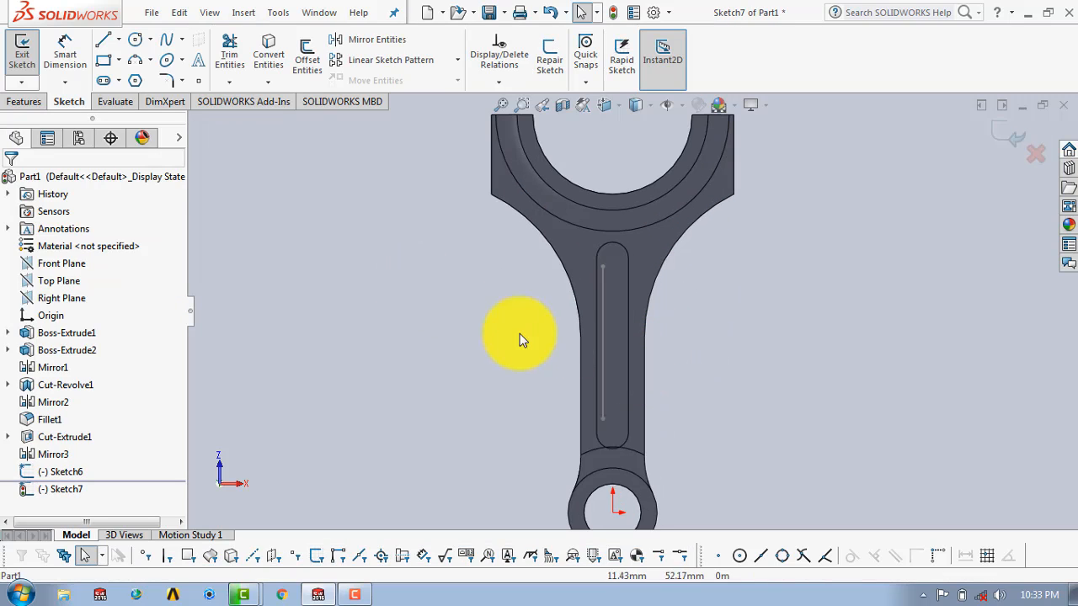
click(200, 68)
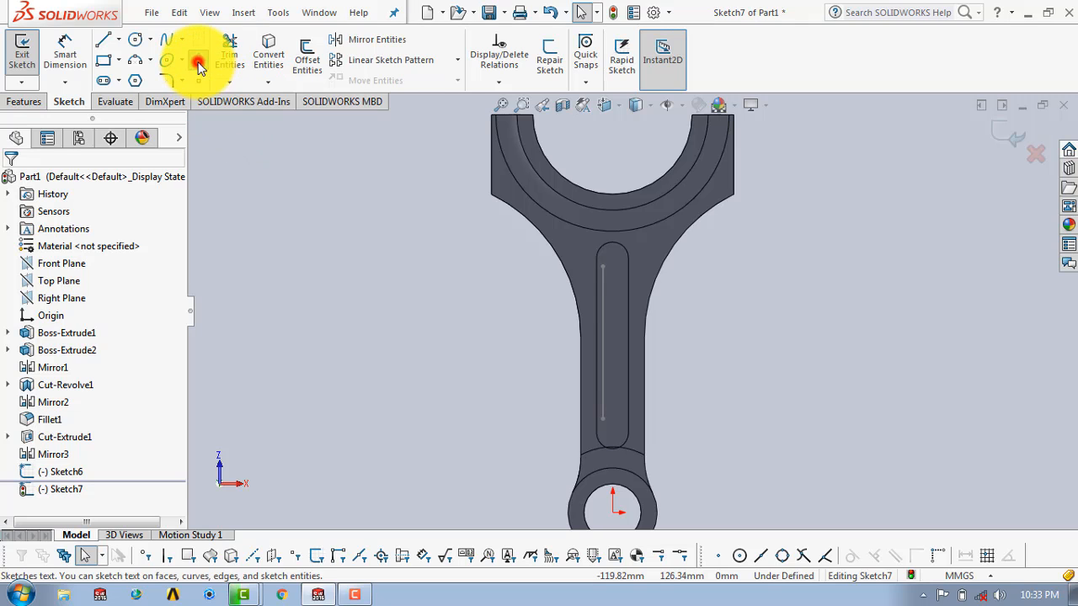
click(603, 357)
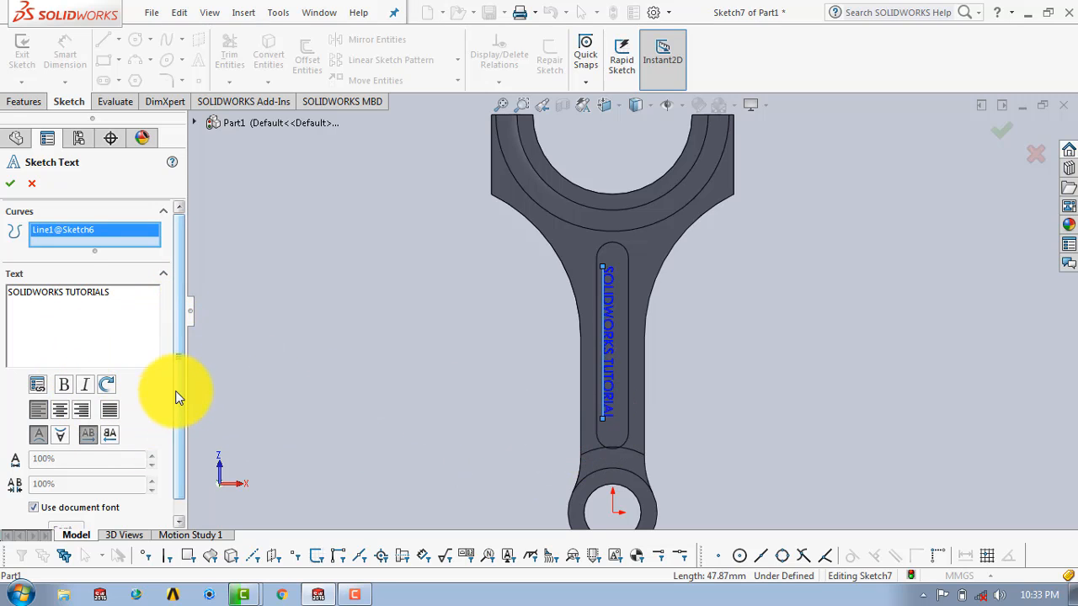
- Turn off the document font for the sketch text and set the font height to 3.5 mm
drag(176, 390, 182, 437)
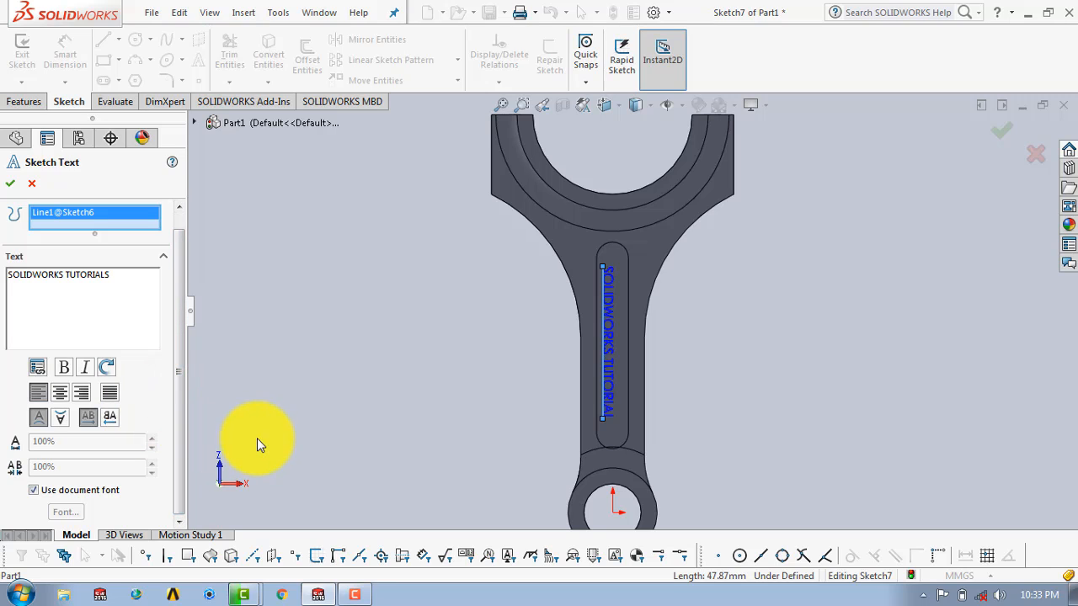
click(33, 490)
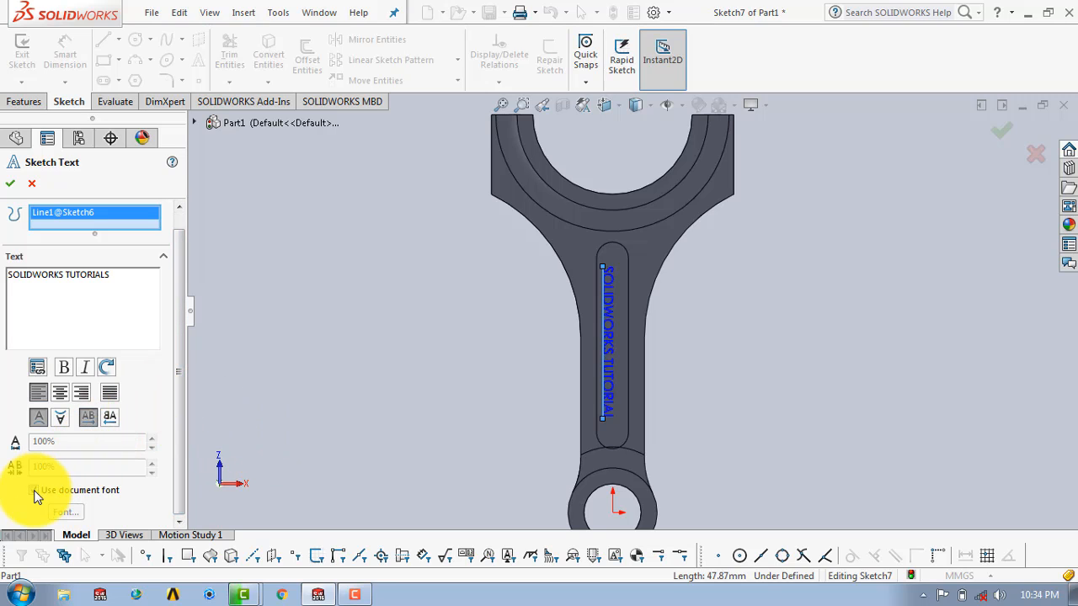
click(33, 490)
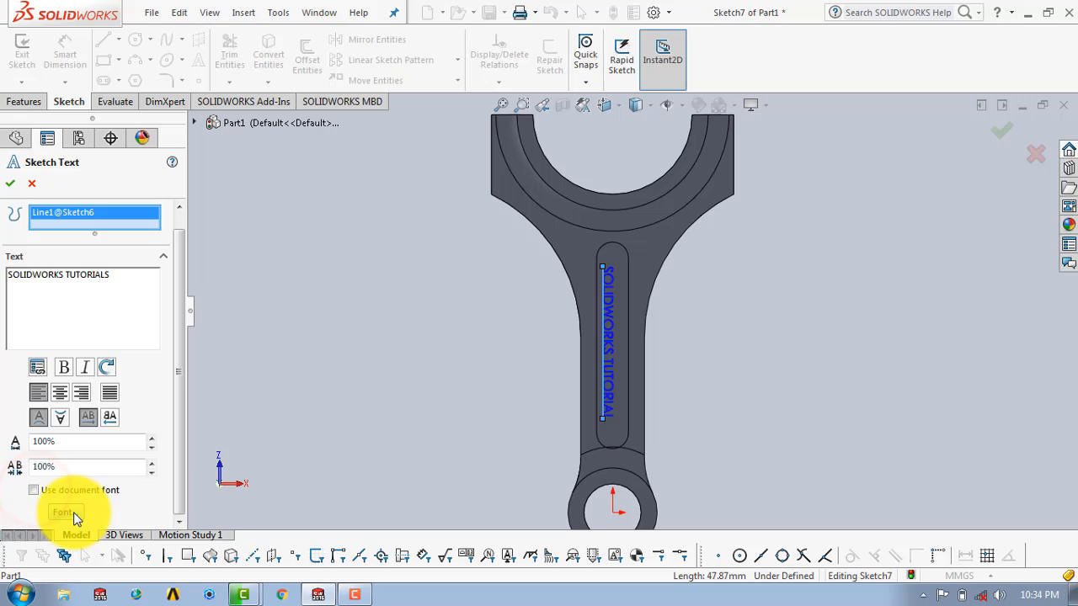
click(74, 512)
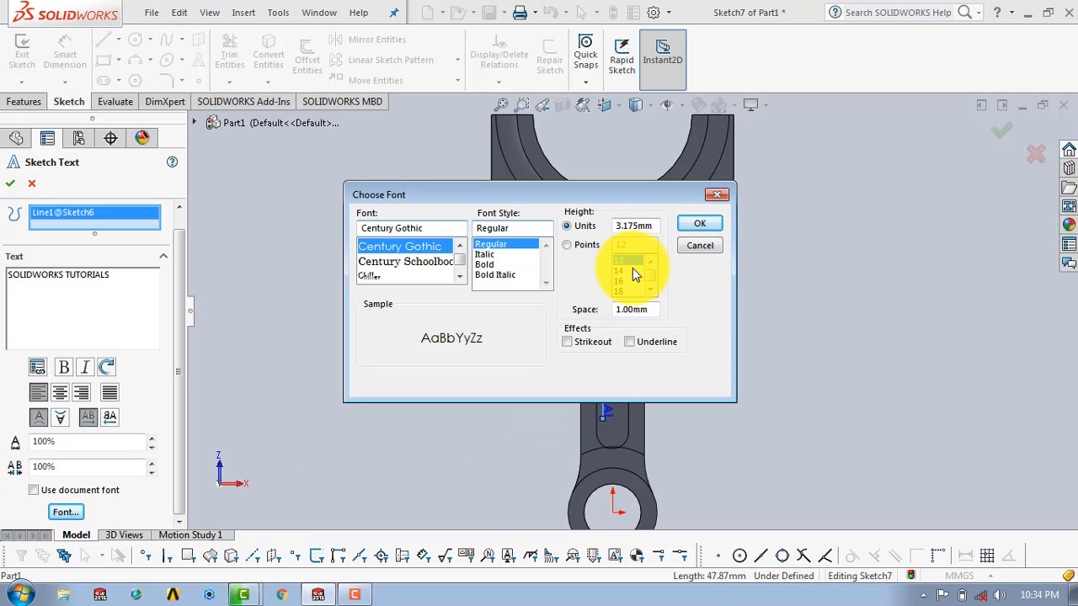
double_click(636, 224)
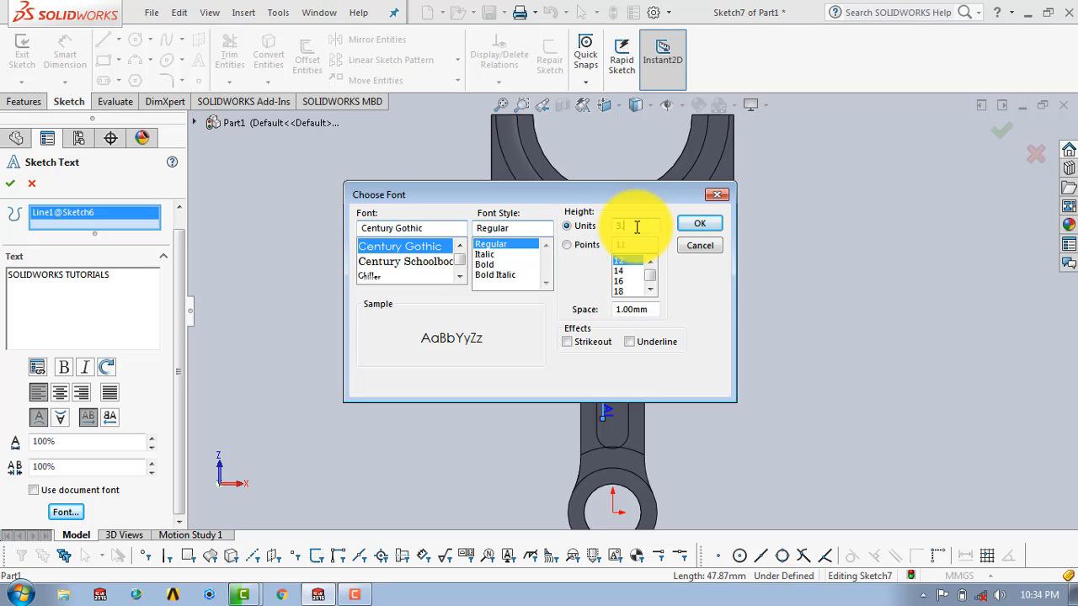
key(Return)
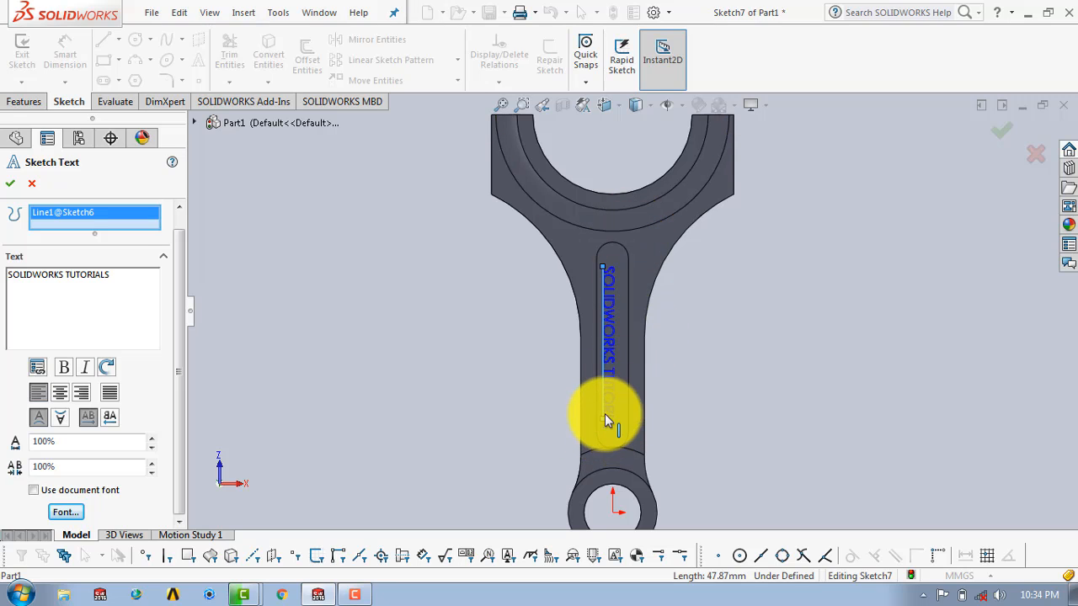
- Reselect the vertical line as the text's curve and set the font height to 3.2 mm
click(602, 426)
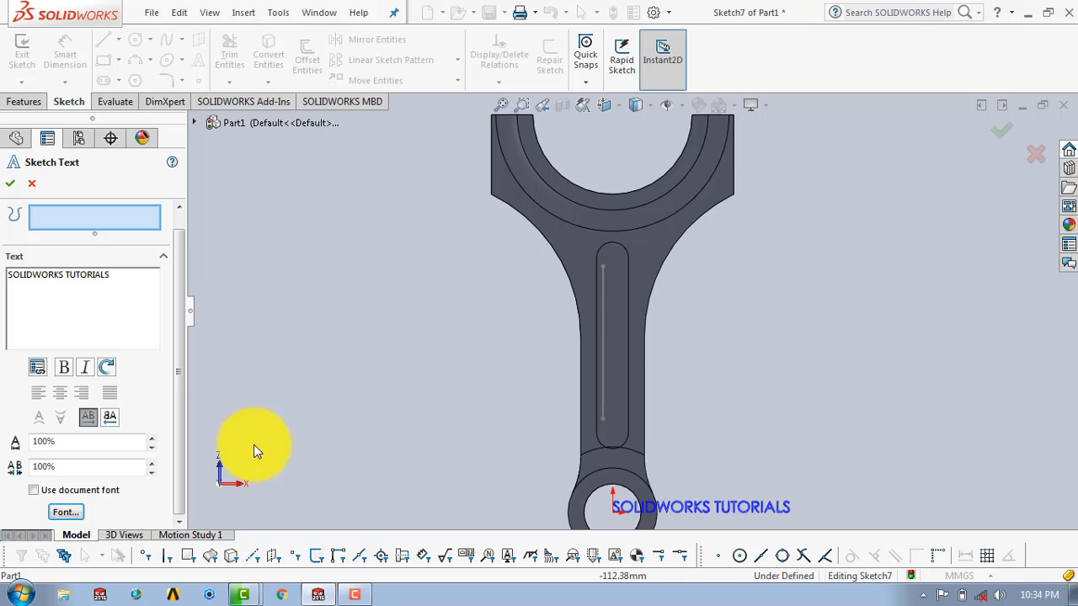
click(605, 336)
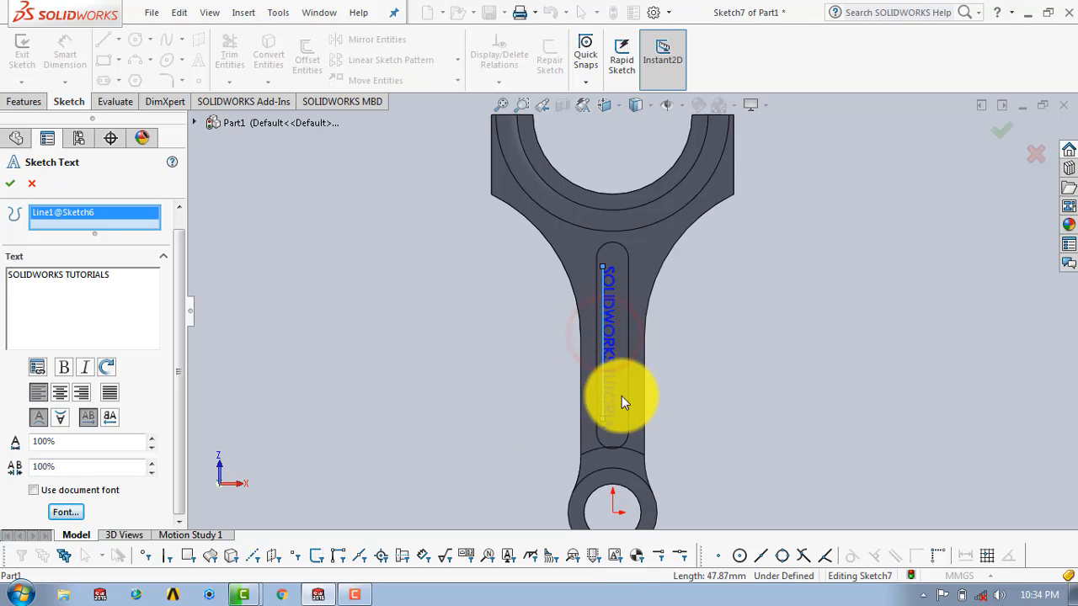
click(65, 512)
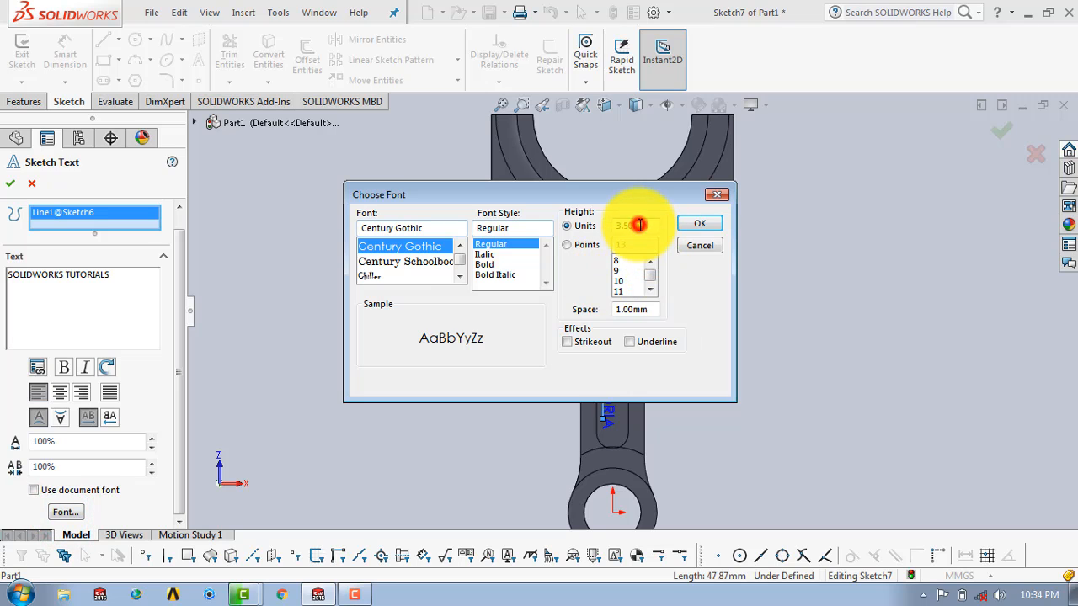
double_click(640, 224)
text(3.2)
key(Return)
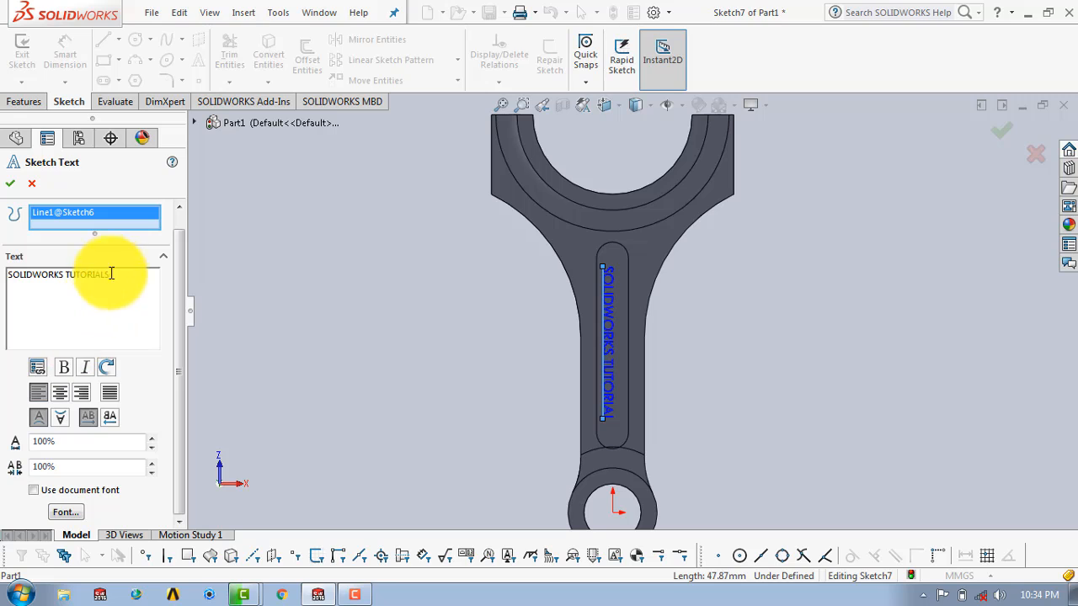
- Make the whole sketch text bold, accept it and exit the sketch
drag(111, 273, 5, 272)
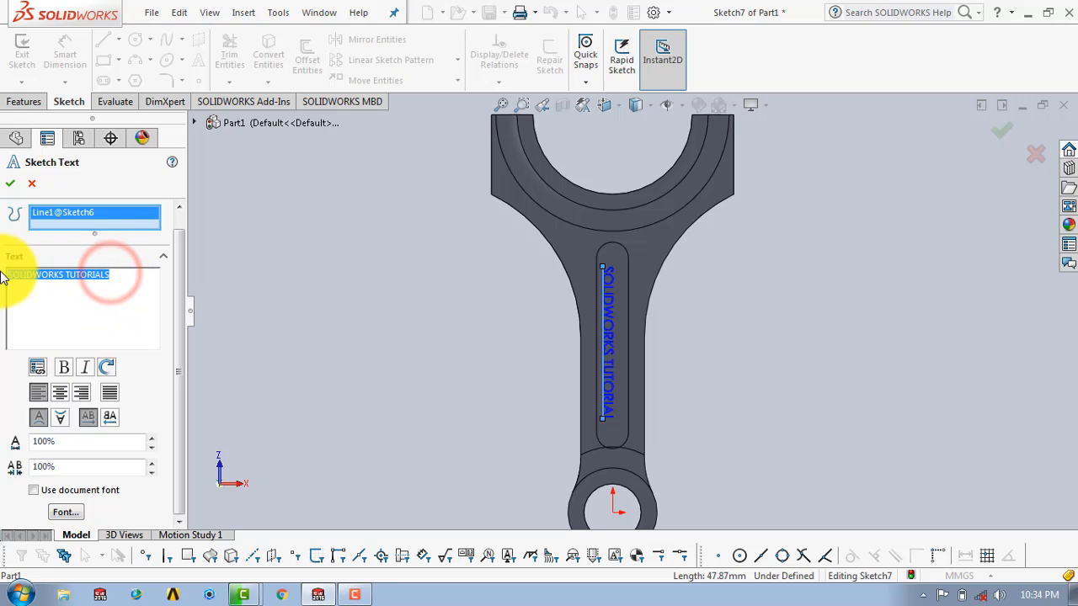
click(64, 365)
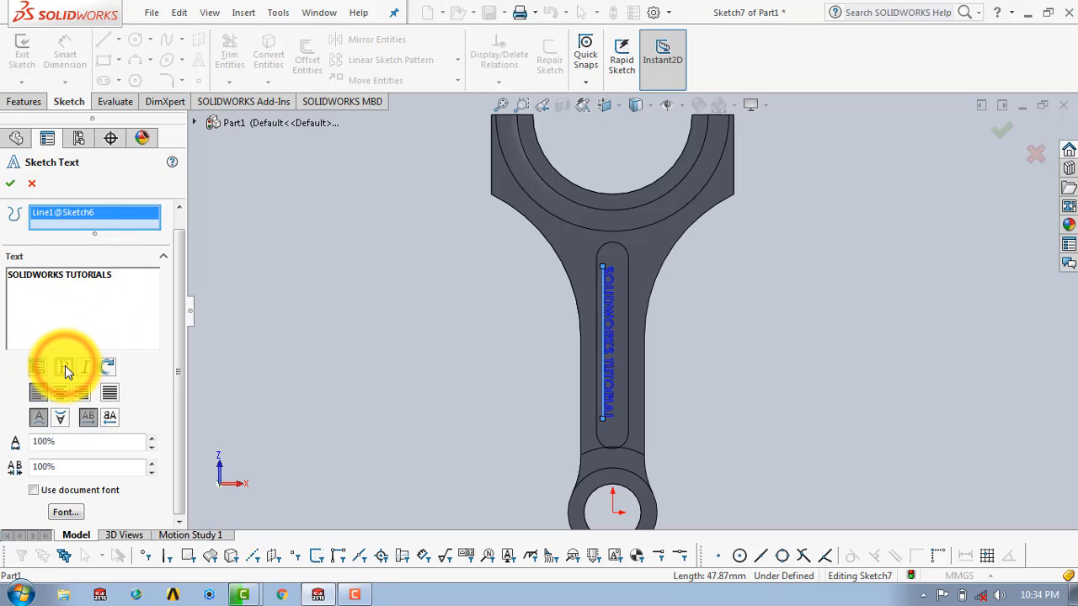
click(11, 187)
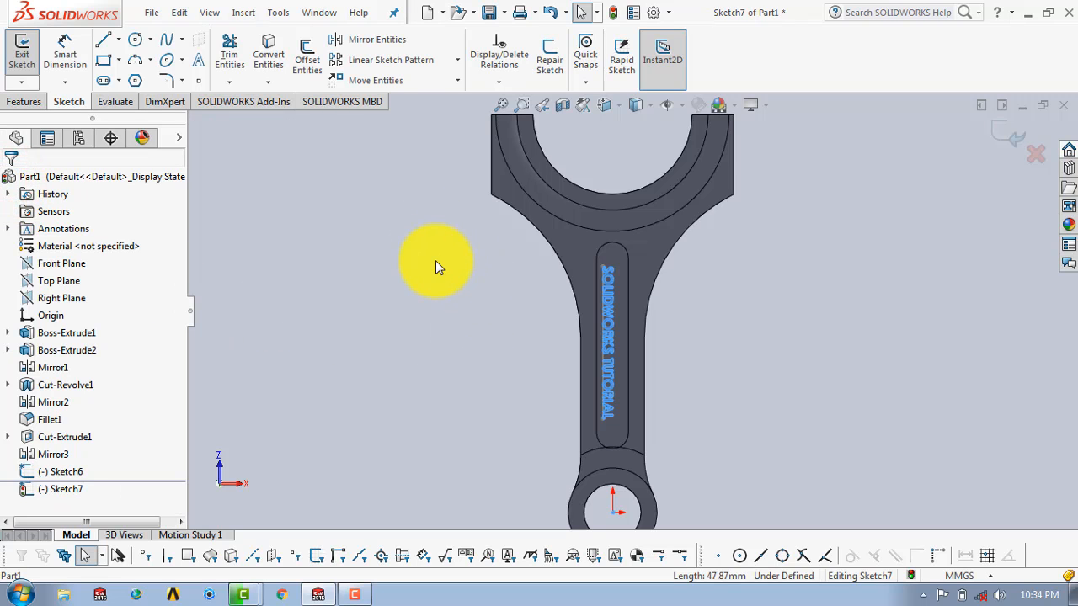
click(25, 56)
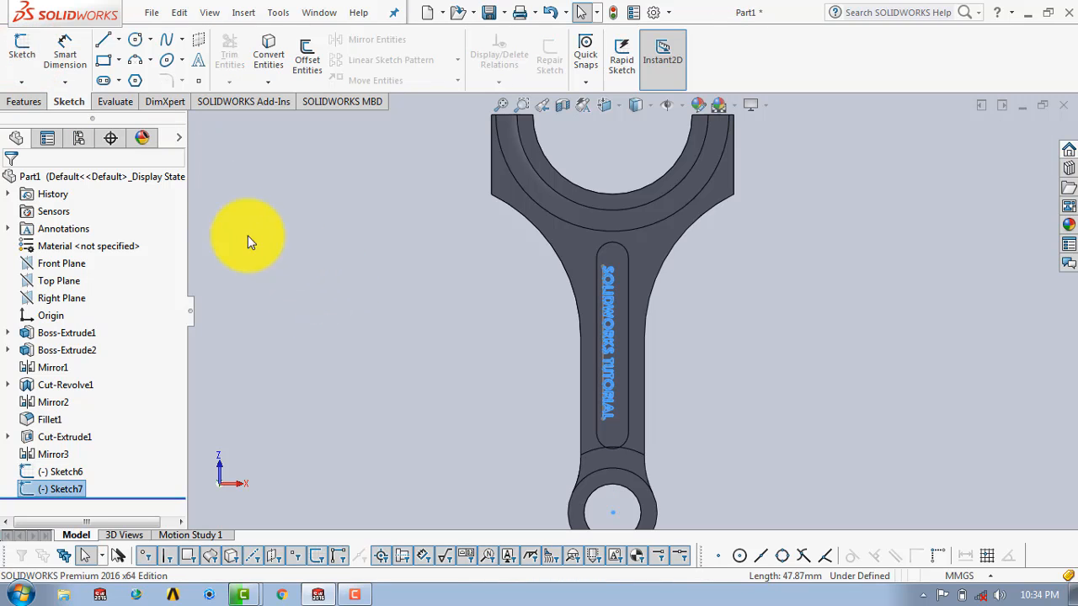
- Engrave the sketch text into the slot floor with a blind Extruded Cut 0.5 mm deep
click(24, 101)
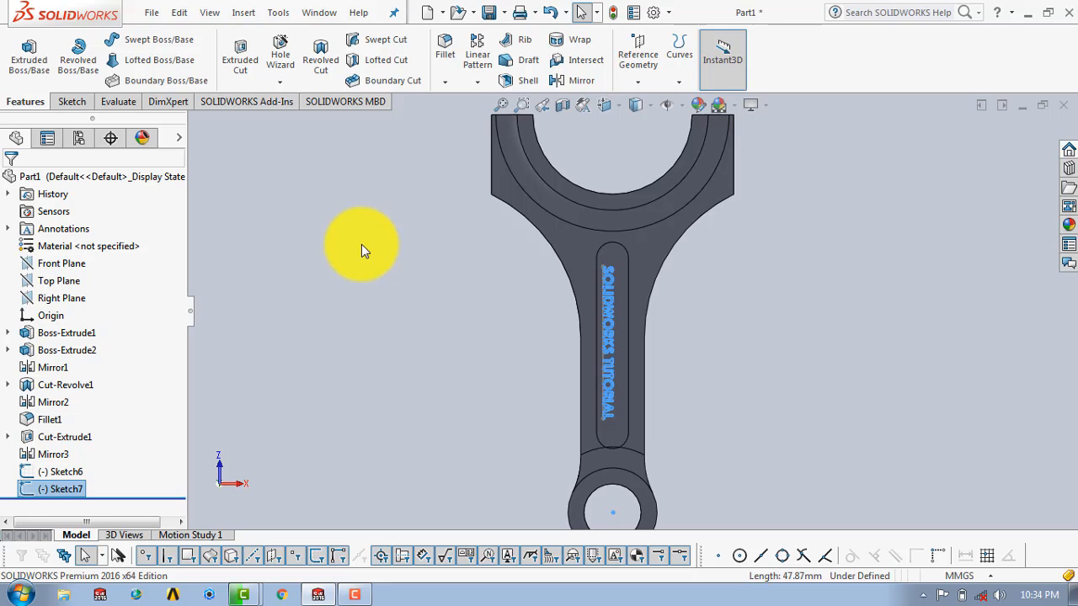
click(248, 62)
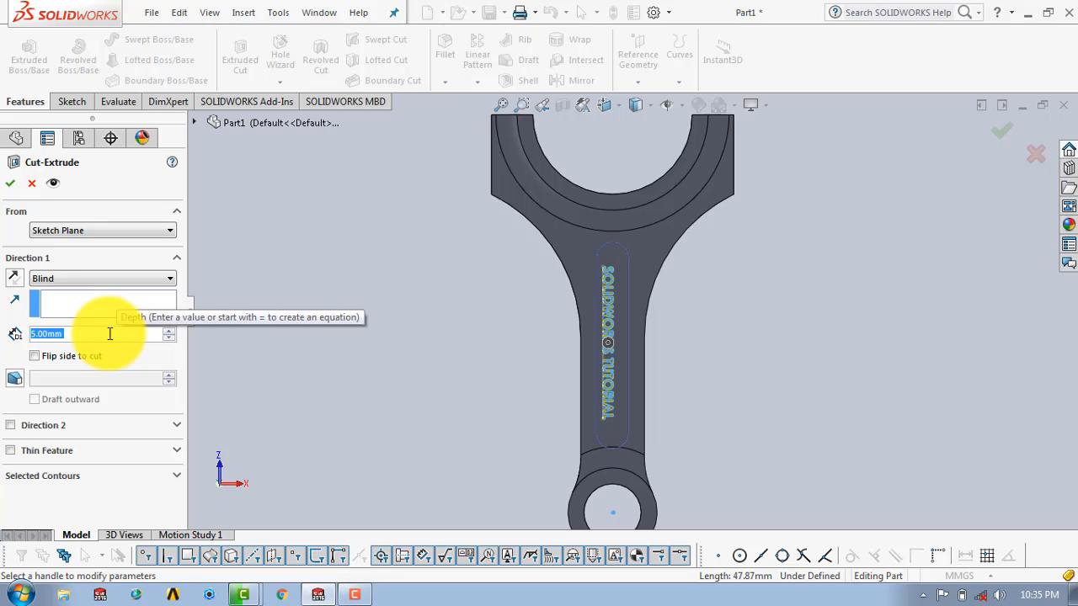
text(.5)
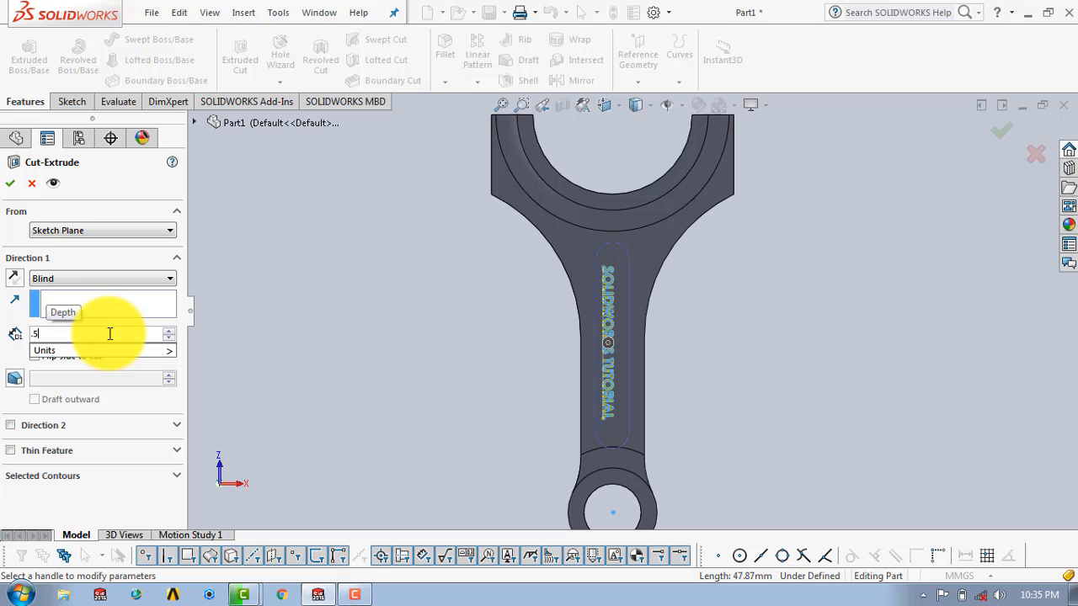
click(10, 192)
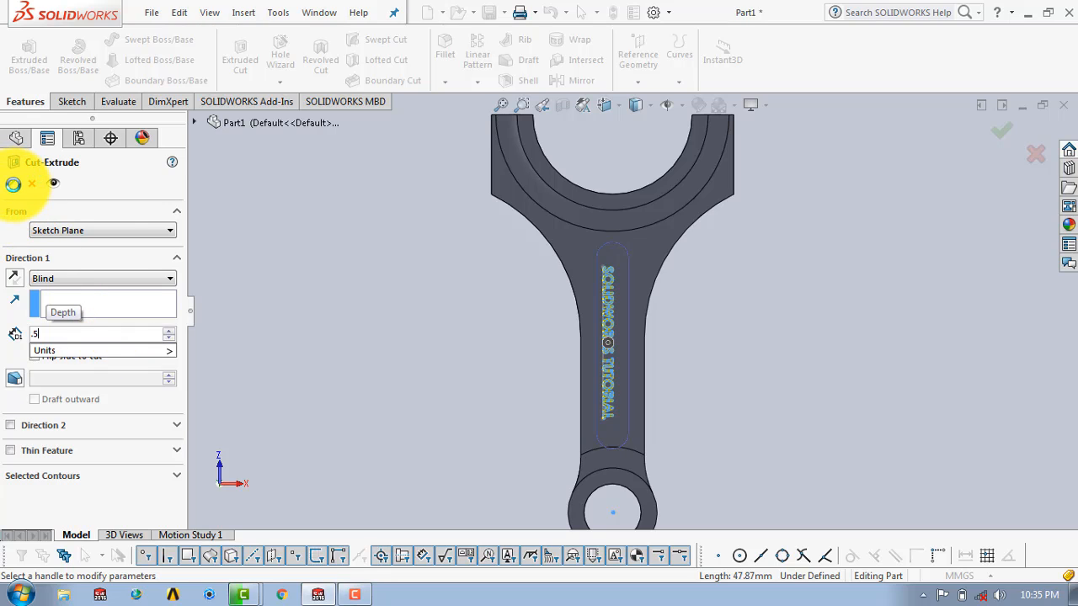
click(12, 182)
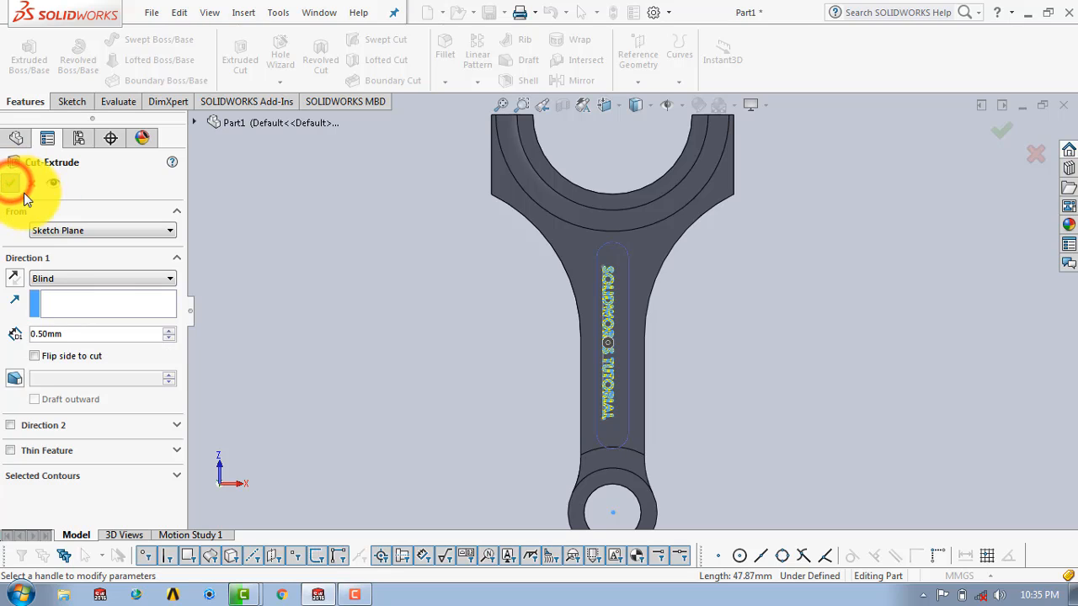
- Start a 2 mm fillet on the floor edge of the slot recess that carries the engraved text
click(717, 360)
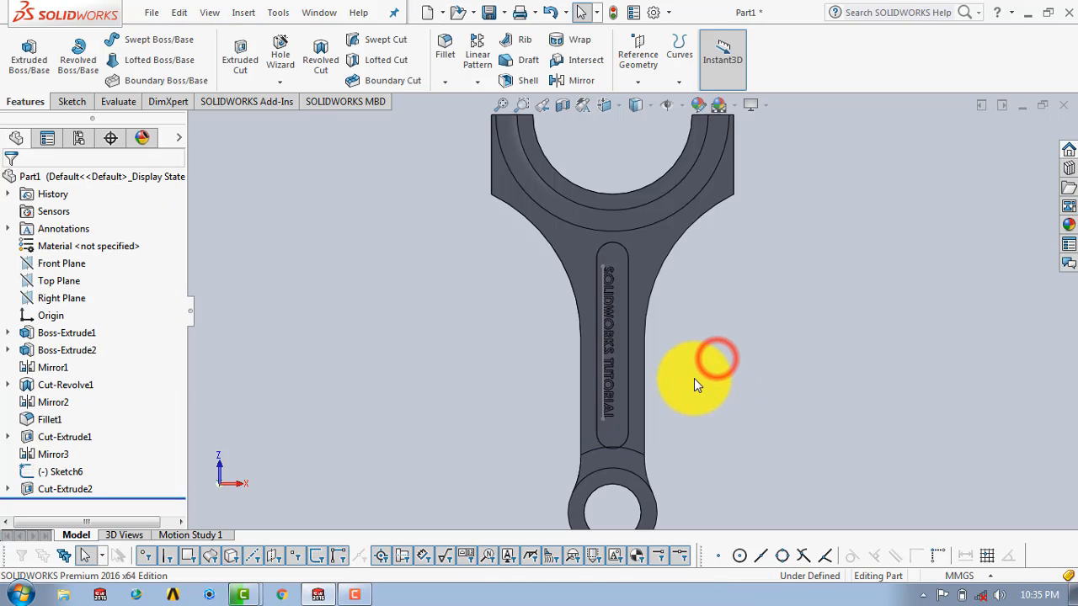
middle_drag(694, 380, 693, 349)
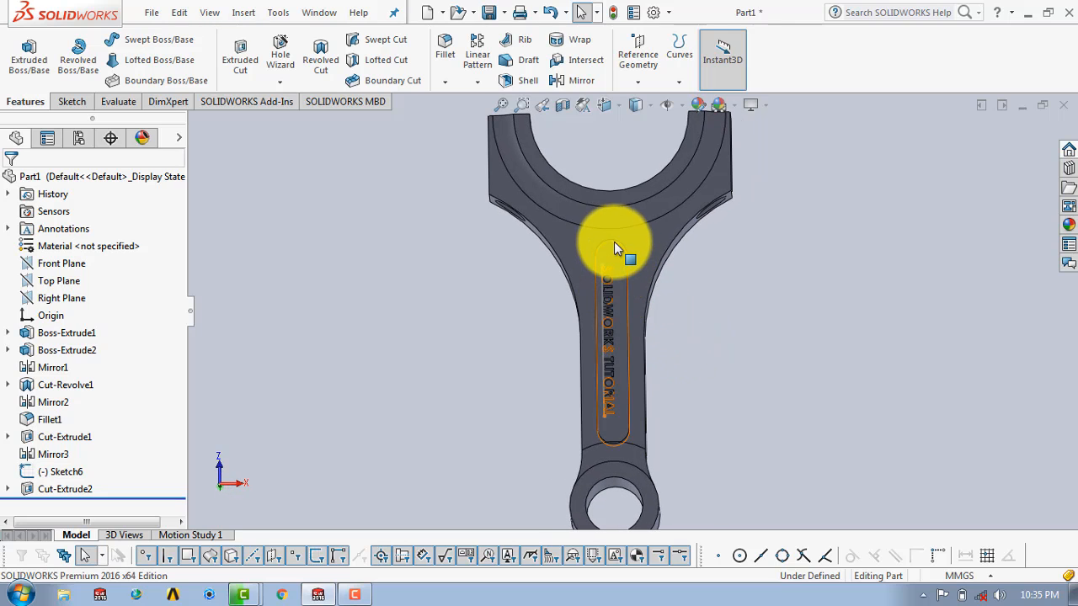
click(443, 43)
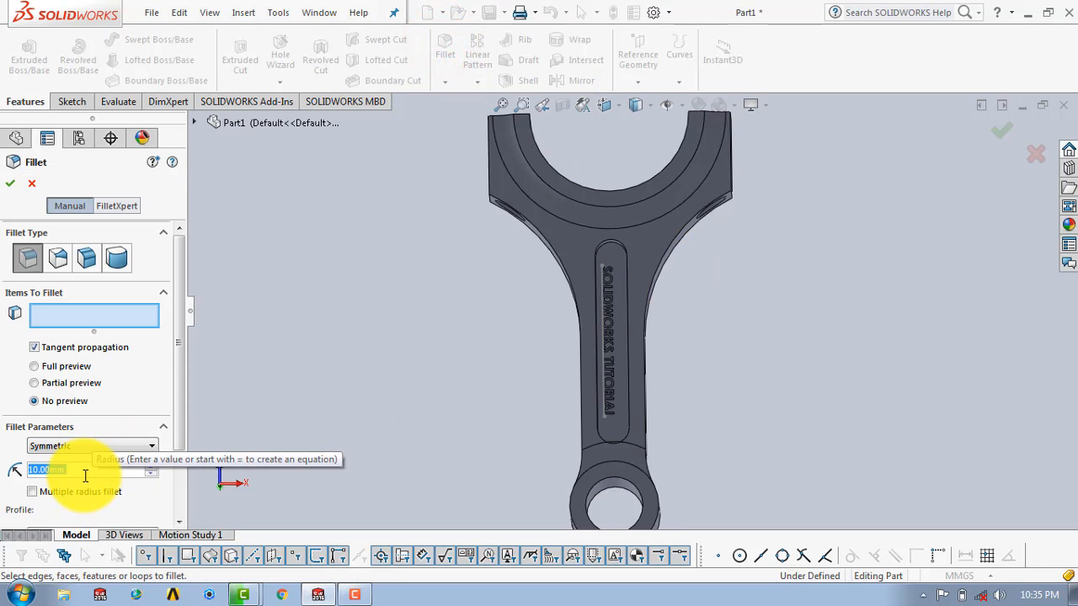
text(2)
key(Return)
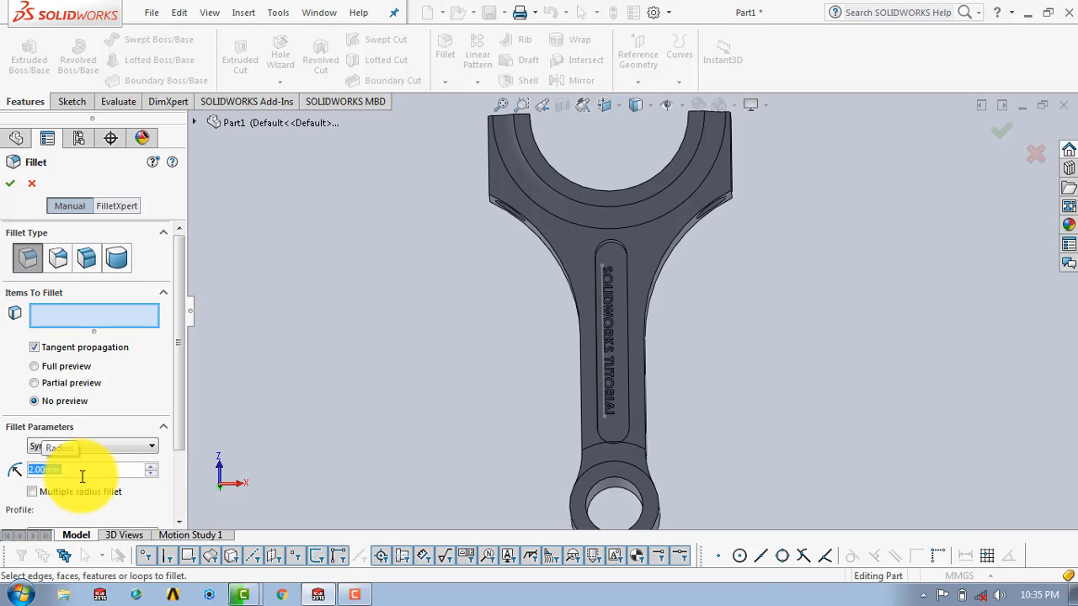
scroll(623, 309, down, 3)
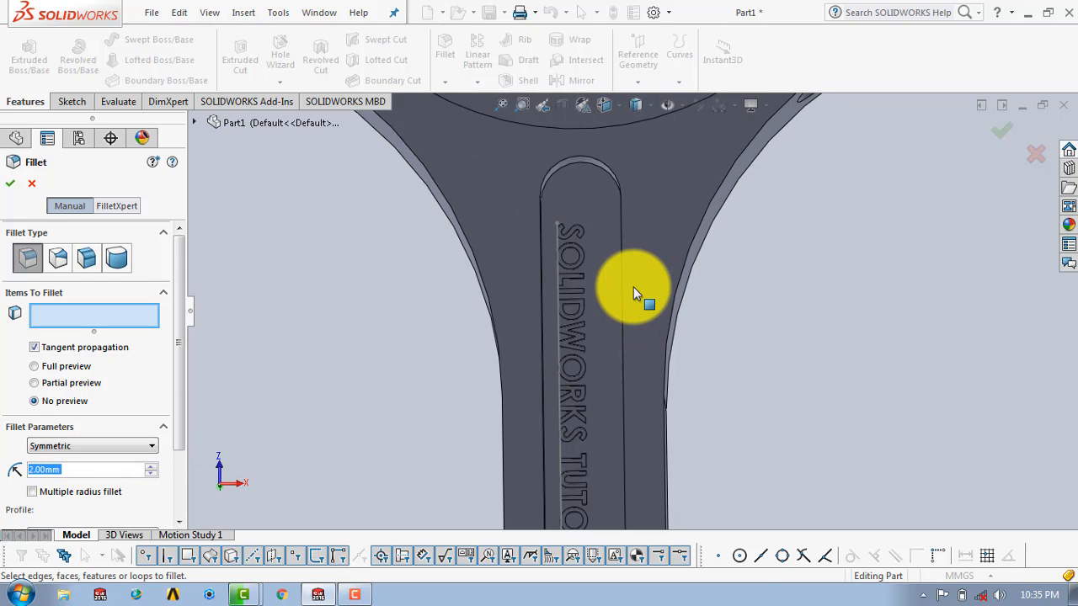
click(571, 164)
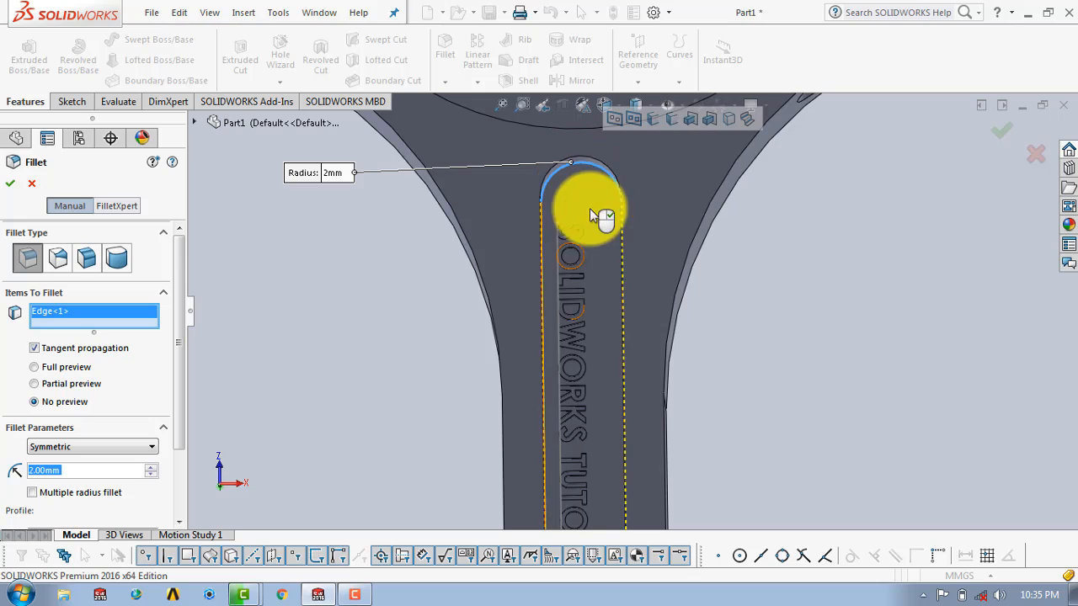
- Add the floor edge of the slot recess on the opposite face to the fillet and apply it
scroll(616, 271, up, 5)
middle_drag(728, 349, 538, 245)
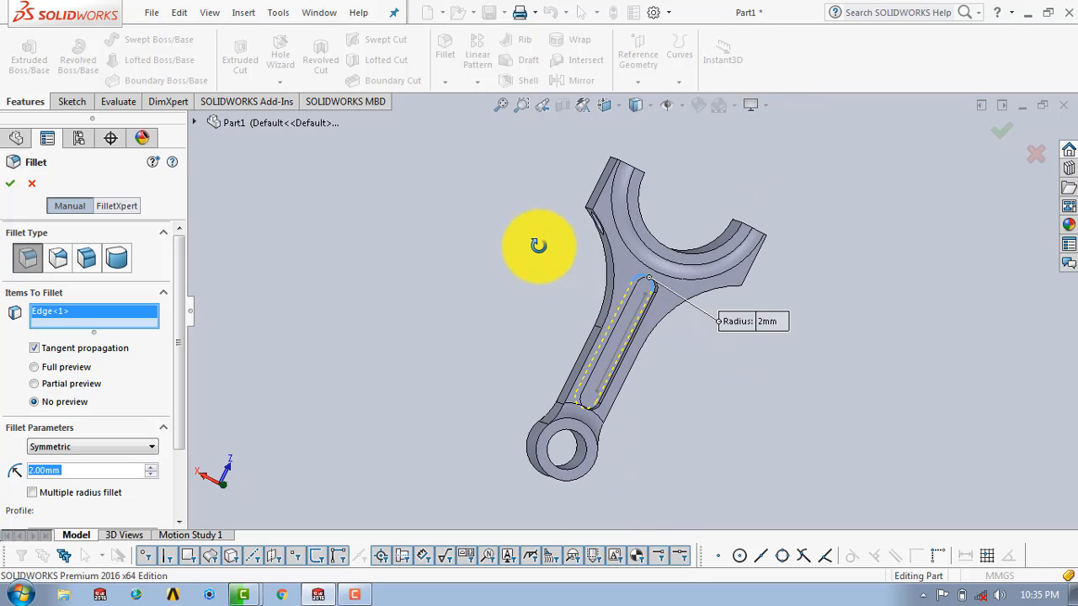
scroll(655, 279, down, 5)
middle_drag(679, 406, 669, 396)
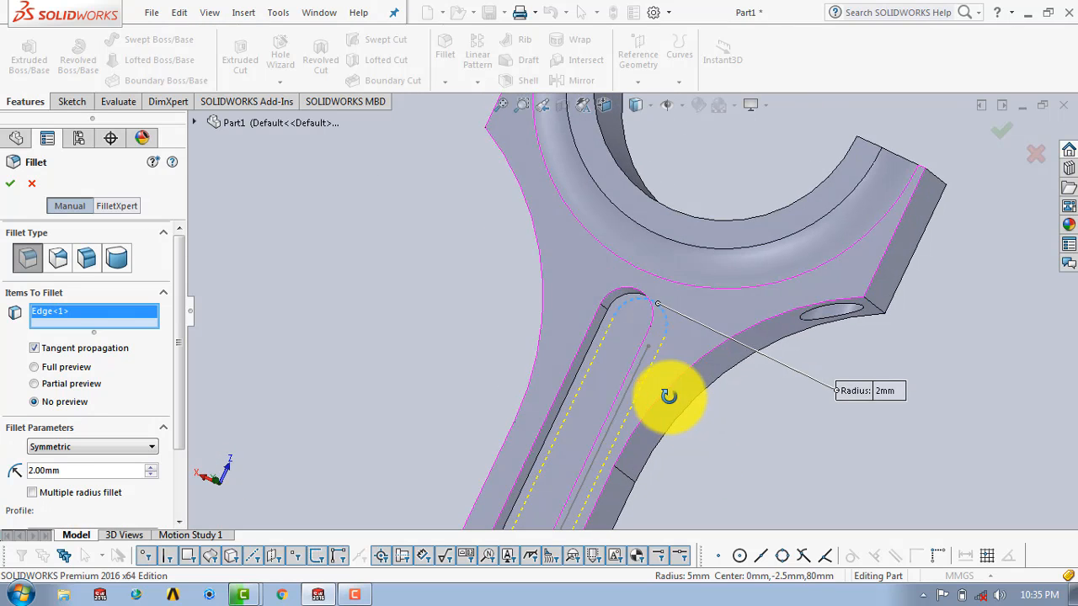
click(598, 329)
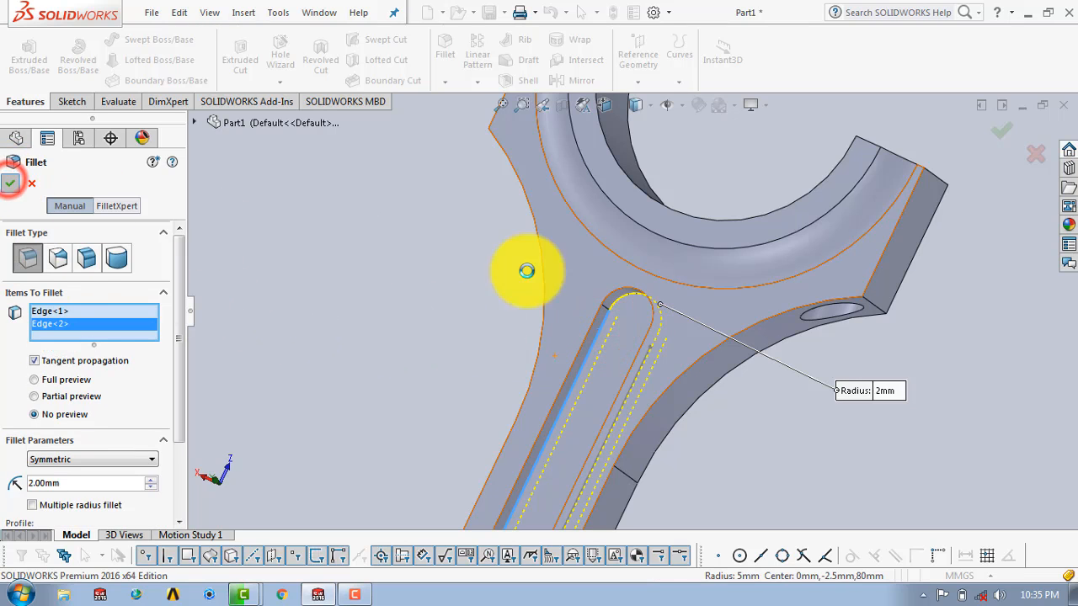
right_click(430, 294)
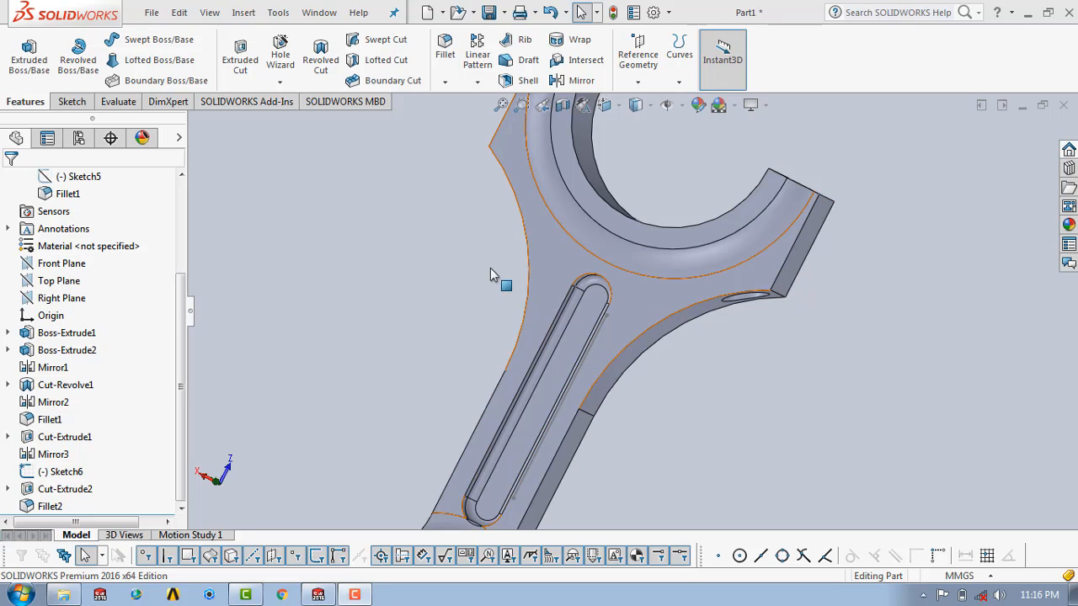
- Fillet the four straight outer edges on both sides of the rod's open big end with a 5 mm radius
click(446, 53)
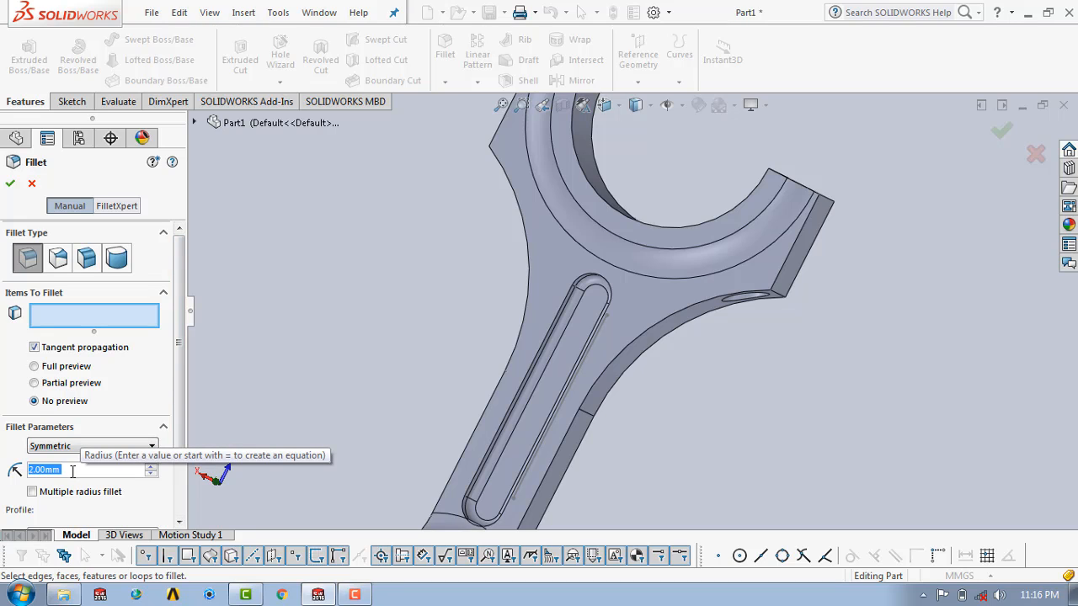
text(5)
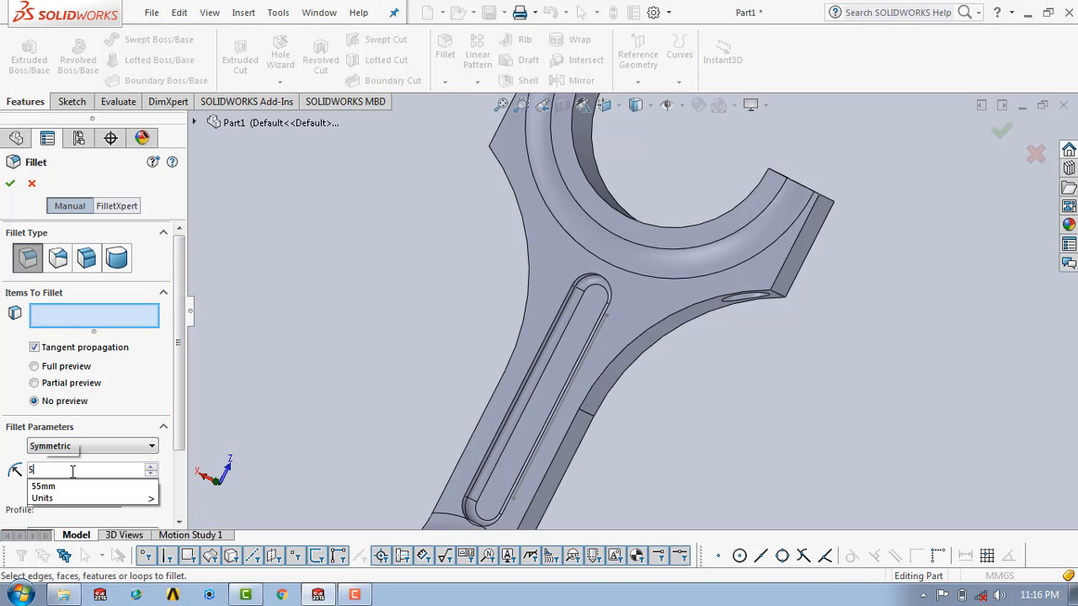
key(Return)
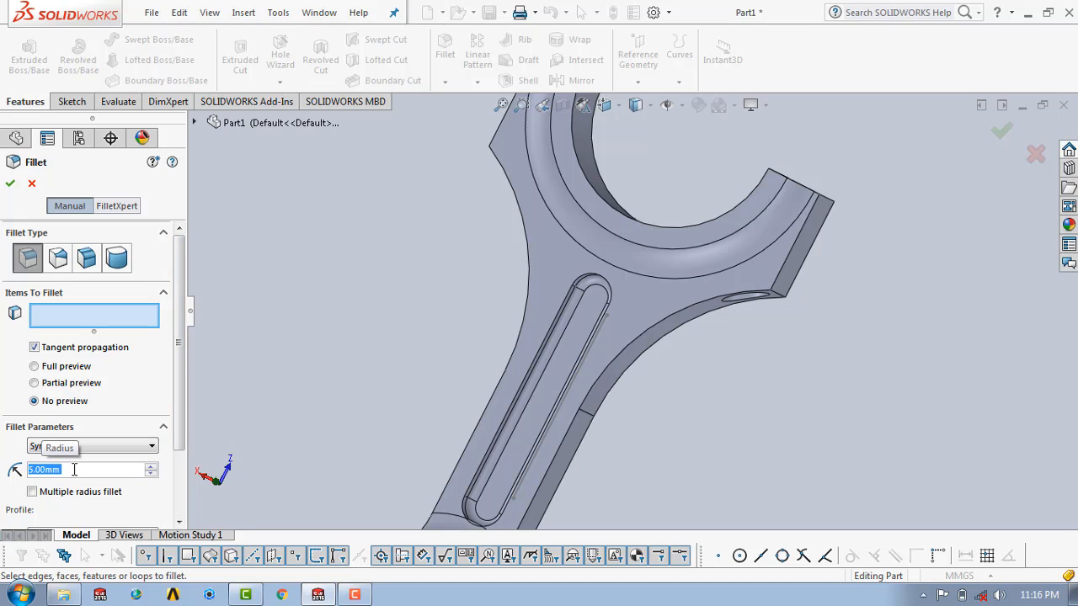
click(790, 261)
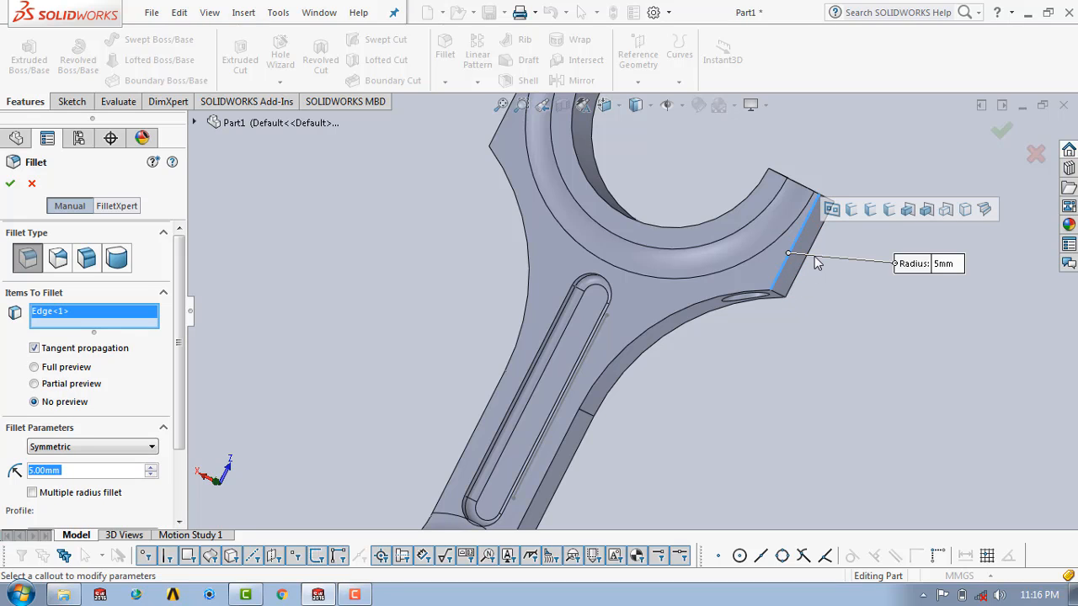
click(806, 265)
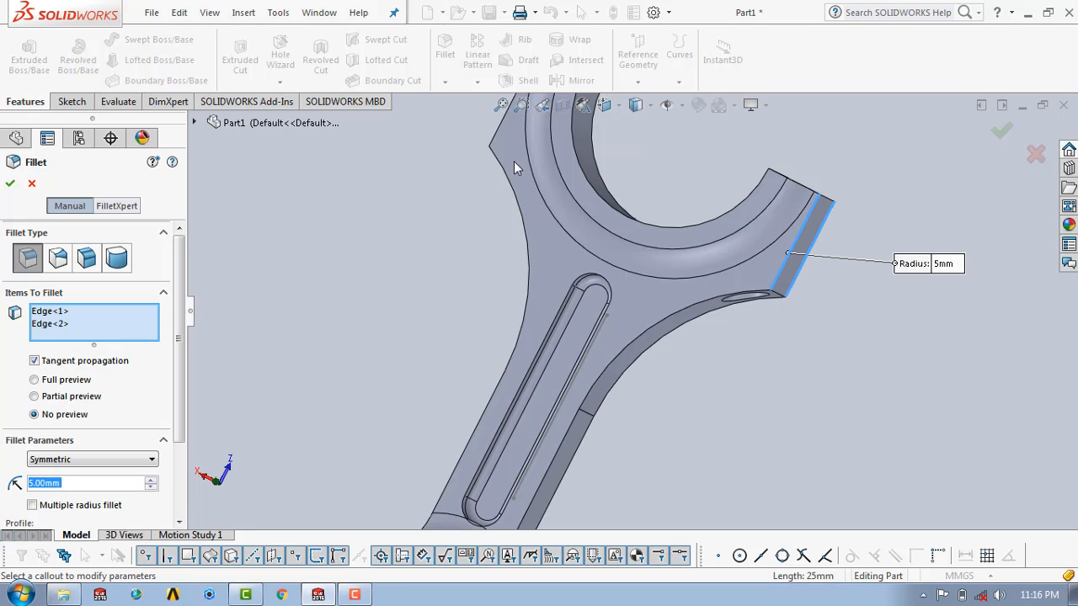
click(496, 145)
middle_drag(453, 210, 519, 165)
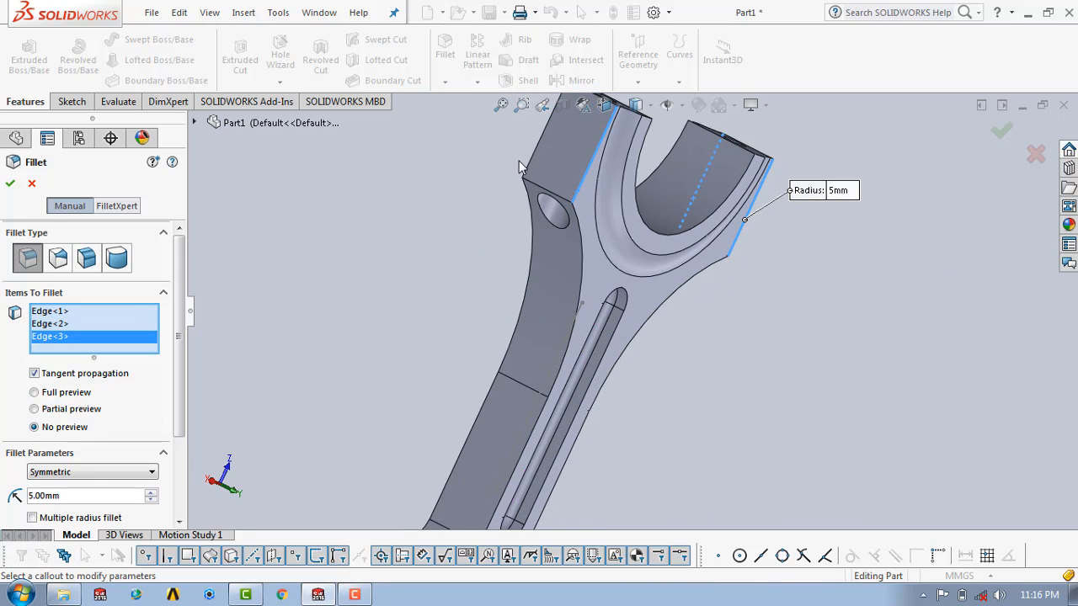
click(533, 161)
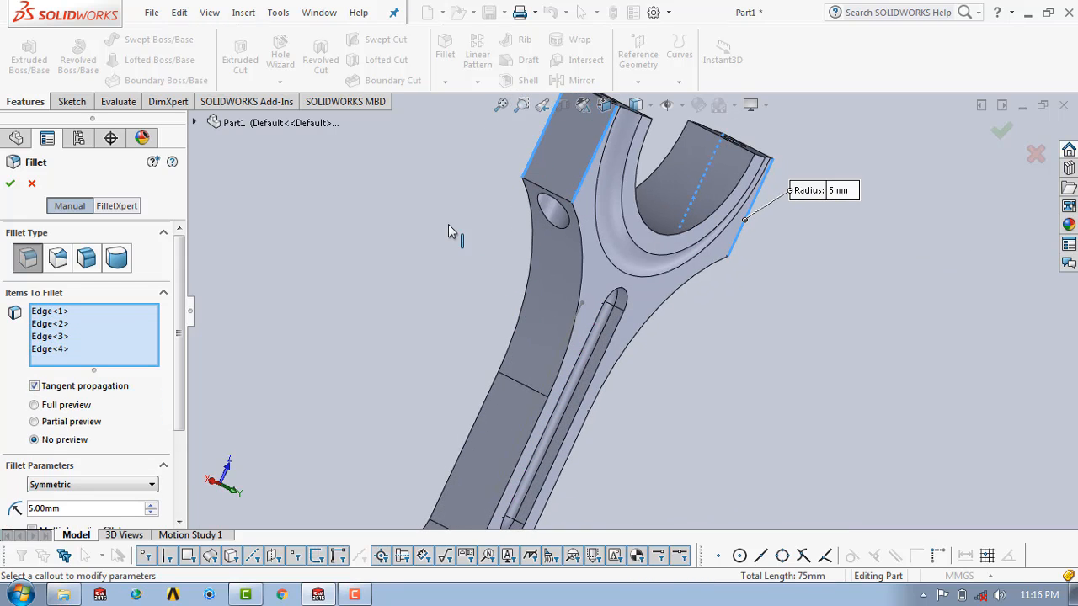
click(10, 183)
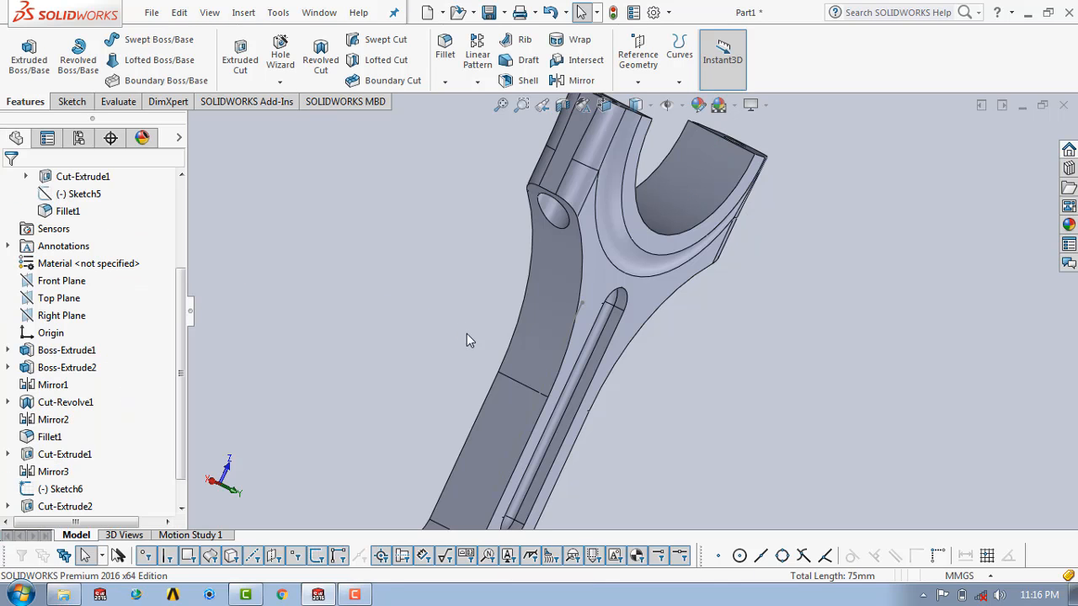
- Fillet the curved edges on both sides of the shank on the engraved face with a 2 mm radius
key(f)
middle_drag(773, 342, 676, 327)
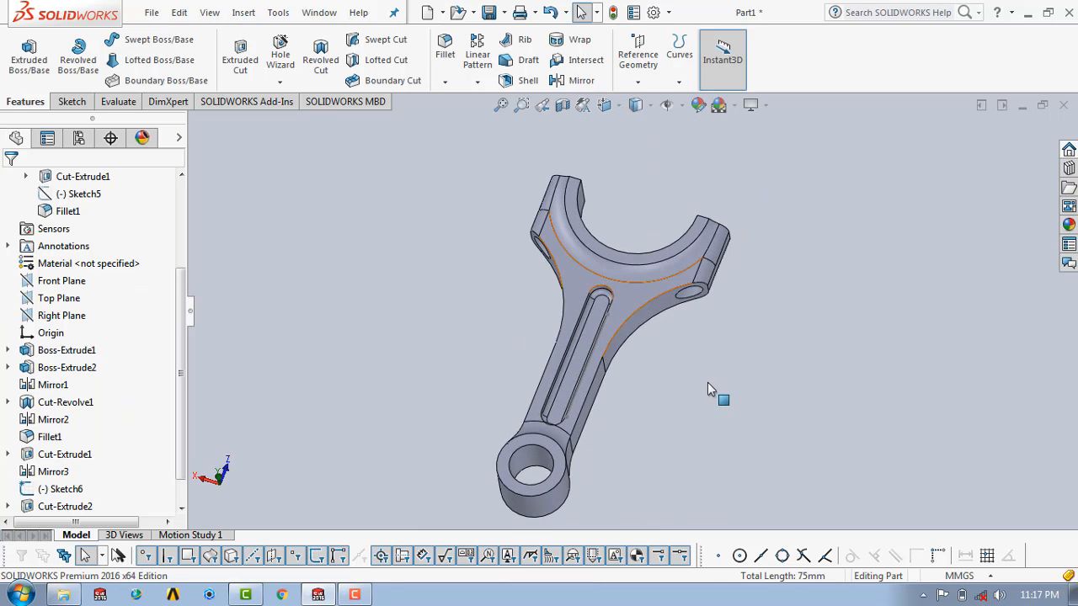
middle_drag(707, 384, 585, 268)
middle_drag(716, 403, 702, 308)
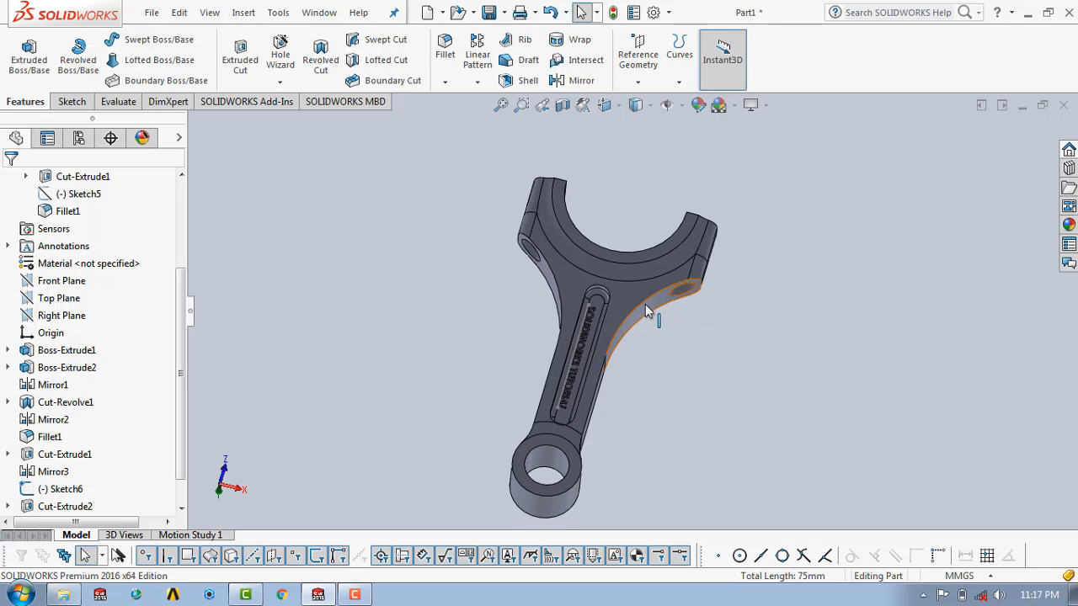
click(445, 52)
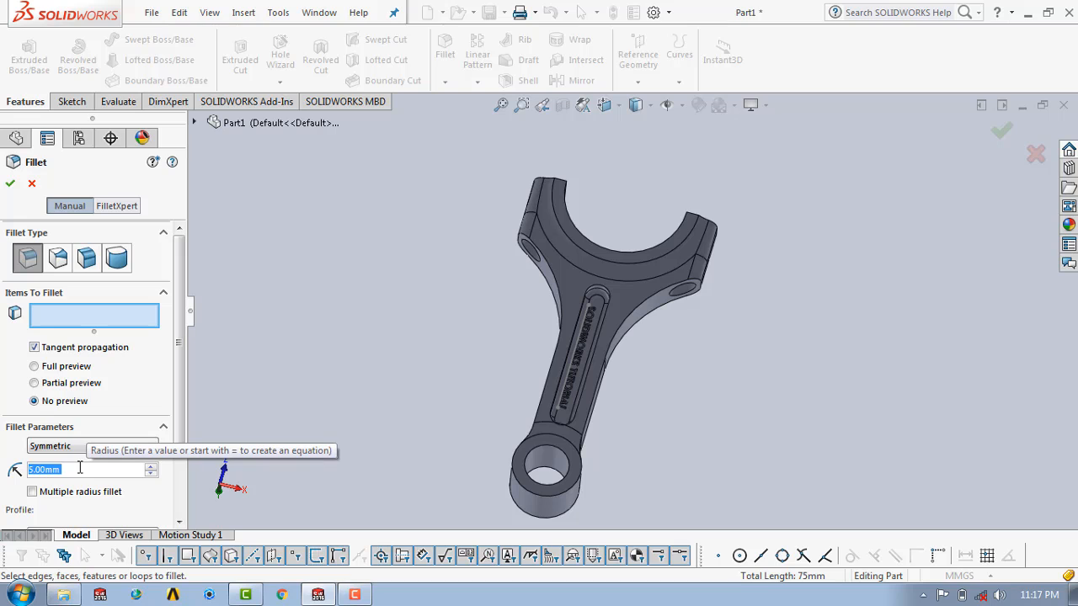
text(2)
key(Return)
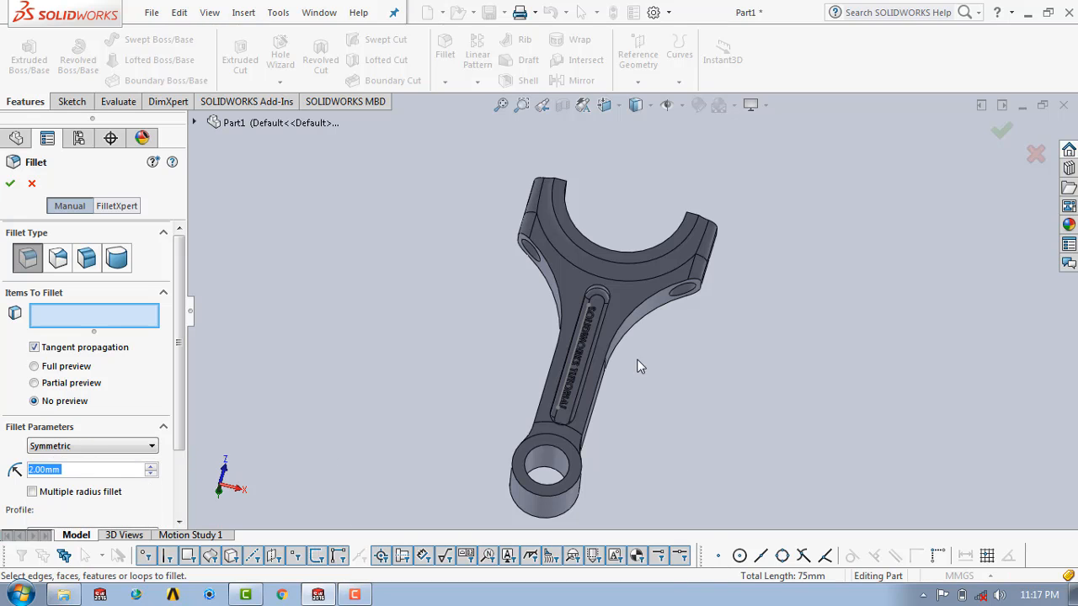
click(649, 306)
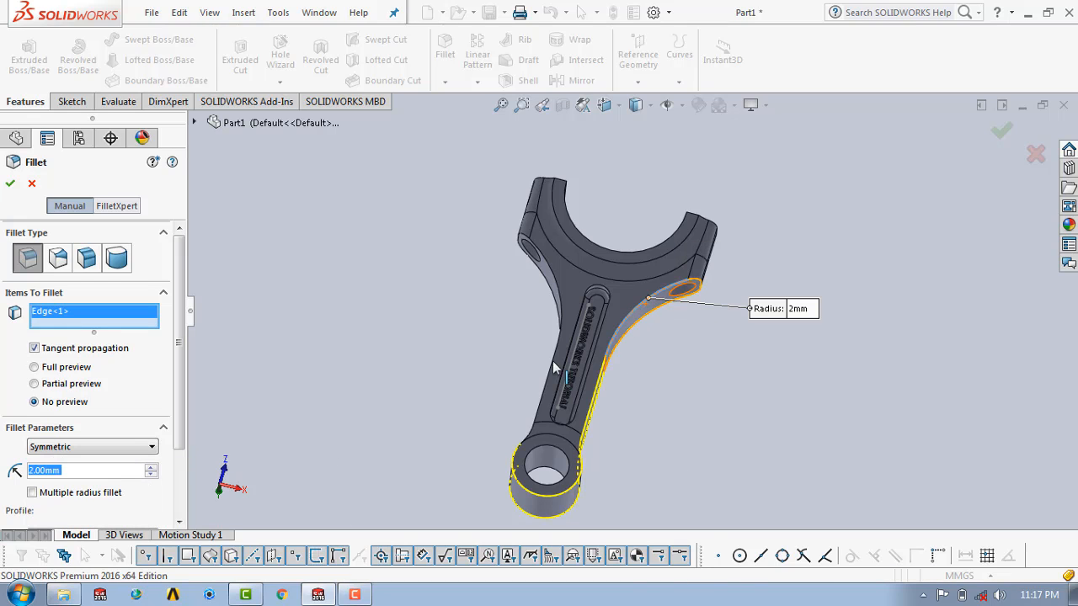
click(552, 273)
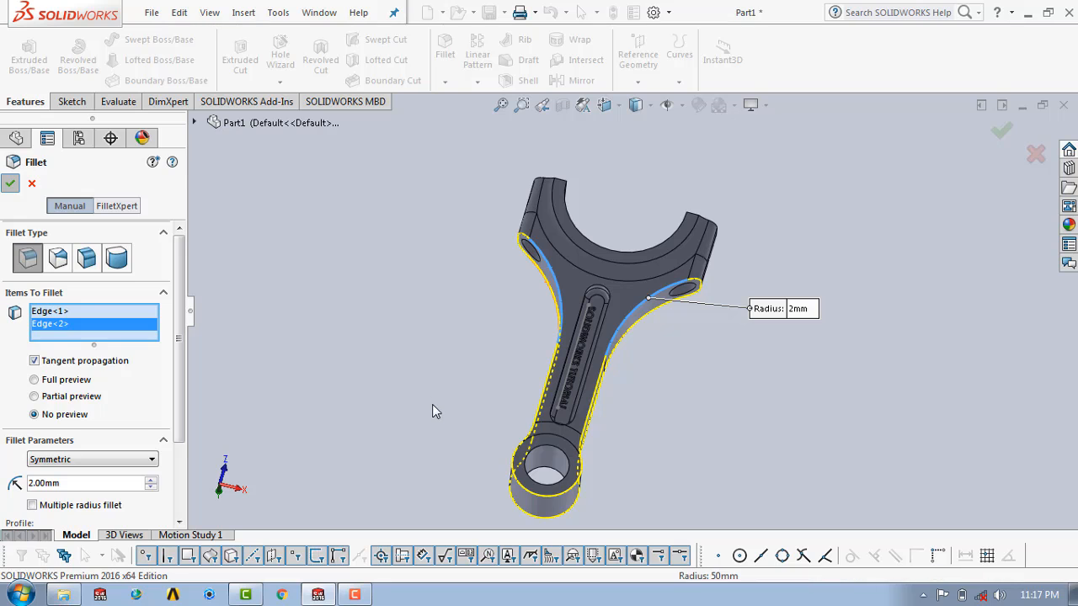
key(Return)
middle_drag(399, 483, 506, 320)
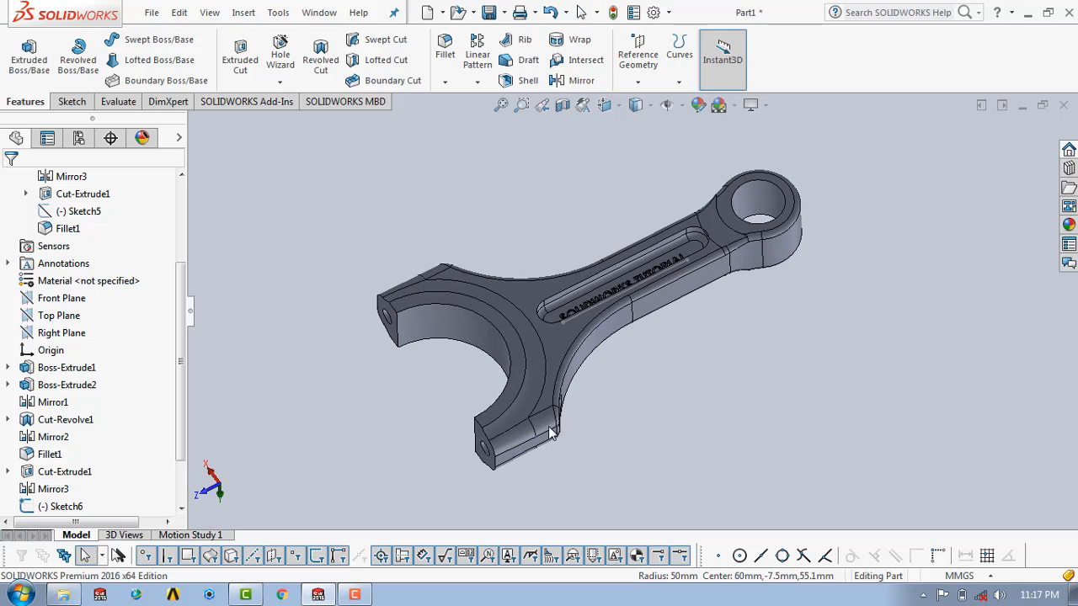
- Start saving the part under a new Desktop folder named "connecting rod assembly" and open that folder as the save location
click(150, 14)
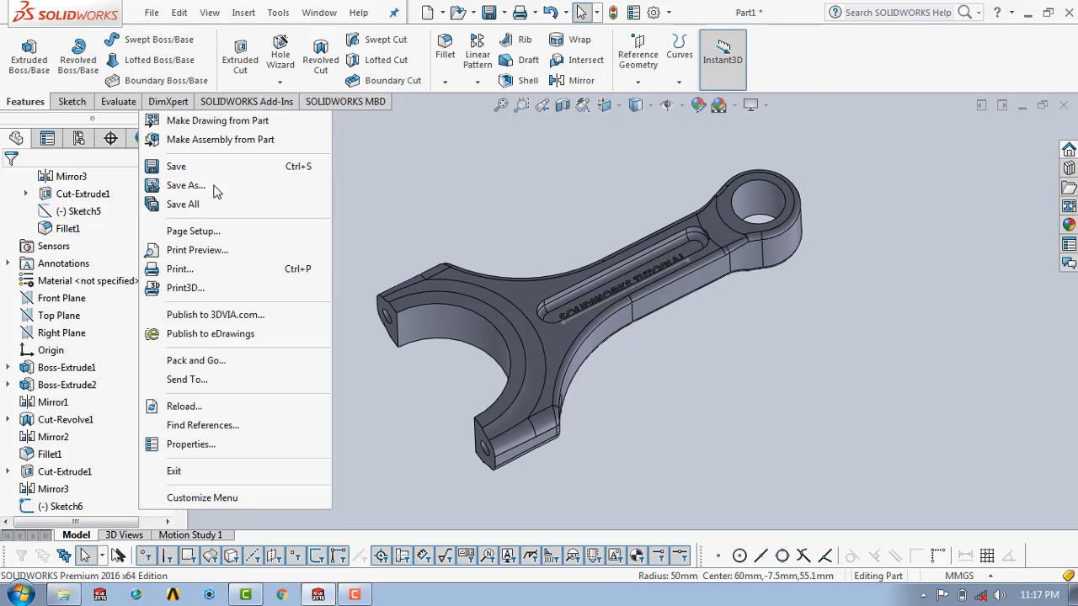
click(187, 185)
click(362, 217)
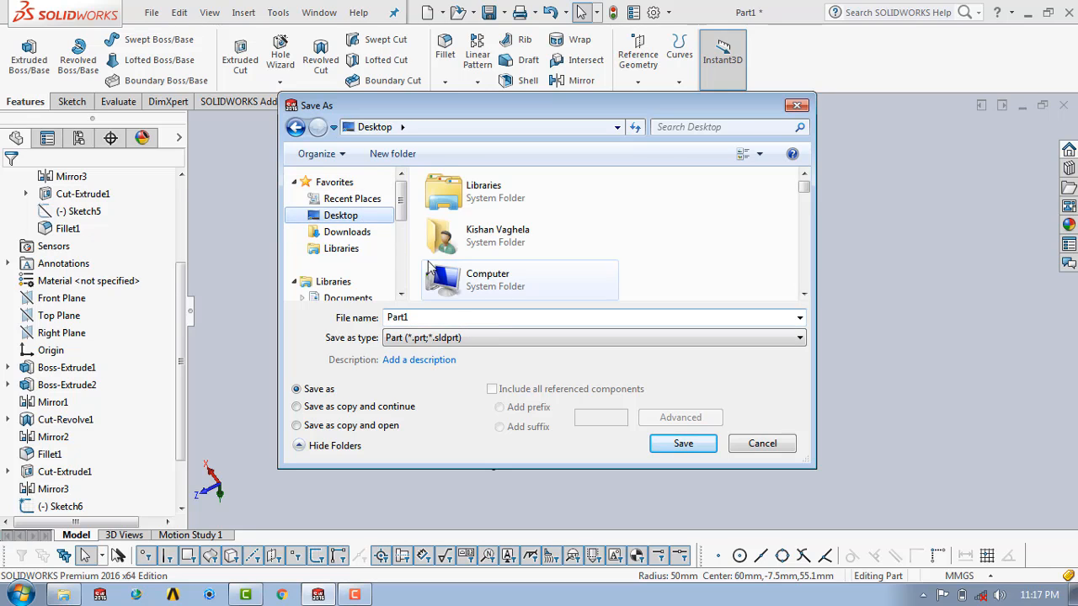
click(391, 154)
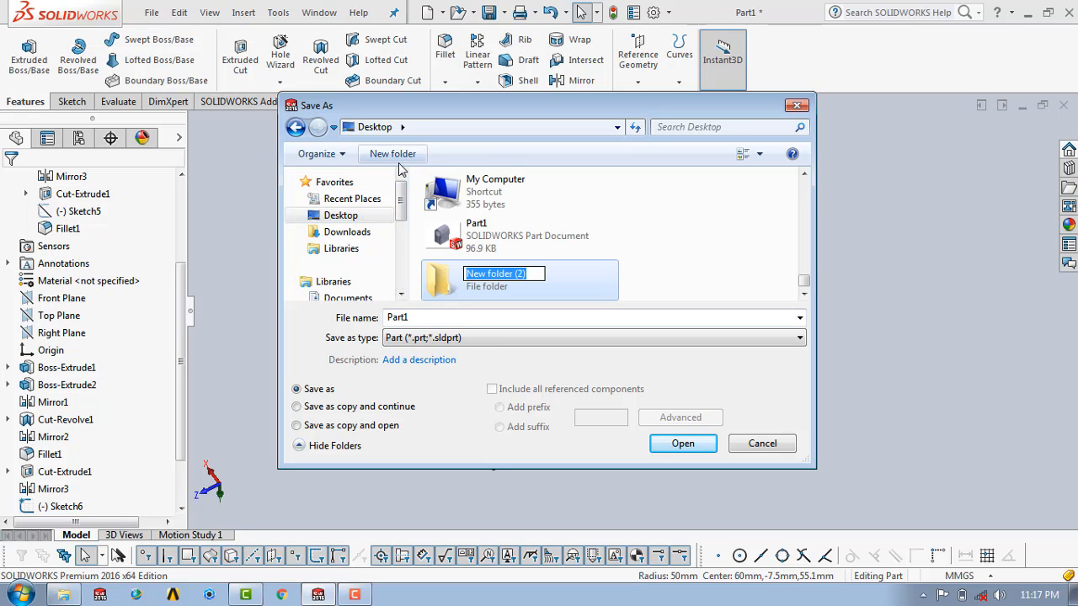
text(connec)
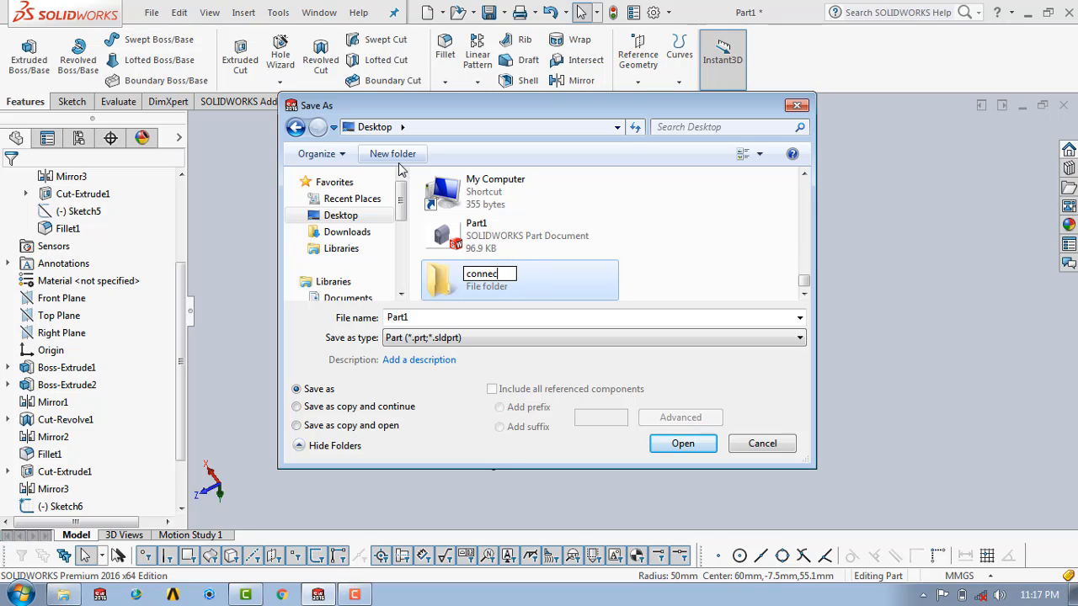
text(ting rod assemb)
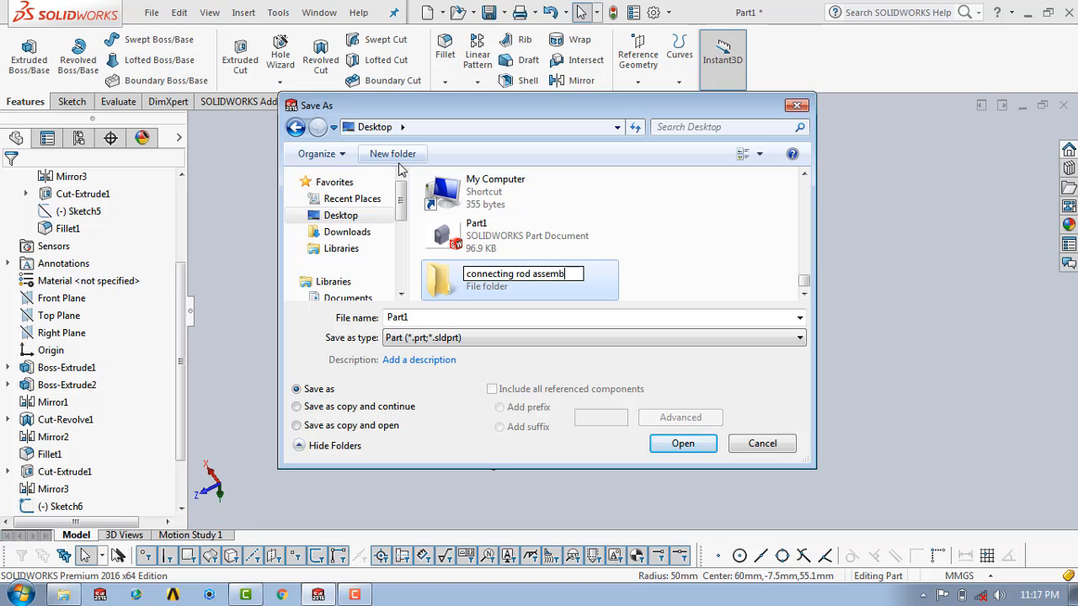
text(ly)
key(Return)
key(Return)
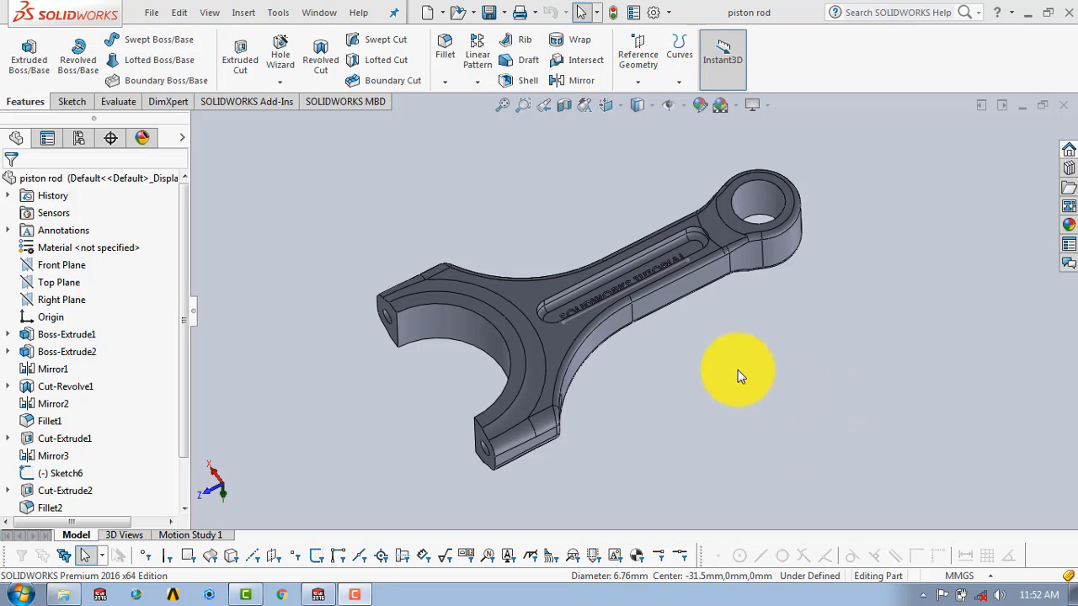
- Create a new part document and start a sketch on the Top Plane
click(71, 101)
click(359, 235)
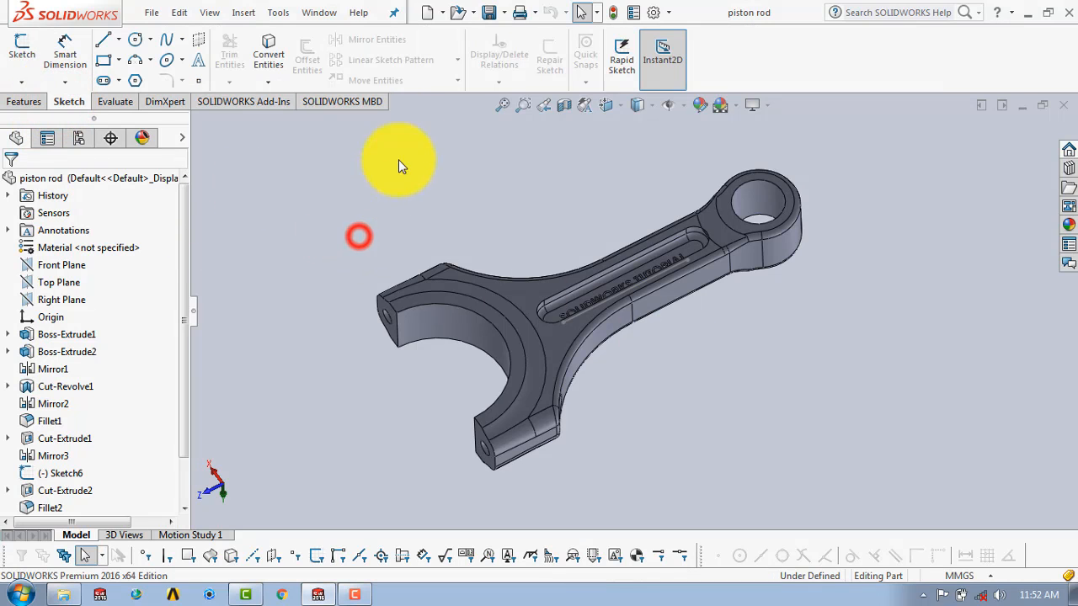
click(427, 12)
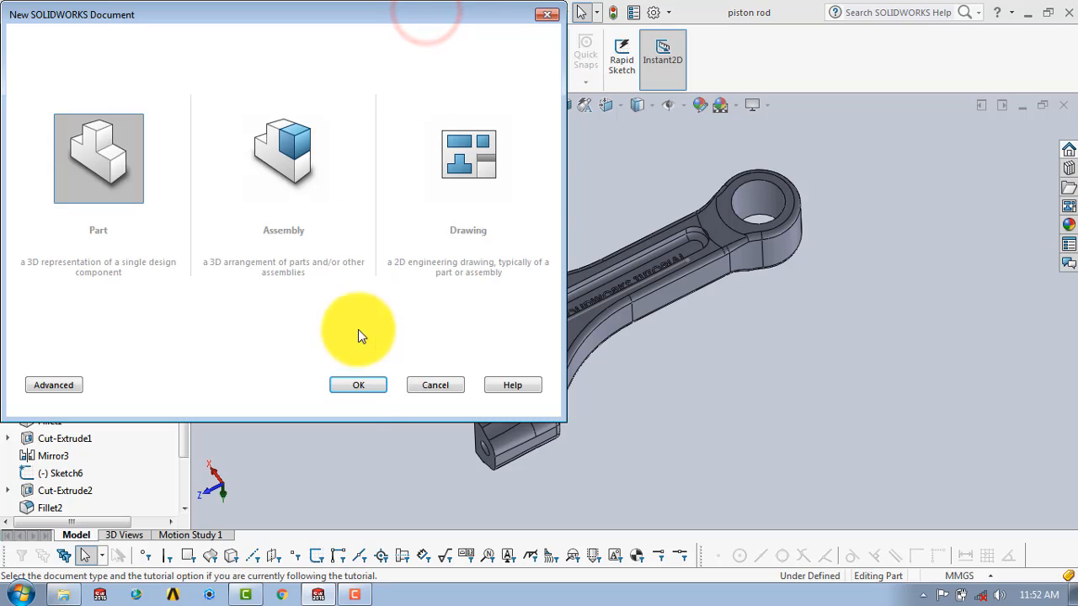
click(362, 386)
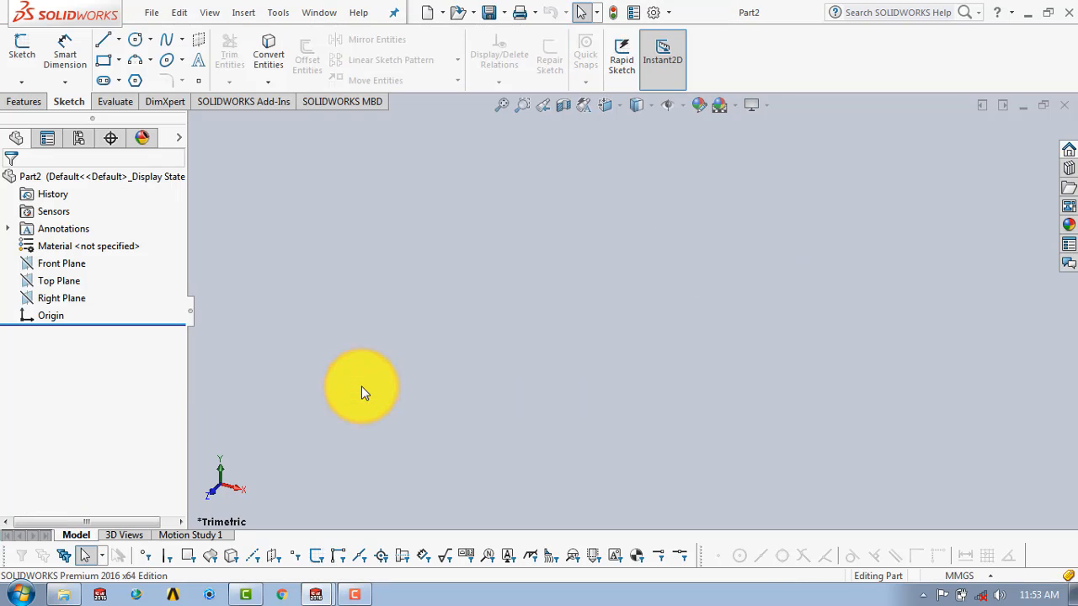
click(22, 47)
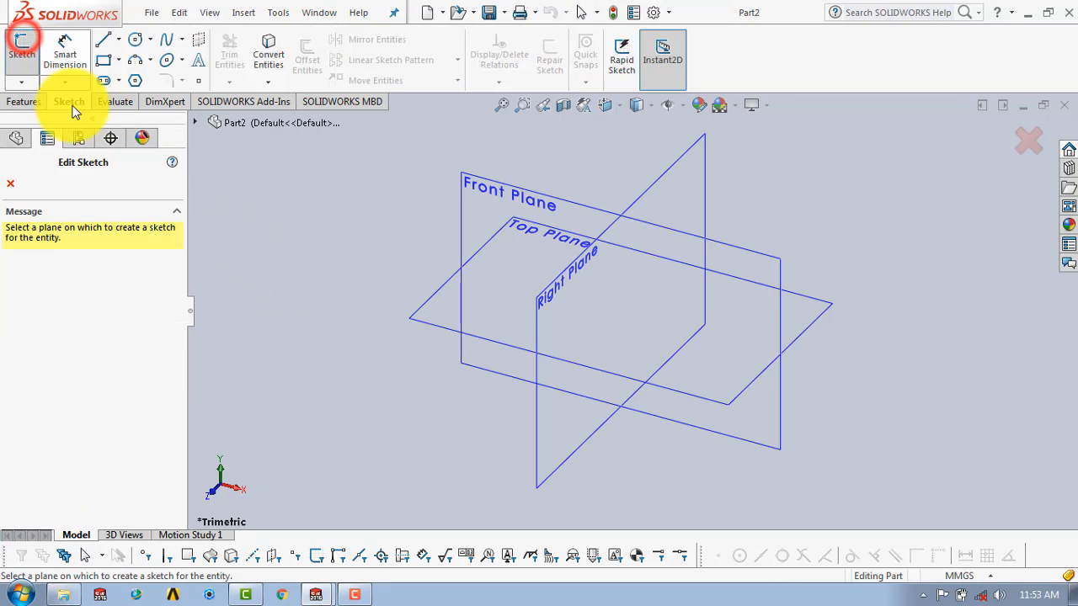
click(434, 327)
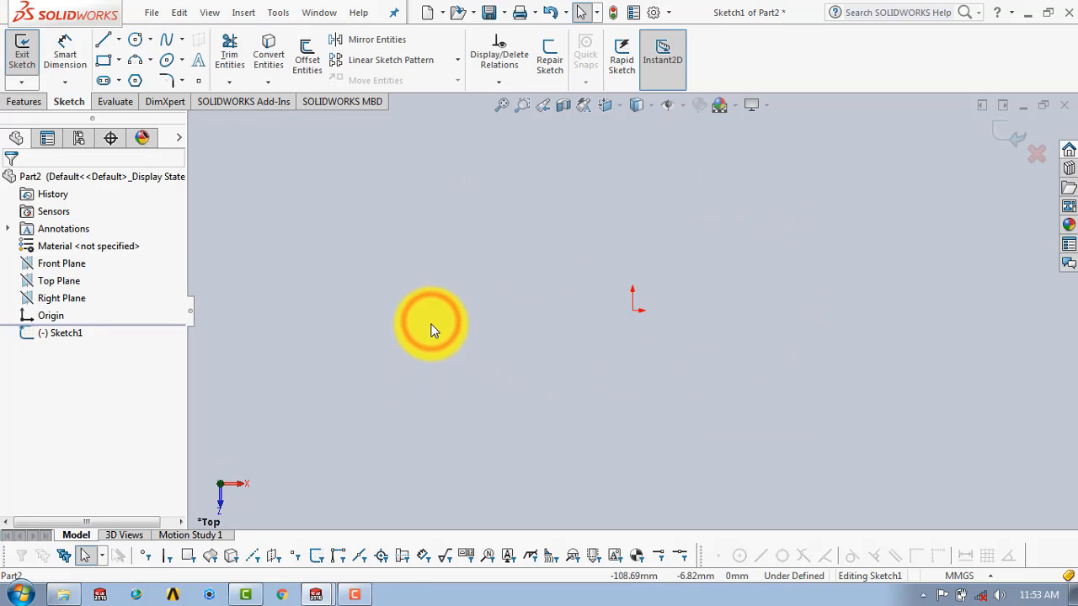
- Sketch a circle centred on the origin and dimension its diameter to 50 mm
click(137, 42)
click(633, 310)
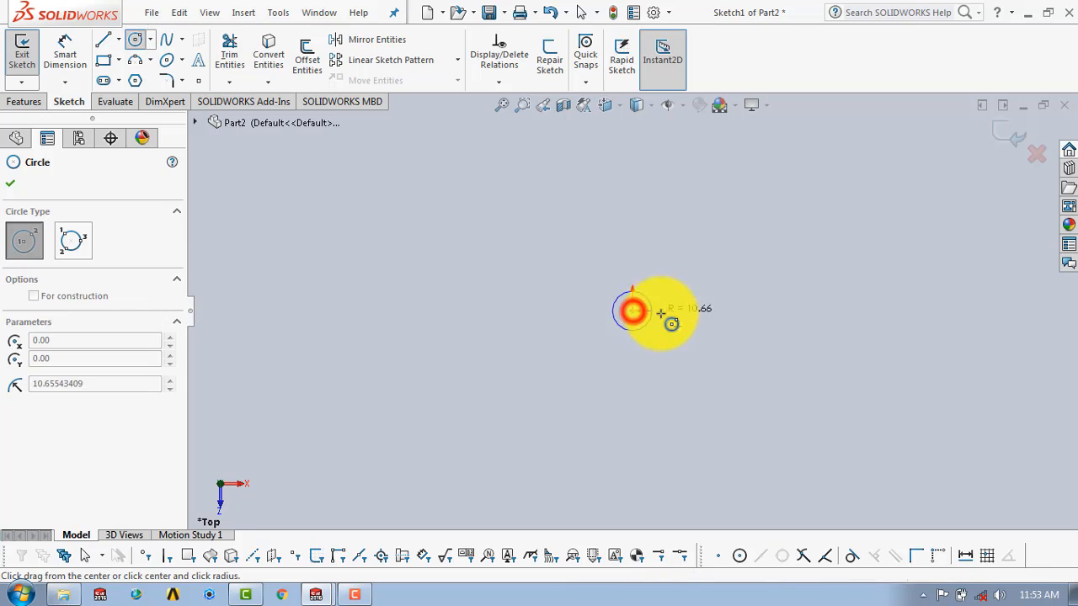
click(720, 318)
key(Escape)
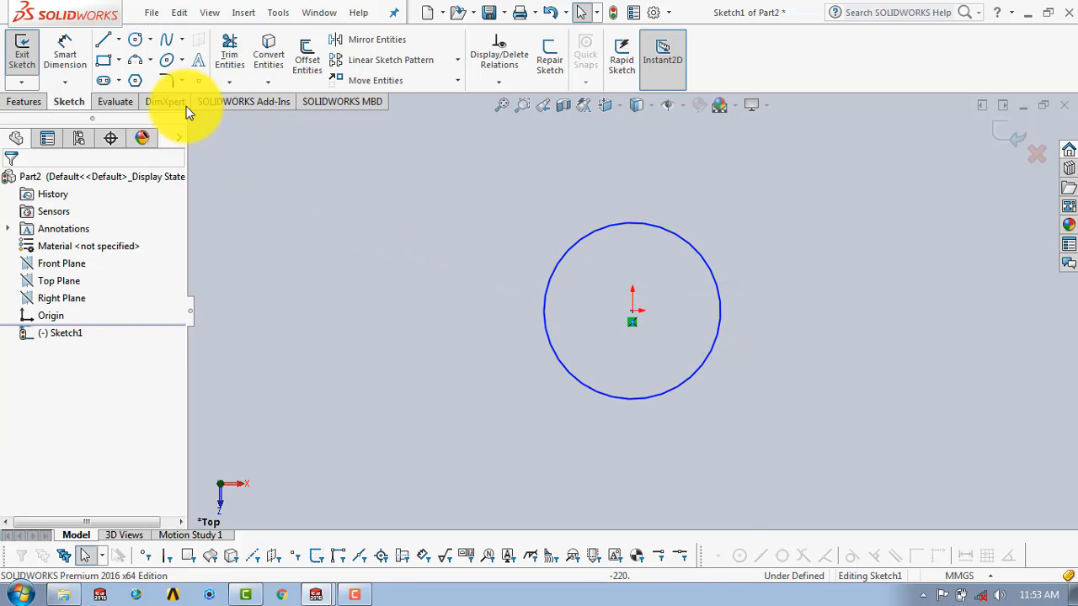
click(65, 53)
click(705, 360)
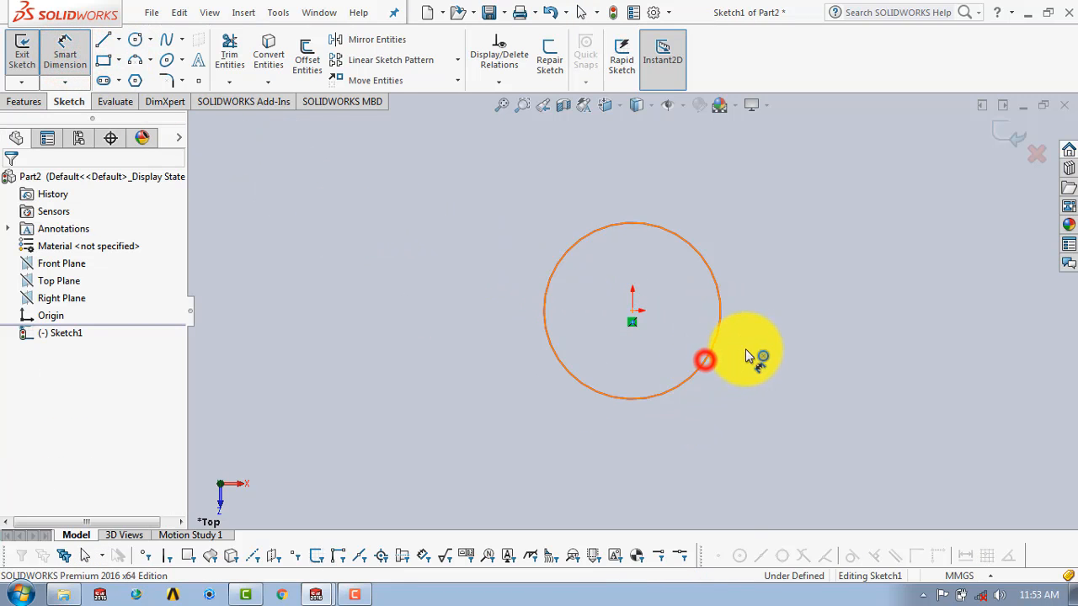
click(769, 351)
text(50)
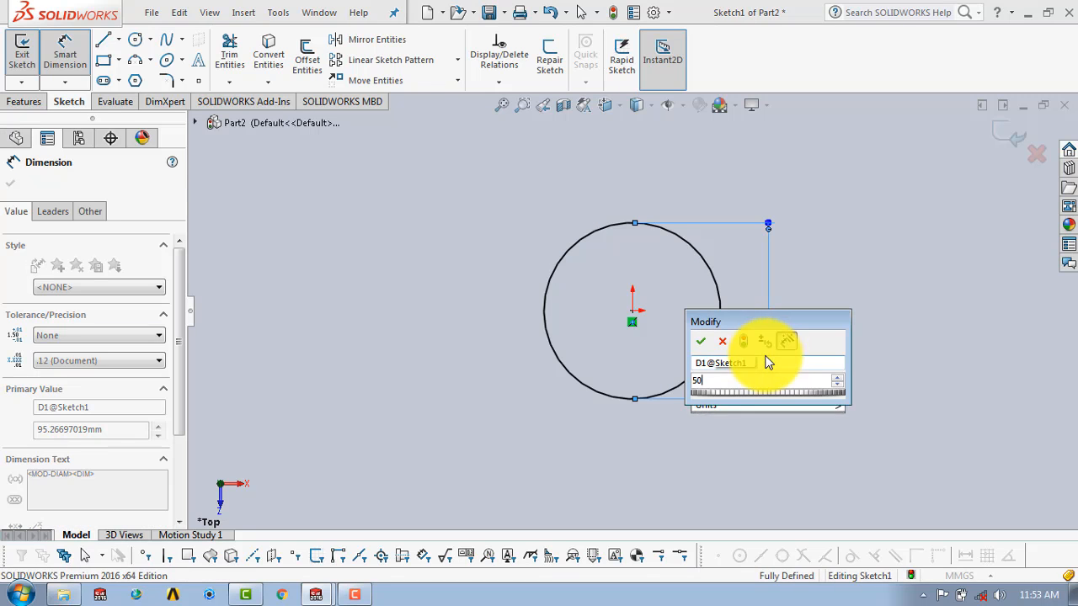
click(791, 460)
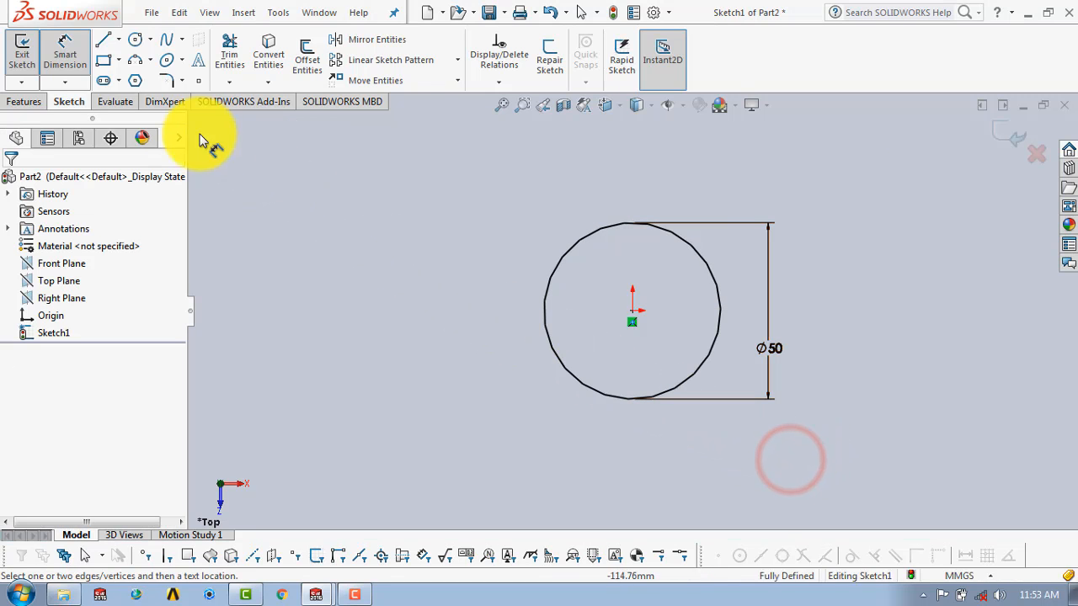
click(68, 46)
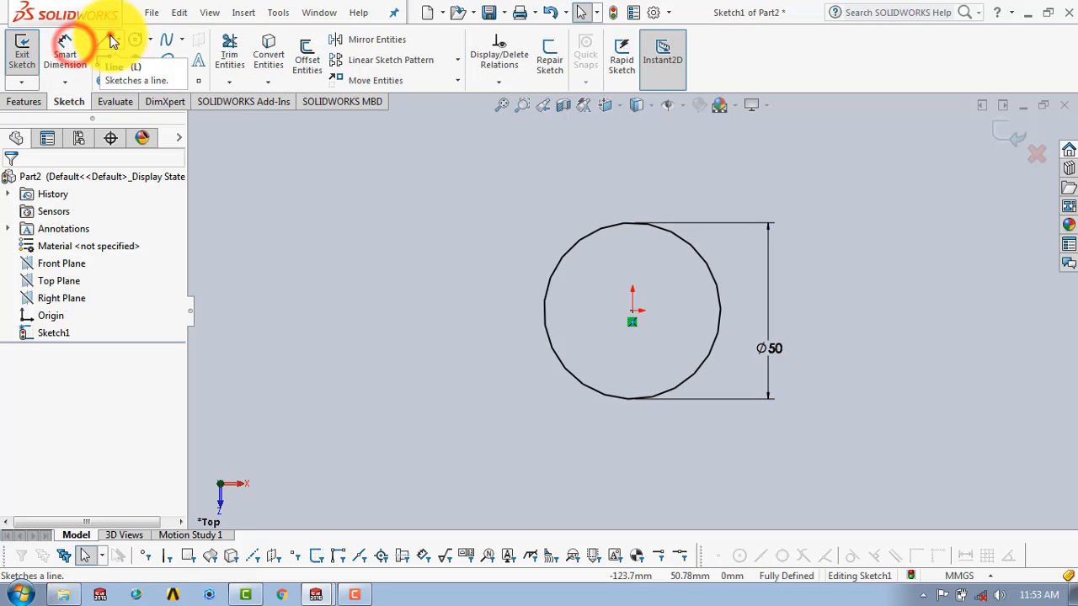
- Draw two horizontal lines about 11 mm long running outward from the circle's left and right quadrant points
click(112, 42)
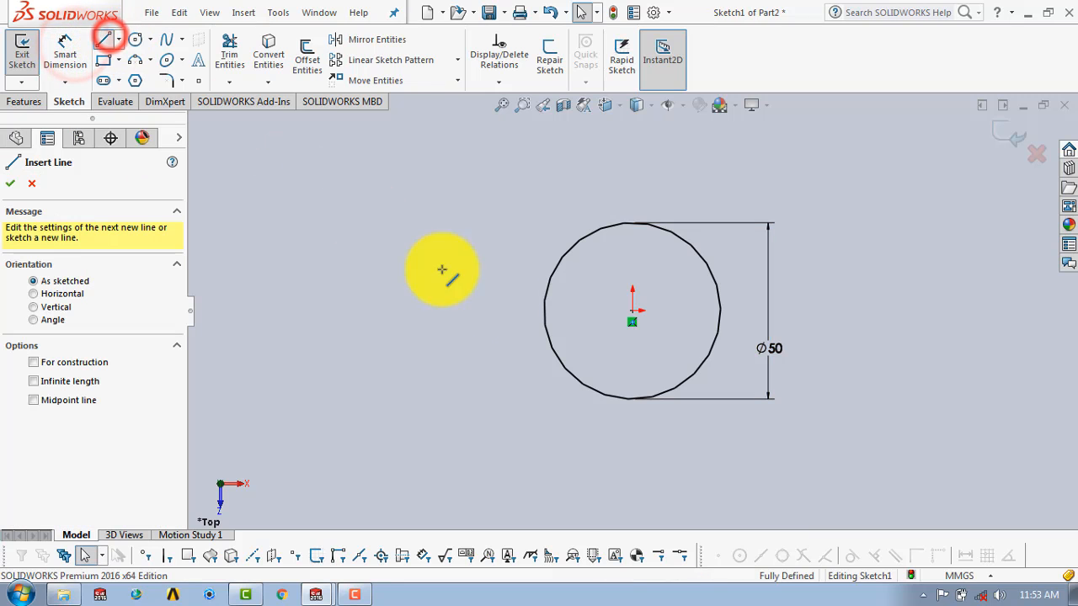
click(721, 312)
click(757, 312)
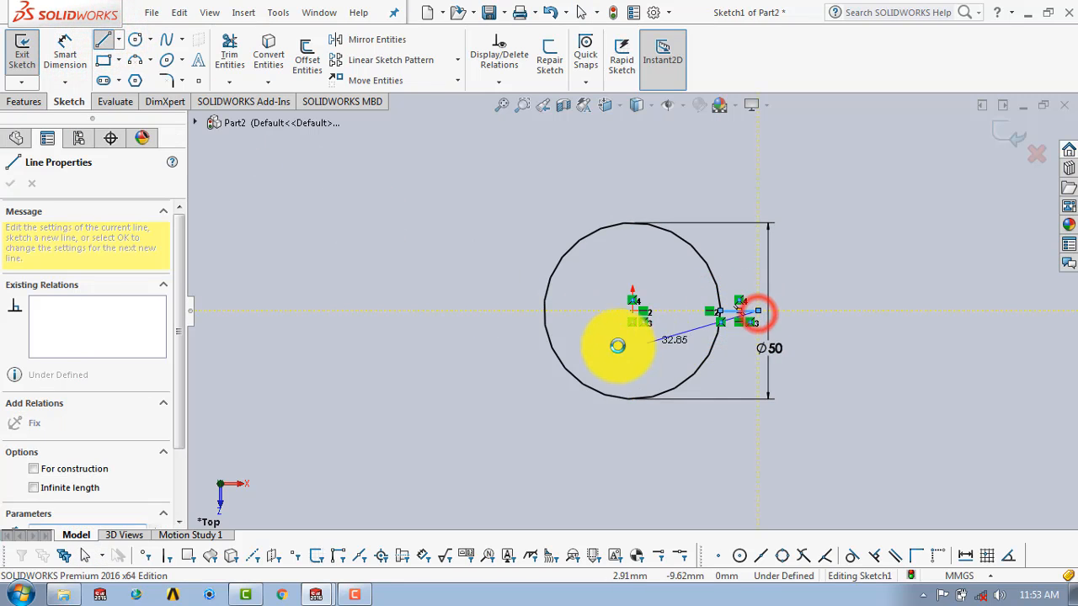
key(Escape)
click(105, 40)
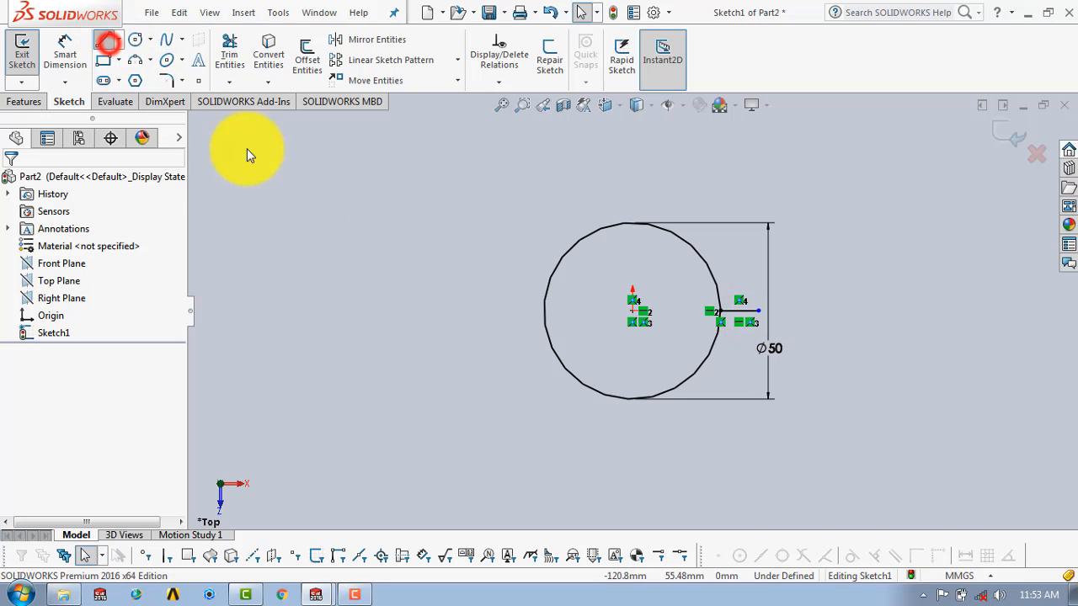
click(545, 311)
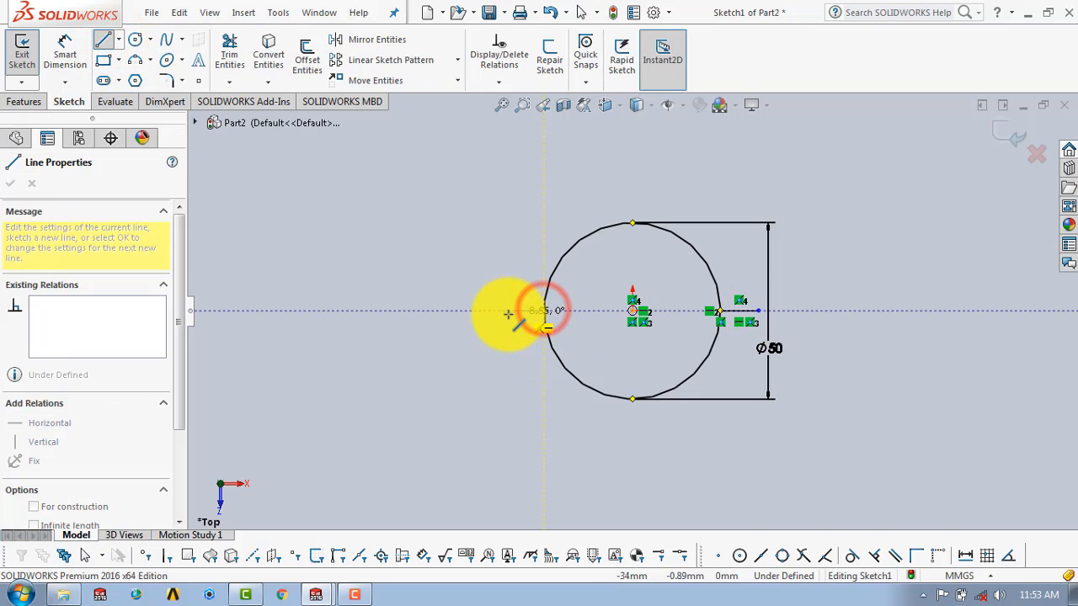
click(504, 310)
key(Escape)
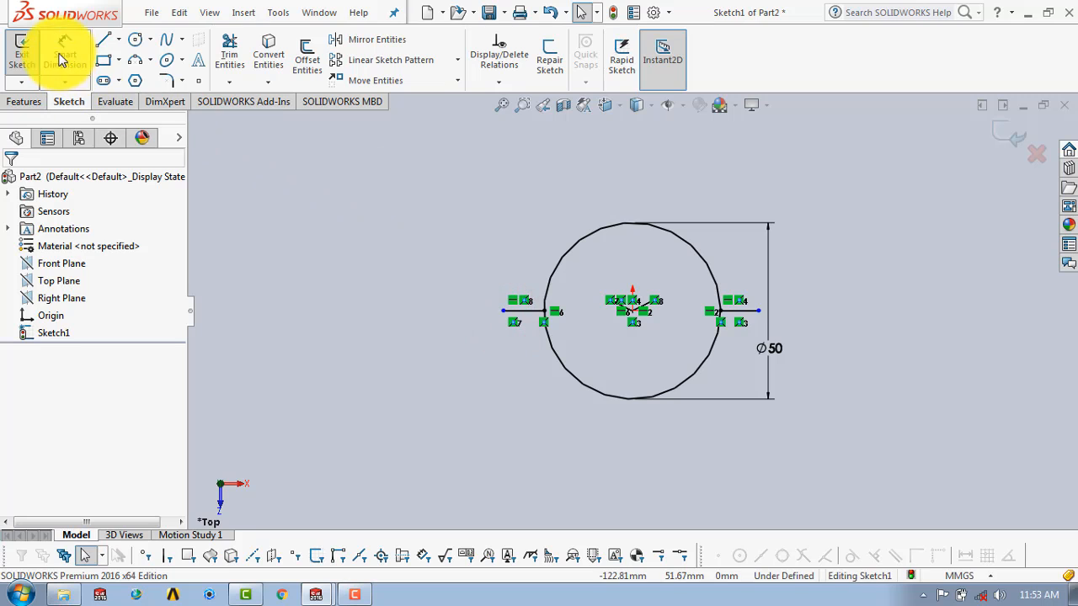
- Dimension both horizontal lines beside the circle to a length of 13 mm
click(535, 312)
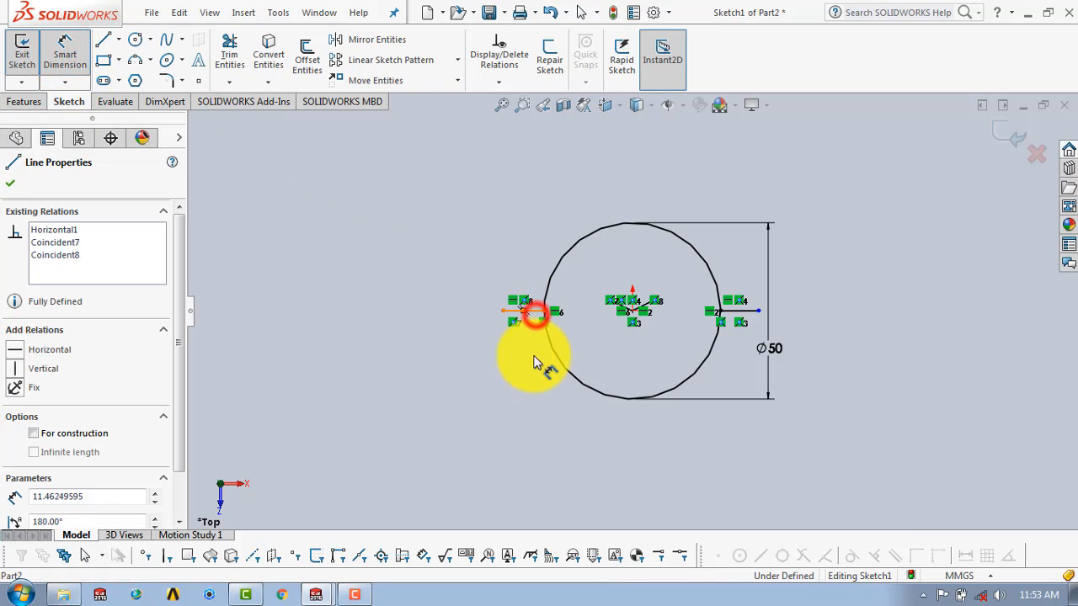
click(534, 362)
text(13)
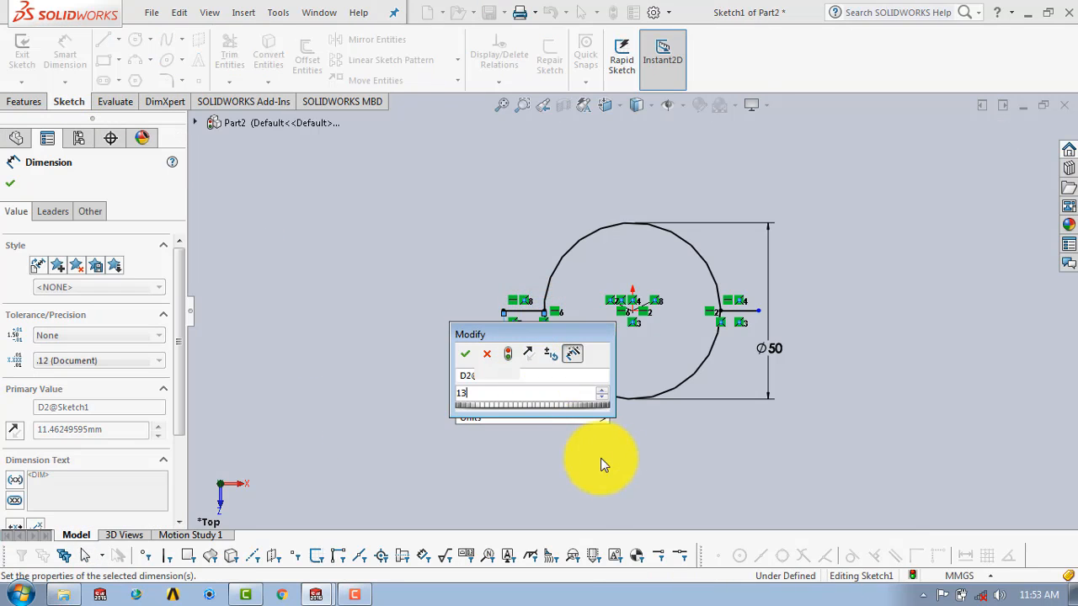
click(625, 469)
click(750, 311)
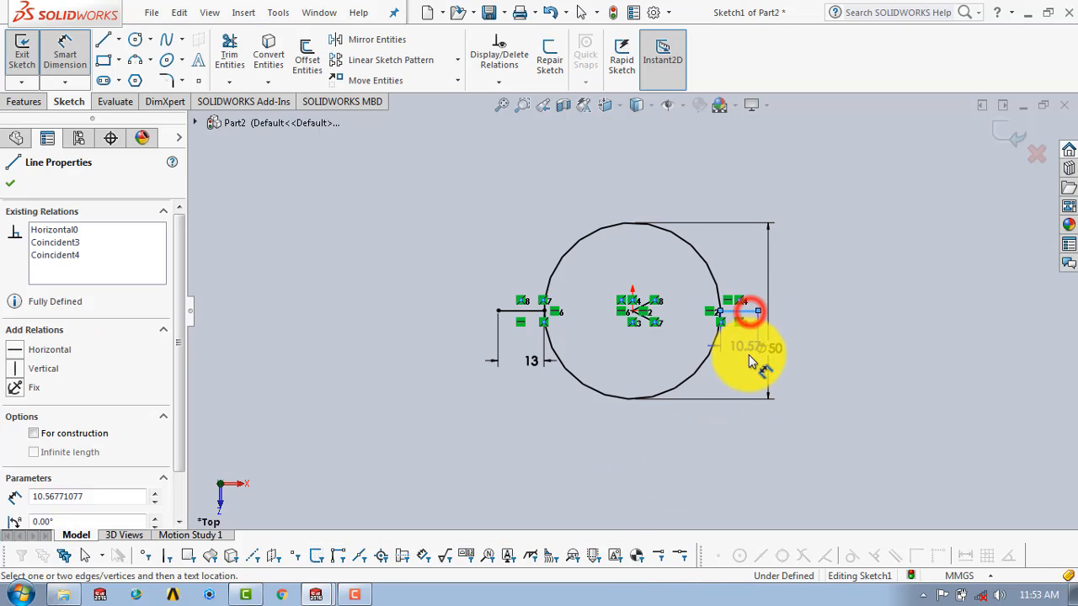
click(748, 356)
text(13)
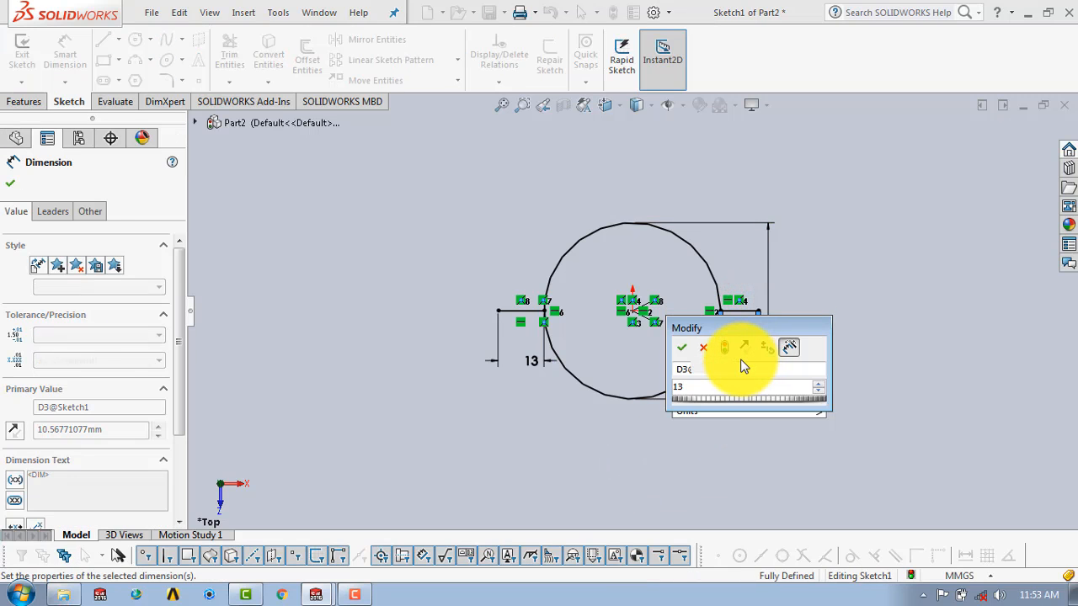
key(Return)
click(828, 303)
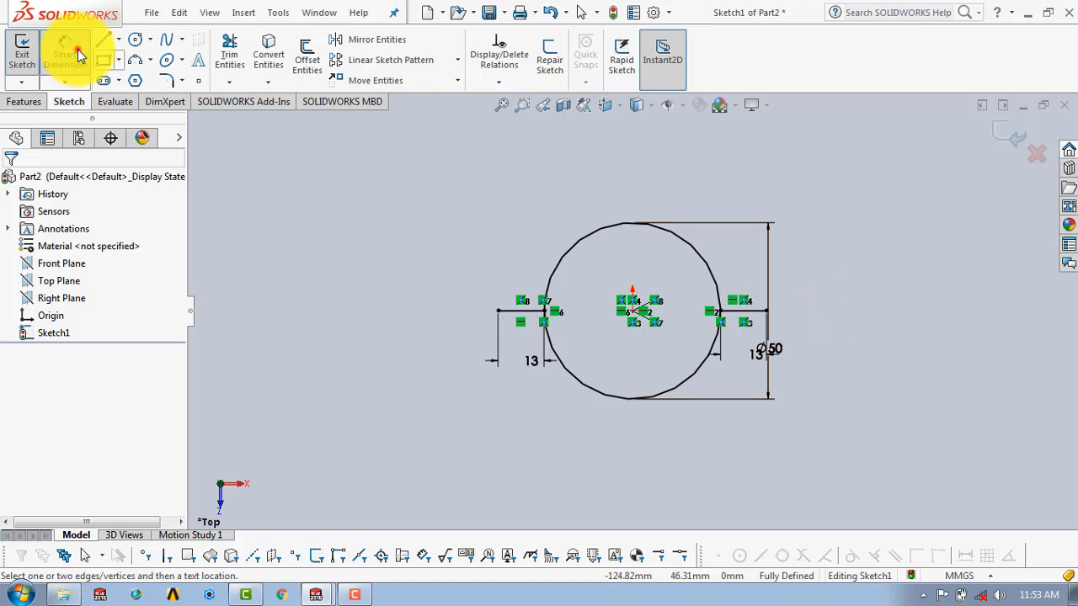
- Draw vertical lines about 25 mm long upward from the outer ends of both horizontal lines
click(103, 39)
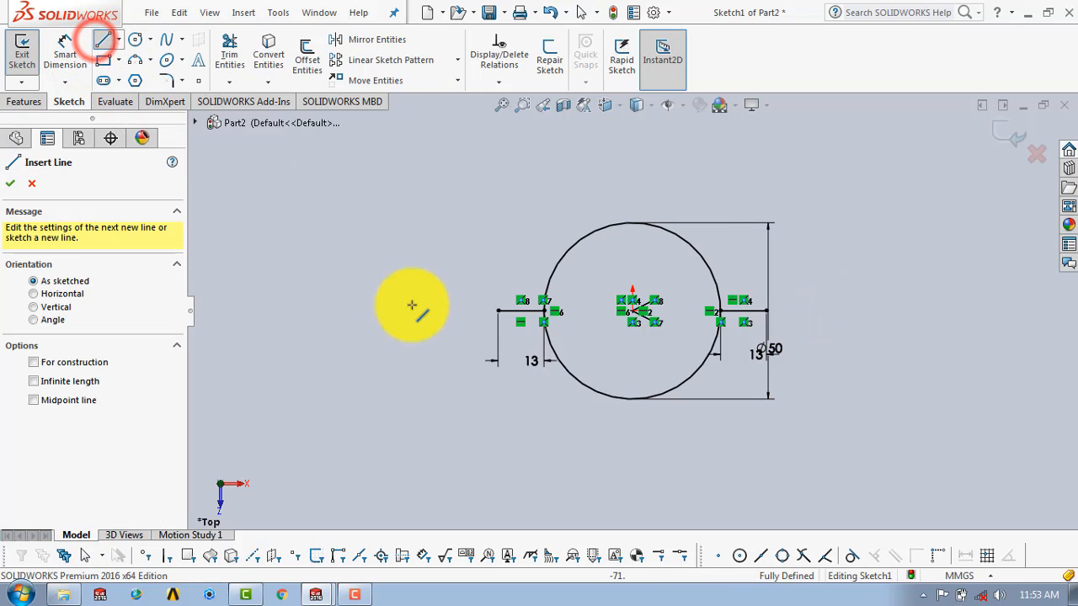
click(497, 311)
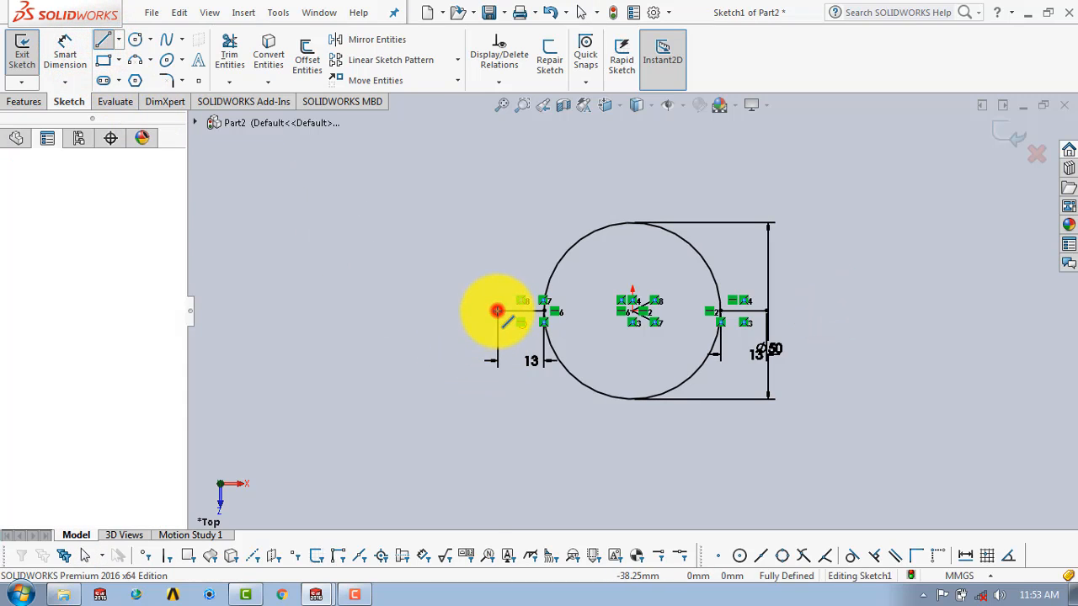
double_click(497, 223)
click(101, 39)
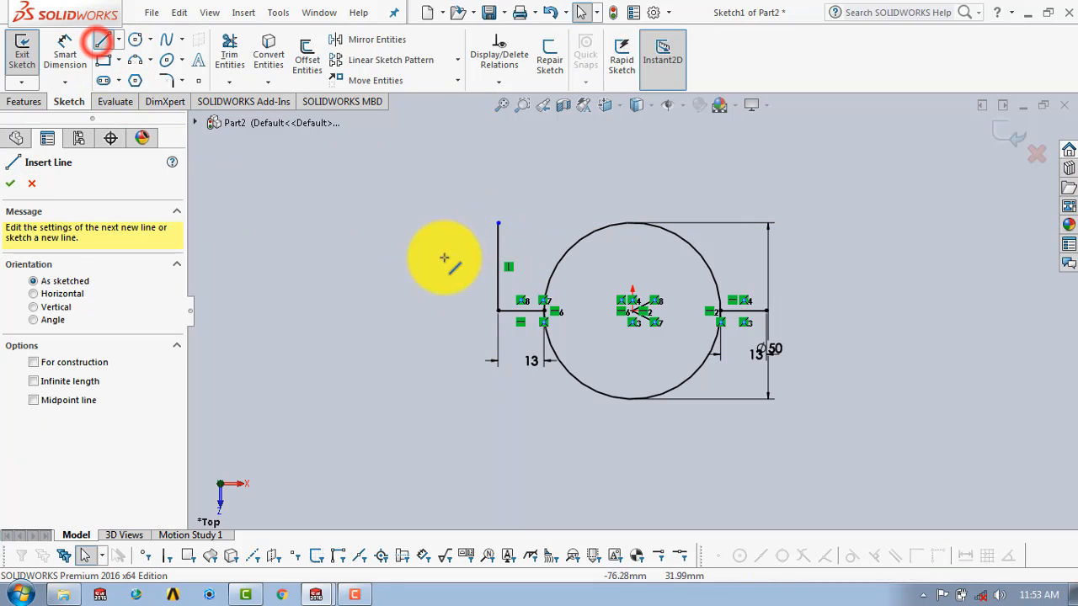
click(768, 310)
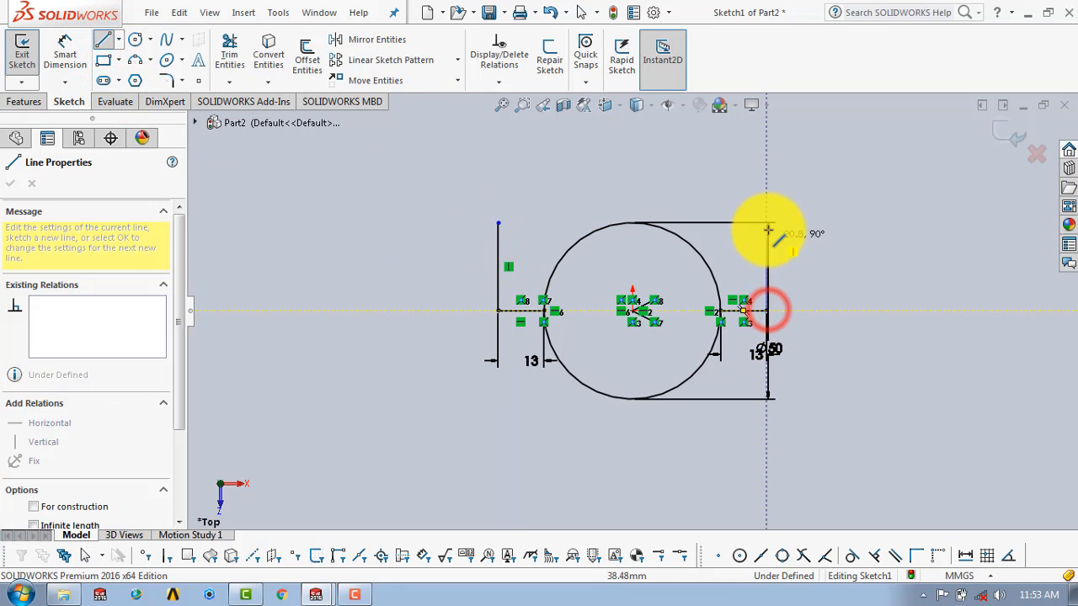
double_click(768, 224)
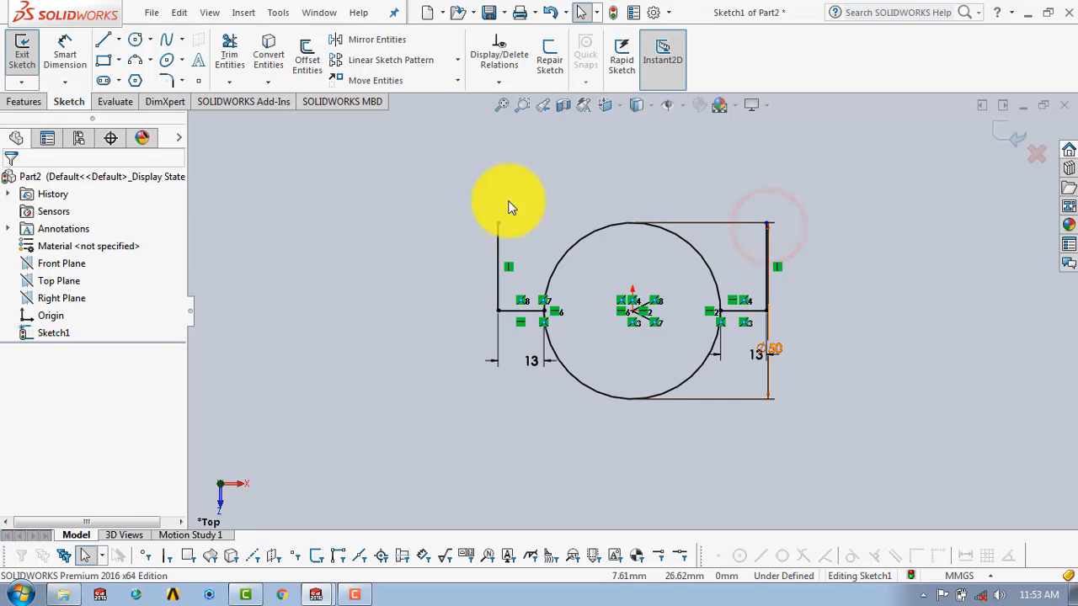
- Dimension both vertical side lines to a length of 30 mm
click(64, 52)
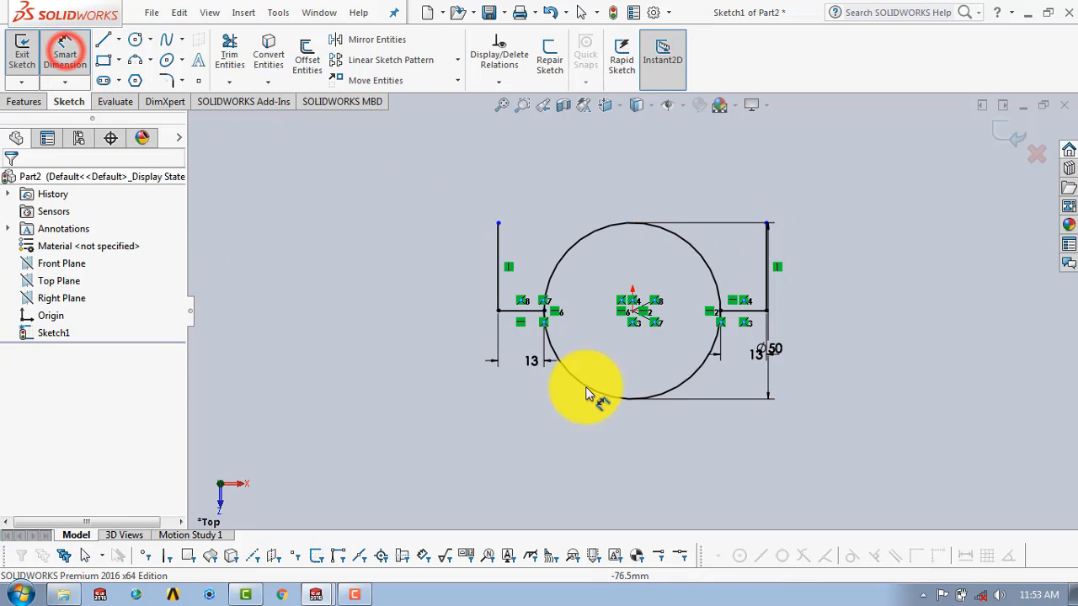
click(766, 251)
click(810, 266)
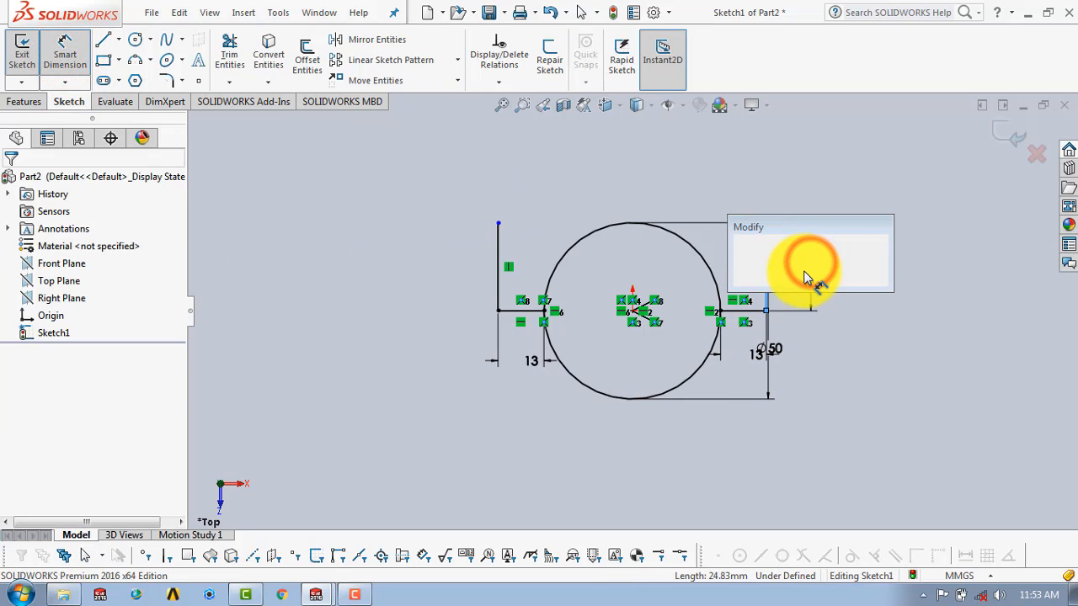
text(30)
key(Return)
click(712, 449)
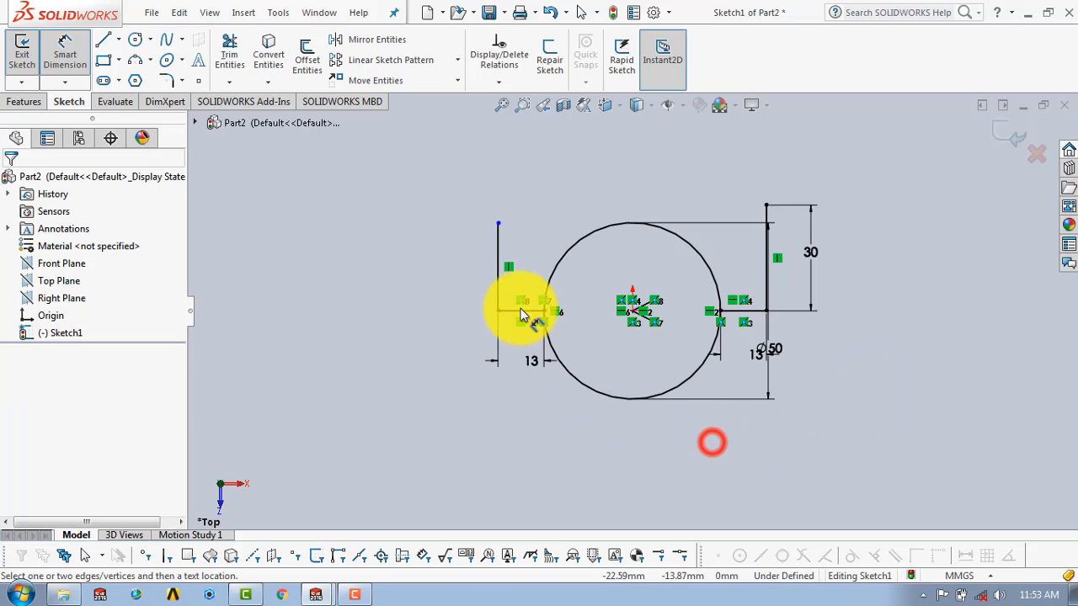
click(496, 247)
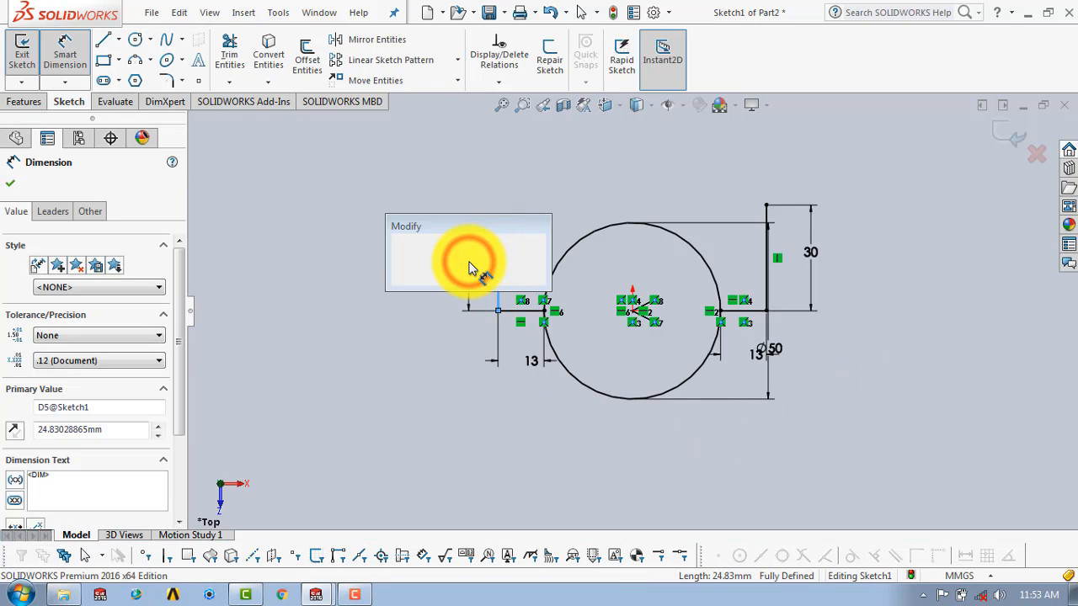
text(30)
key(Return)
click(513, 455)
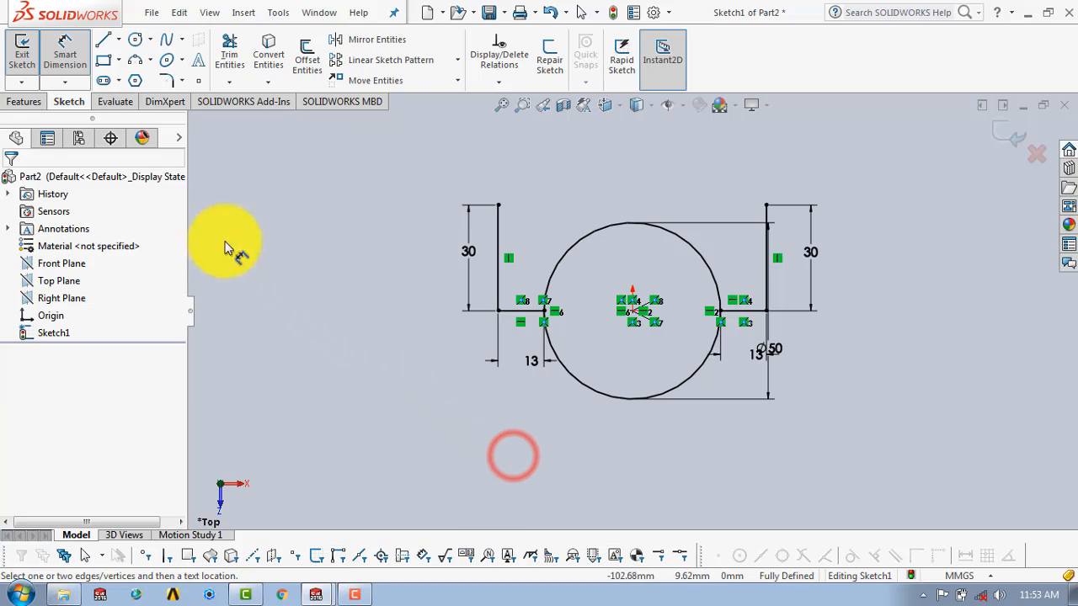
click(72, 65)
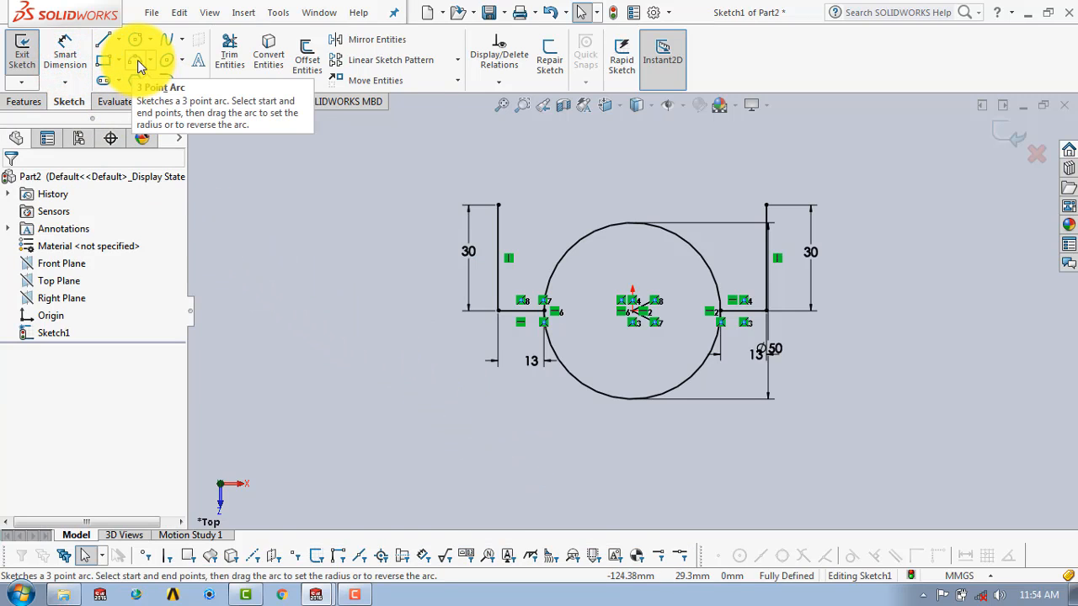
- Join the upper ends of the two vertical lines with a 3 Point Arc bulging upward over the circle
click(140, 67)
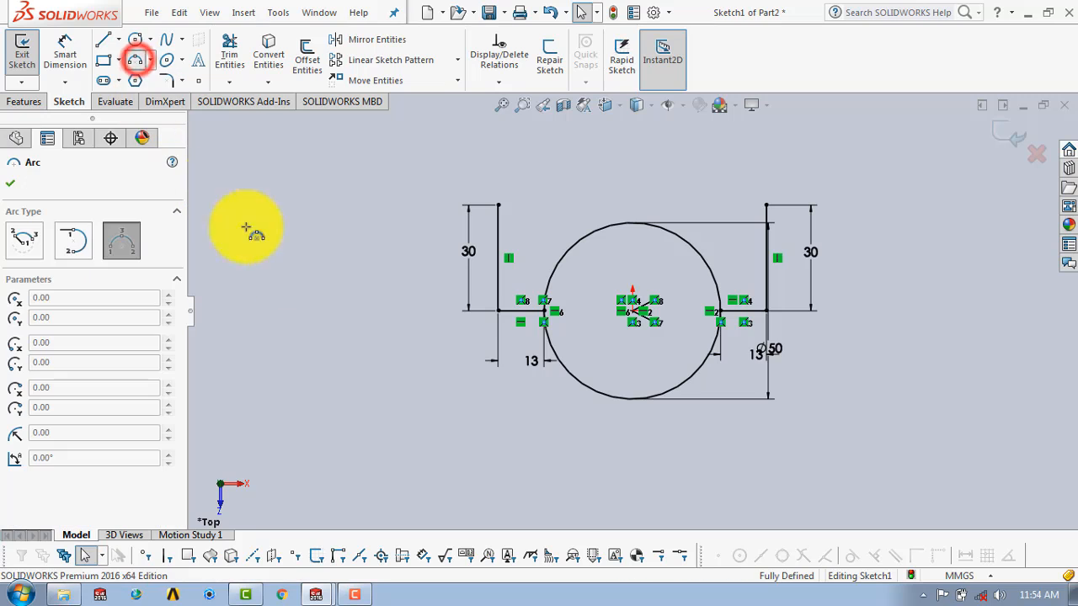
click(501, 207)
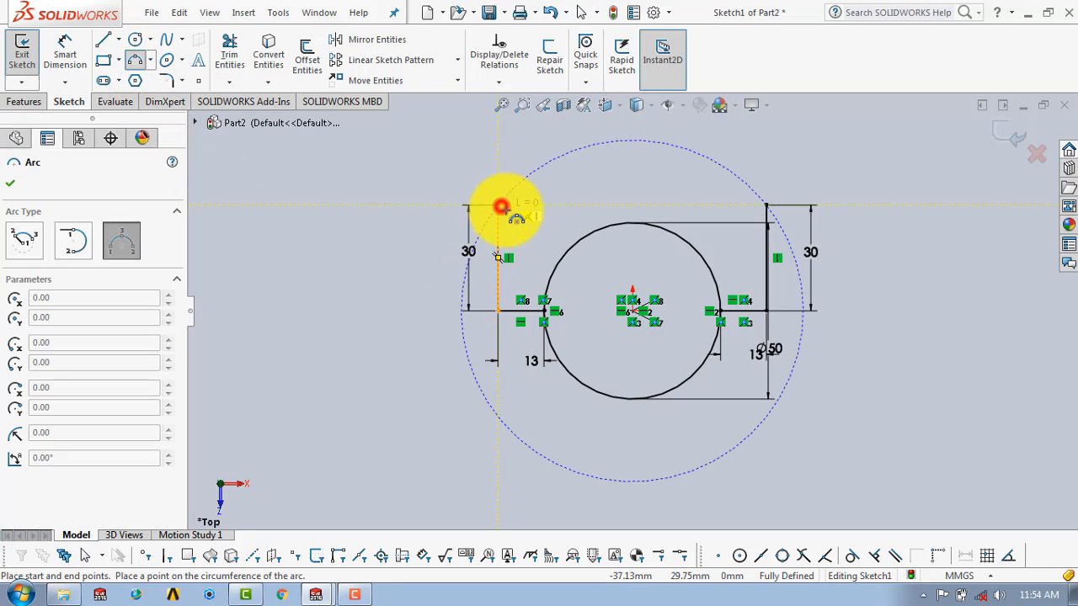
click(765, 205)
click(713, 164)
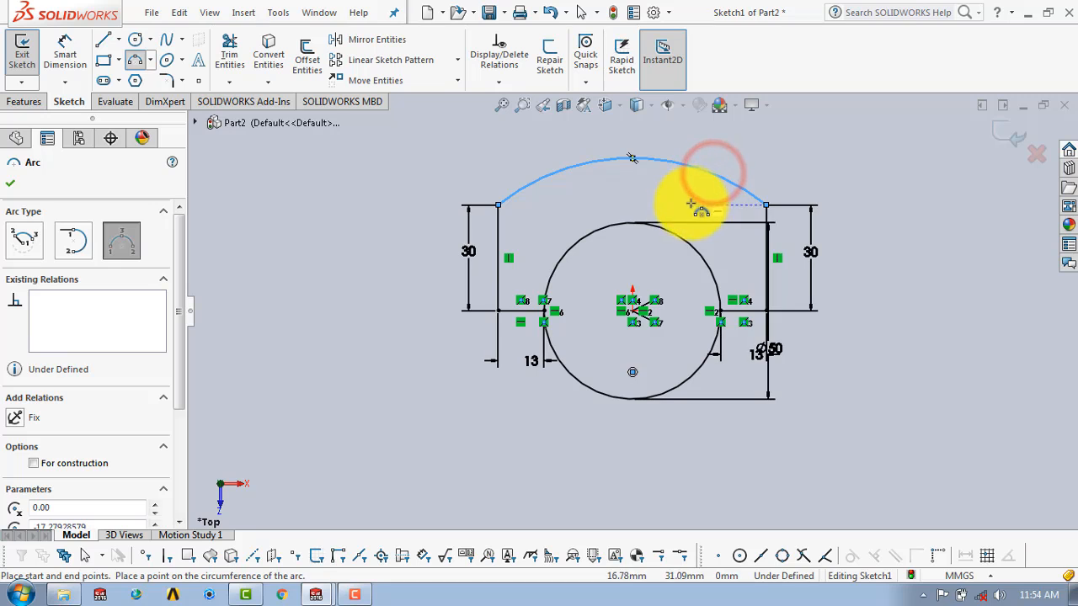
- Dimension the upper arc of the cap profile to a radius of 90 mm
key(Escape)
click(82, 51)
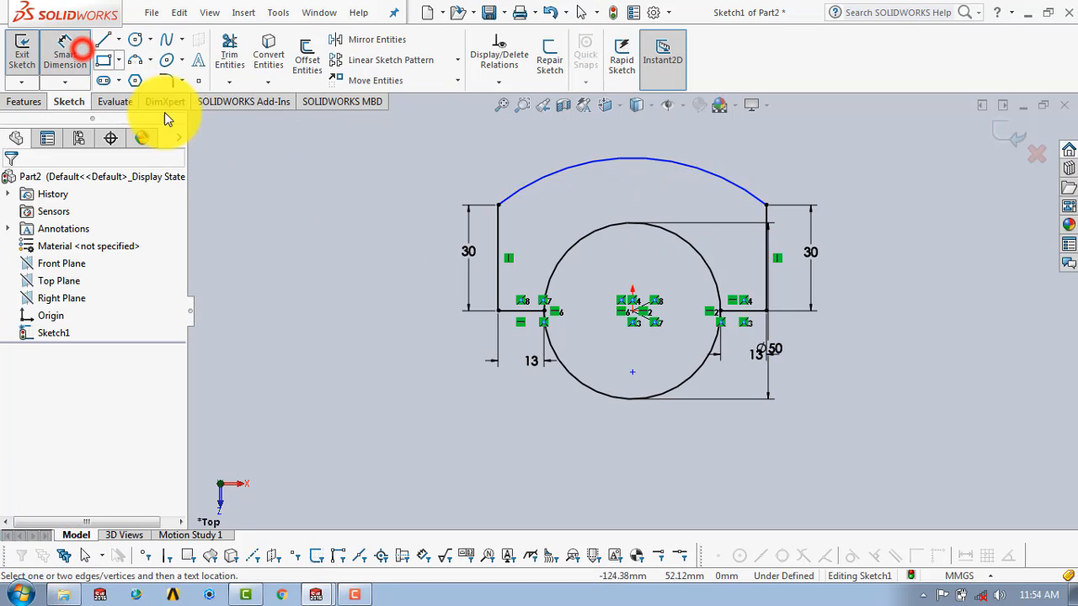
click(716, 174)
click(762, 151)
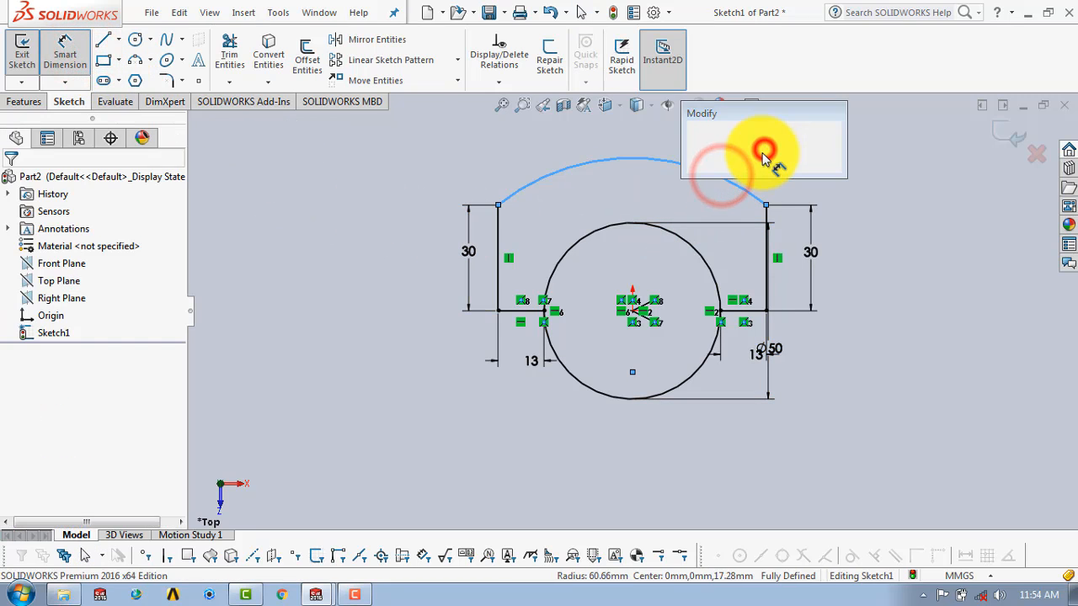
text(90)
key(Return)
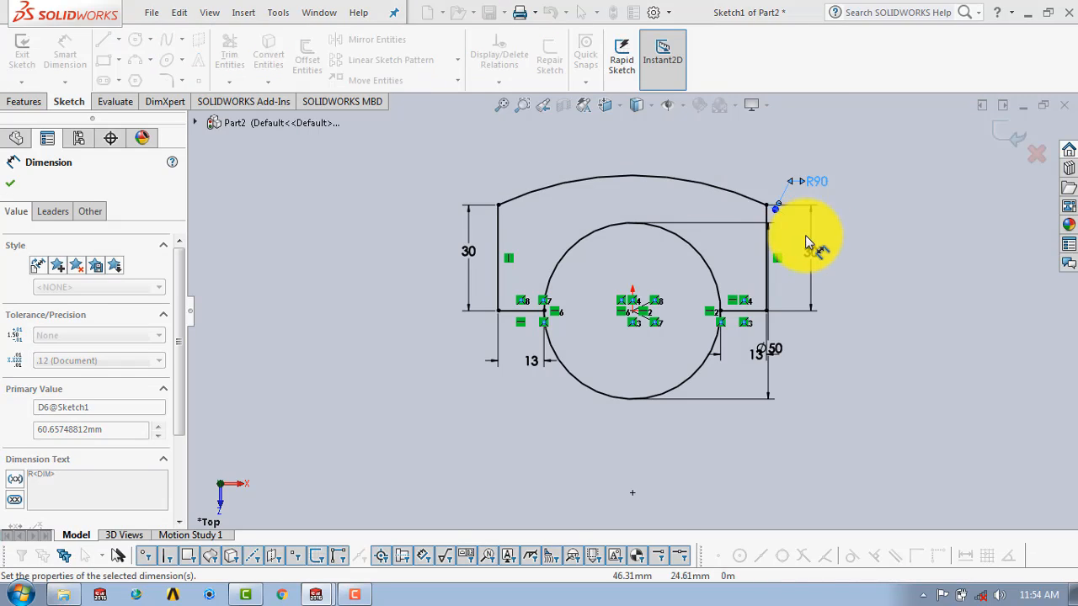
click(879, 270)
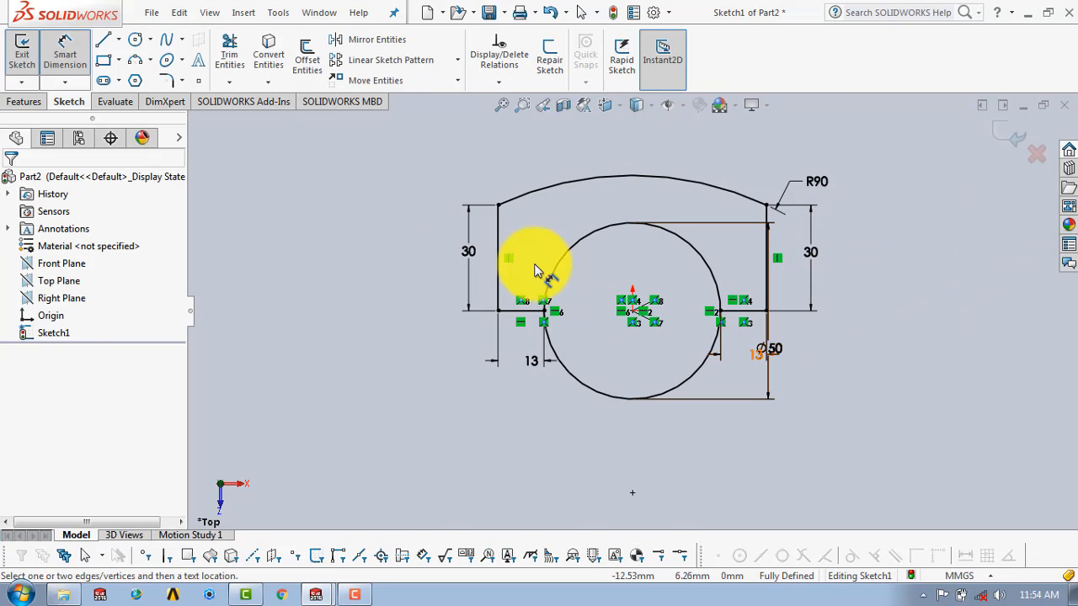
- Trim away the lower half of the circle with Power trim and exit the sketch
click(229, 51)
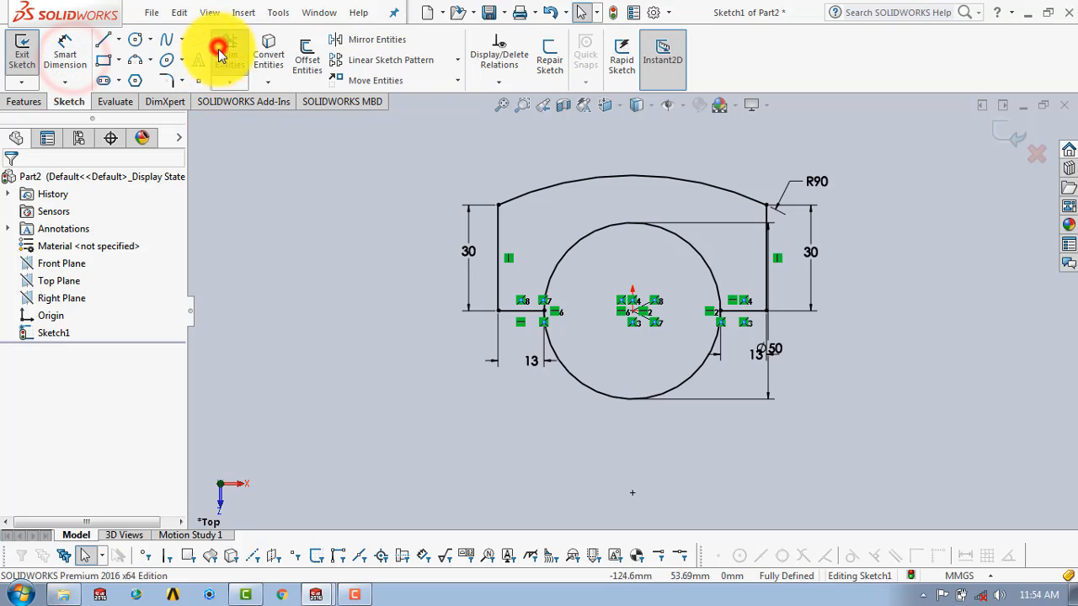
mouse_move(561, 427)
mouse_down()
mouse_move(603, 404)
mouse_move(678, 431)
mouse_up()
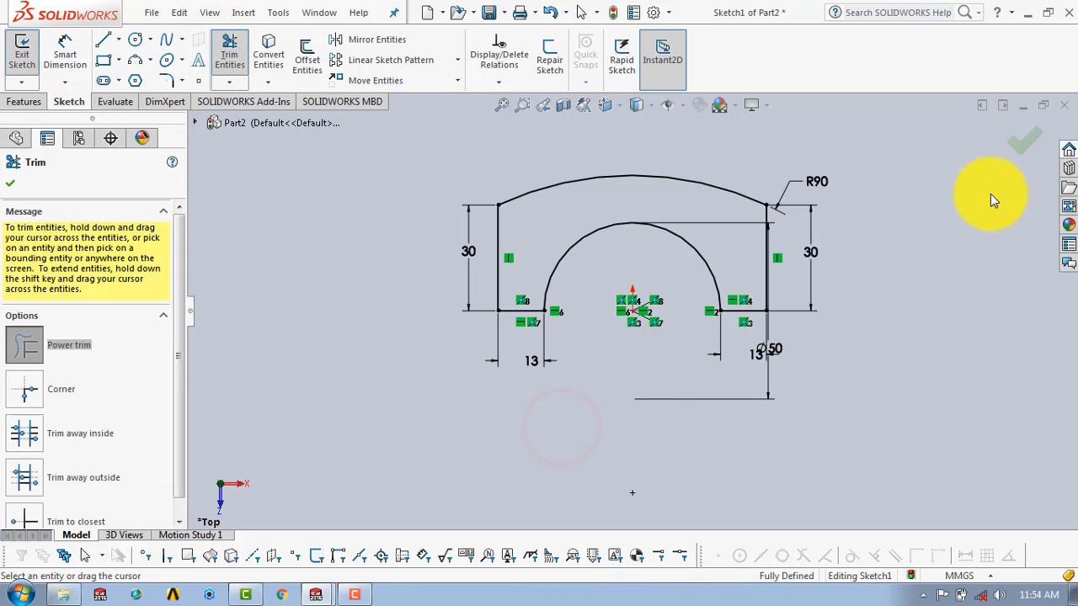
click(1026, 144)
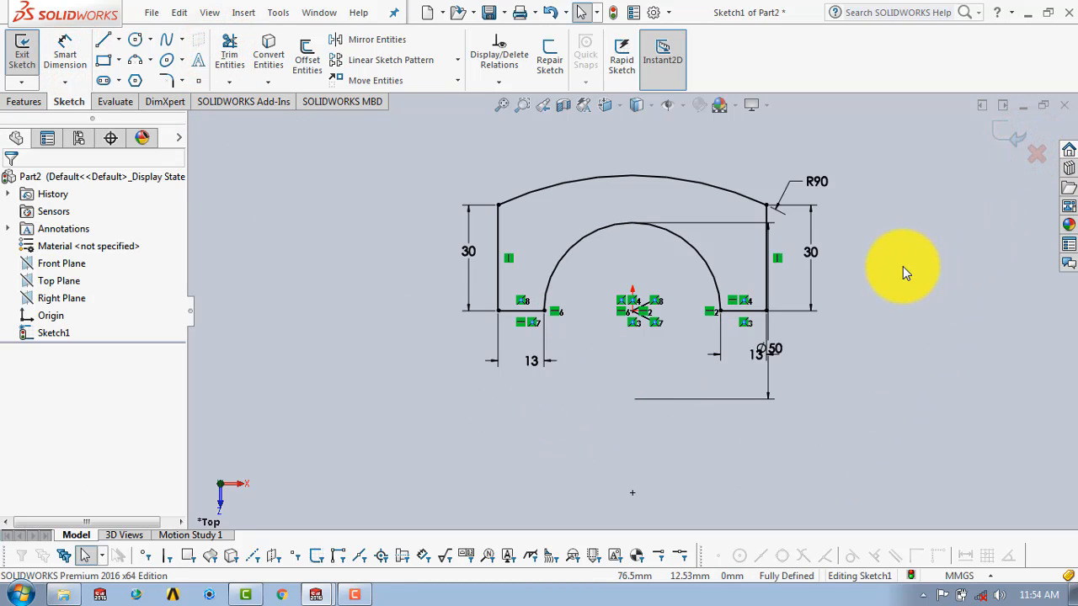
click(1008, 145)
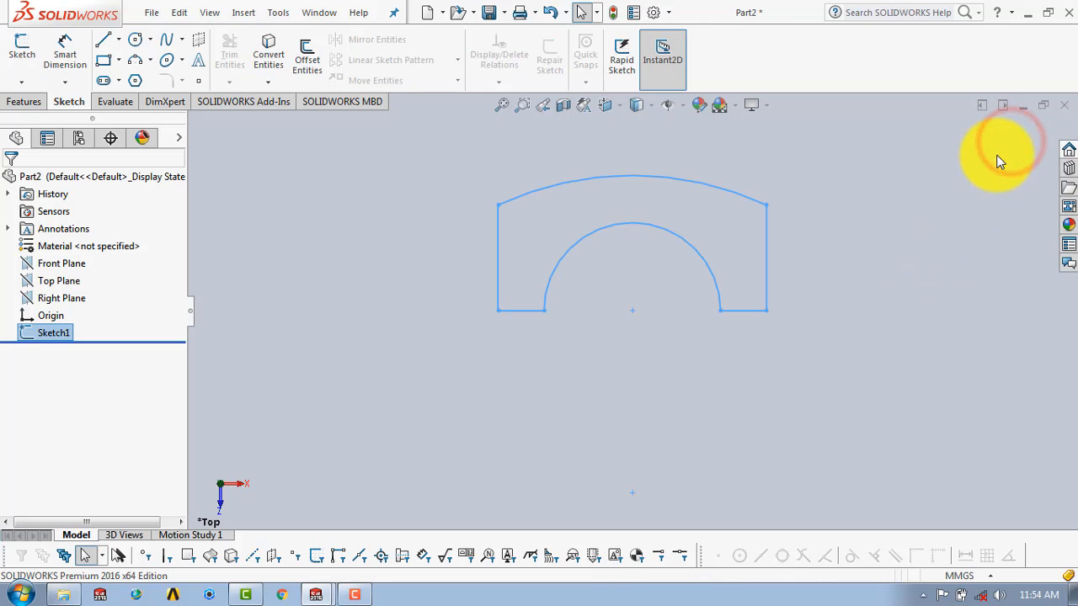
- Extrude the cap profile as a Mid Plane boss with a depth of 15 mm
click(38, 104)
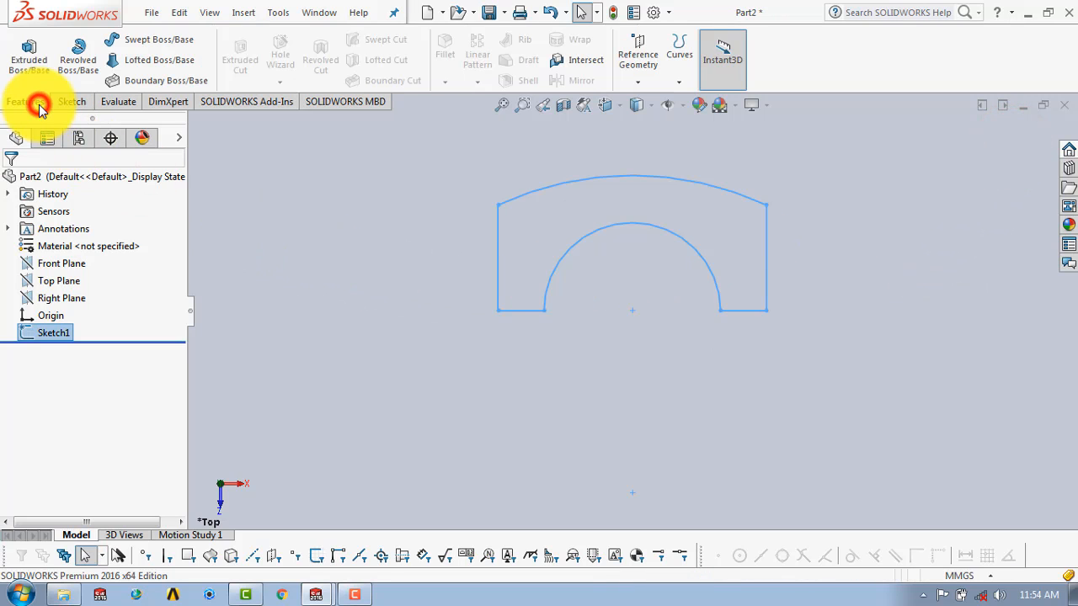
click(24, 55)
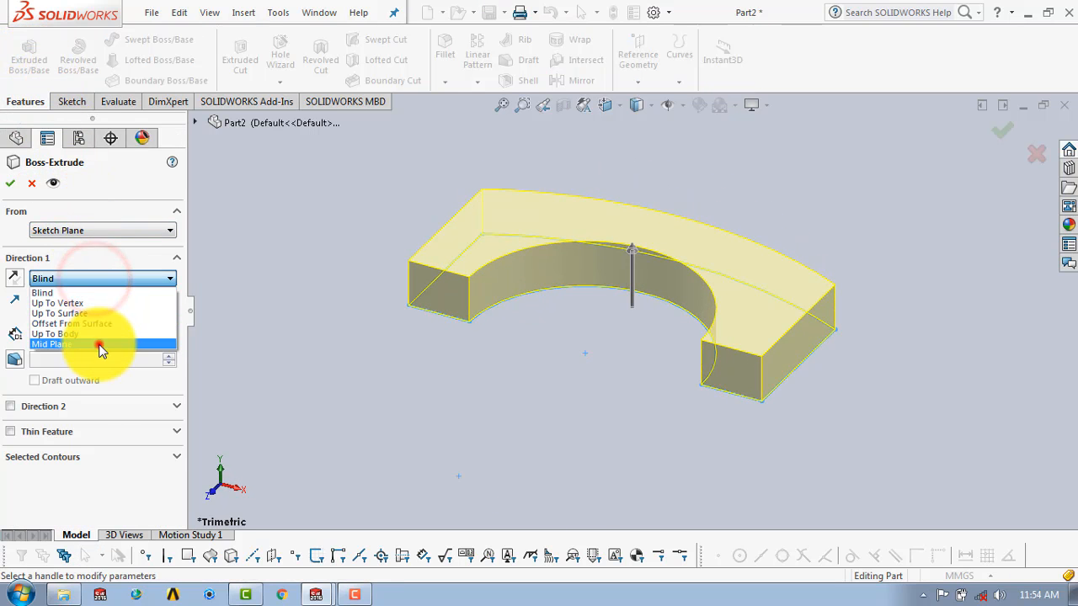
click(95, 343)
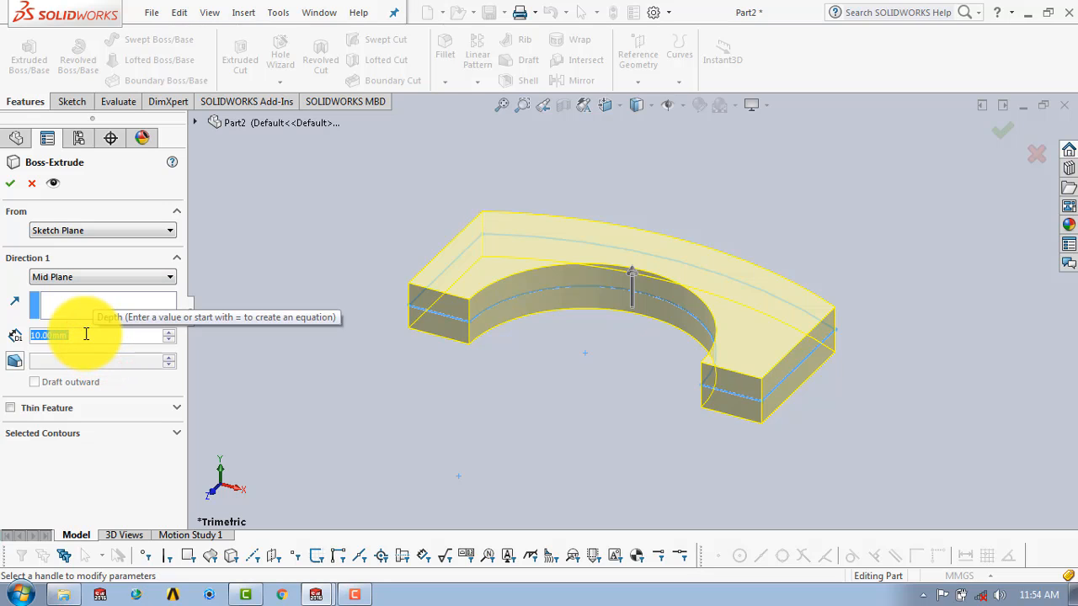
text(15)
key(Return)
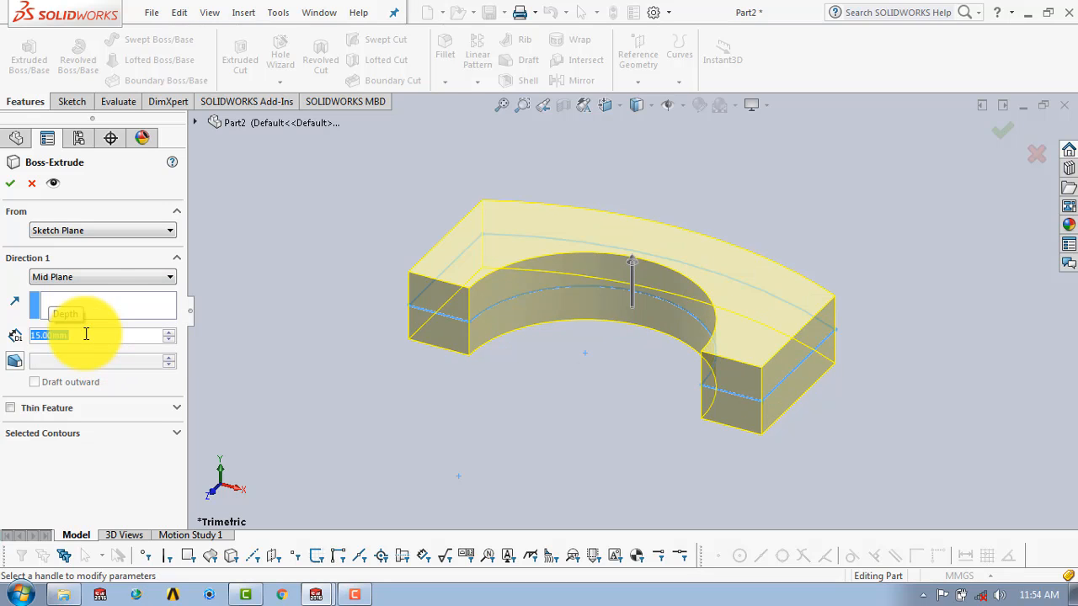
click(12, 184)
click(540, 436)
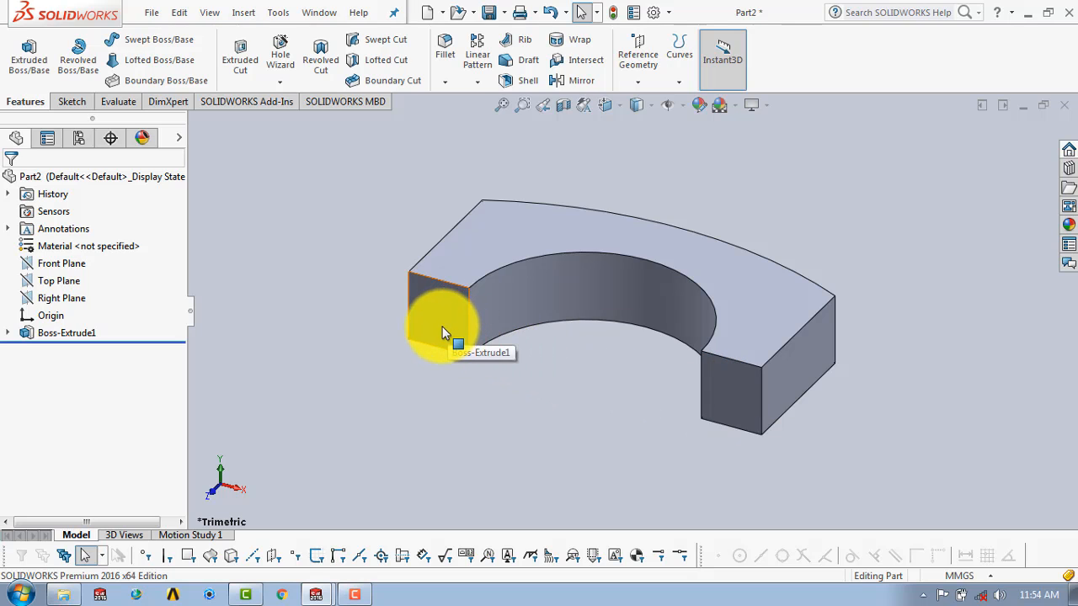
- Sketch a circle about 5.5 mm in diameter on the flat end face of the cap's left leg, level with the origin
click(88, 101)
click(25, 53)
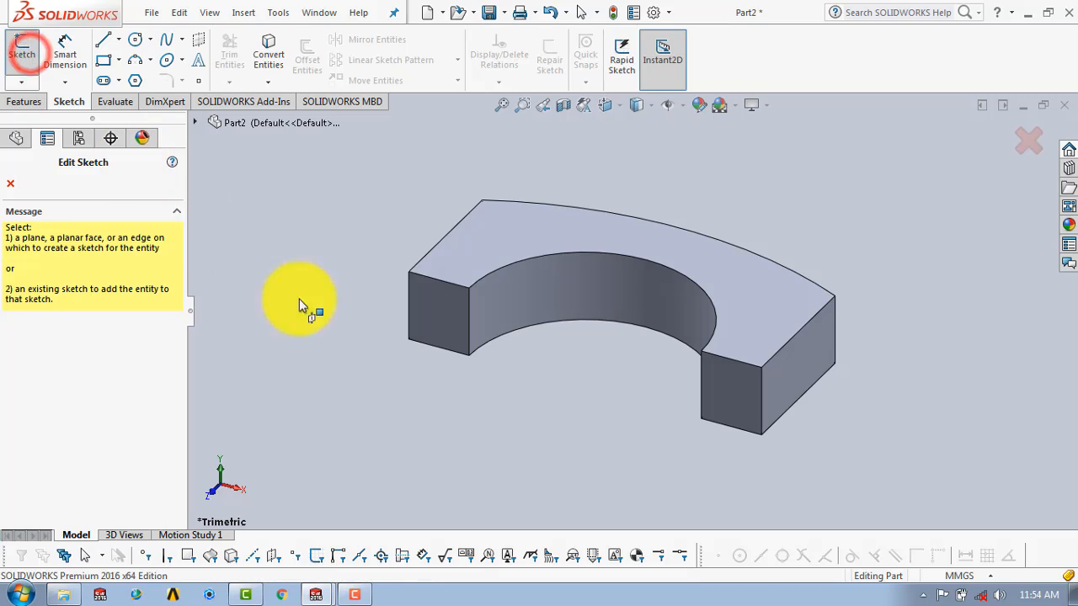
click(424, 301)
key(space)
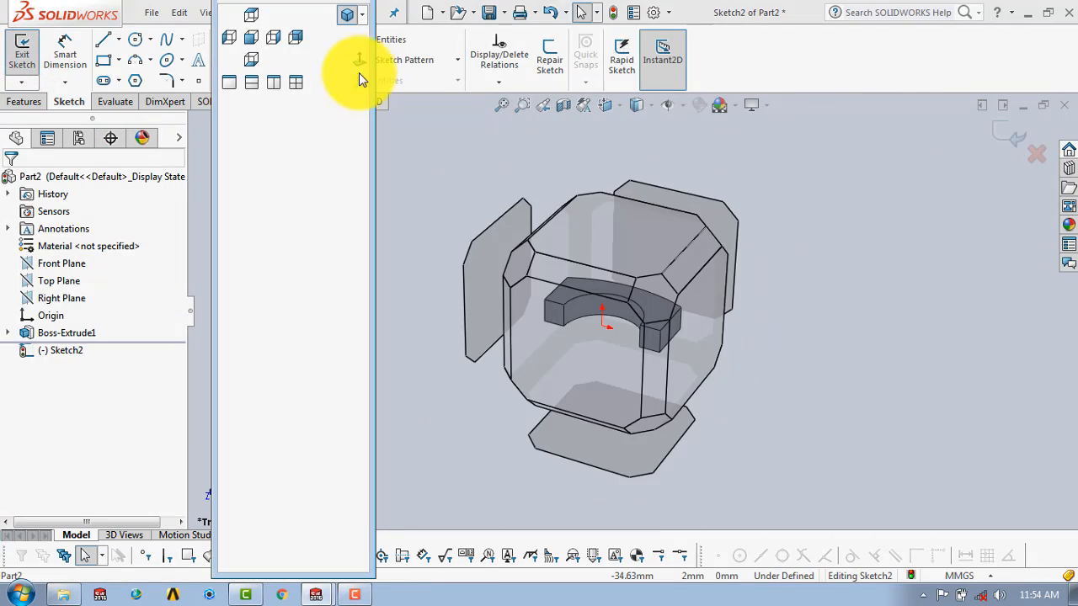
click(358, 59)
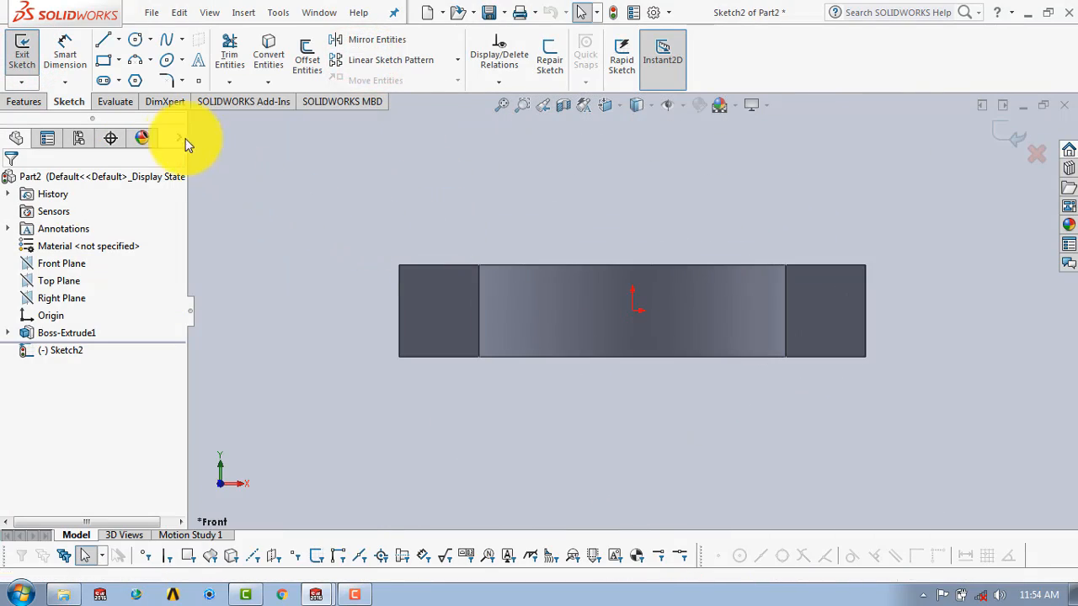
click(135, 41)
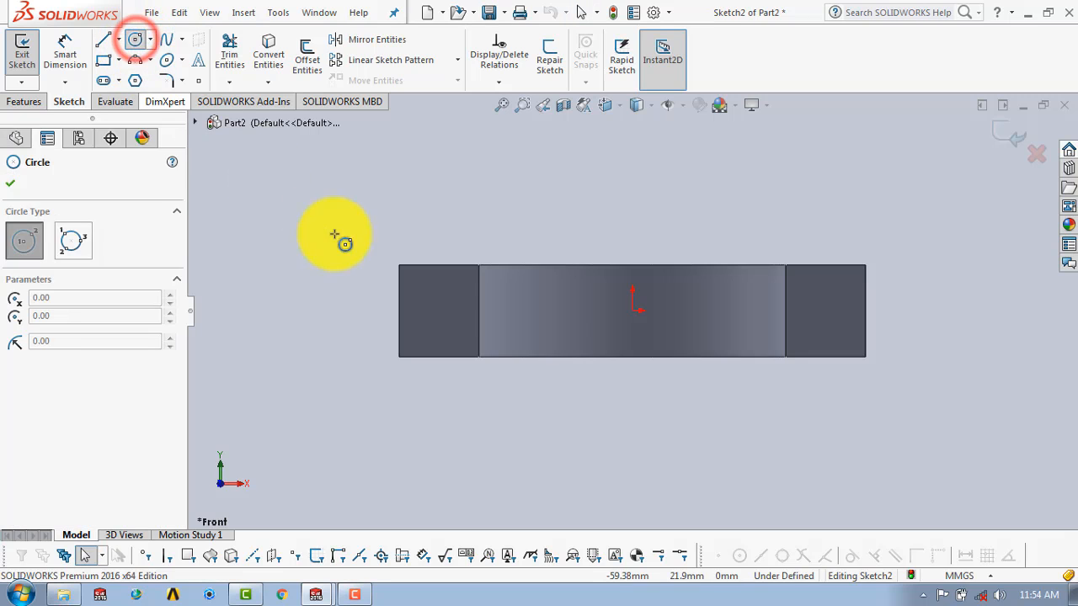
click(432, 311)
click(449, 310)
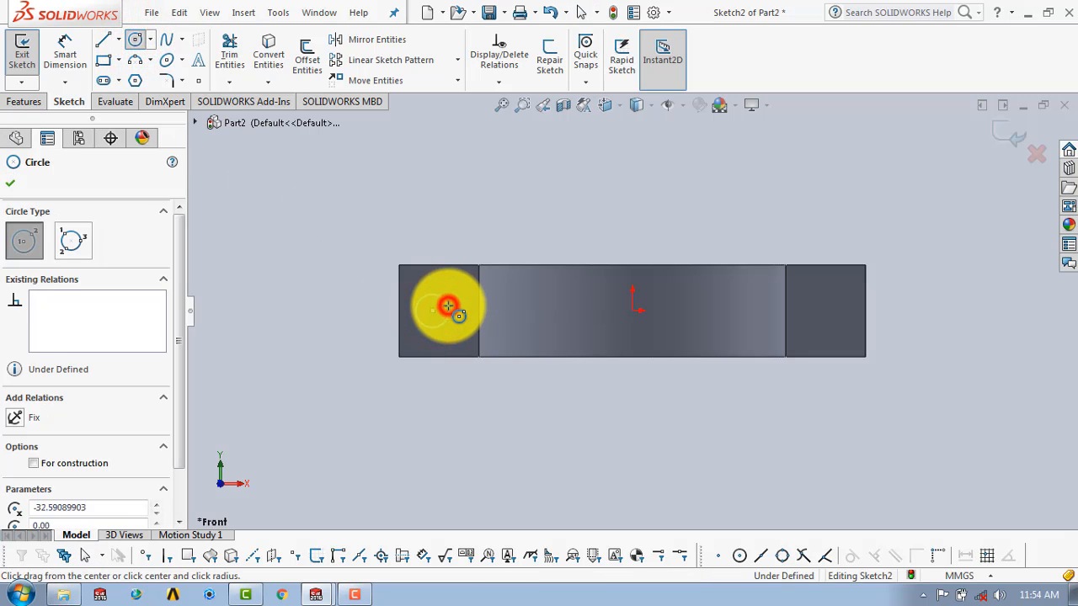
key(Escape)
- Dimension the circle on the left end face to a diameter of 5.5 mm
click(62, 53)
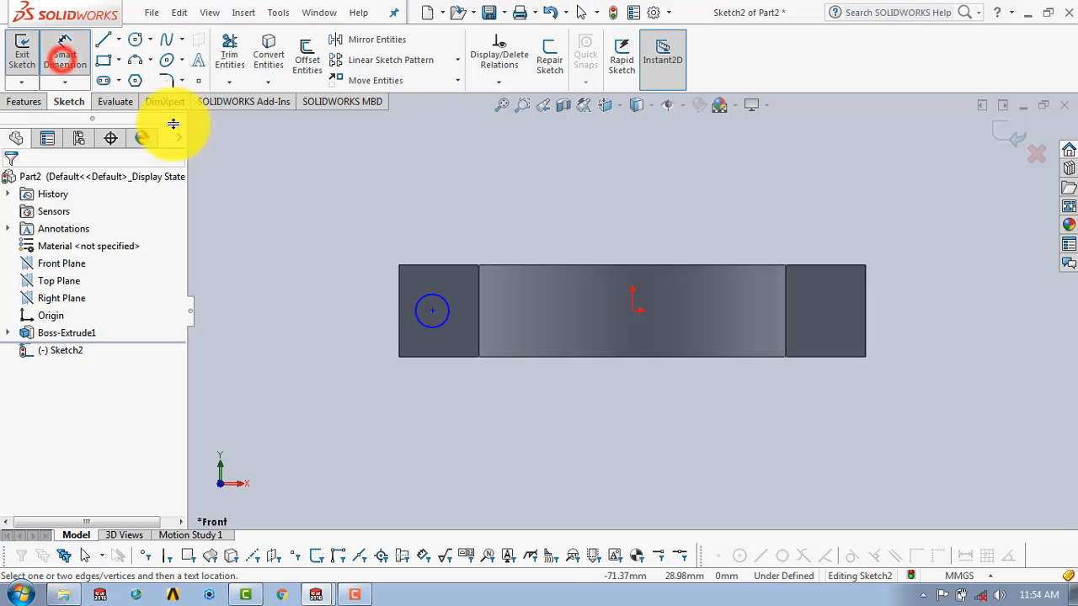
click(444, 307)
click(435, 221)
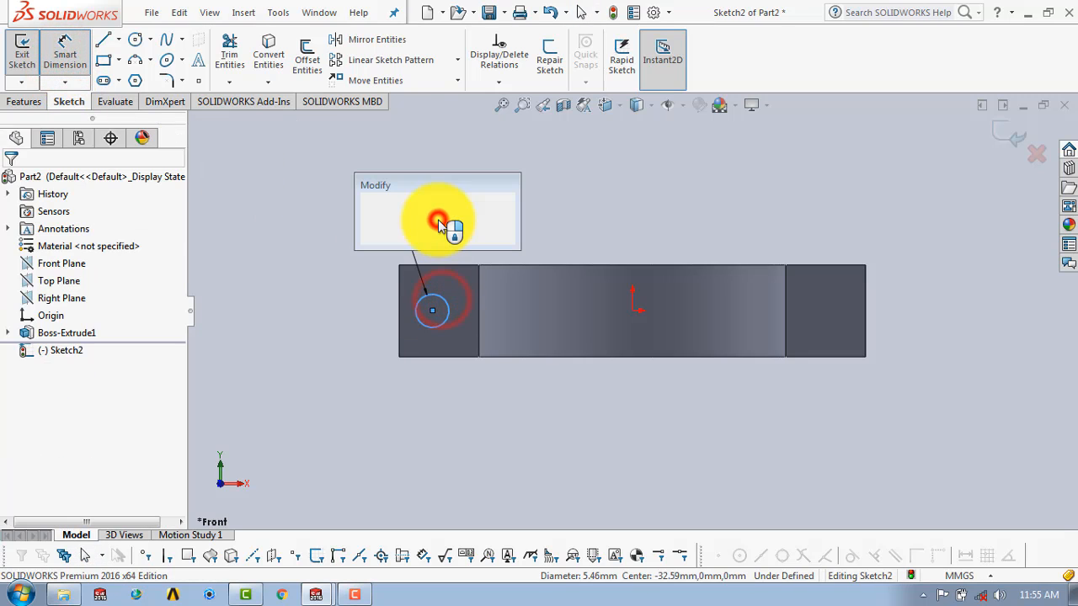
text(5.5)
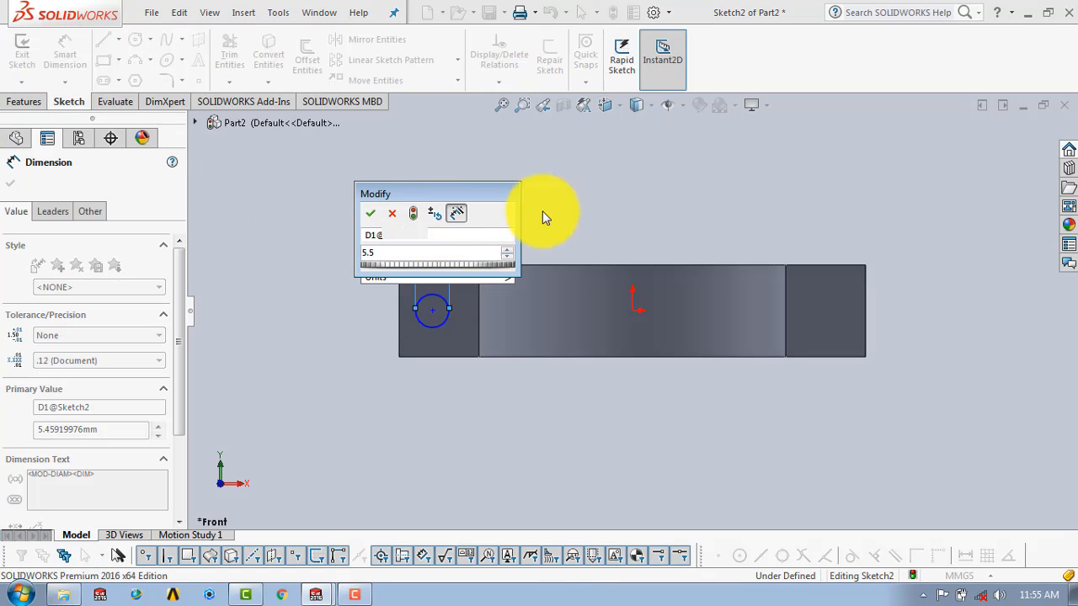
click(615, 187)
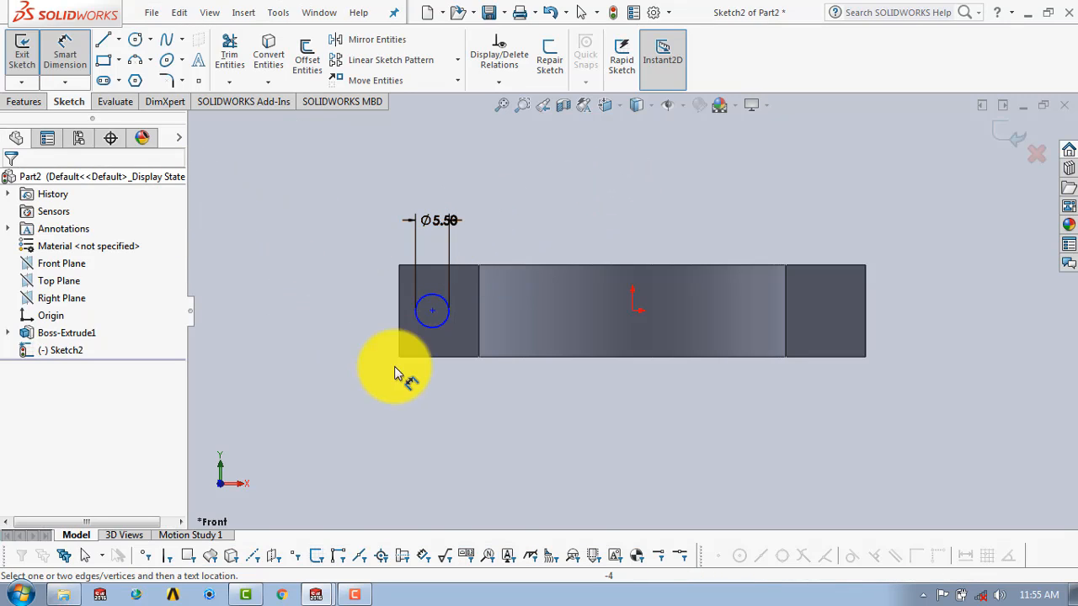
- Dimension the circle's centre 6.5 mm from the outer vertical edge of the left end face
click(430, 312)
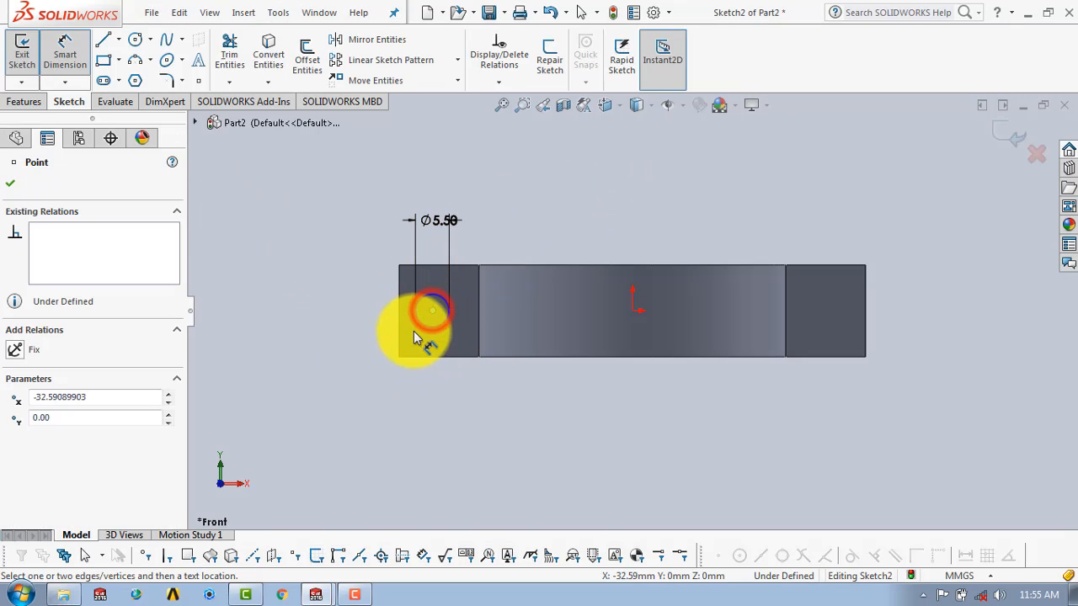
click(419, 379)
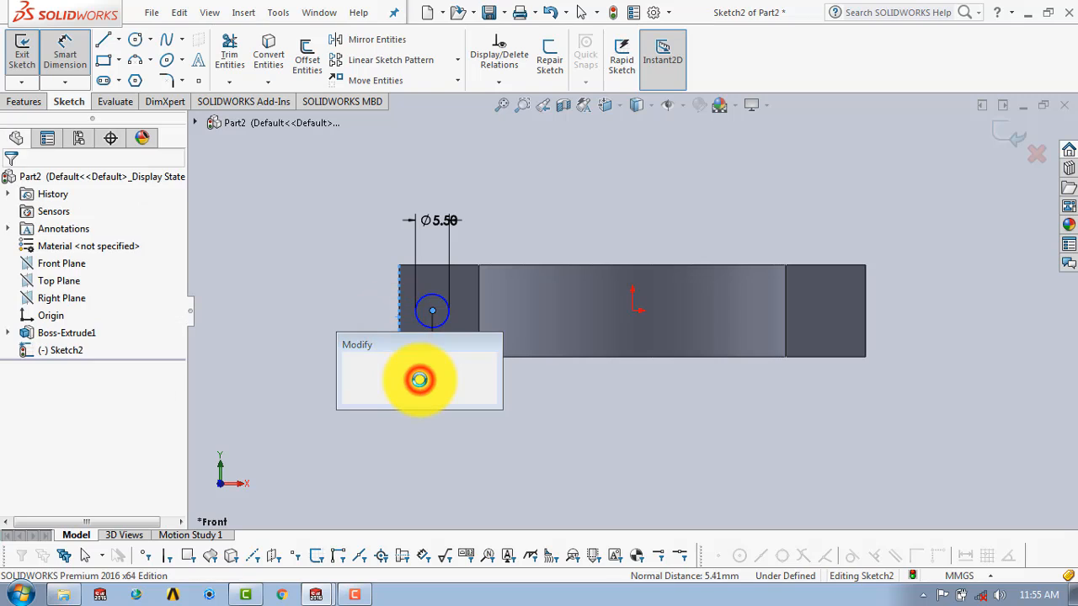
text(6.5)
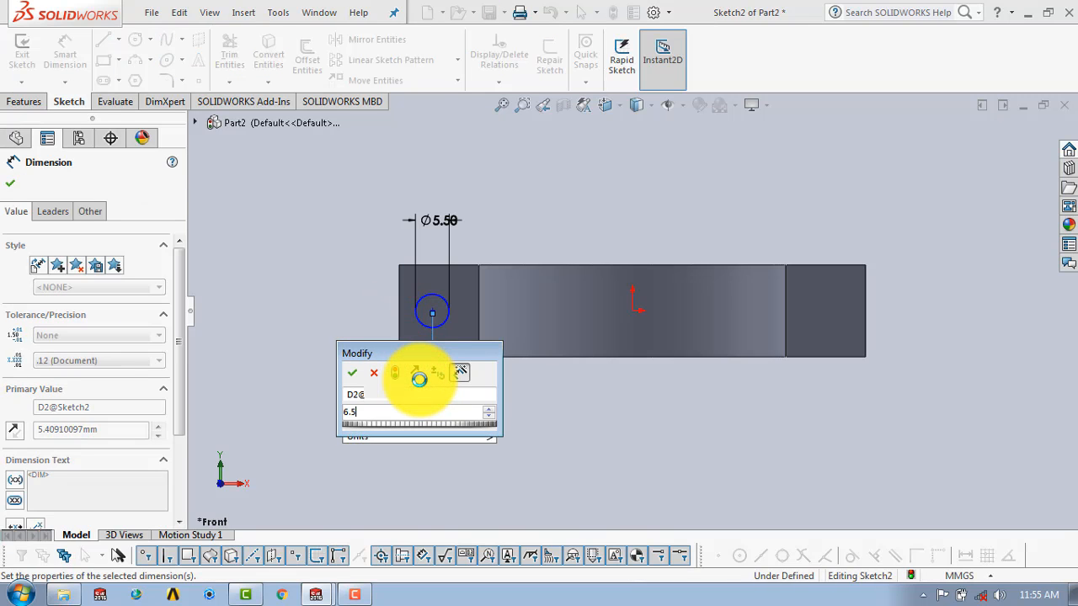
key(Return)
click(66, 64)
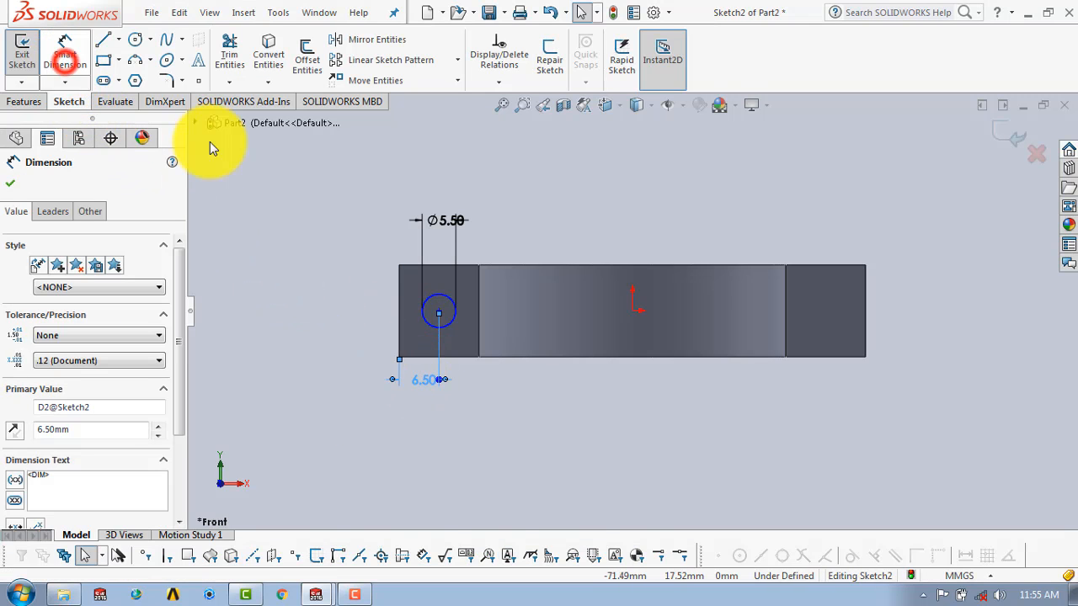
click(587, 239)
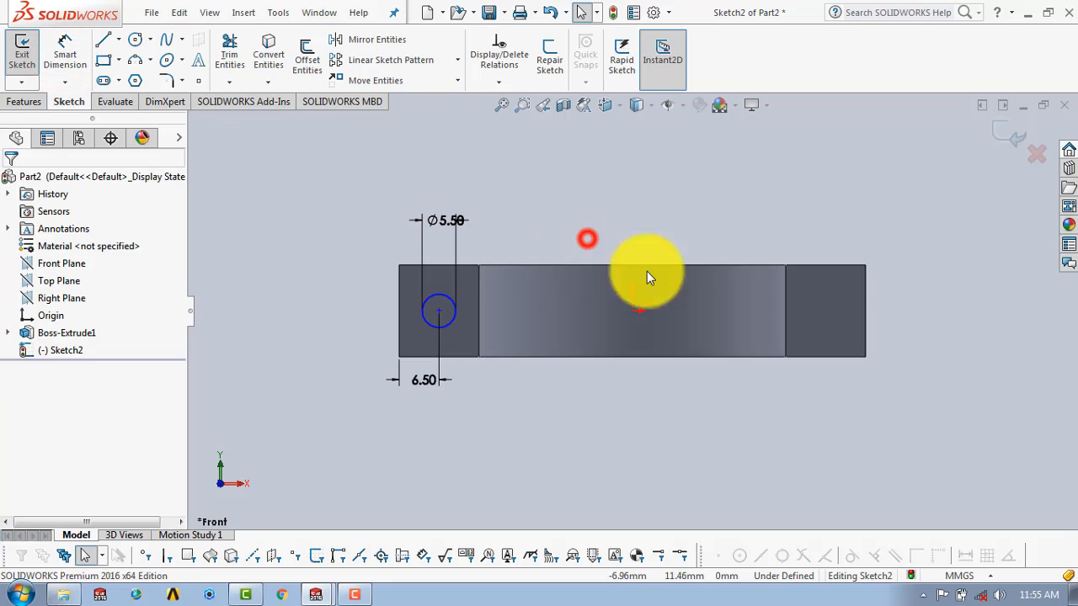
- Exit the sketch and cut the circle Through All to make a bolt hole in the left leg
click(1014, 137)
middle_drag(831, 197, 734, 328)
click(30, 103)
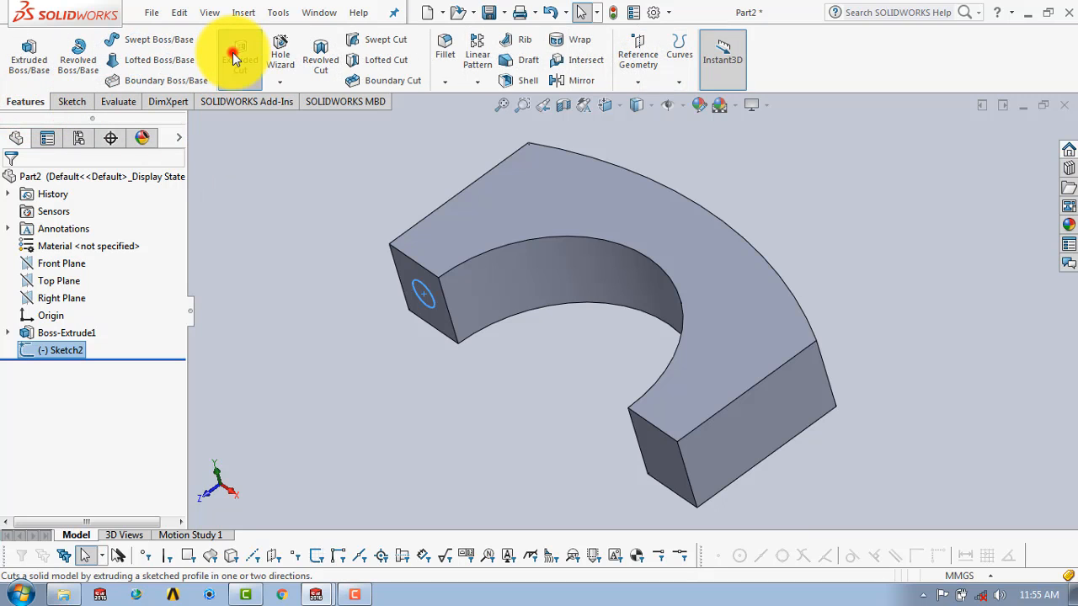
click(232, 52)
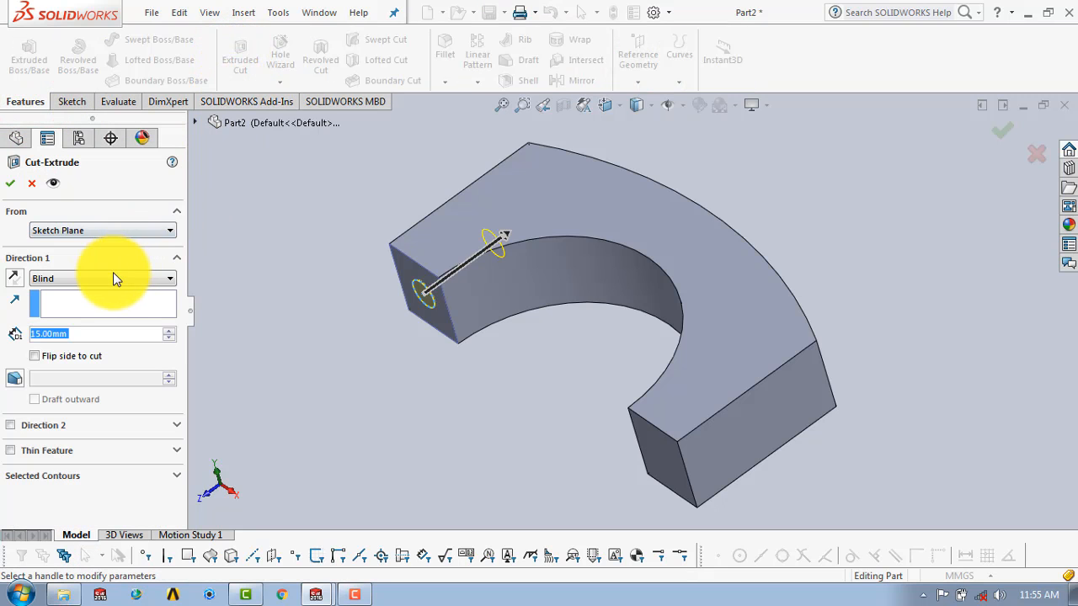
click(113, 274)
click(123, 303)
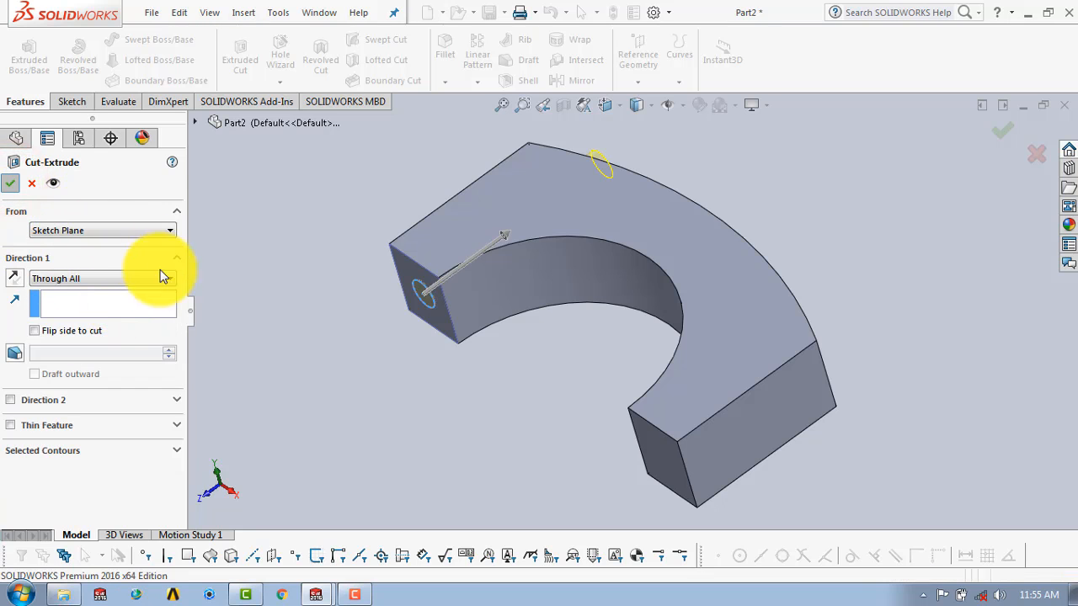
key(Return)
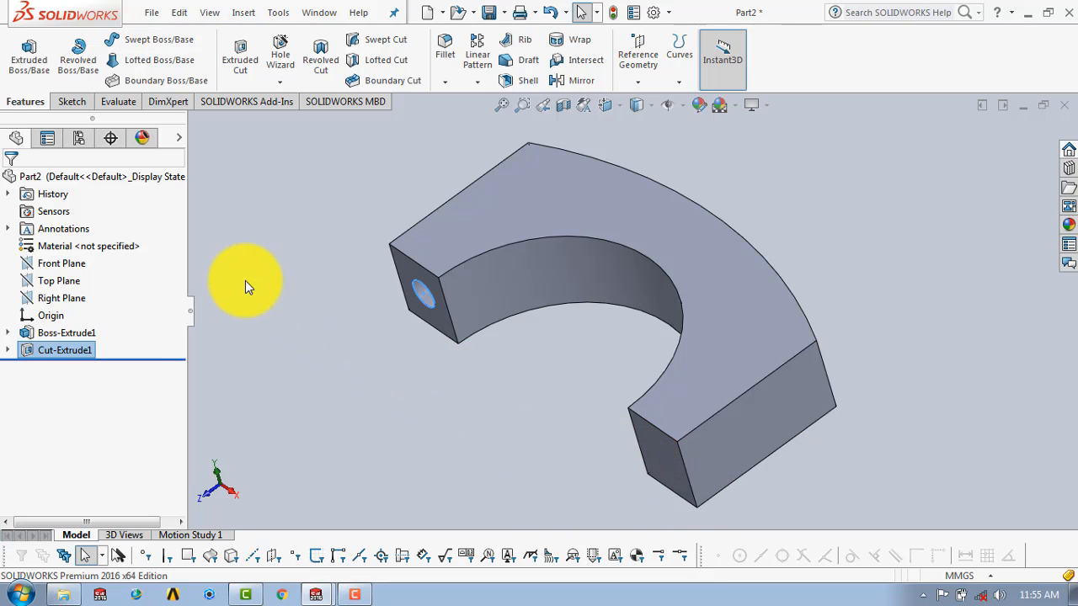
- Mirror the bolt-hole cut about the Right Plane to put a matching hole in the cap's other leg
click(90, 352)
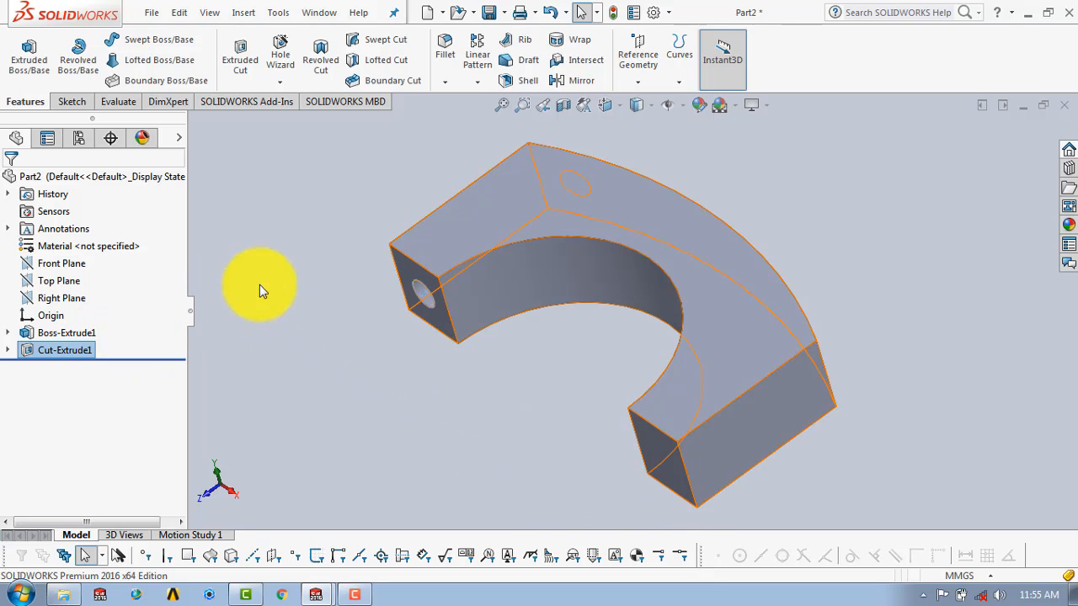
click(570, 79)
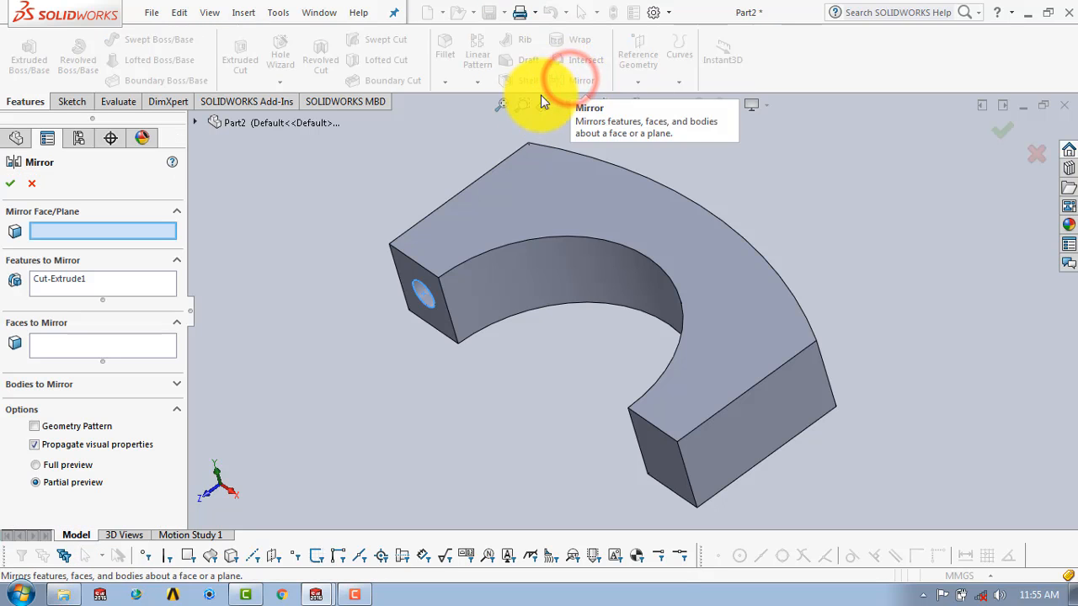
click(193, 122)
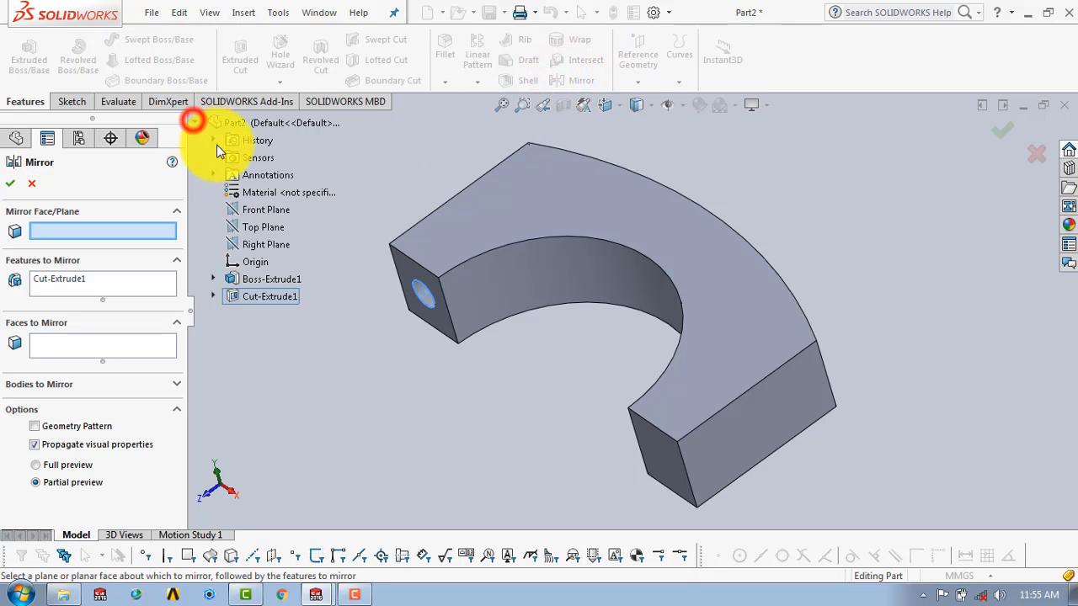
click(266, 245)
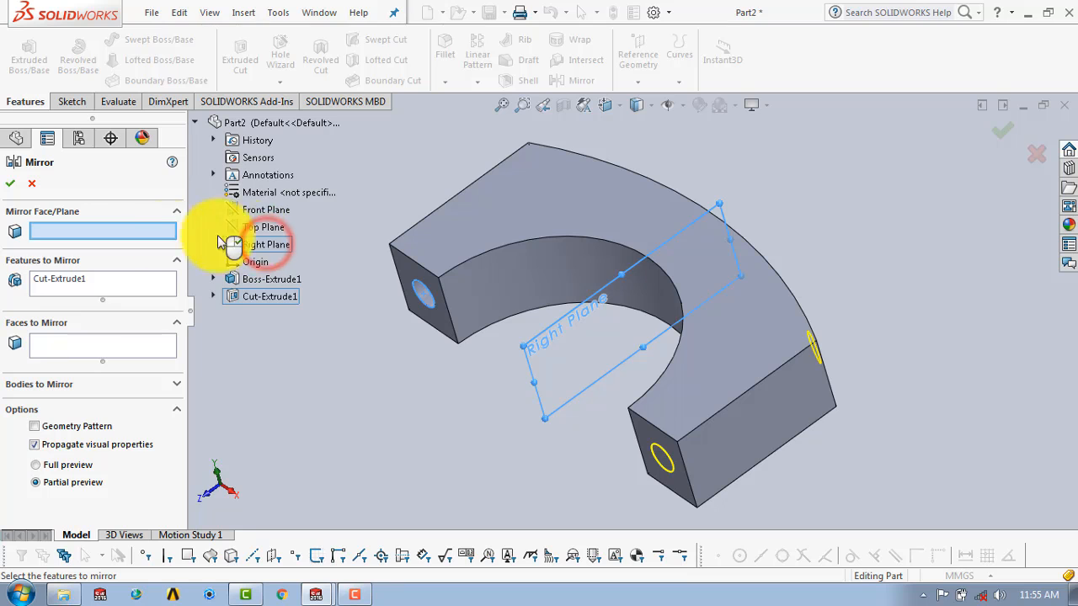
click(16, 182)
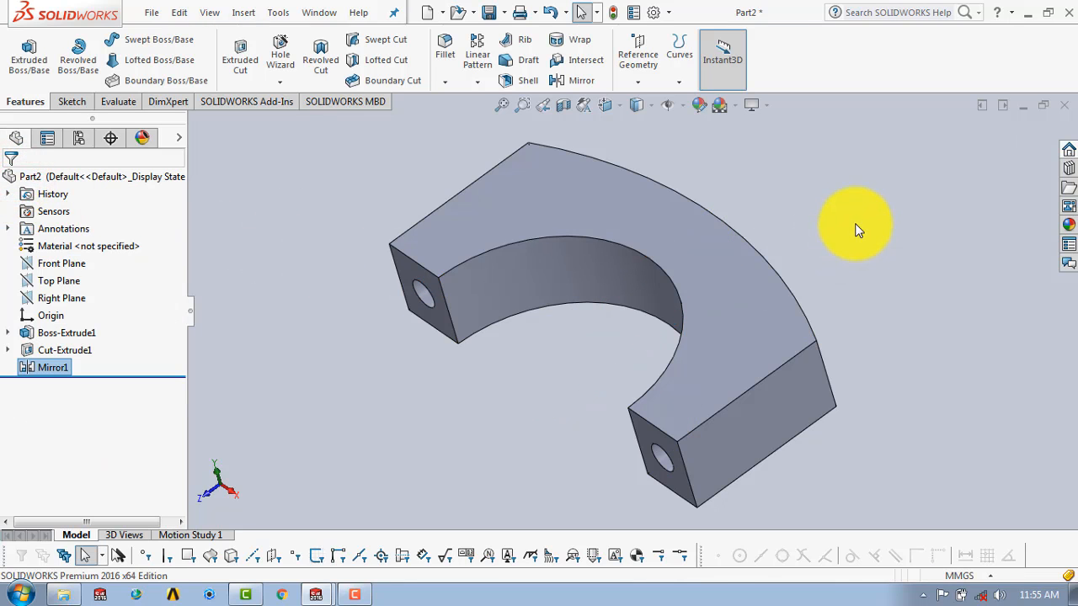
- Start a sketch on the cap's broad arch-shaped face and convert the inner bore edge into a sketch arc
middle_drag(846, 226, 852, 265)
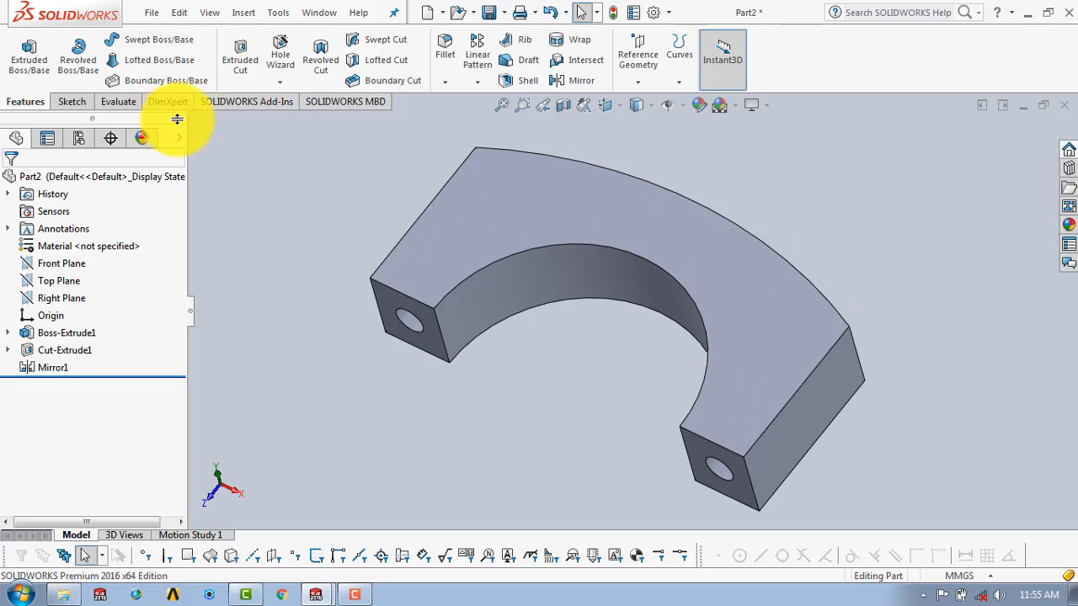
click(70, 101)
click(25, 57)
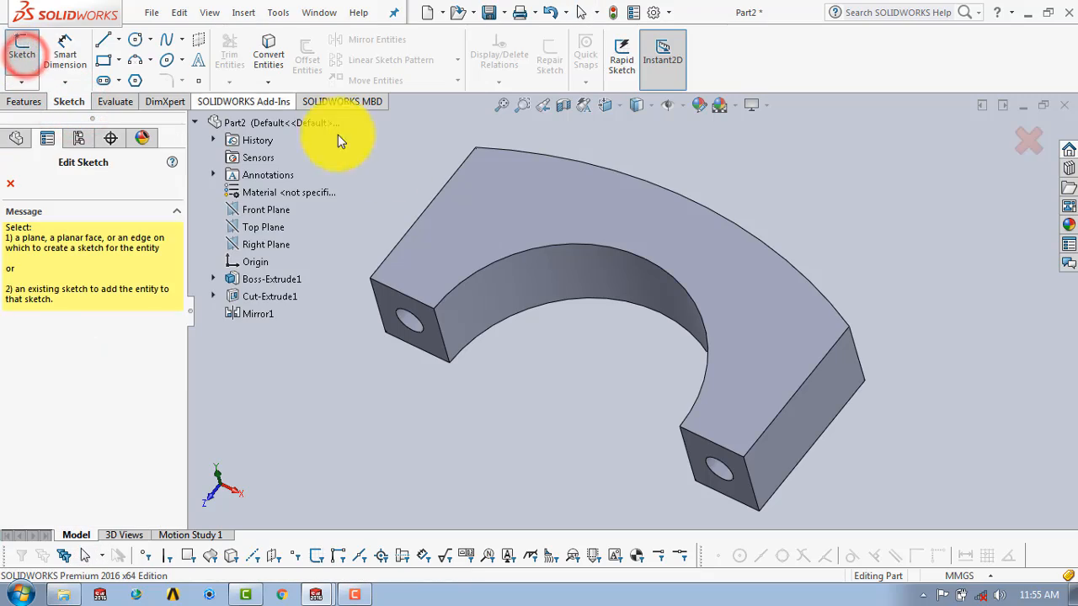
click(508, 229)
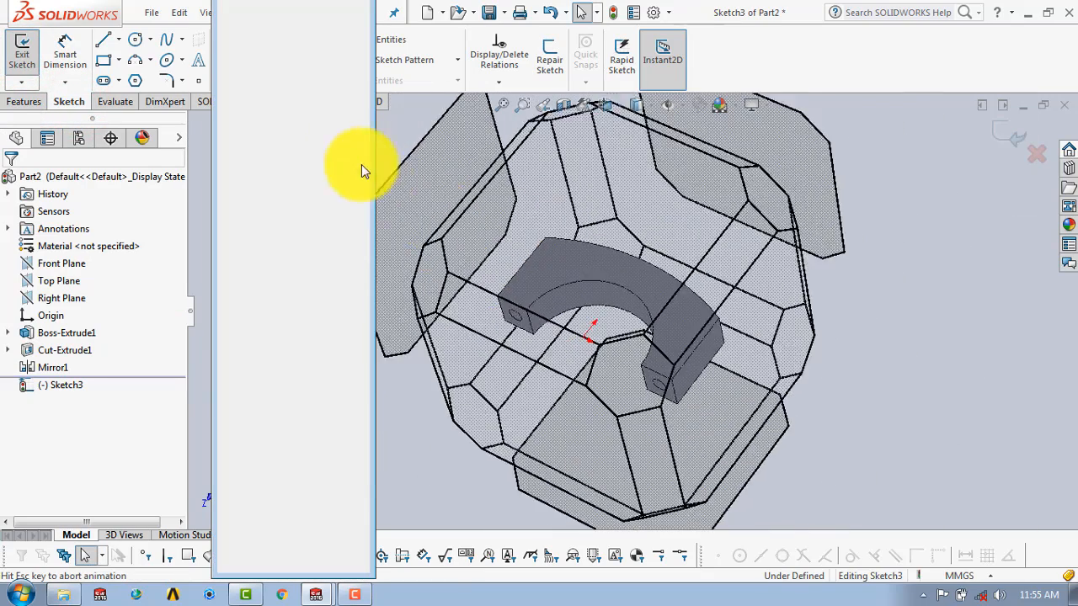
click(354, 63)
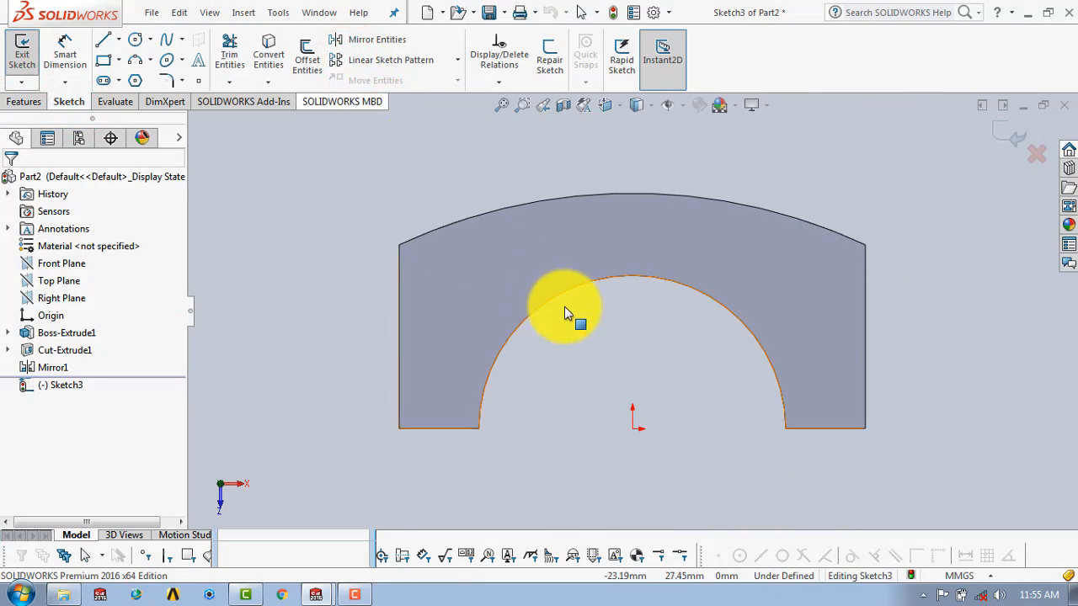
right_click(567, 291)
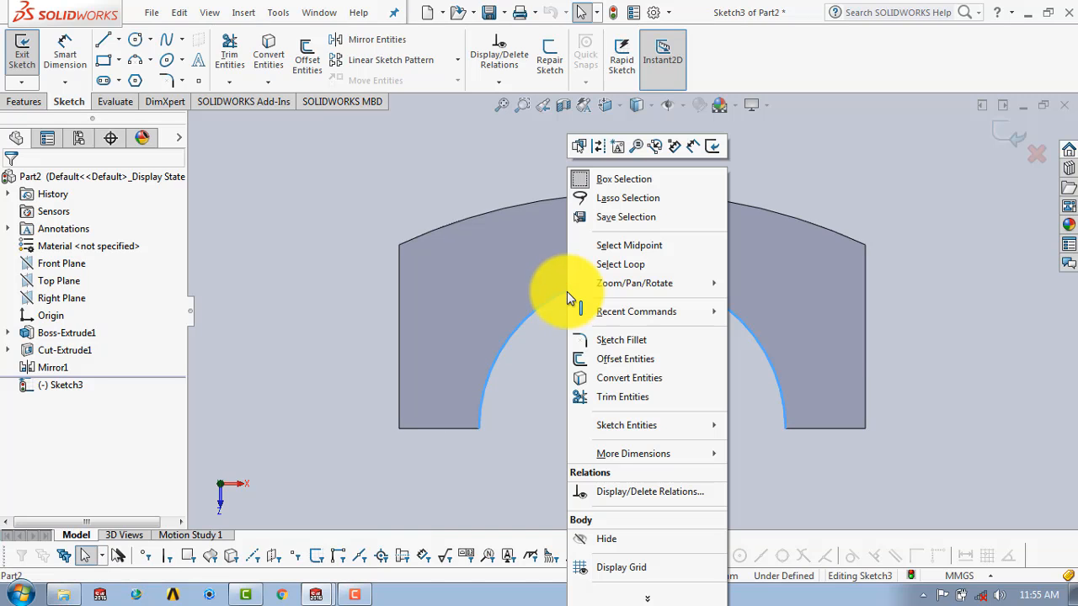
click(630, 376)
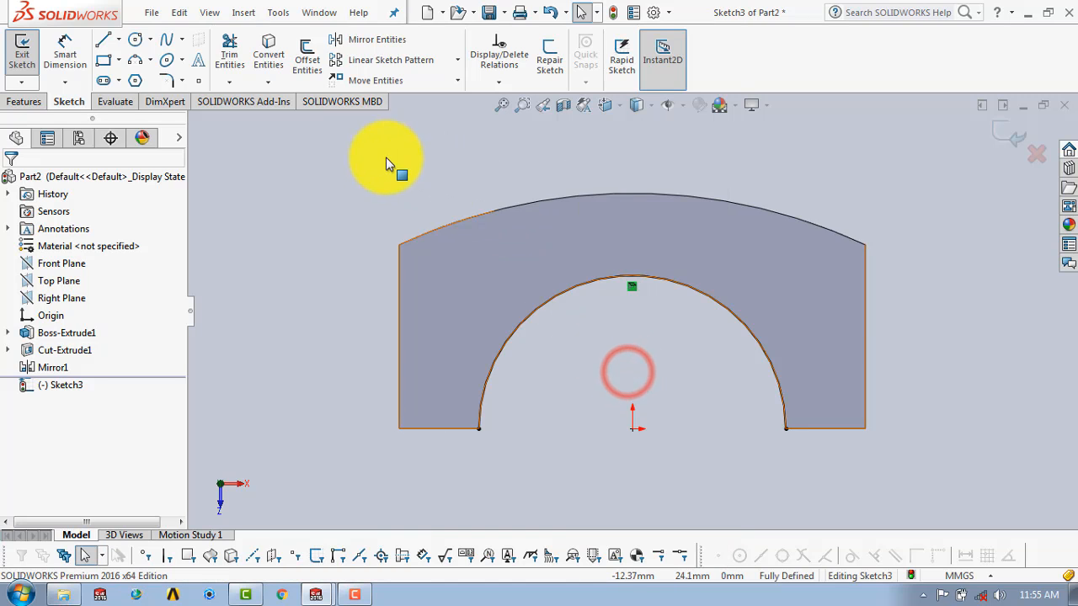
- Sketch a circle about 57 mm in diameter centred on the origin, just outside the converted bore arc
click(141, 43)
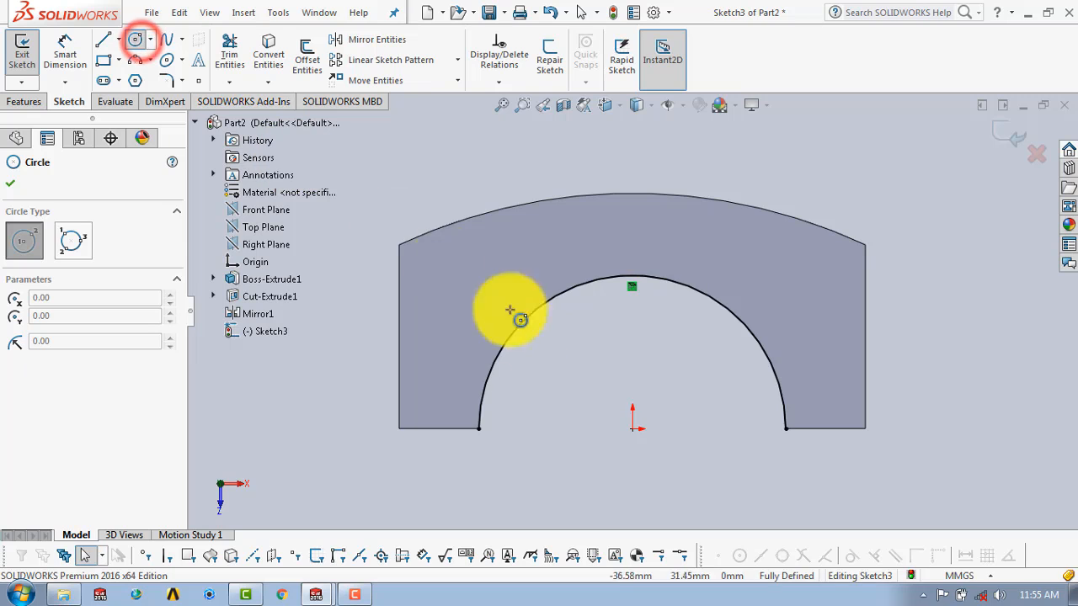
click(632, 429)
click(697, 266)
key(Escape)
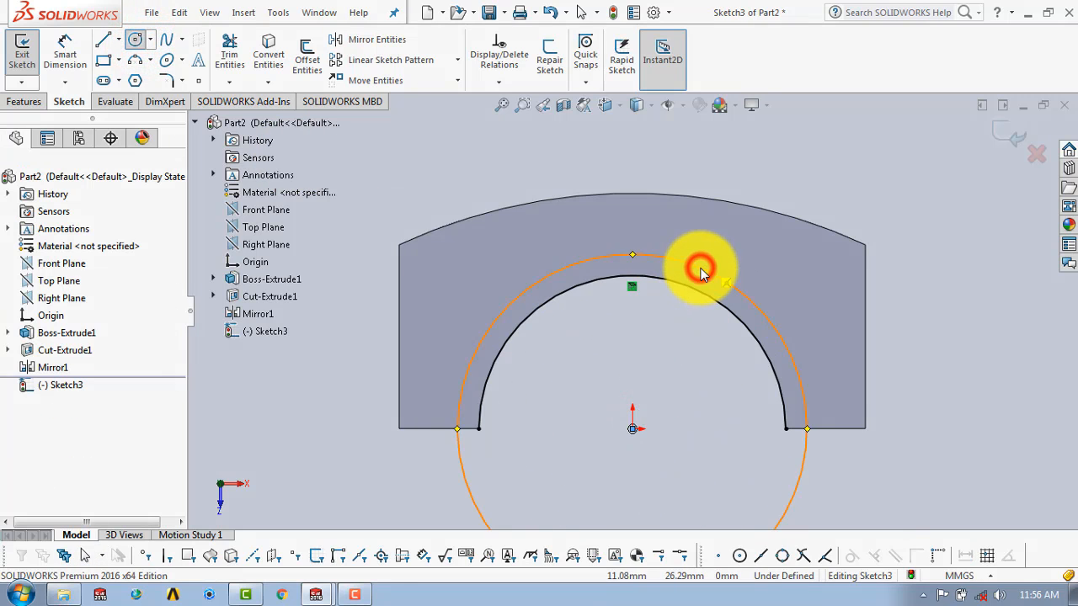
- Dimension the circle around the bore to a diameter of 60 mm
click(72, 46)
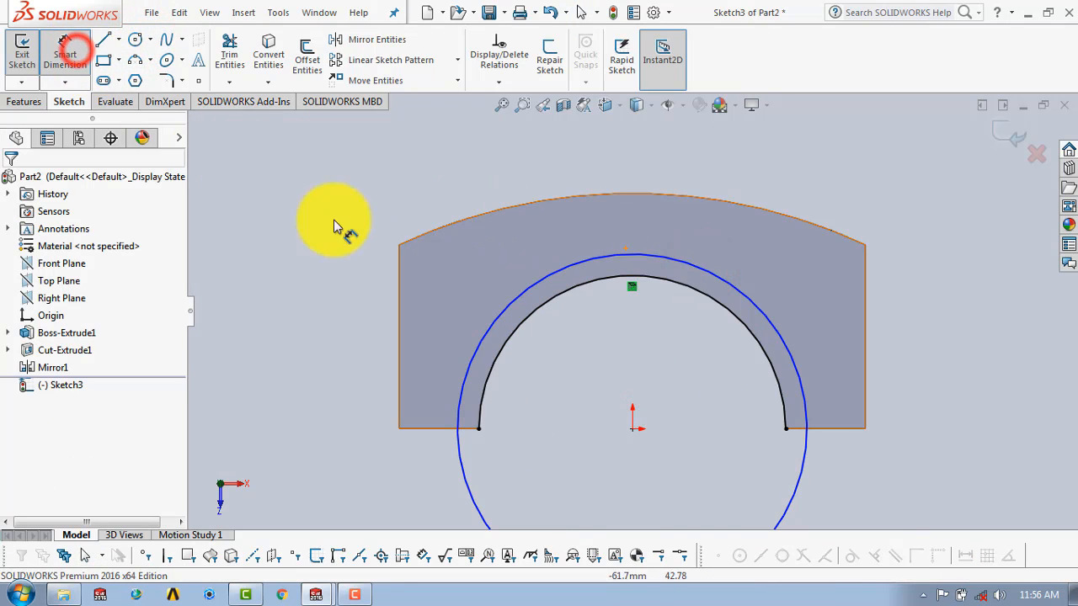
click(791, 354)
click(818, 311)
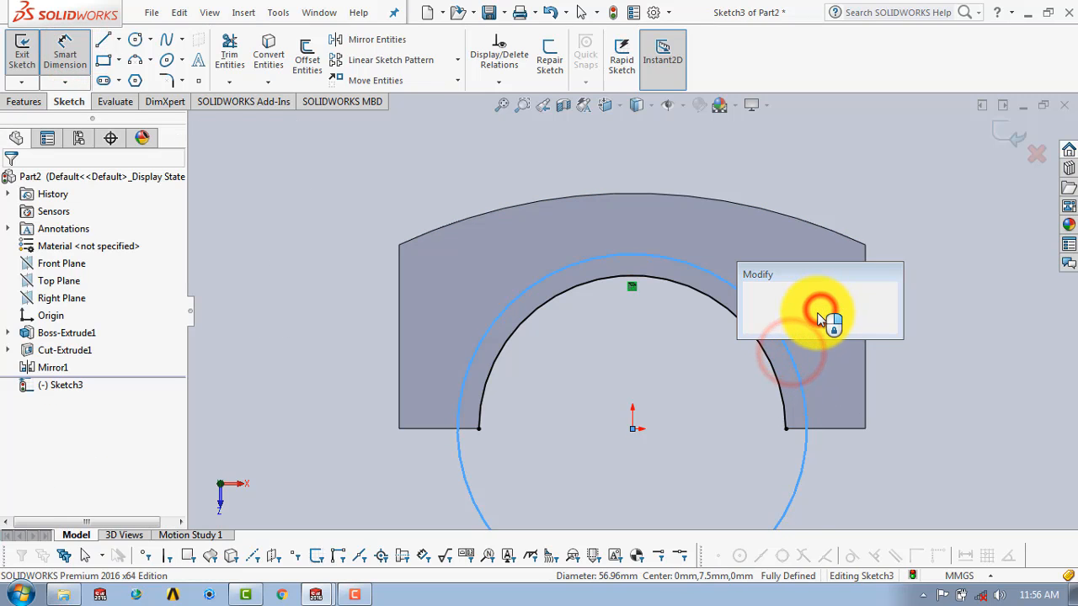
text(60)
key(Return)
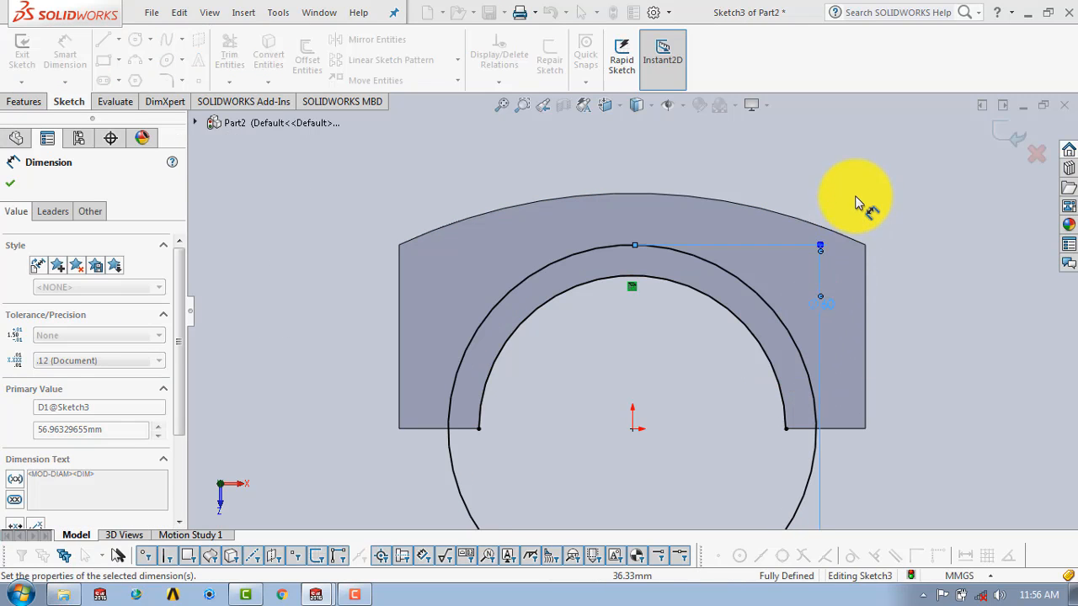
click(854, 192)
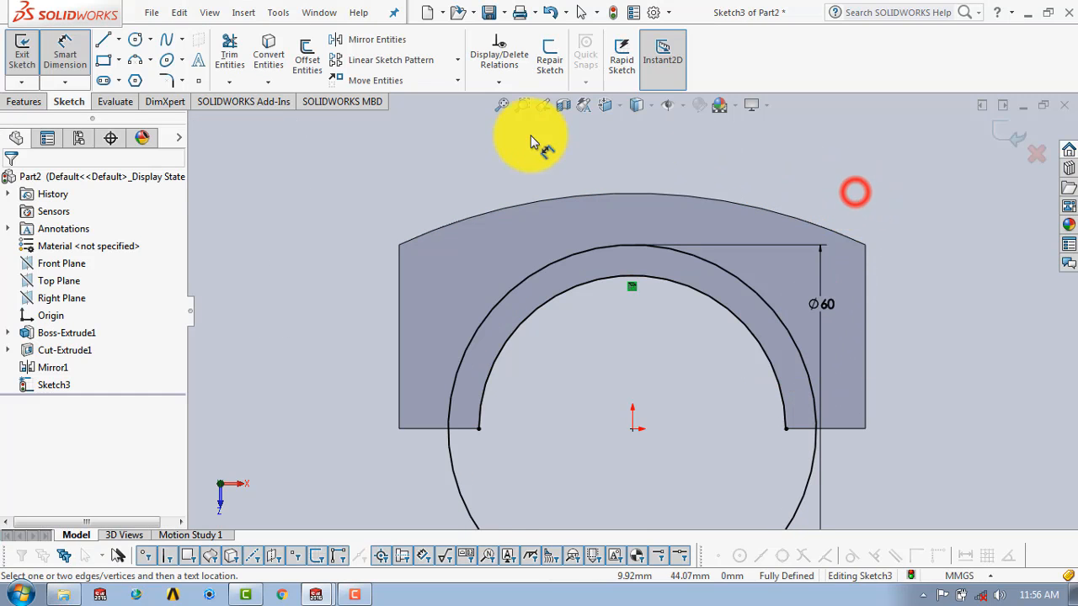
- Draw a short horizontal line at each leg end, joining the bore arc's endpoint to the 60 mm circle
click(101, 42)
drag(787, 430, 815, 429)
key(Escape)
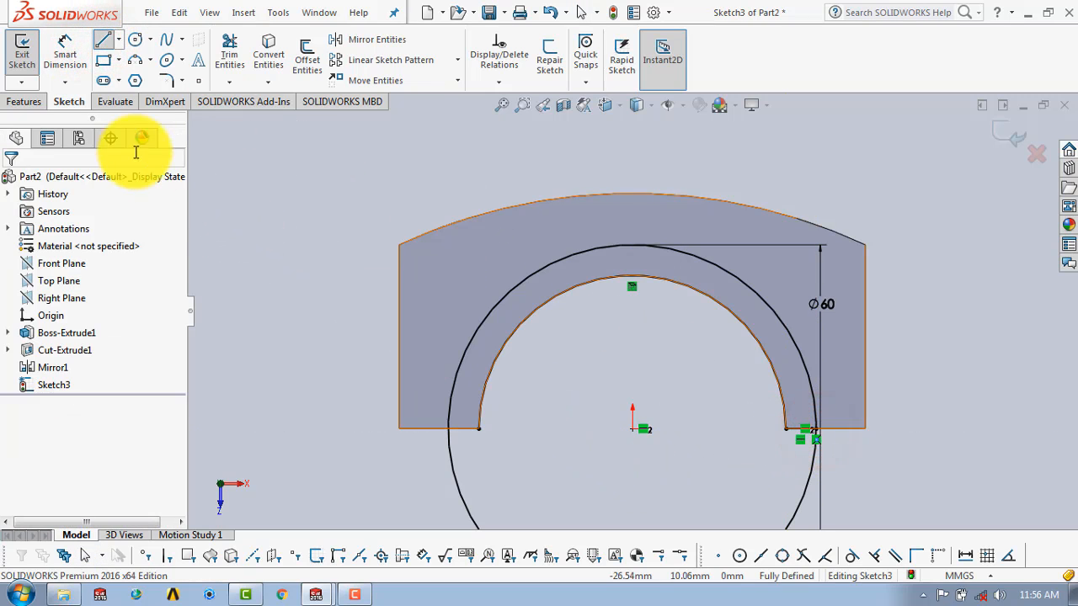
click(101, 40)
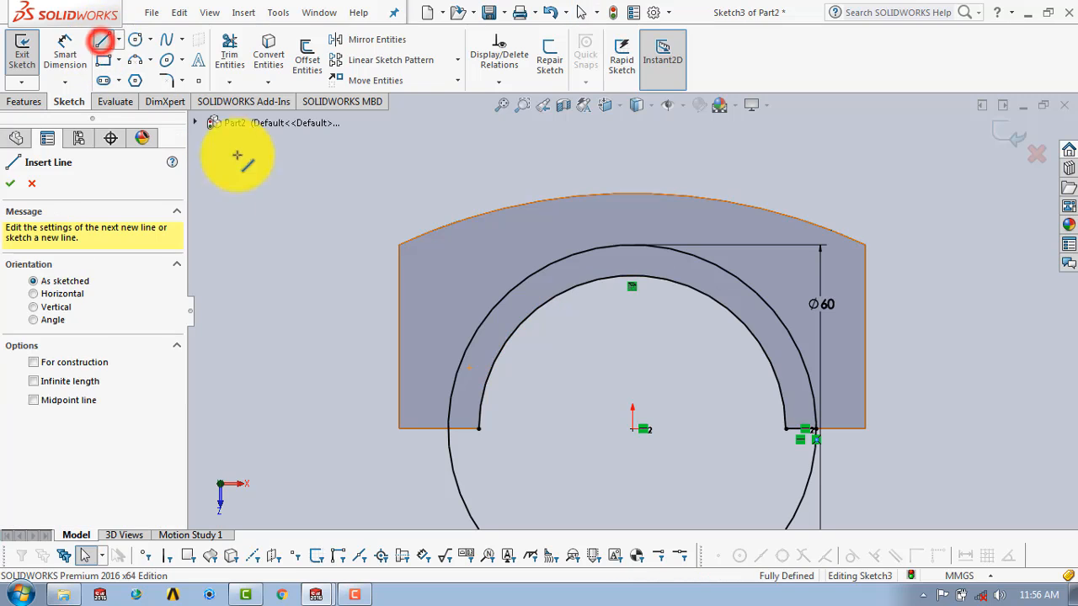
click(478, 429)
click(450, 429)
key(Escape)
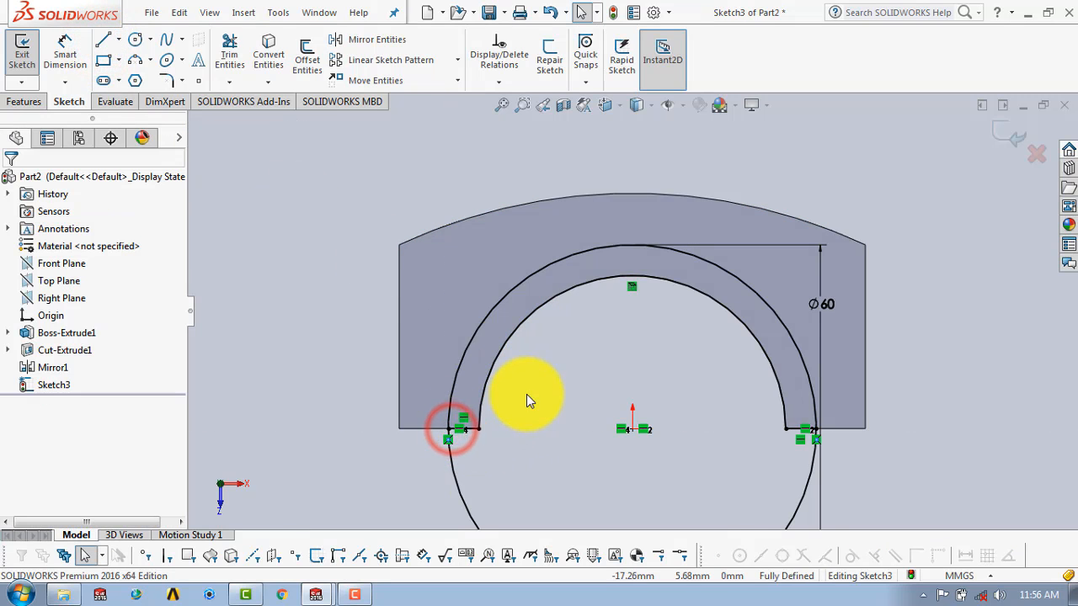
- Trim away the half of the circle below the two end lines and exit the sketch
click(229, 55)
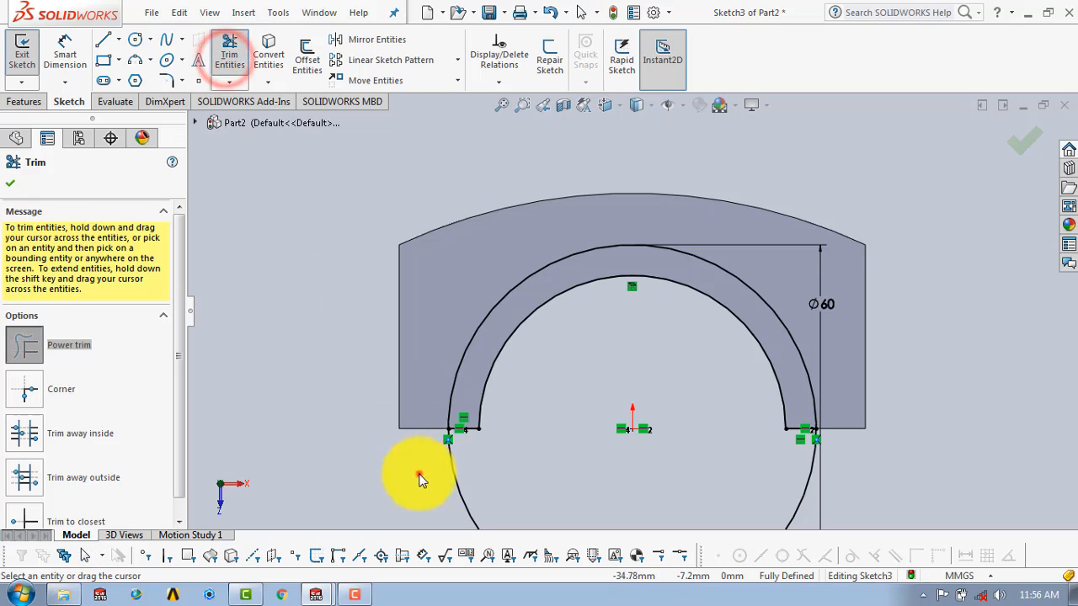
mouse_move(421, 474)
mouse_down()
mouse_move(505, 481)
mouse_move(949, 437)
mouse_up()
click(1022, 135)
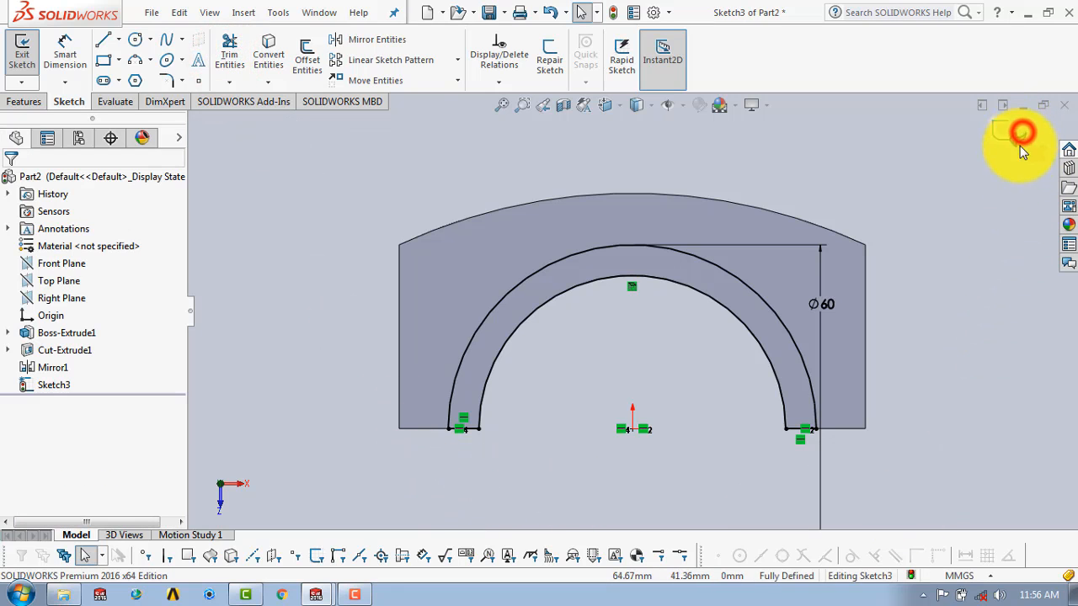
click(1016, 137)
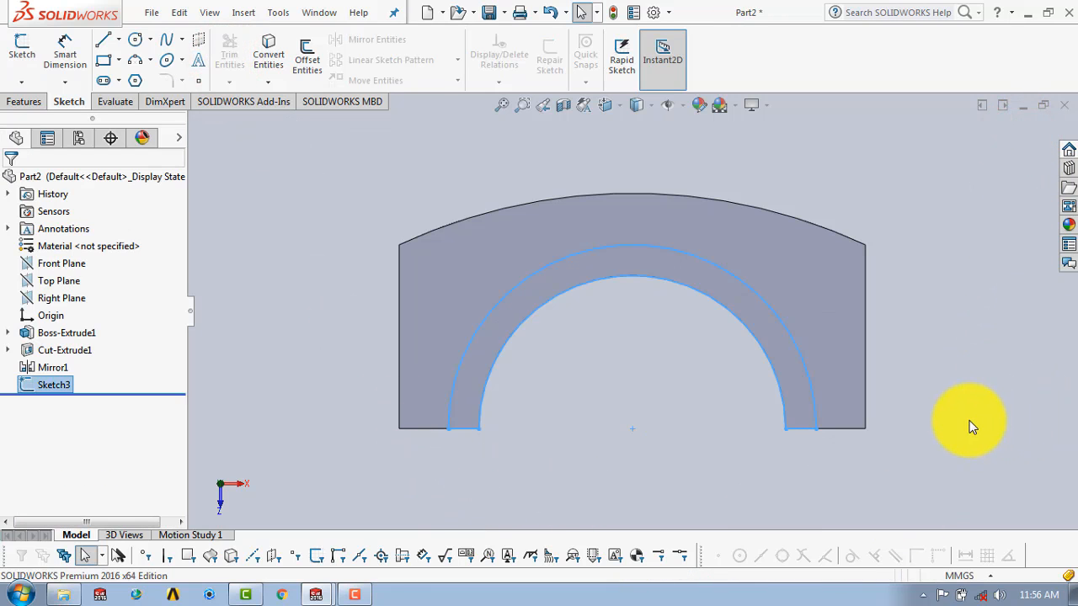
- Extrude the half-ring profile 2.5 mm outward from the cap's face as a blind boss merged with the body
middle_drag(938, 390, 830, 380)
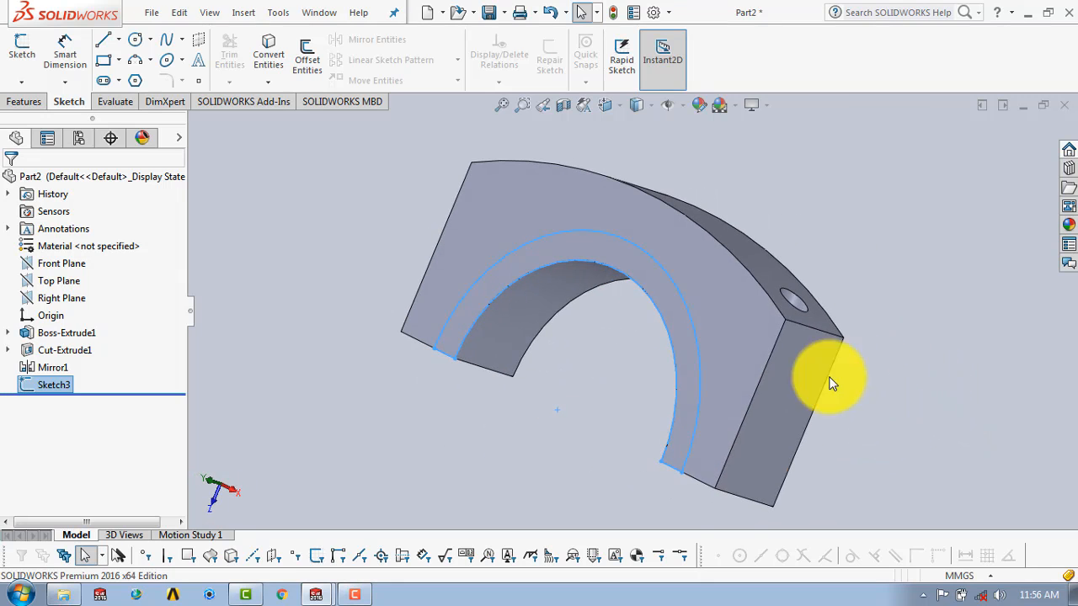
click(24, 102)
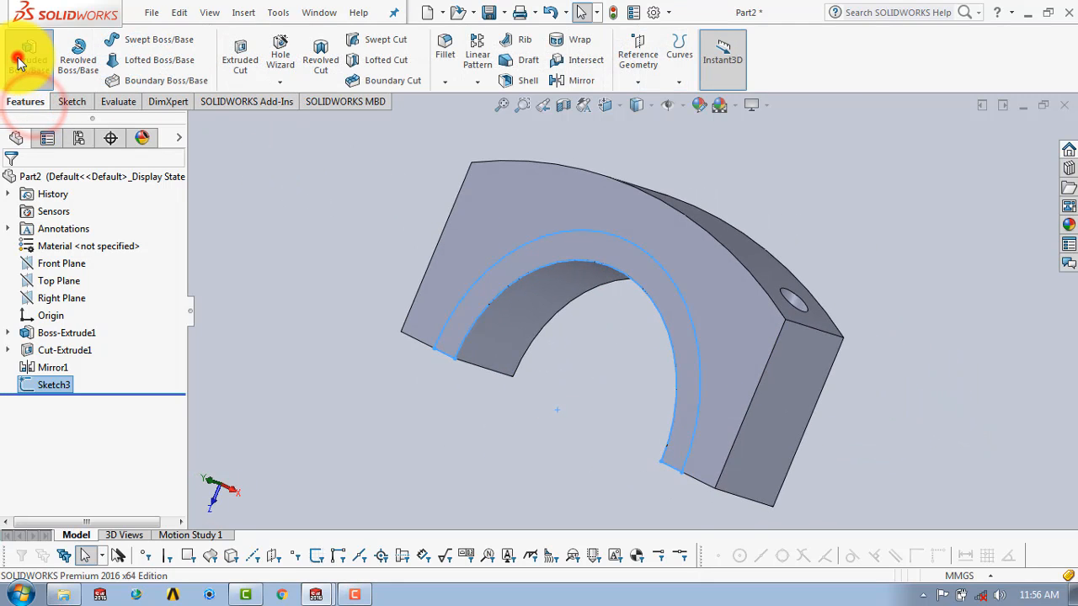
click(20, 62)
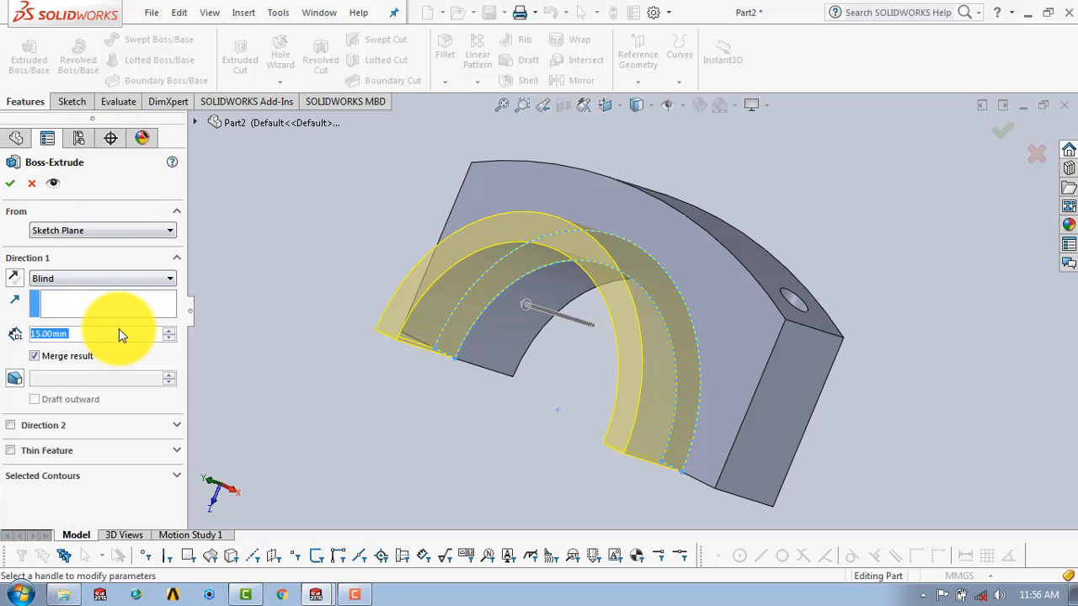
text(2.5)
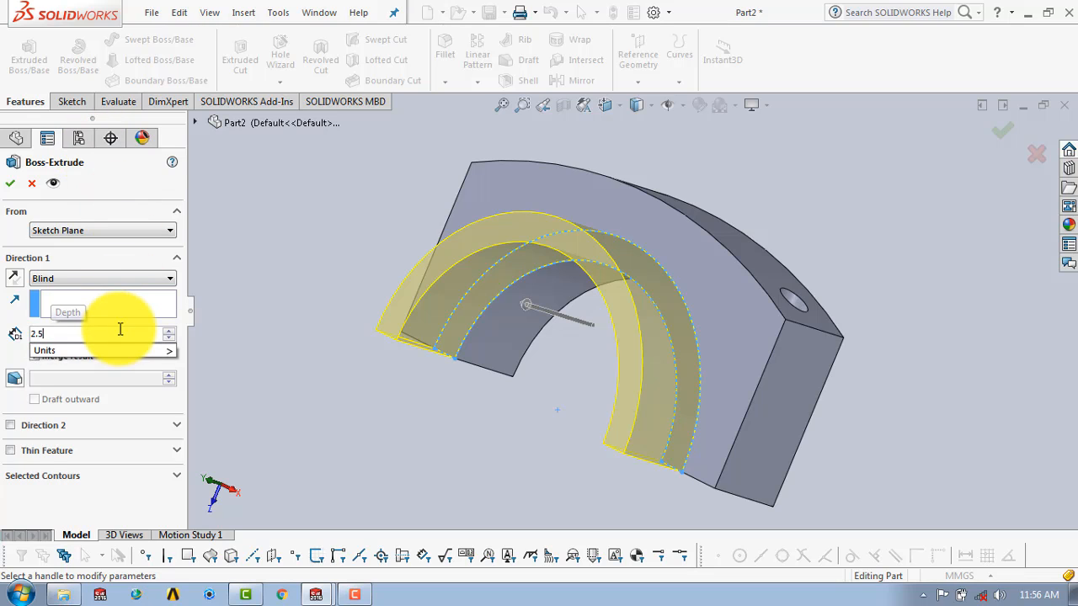
key(Return)
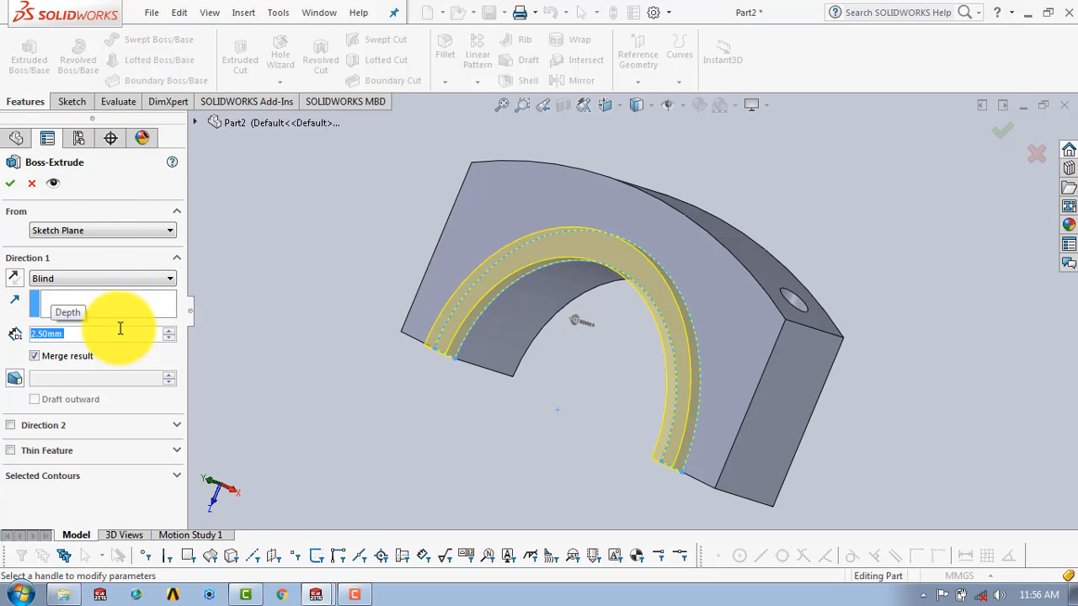
click(9, 182)
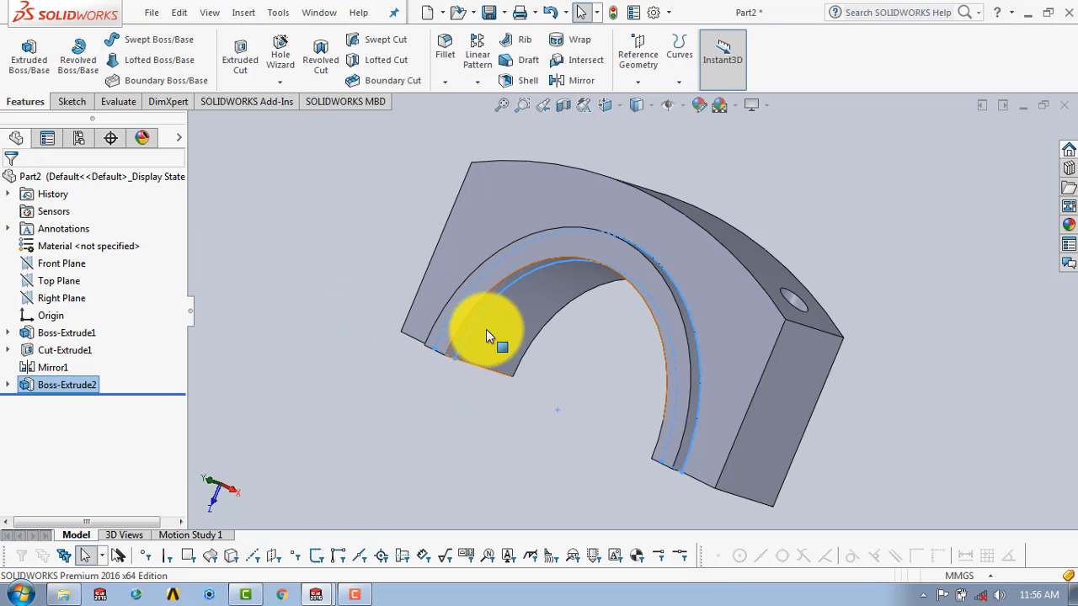
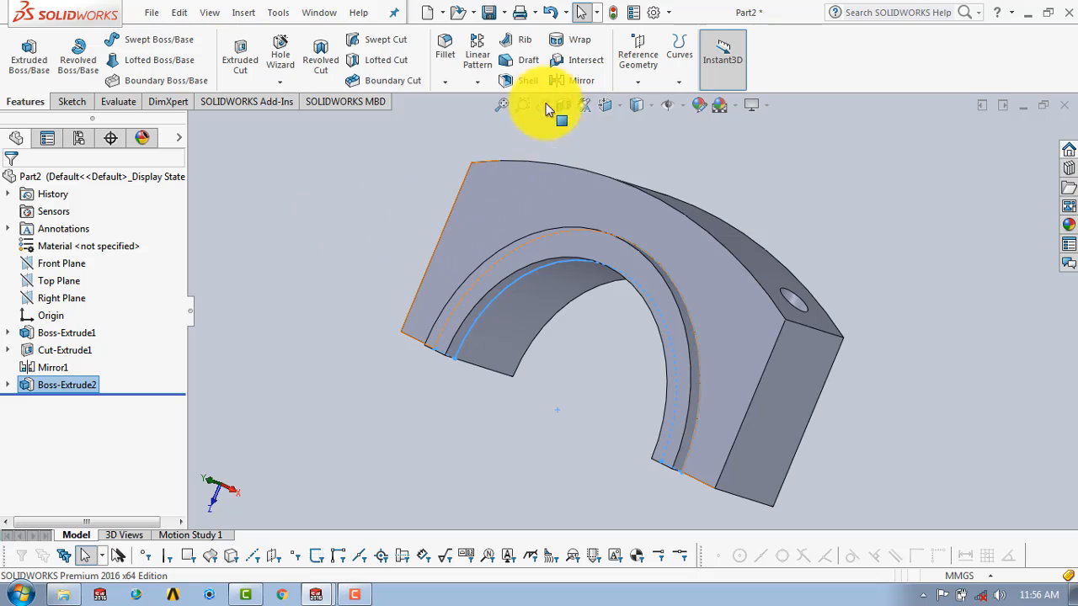
- Mirror the half-ring boss about the Top Plane onto the cap's opposite face
click(556, 80)
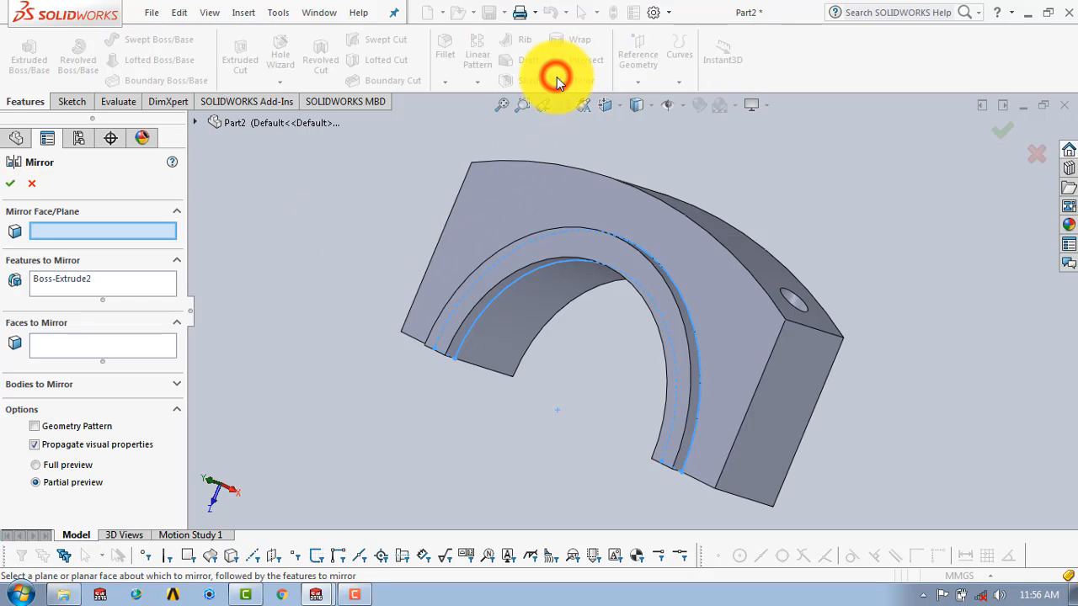
click(195, 122)
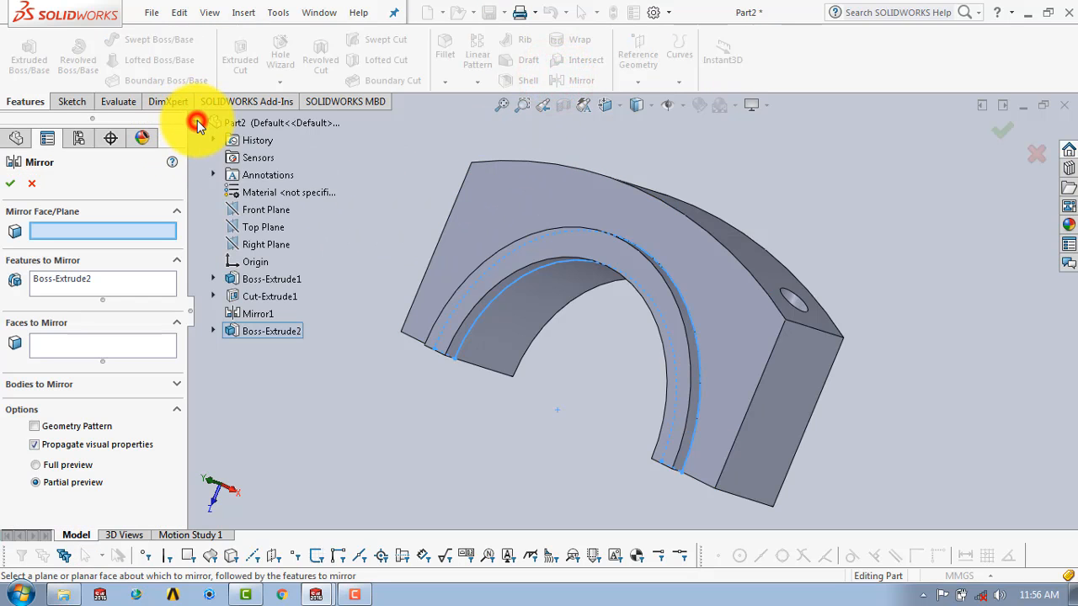
click(251, 226)
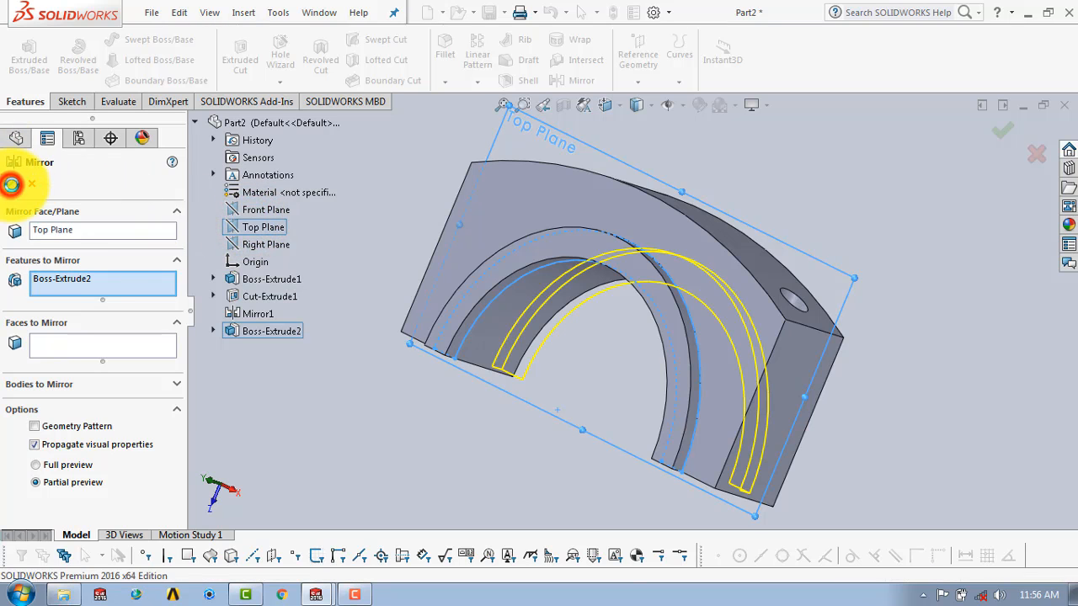
click(11, 184)
- Create a reference plane offset 30 mm from the cap's leg end face, flipped toward the outer arched side
middle_drag(869, 250, 818, 250)
scroll(796, 244, up, 2)
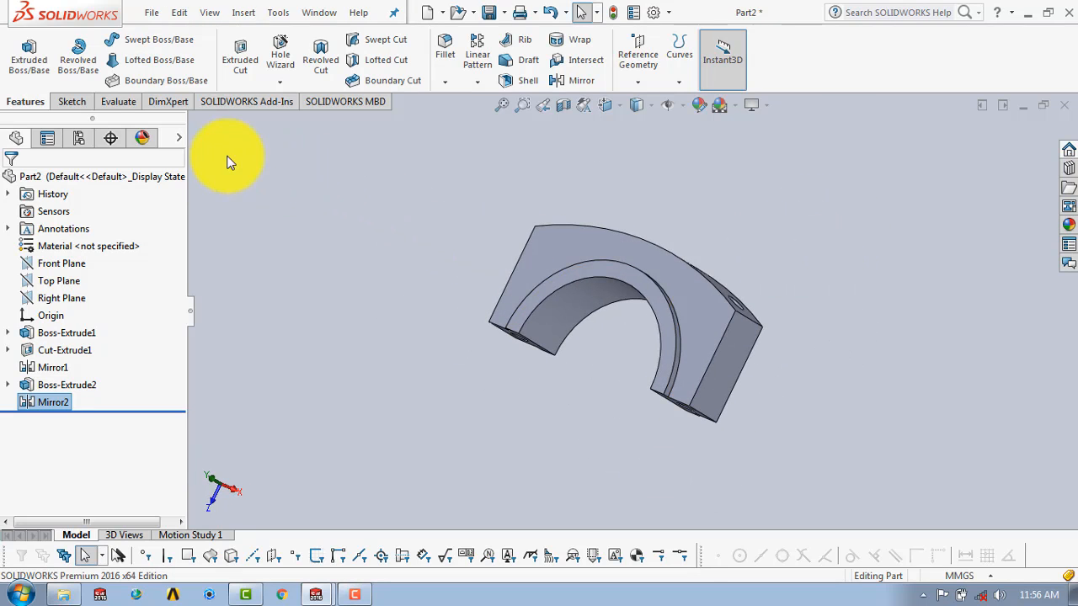
click(628, 83)
click(655, 103)
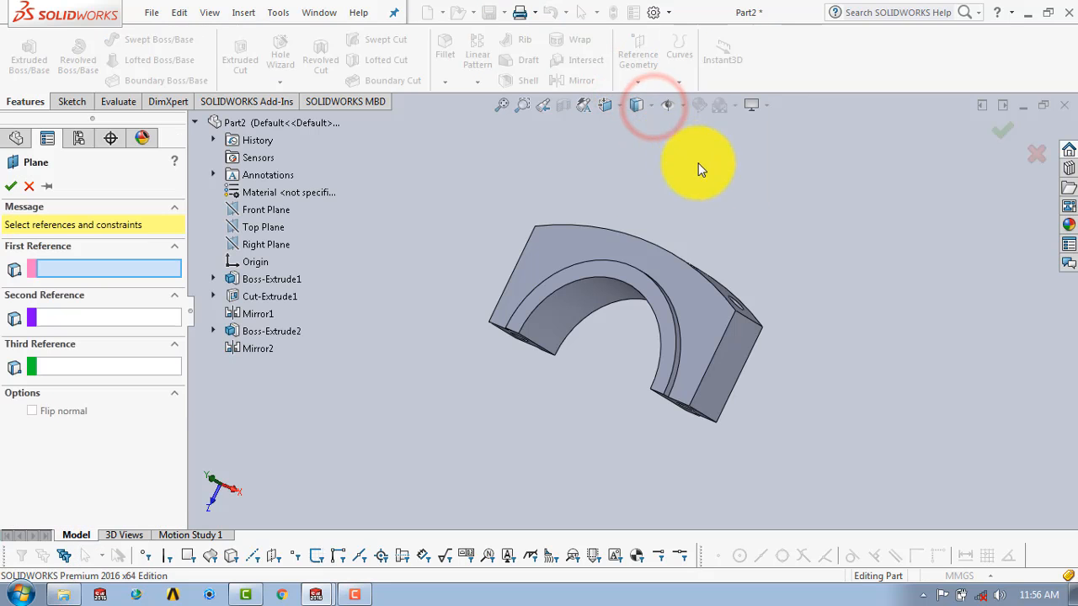
middle_drag(746, 178, 654, 302)
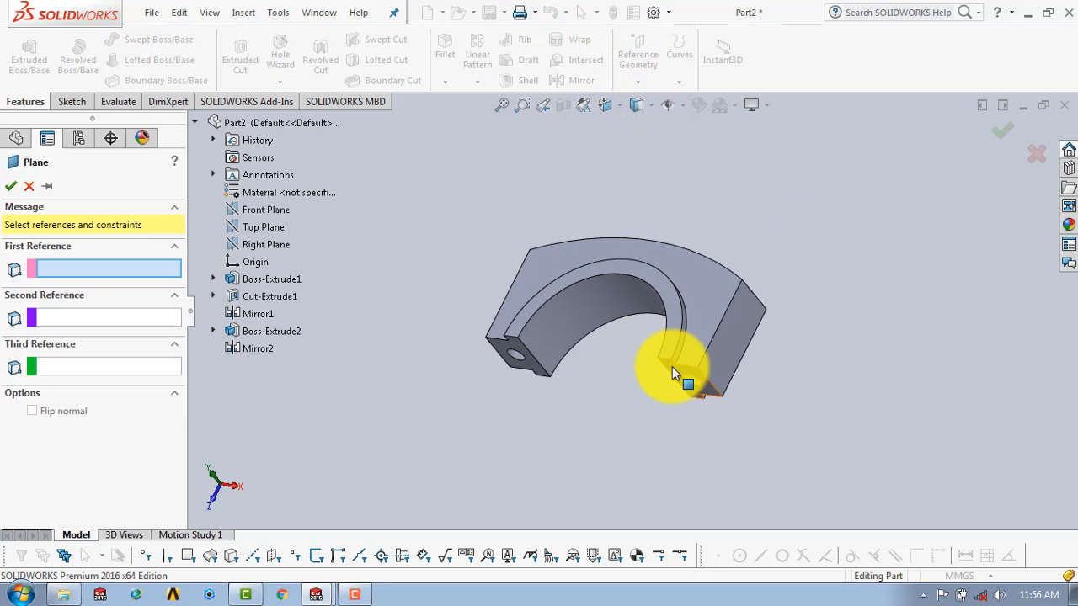
click(673, 369)
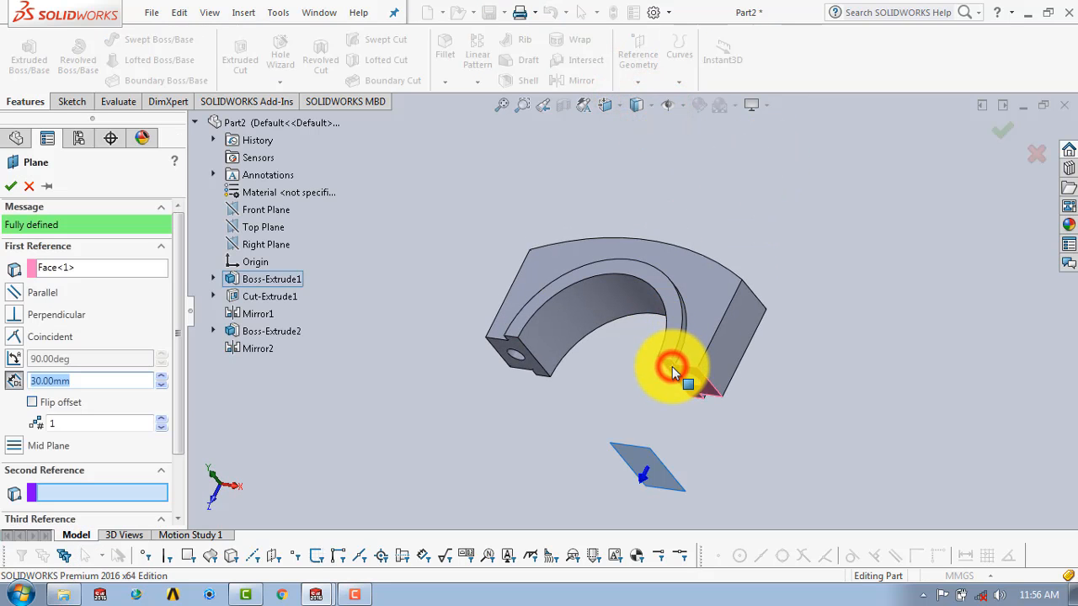
click(32, 403)
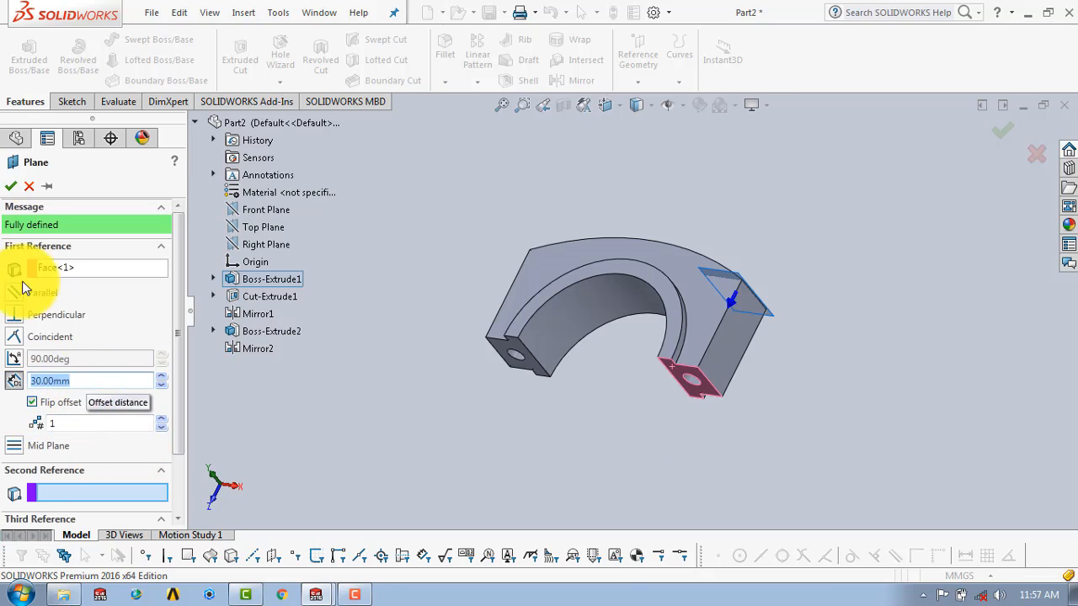
click(10, 187)
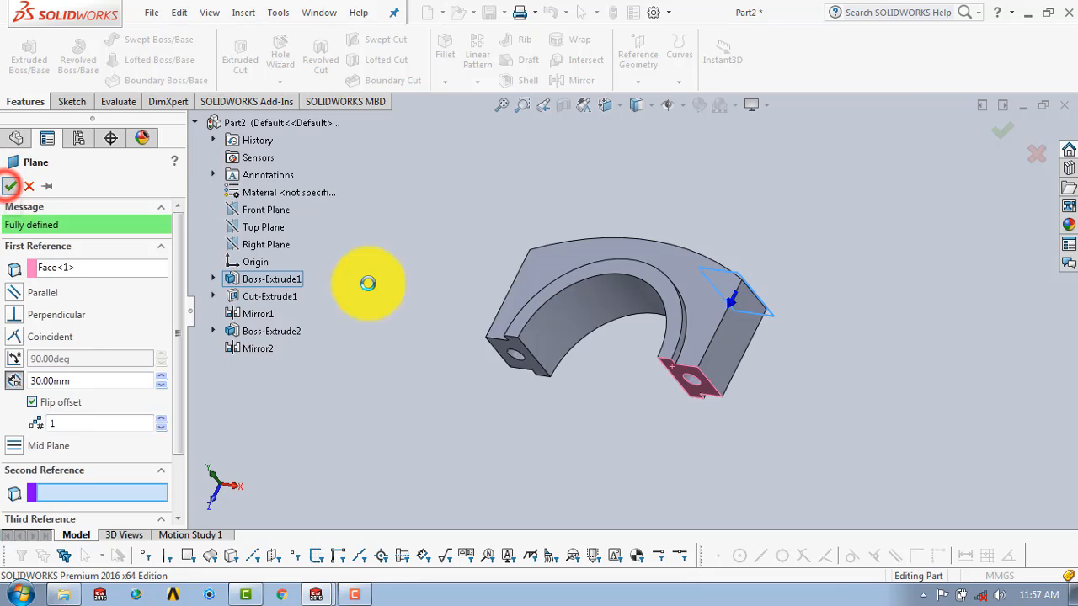
- Start a sketch on the new offset plane, view it square-on, and draw a rectangle enclosing the bolt-hole end on the +X side
middle_drag(764, 219, 758, 331)
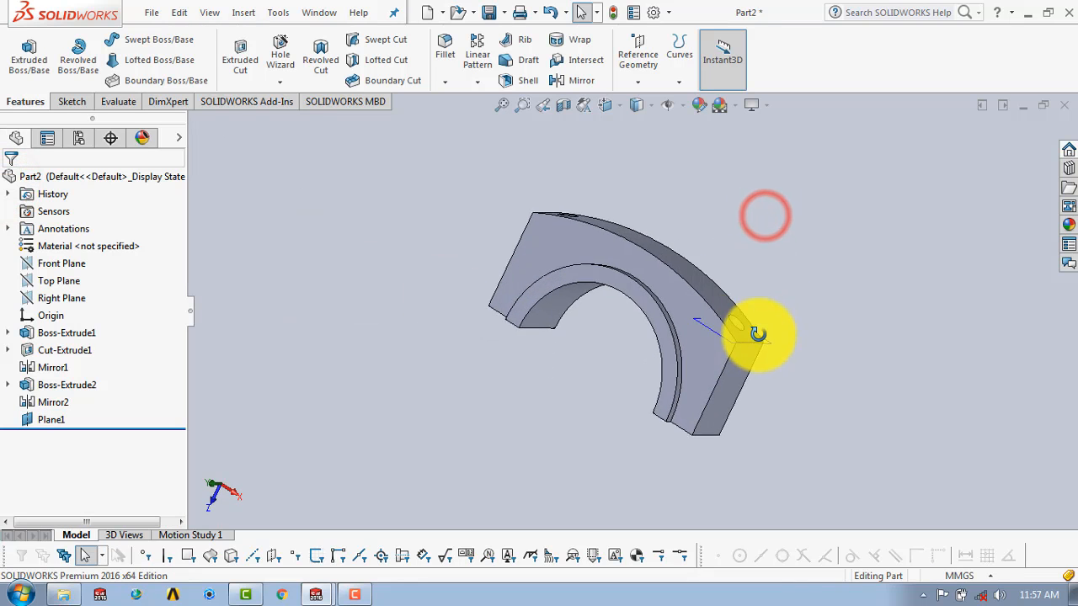
click(71, 102)
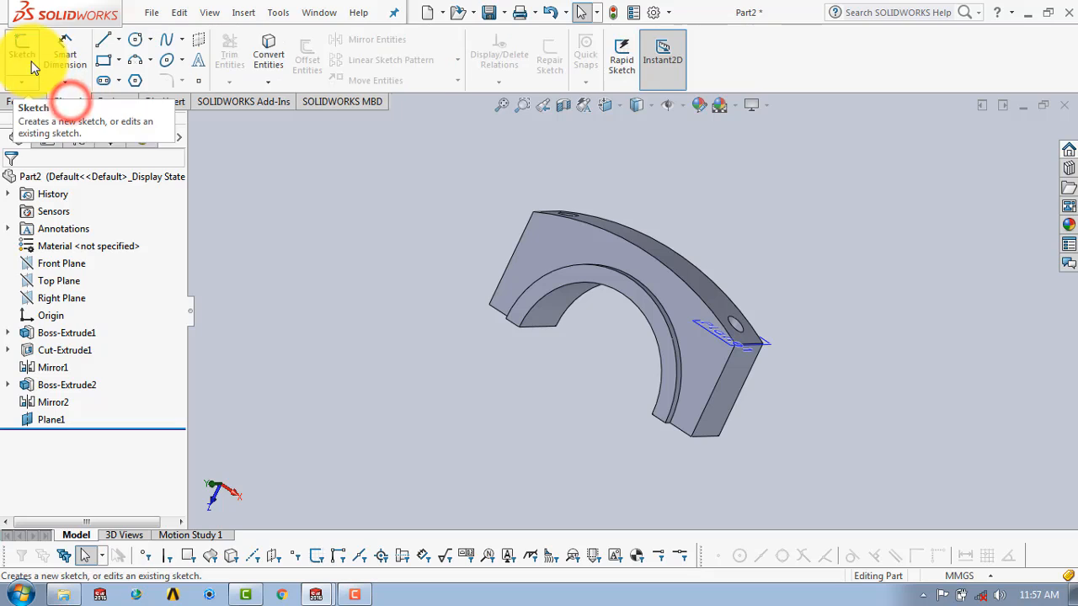
click(22, 50)
click(773, 342)
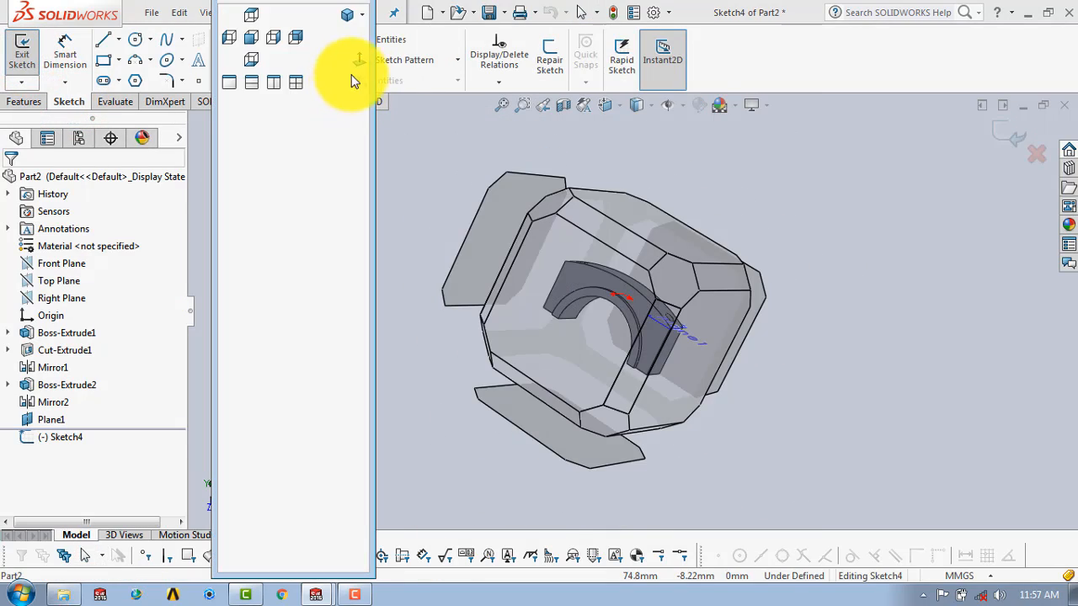
click(362, 62)
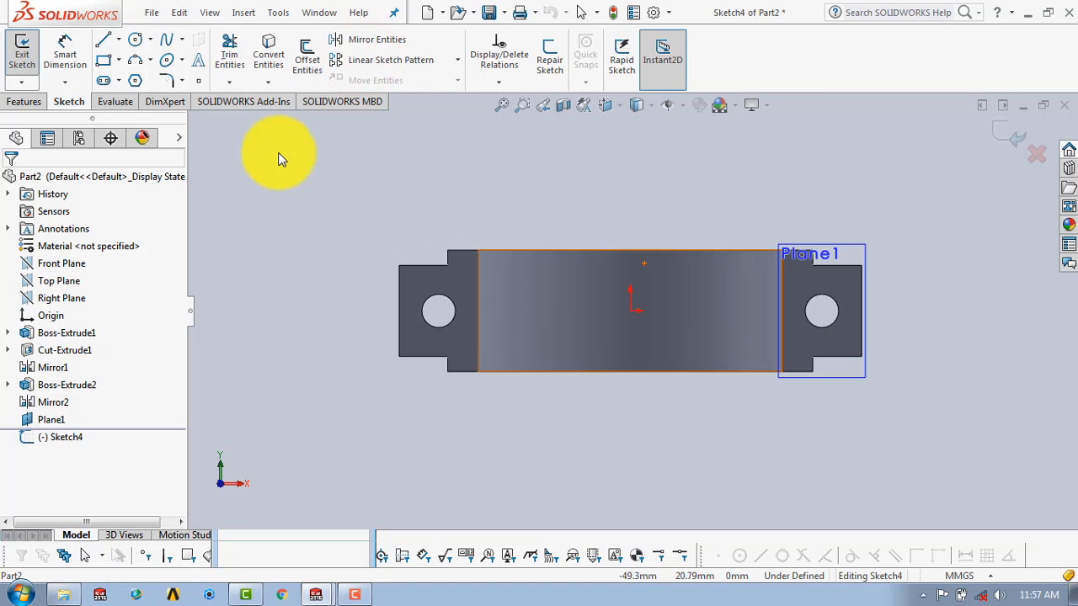
click(688, 211)
click(925, 431)
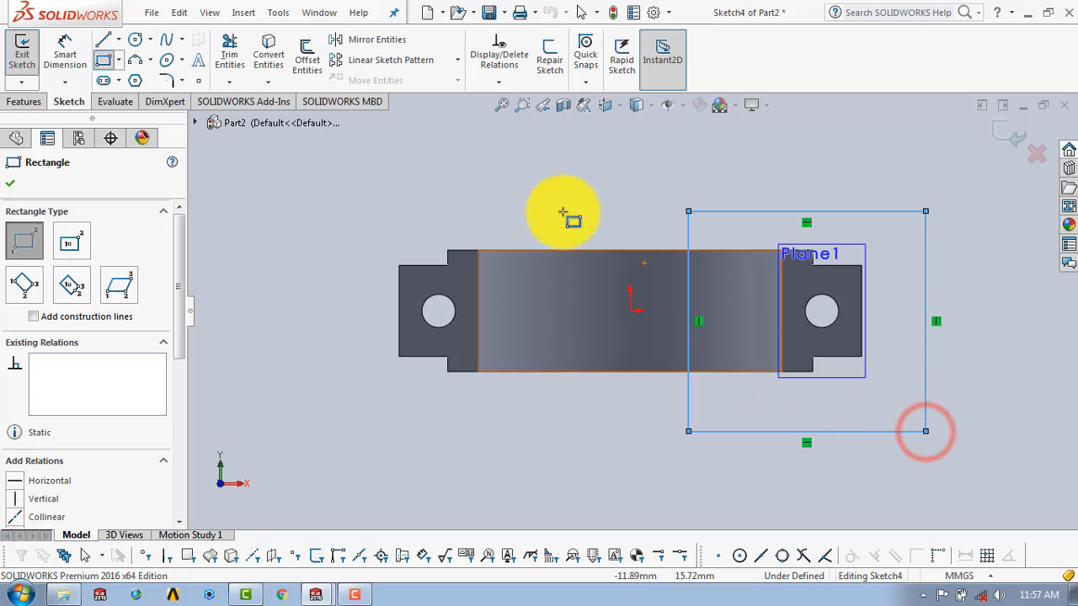
- Draw a second rectangle over the opposite bolt-hole end and stretch its outer corner past the end of the cap
click(594, 211)
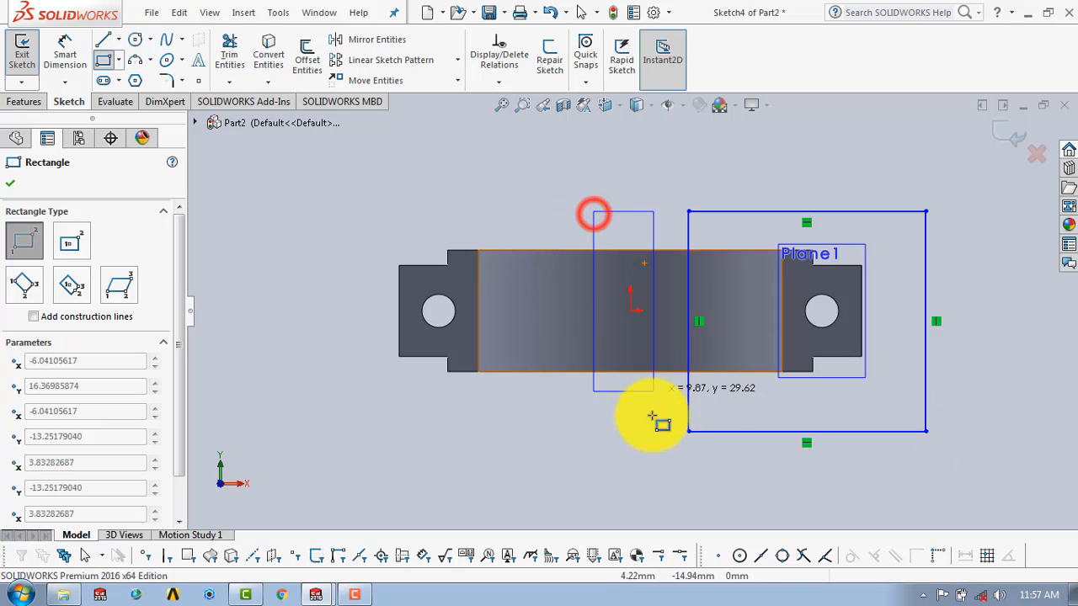
click(440, 432)
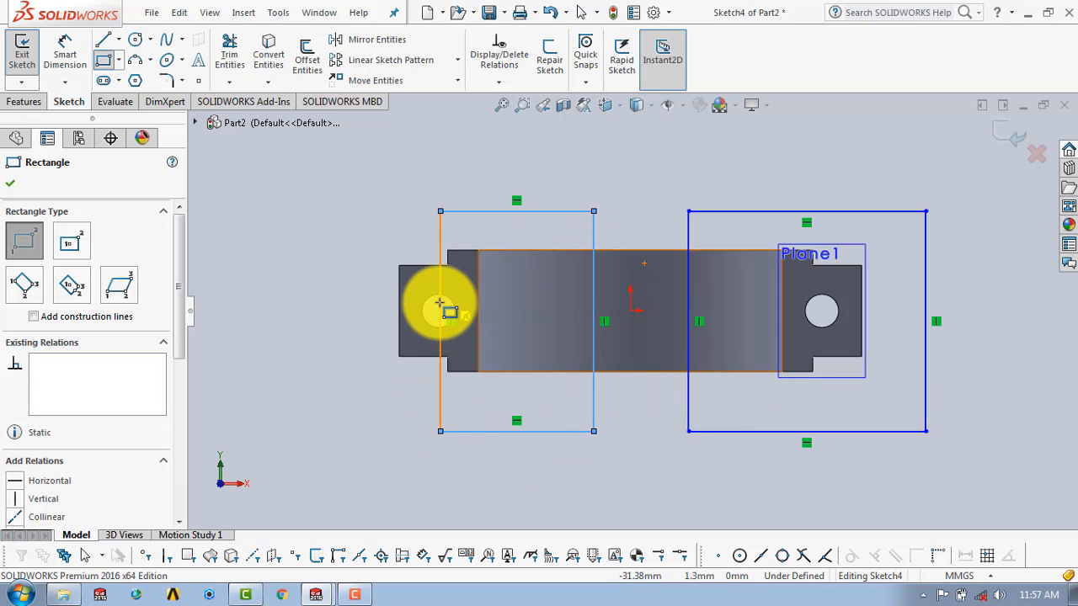
key(Escape)
drag(440, 211, 372, 218)
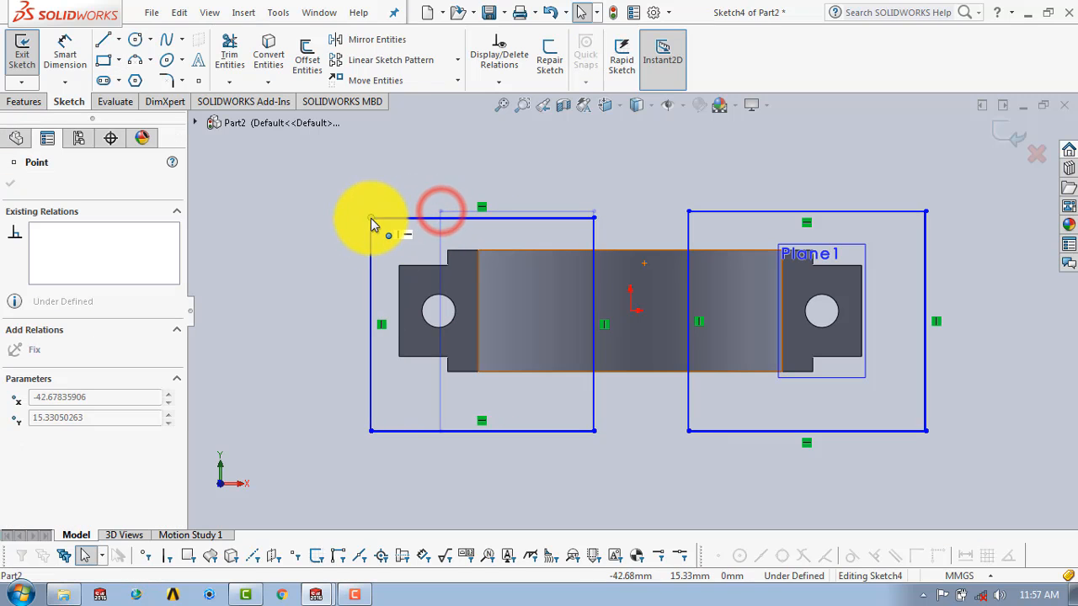
- Dimension the inner edge of the -X side rectangle 23 mm from the origin
click(62, 52)
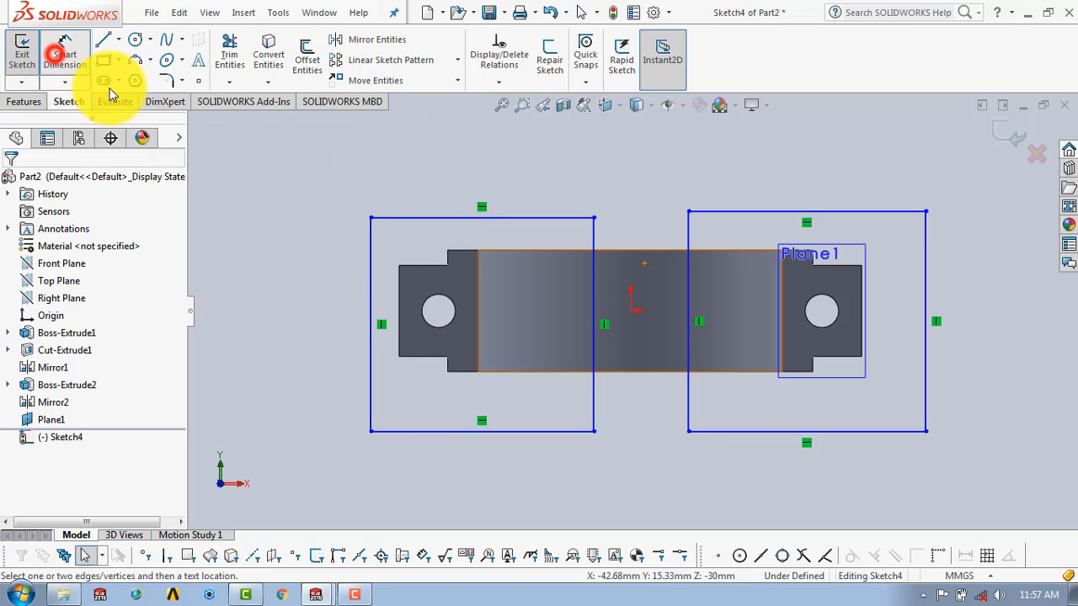
click(631, 311)
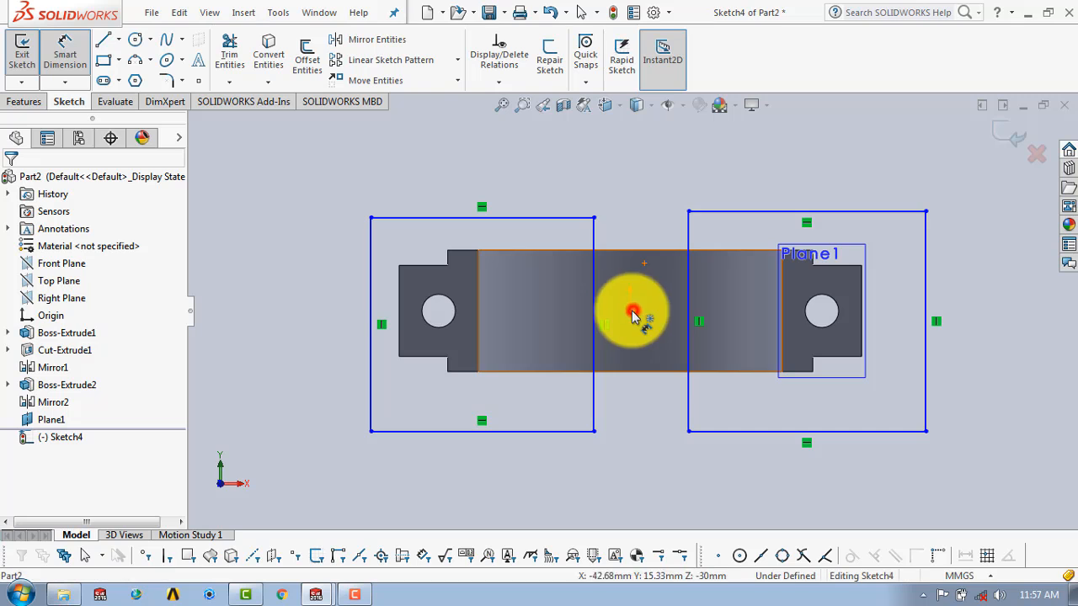
click(594, 248)
click(610, 168)
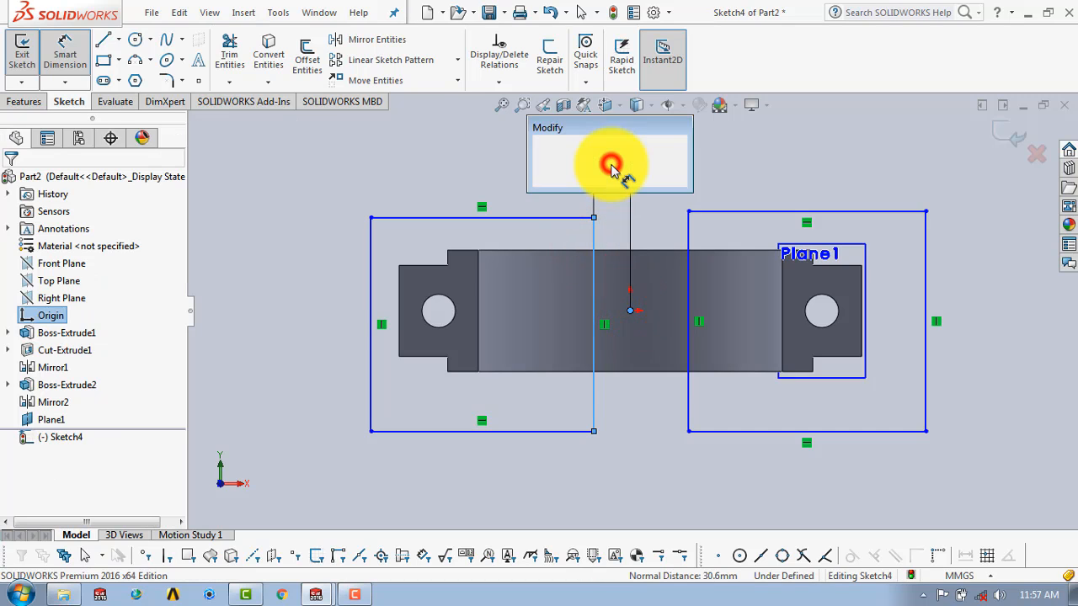
text(23)
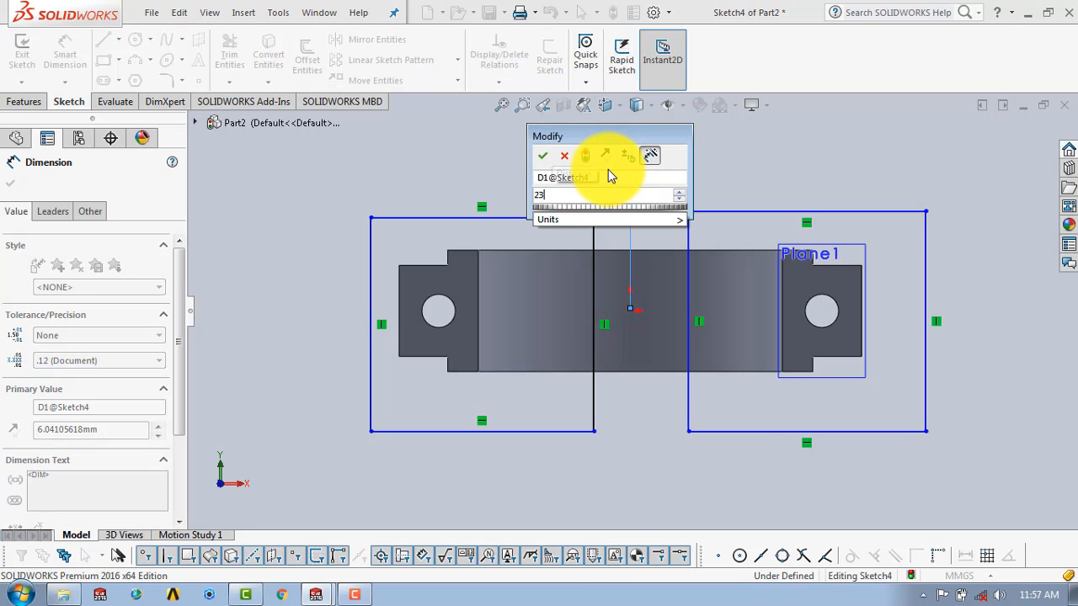
key(Return)
click(700, 163)
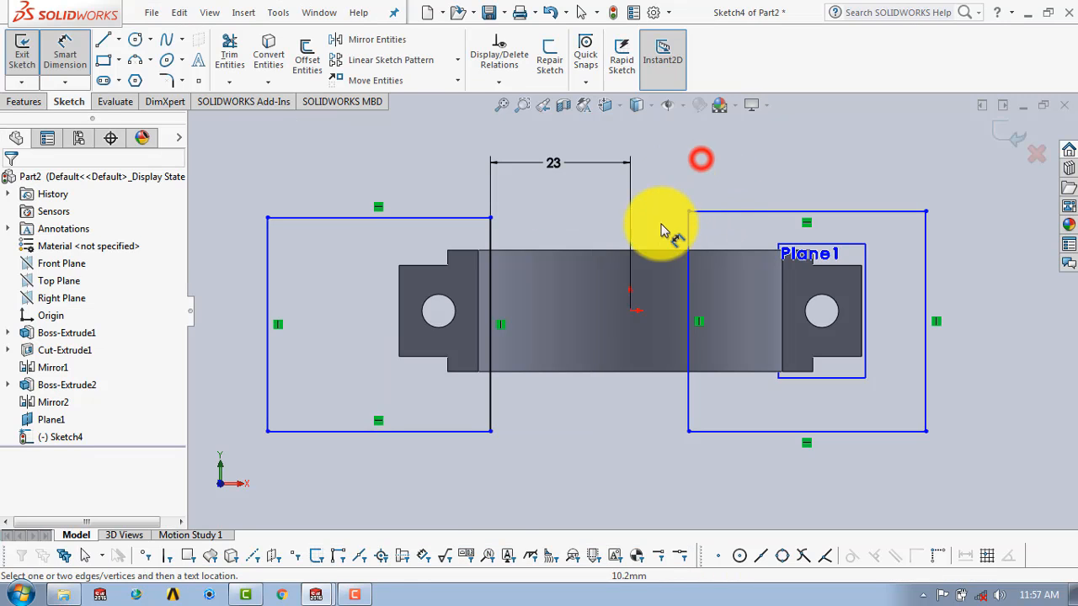
- Dimension the inner edge of the +X side rectangle 23 mm from the origin and exit the sketch
click(630, 309)
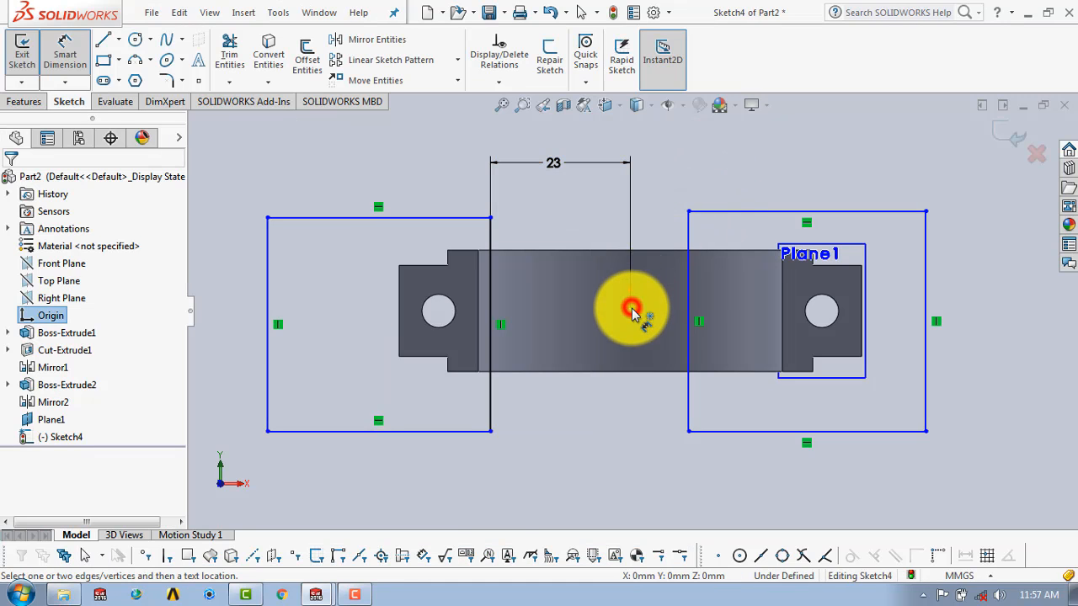
click(689, 292)
click(657, 160)
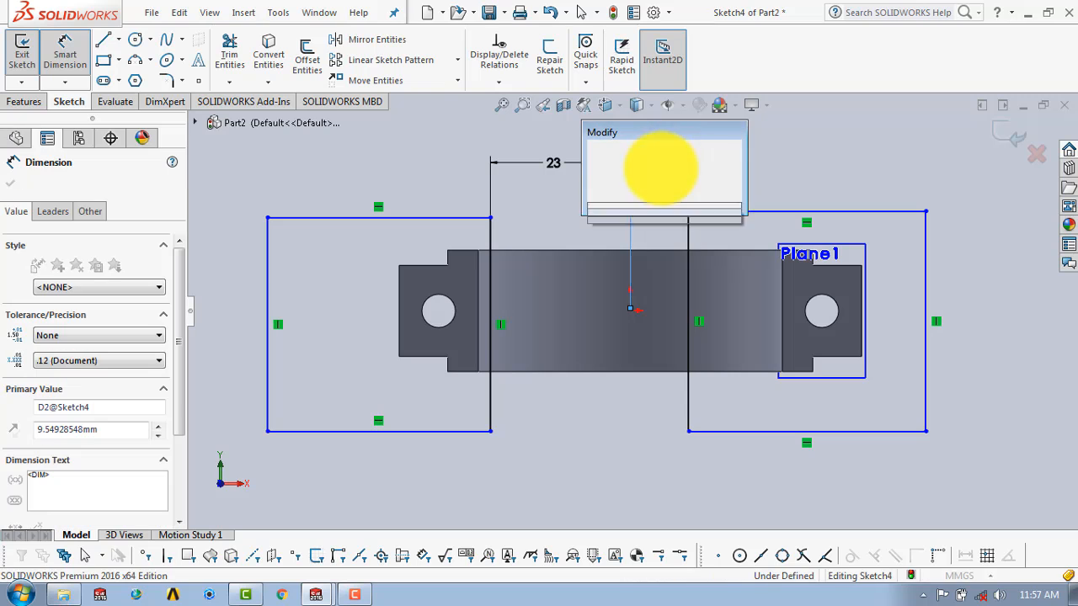
text(23)
key(Return)
click(846, 160)
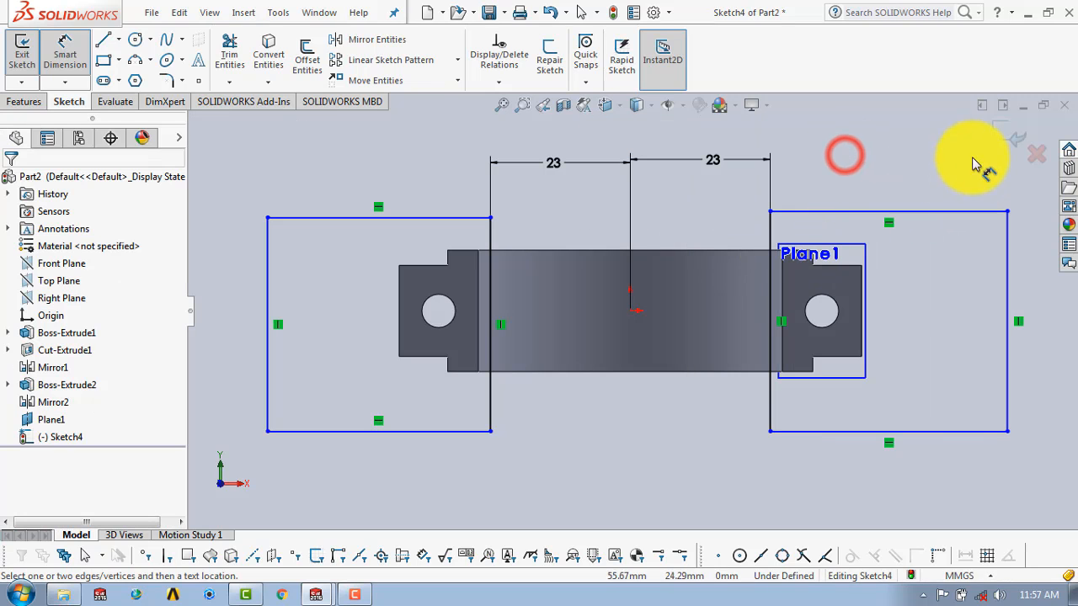
click(1008, 139)
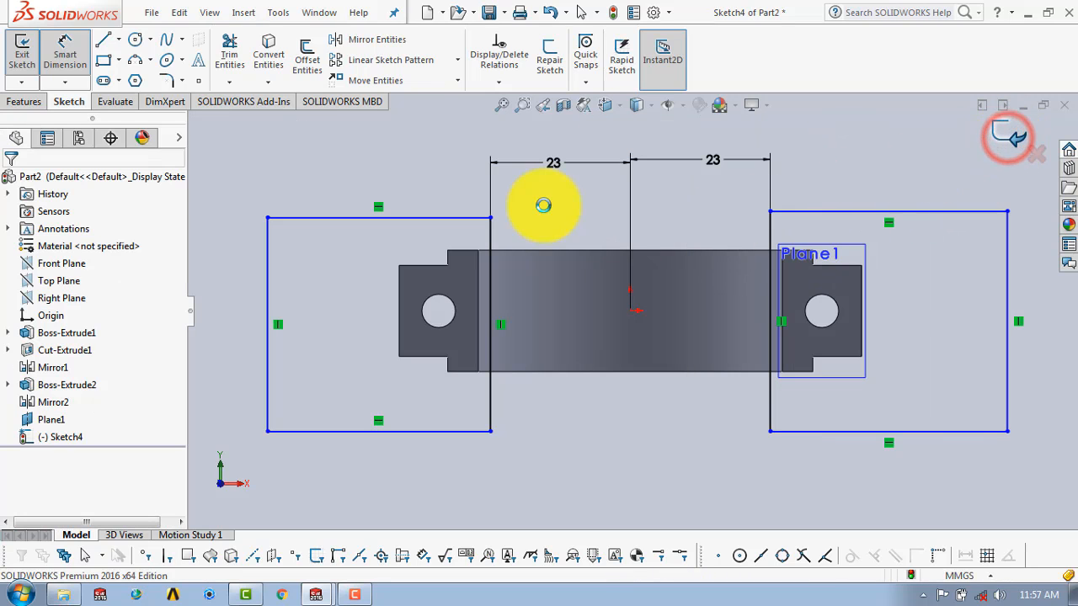
- Cut-extrude both rectangles outward from the offset plane to form flat stepped seats around the two bolt holes
click(24, 105)
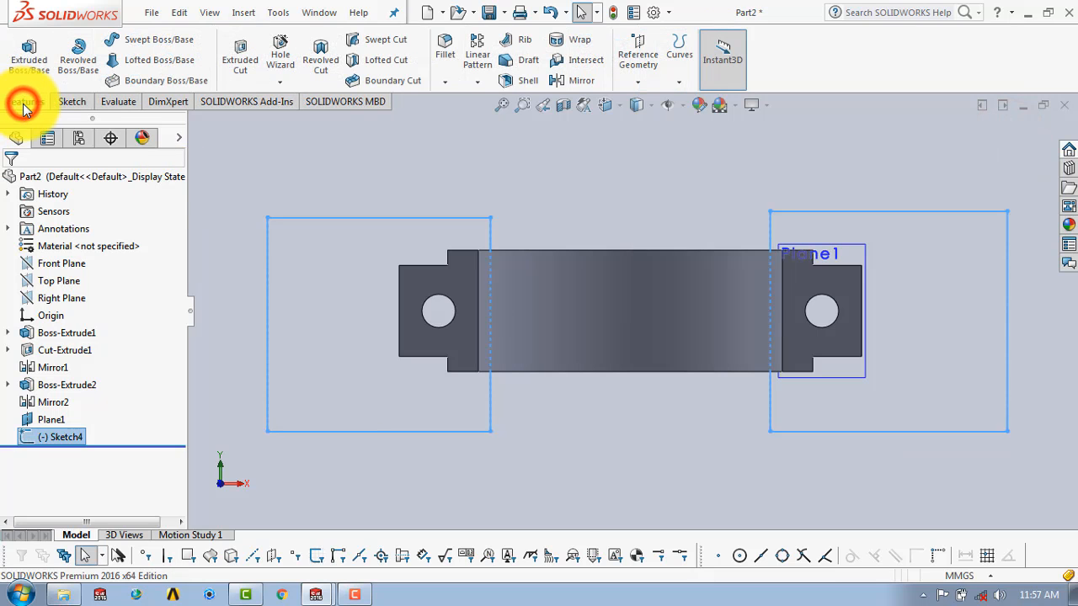
click(244, 56)
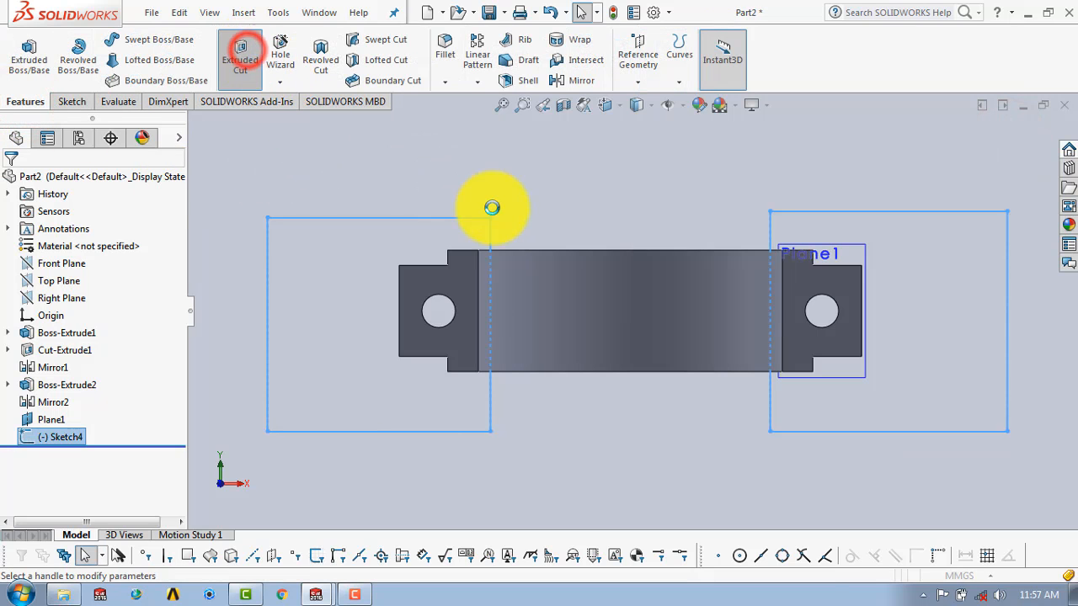
middle_drag(548, 197, 281, 363)
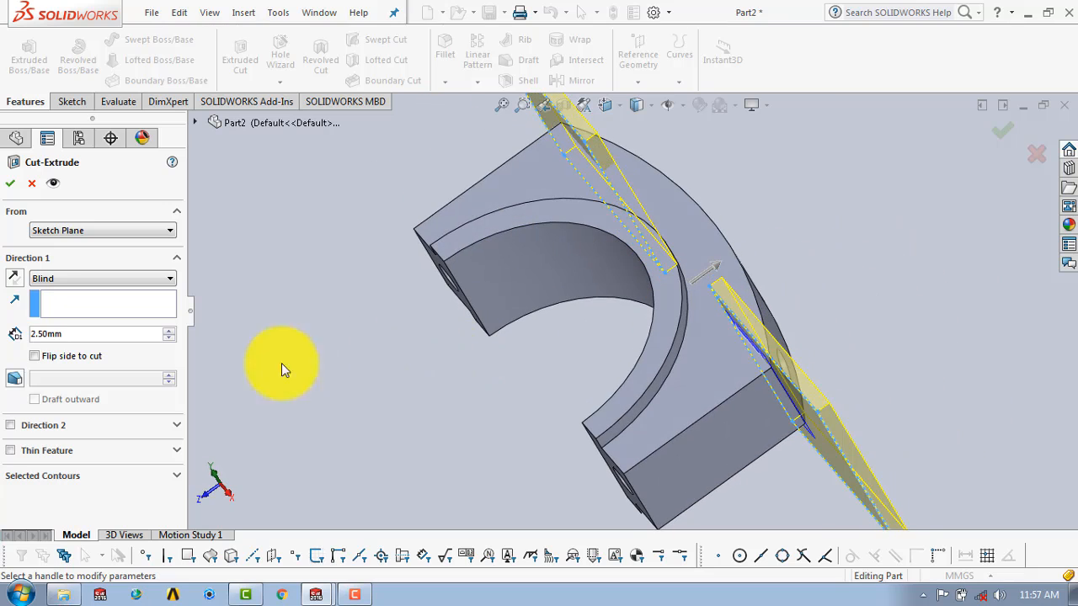
click(71, 301)
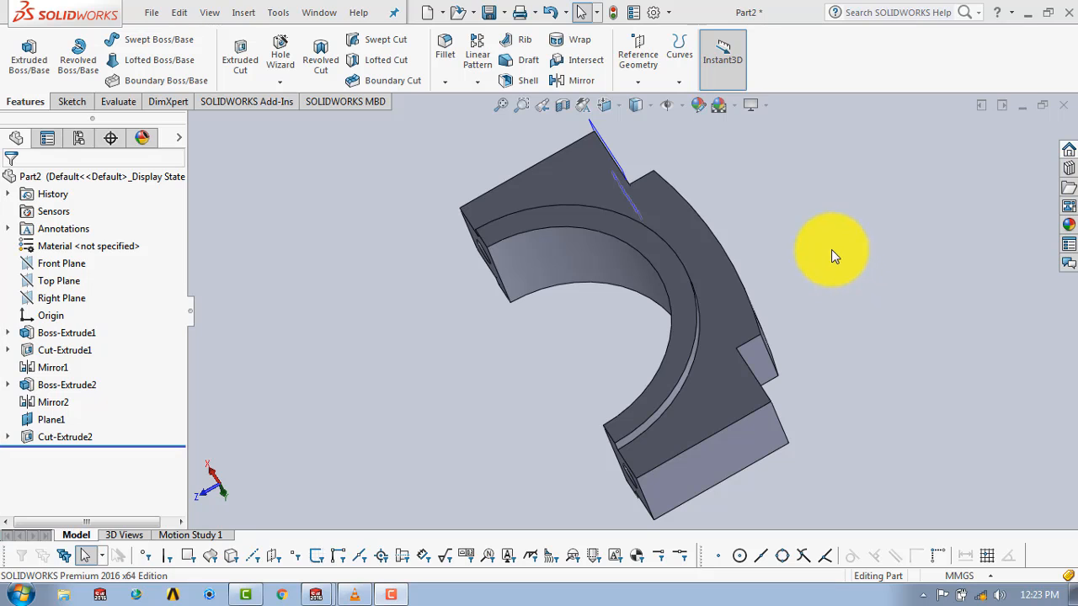
- Fillet the arc edges where the raised half-ring rims meet the cap's two faces with a 5 mm radius
middle_drag(831, 249, 690, 180)
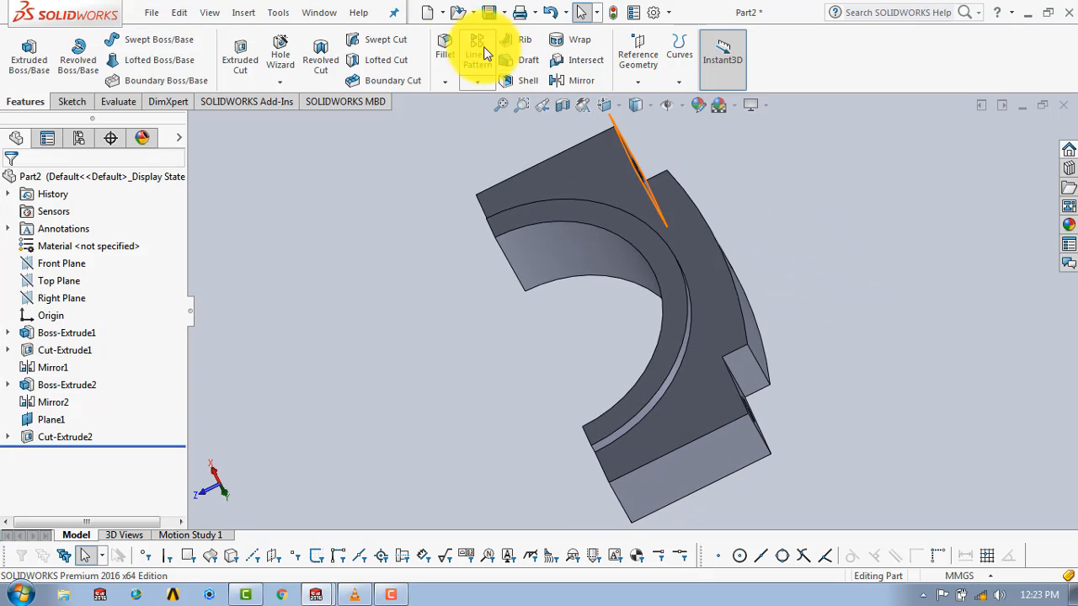
click(447, 44)
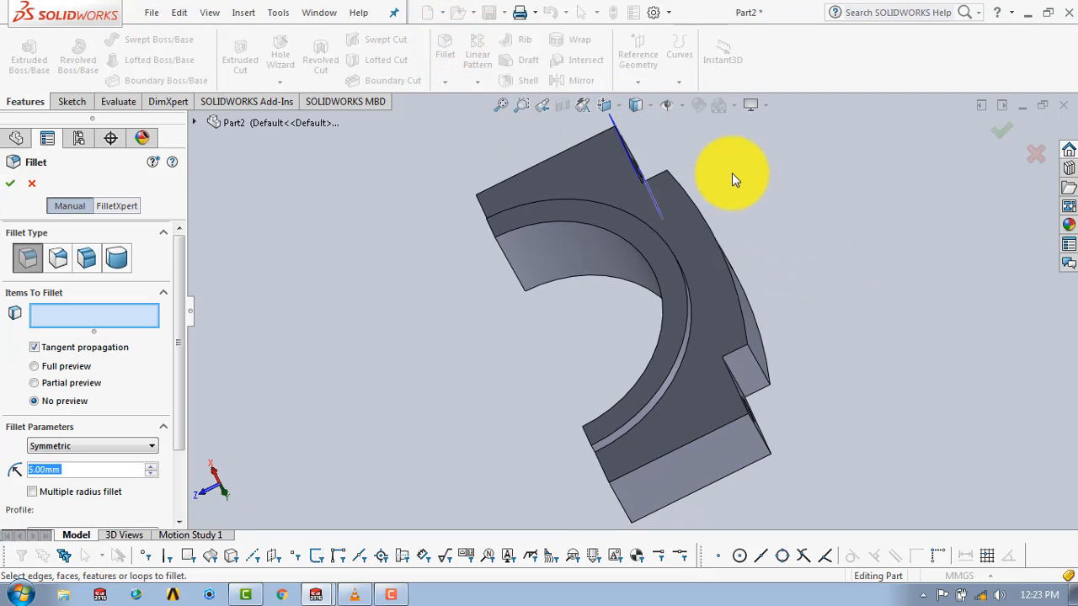
middle_drag(732, 176, 713, 234)
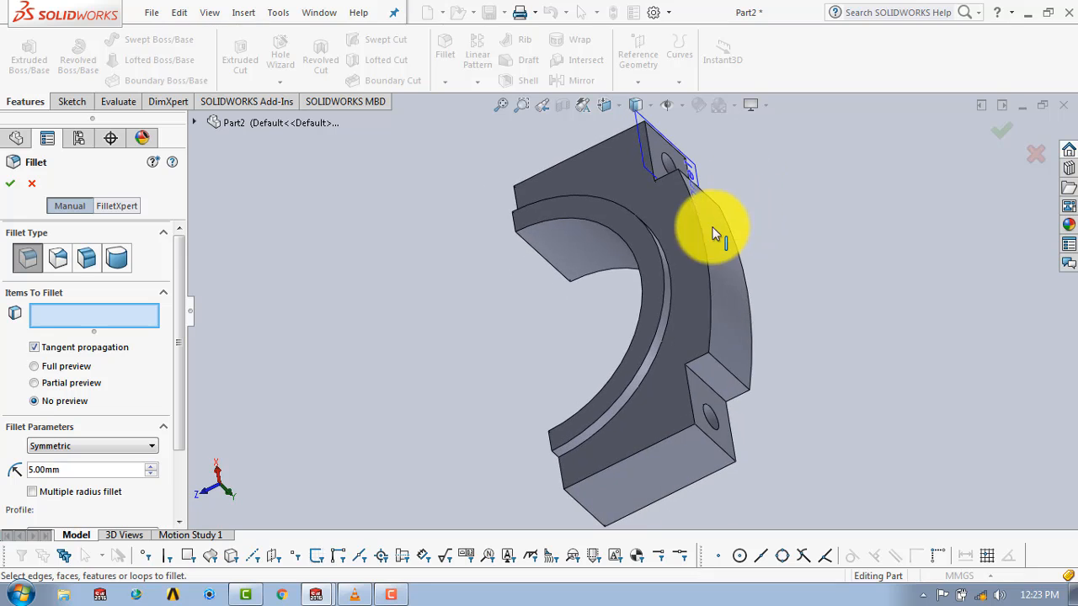
click(665, 264)
middle_drag(770, 294, 681, 263)
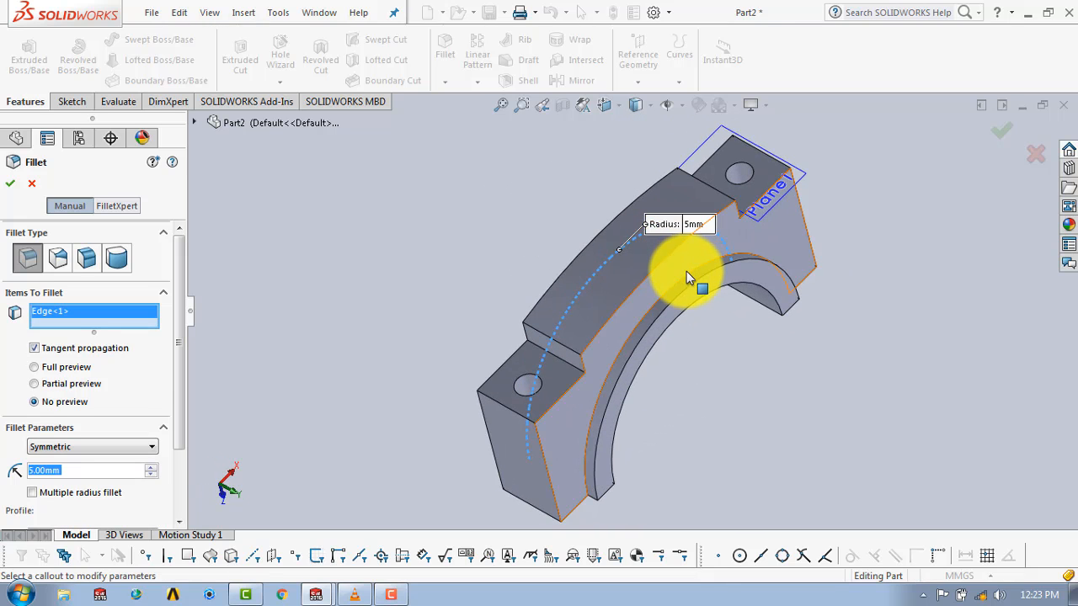
click(685, 273)
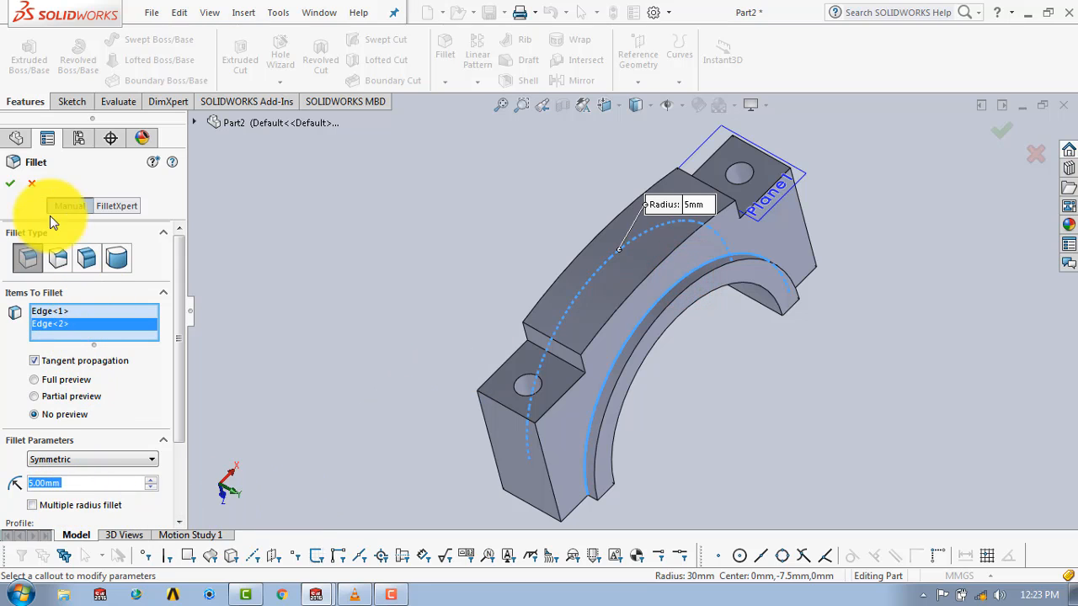
click(11, 183)
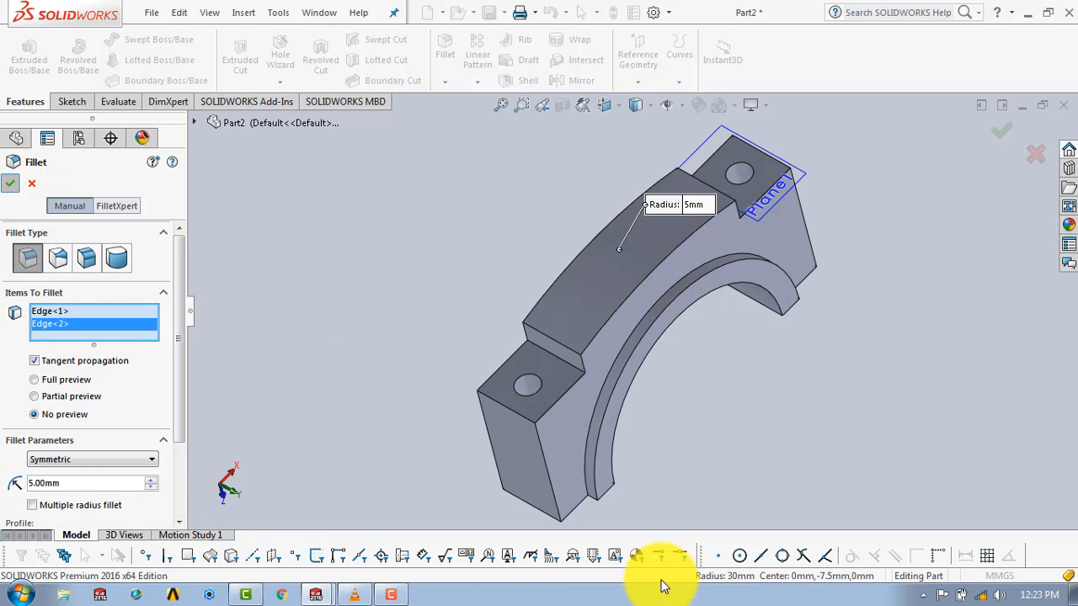
- Fillet all four boundary edges of the raised arched outer face between the bolt seats with a 5 mm radius
middle_drag(714, 392, 805, 415)
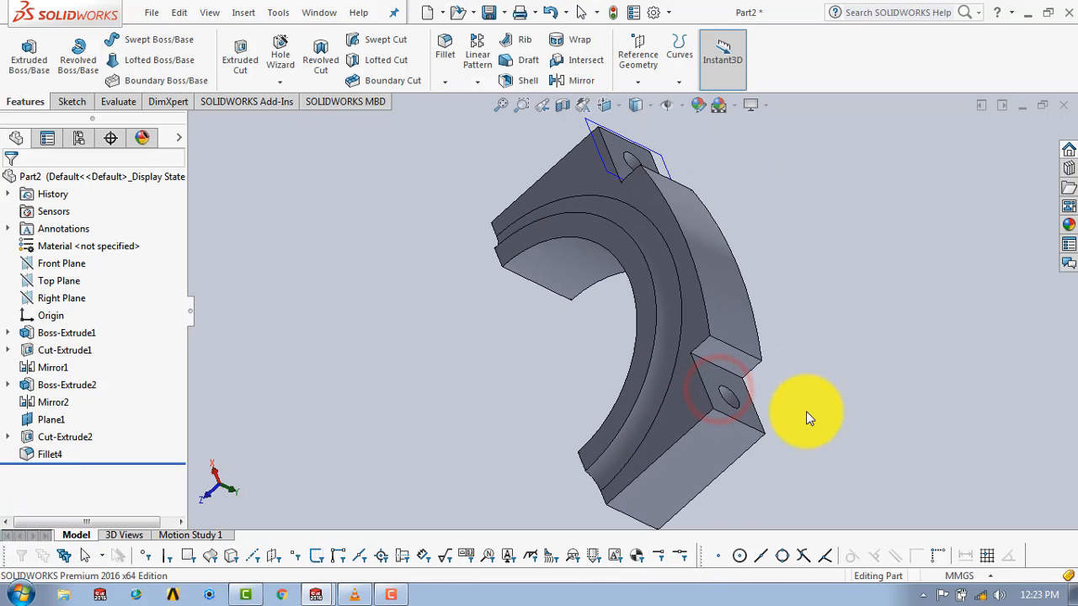
click(685, 238)
click(741, 356)
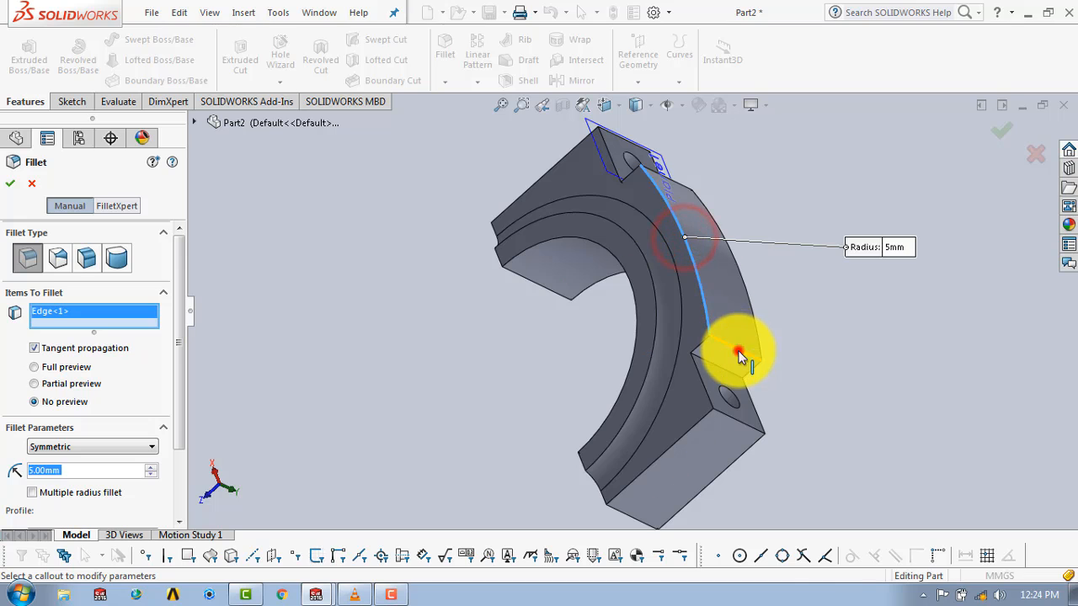
middle_drag(739, 346, 651, 300)
click(645, 292)
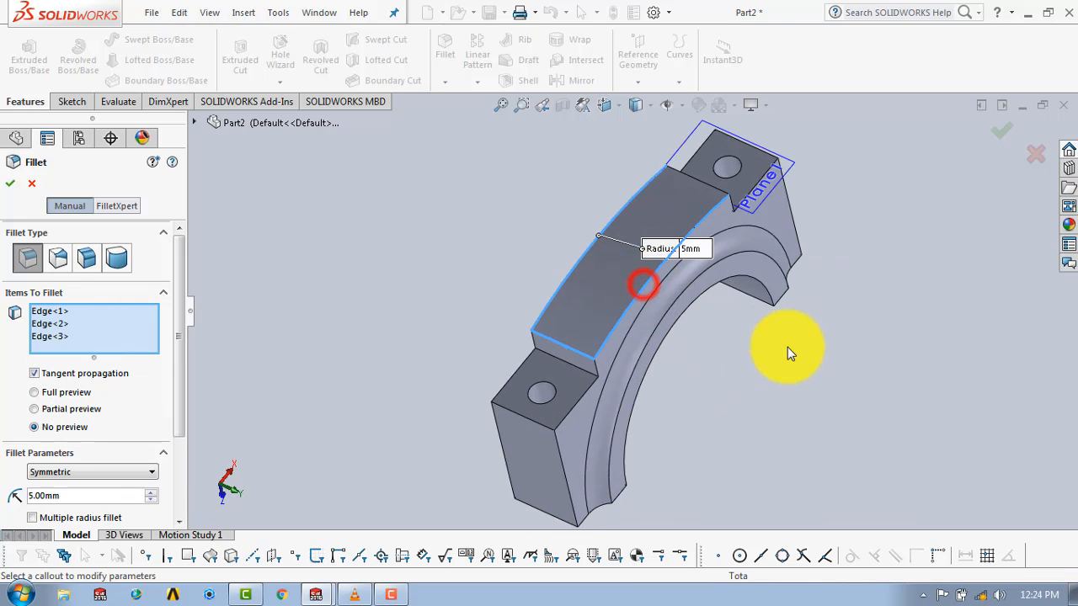
middle_drag(769, 351, 650, 243)
click(642, 231)
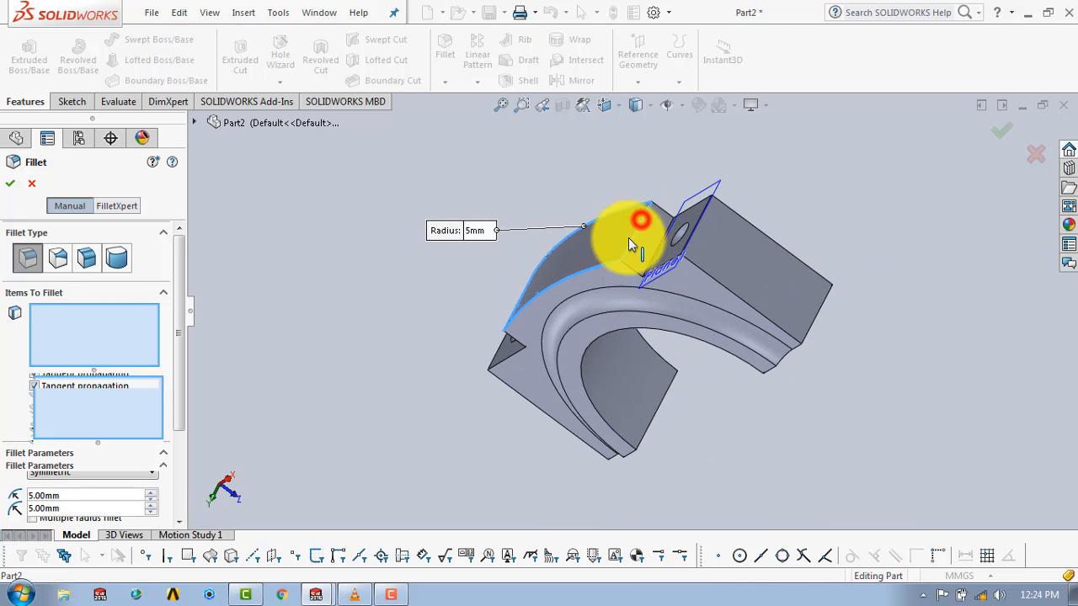
click(89, 508)
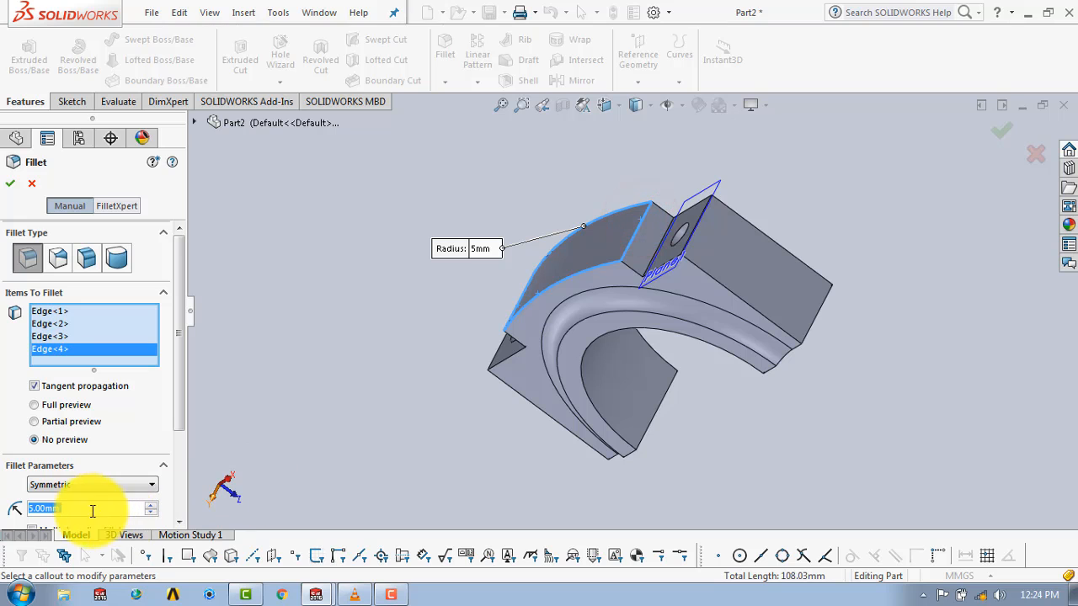
click(11, 184)
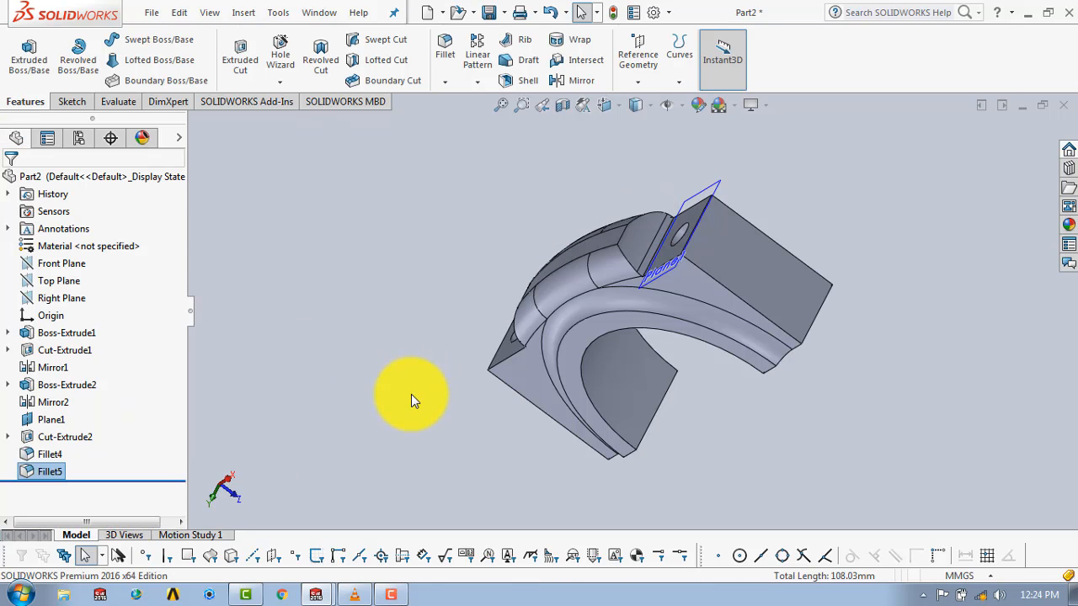
- Fillet the two side edges and the bolt-seat edge of both flat end faces of the cap with a 5 mm radius
middle_drag(412, 402, 498, 163)
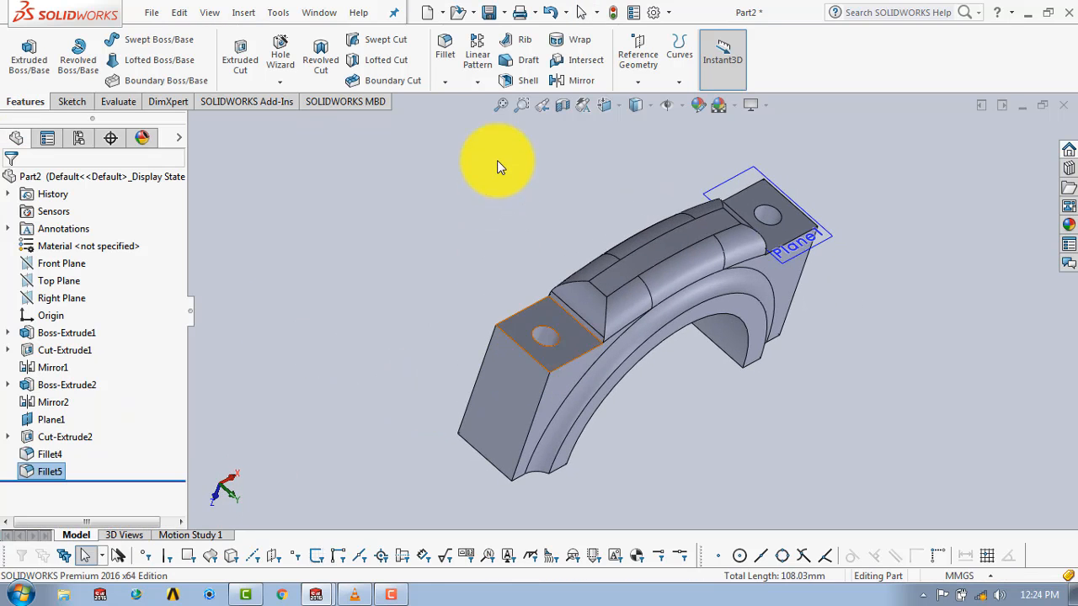
click(445, 43)
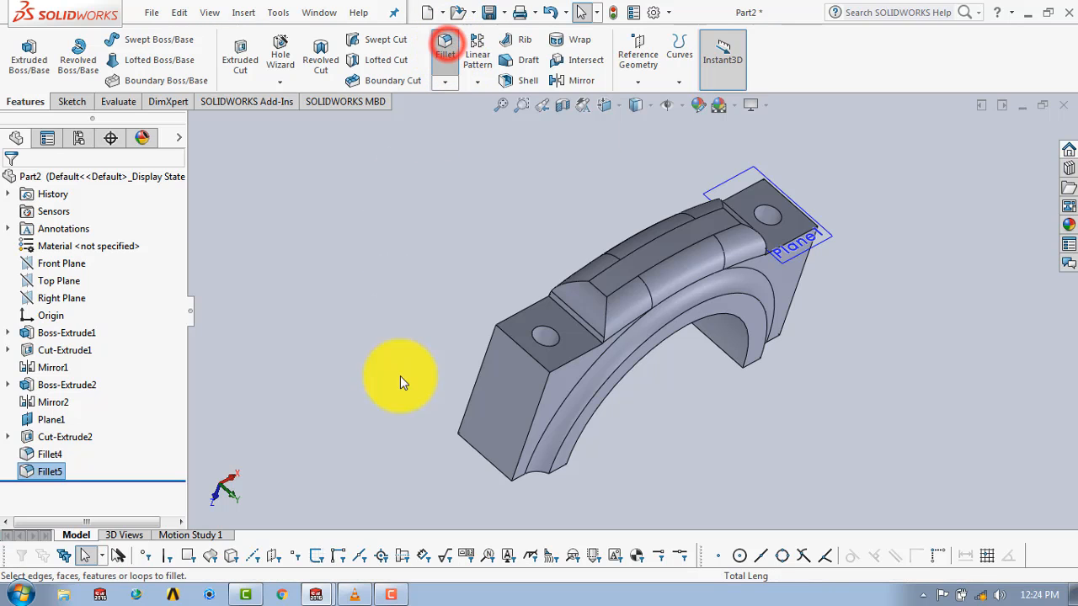
click(534, 421)
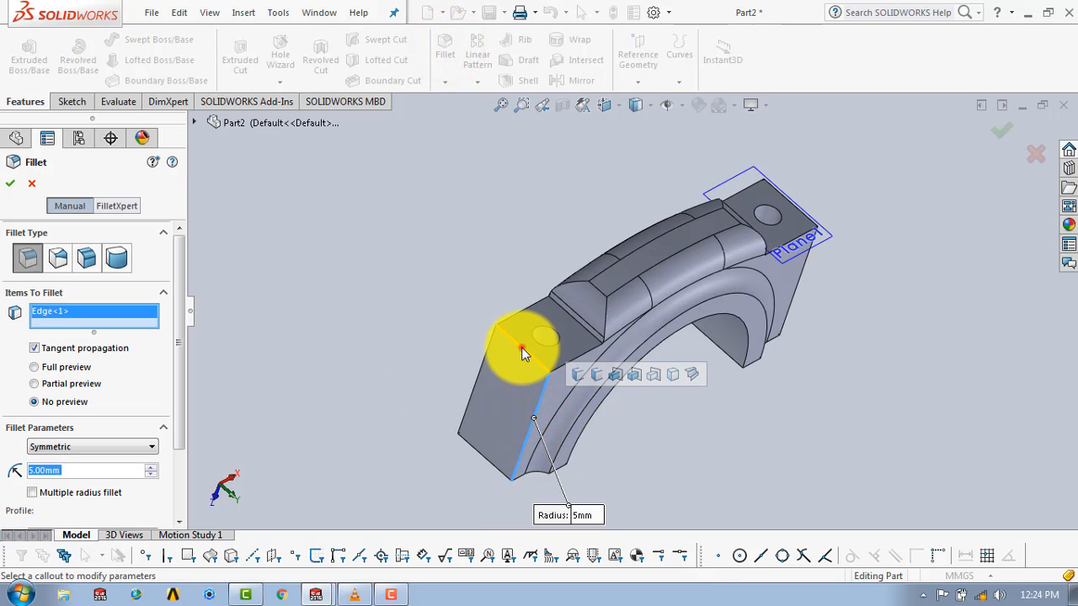
click(522, 349)
middle_drag(469, 356, 599, 433)
click(600, 434)
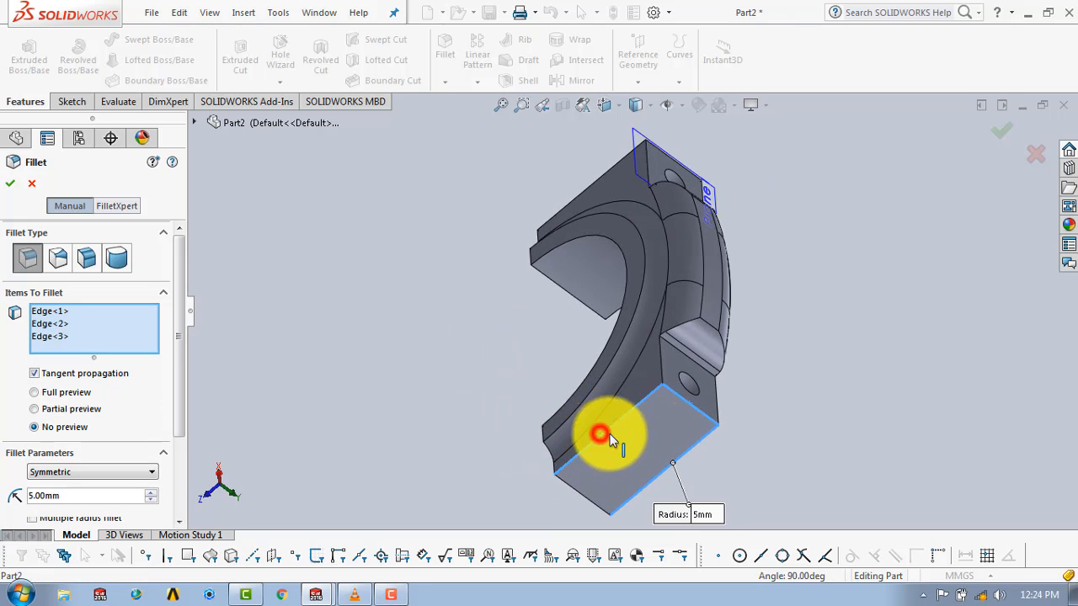
middle_drag(818, 378, 674, 326)
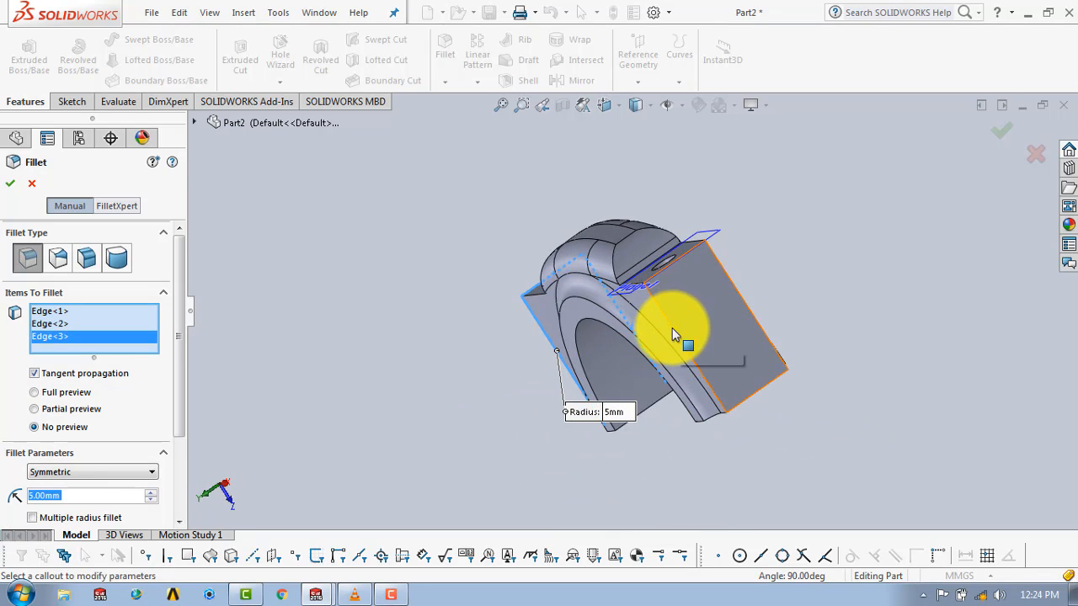
click(674, 327)
click(679, 266)
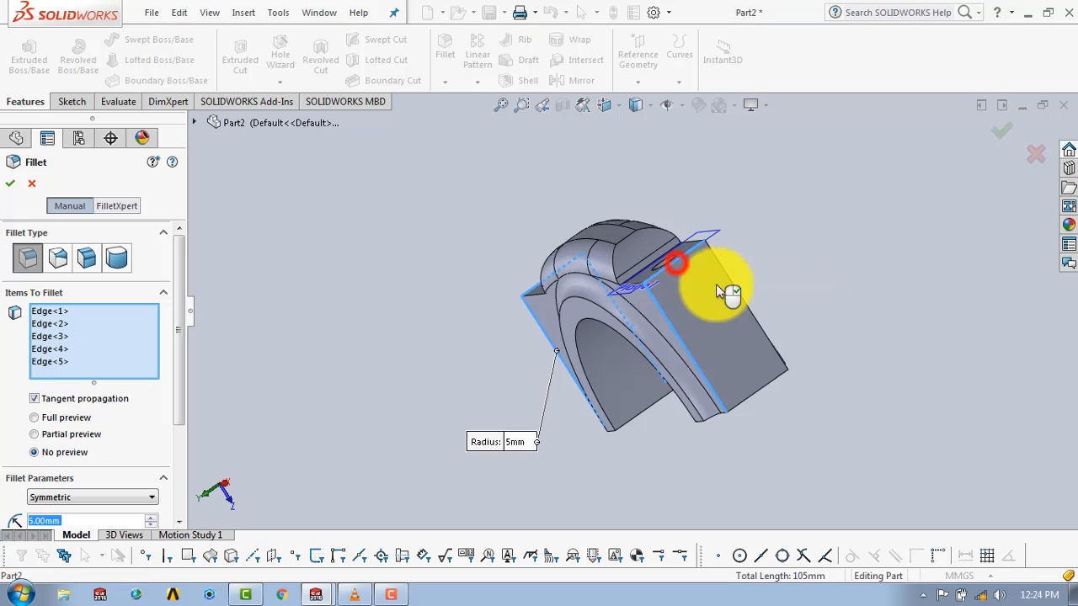
click(735, 288)
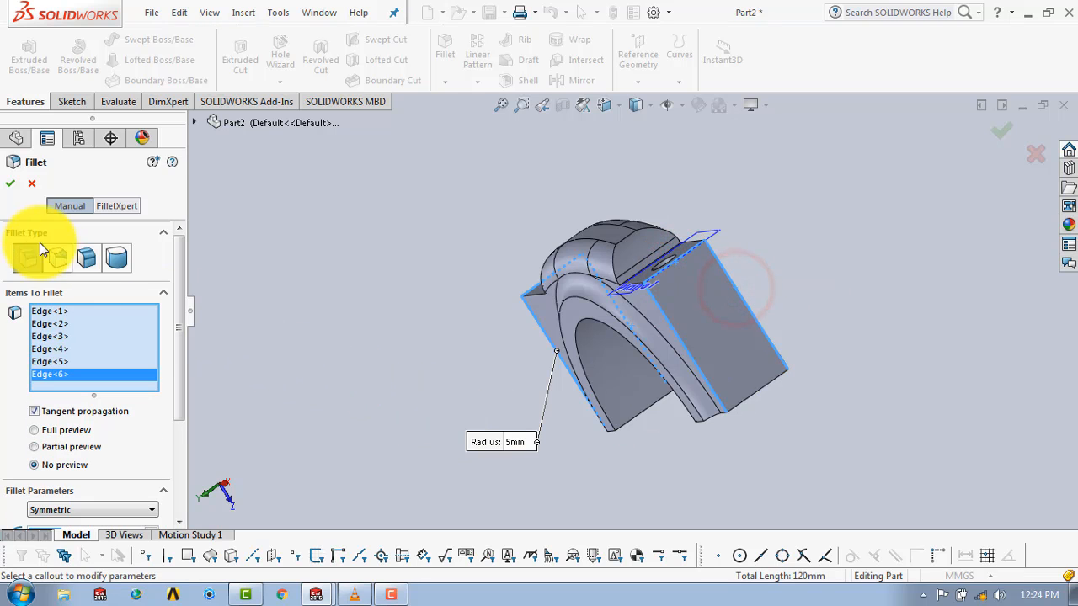
click(15, 184)
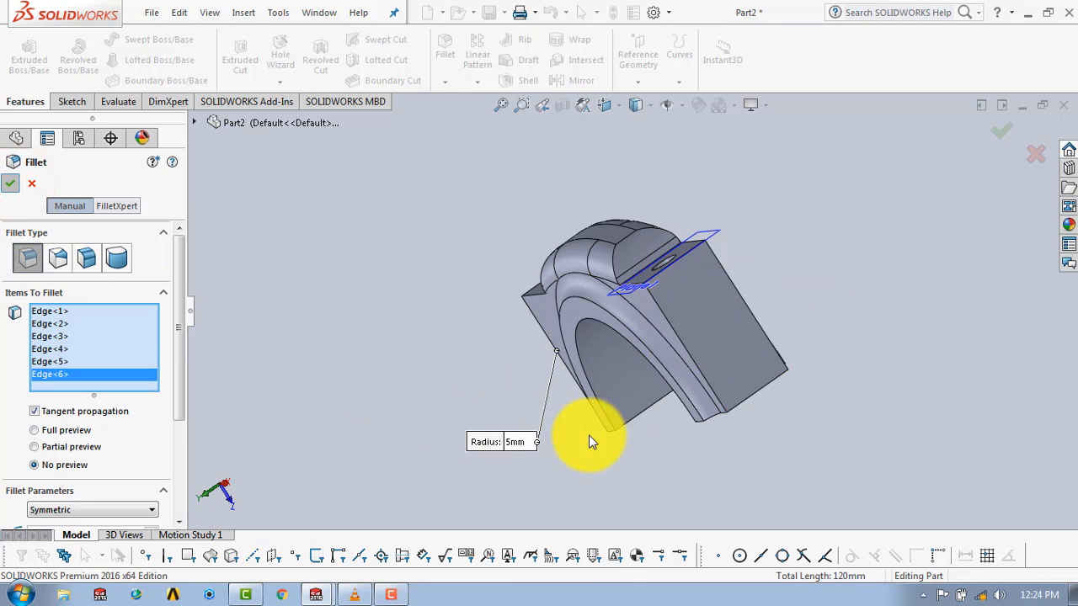
- Save the part as "cap end" in the connecting rod assembly folder
middle_drag(789, 461, 880, 318)
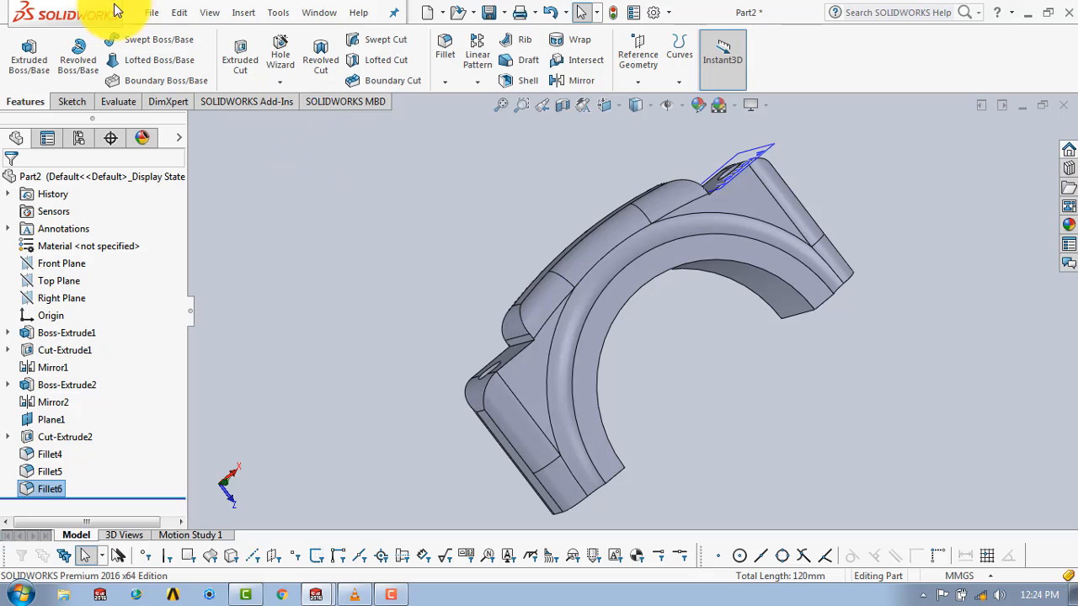
click(151, 14)
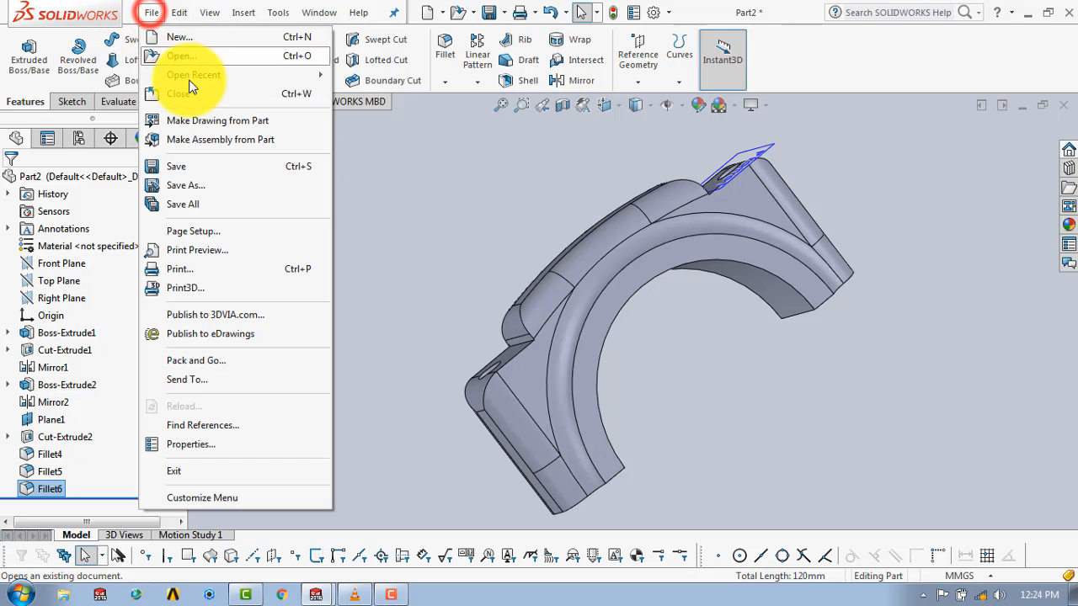
click(188, 185)
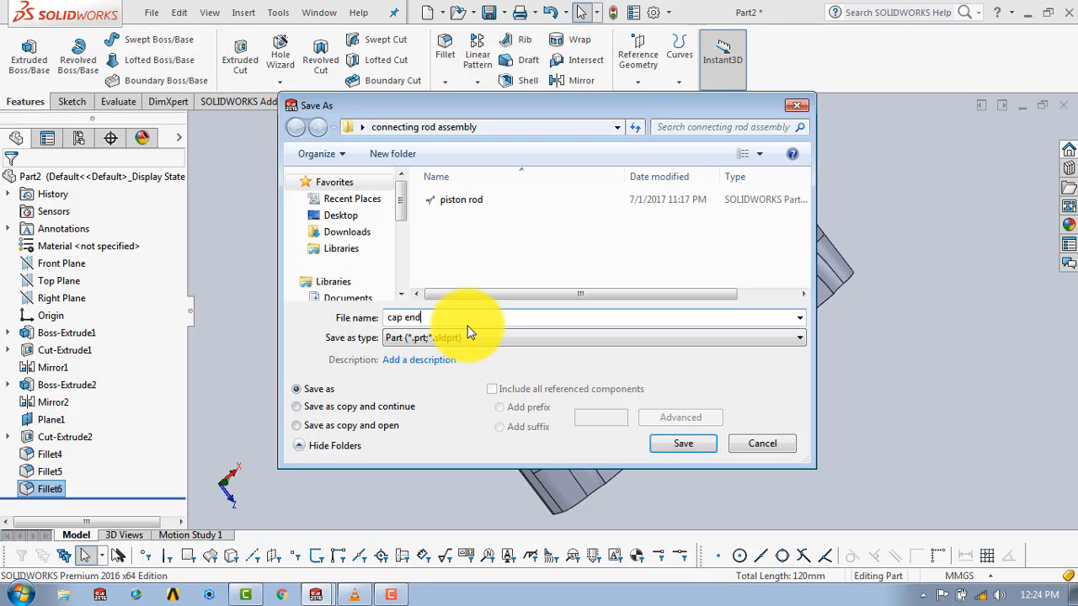
click(701, 444)
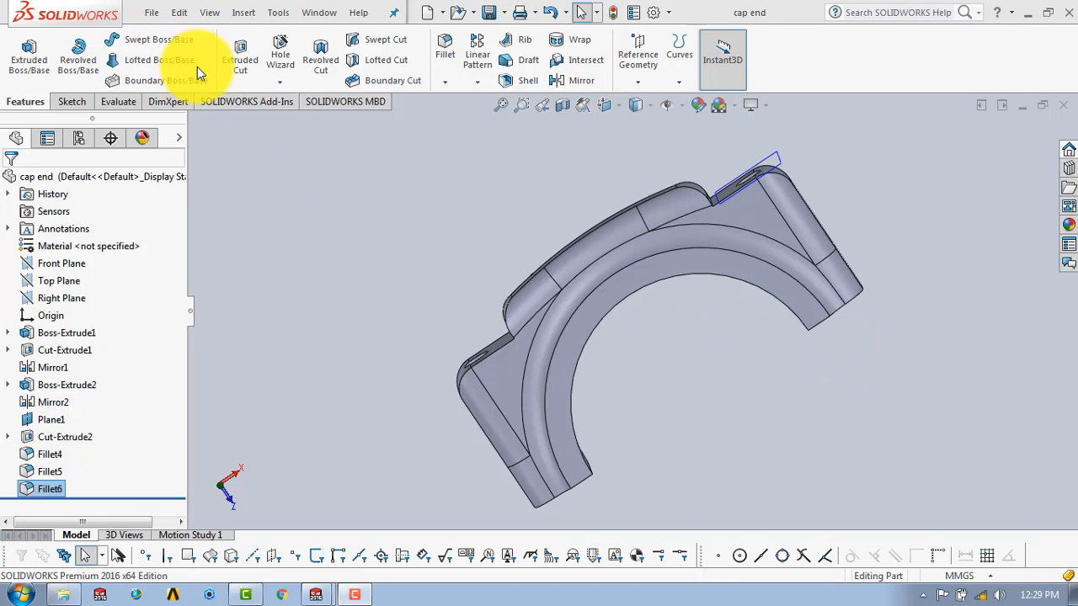
- Create a new part document and start a sketch on the Top Plane
click(150, 13)
click(170, 37)
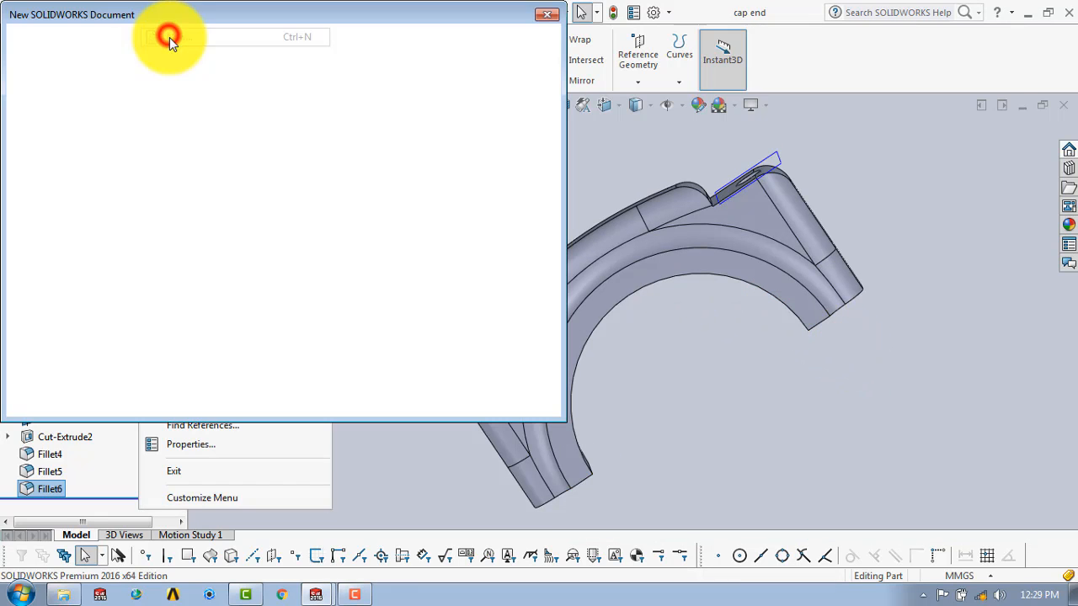
click(373, 387)
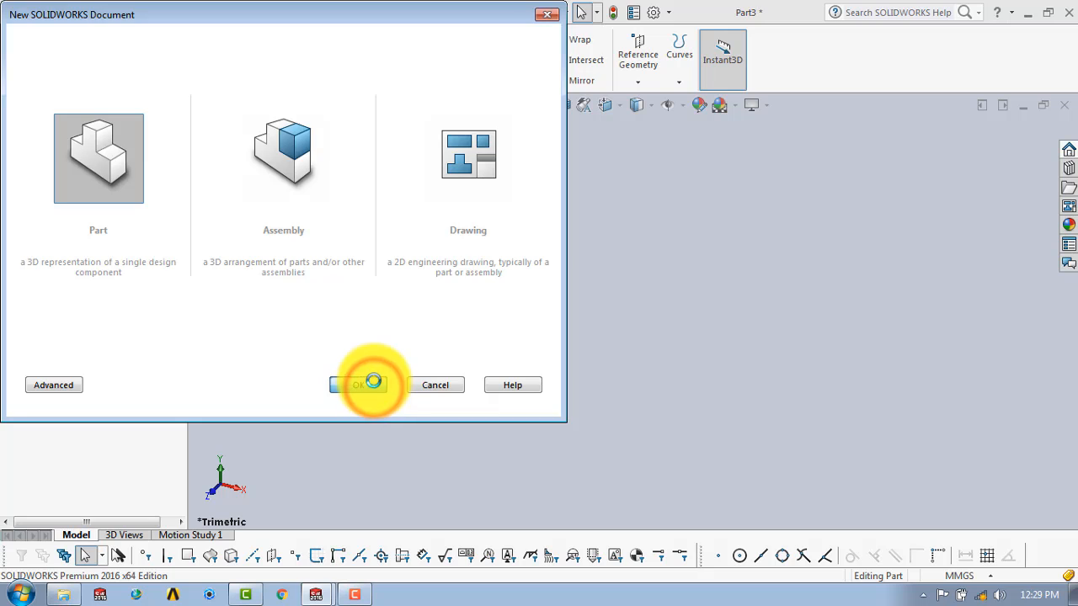
click(84, 102)
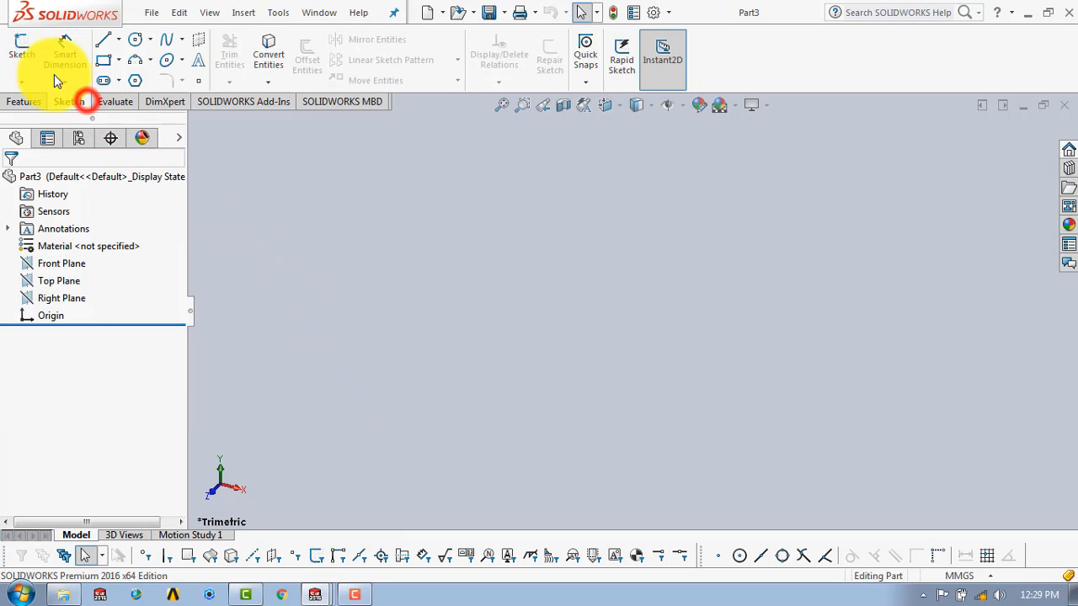
click(23, 49)
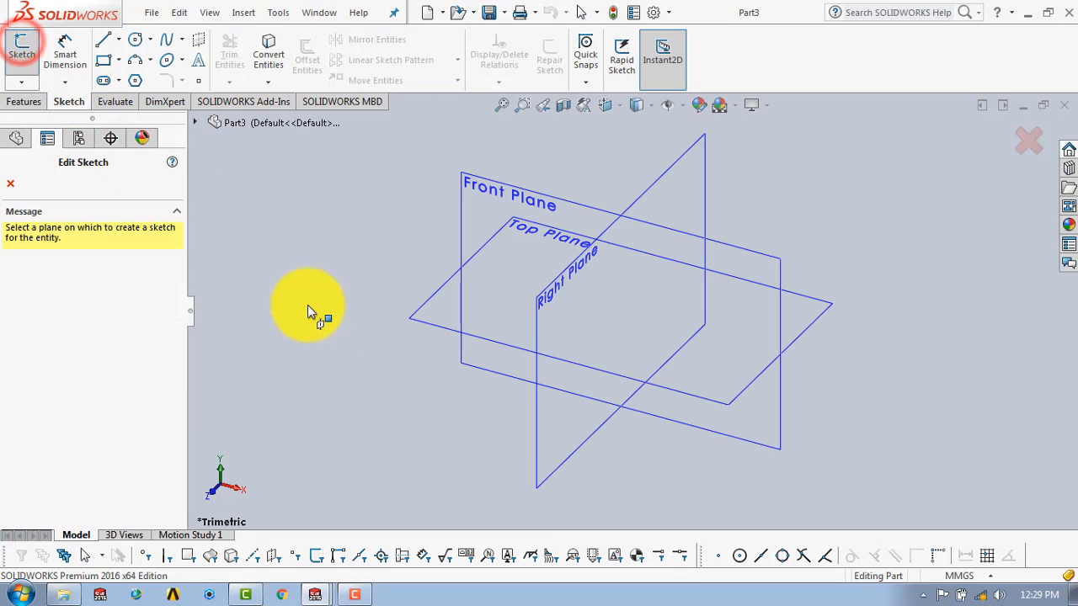
click(419, 332)
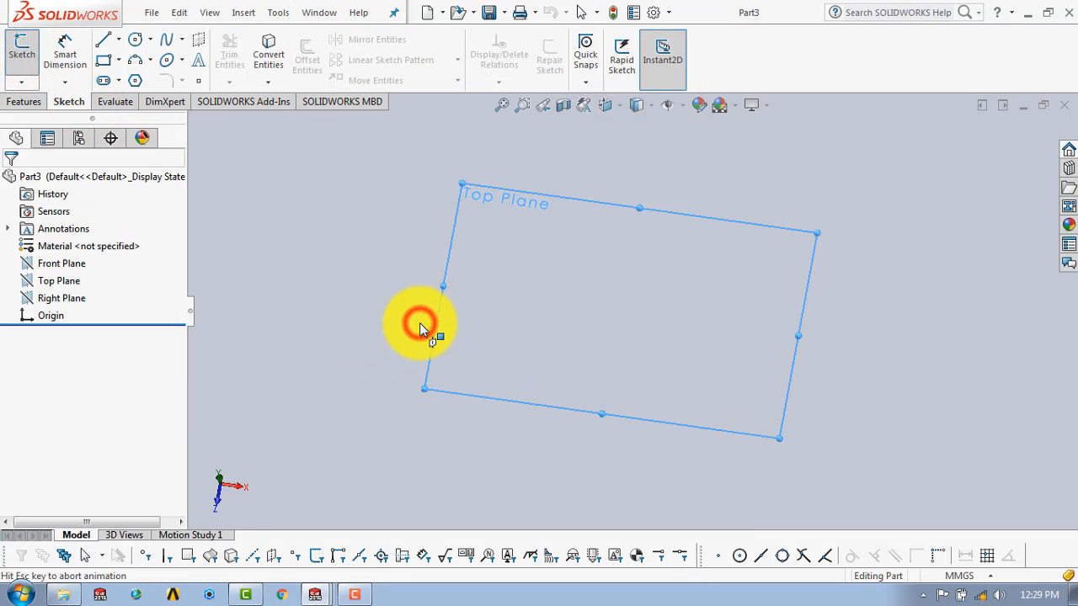
- Sketch two closely spaced concentric circles centred on the origin, the outer one about 109 mm in diameter
click(134, 38)
mouse_move(632, 311)
mouse_down()
mouse_move(722, 264)
mouse_move(715, 254)
mouse_up()
drag(631, 311, 698, 248)
key(Escape)
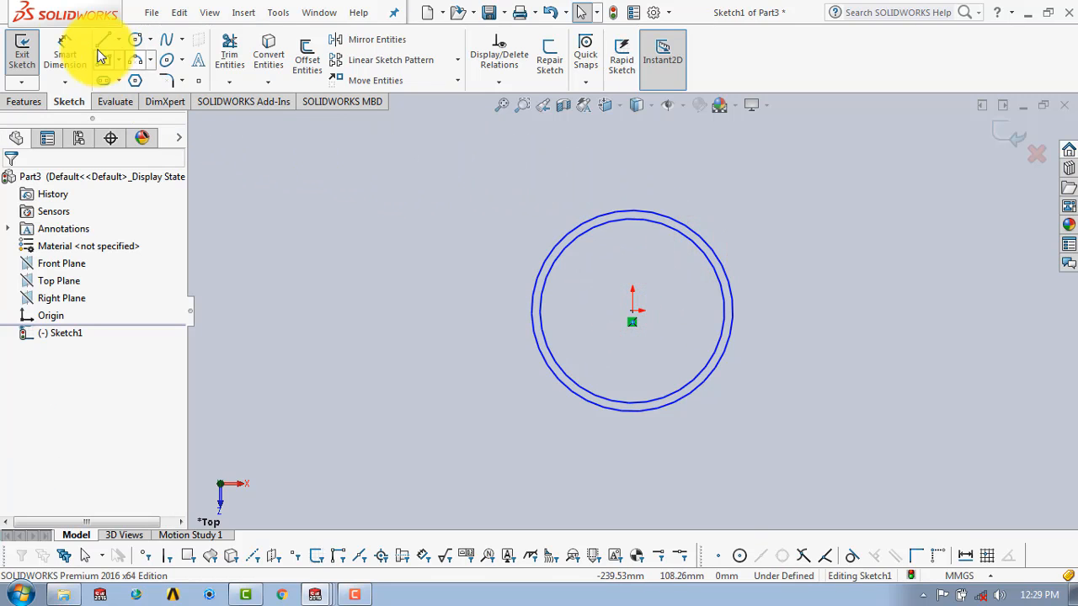
- Dimension the outer circle's diameter to 50 mm and the inner circle's diameter to 48 mm
click(67, 43)
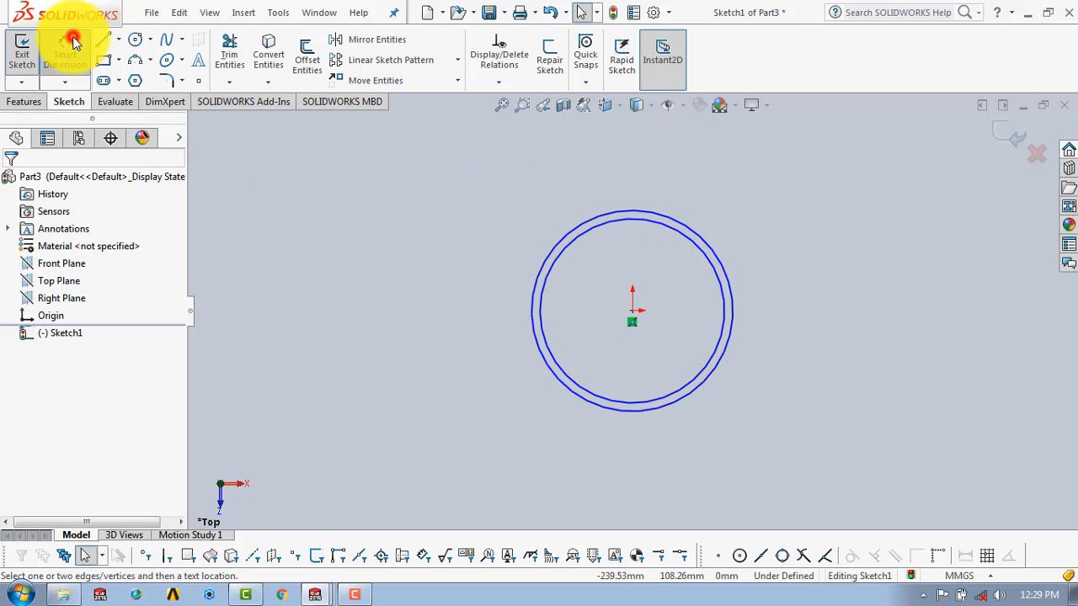
click(729, 277)
click(820, 265)
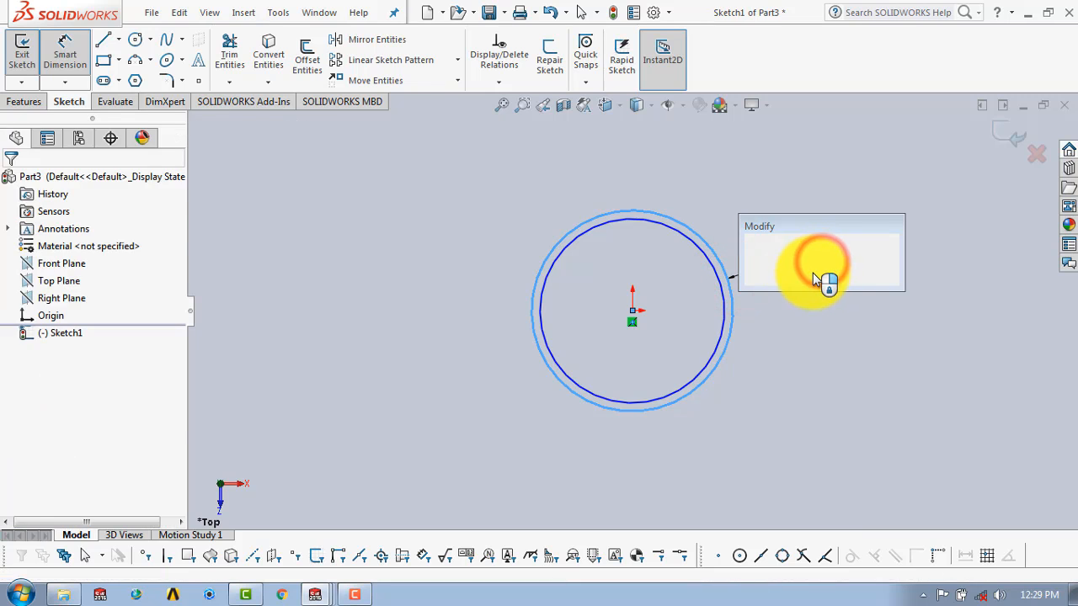
text(50)
key(Return)
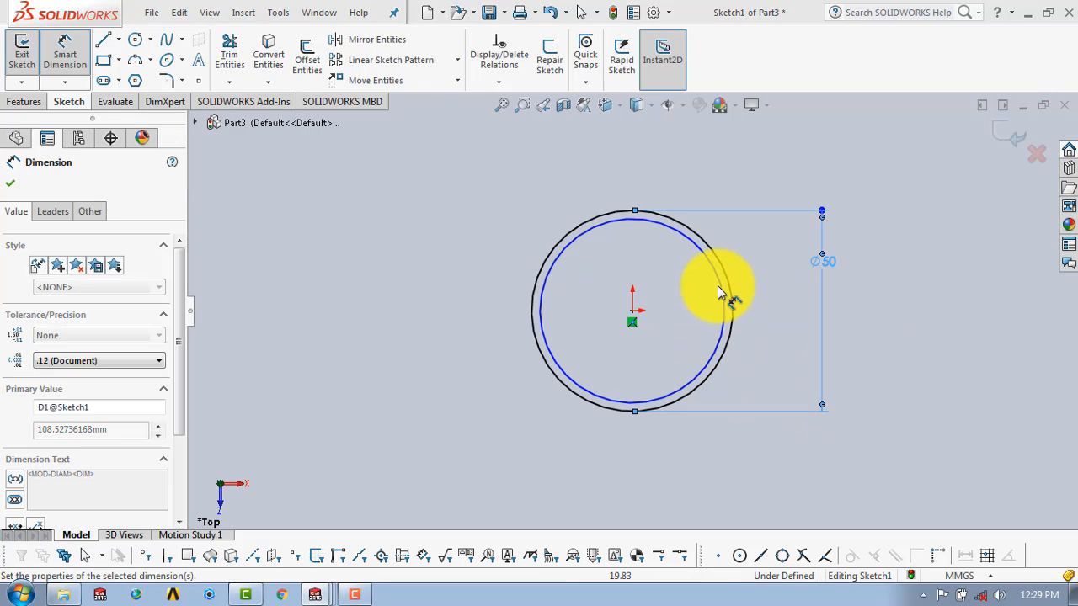
click(728, 292)
click(782, 291)
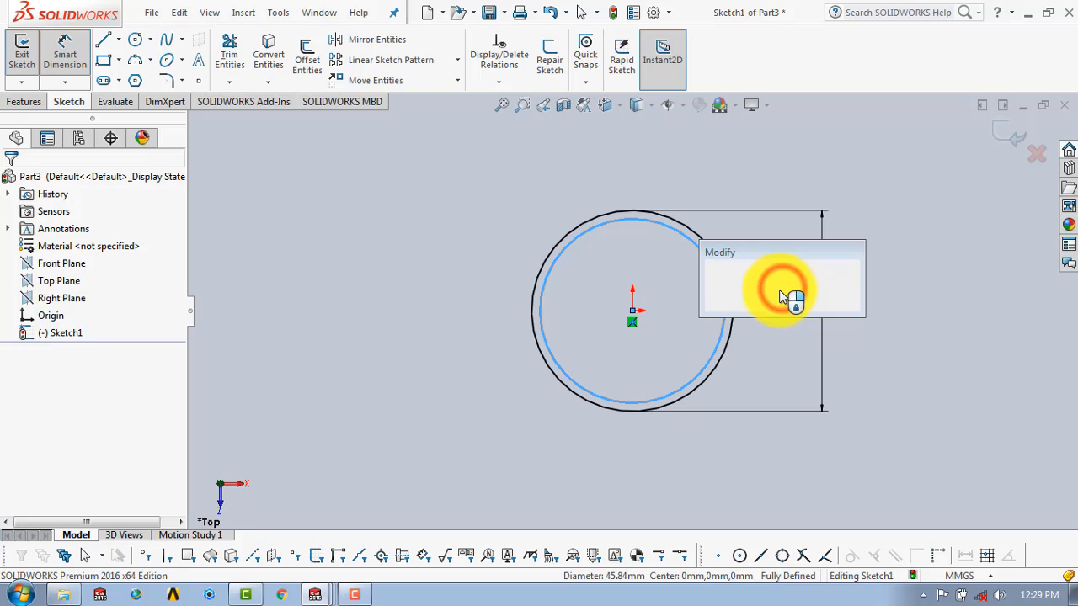
text(48)
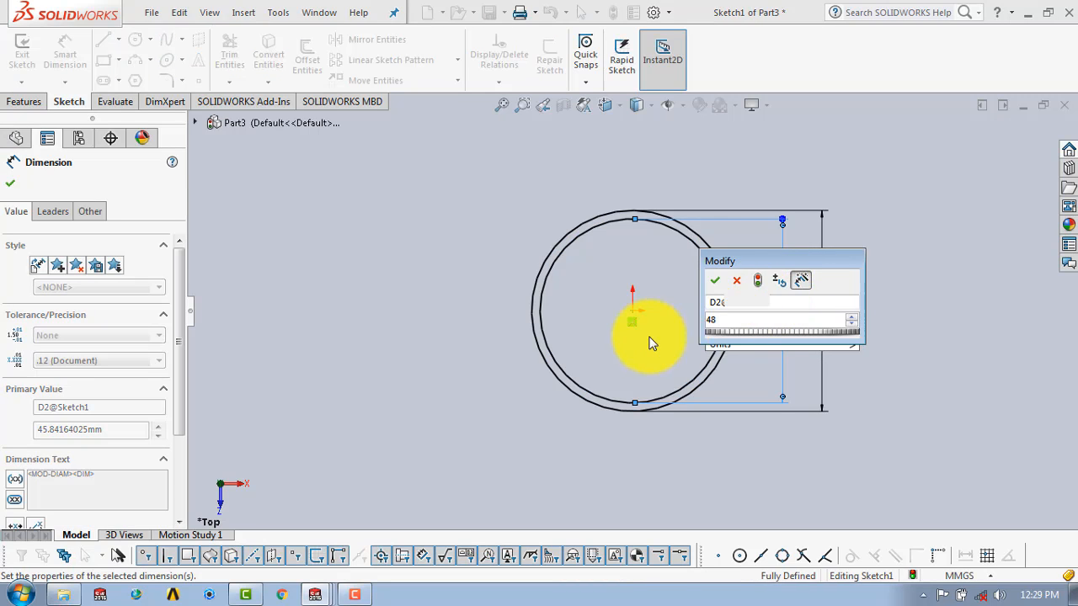
key(Return)
click(489, 291)
click(77, 47)
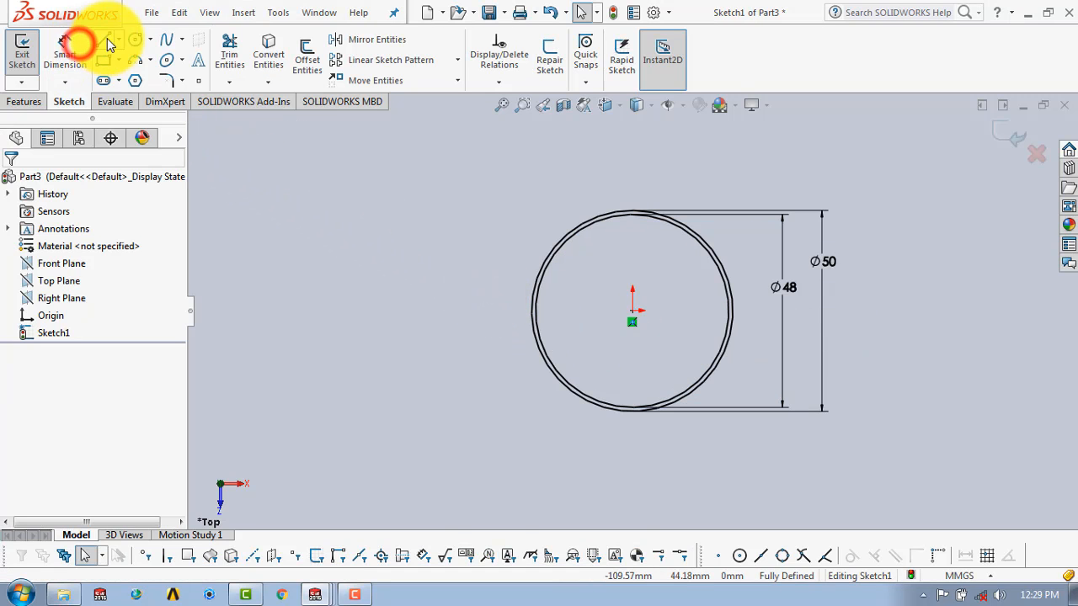
- Draw a horizontal line through the origin across the full diameter of the outer circle
click(105, 40)
scroll(756, 299, down, 3)
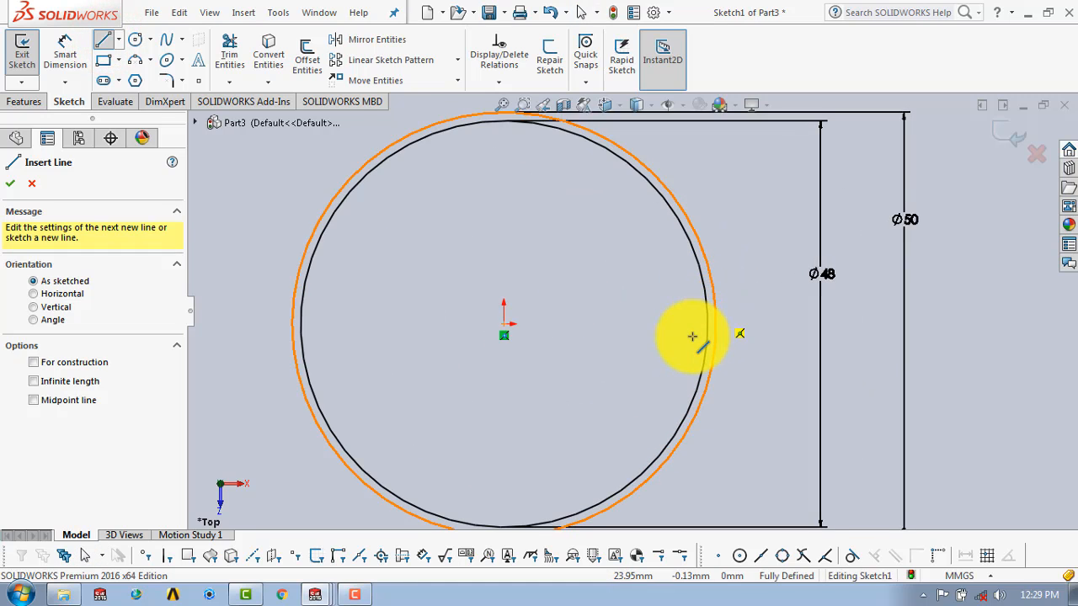
click(291, 325)
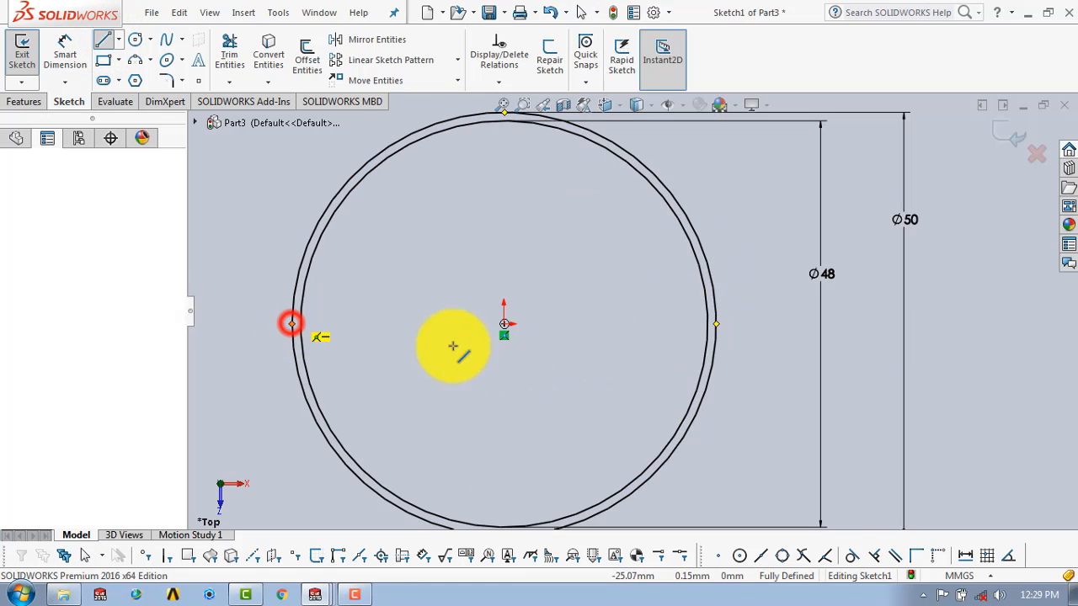
click(716, 323)
key(Escape)
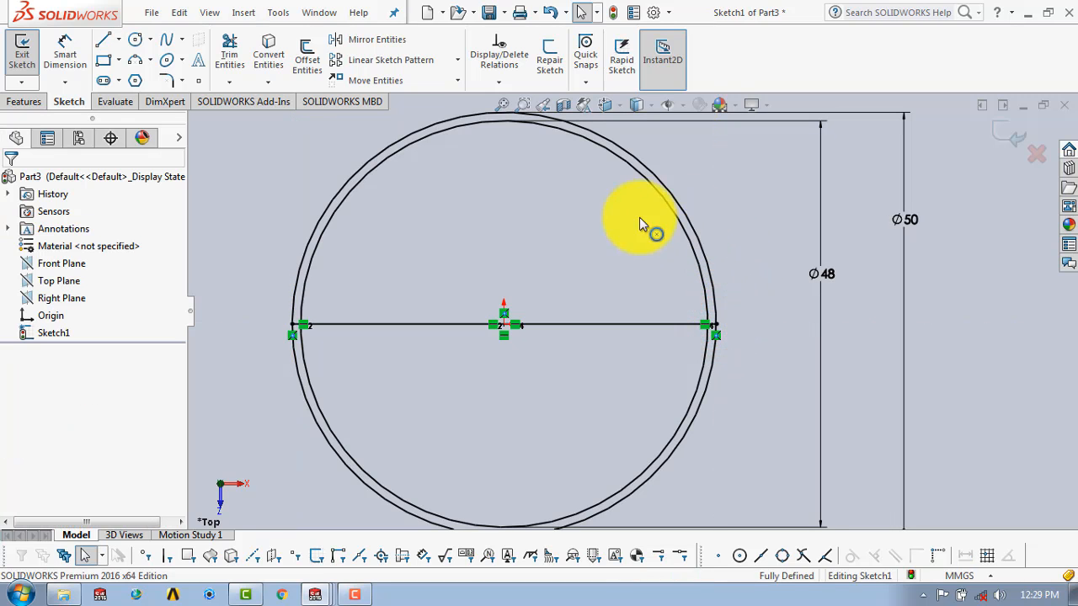
- Trim away the lower halves of both circles and the line inside the inner circle, leaving a closed half-ring, and exit the sketch
click(229, 51)
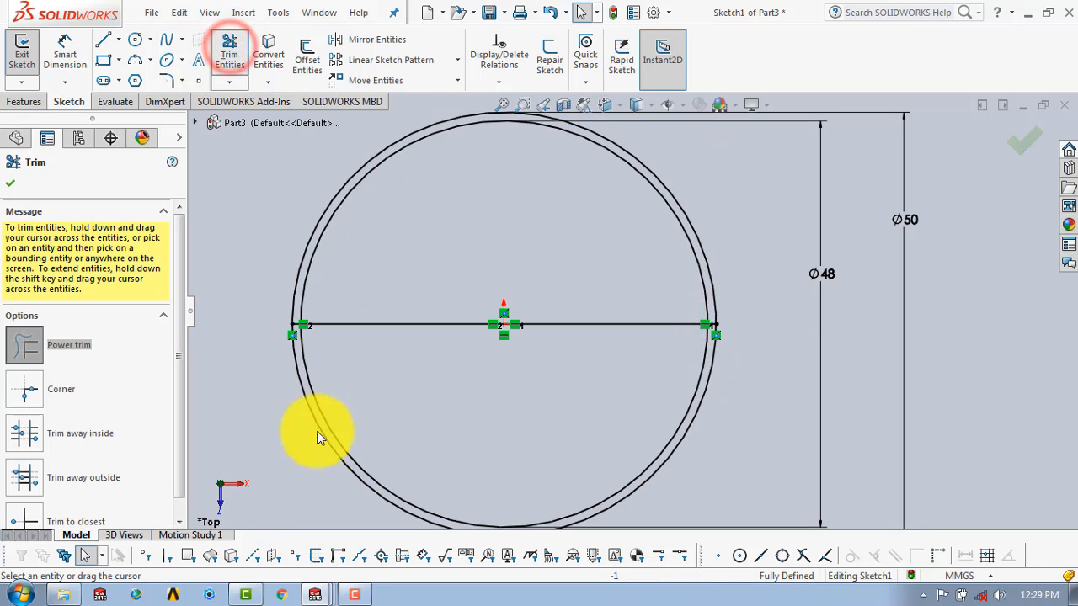
mouse_move(278, 461)
mouse_down()
mouse_move(367, 425)
mouse_move(417, 287)
mouse_up()
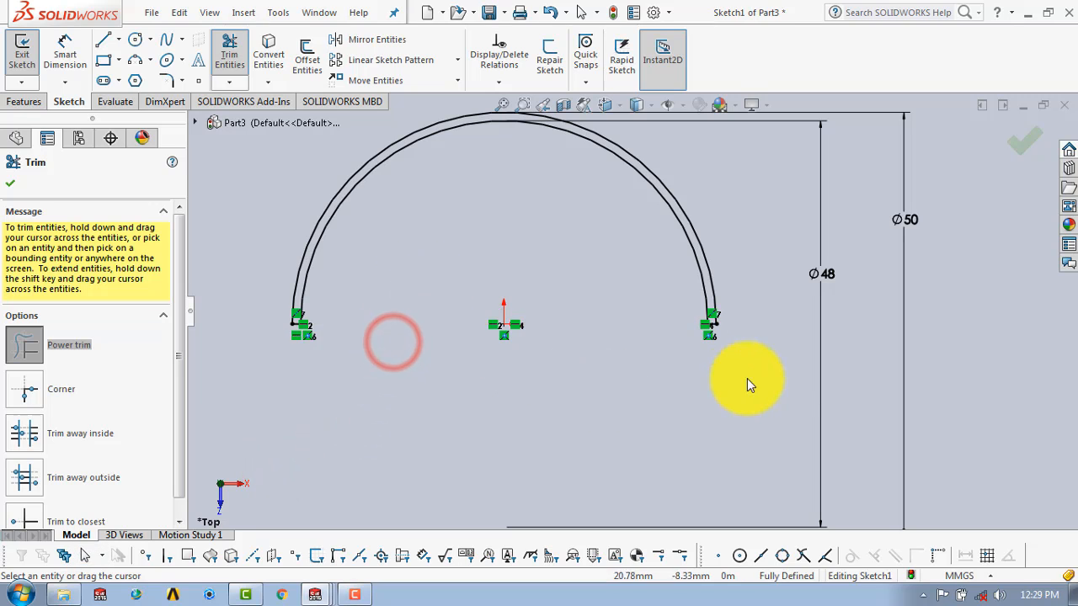
click(1022, 145)
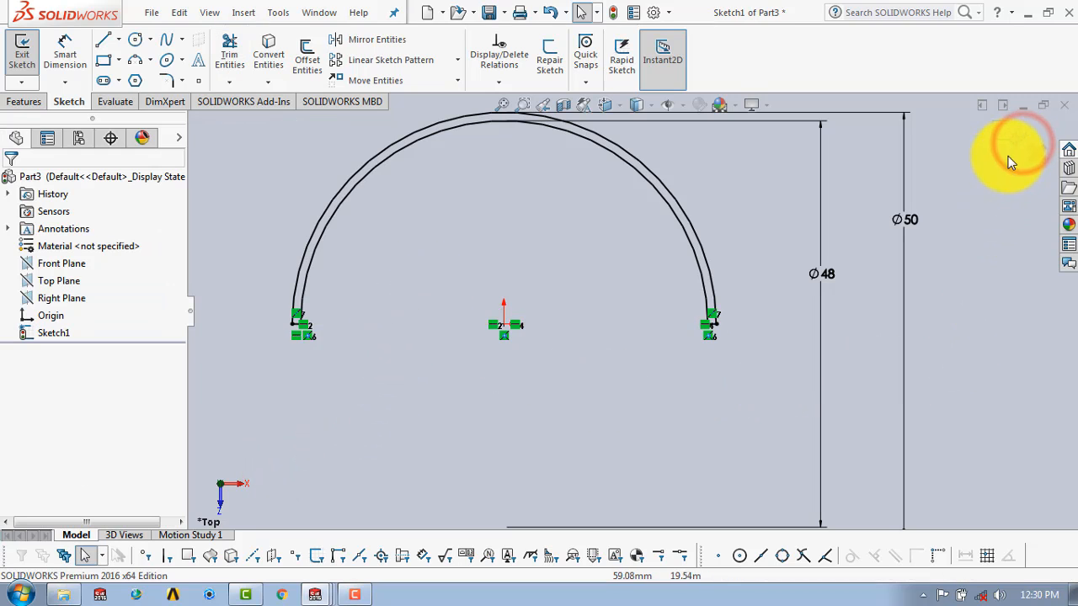
click(1011, 139)
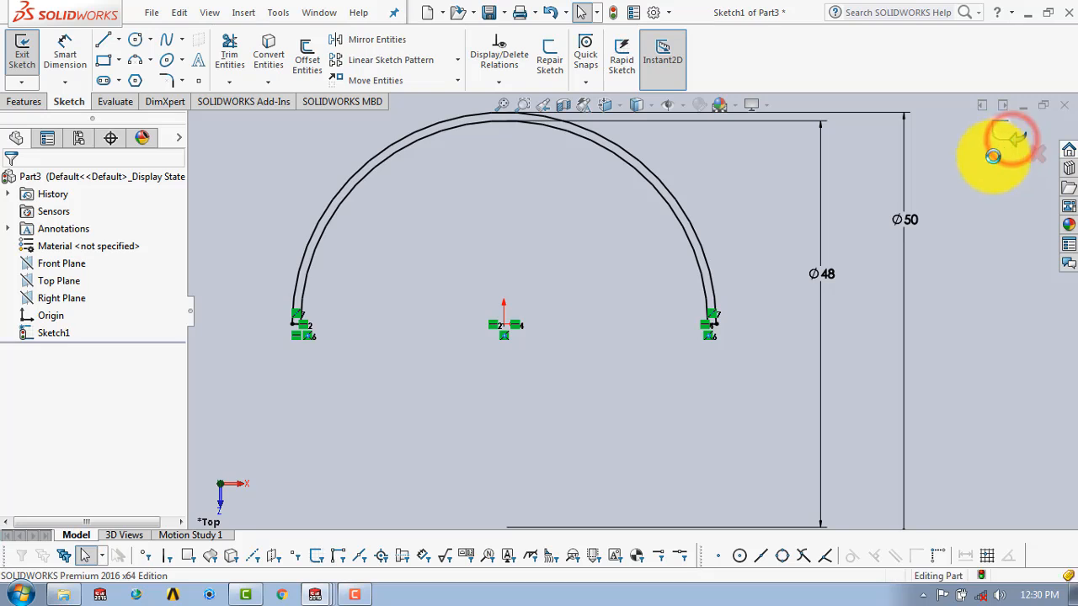
- Extrude the half-ring sketch 20 mm with the Mid Plane end condition
click(12, 102)
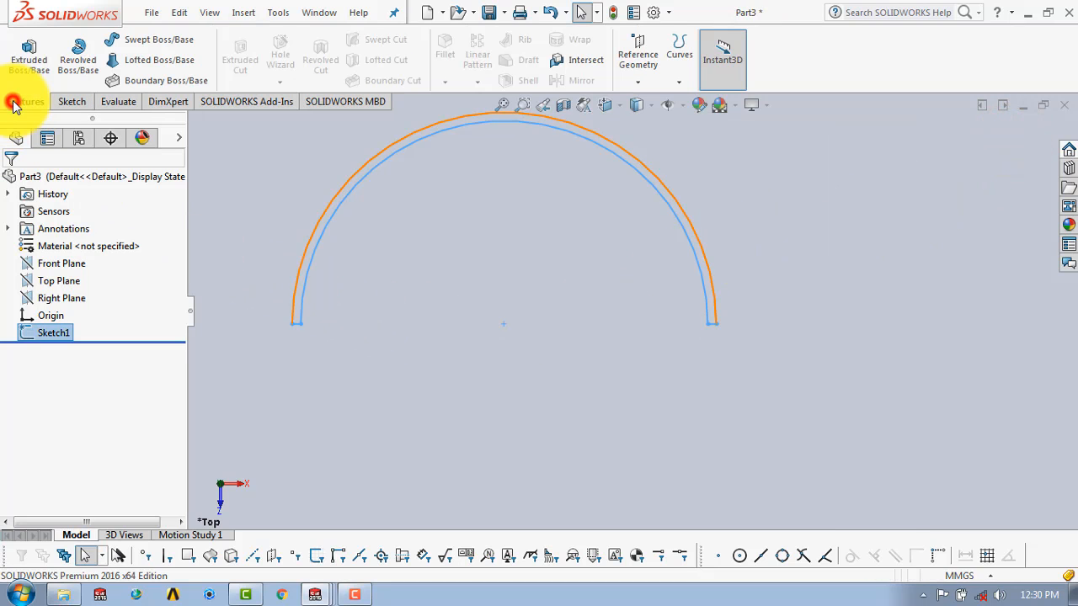
click(25, 54)
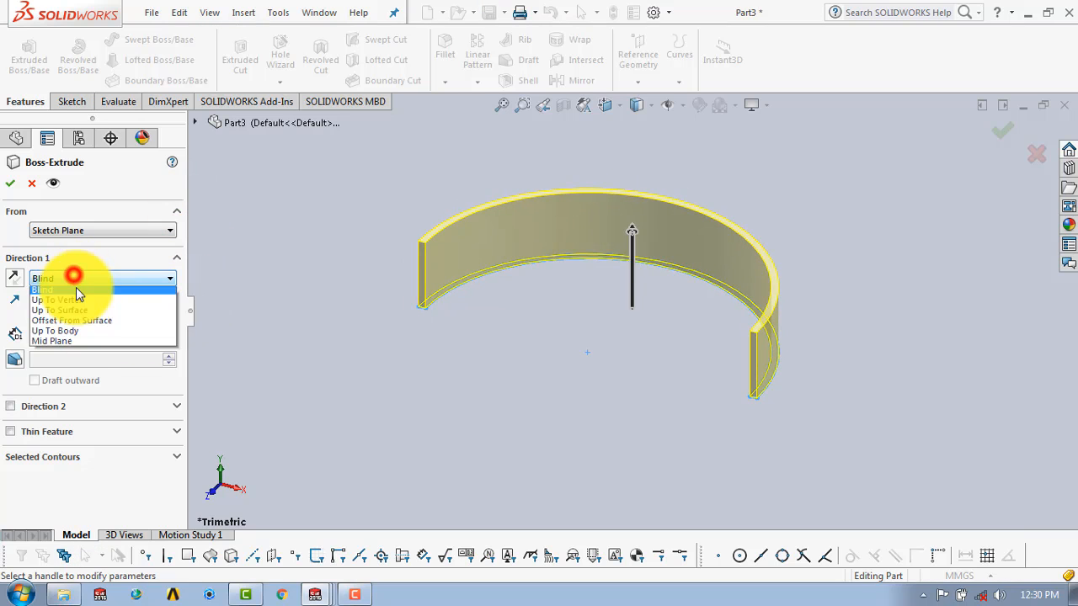
click(81, 341)
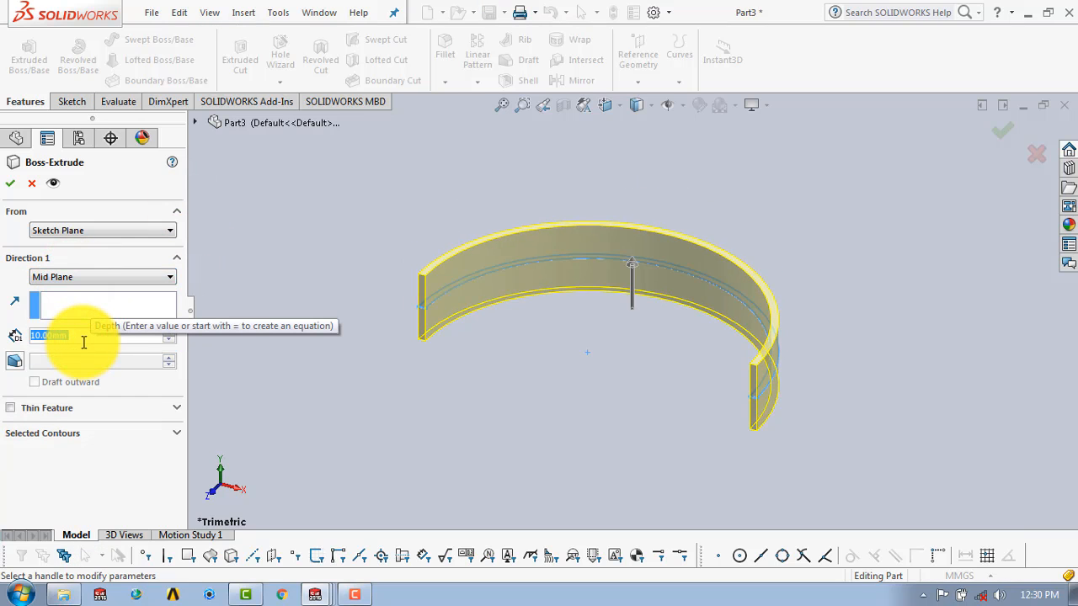
text(20)
key(Return)
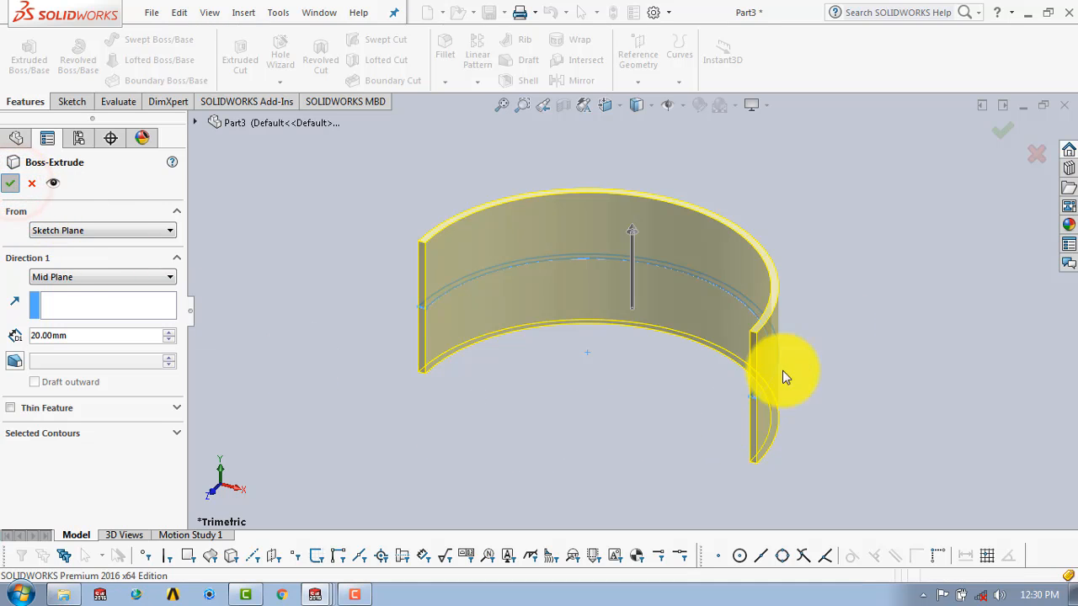
click(878, 217)
- Start a sketch on the Front Plane and draw a circle about 4 mm in diameter centred on the origin
middle_drag(847, 221, 631, 267)
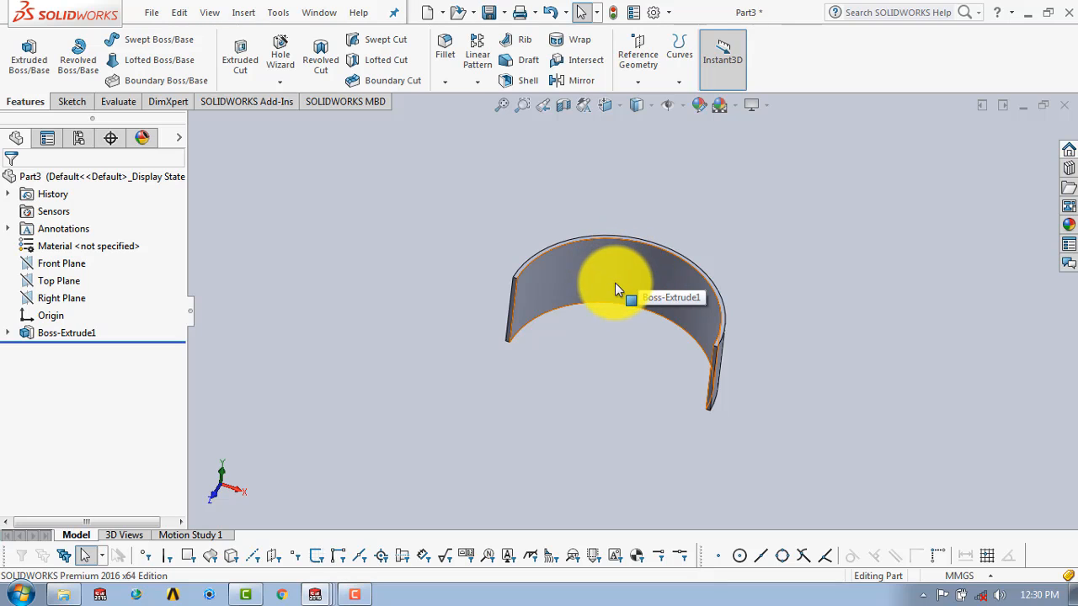
click(72, 102)
click(22, 47)
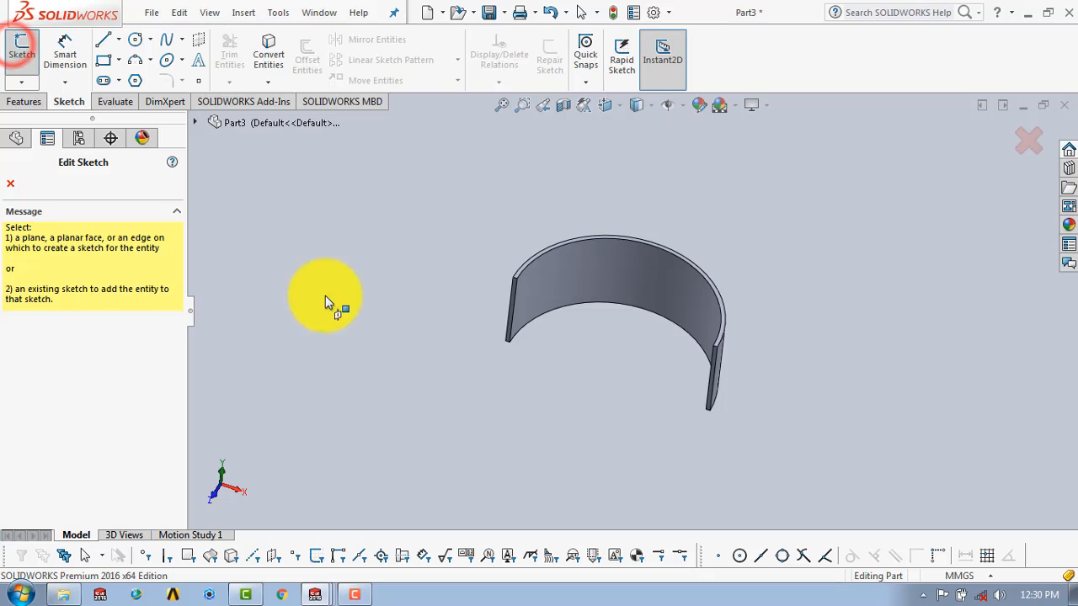
click(195, 124)
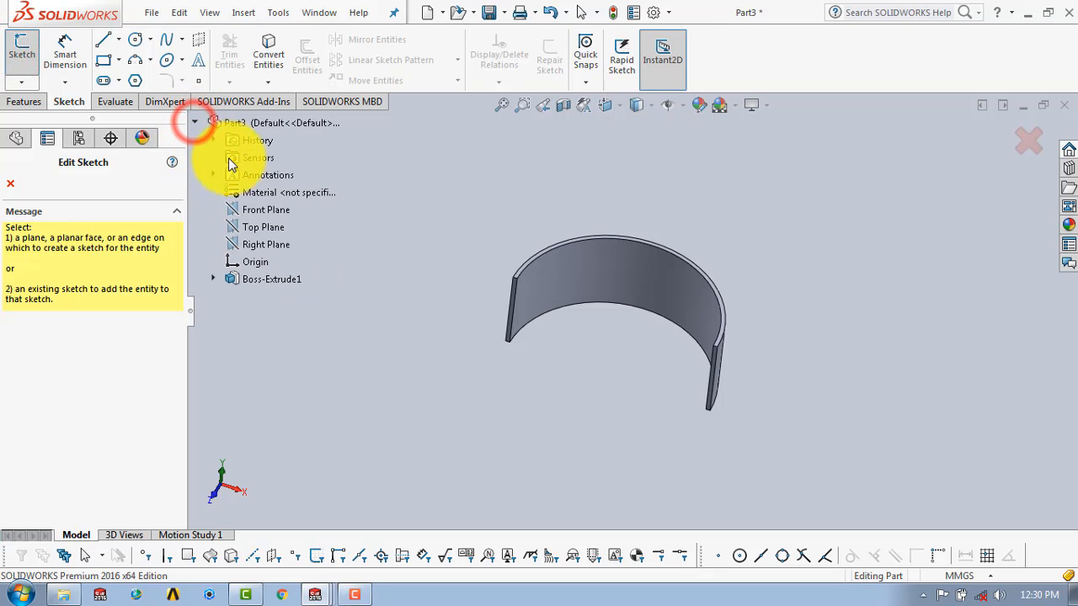
click(256, 214)
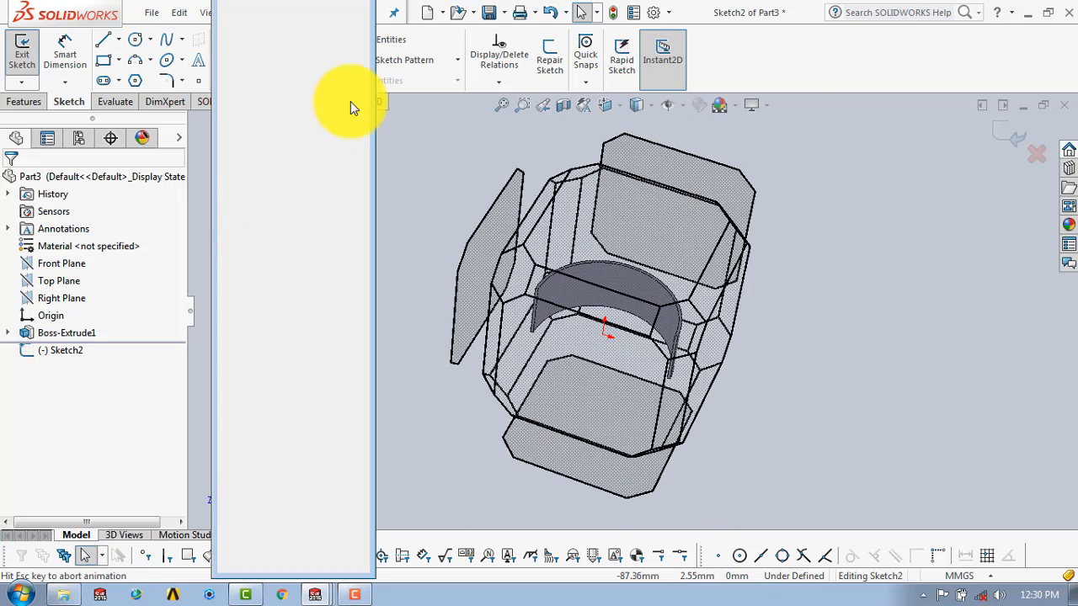
click(134, 38)
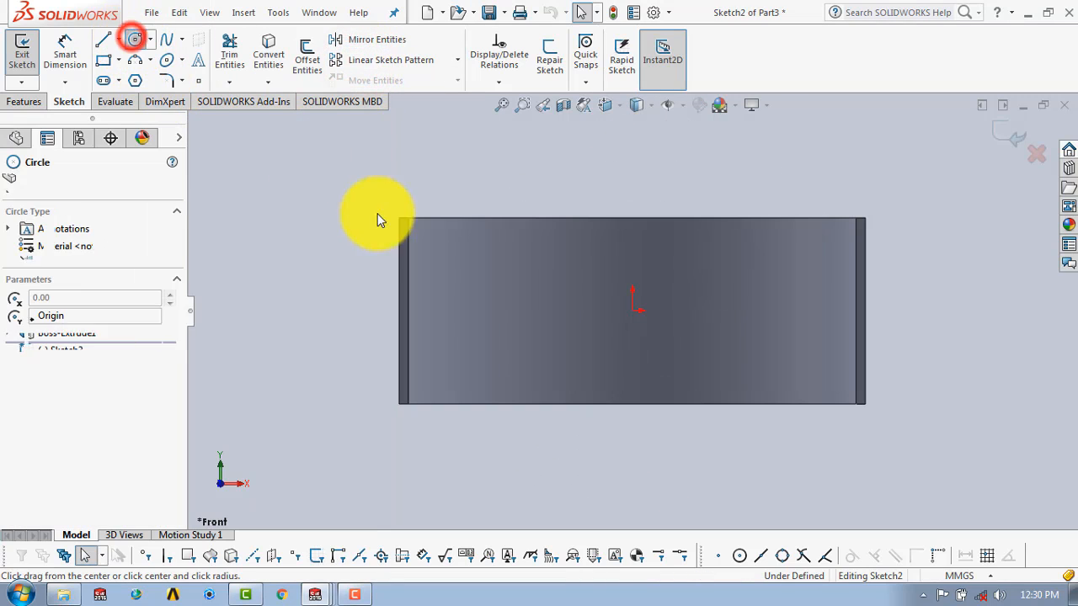
click(633, 311)
click(650, 306)
key(Escape)
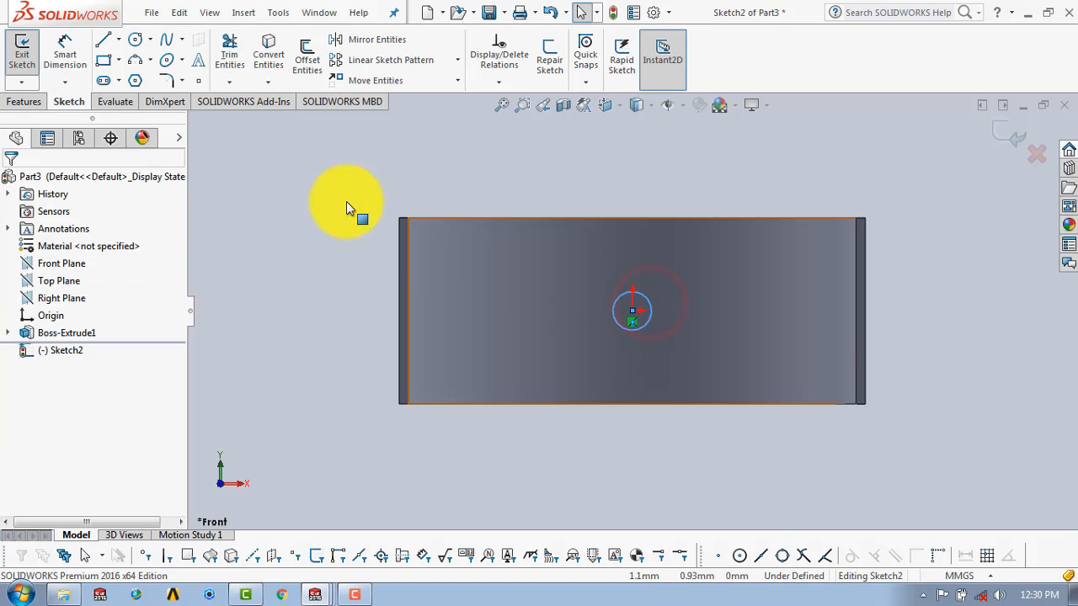
- Dimension the circle's diameter to 2 mm and close the sketch
click(66, 46)
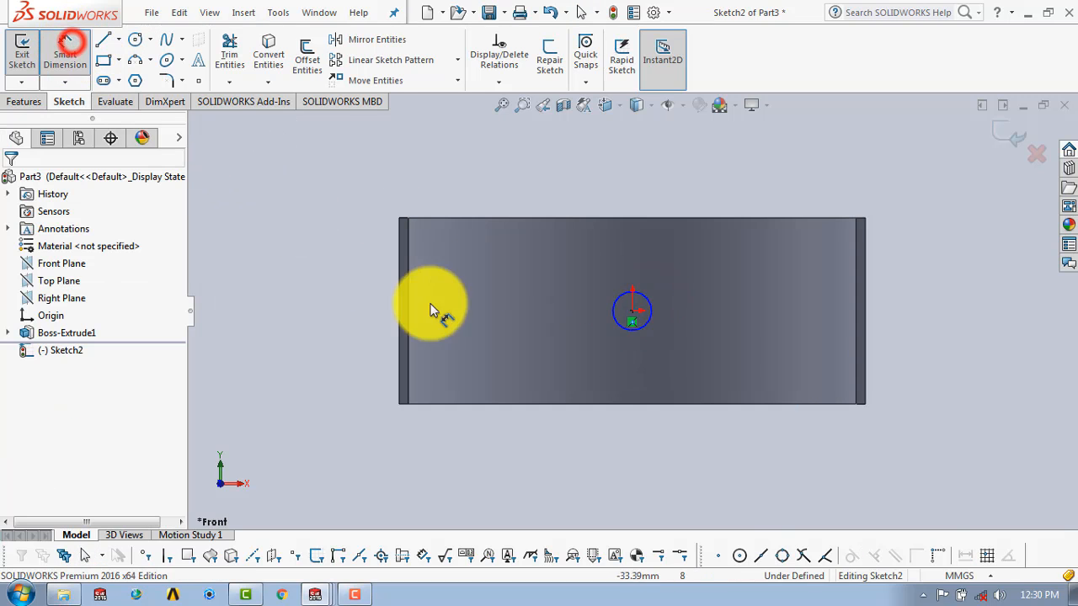
click(646, 299)
click(697, 294)
text(2)
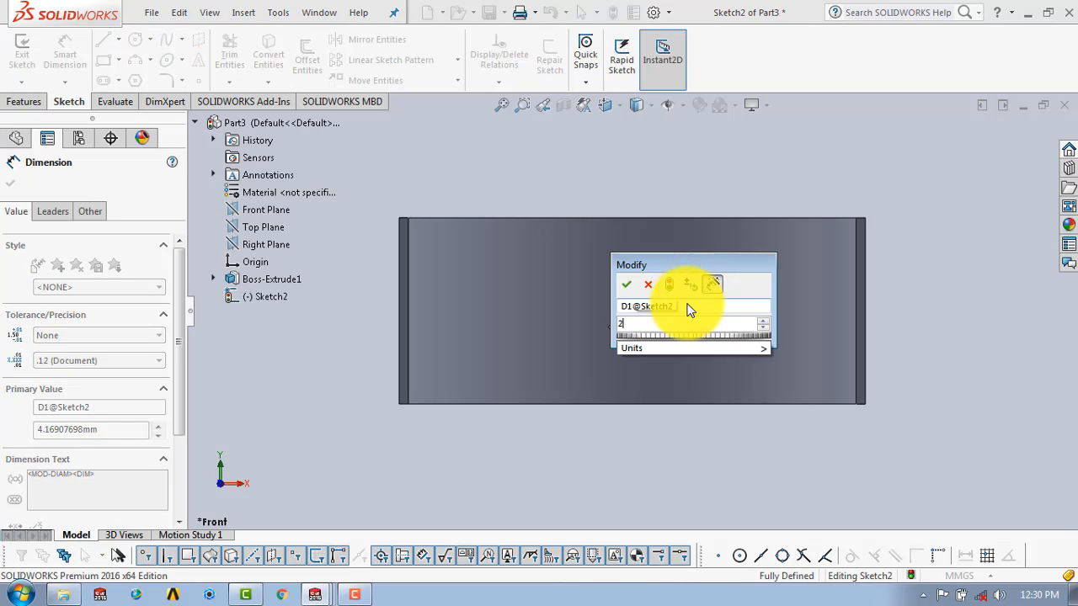
key(Return)
click(823, 173)
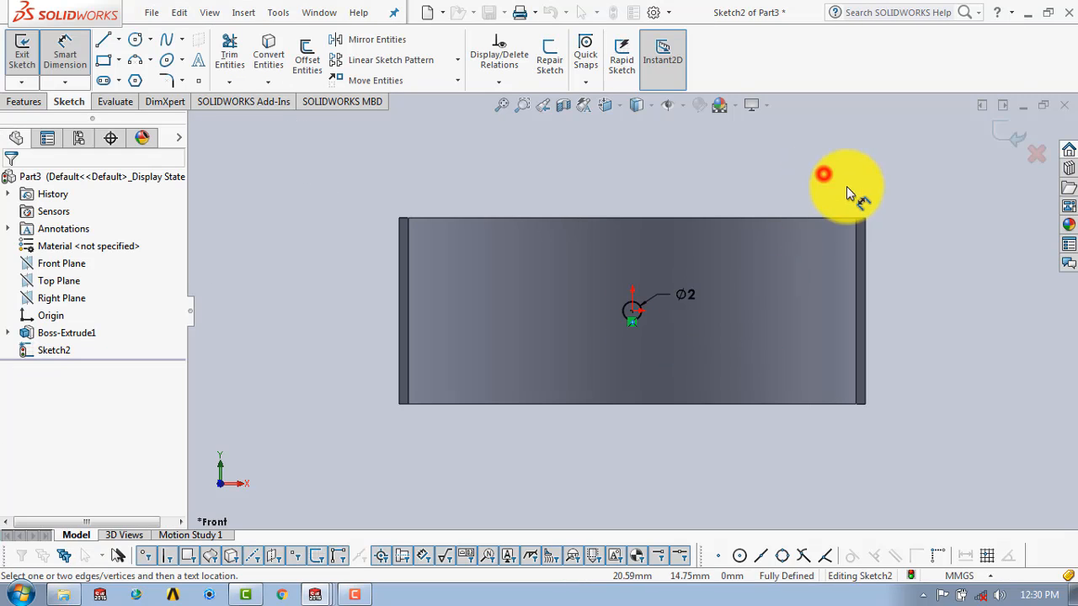
click(998, 133)
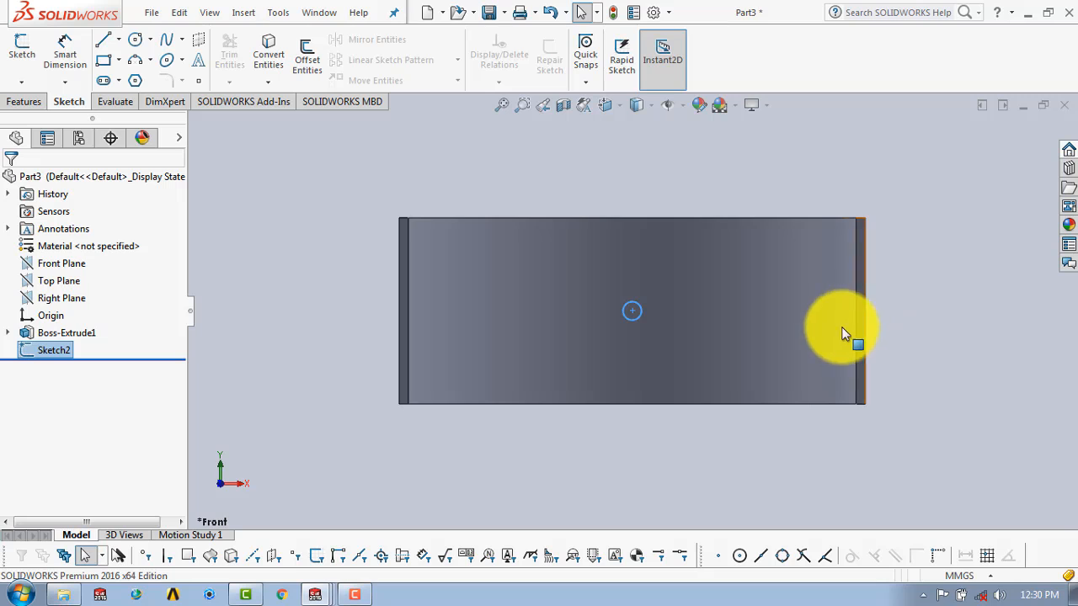
- Cut the 2 mm circle through the half-ring wall with an Extruded Cut set to Through All
click(26, 101)
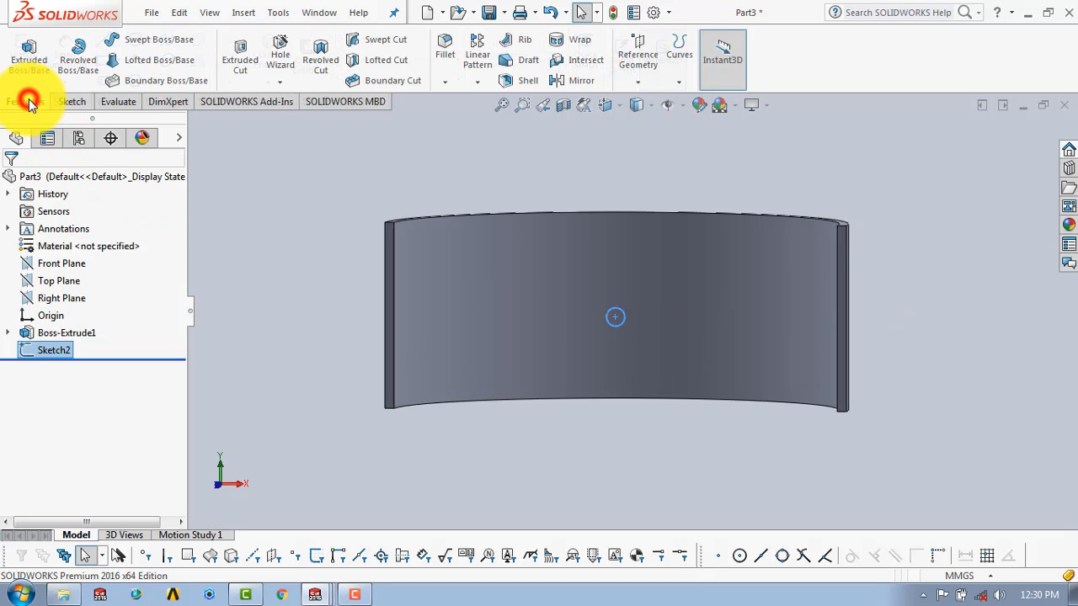
click(224, 60)
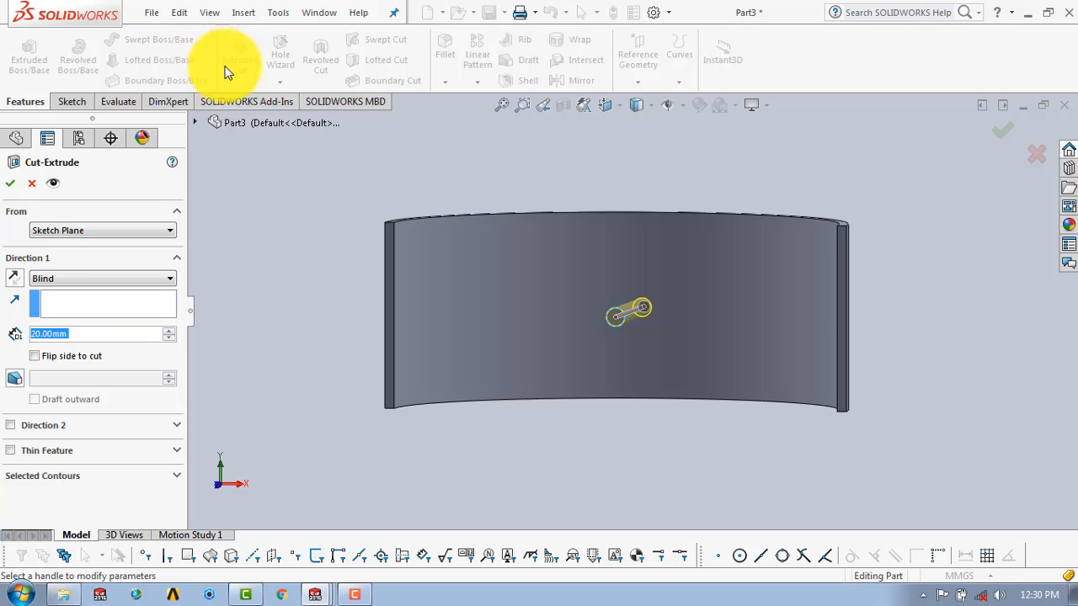
click(81, 278)
click(81, 302)
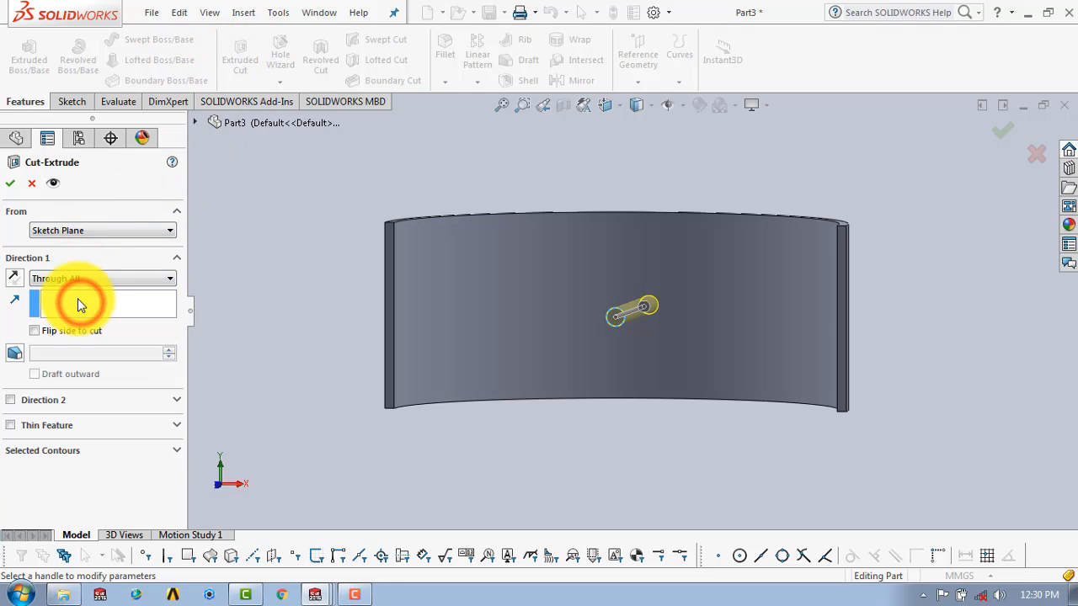
click(11, 182)
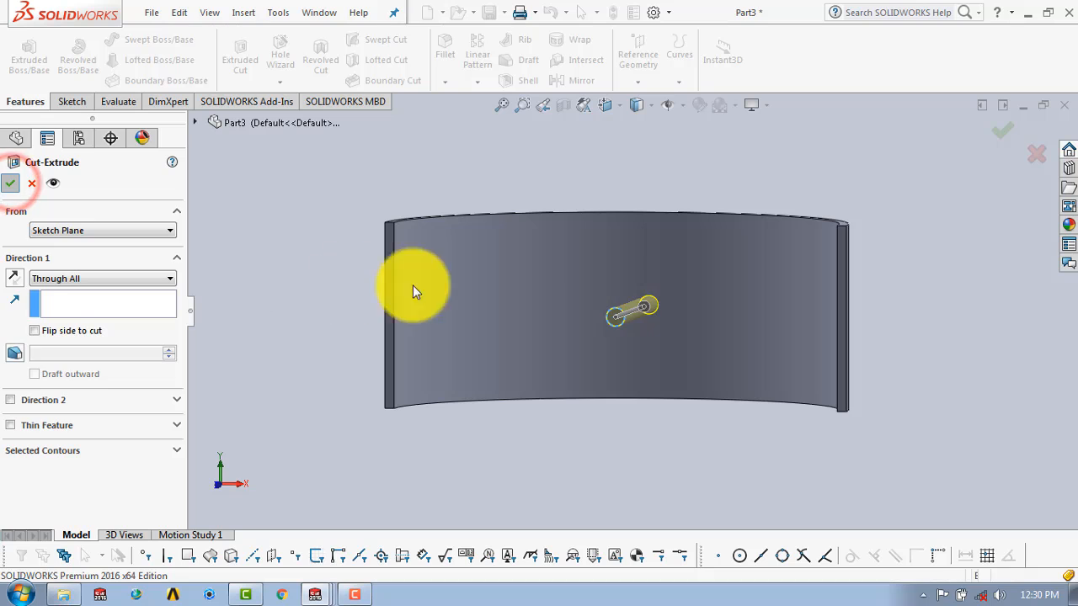
- Save the part as "bearing" in the connecting rod assembly folder
middle_drag(932, 196, 874, 358)
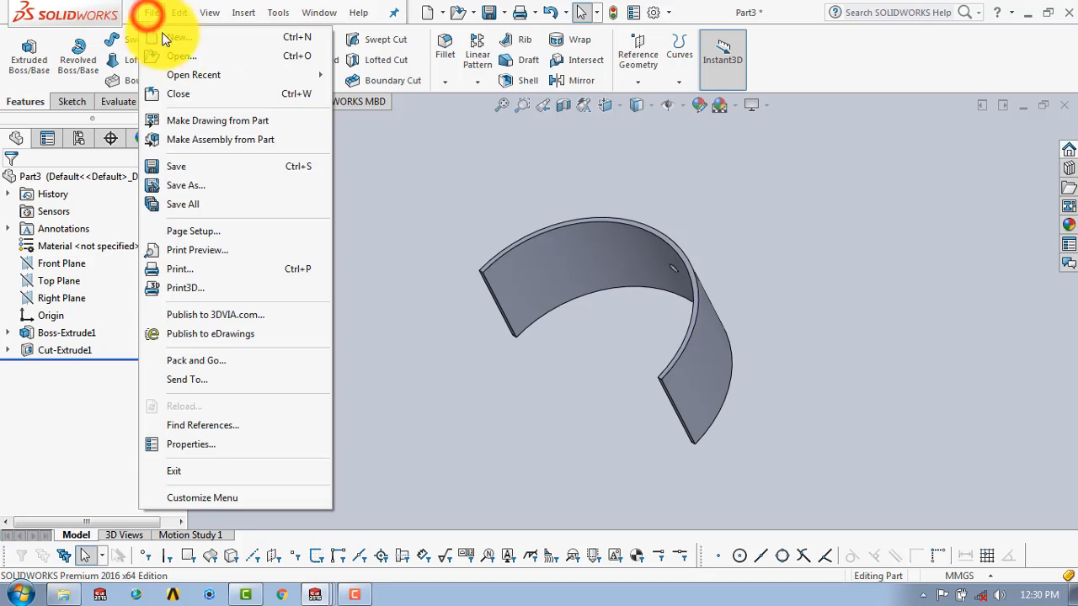
click(217, 185)
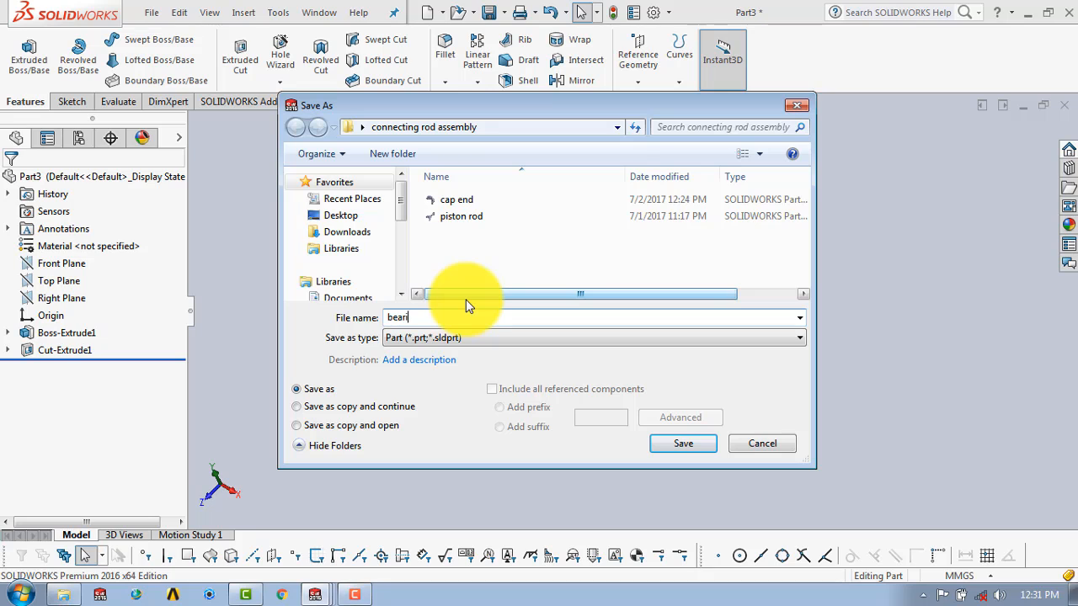
click(692, 444)
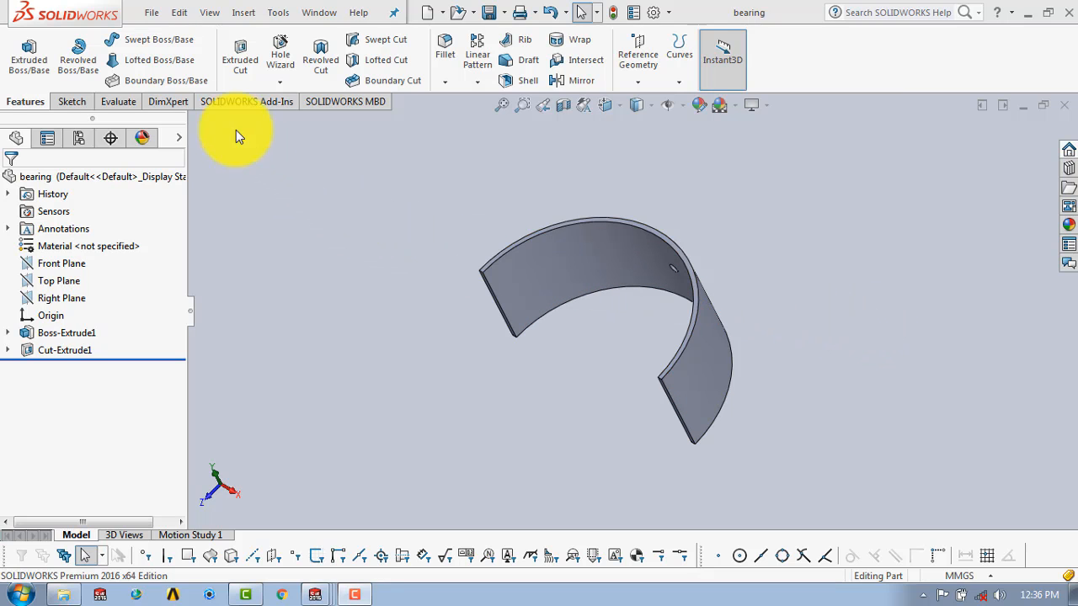
- Create a new part document
click(153, 13)
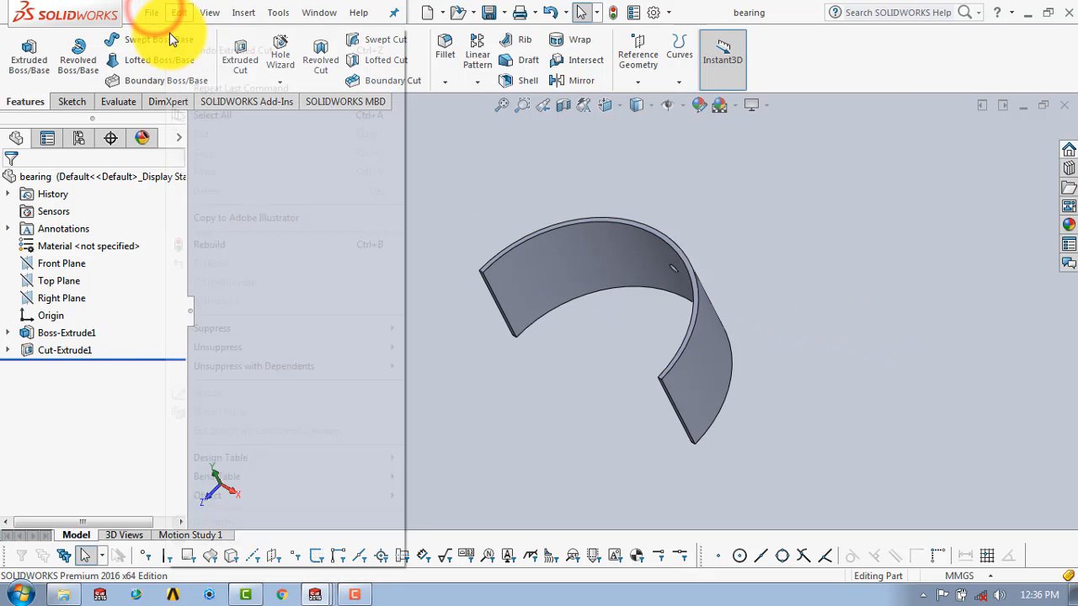
click(167, 38)
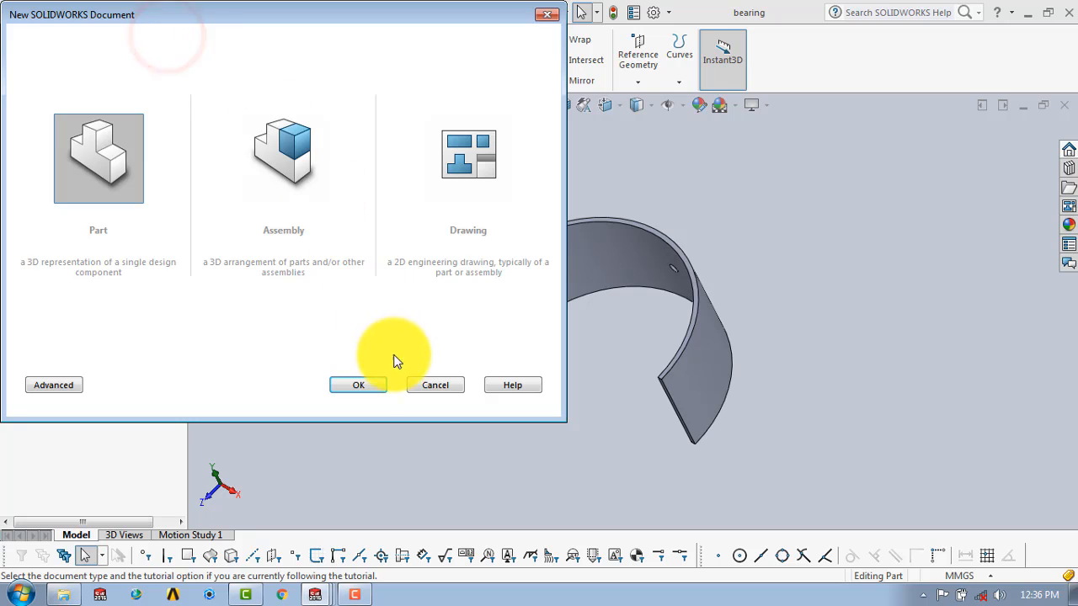
click(362, 385)
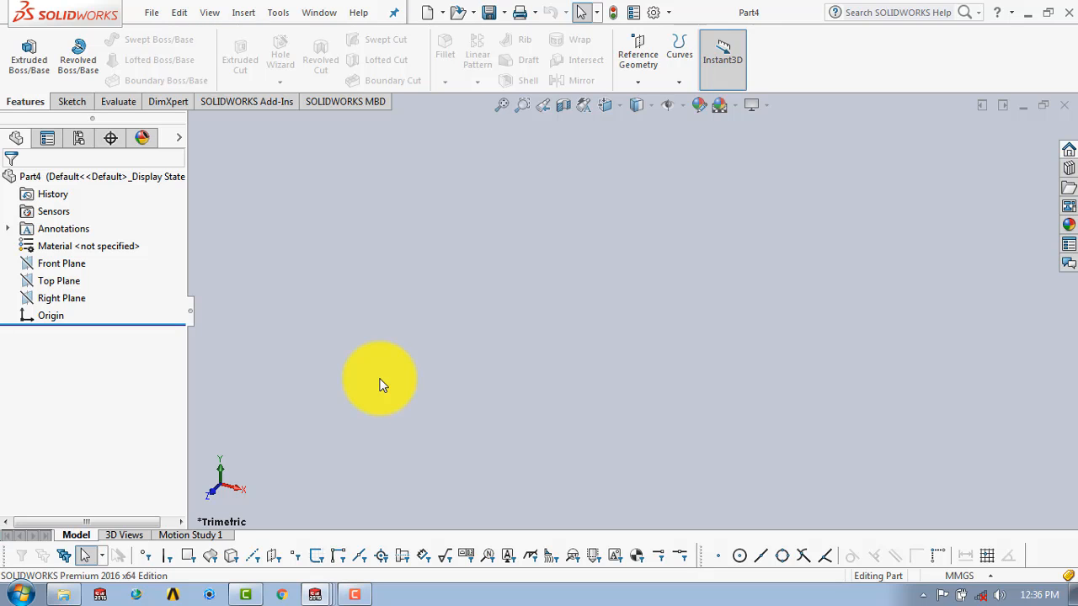
- Start a sketch on the Top Plane and draw a circle about 60 mm in diameter centred on the origin
click(80, 101)
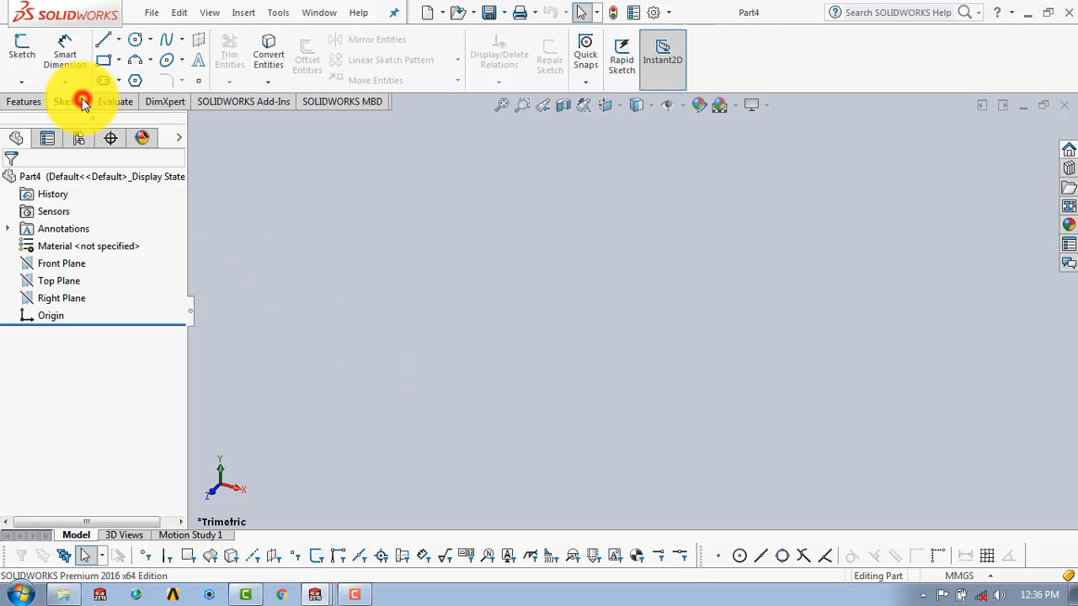
click(32, 47)
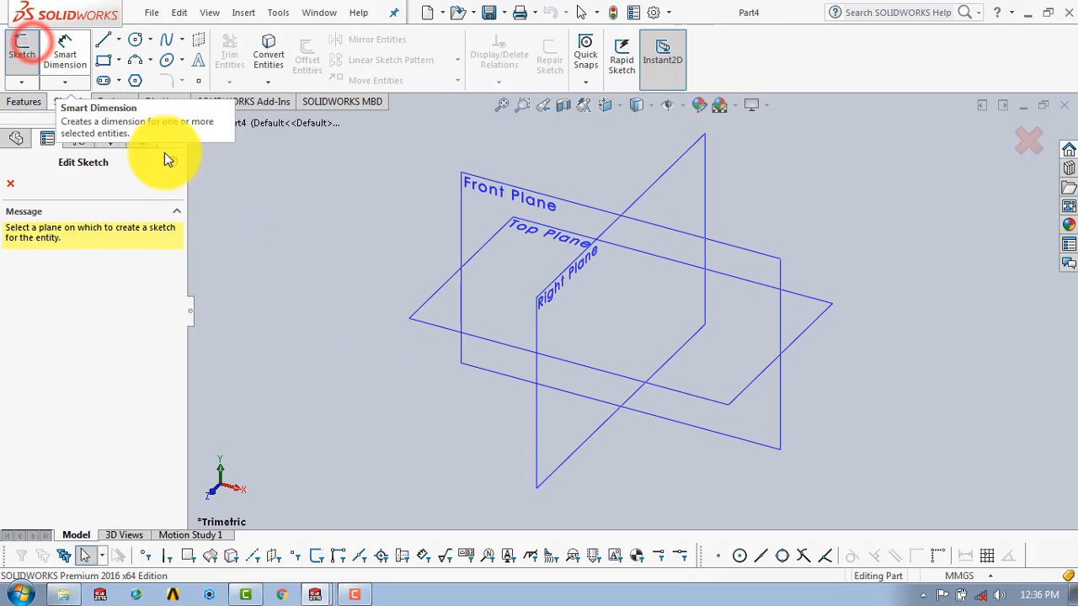
click(429, 322)
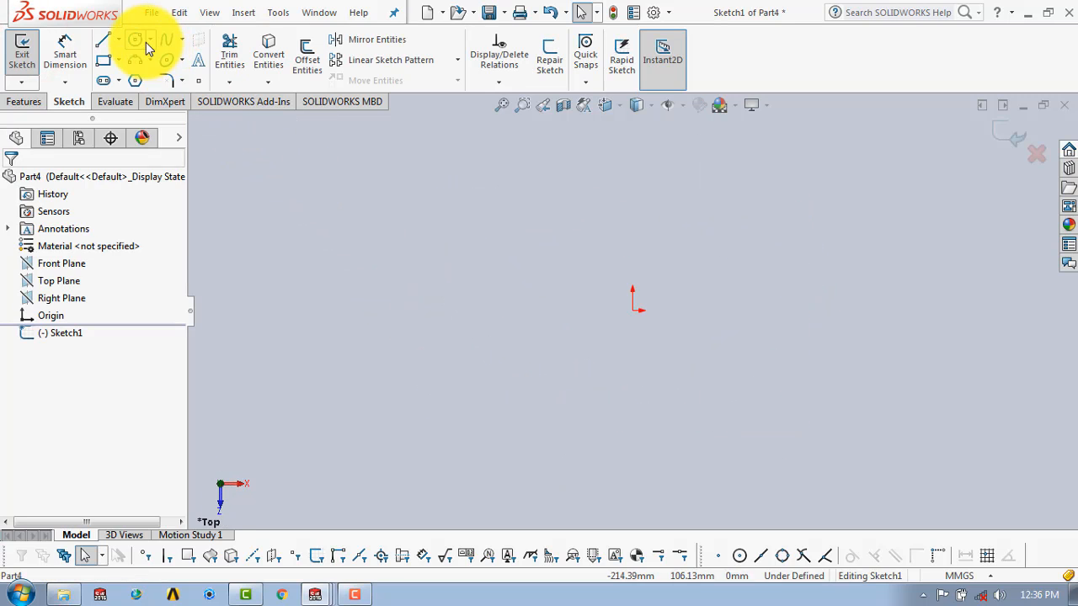
click(633, 310)
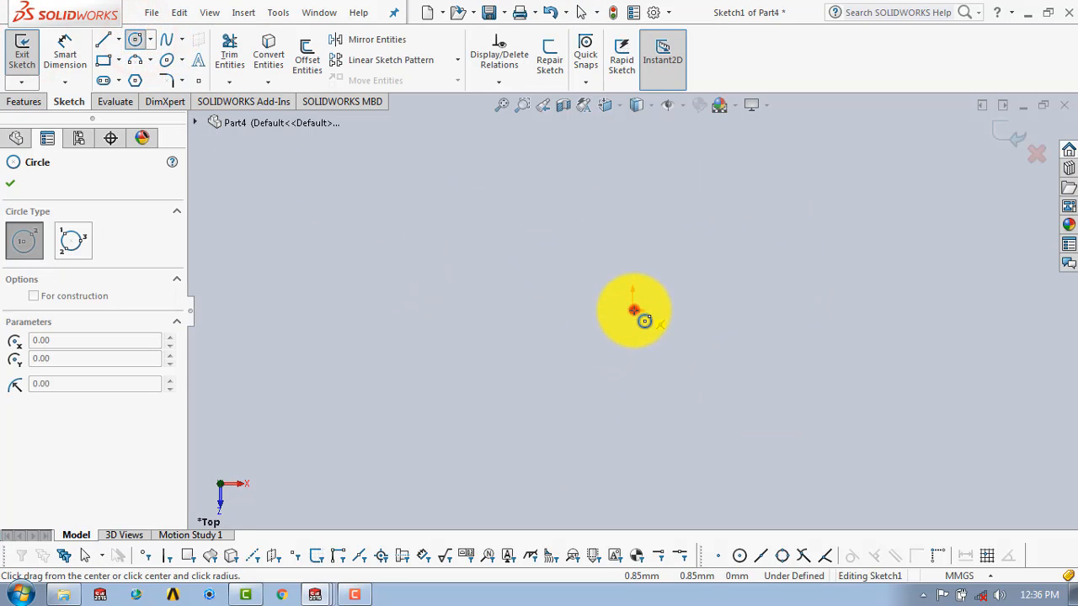
click(678, 281)
key(Escape)
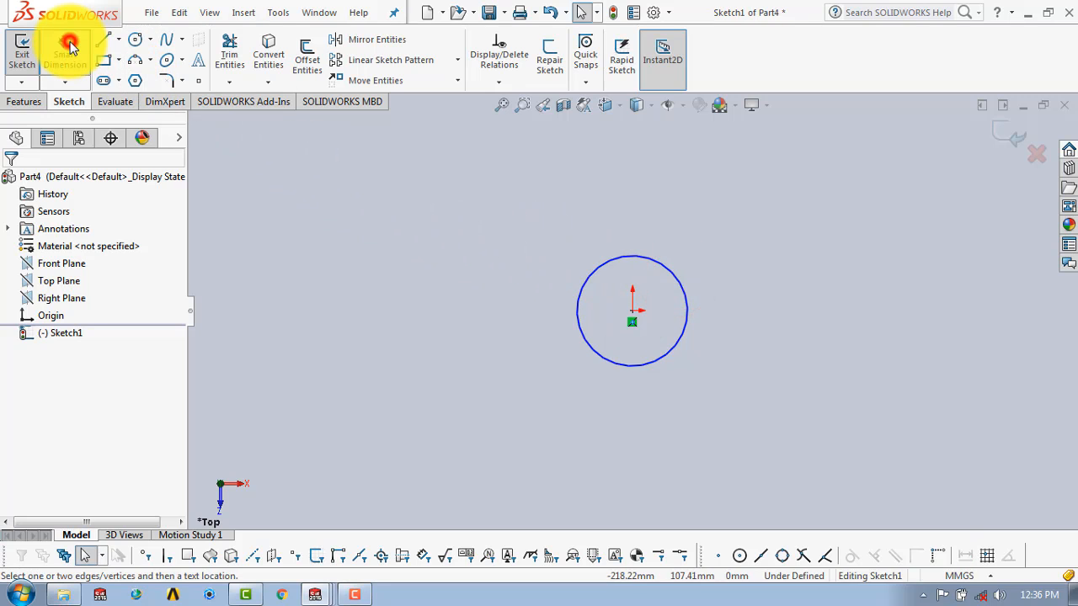
- Dimension the circle's diameter to 10 mm and close the sketch
click(682, 291)
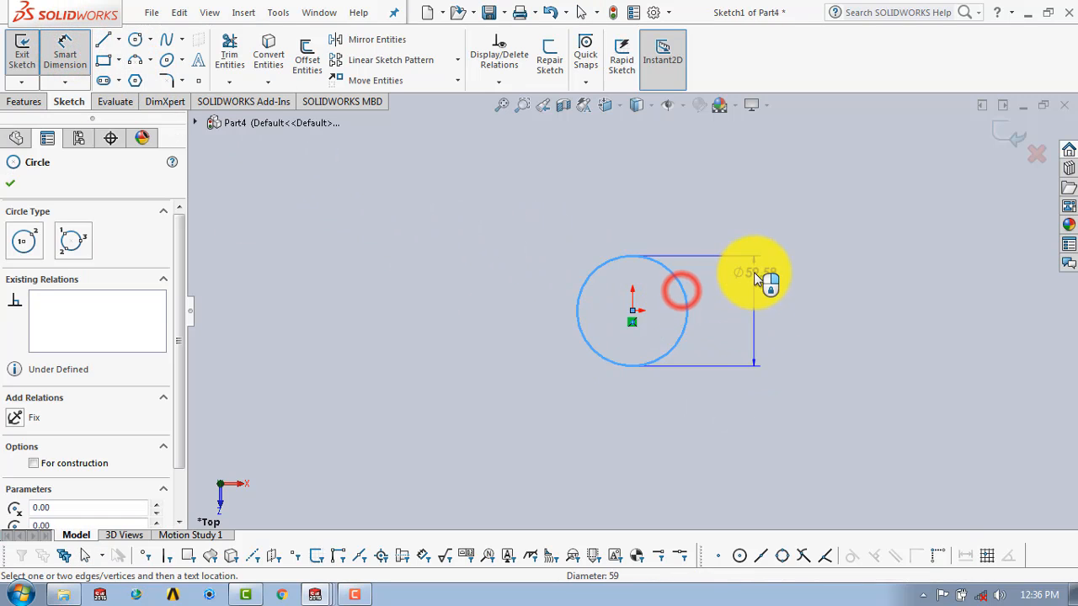
click(754, 273)
text(10)
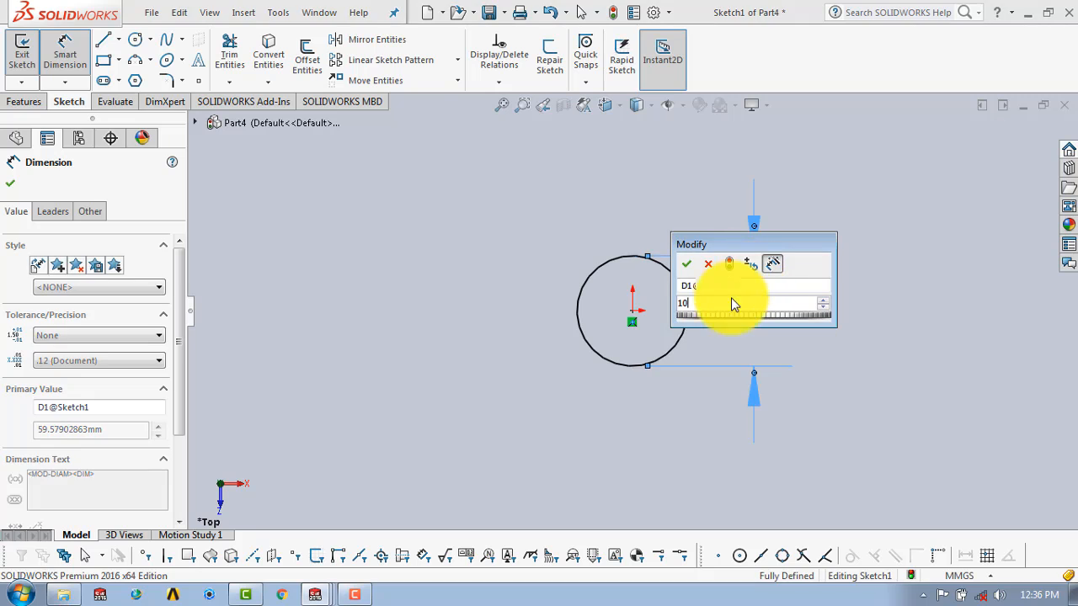
key(Return)
click(532, 360)
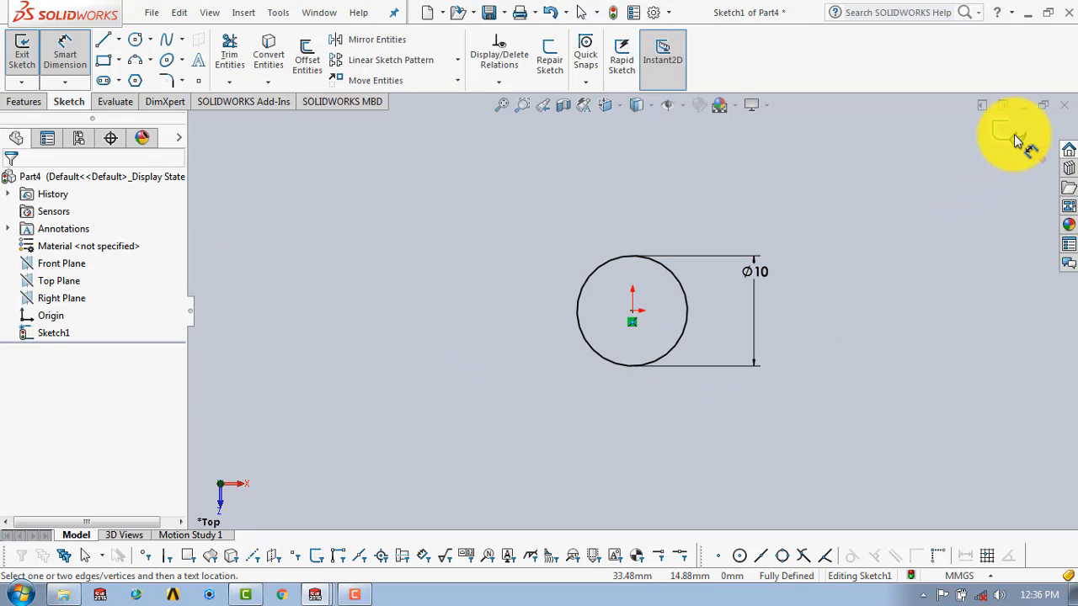
click(1014, 133)
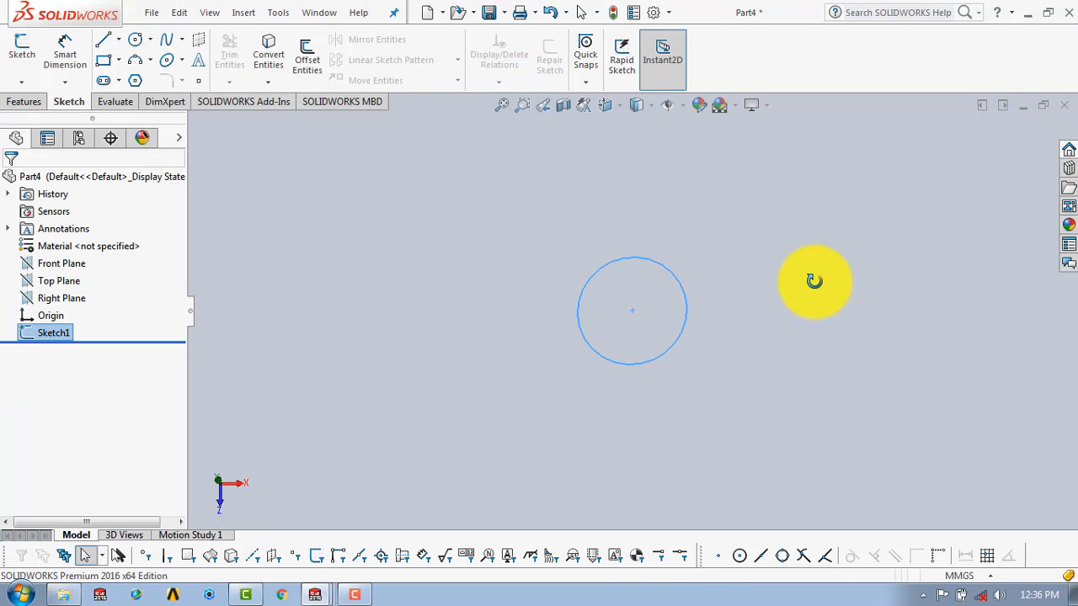
- Extrude the 10 mm circle sketch into a solid cylinder with a blind depth of 8 mm
middle_drag(813, 280, 830, 233)
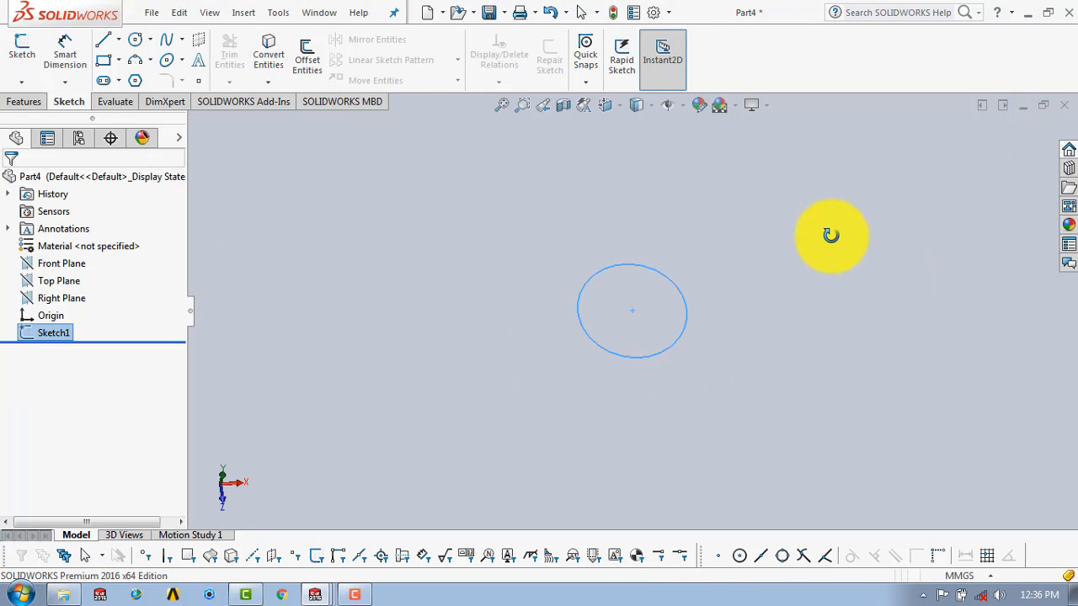
click(23, 102)
click(38, 72)
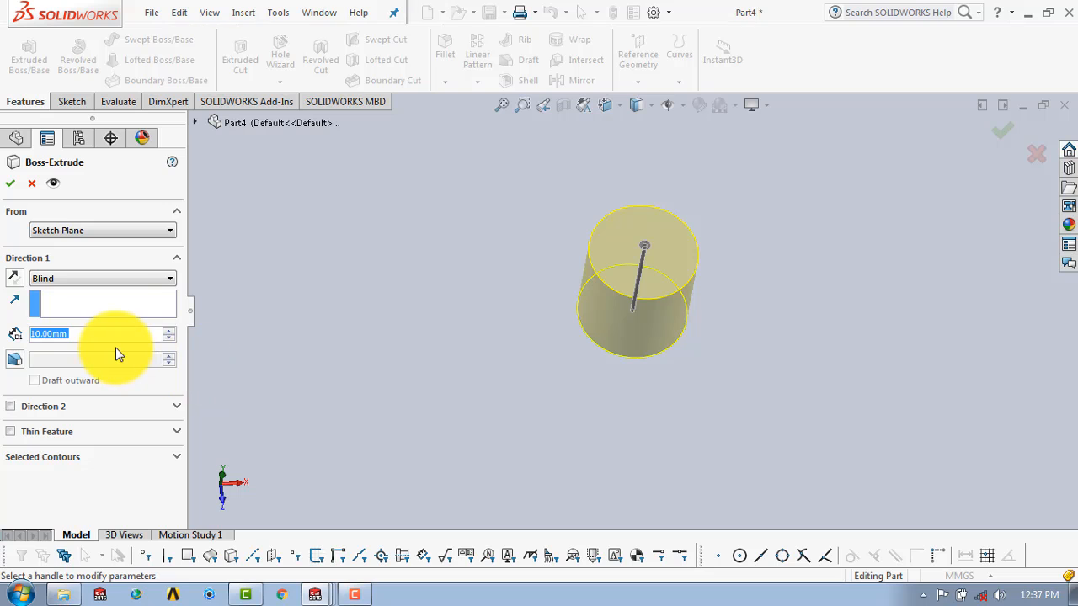
text(8)
key(Return)
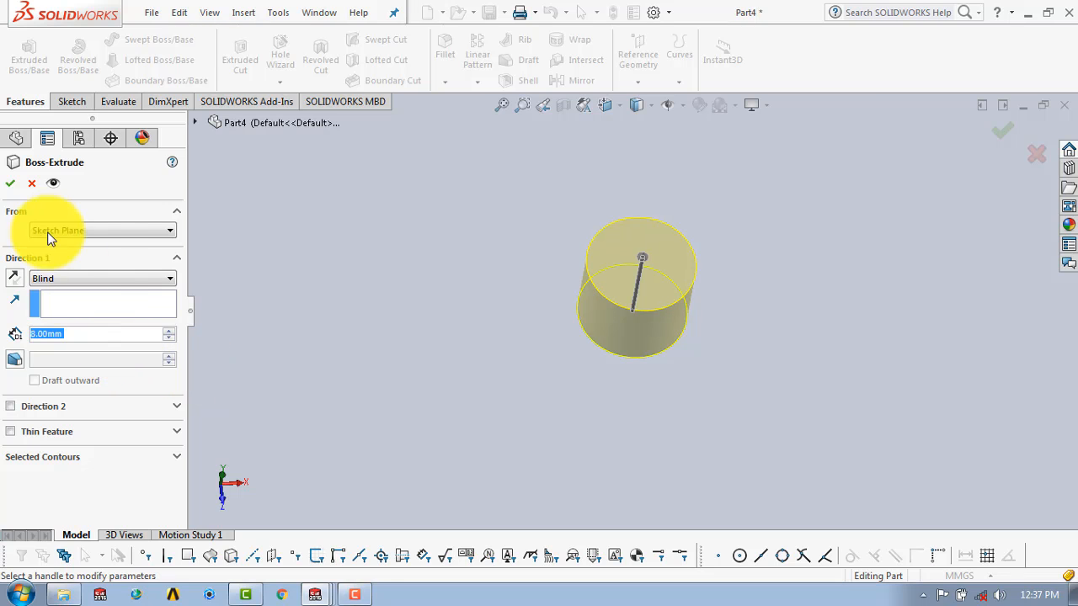
click(10, 183)
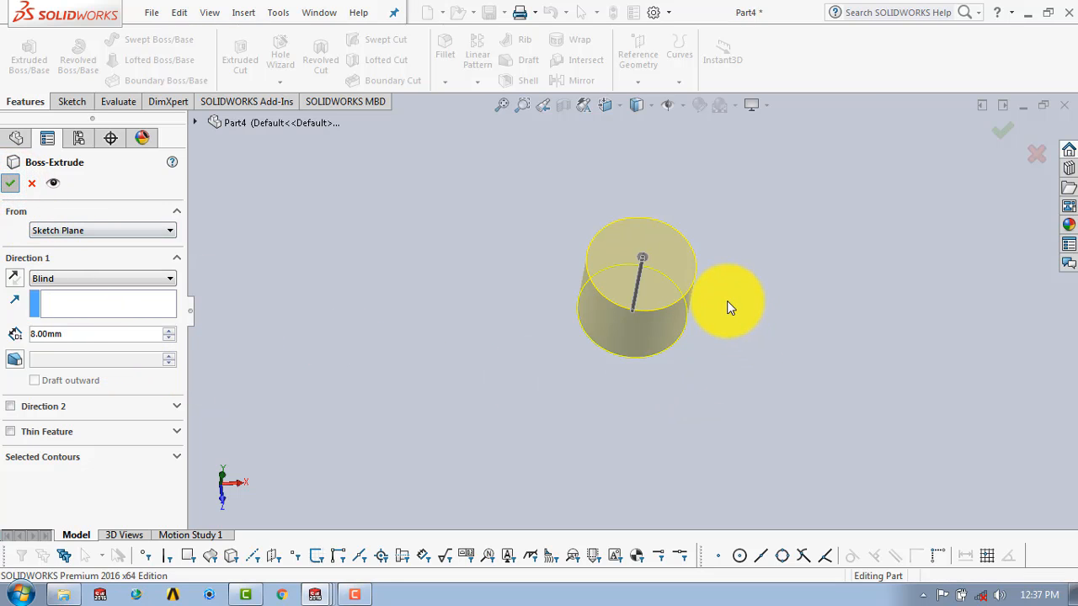
- Start a sketch on the cylinder's bottom face and draw a circle about 5.3 mm in diameter centred on the origin
middle_drag(727, 300, 717, 249)
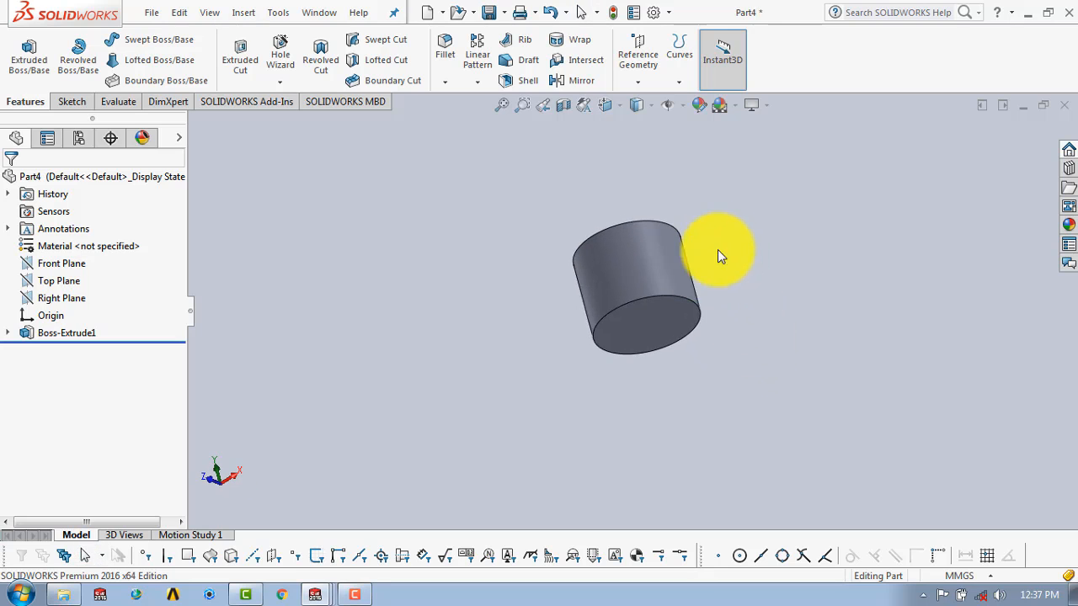
click(82, 102)
click(22, 47)
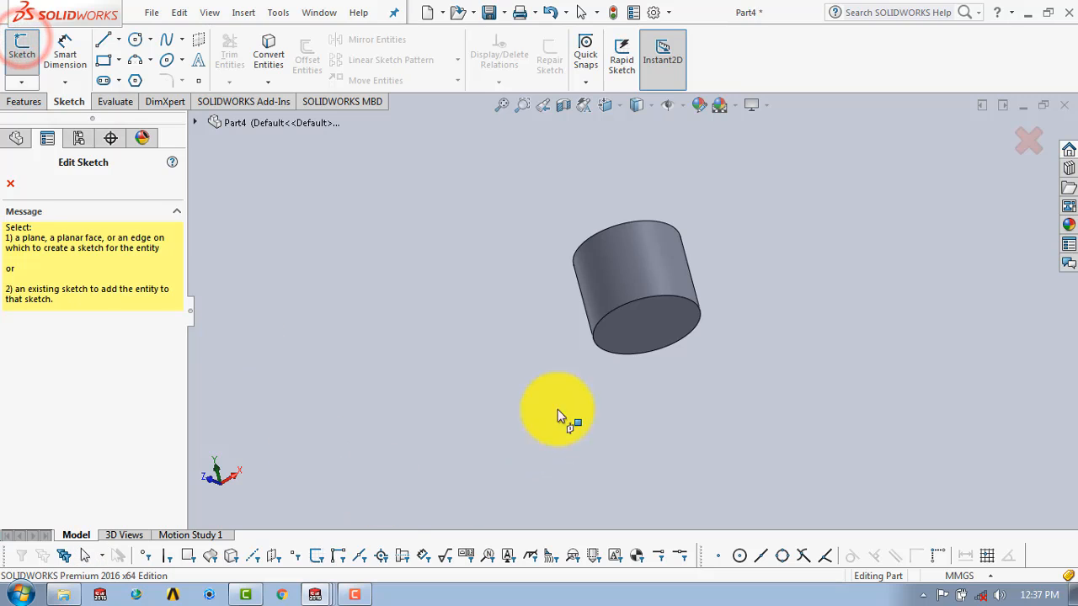
click(626, 342)
key(space)
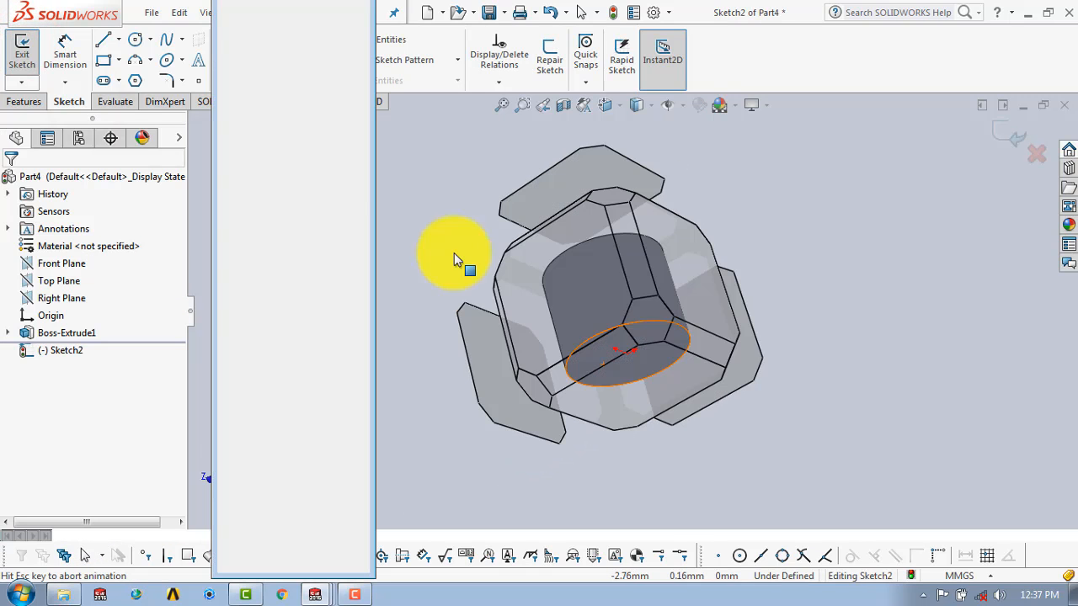
click(357, 58)
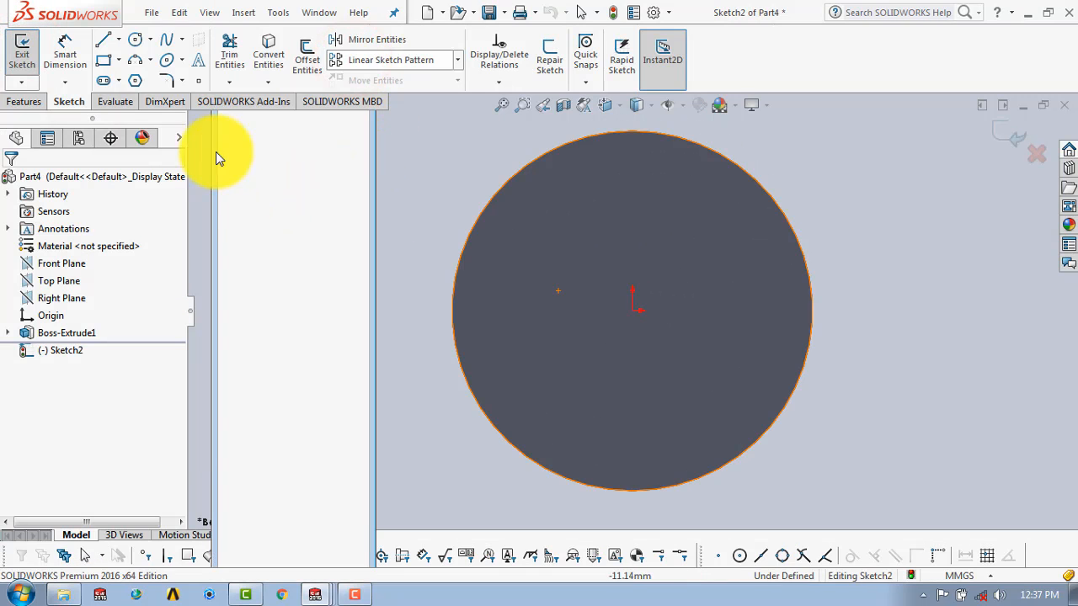
click(140, 42)
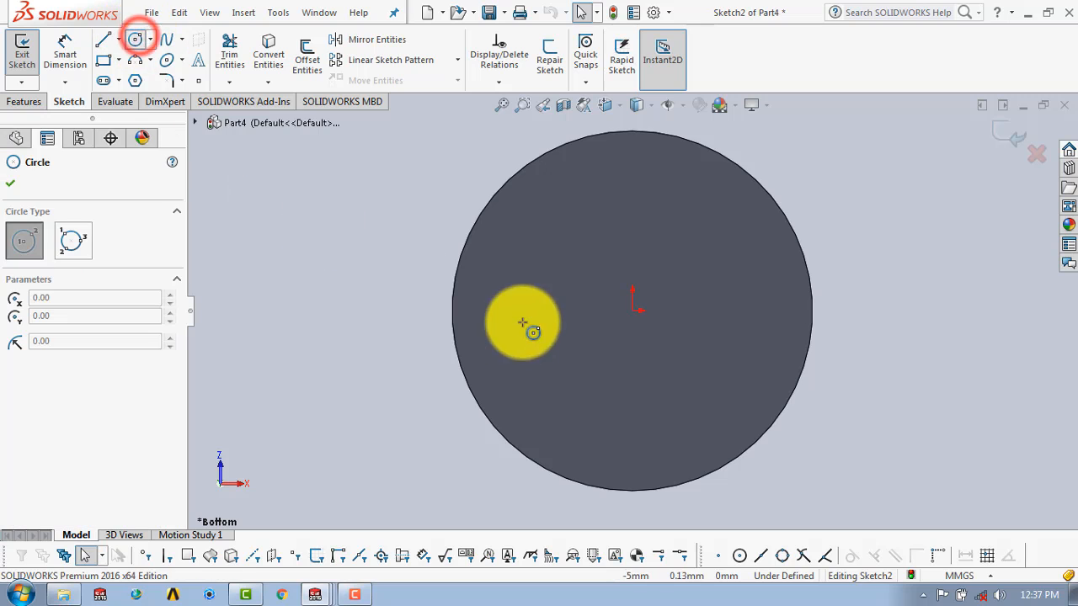
click(632, 311)
click(698, 243)
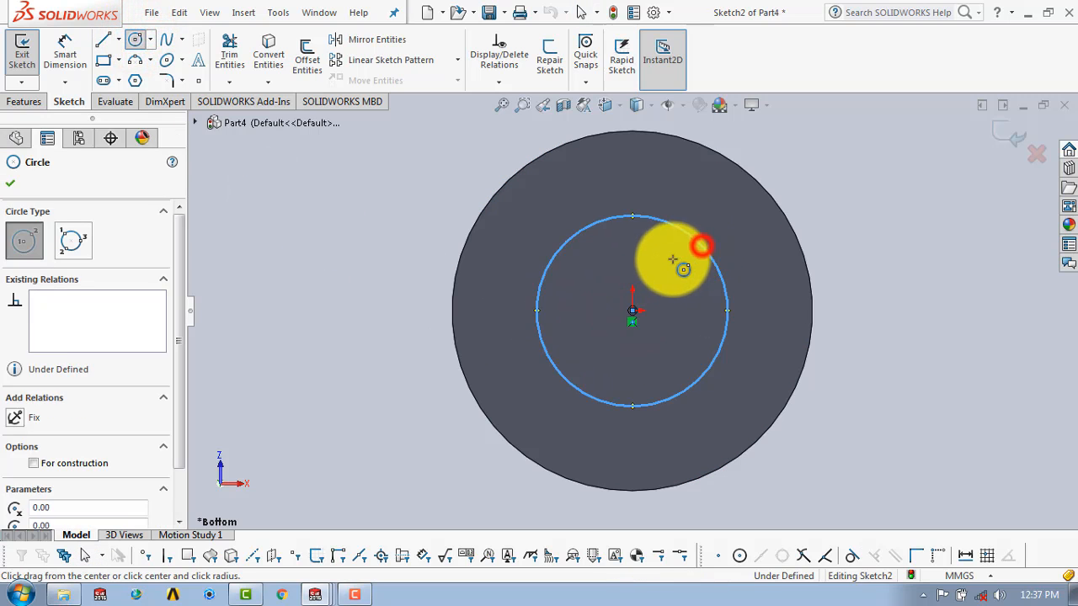
key(Escape)
- Dimension the inner circle's diameter to 5.5 mm and close the sketch
click(63, 51)
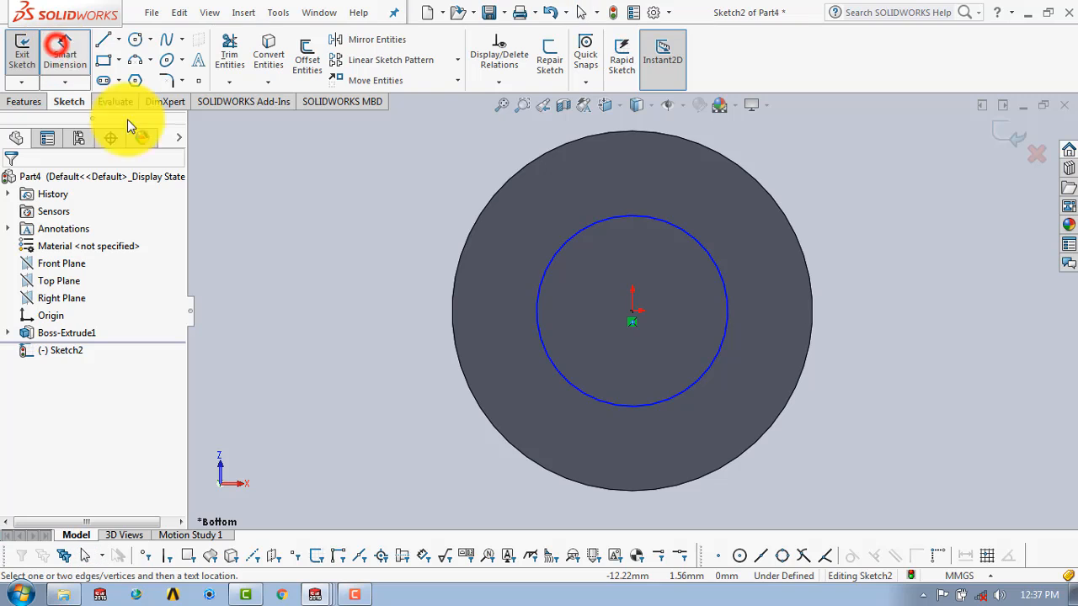
click(726, 308)
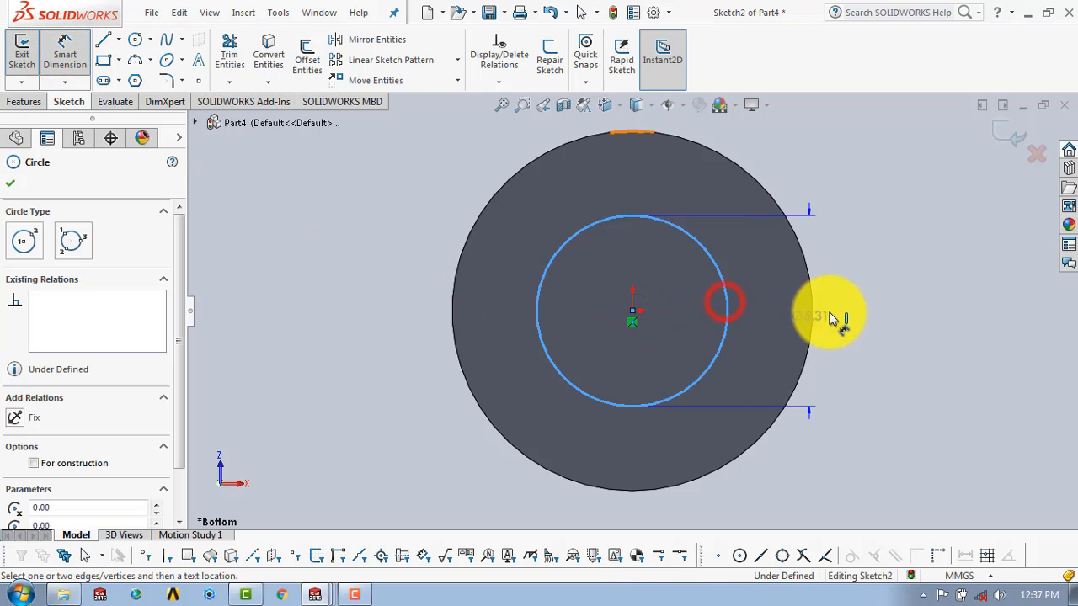
click(845, 309)
text(5.5)
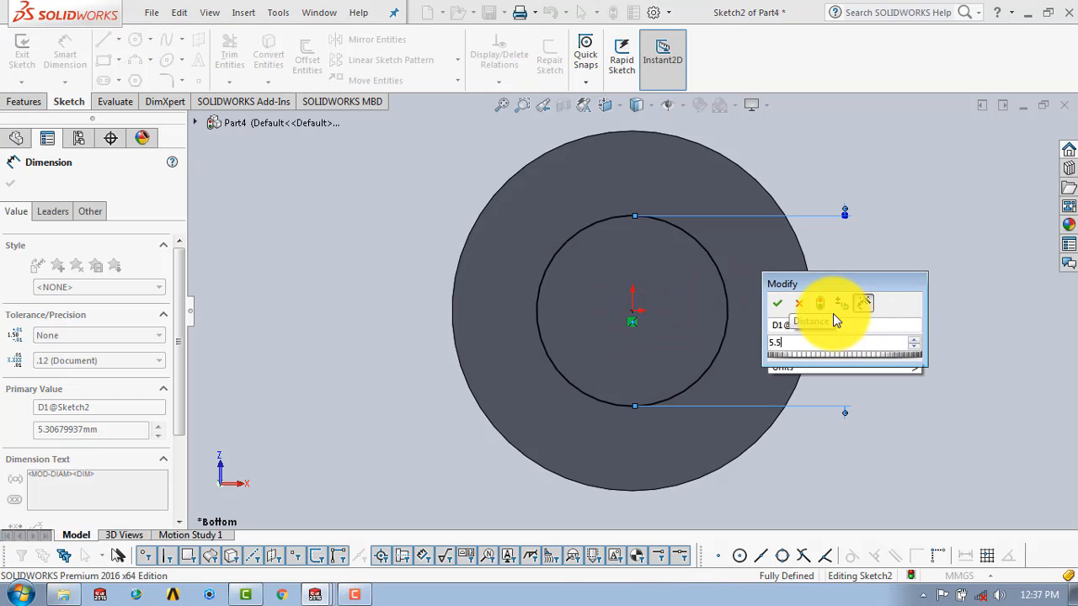
key(Return)
click(310, 325)
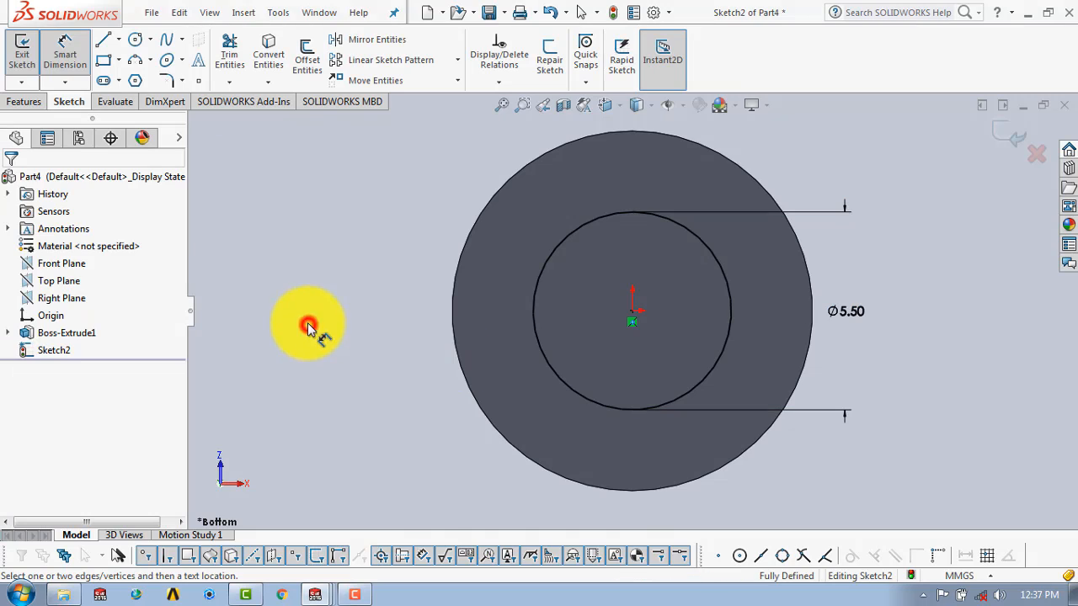
click(1011, 136)
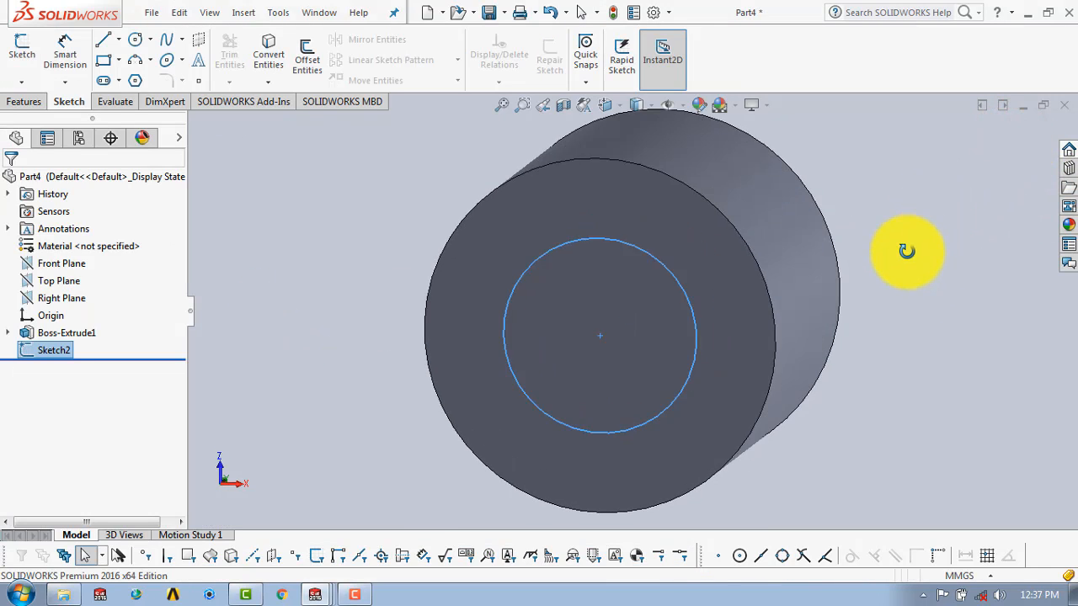
- Extrude the 5.5 mm circle 60 mm outward from the head as a merged shank
click(14, 104)
click(36, 59)
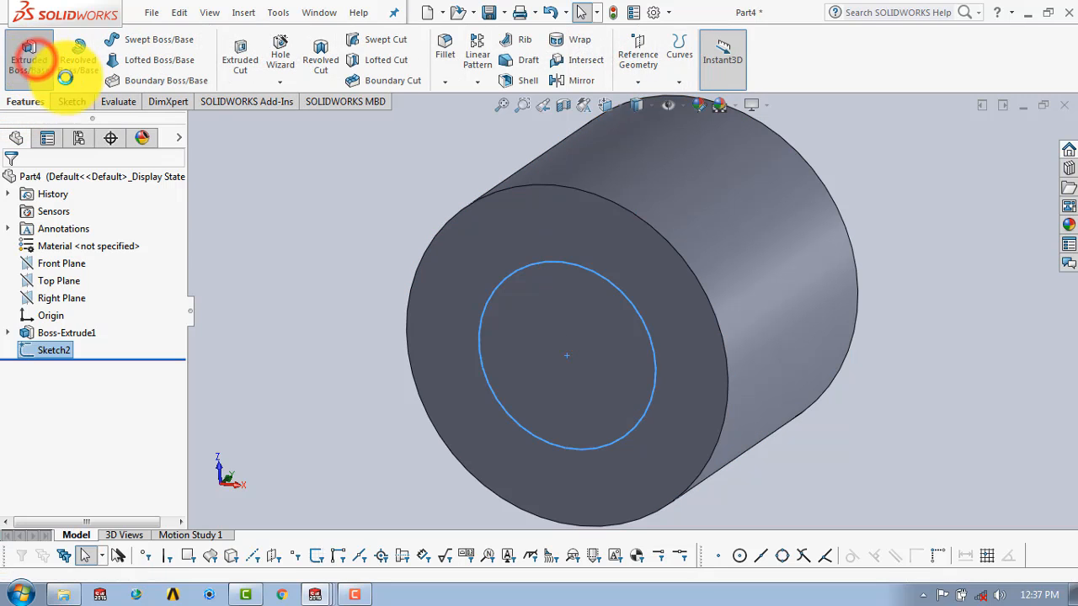
scroll(438, 228, up, 4)
middle_drag(438, 228, 481, 298)
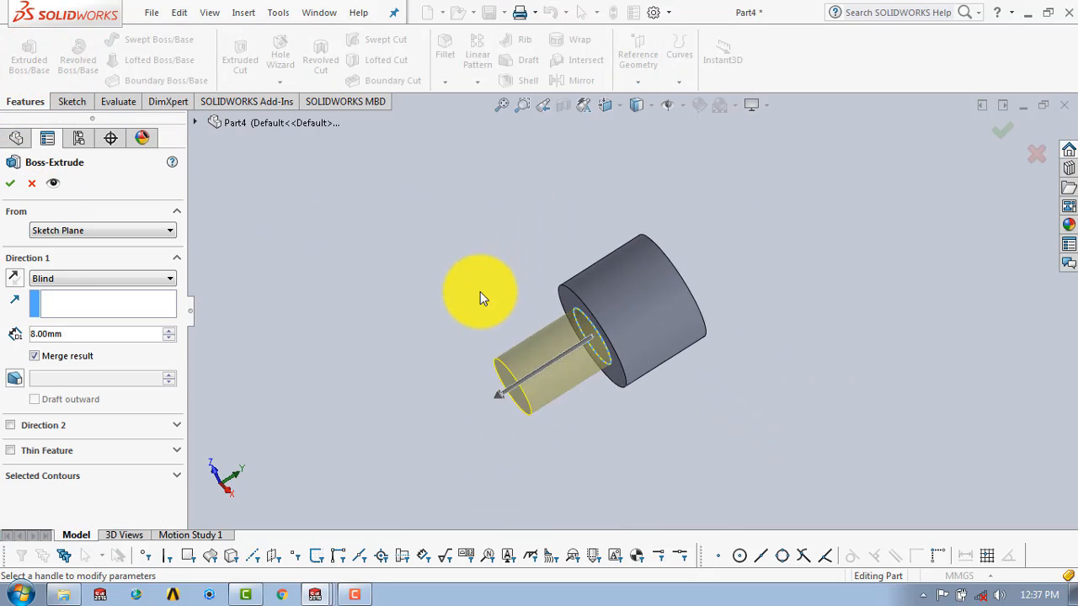
double_click(77, 334)
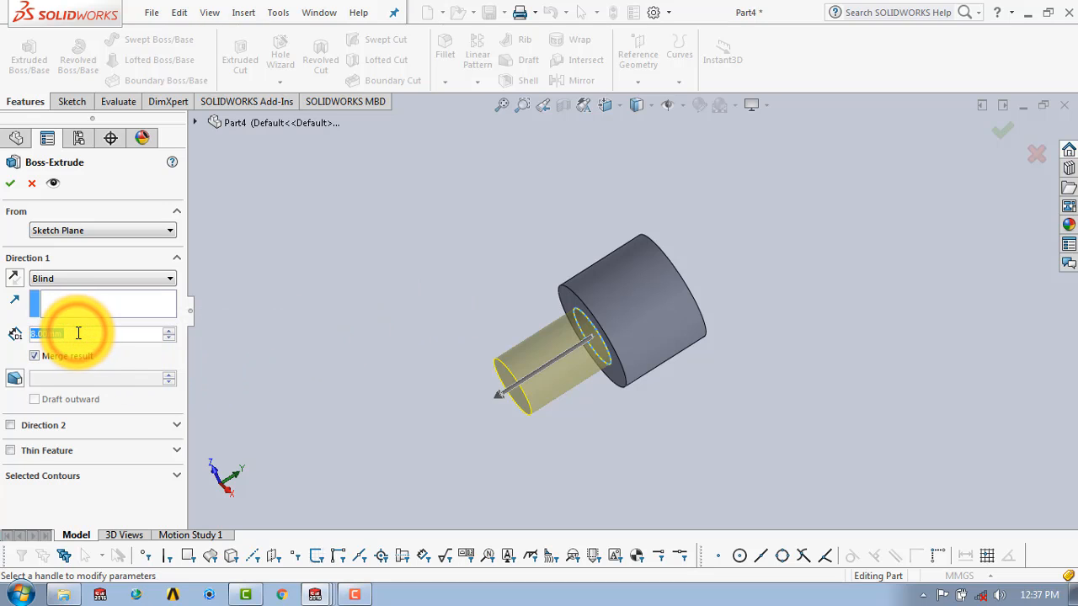
text(60)
key(Return)
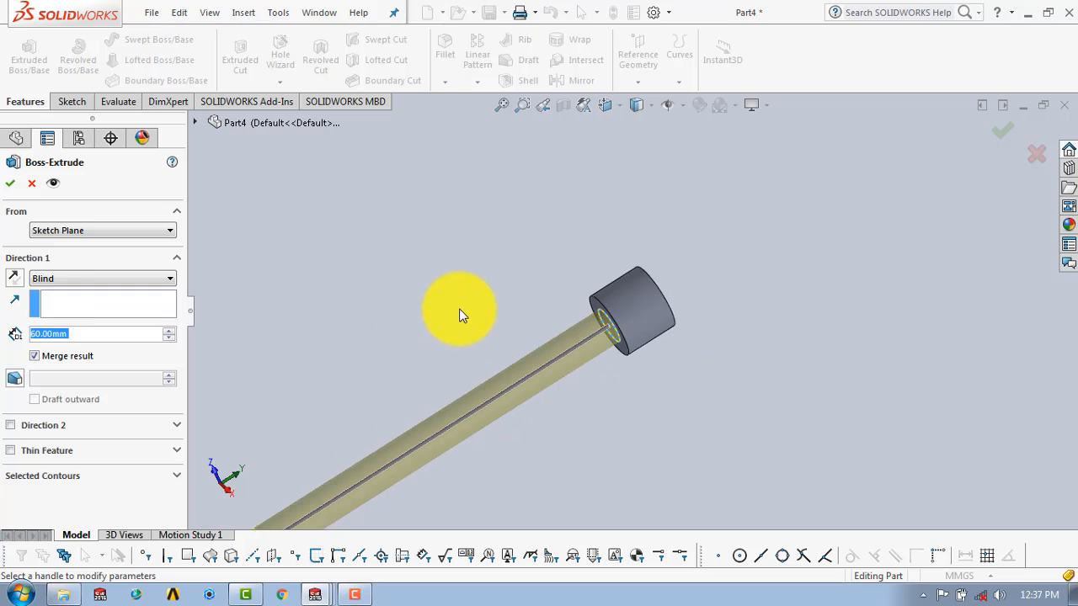
click(14, 187)
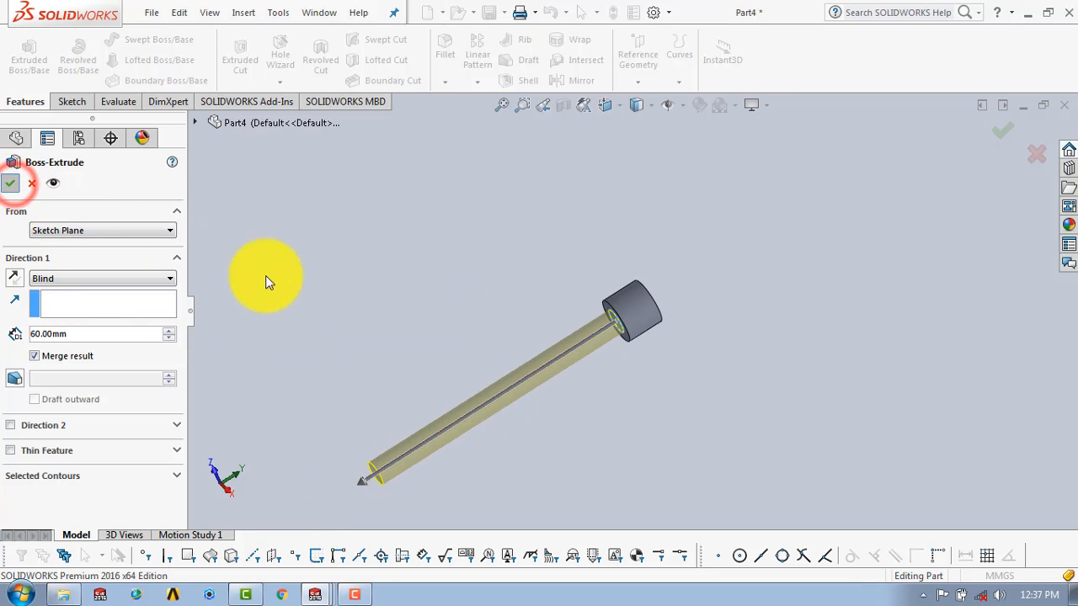
click(479, 297)
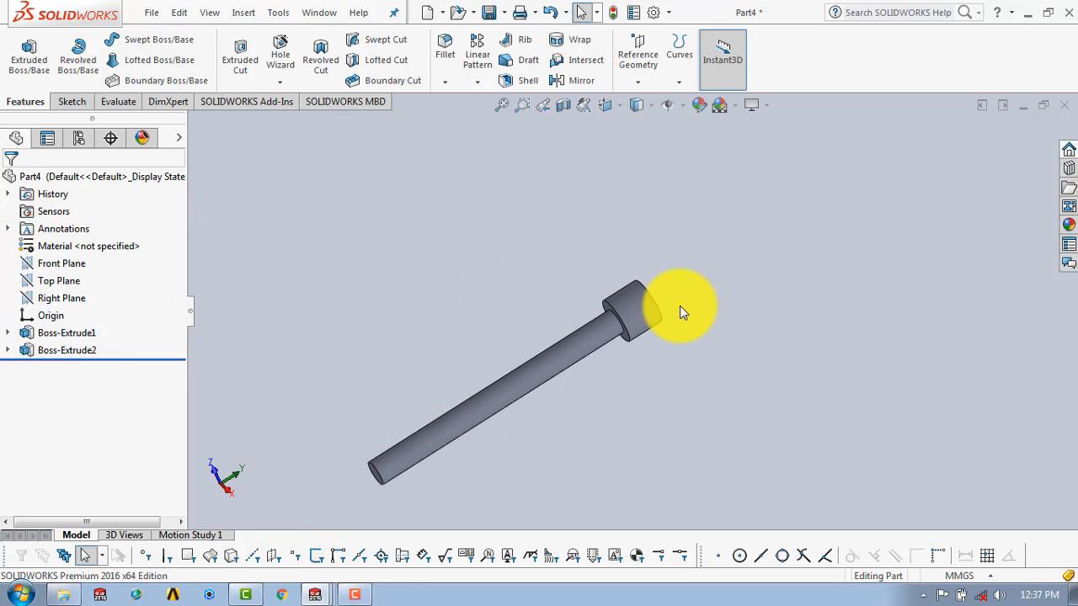
- Start a sketch on the head's outer end face and draw a six-sided inscribed-circle polygon, about 5.1 mm across flats, centred on the origin
scroll(679, 306, down, 3)
middle_drag(670, 297, 589, 360)
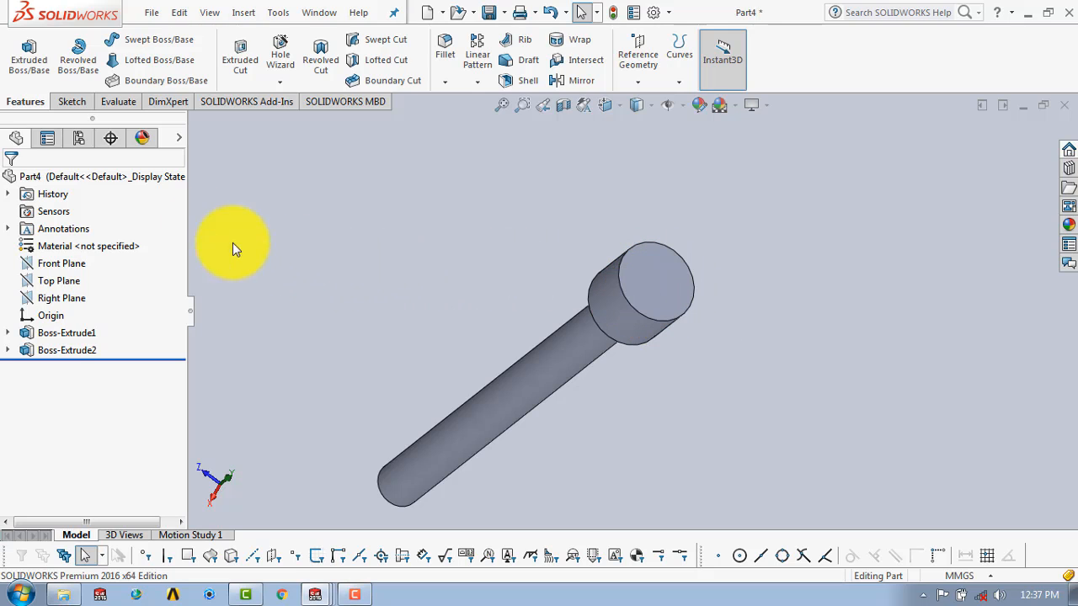
click(64, 106)
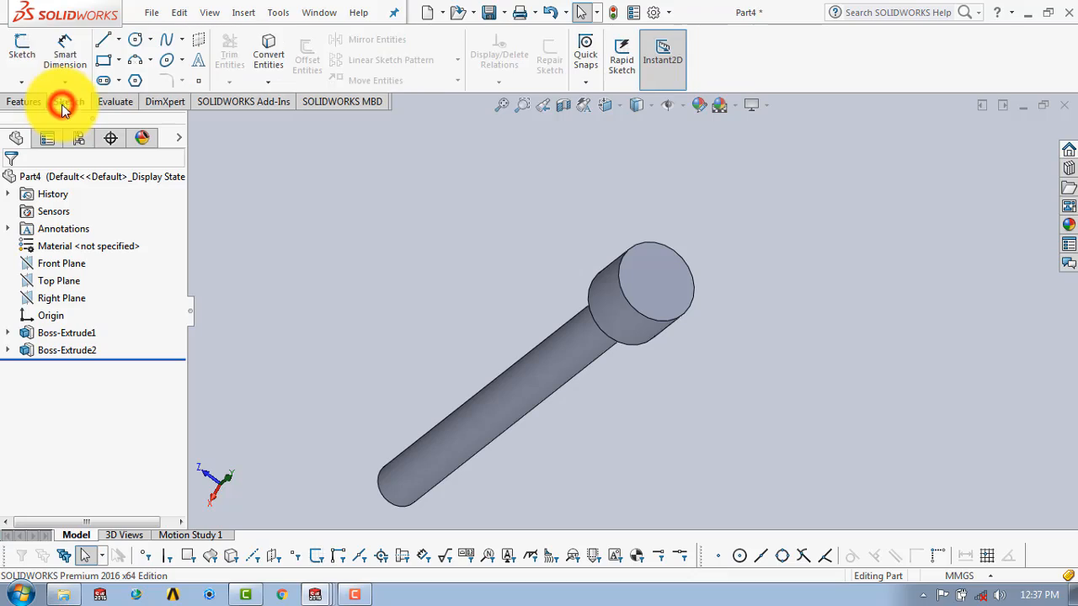
click(23, 49)
click(640, 283)
key(space)
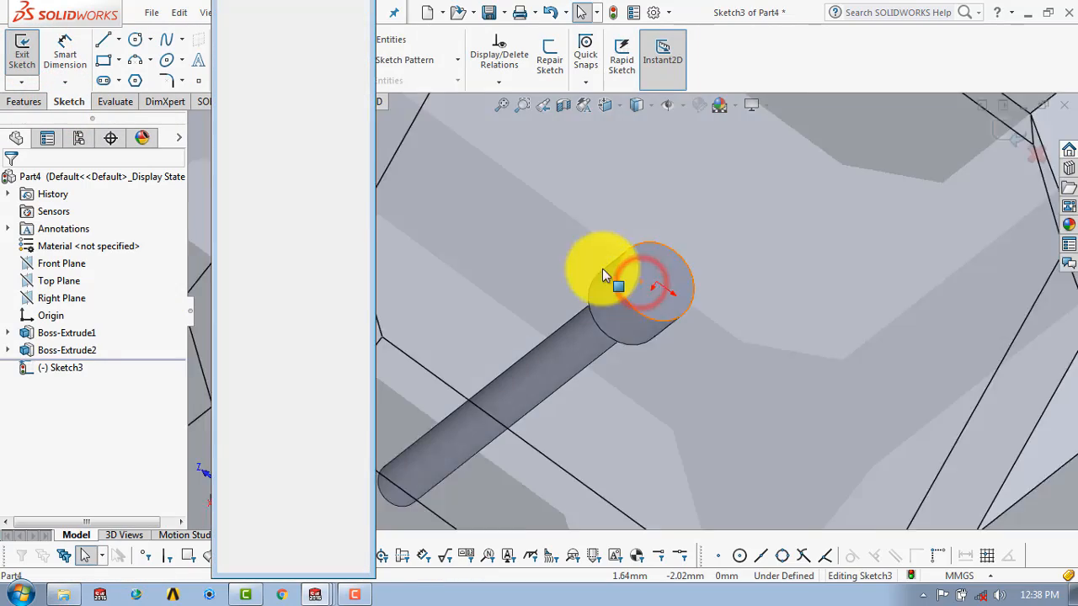
click(357, 64)
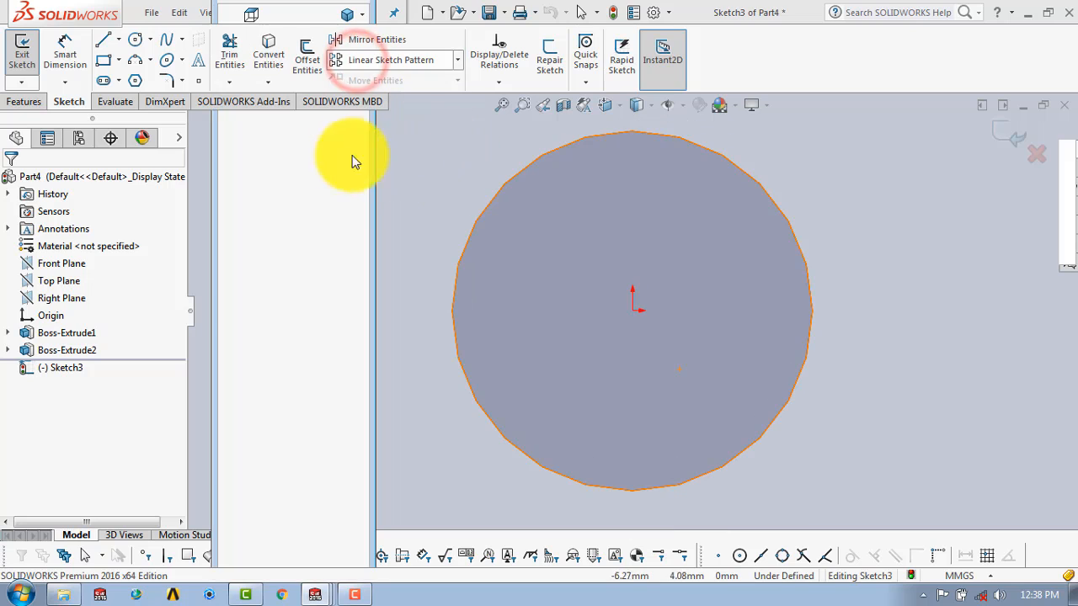
click(137, 81)
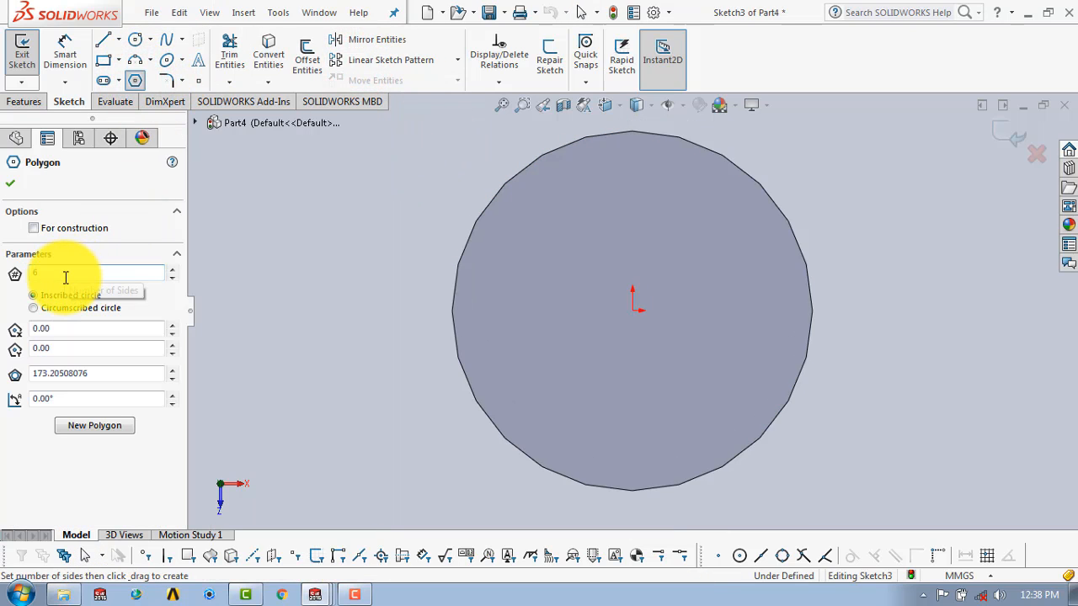
click(631, 311)
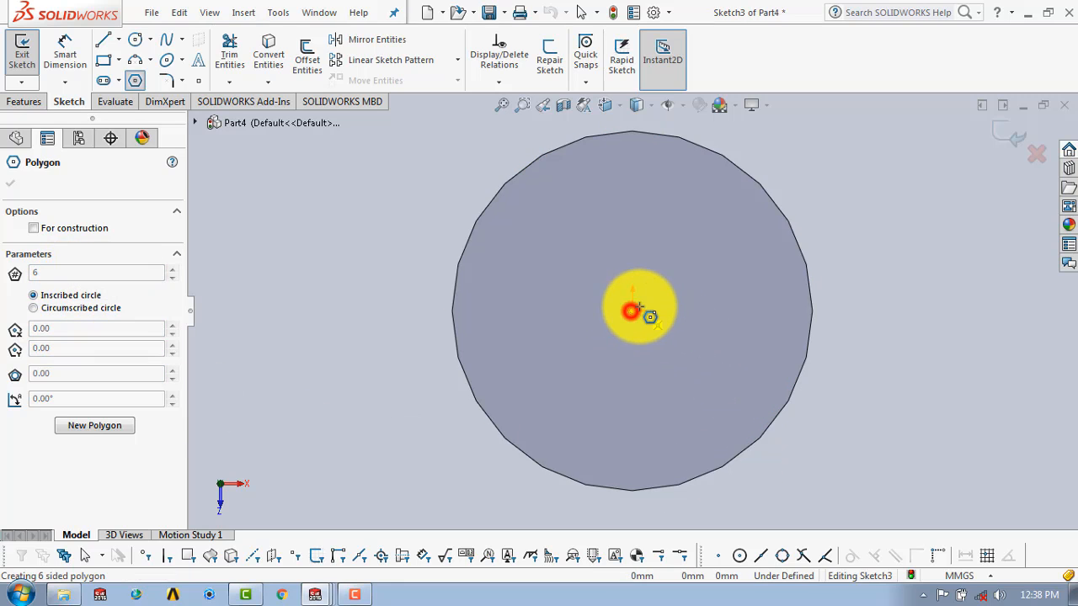
click(724, 257)
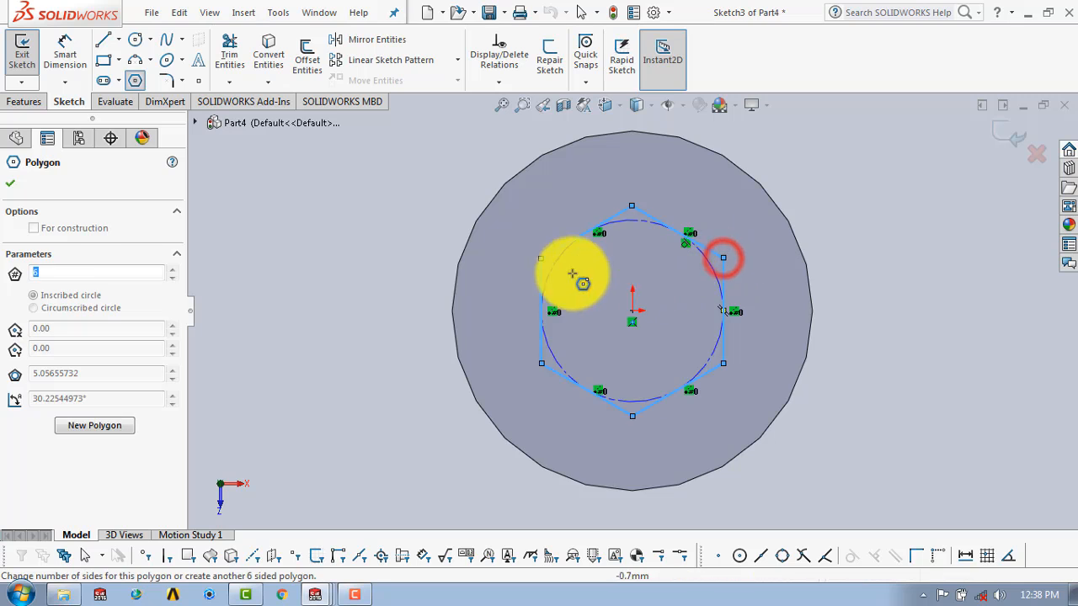
key(Escape)
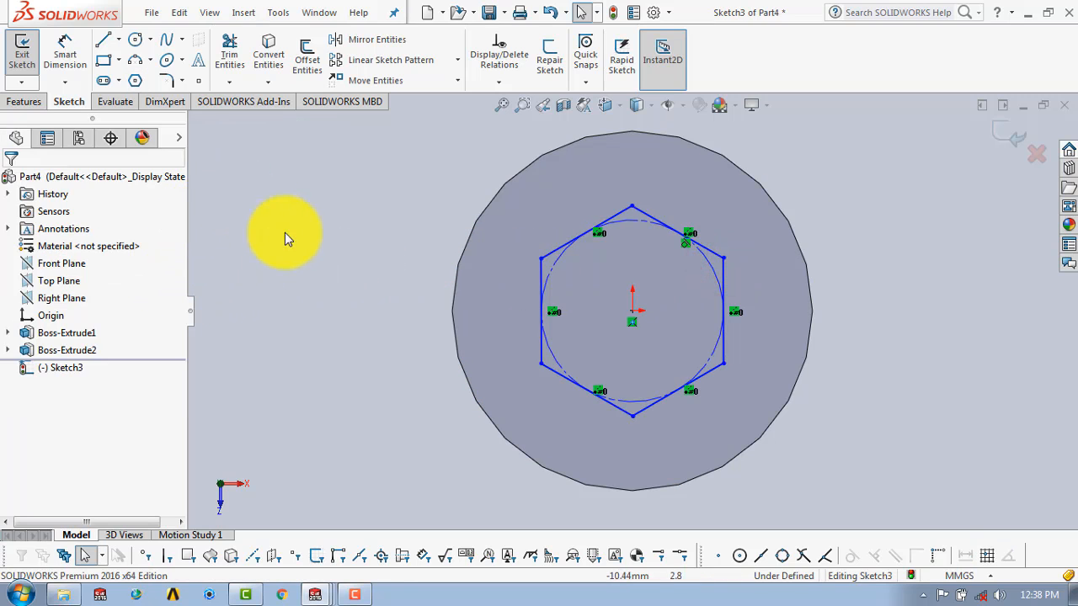
- Add a Vertical relation to the hexagon's right-hand side
drag(723, 258, 723, 272)
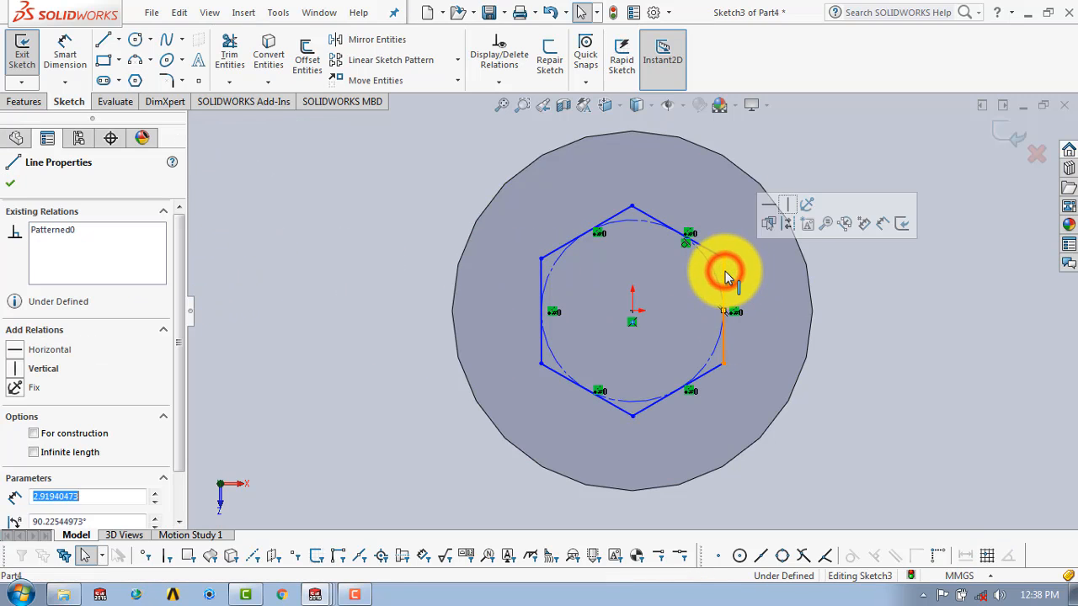
click(20, 372)
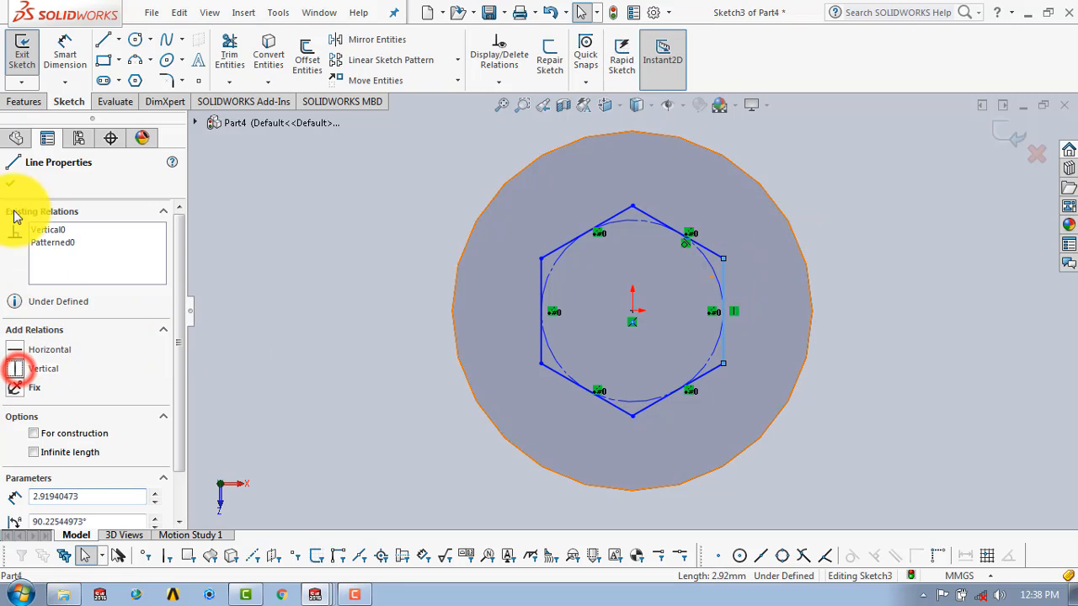
click(10, 183)
- Dimension the hexagon's upper-right side to a length of 3.2 mm
click(59, 51)
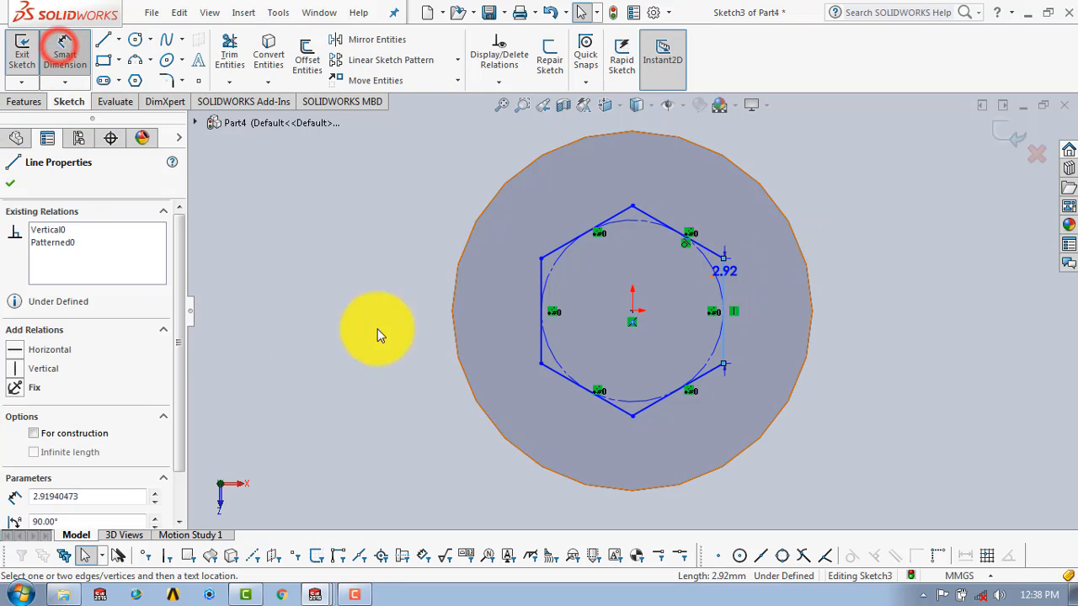
key(Escape)
click(655, 219)
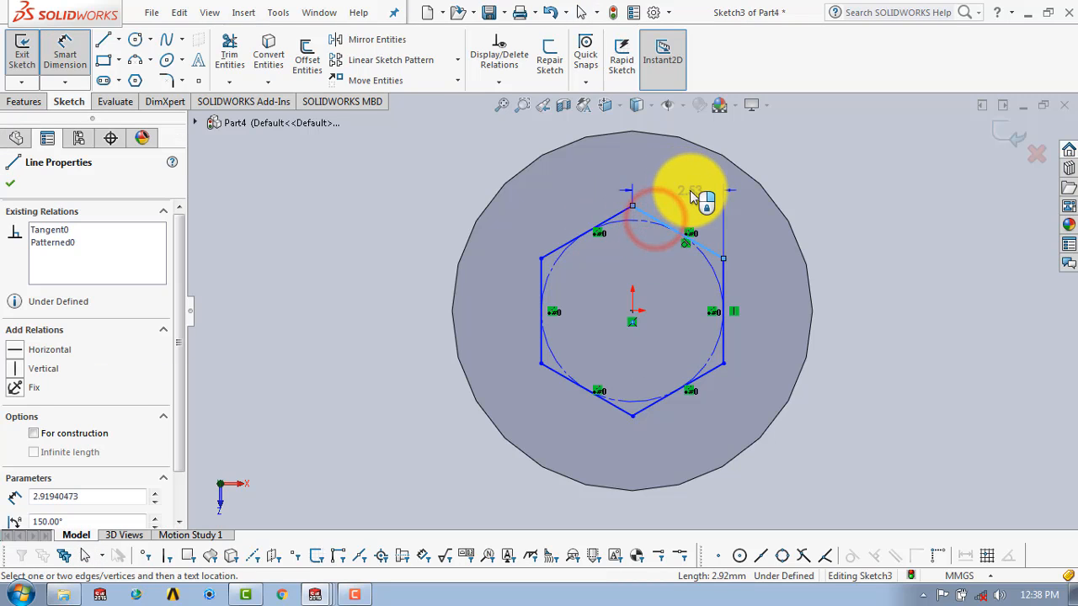
click(713, 226)
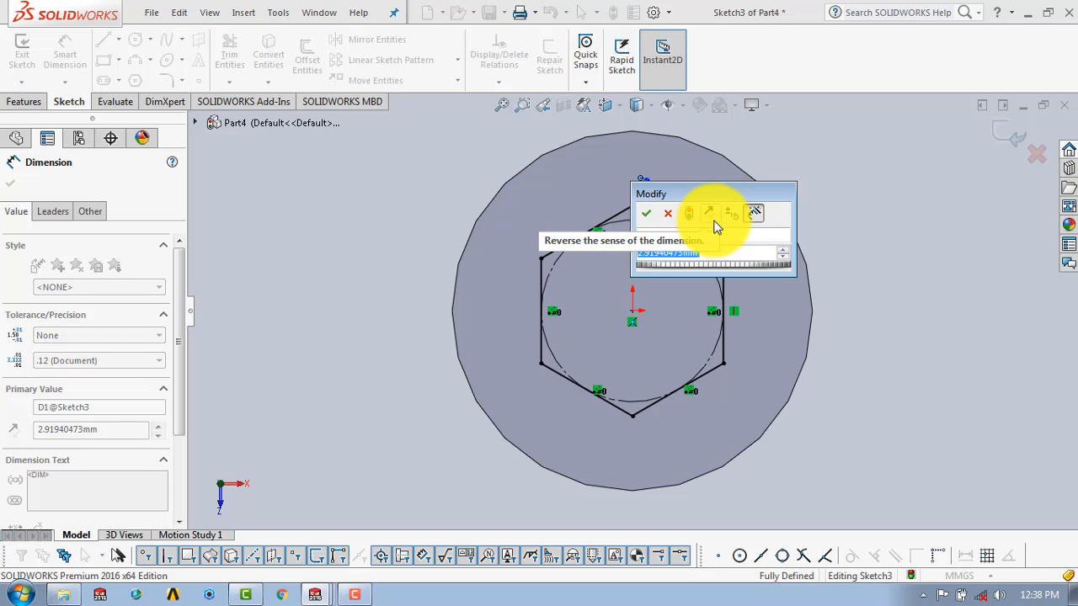
text(3.2)
key(Return)
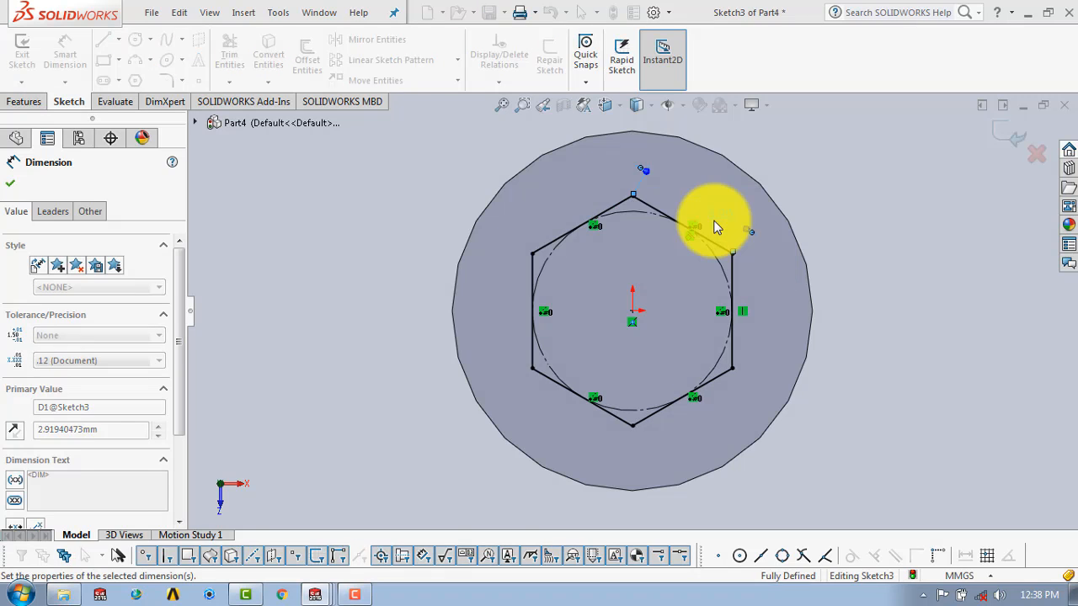
- Finish the hexagon sketch and extrude-cut it 5 mm deep into the bolt head to form the socket
click(6, 185)
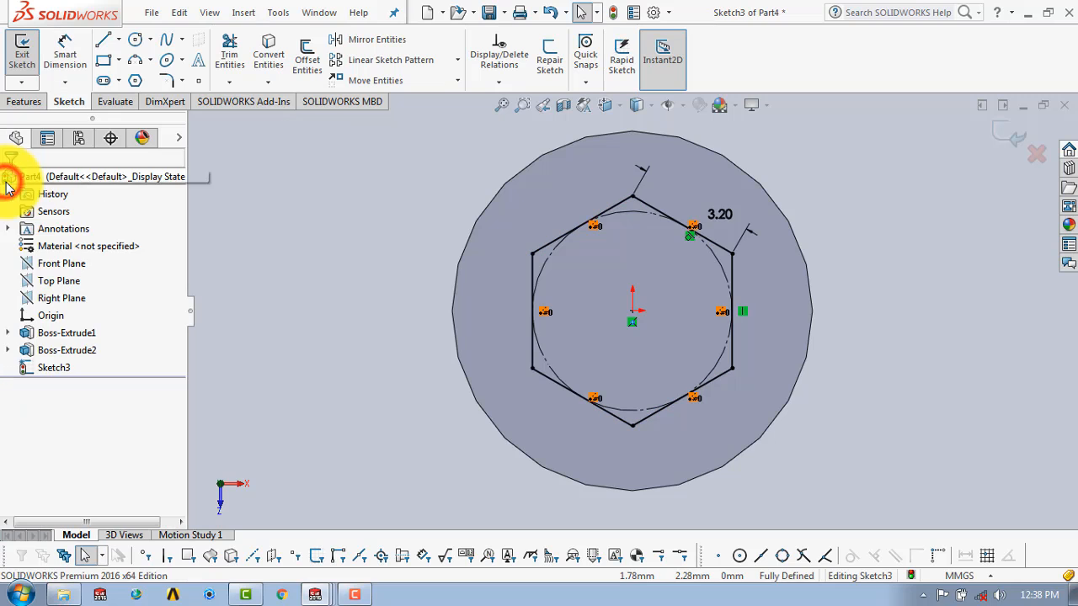
click(1012, 137)
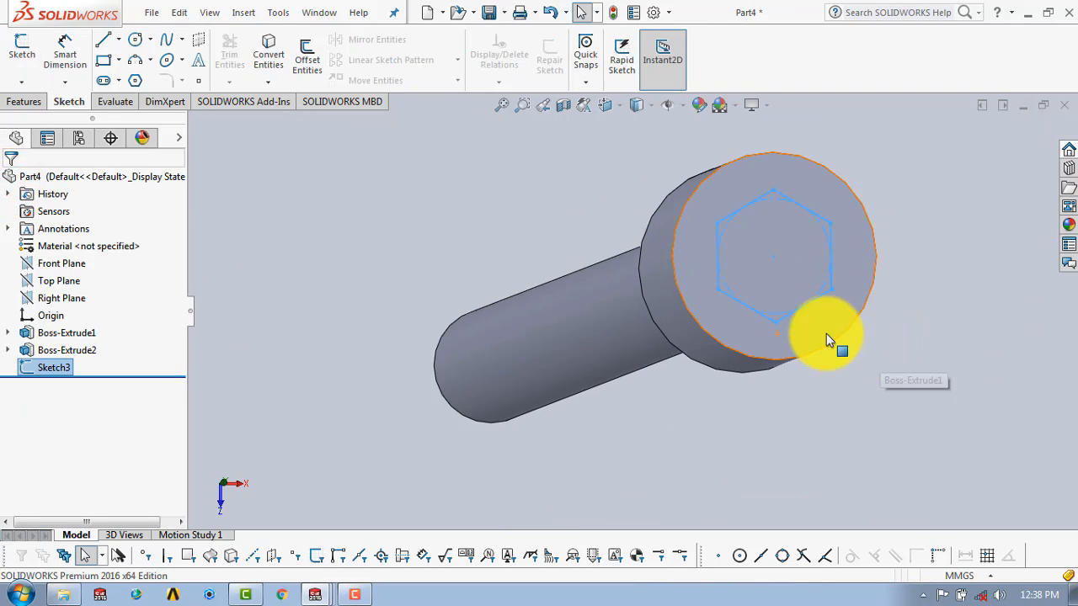
click(22, 101)
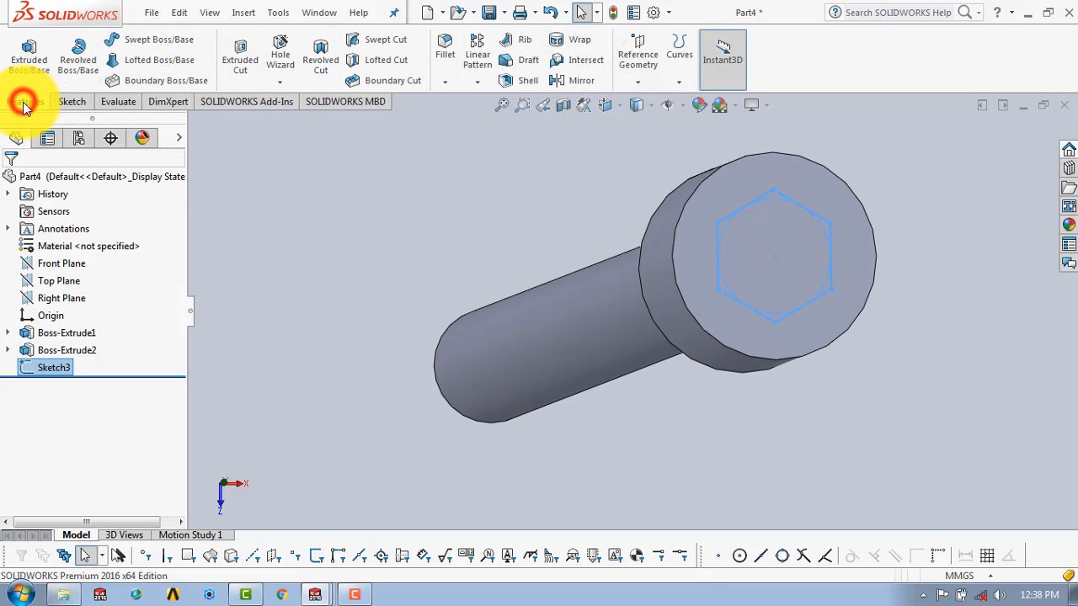
click(243, 58)
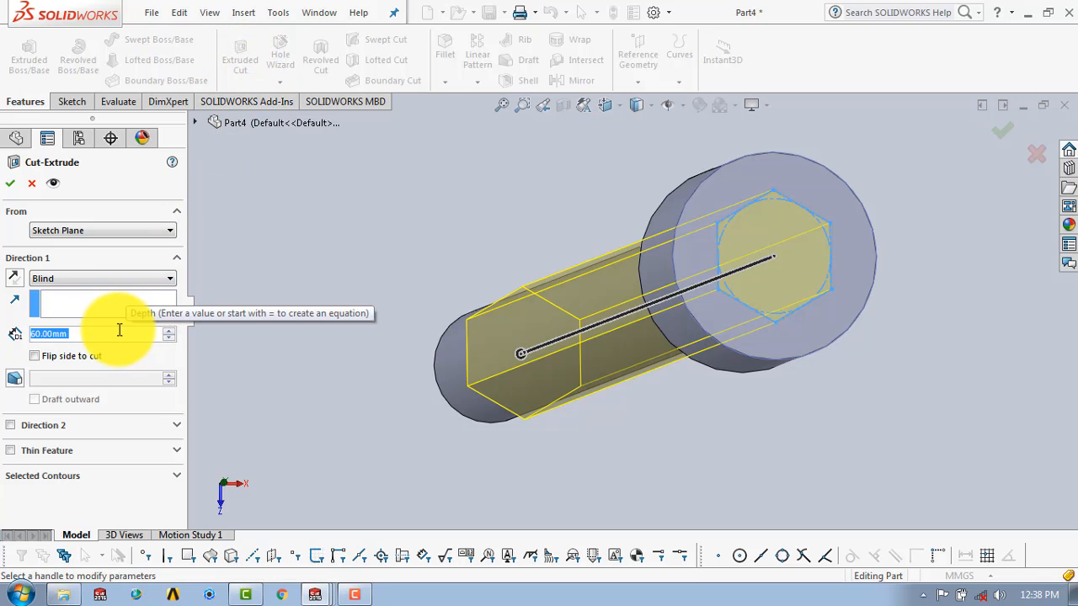
text(5)
key(Return)
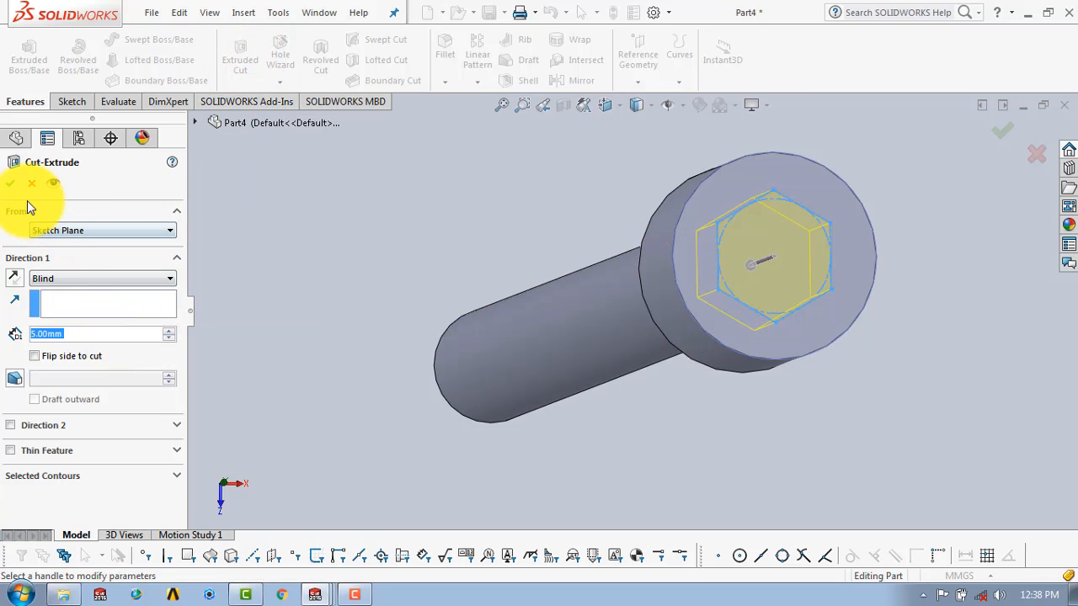
click(11, 184)
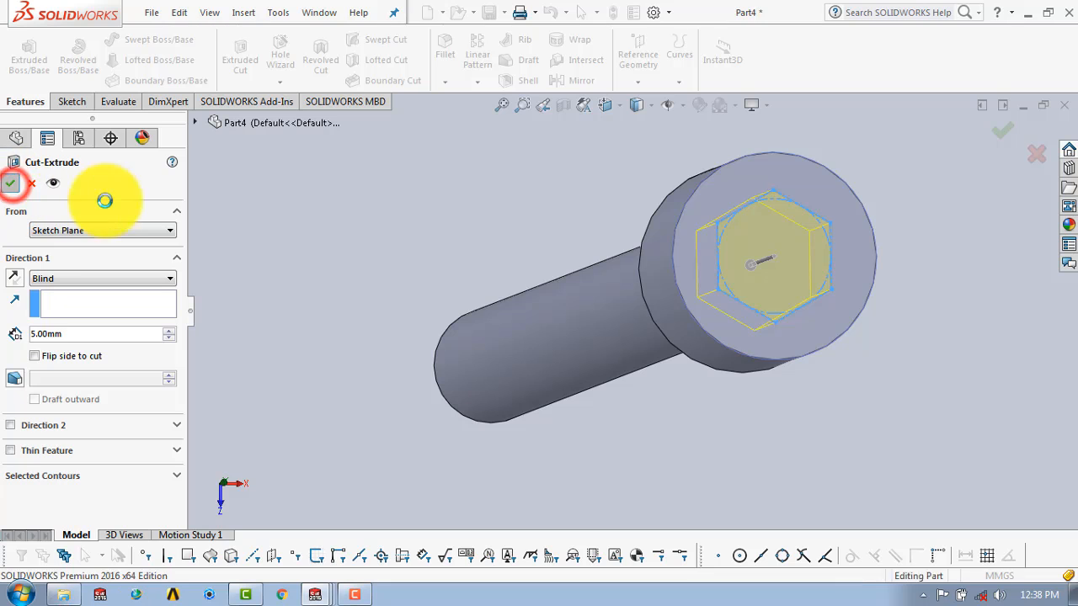
click(926, 258)
- Fillet the circular outer edge of the head's socket face with a 1 mm radius
middle_drag(926, 258, 893, 252)
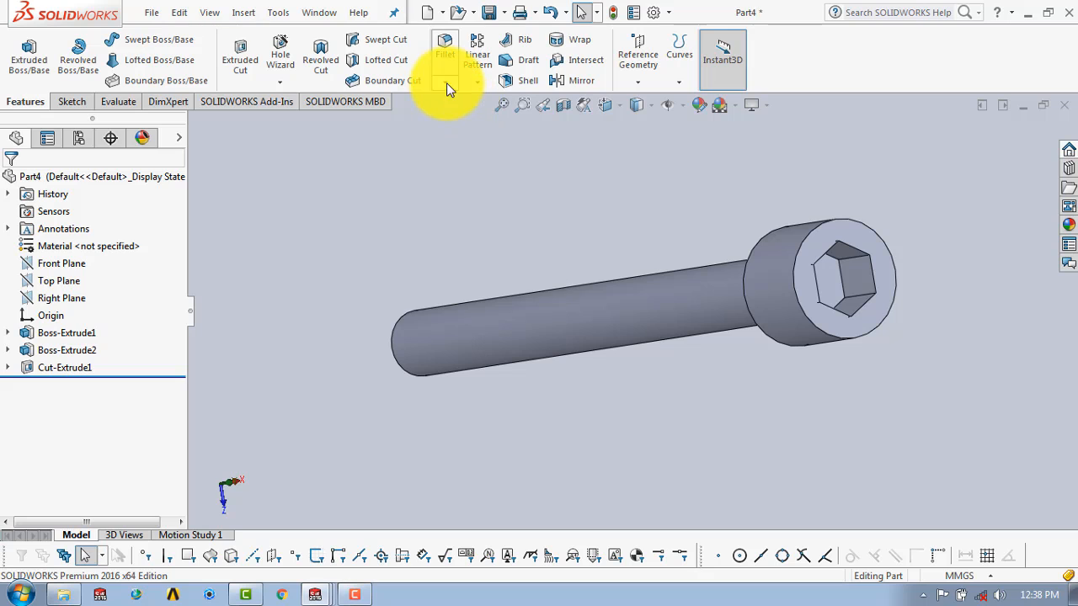
click(463, 100)
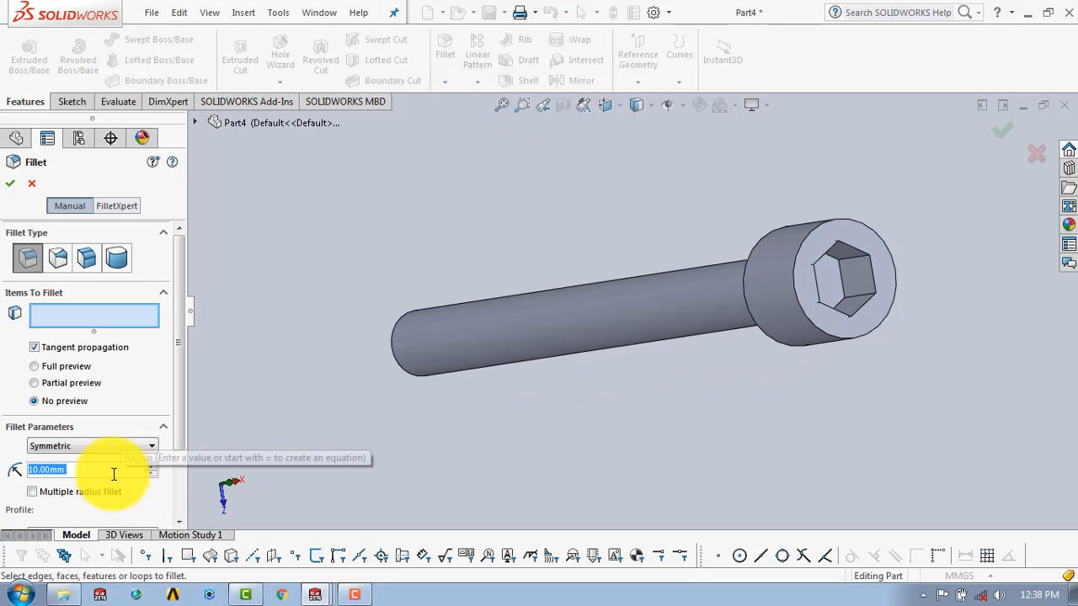
text(1)
key(Return)
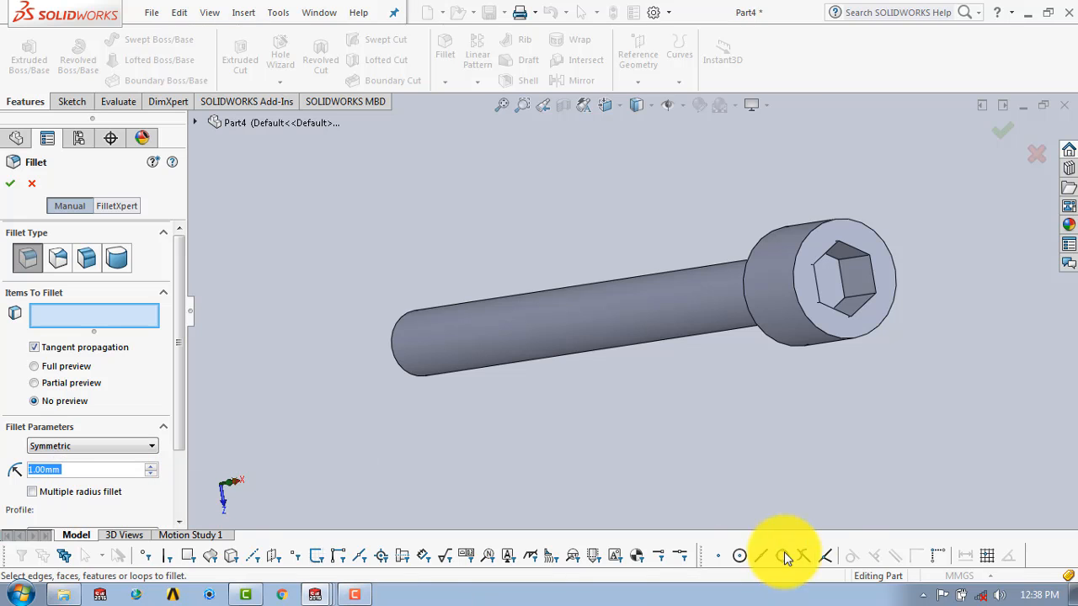
click(819, 329)
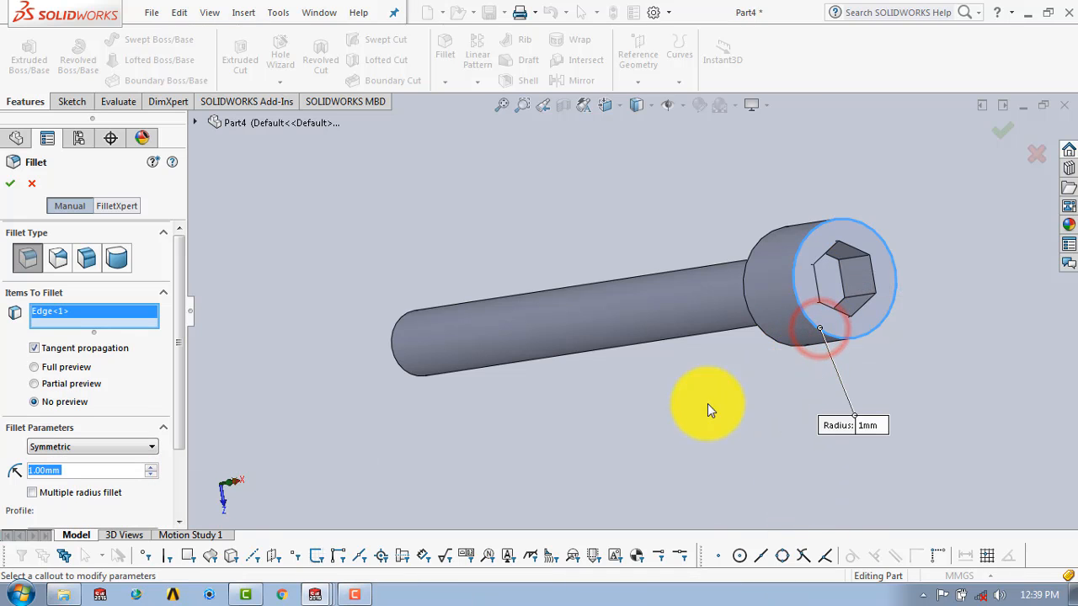
click(12, 184)
click(661, 427)
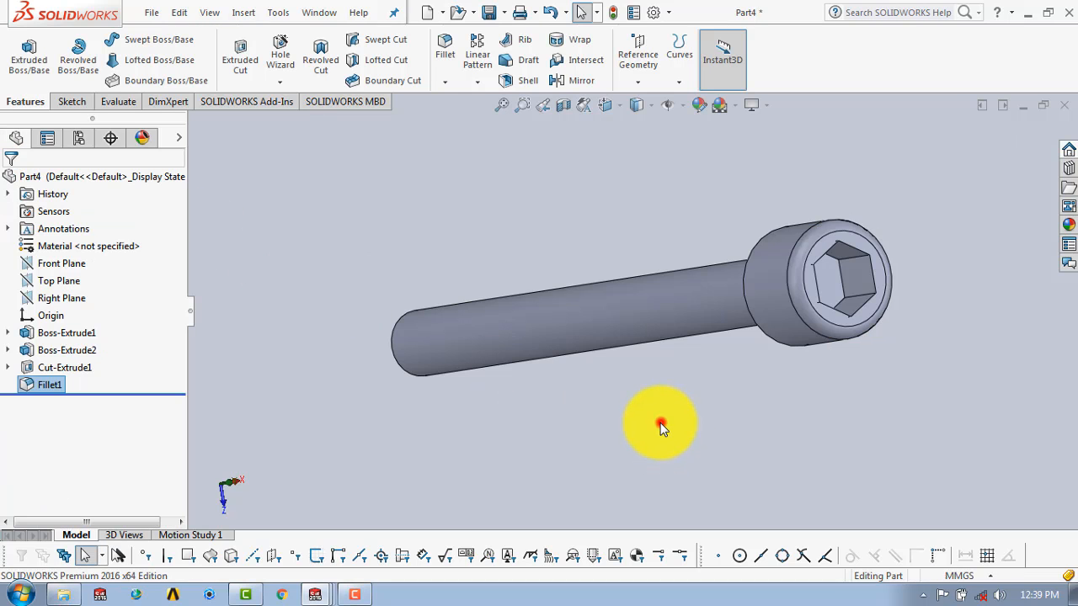
- Chamfer the edge at the shank's free end by 1 mm at 45 degrees
middle_drag(661, 428, 431, 360)
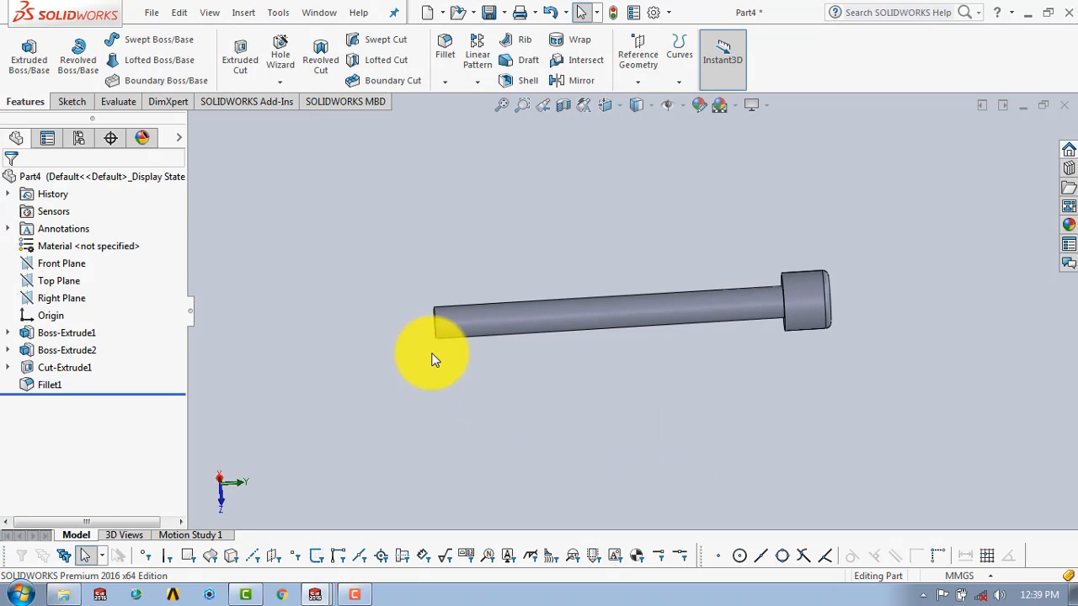
click(447, 84)
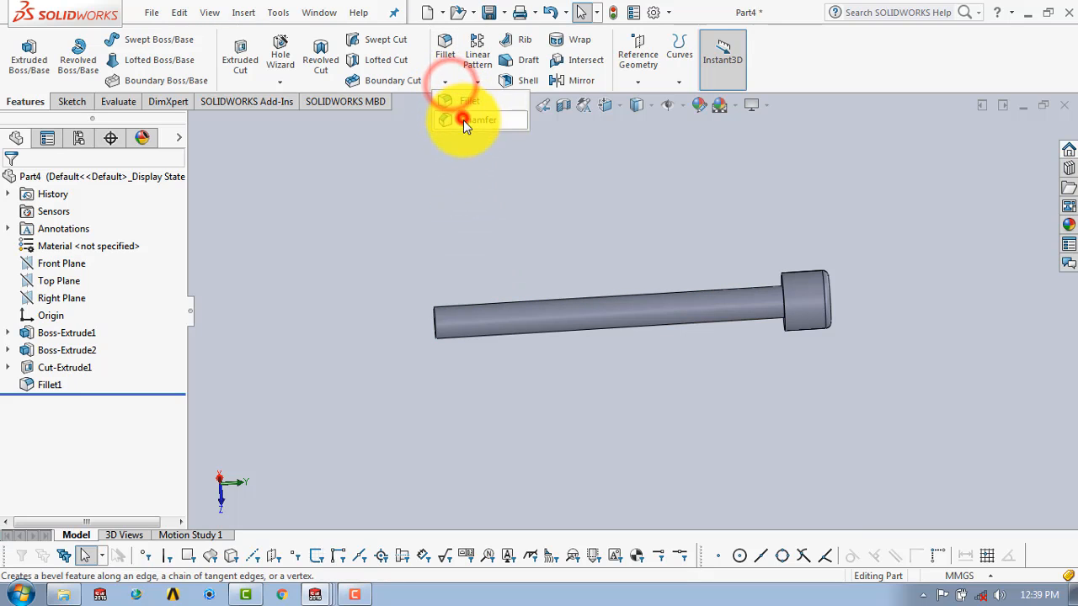
click(463, 120)
scroll(441, 301, down, 3)
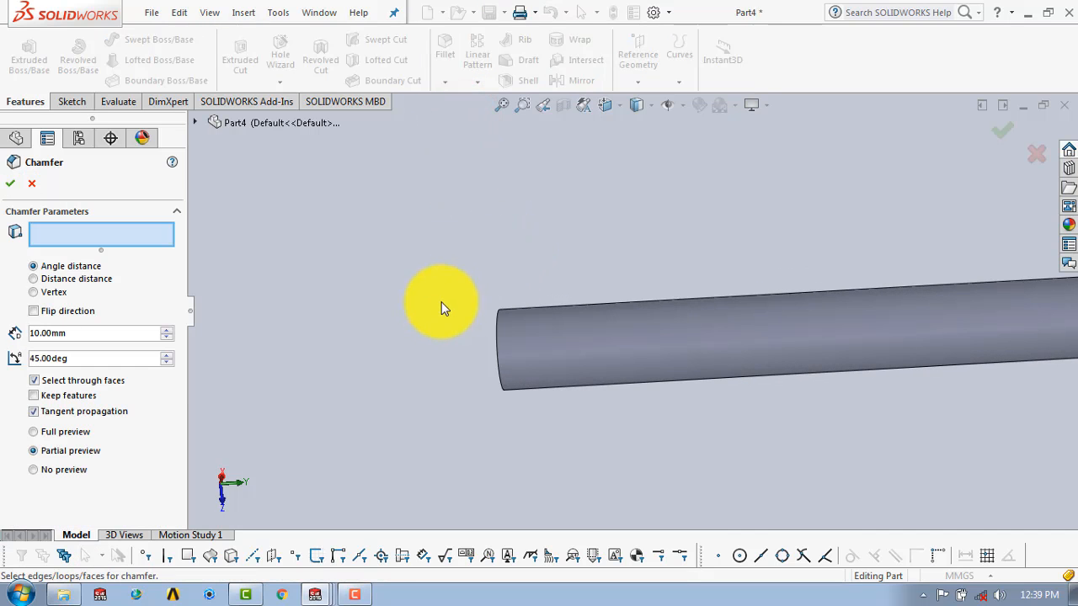
click(497, 327)
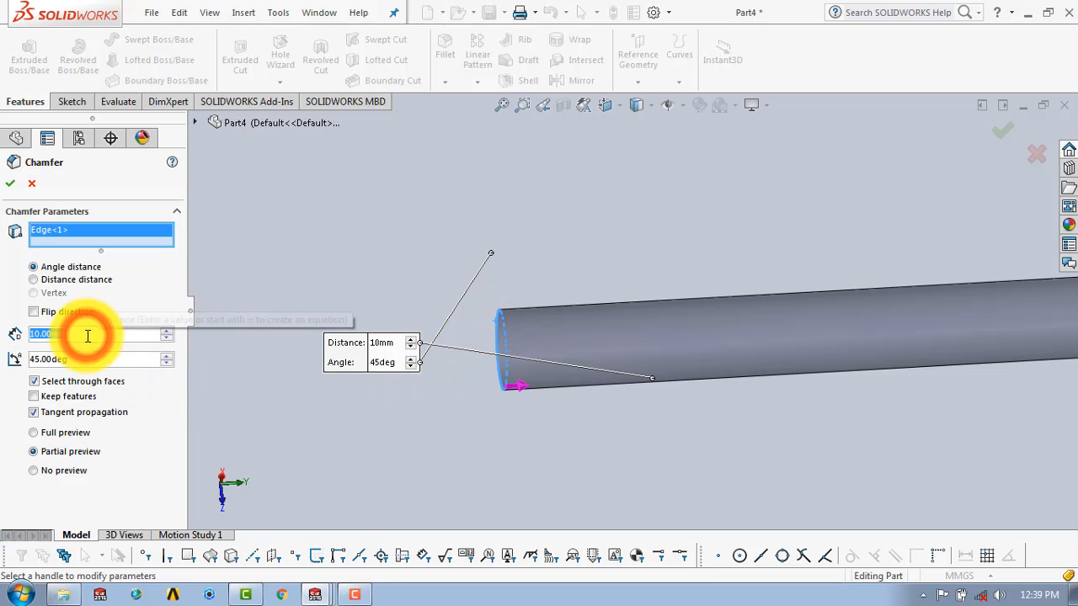
text(1)
key(Return)
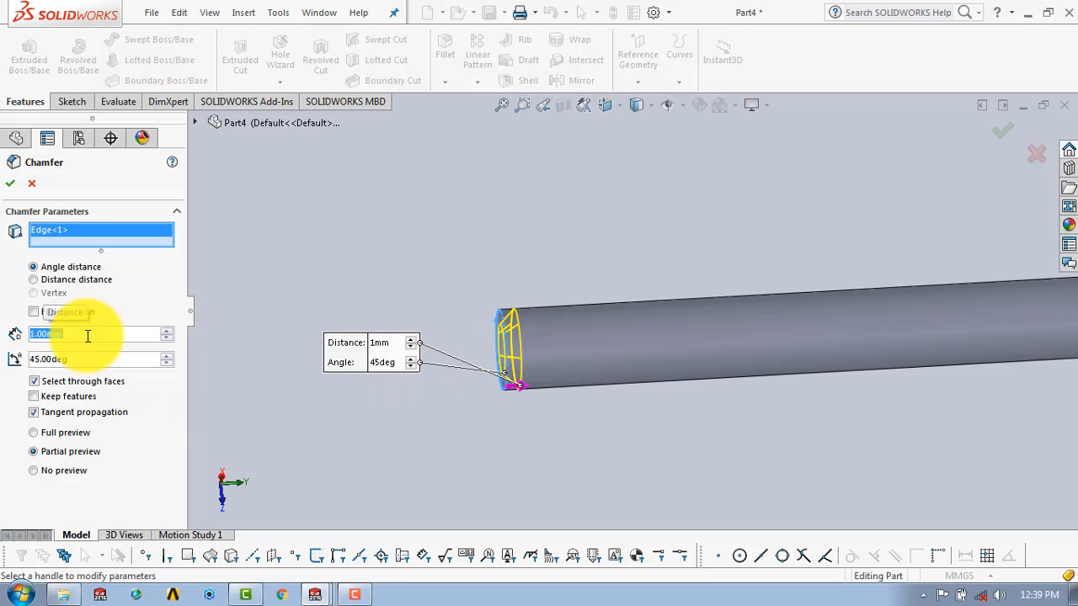
click(12, 184)
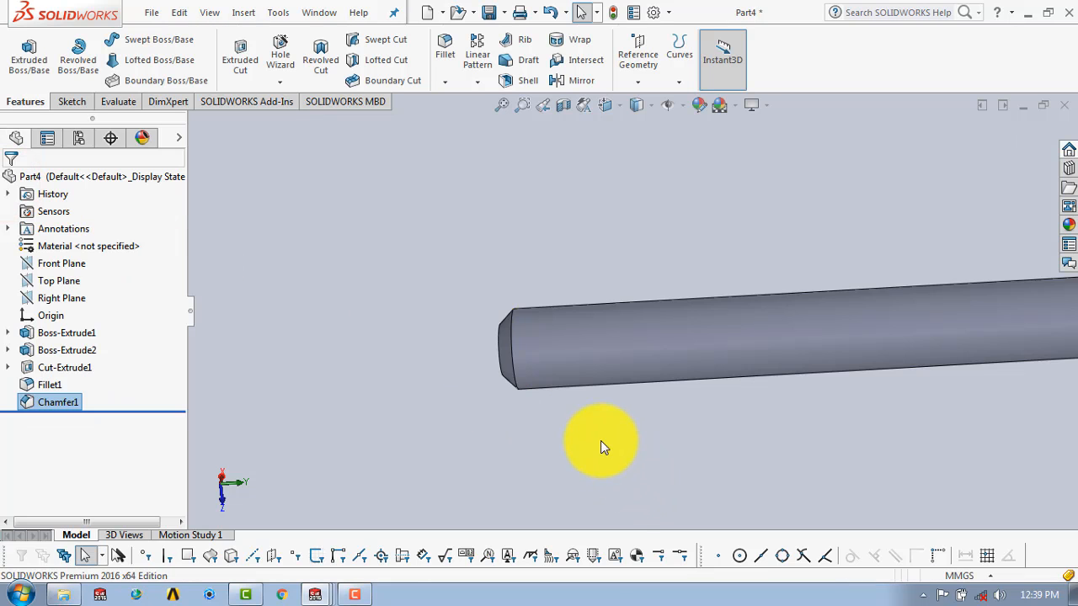
- Save the part under the name bolt in the connecting rod assembly folder
scroll(601, 438, up, 4)
middle_drag(876, 404, 869, 359)
scroll(873, 321, down, 3)
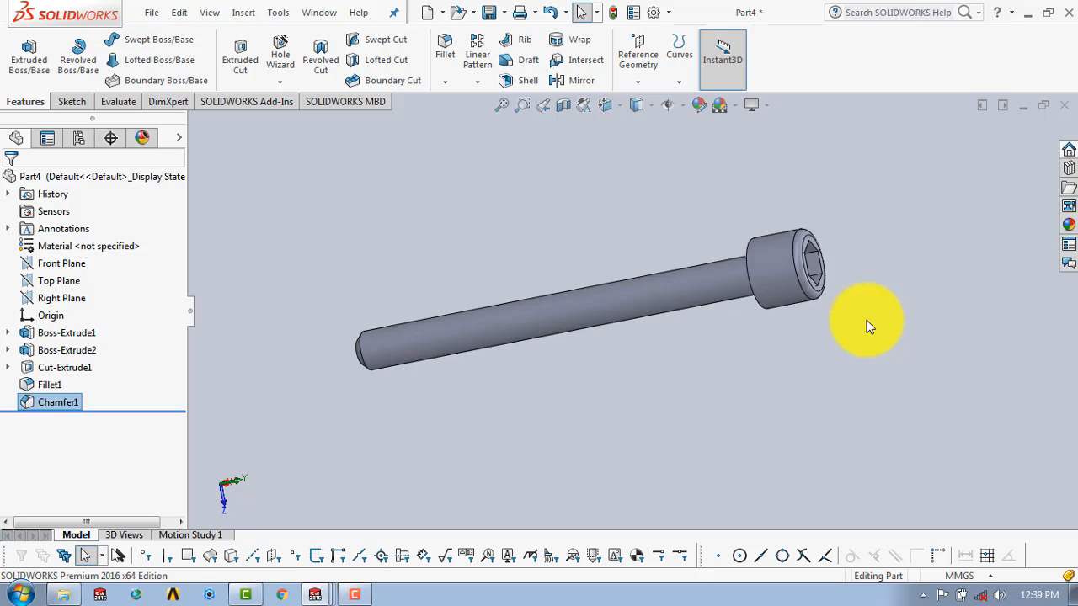
scroll(870, 322, up, 1)
click(148, 14)
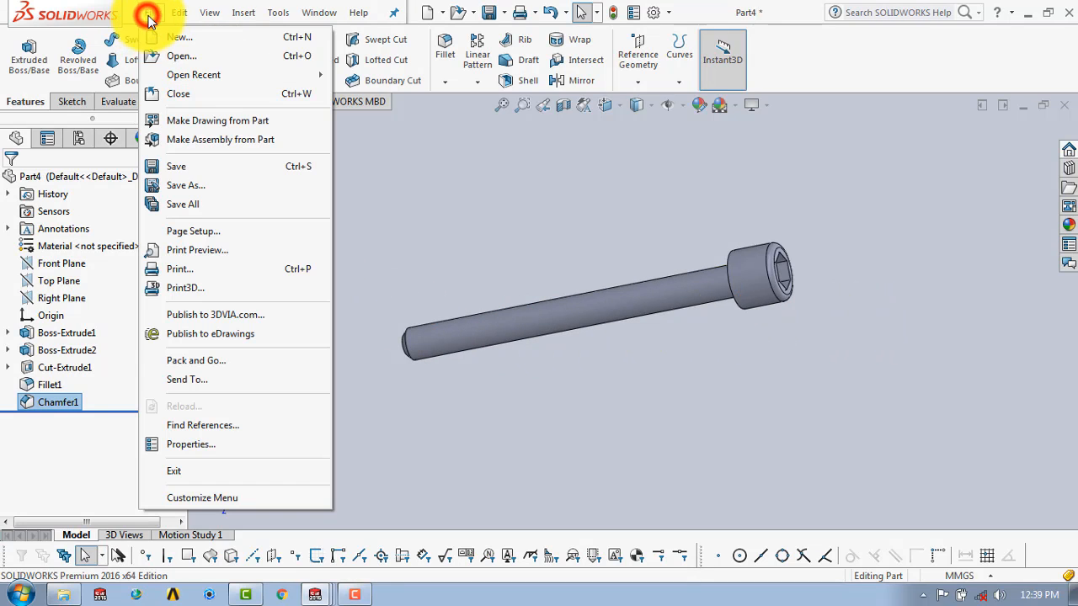
click(204, 186)
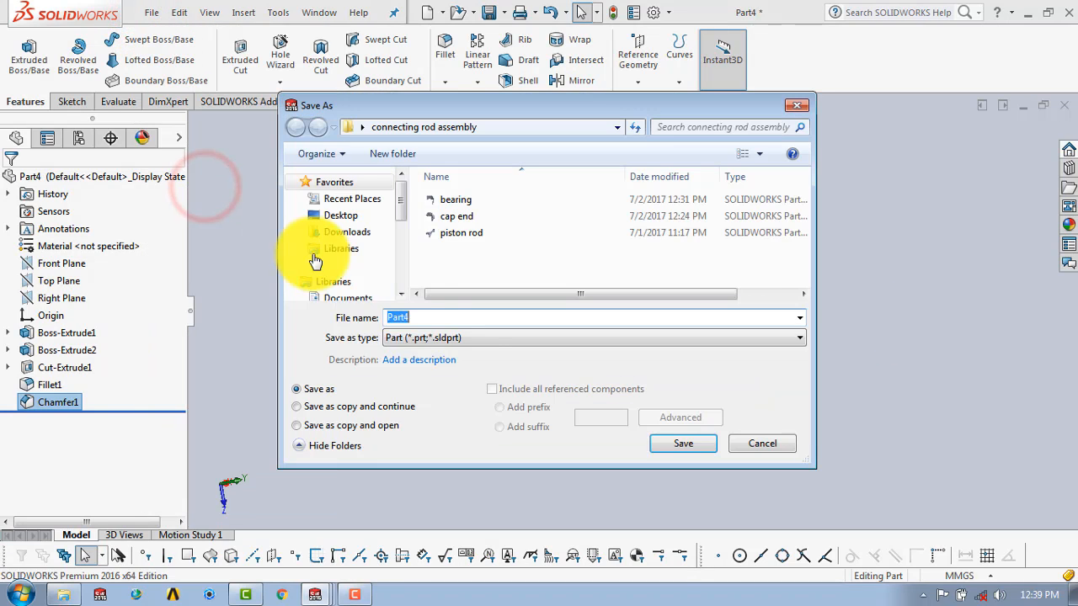
text(bolt)
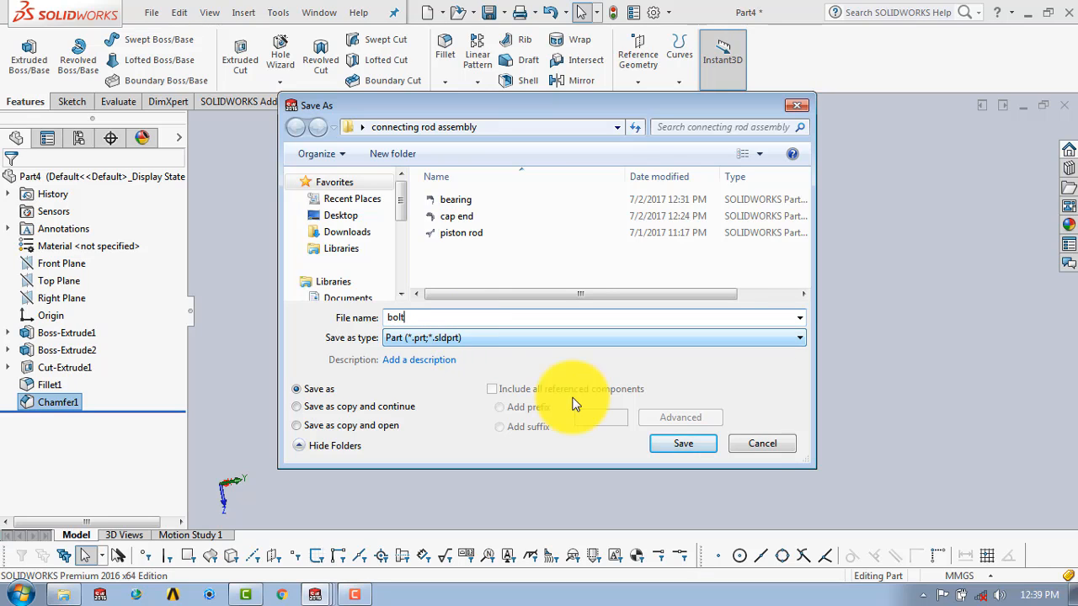
click(712, 442)
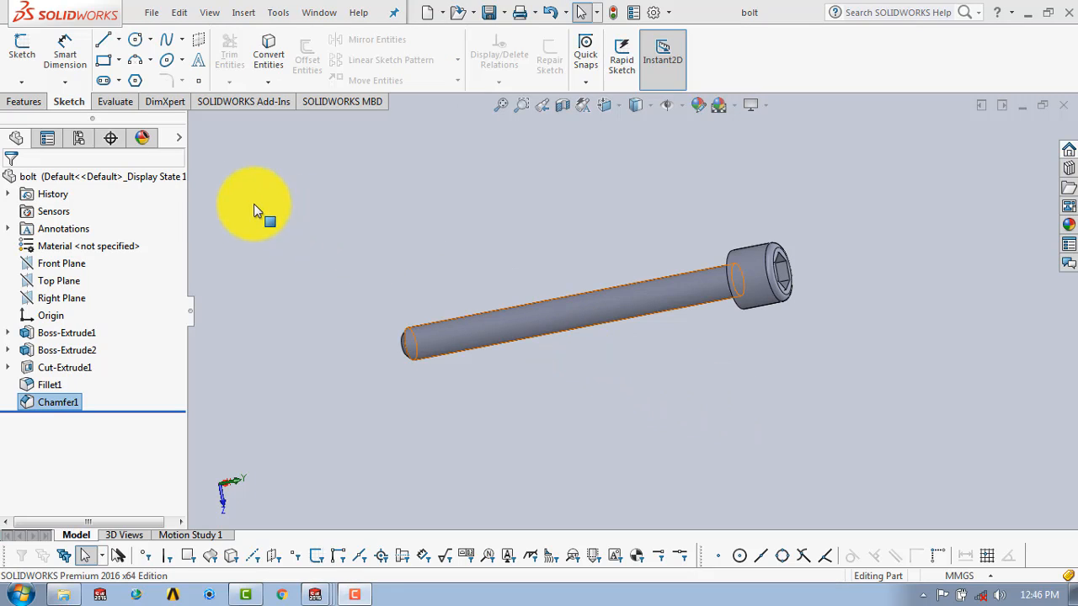
- Create a new part document and start a sketch on the Top Plane
click(151, 15)
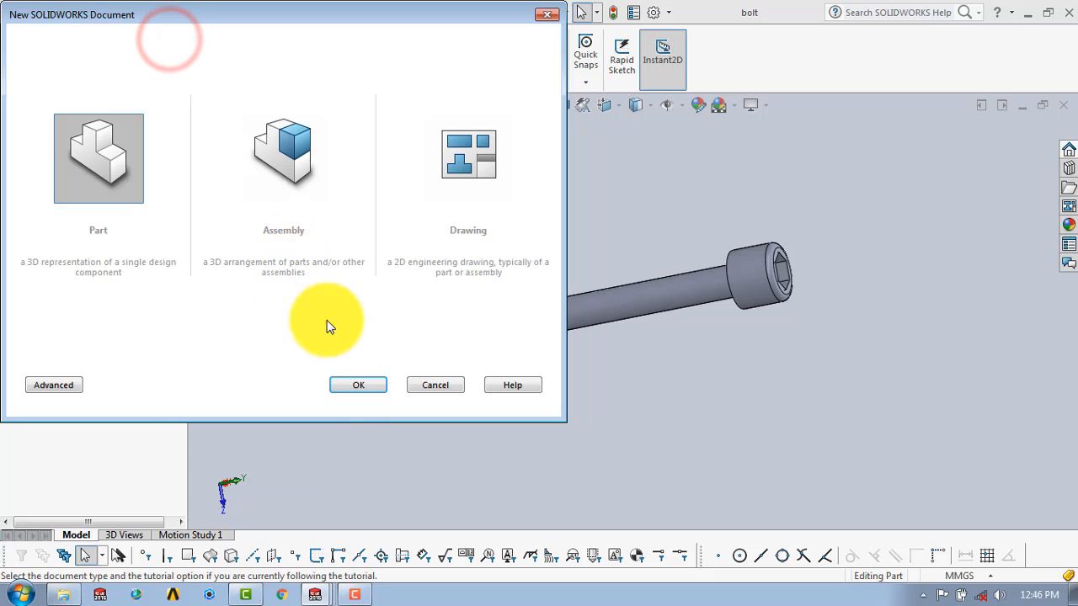
click(344, 378)
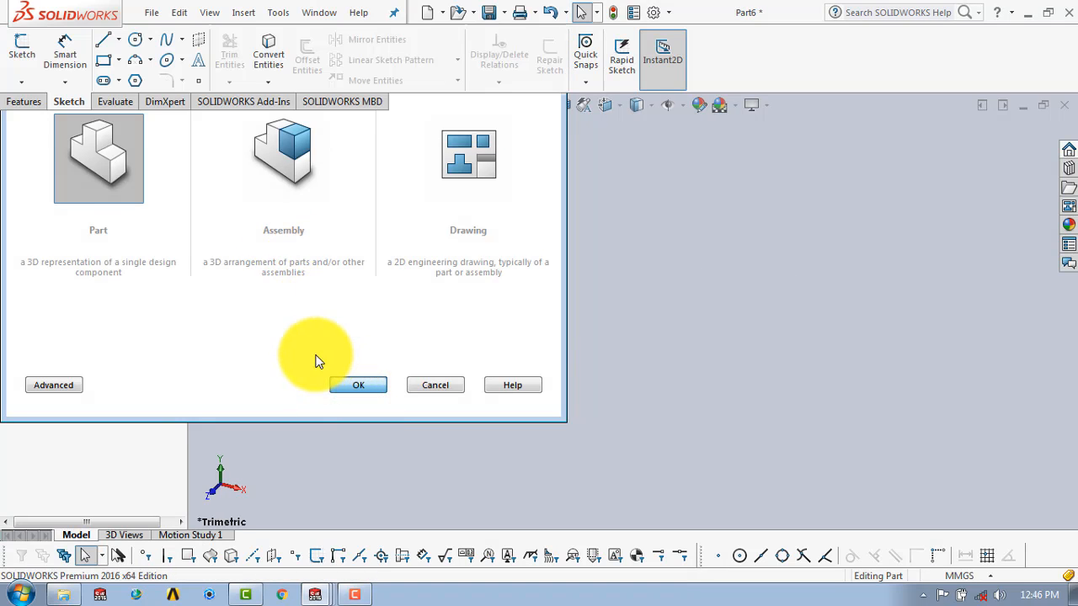
click(19, 47)
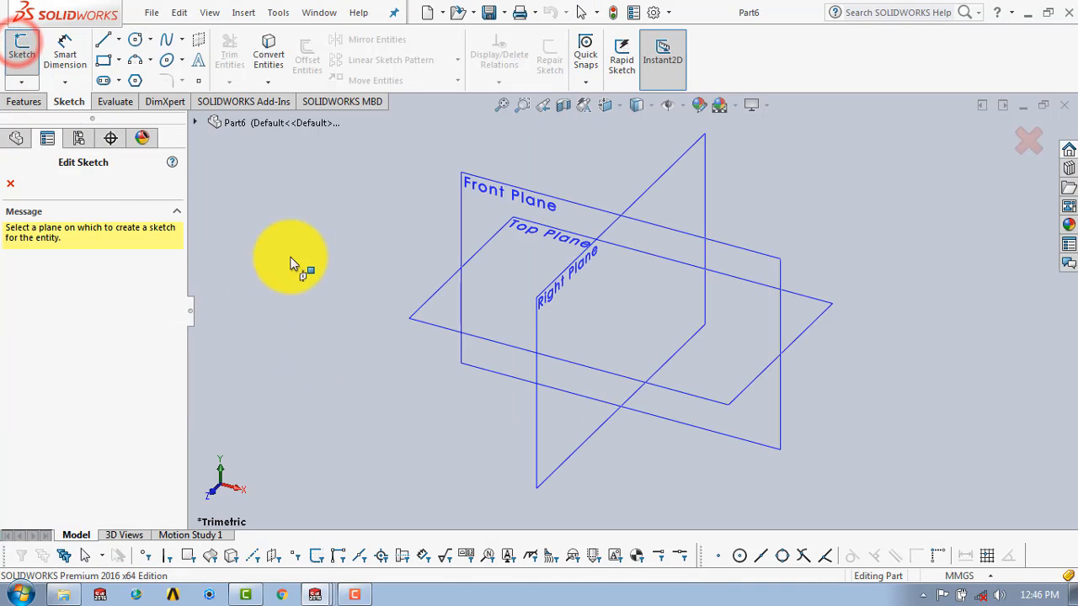
click(409, 317)
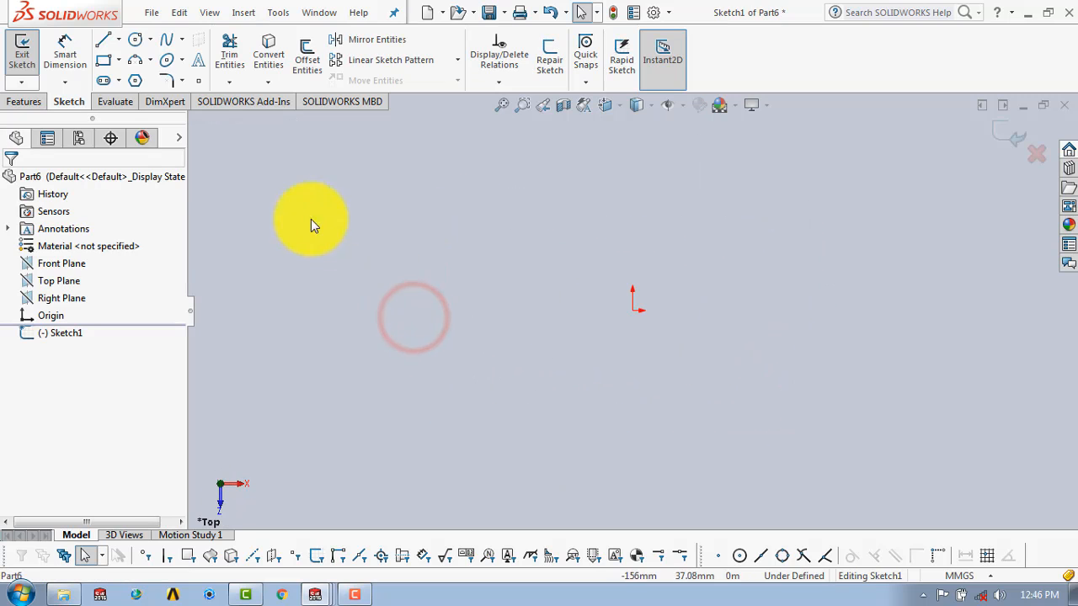
- Draw a circle centred on the origin and dimension its diameter to 5.5 mm
click(137, 40)
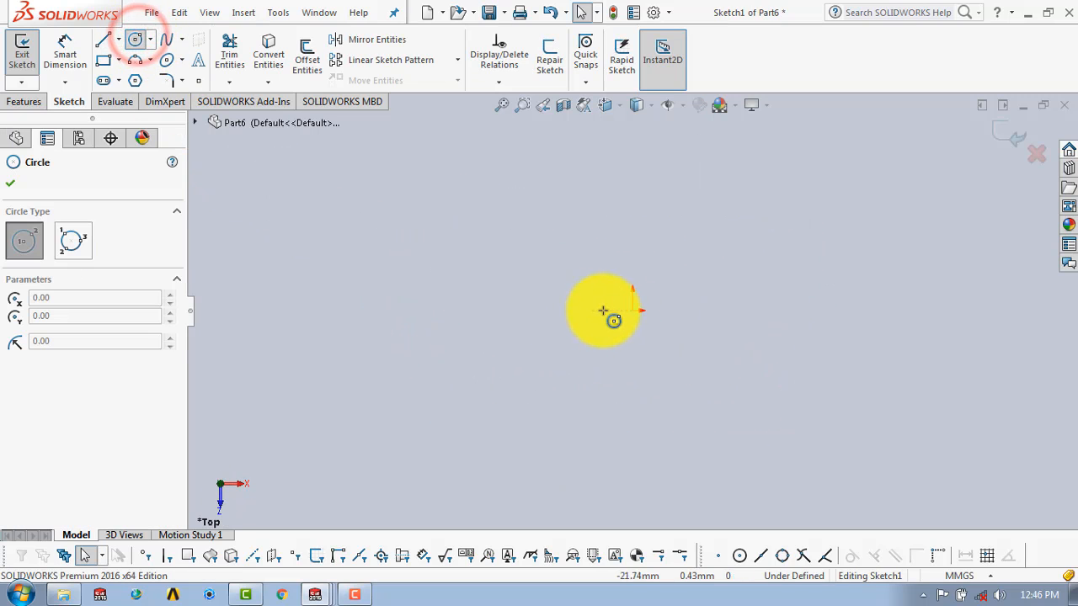
click(632, 310)
click(664, 270)
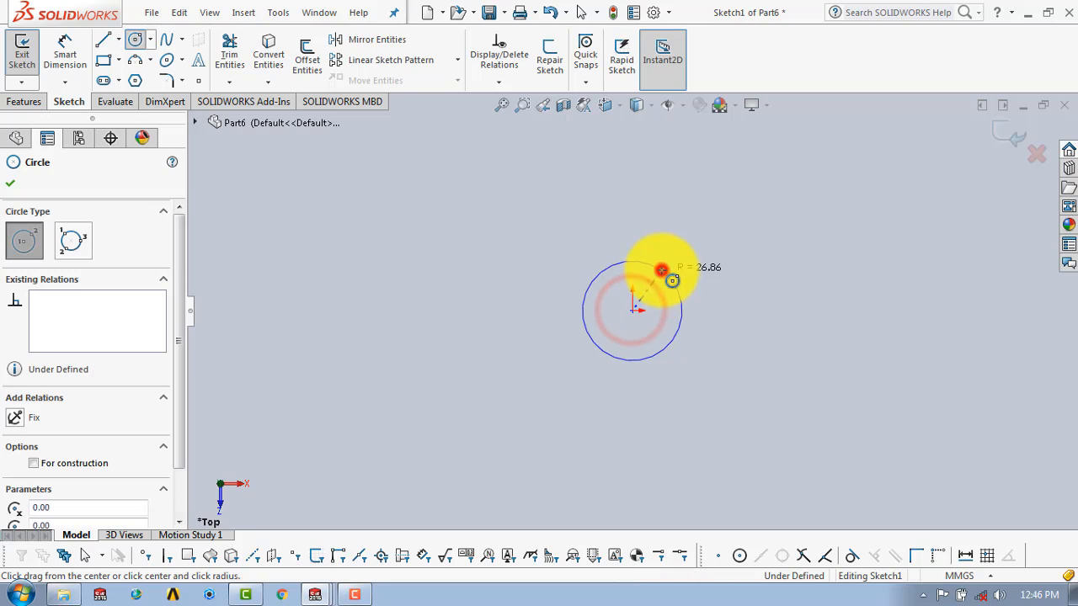
key(Escape)
click(65, 50)
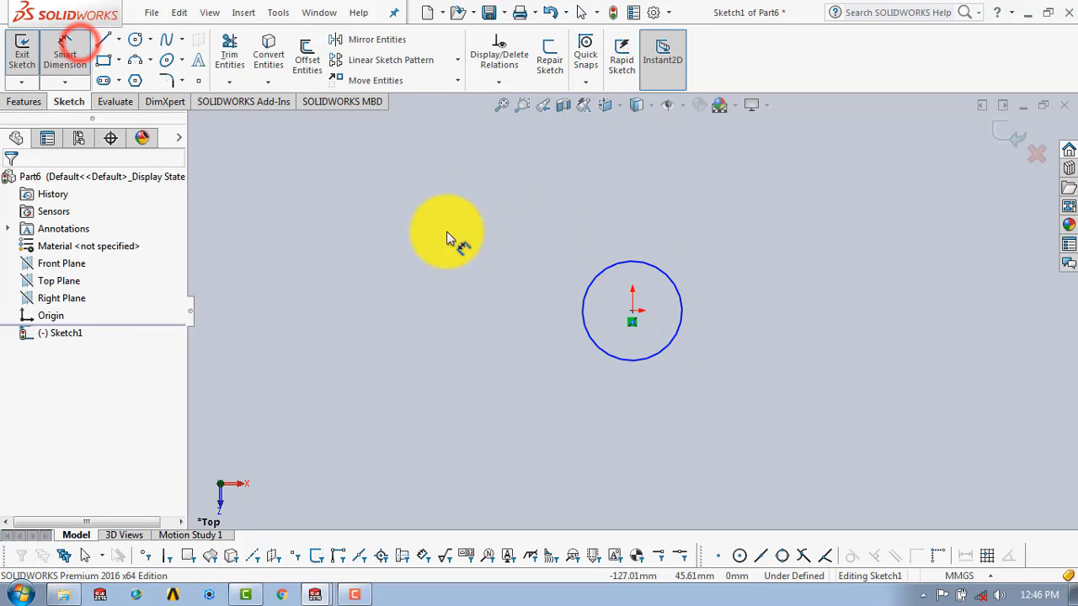
click(679, 297)
click(735, 302)
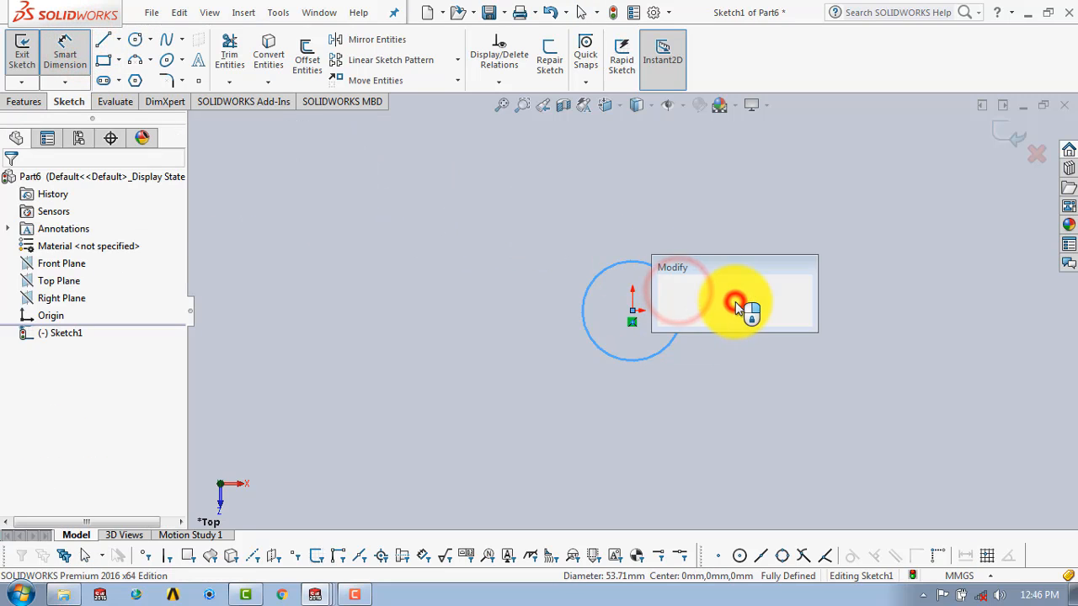
text(5.5)
key(Return)
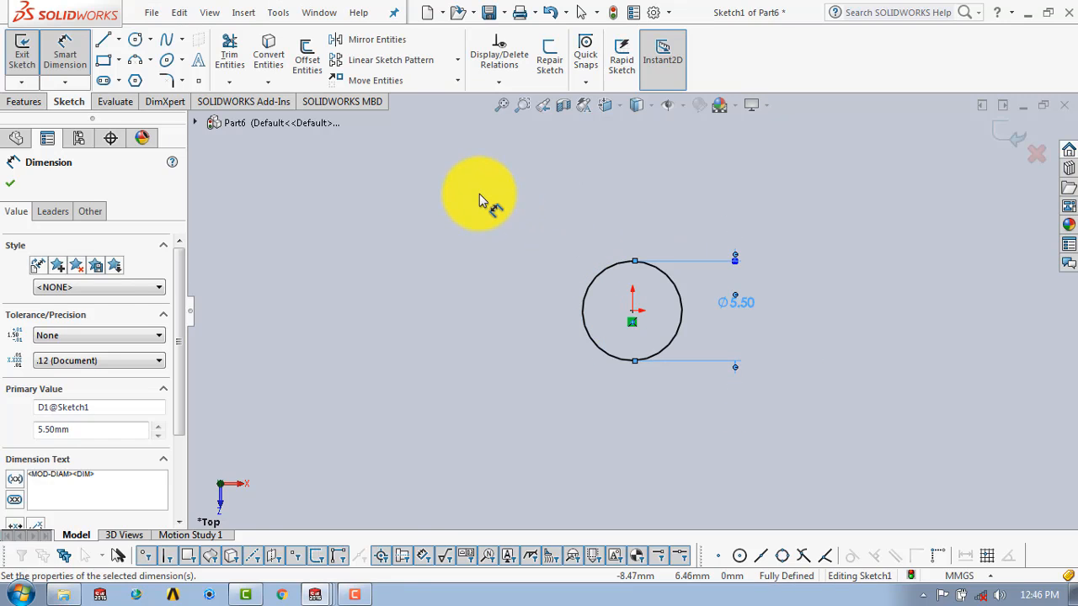
click(479, 194)
click(68, 42)
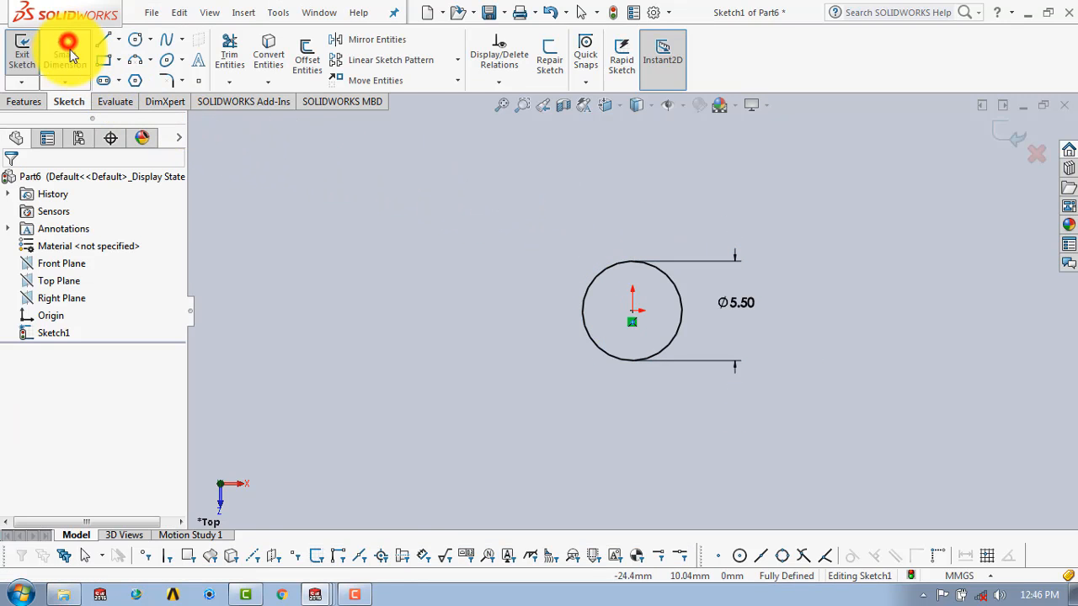
- Draw a six-sided inscribed-circle polygon around the circle, about 9.6 mm across flats, centred on the origin
click(135, 81)
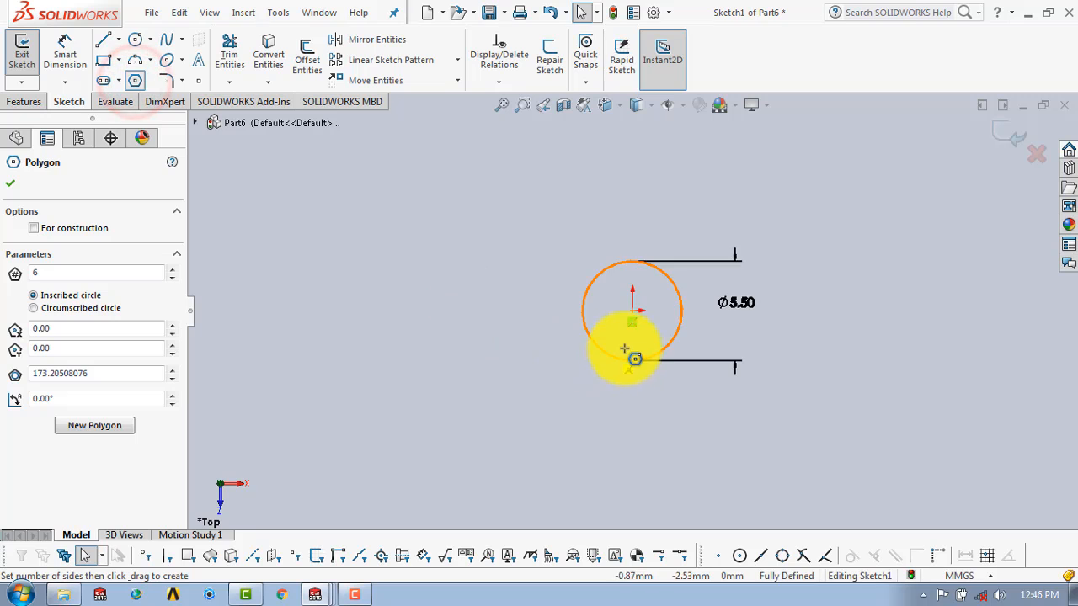
click(632, 309)
drag(643, 299, 715, 253)
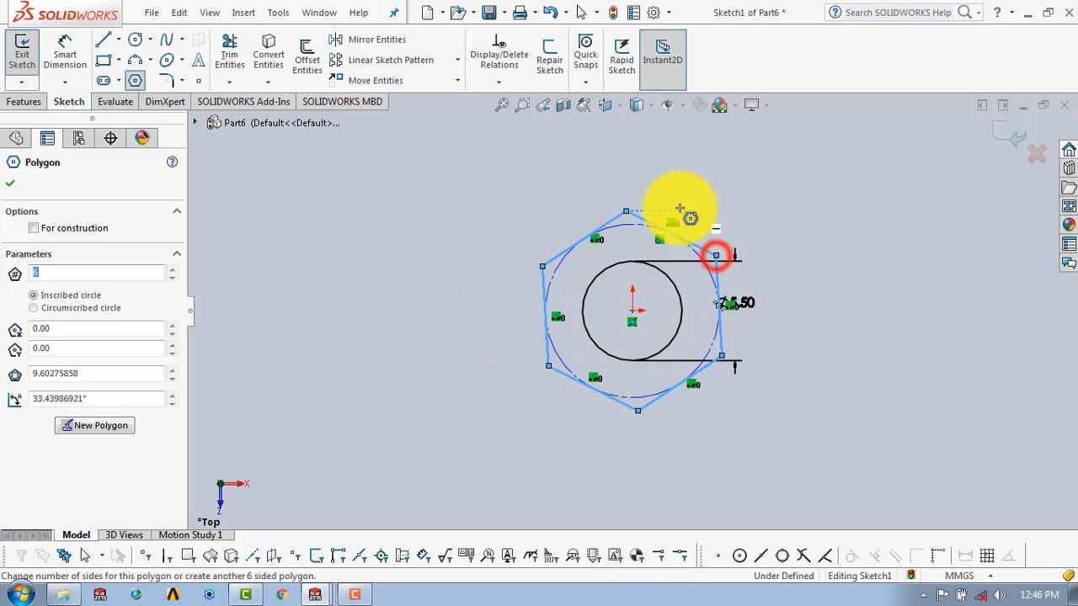
key(Escape)
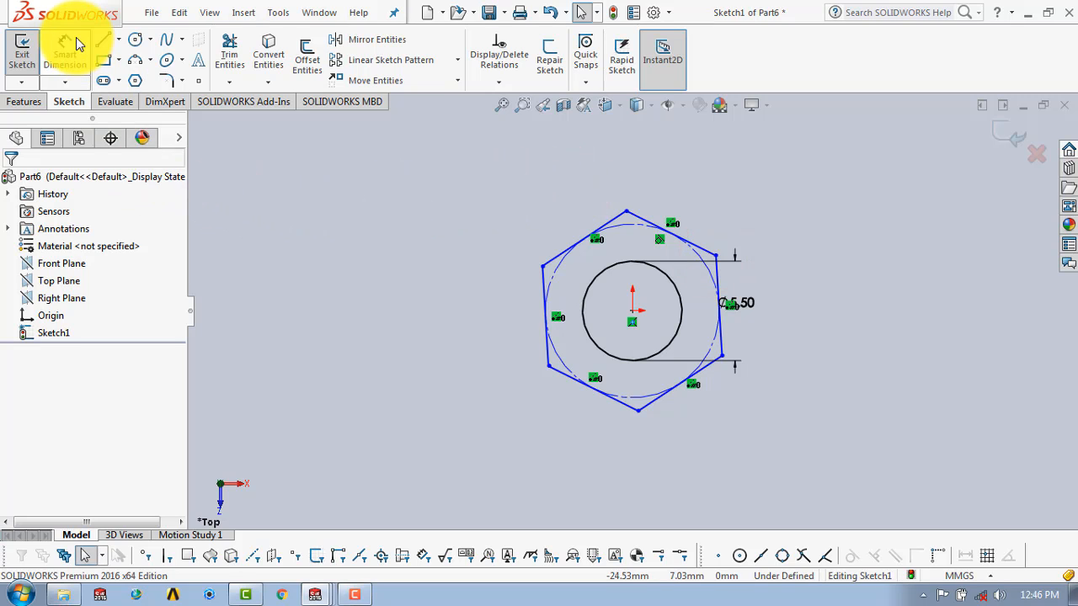
- Dimension the vertical distance between the ends of the hexagon's near-vertical side beside the hole dimension to 5.5 mm
click(65, 52)
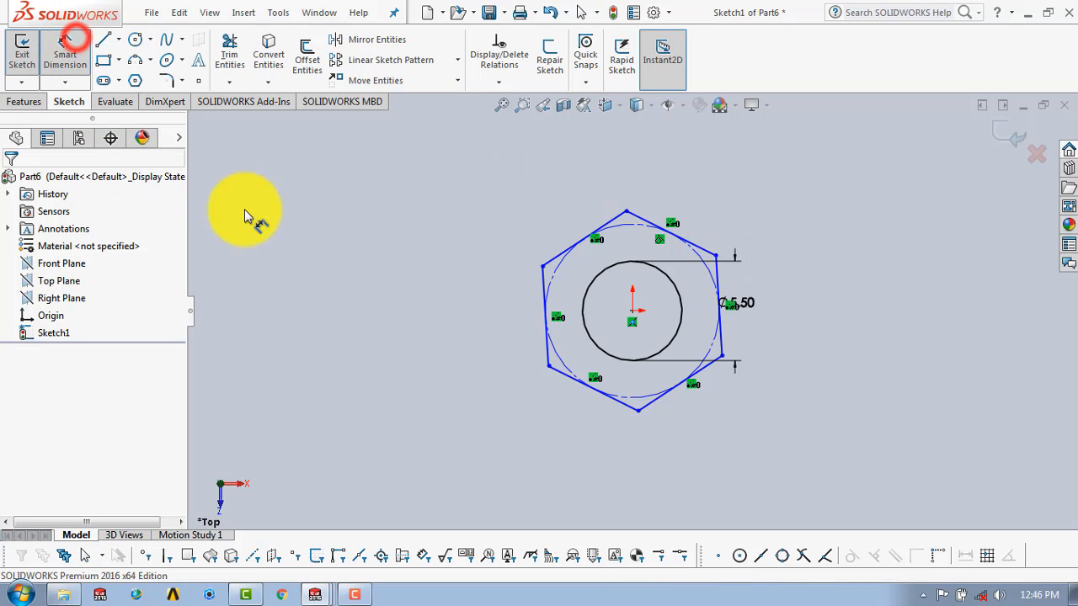
click(720, 281)
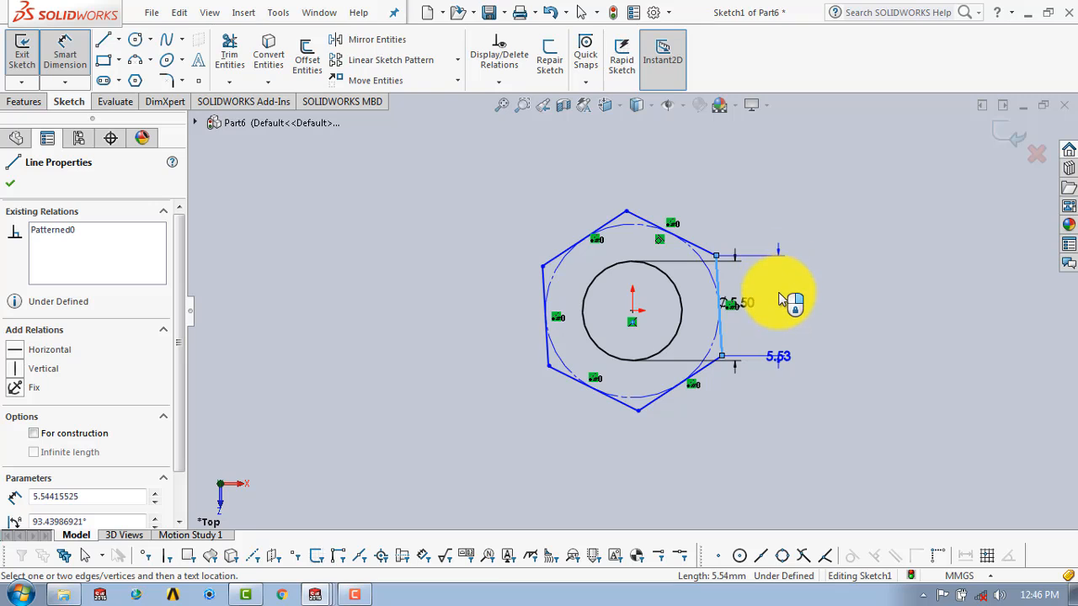
click(779, 299)
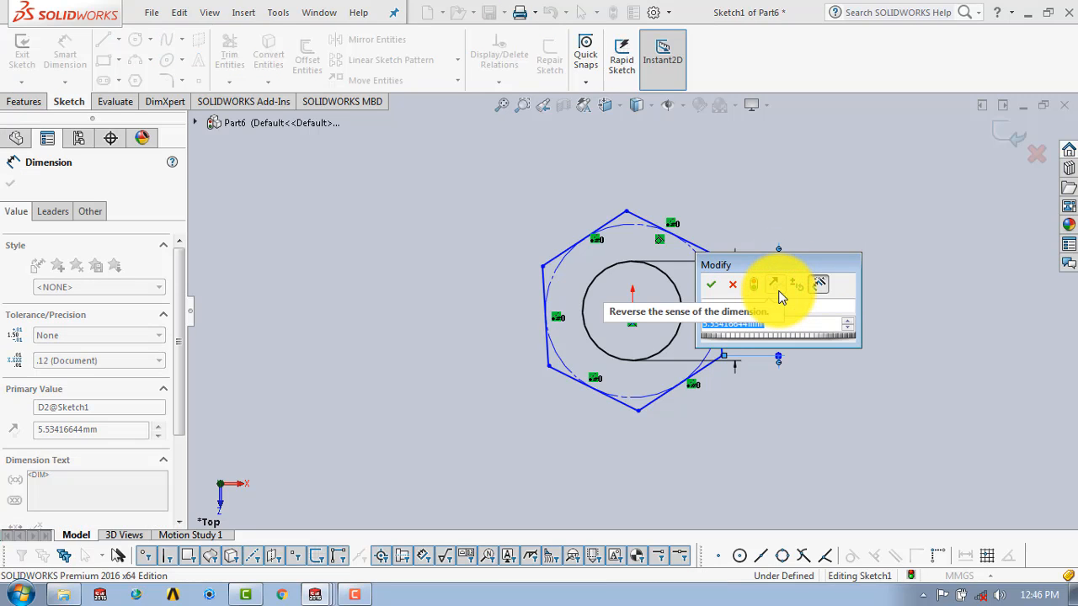
text(5.5)
key(Return)
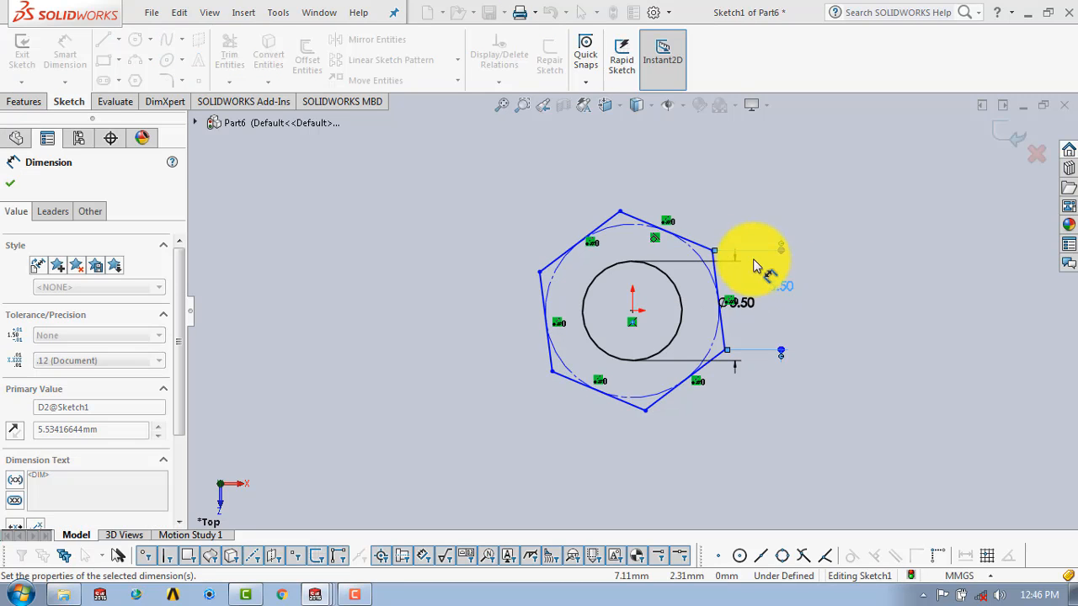
click(720, 185)
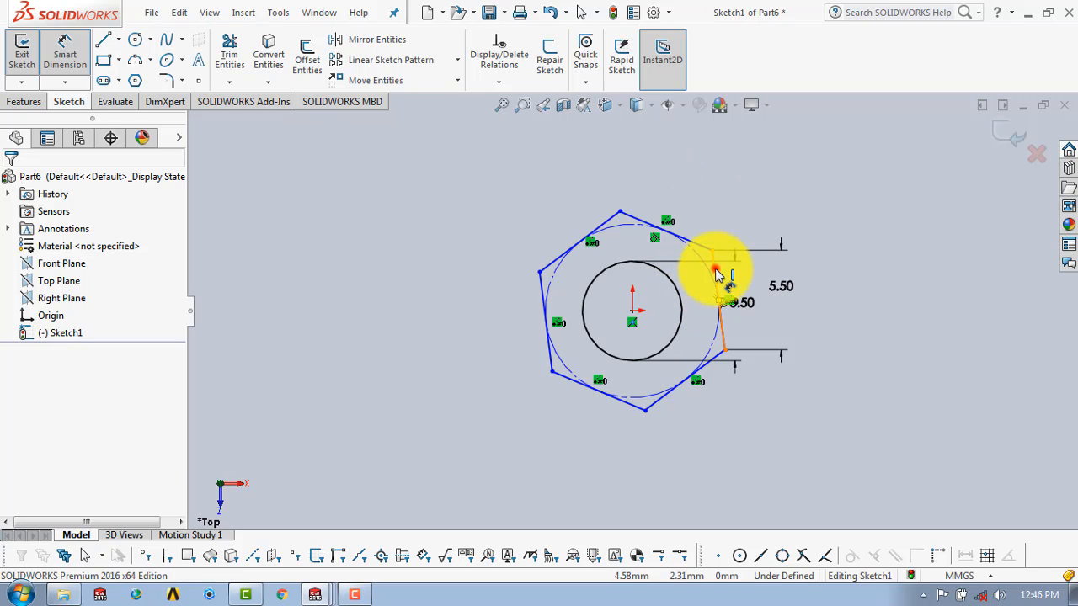
click(716, 274)
key(Escape)
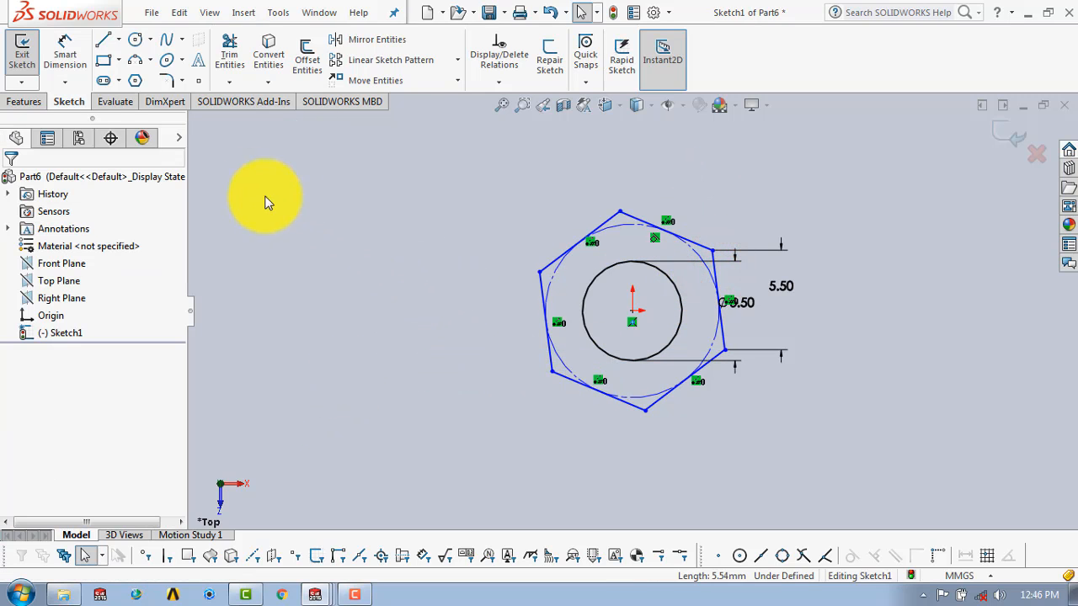
- Add a Vertical relation to the hexagon's dimensioned side and exit the sketch
click(717, 275)
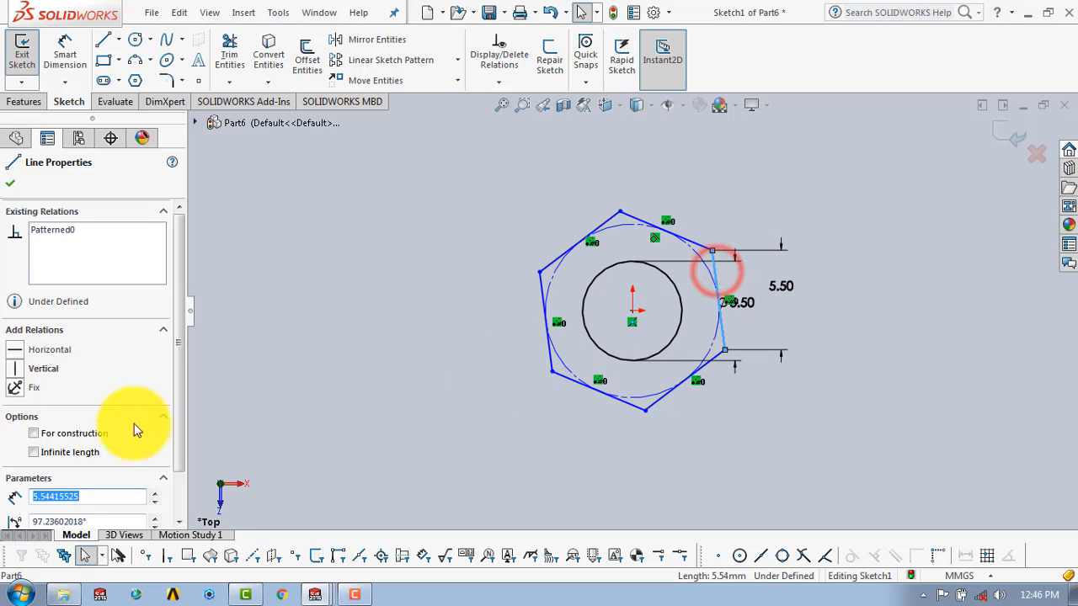
click(10, 368)
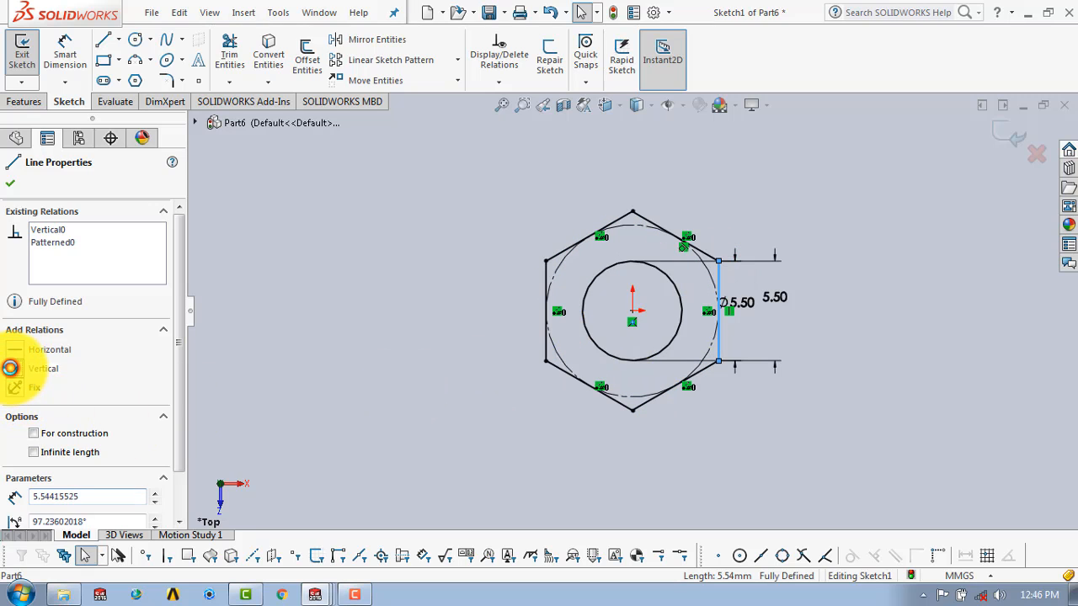
click(10, 183)
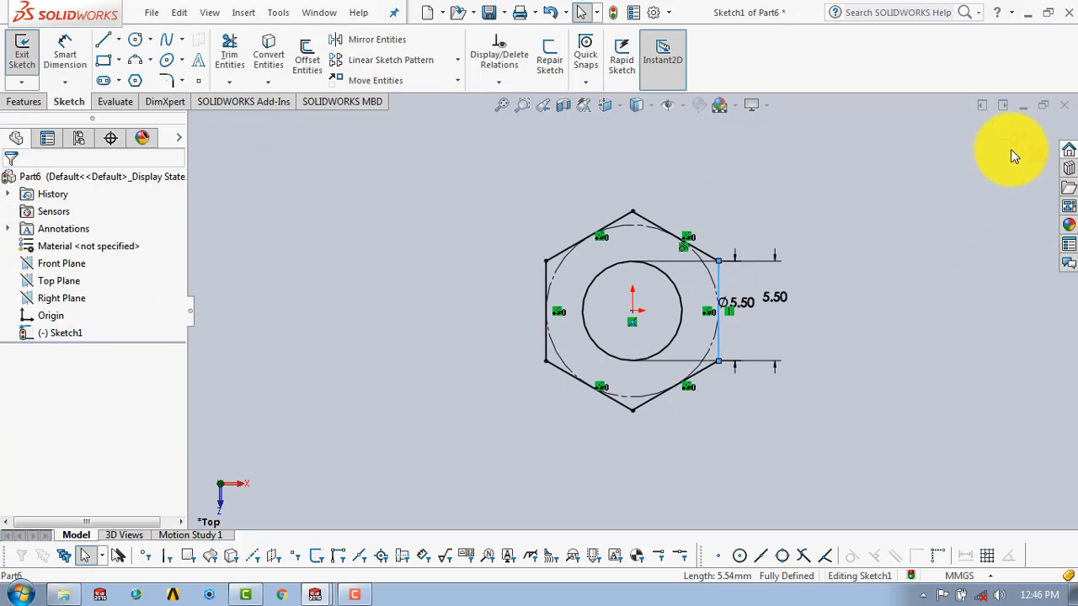
click(1011, 135)
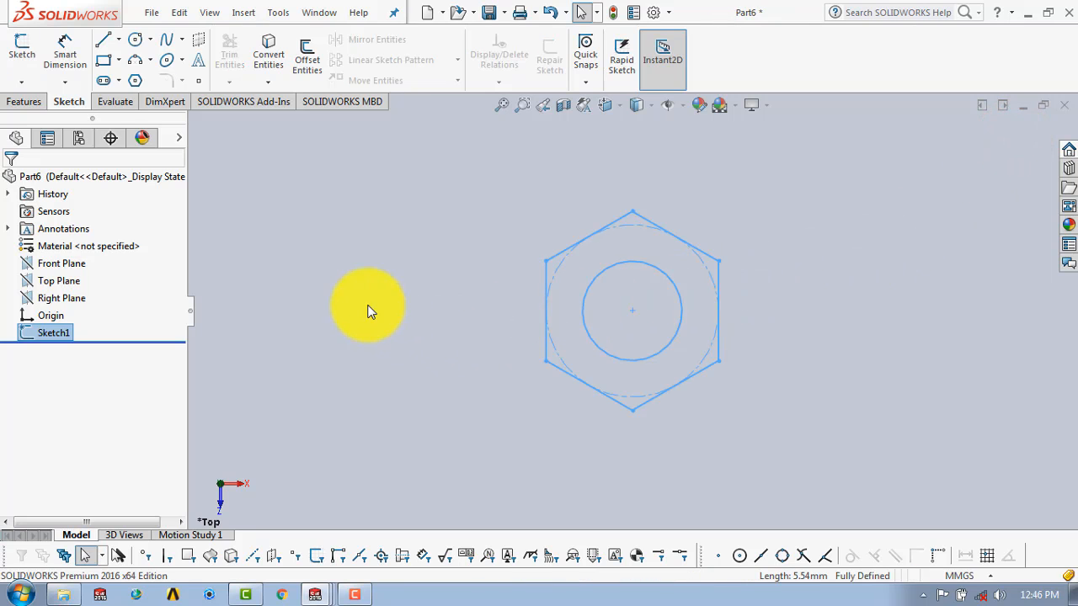
- Extrude the hexagon profile with its hole as a Blind boss 5 mm deep
click(39, 99)
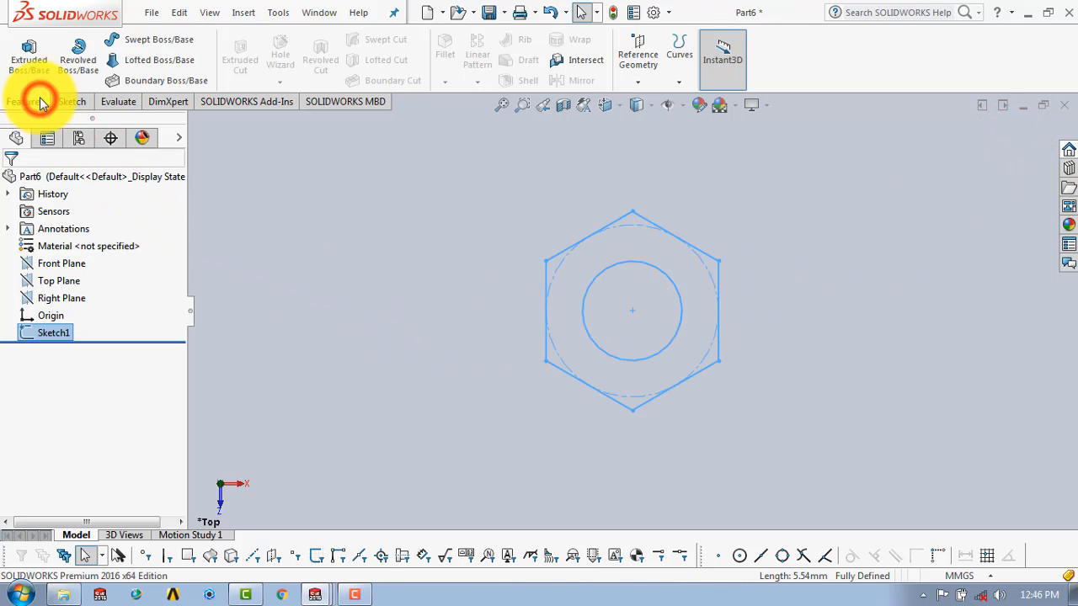
click(36, 63)
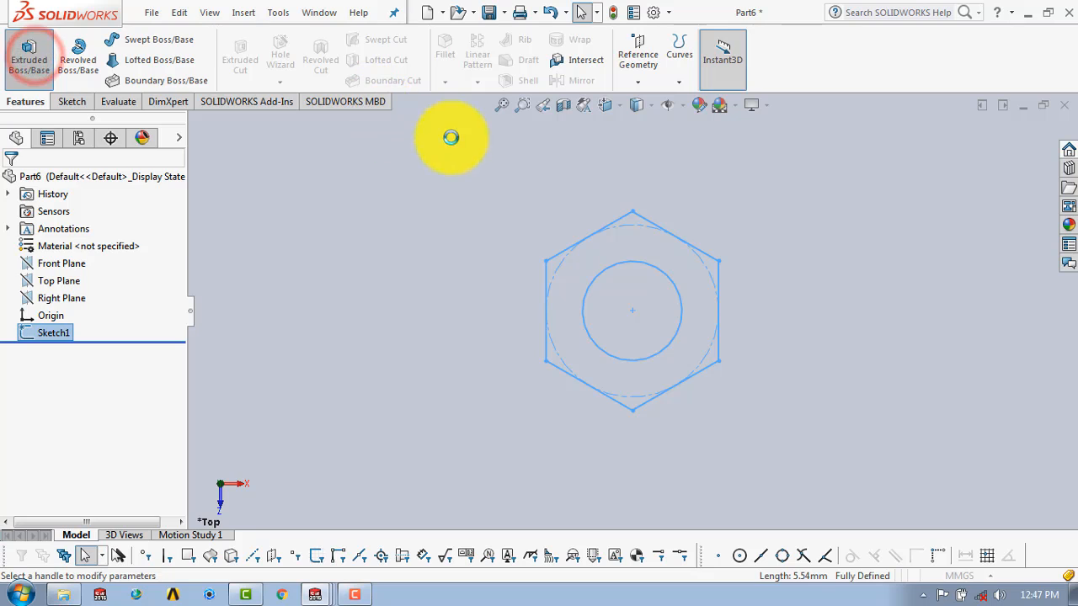
middle_drag(784, 280, 700, 272)
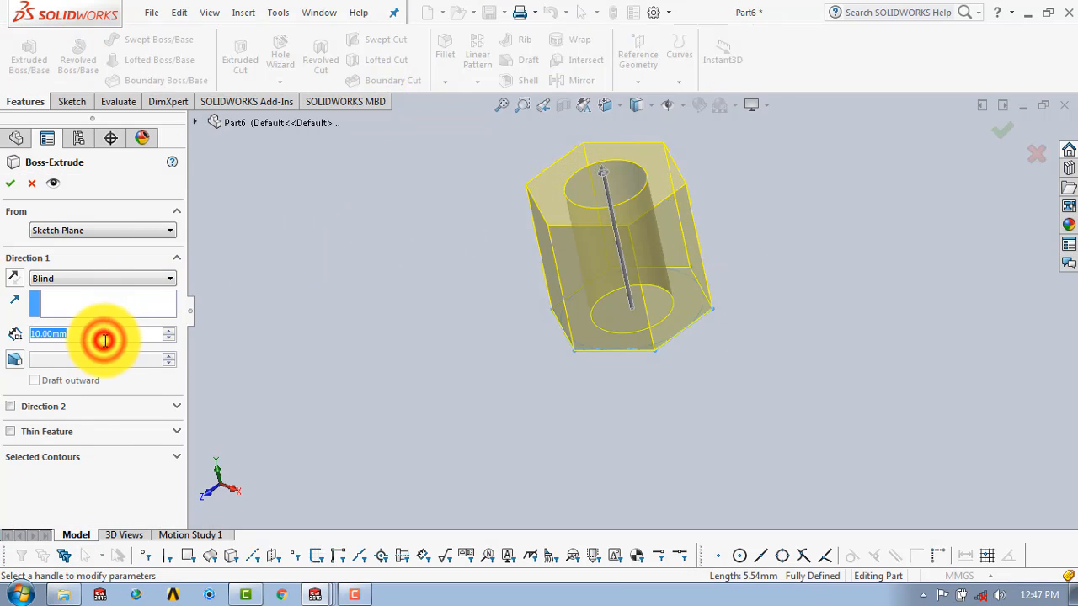
text(5)
key(Return)
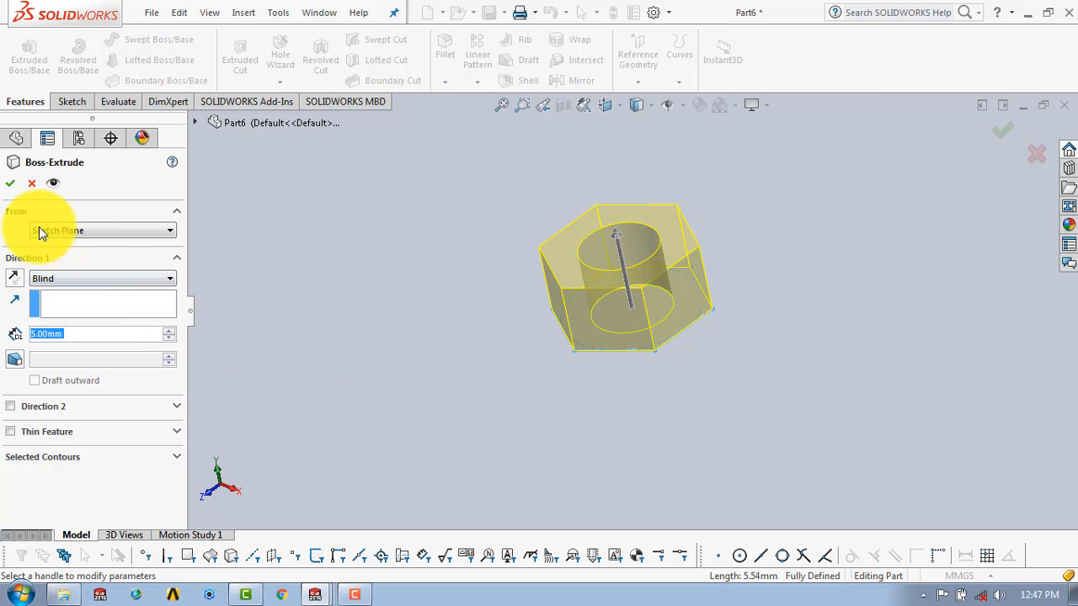
click(7, 182)
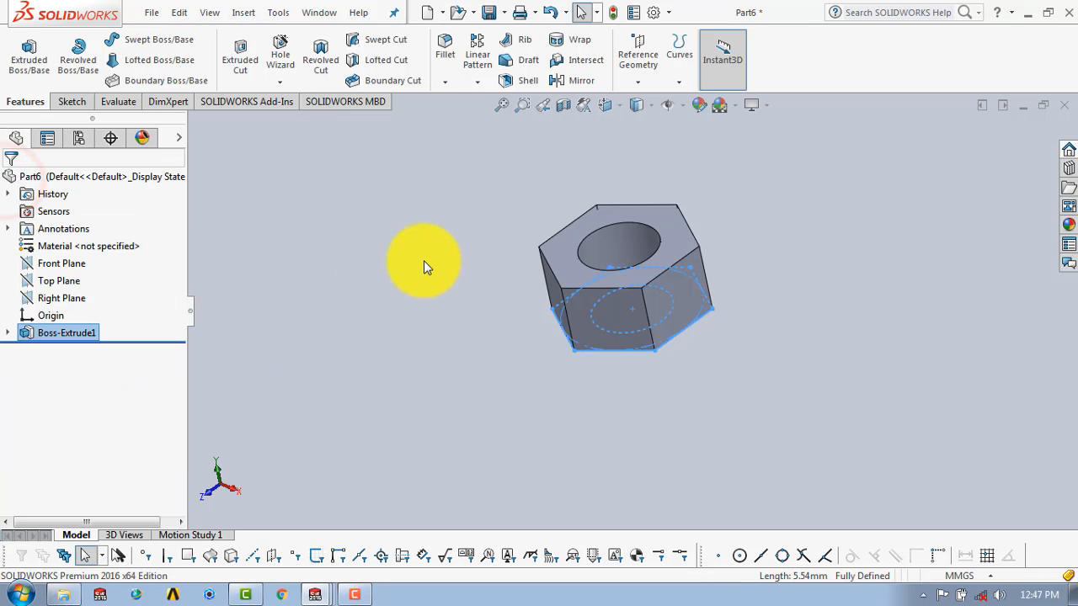
- Start a sketch on the nut's top hexagonal face, viewed normal to it
middle_drag(424, 258, 431, 290)
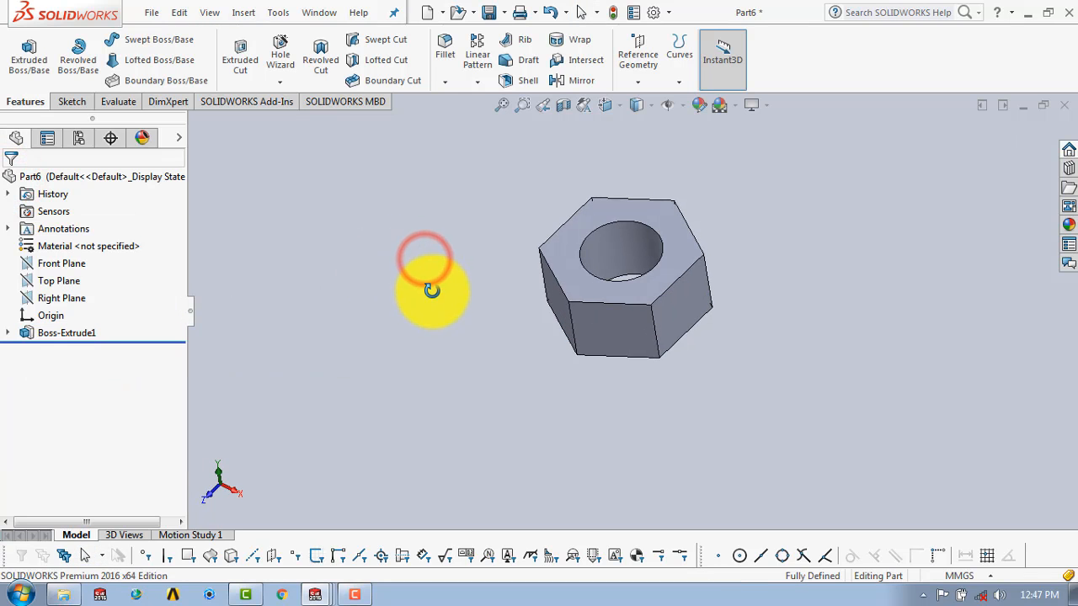
click(75, 101)
click(22, 48)
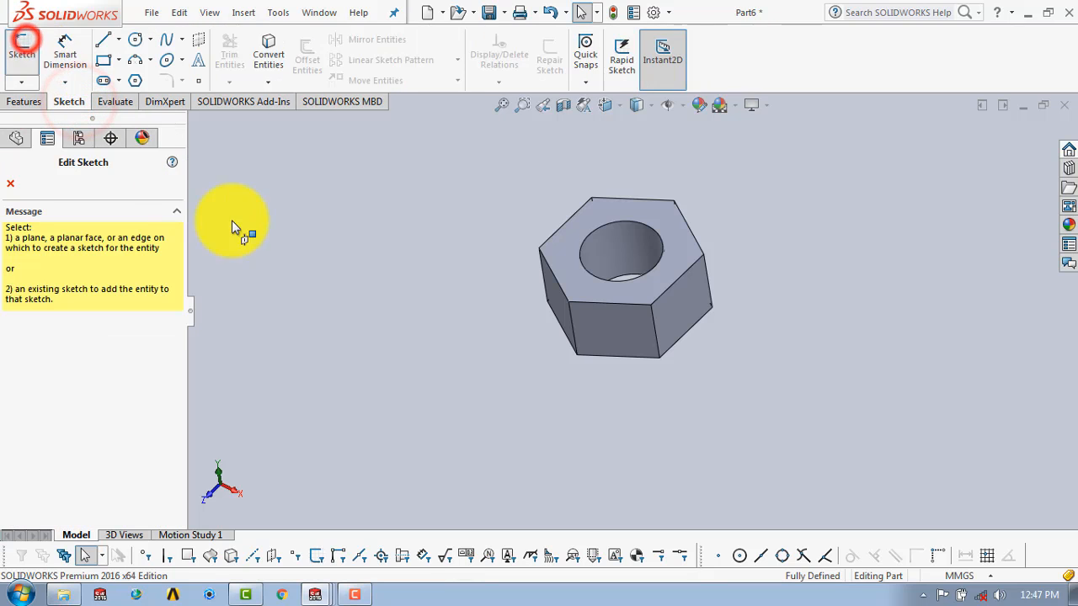
click(583, 226)
key(space)
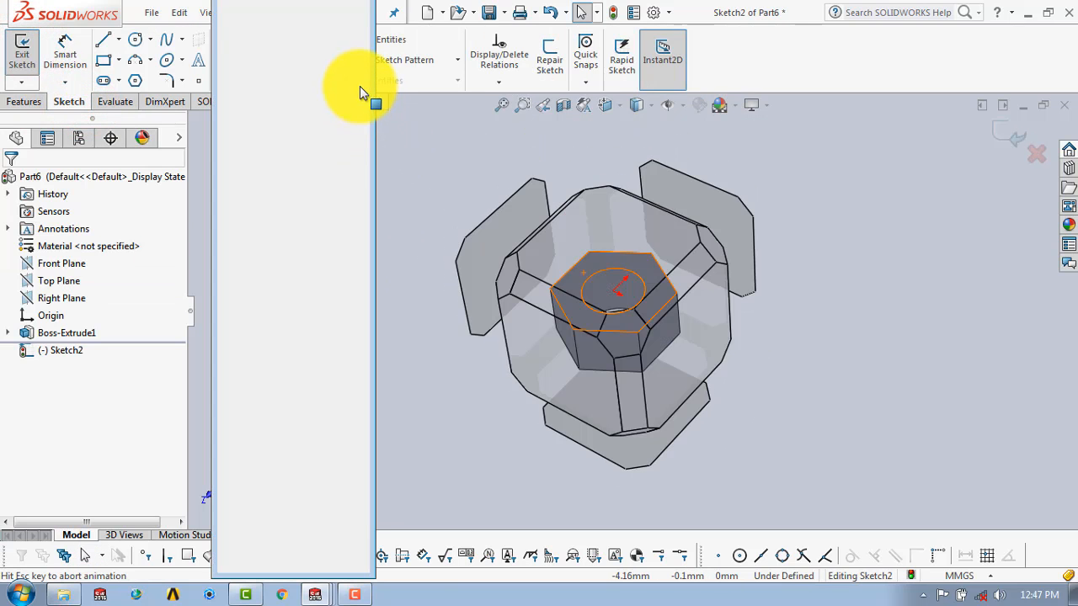
click(357, 60)
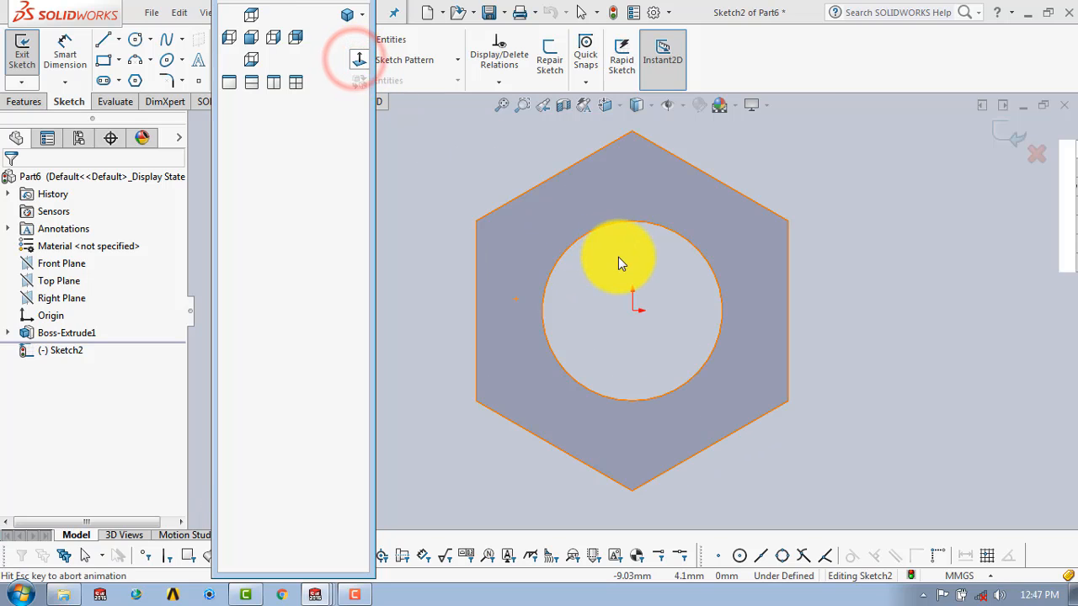
- Draw a circle centred on the origin, slightly smaller than the hexagon's inscribed circle
click(135, 39)
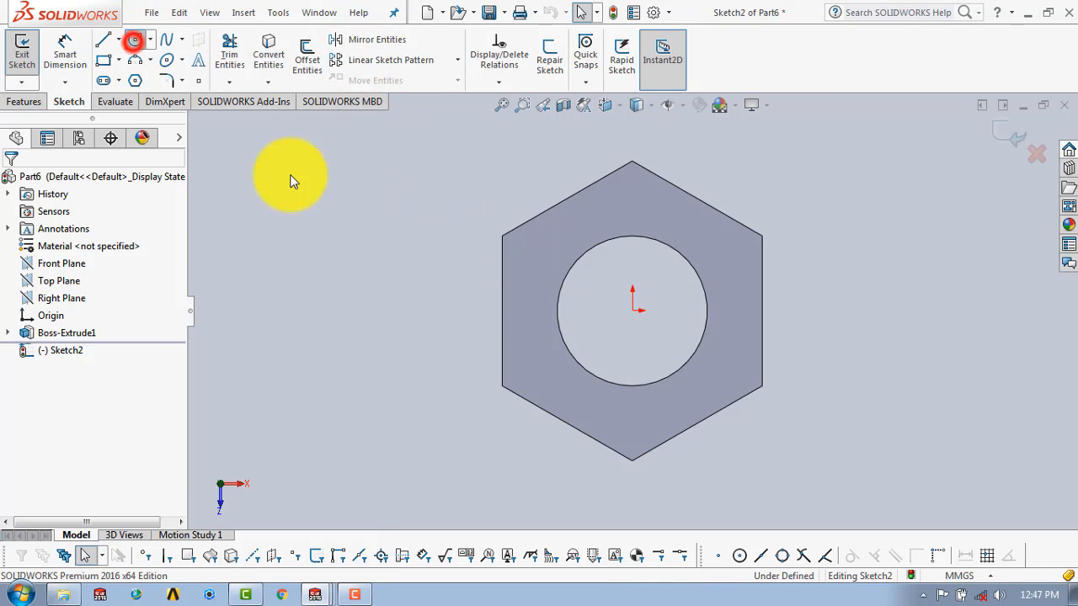
click(634, 310)
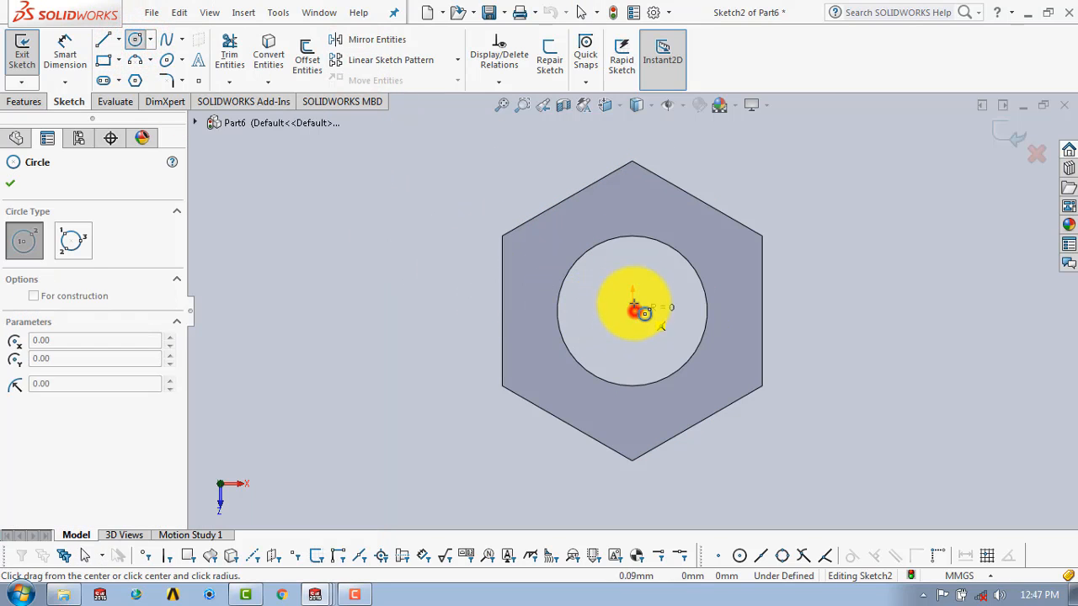
click(664, 186)
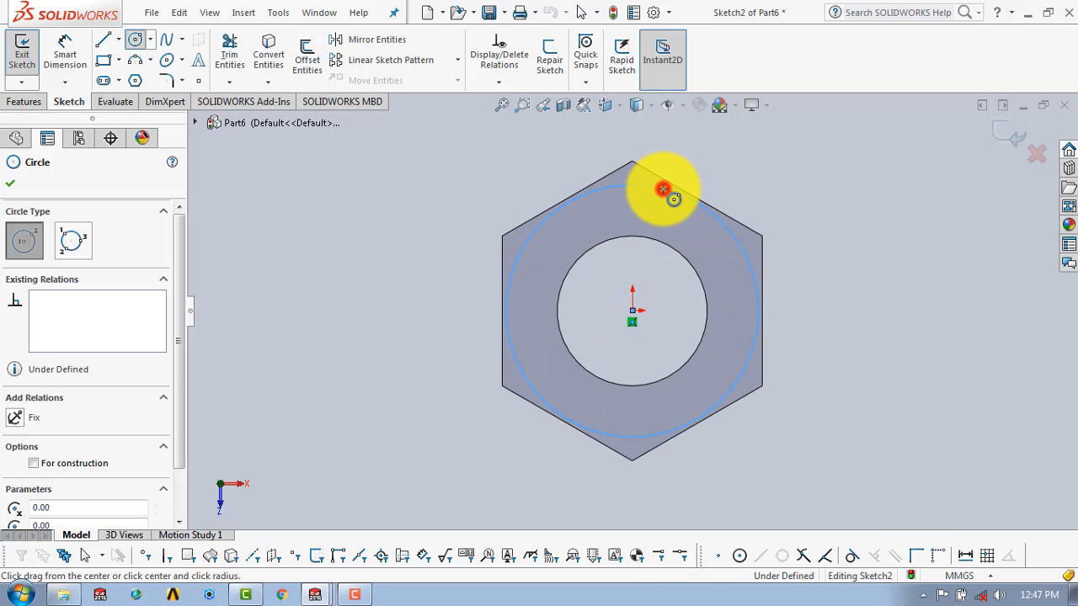
key(Escape)
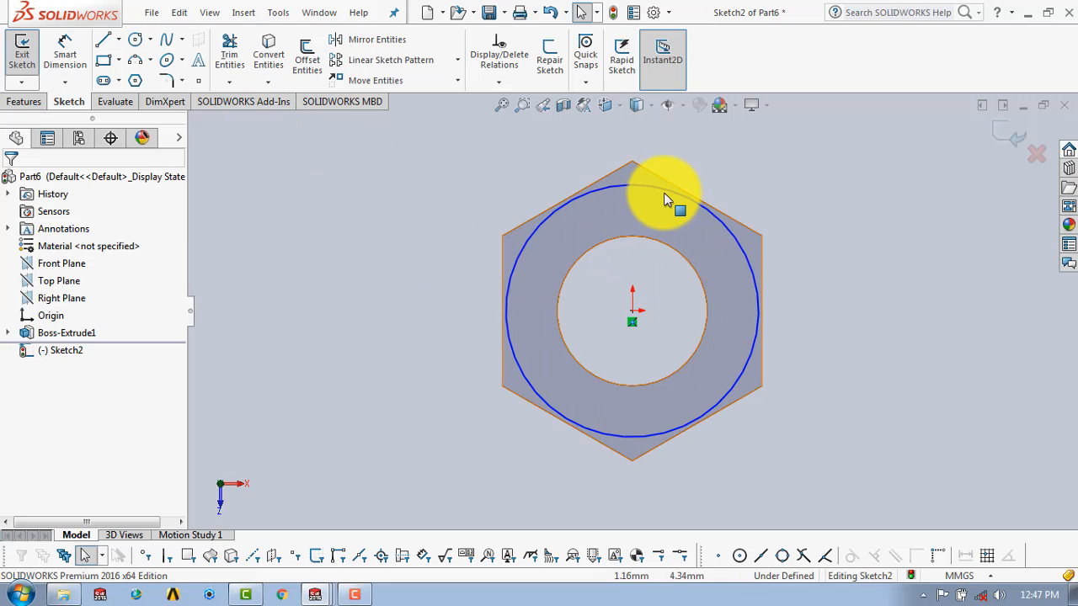
- Make the circle tangent to one of the hexagon's upper edges and exit the sketch
click(664, 193)
ctrl+click(657, 176)
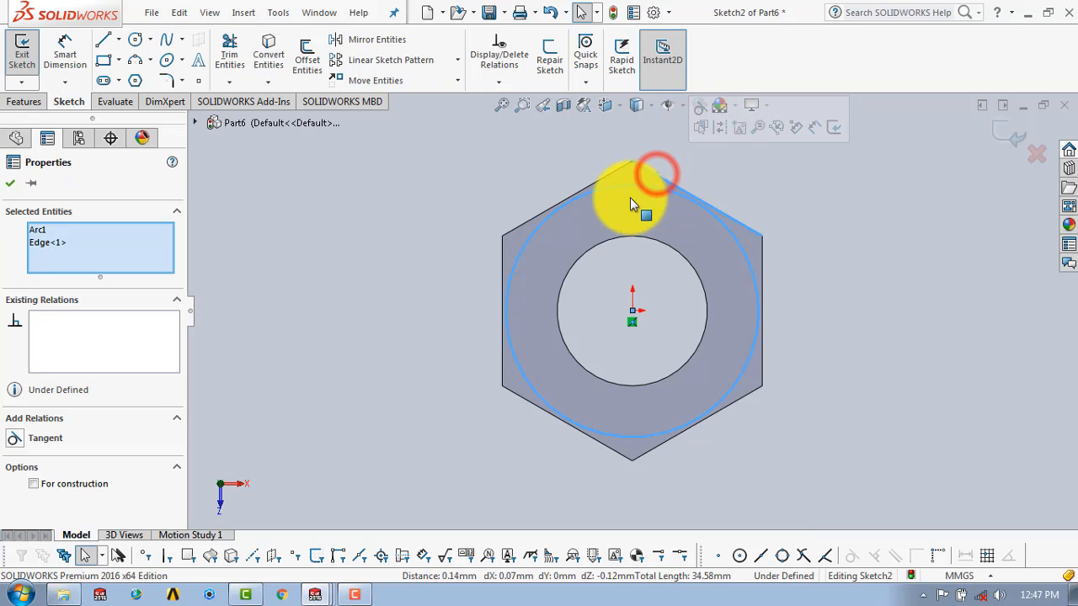
click(16, 443)
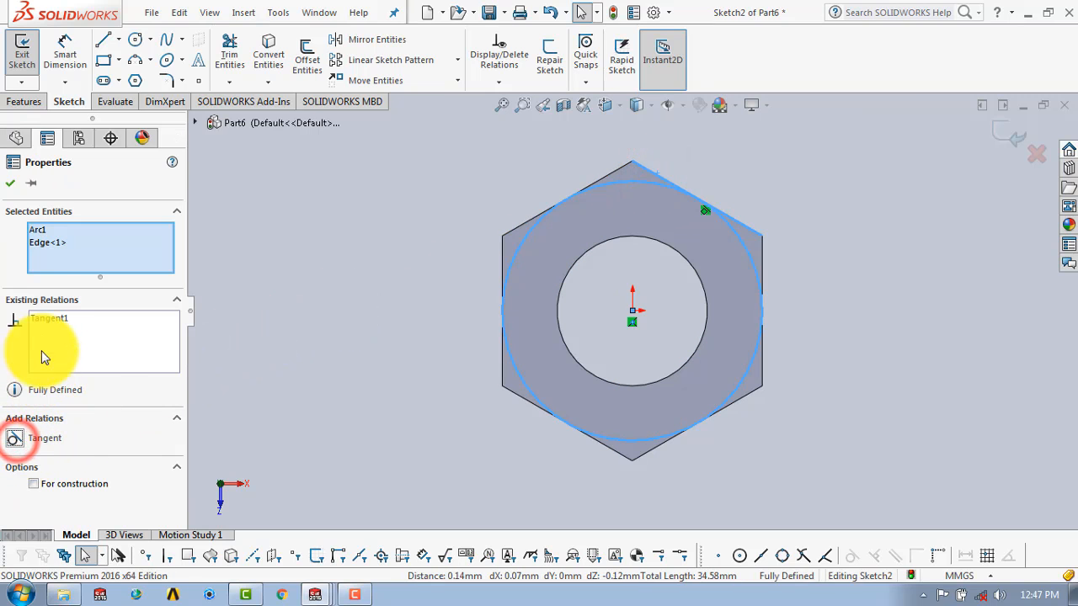
click(10, 183)
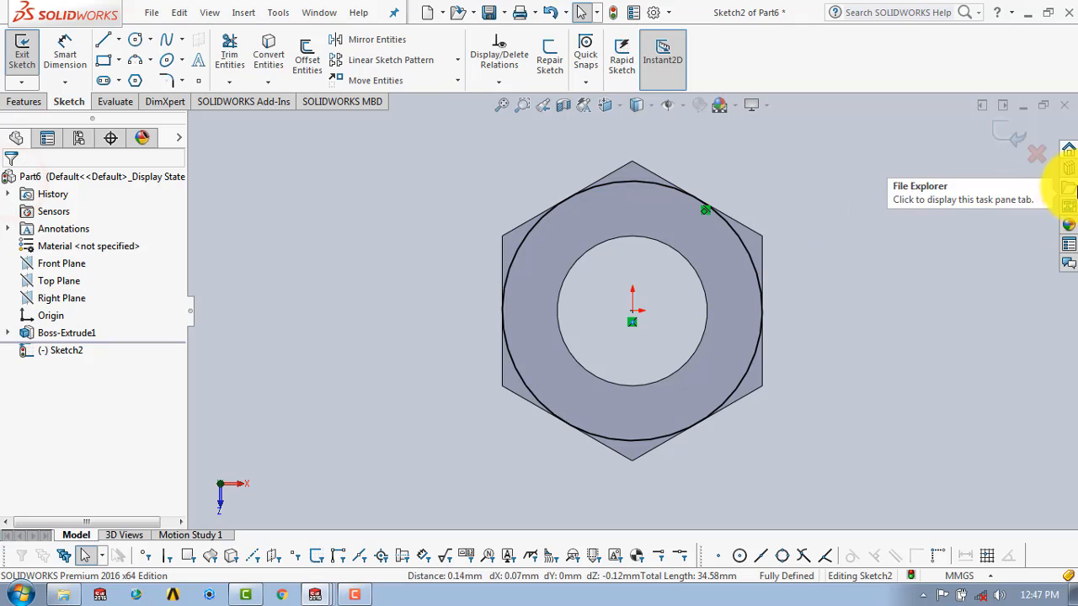
click(1013, 140)
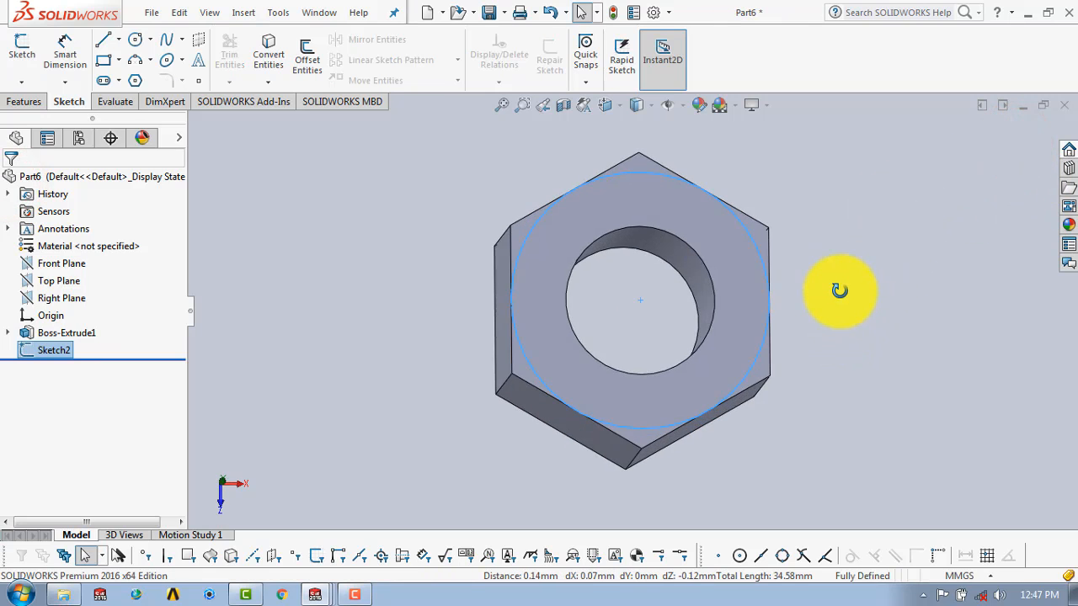
- Chamfer the nut's top corners with a Blind extruded cut of the circle, 5 mm deep, side to cut flipped, with a 45° draft
click(38, 100)
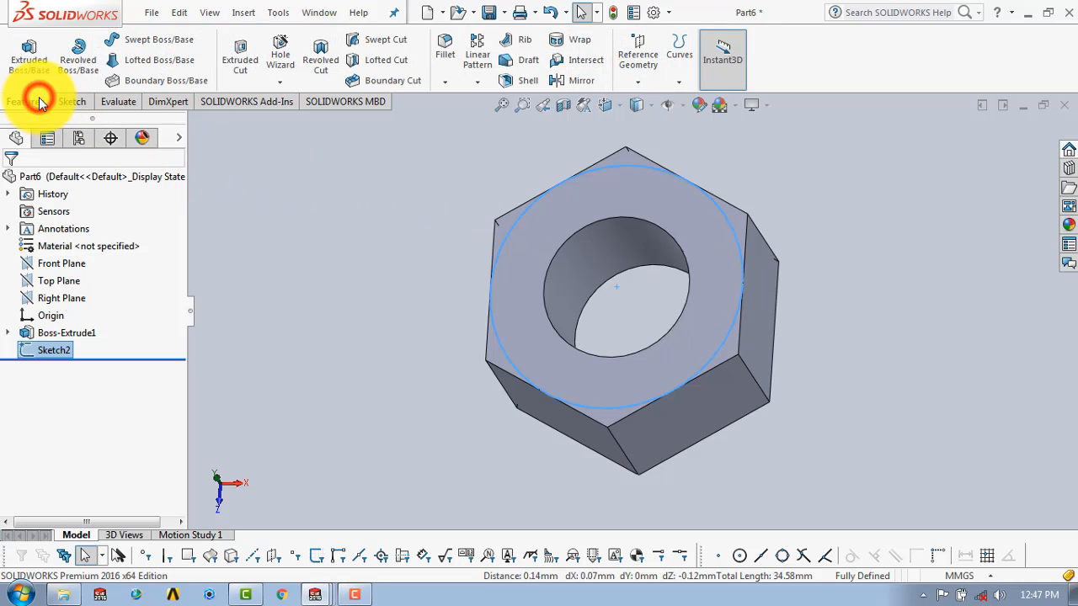
click(246, 53)
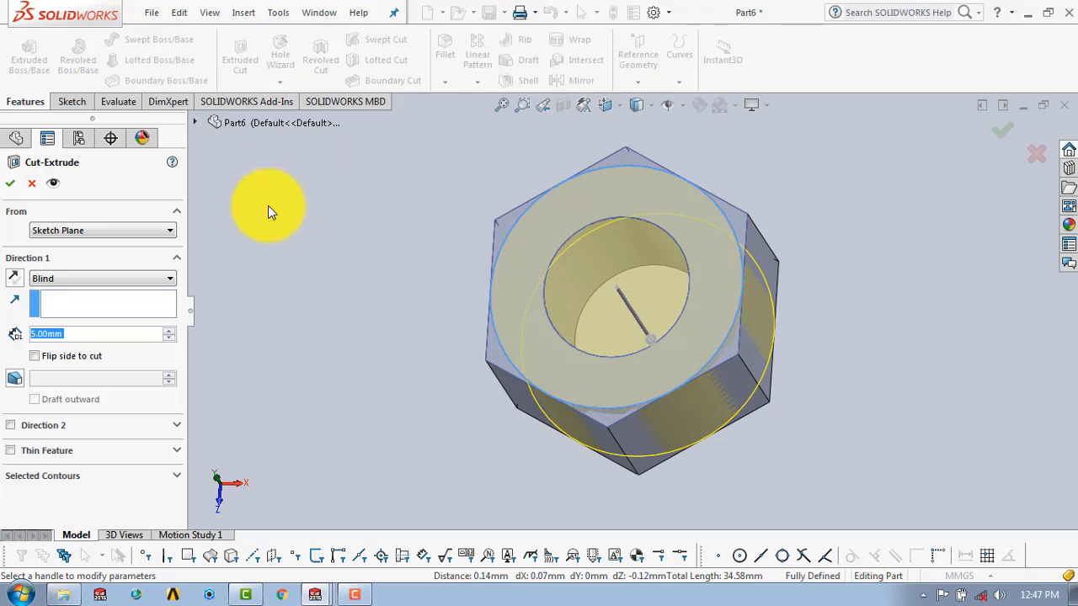
click(17, 380)
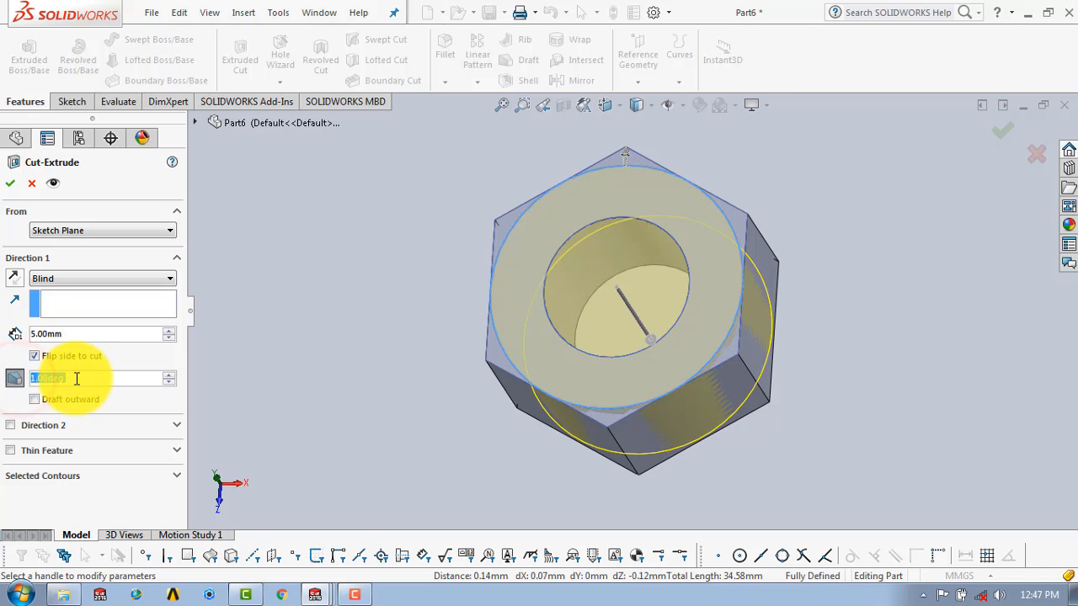
text(45)
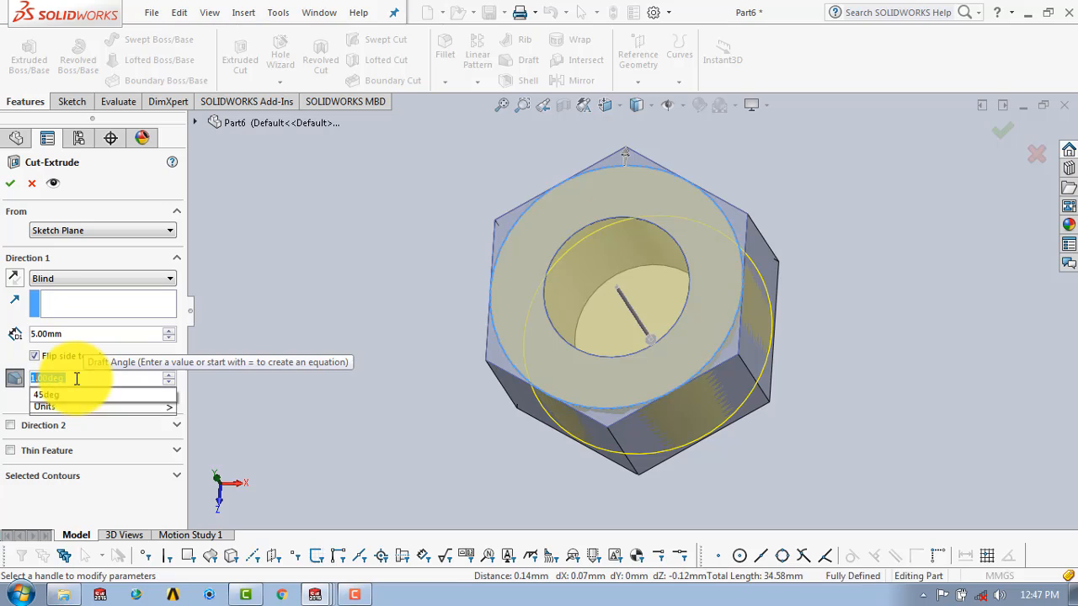
key(Return)
middle_drag(356, 329, 346, 235)
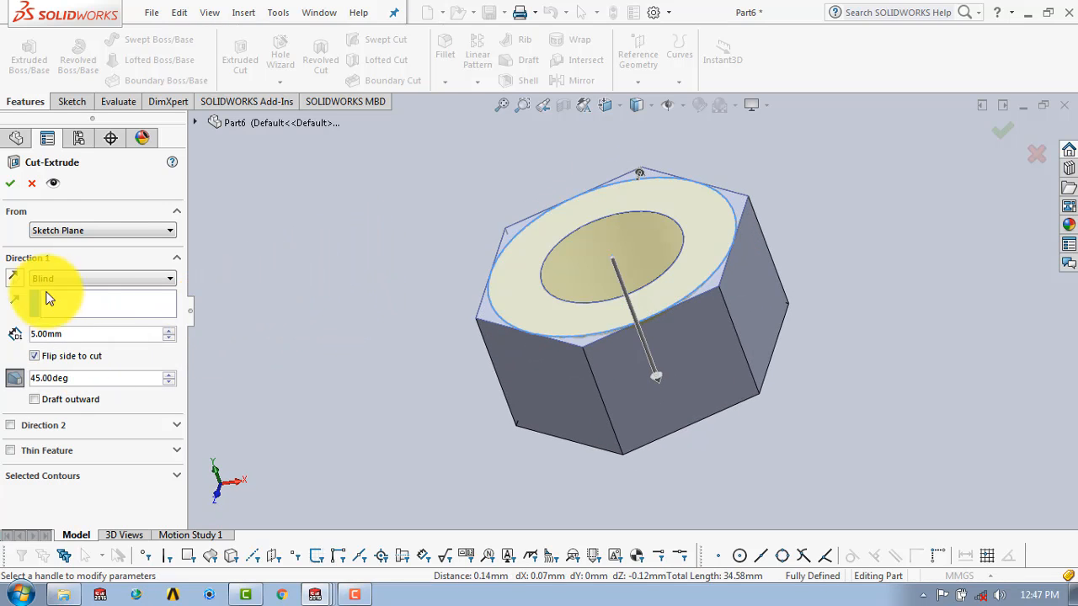
click(7, 182)
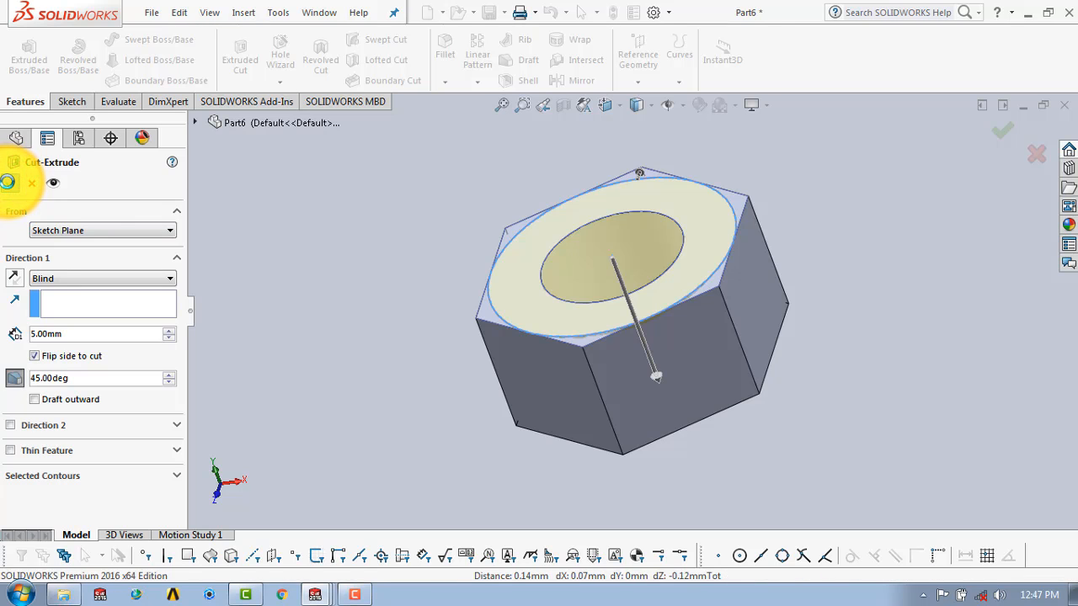
click(824, 168)
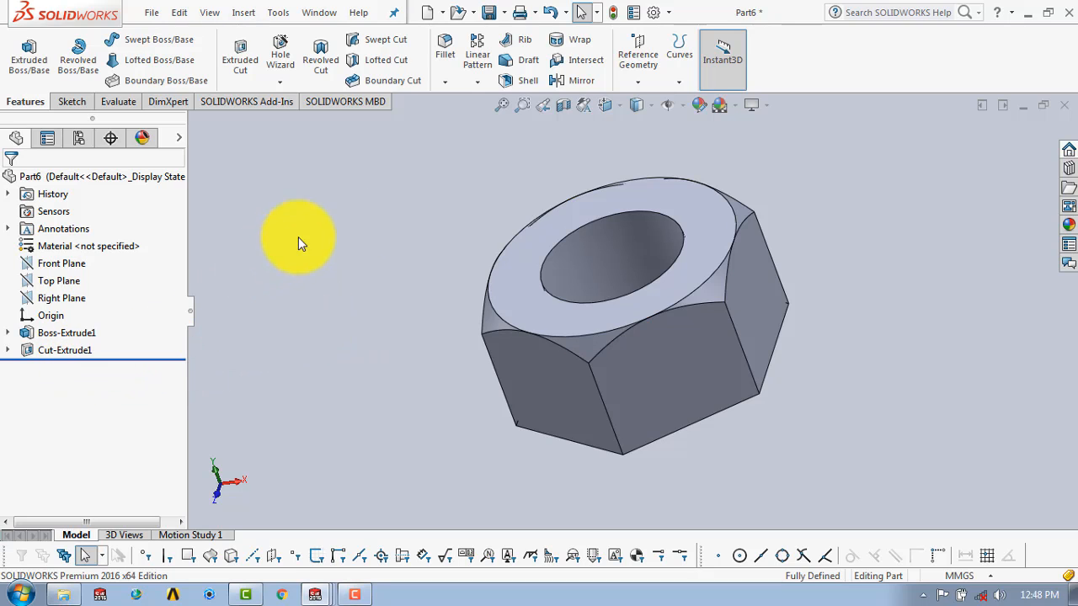
- Create a reference plane midway between the nut's top and bottom hexagonal faces
click(643, 76)
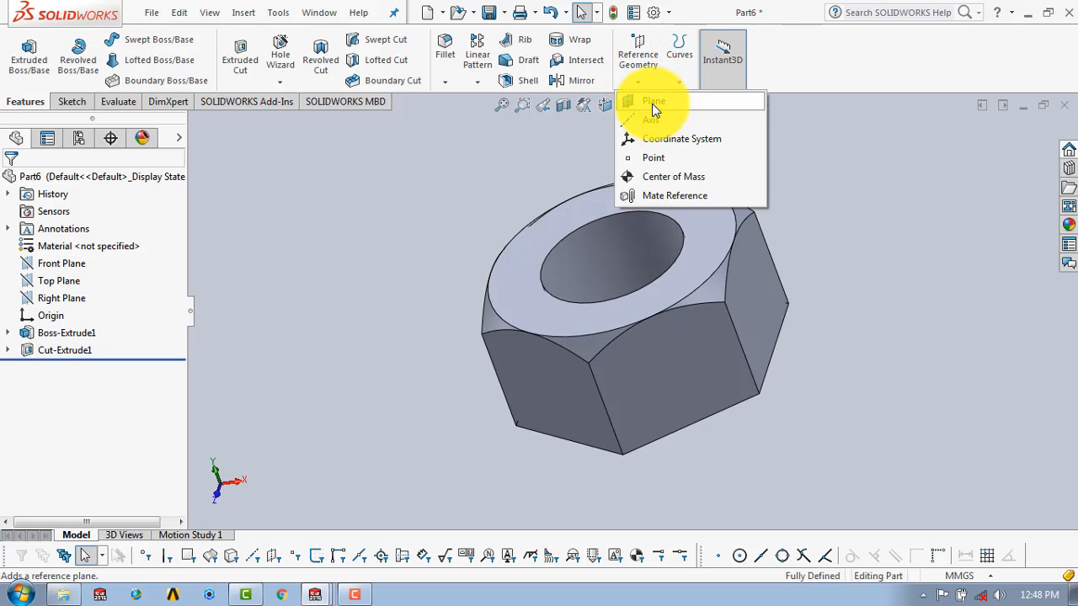
click(653, 104)
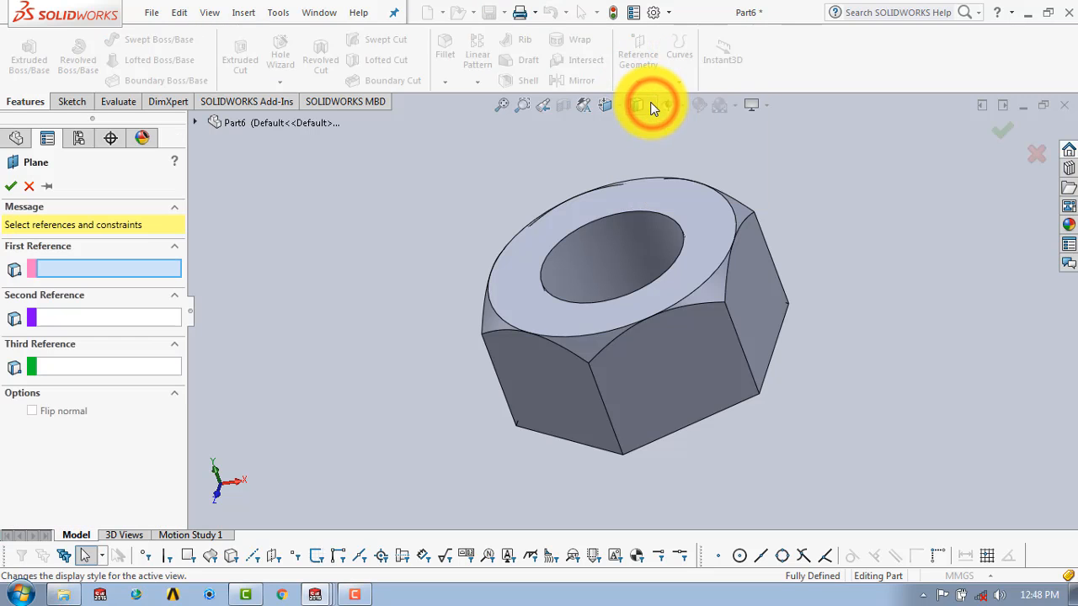
click(699, 216)
middle_drag(896, 387, 740, 294)
click(740, 294)
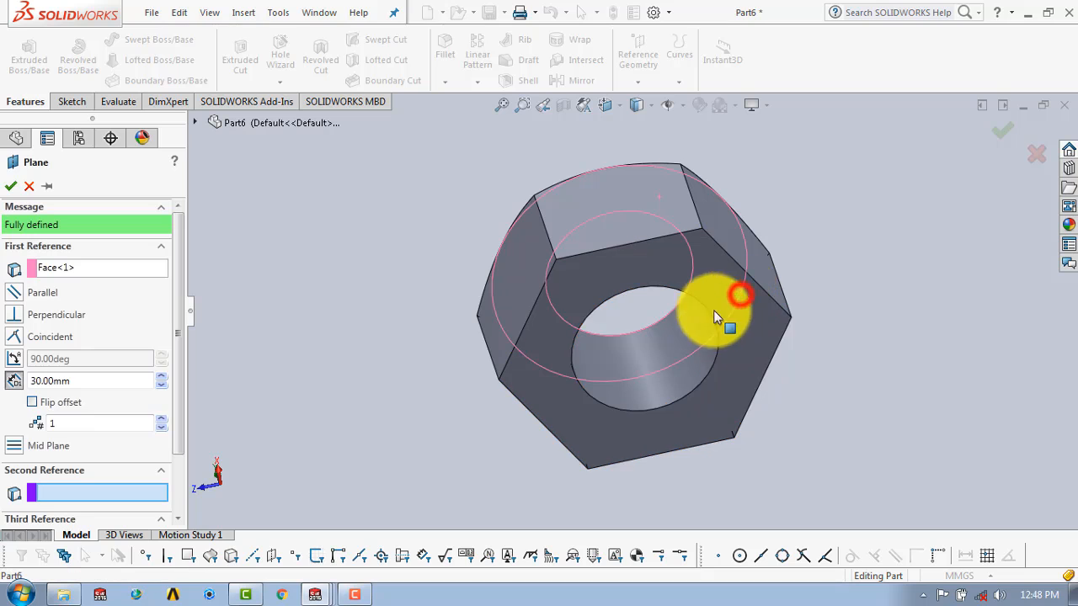
click(12, 175)
- Mirror the chamfering extruded cut about the nut's mid plane to chamfer the bottom corners as well
middle_drag(383, 272, 437, 312)
click(89, 351)
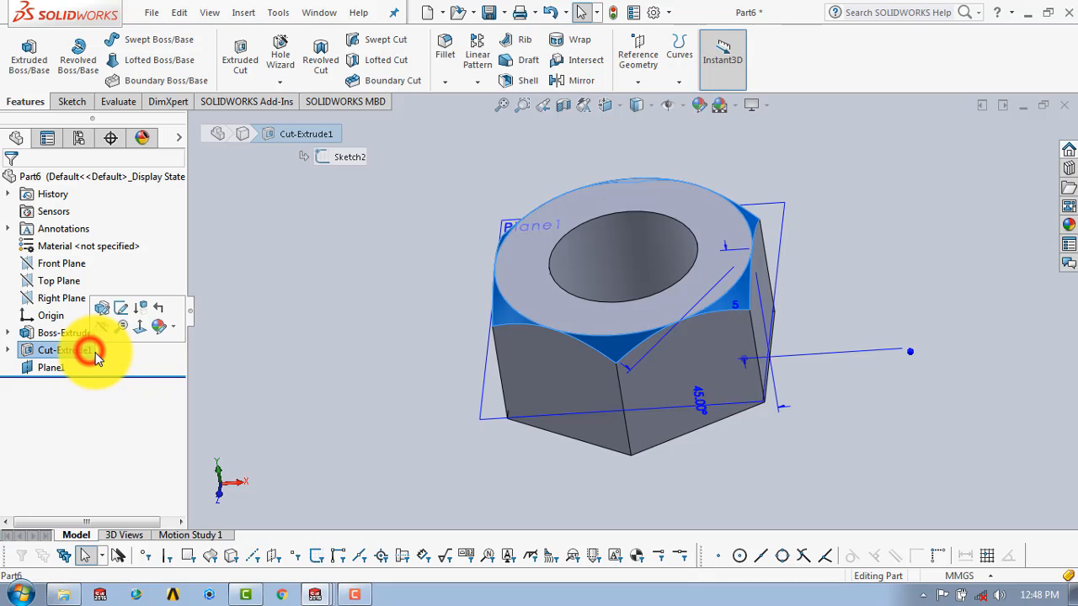
click(574, 84)
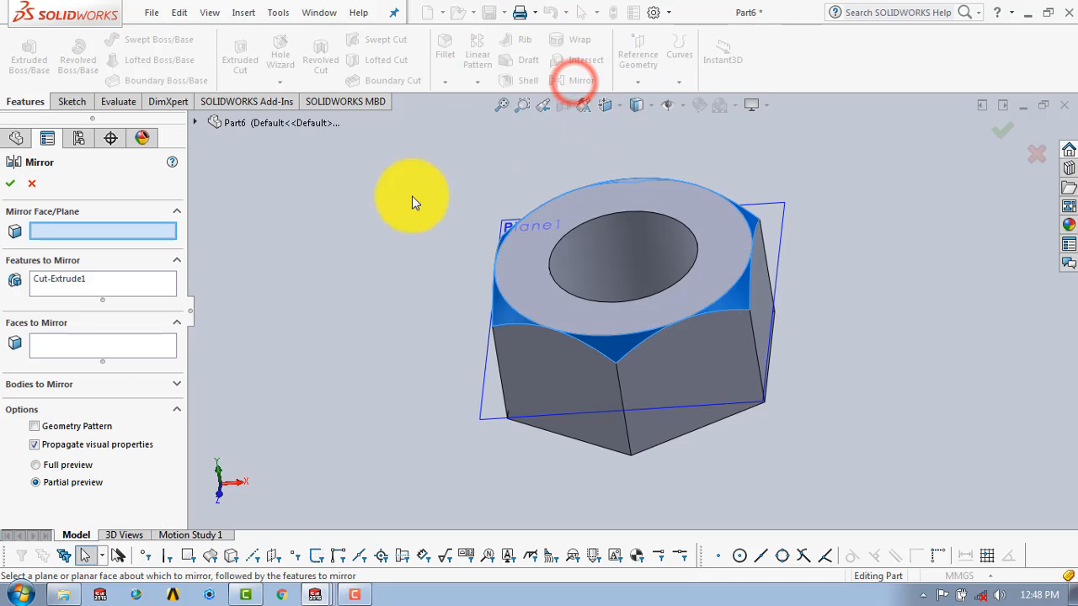
click(489, 414)
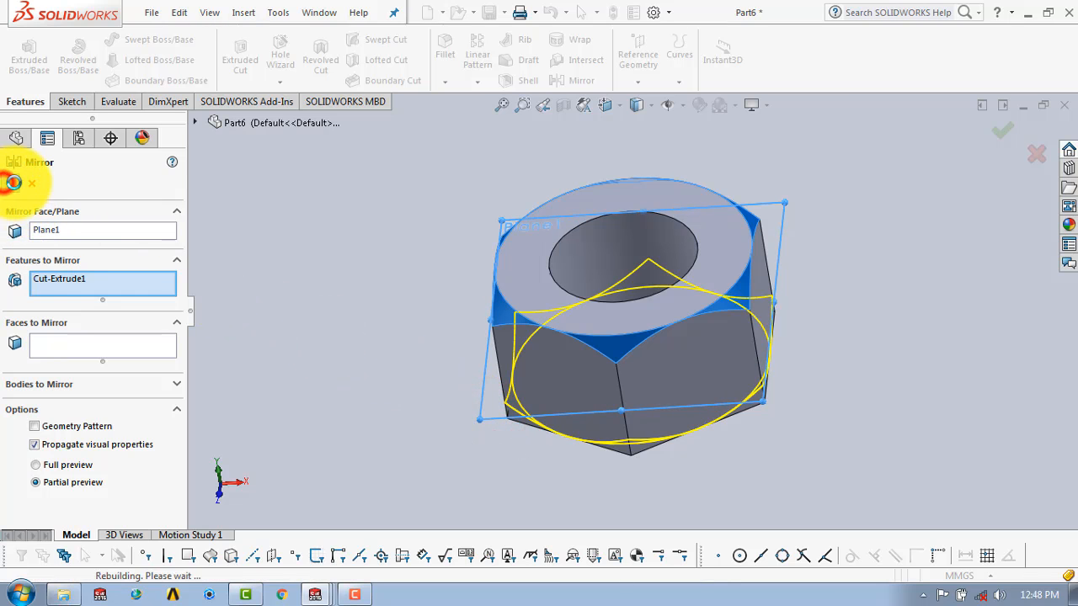
middle_drag(921, 207, 842, 325)
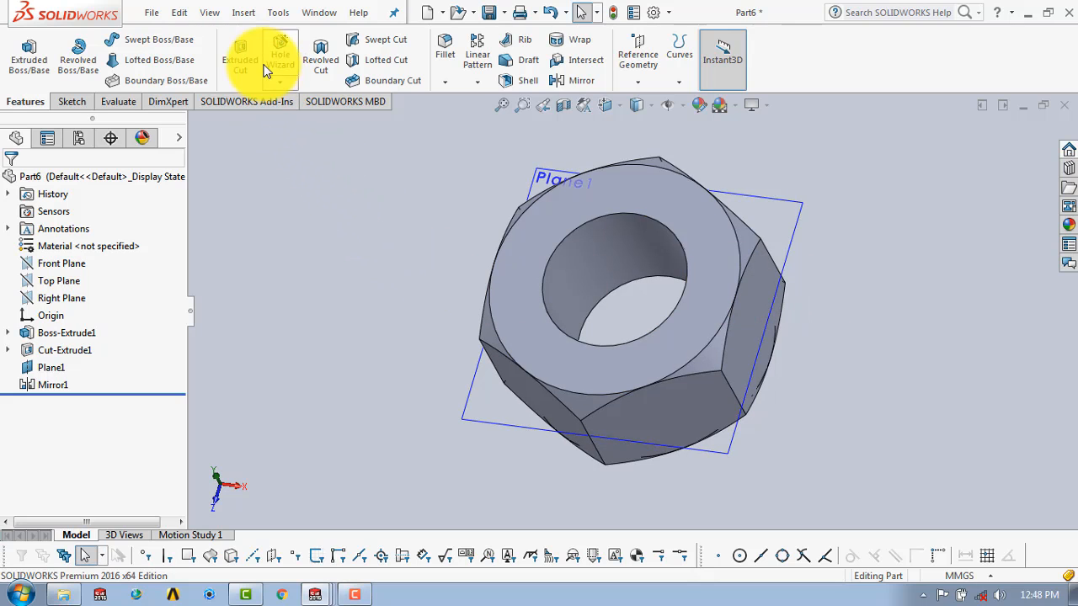
- Save the part as "nut" in the connecting rod assembly folder
click(150, 12)
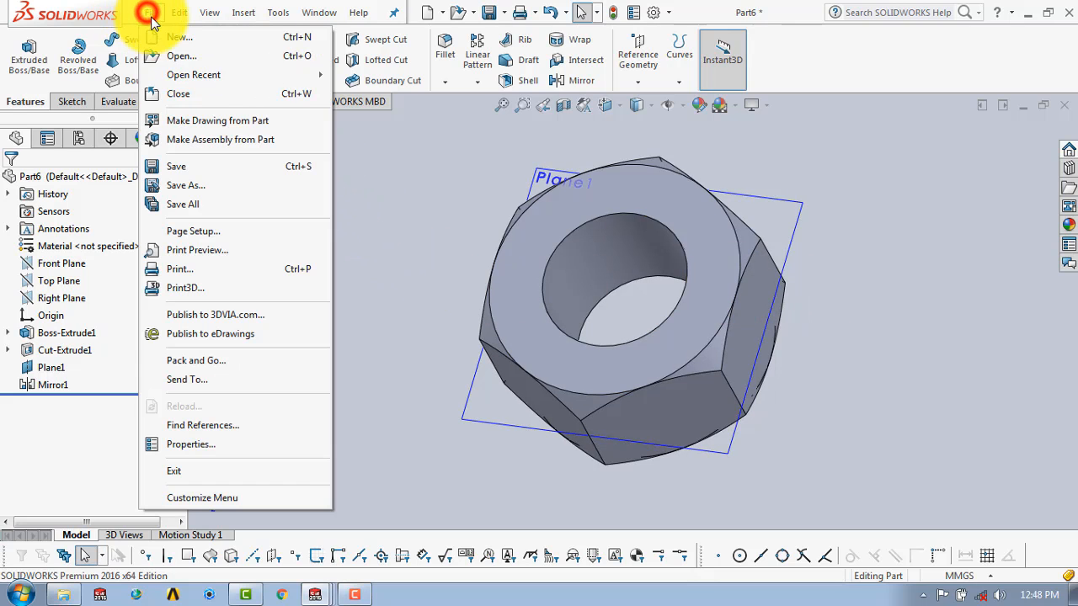
click(191, 185)
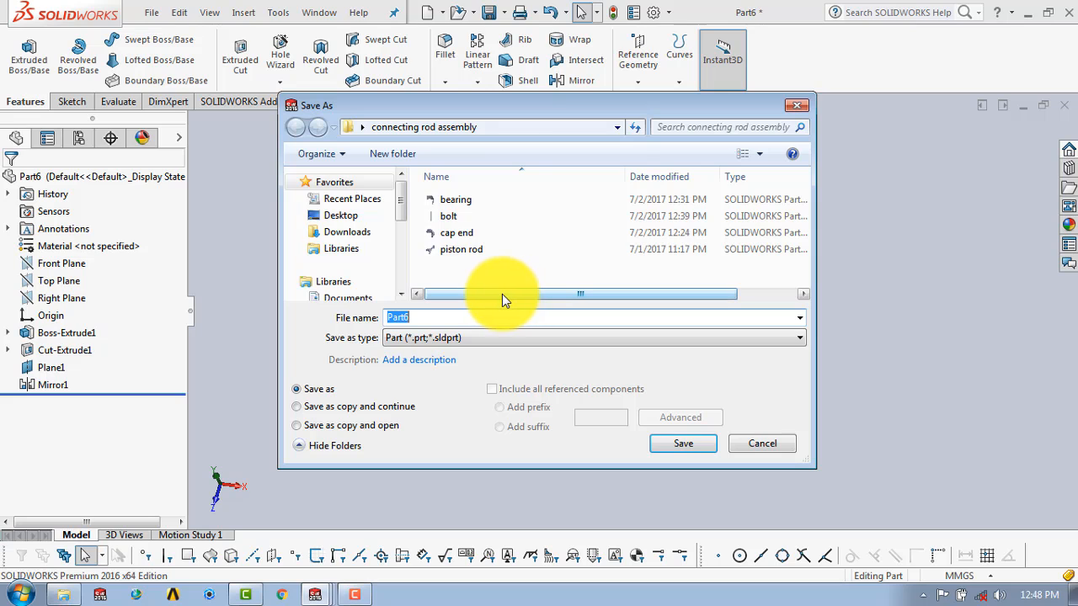
text(nut)
click(678, 442)
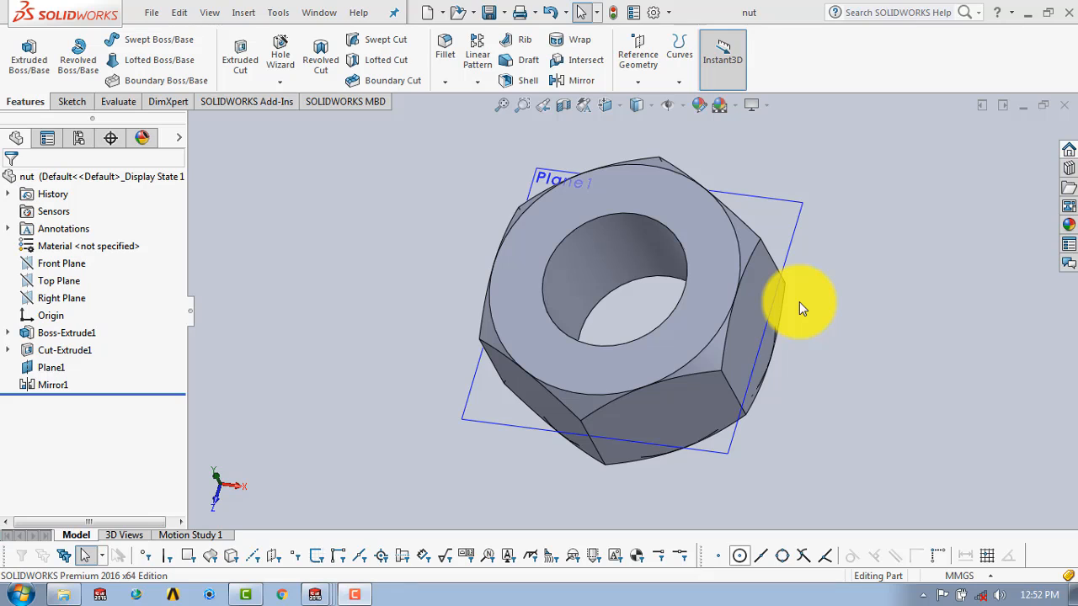
- Create a new assembly document and place the piston rod in it as the first component
click(153, 12)
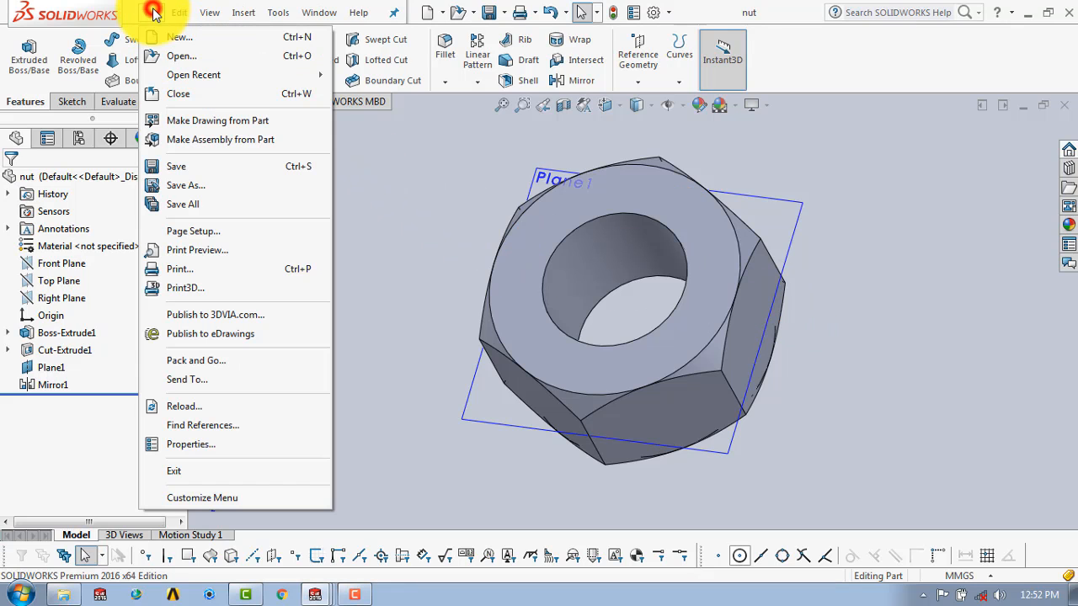
click(165, 37)
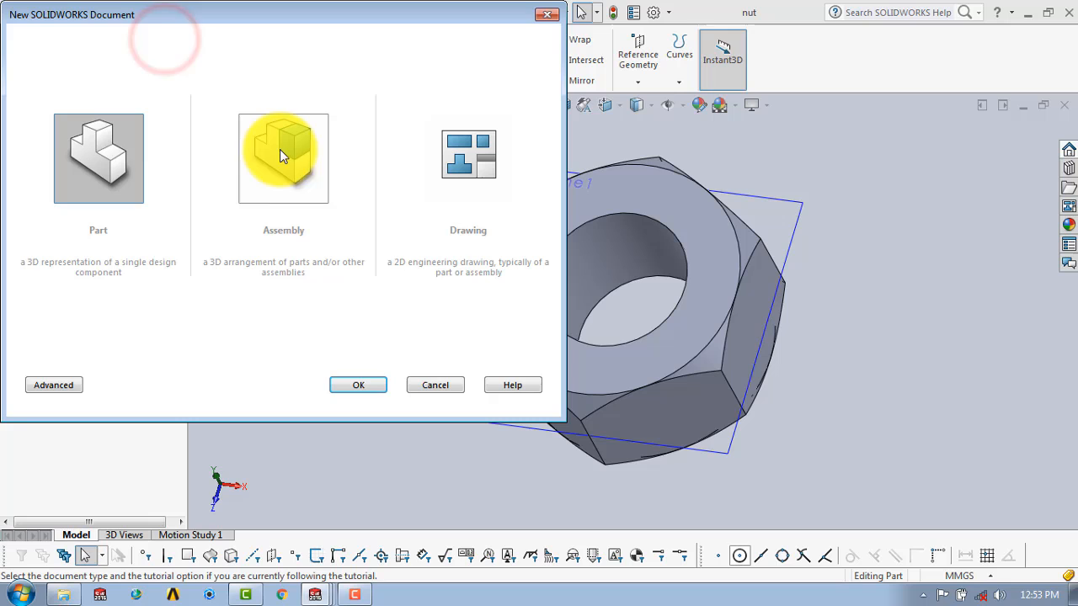
click(291, 168)
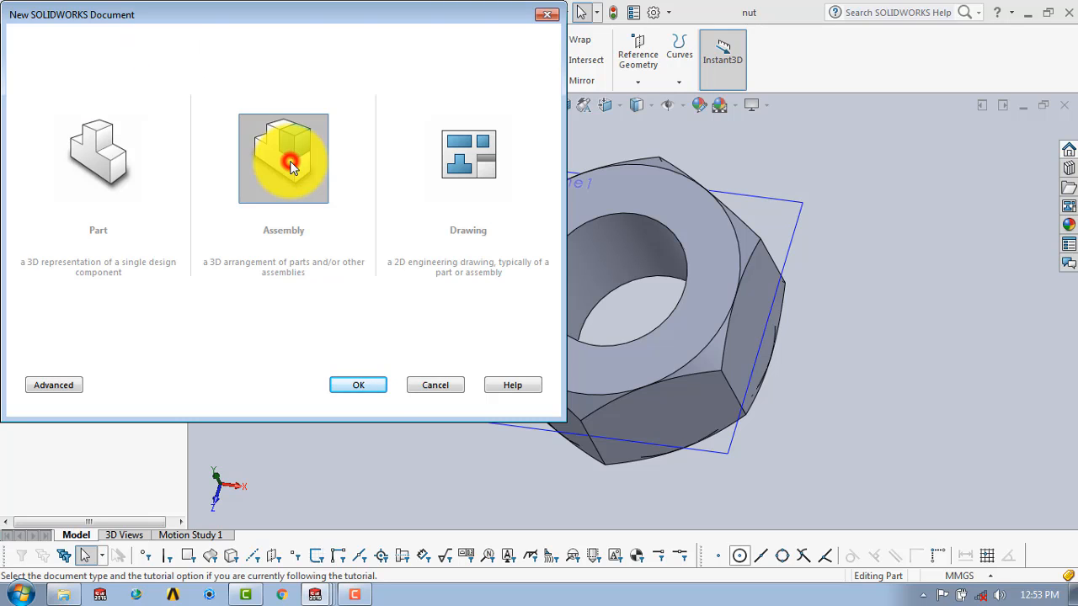
click(362, 386)
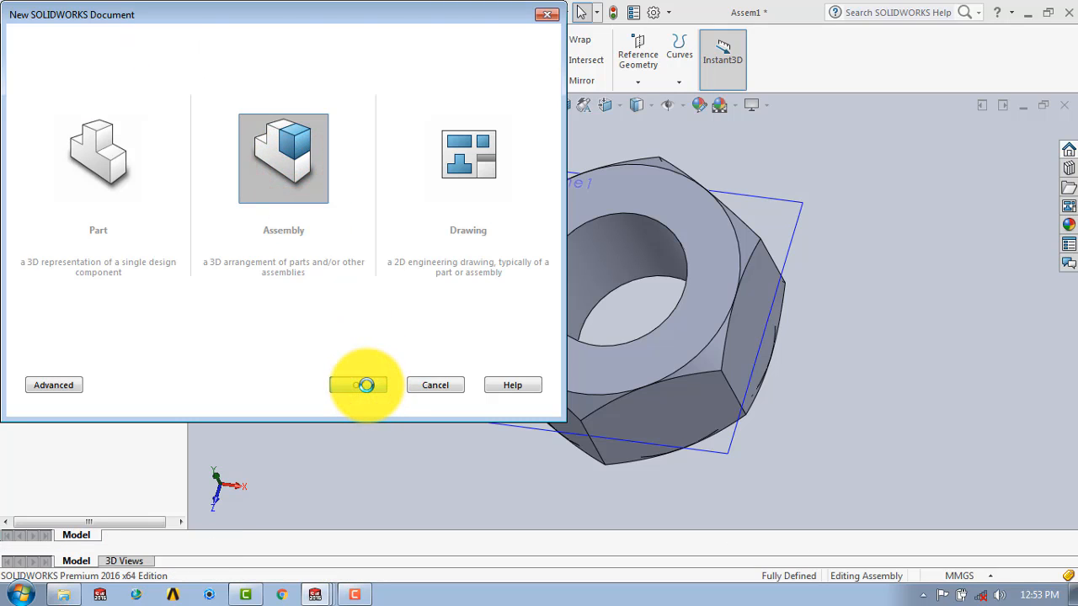
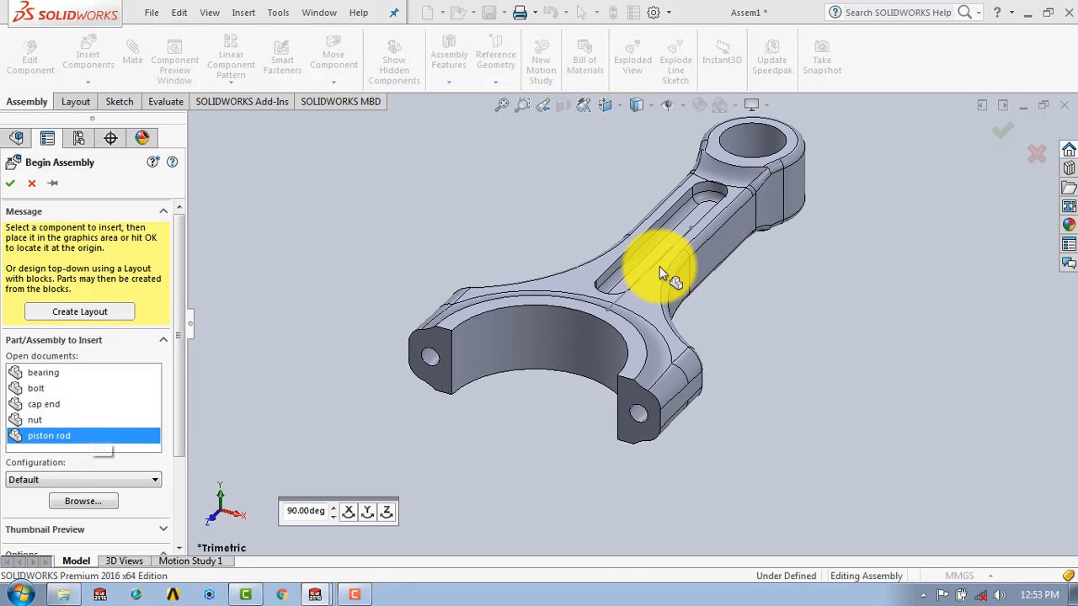
click(655, 267)
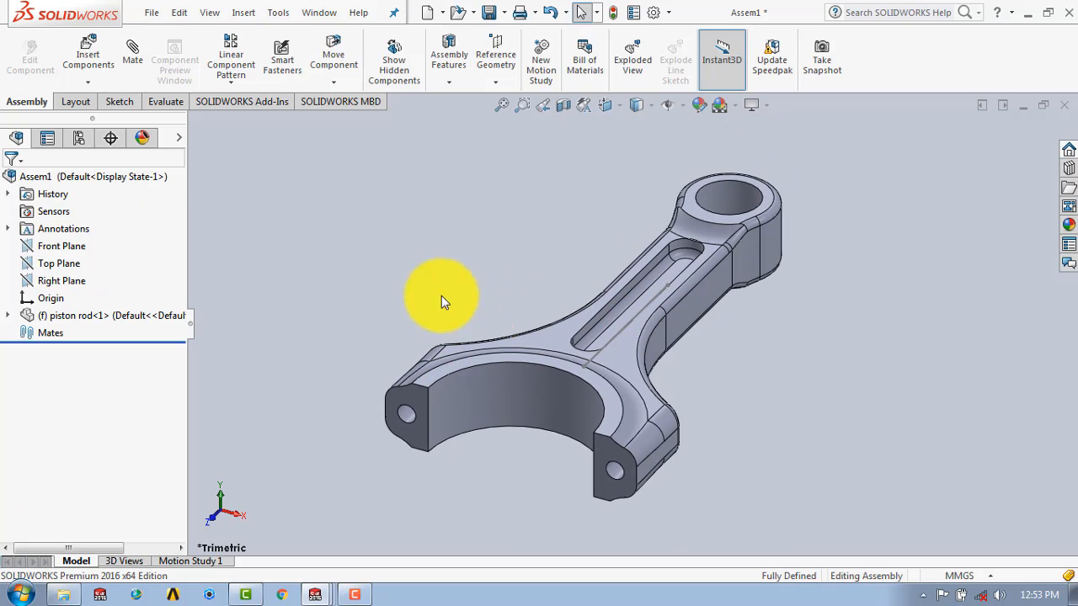
- Insert the cap end into the assembly, beside the piston rod's big end
click(94, 59)
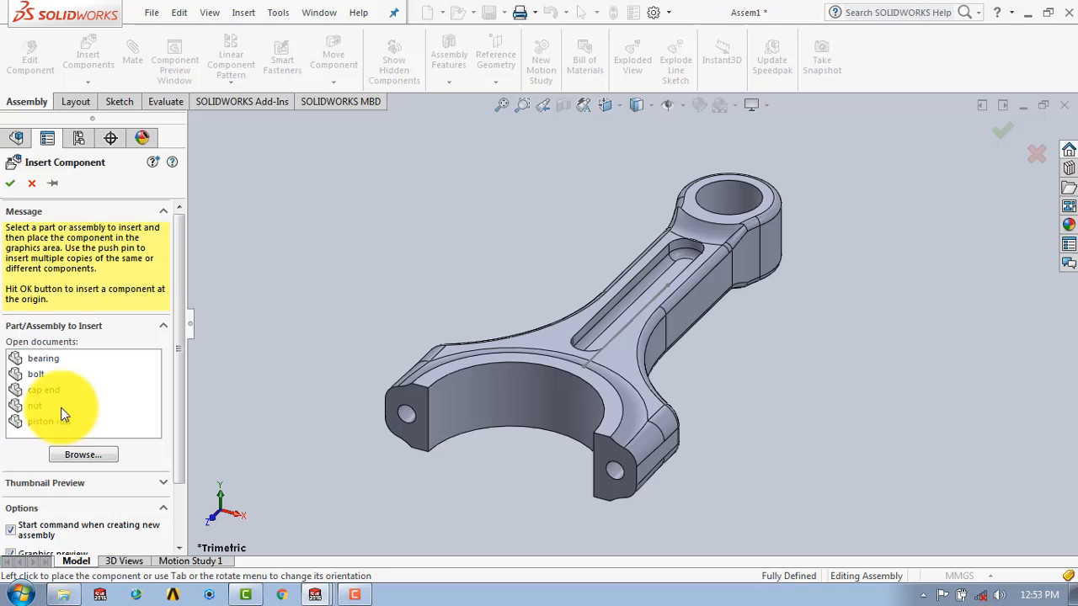
click(42, 389)
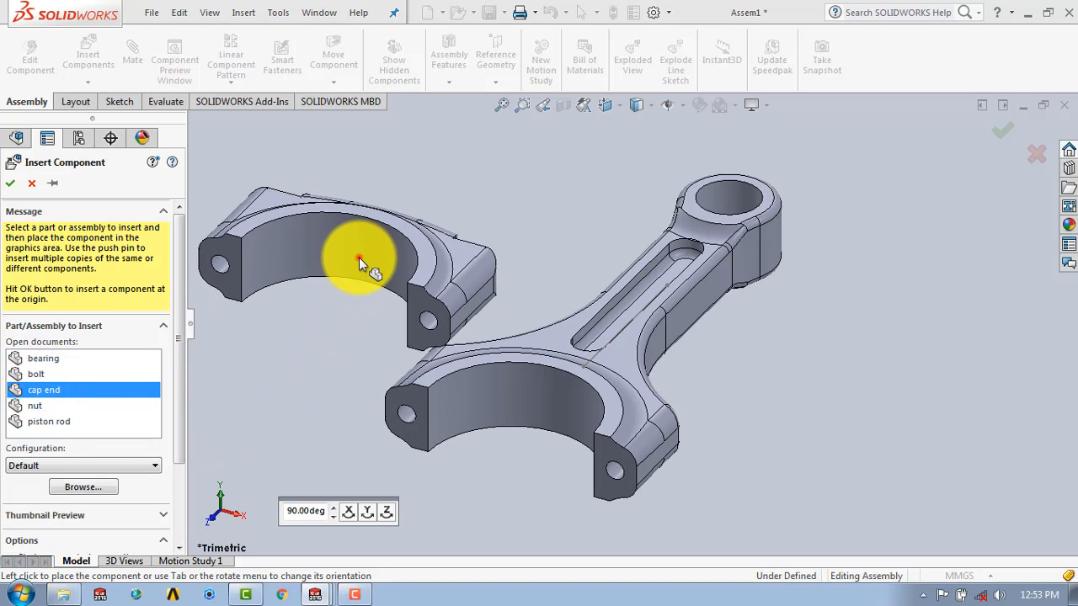
click(346, 255)
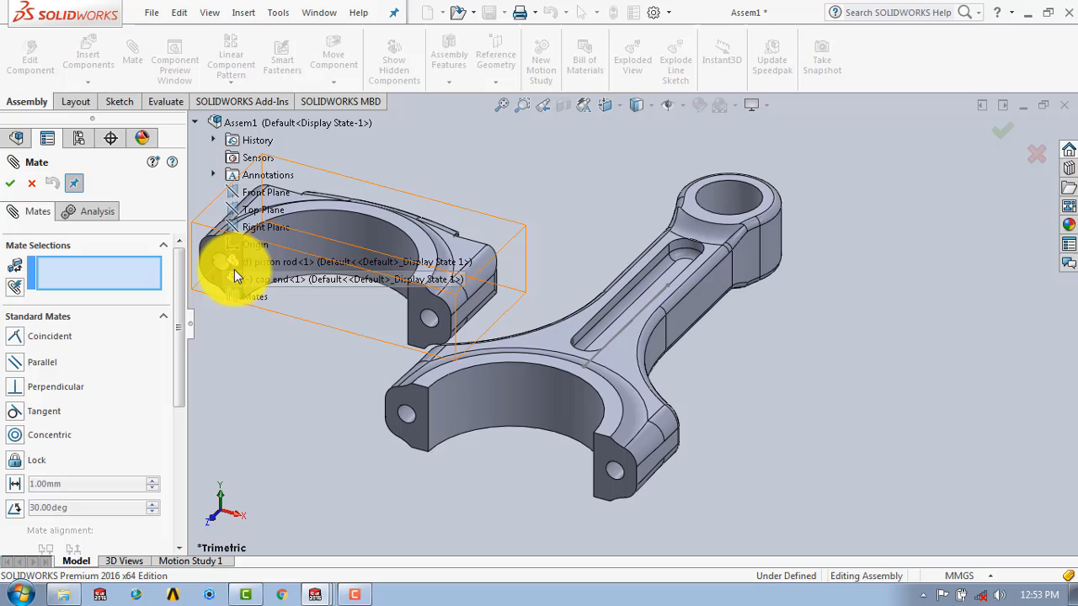
- Mate the cap end's flat joint face coincident with the piston rod's matching joint face, with the mate alignment flipped
scroll(418, 214, up, 3)
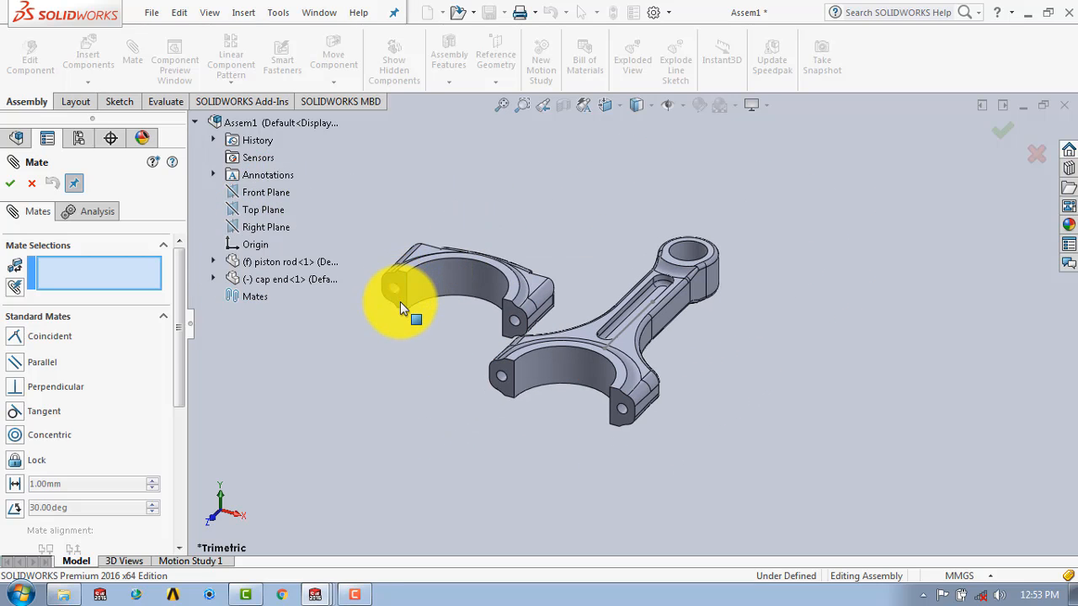
click(401, 304)
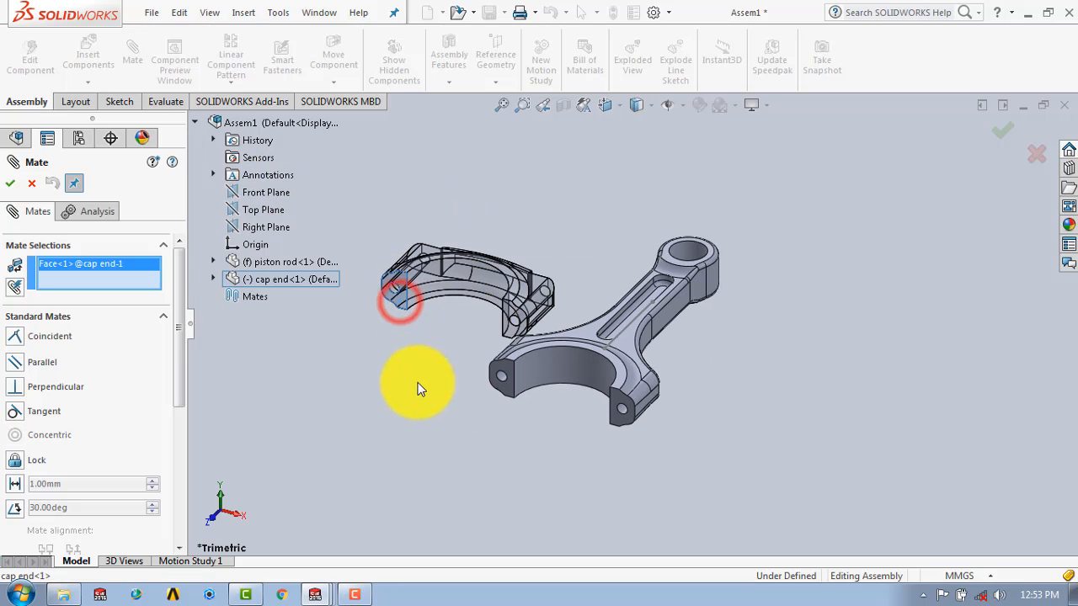
click(508, 392)
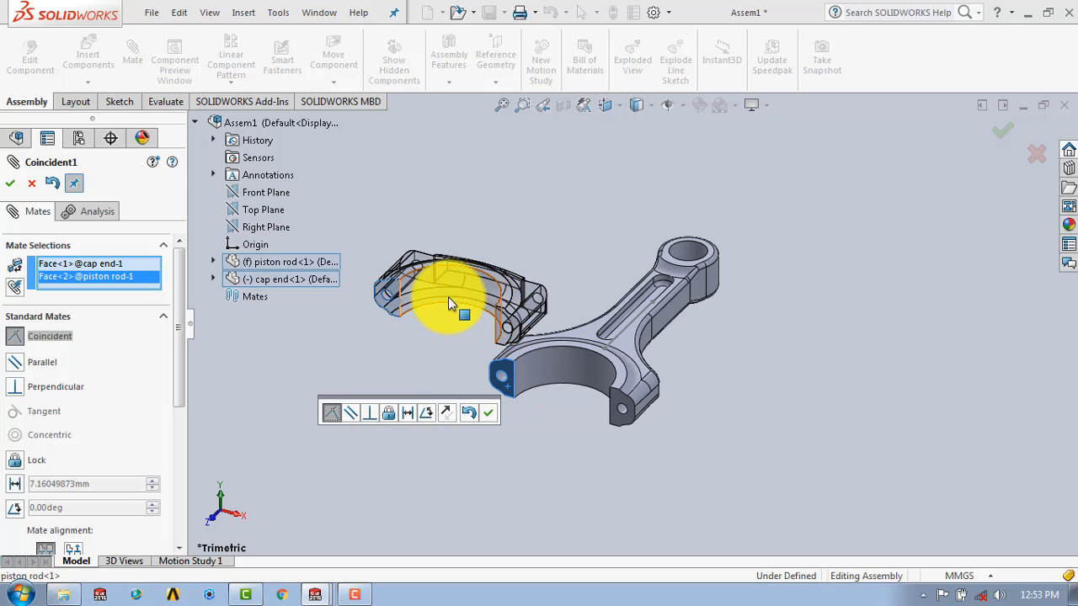
click(447, 411)
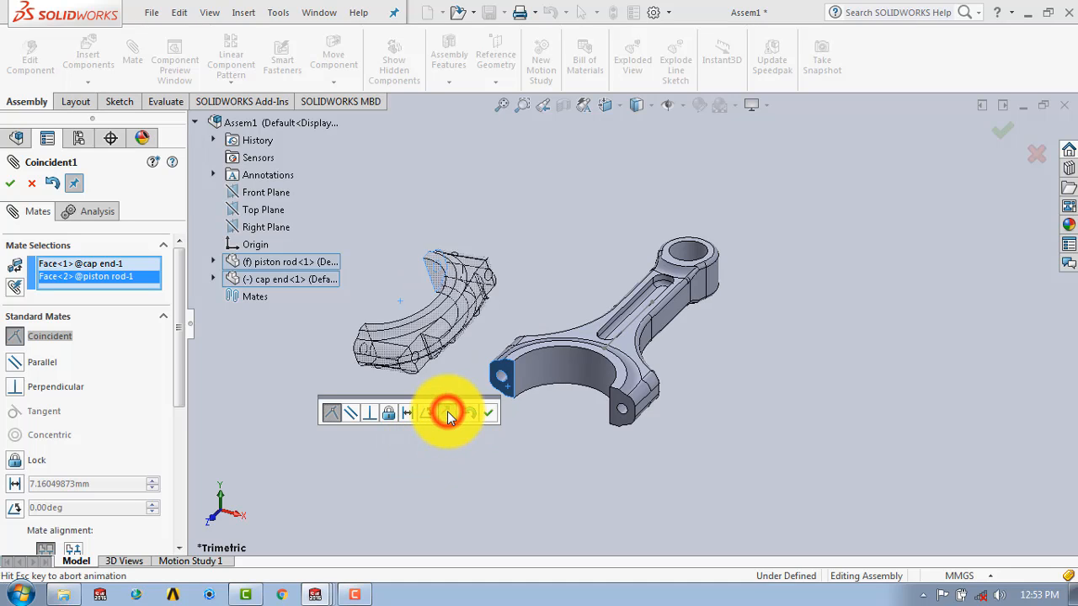
click(490, 413)
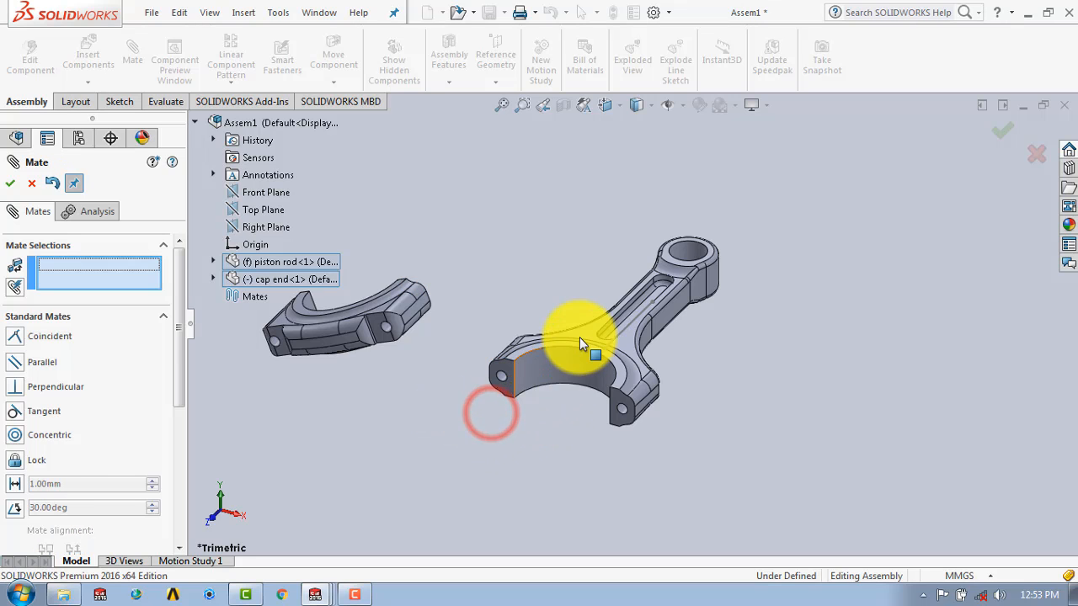
- Add a coincident mate between the upper ring faces around the big-end bore of the piston rod and cap end
scroll(580, 362, down, 3)
scroll(478, 375, down, 2)
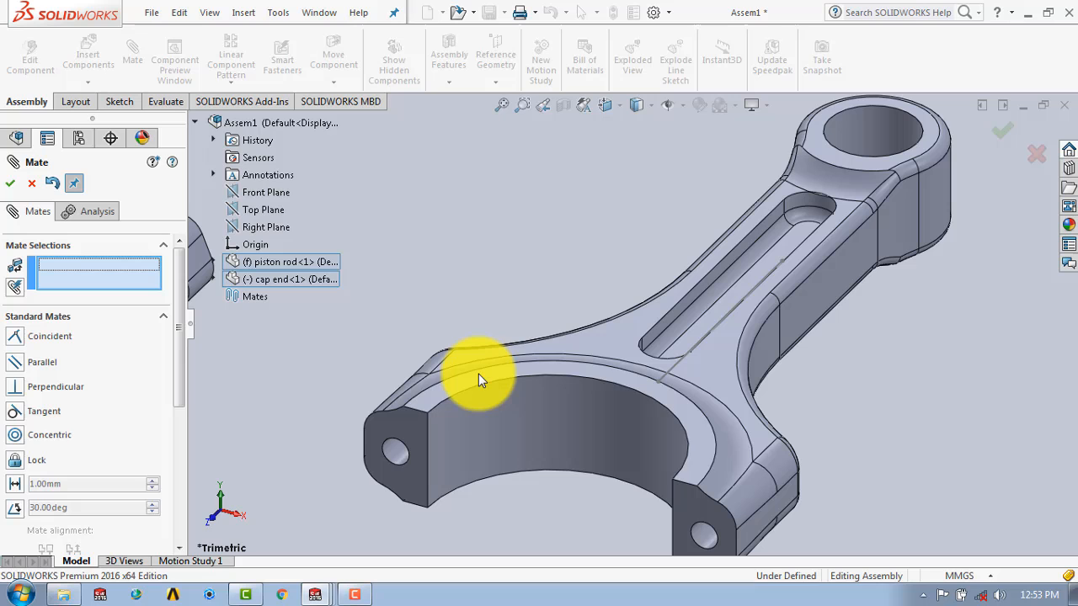
click(477, 374)
scroll(536, 347, up, 4)
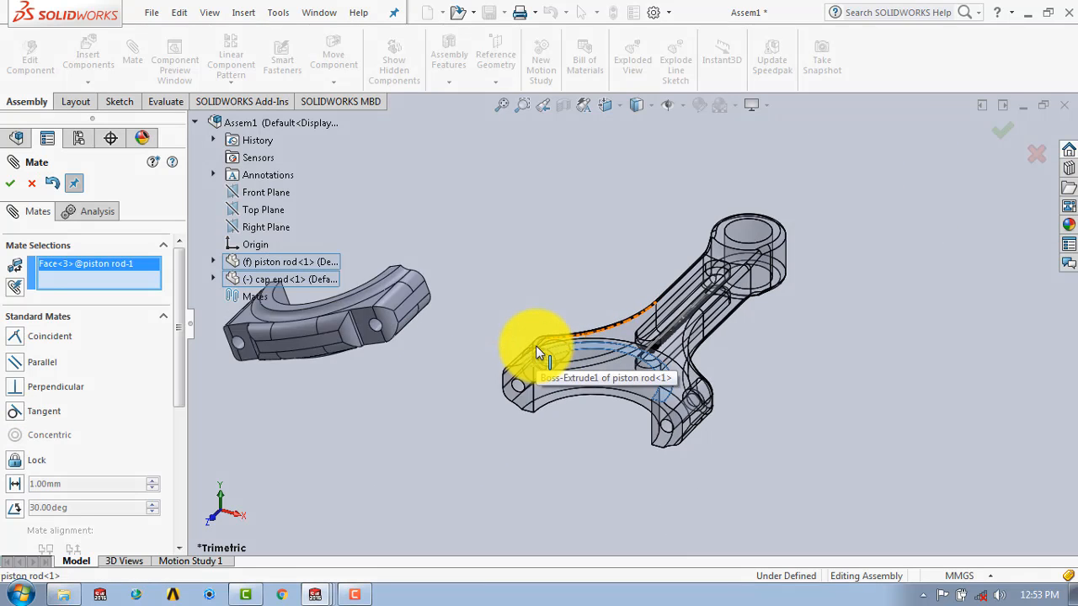
scroll(517, 345, down, 4)
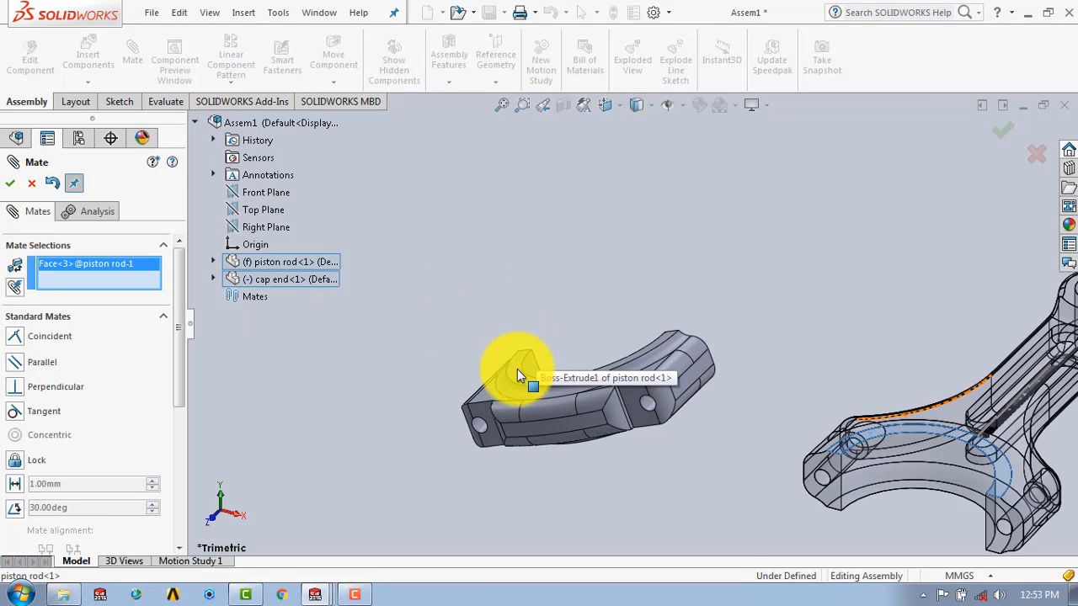
click(517, 369)
scroll(526, 337, up, 3)
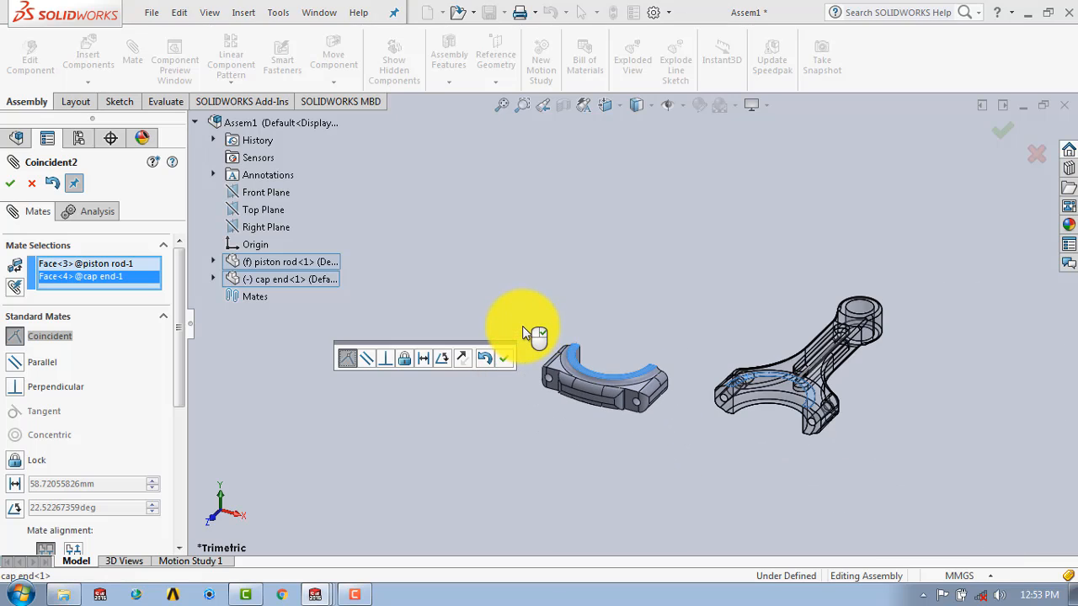
click(502, 358)
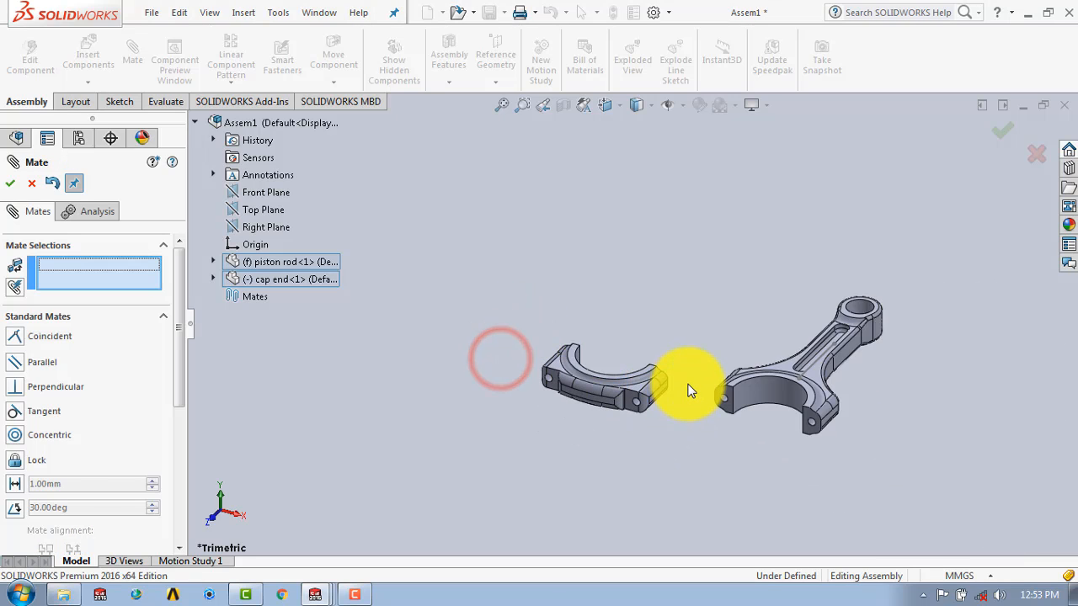
- Add a coincident mate between the outer side faces of the cap end and the piston rod's big end
scroll(685, 387, down, 5)
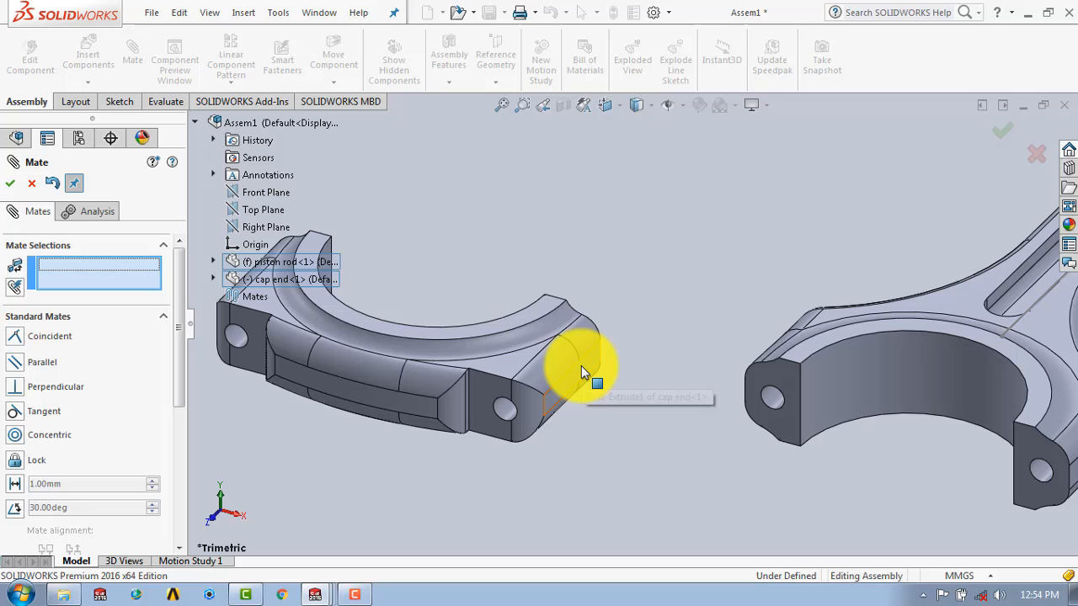
click(583, 367)
scroll(588, 366, up, 5)
scroll(737, 387, down, 5)
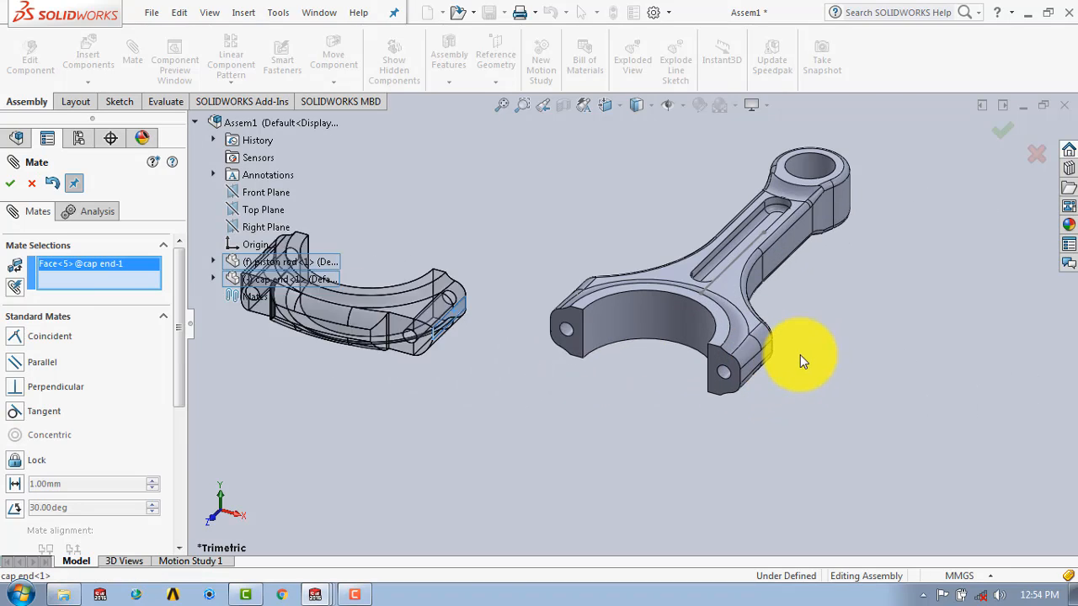
click(713, 359)
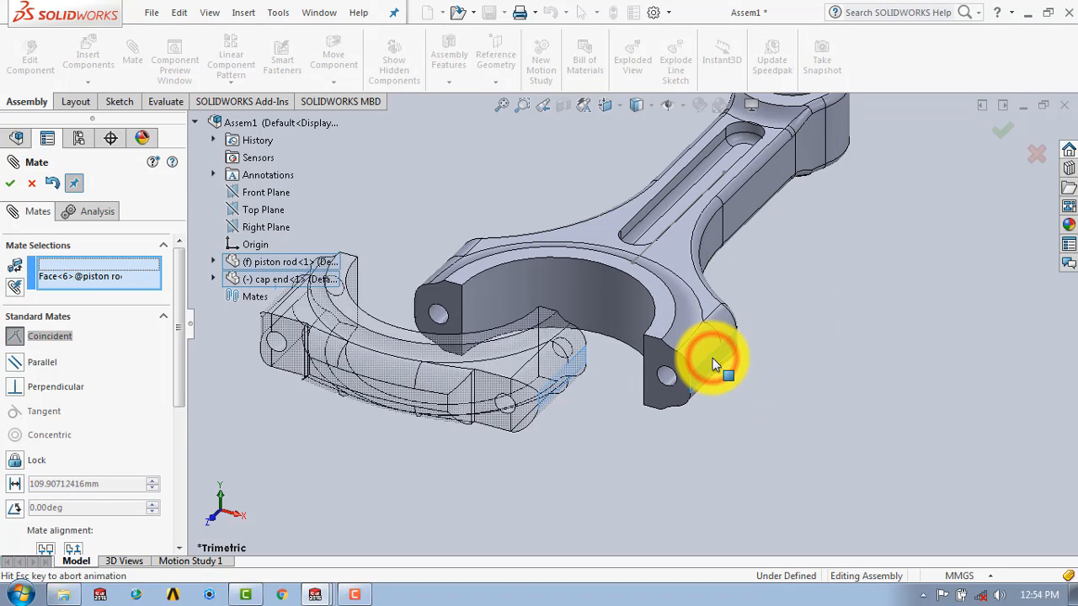
click(892, 386)
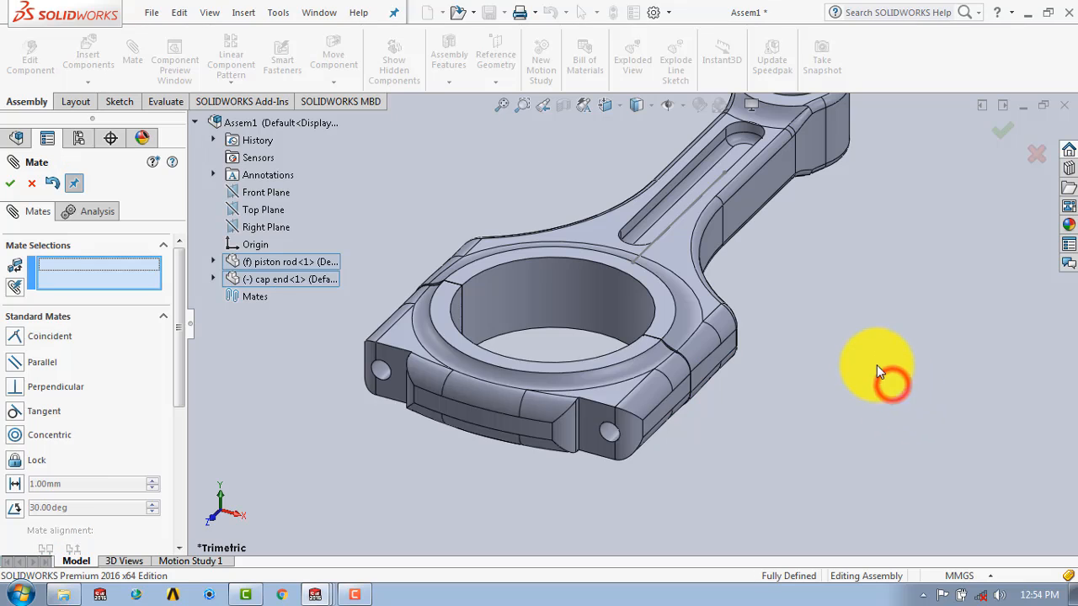
scroll(875, 355, up, 5)
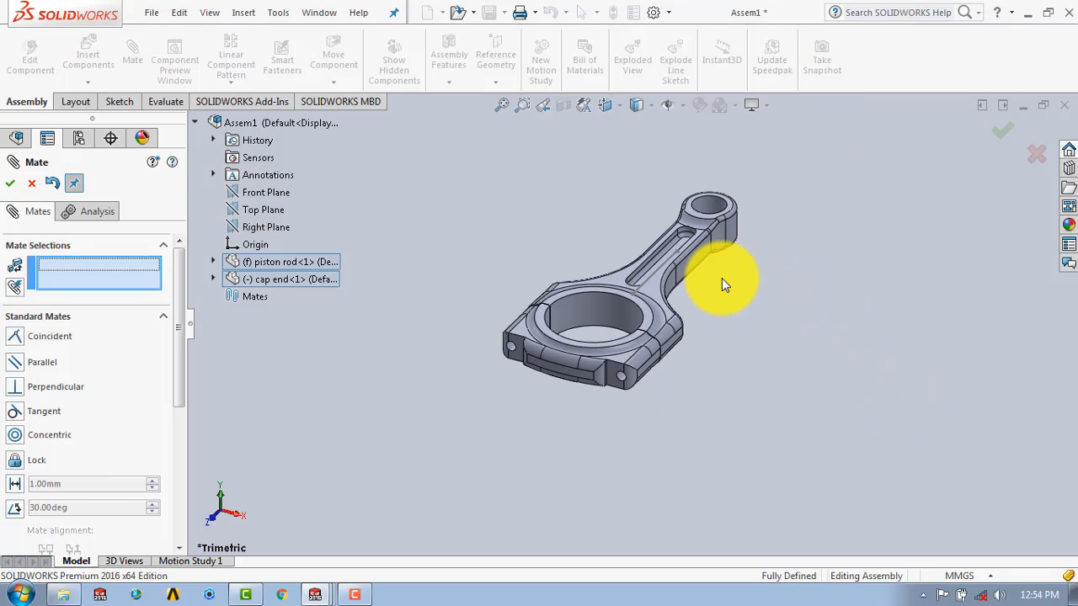
middle_drag(722, 278, 454, 318)
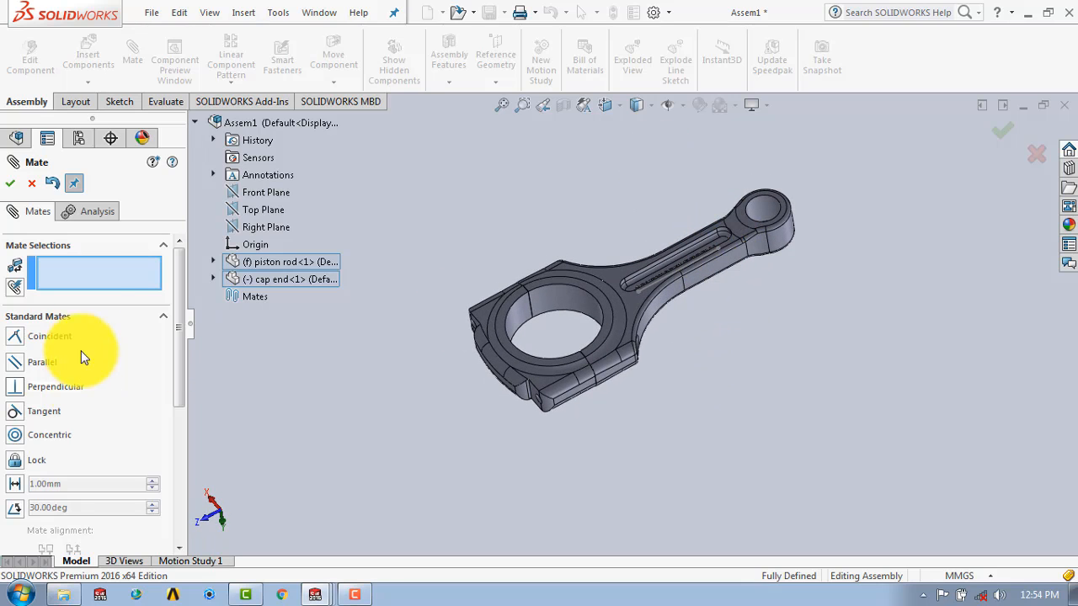
- Finish mating the cap end and insert the bearing into the assembly, beside the connecting rod's big end
click(11, 183)
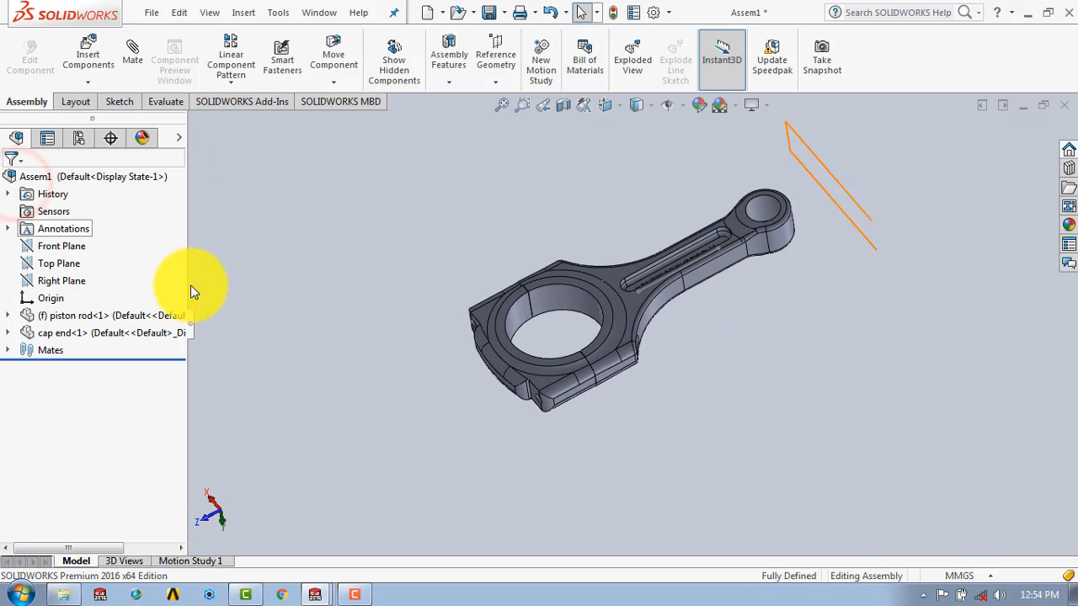
click(90, 48)
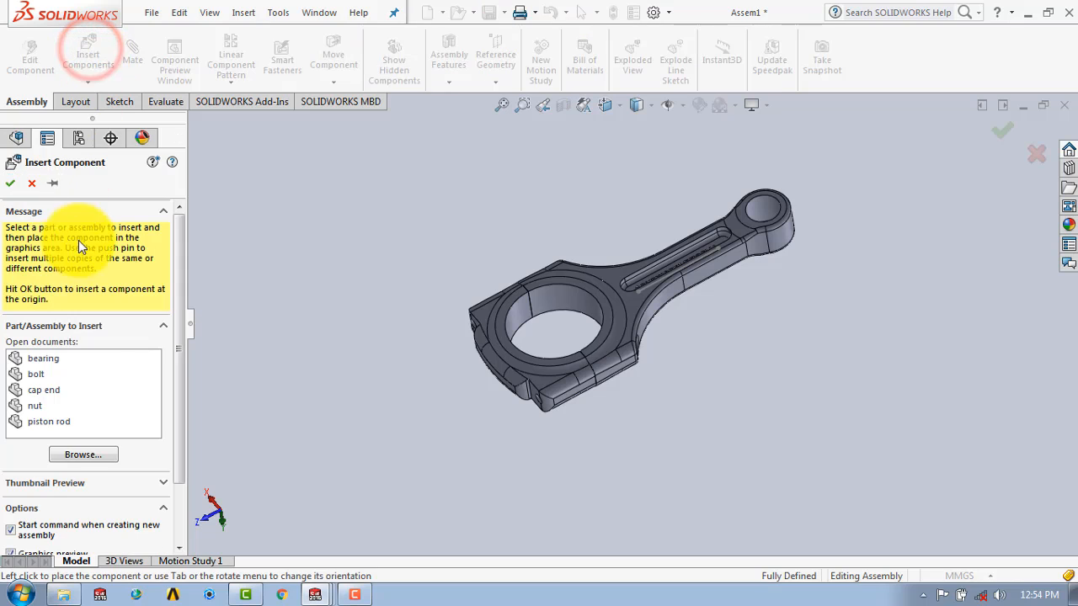
click(40, 358)
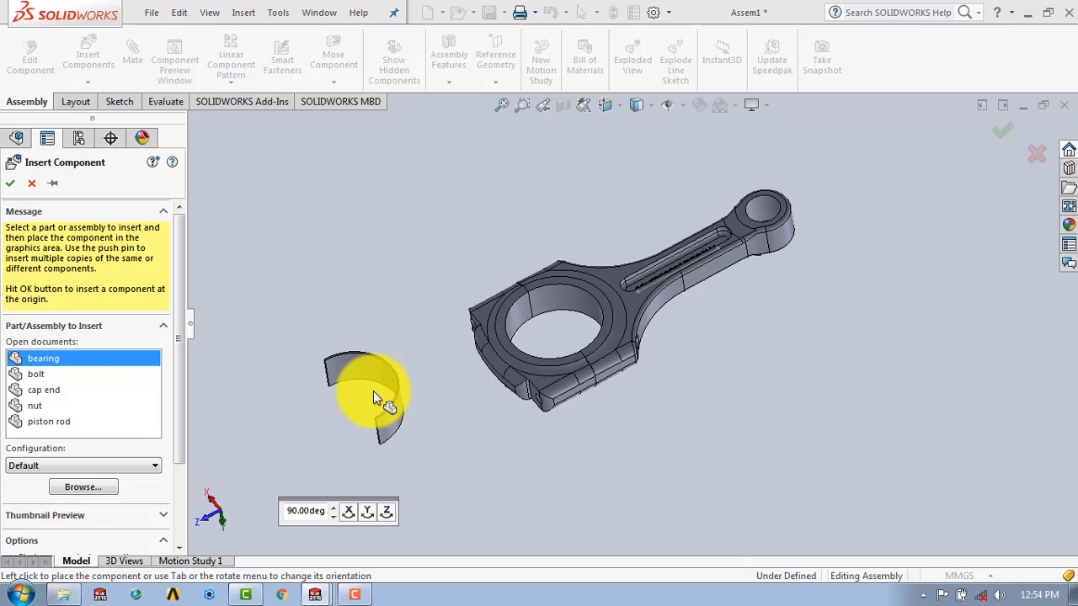
click(373, 390)
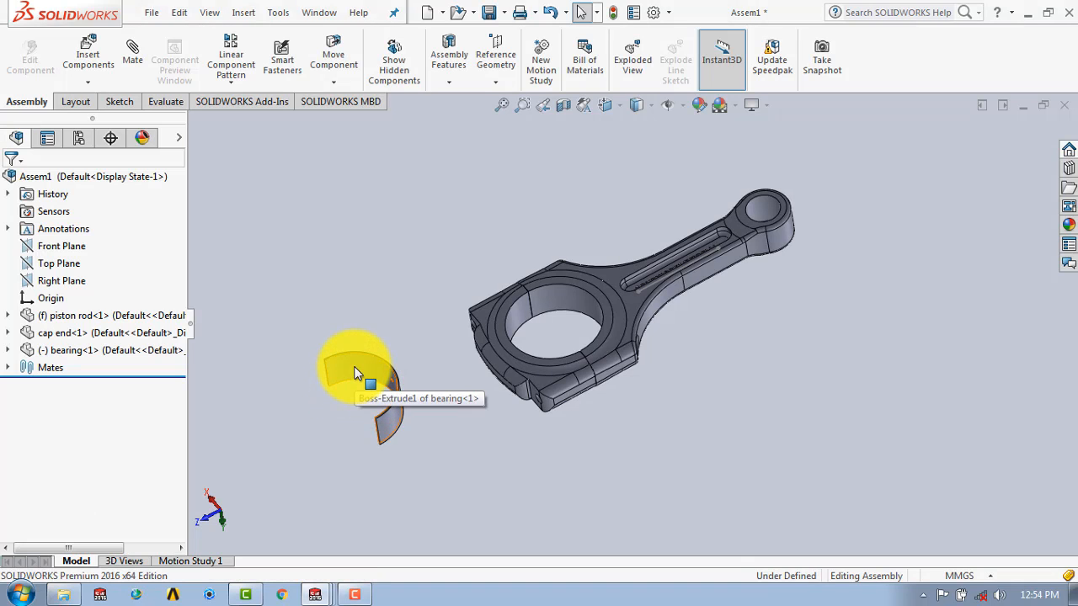
- Mate the bearing's curved face concentric with the piston rod's big-end bore
click(355, 371)
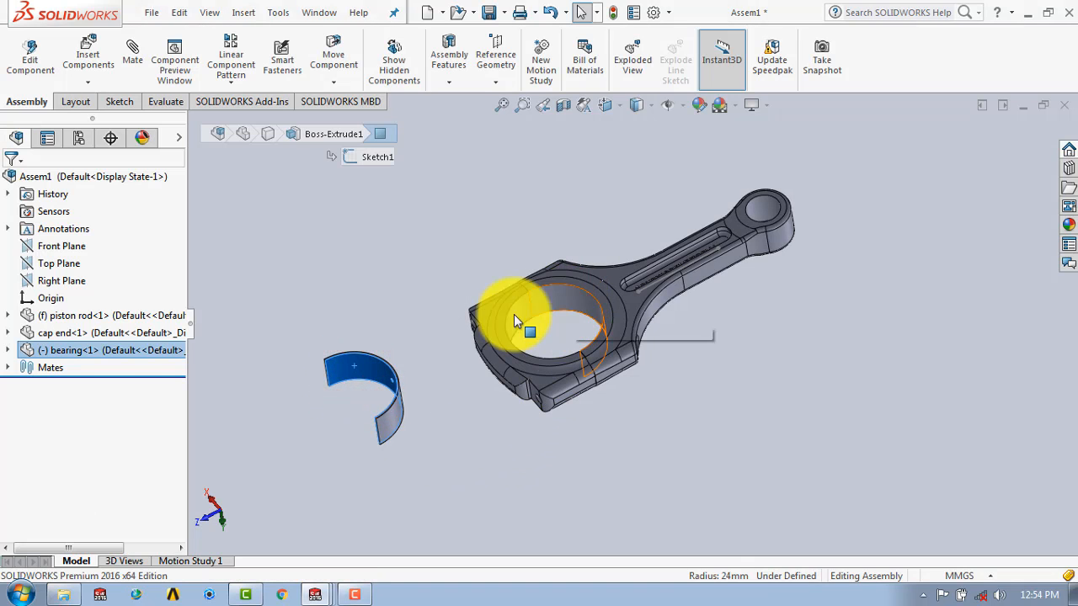
click(307, 270)
click(133, 54)
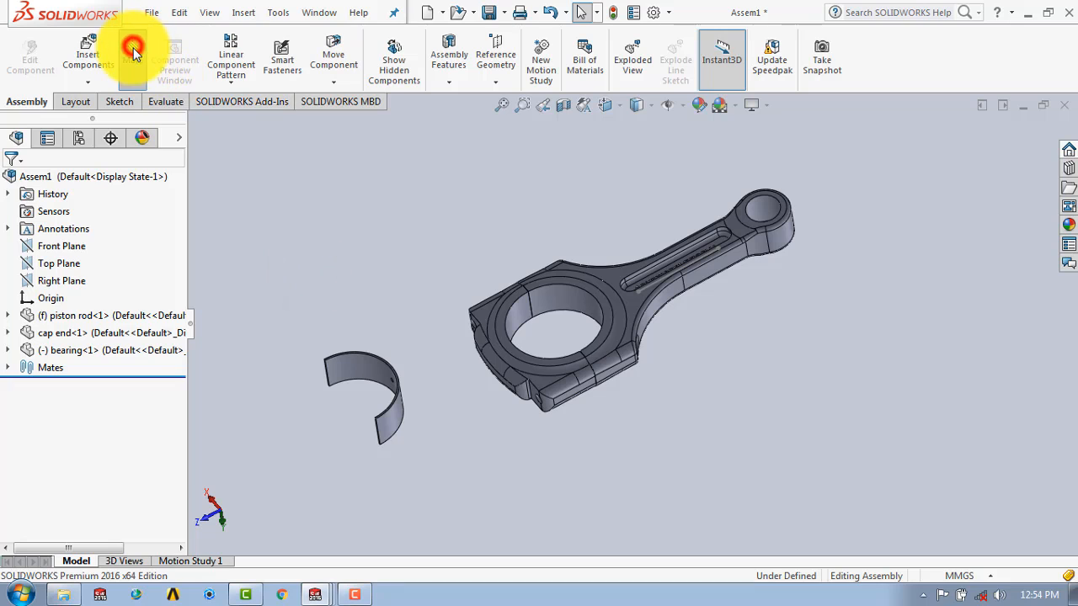
click(355, 369)
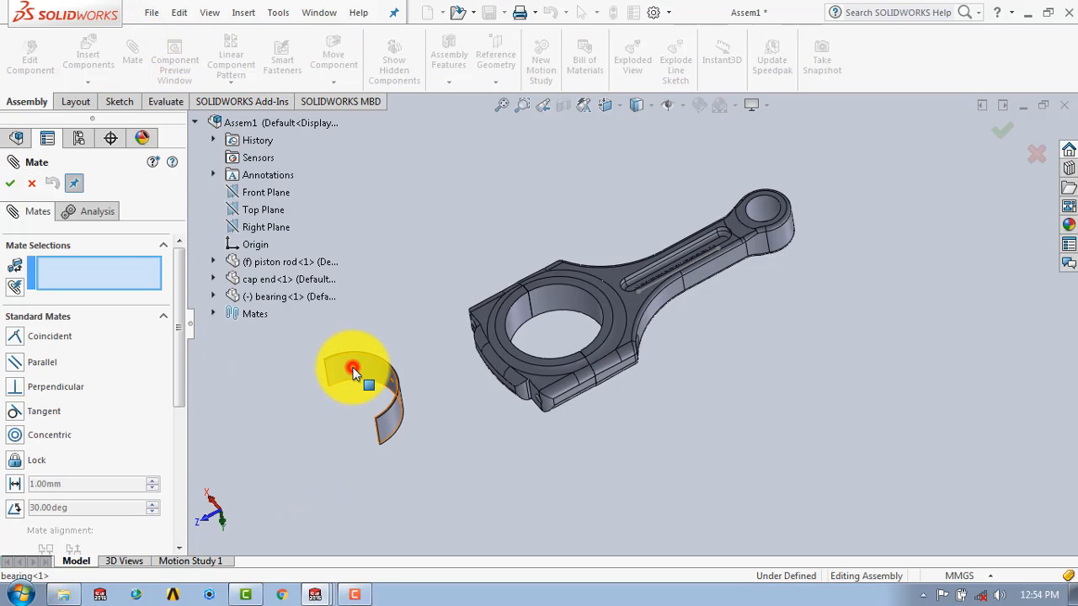
click(564, 292)
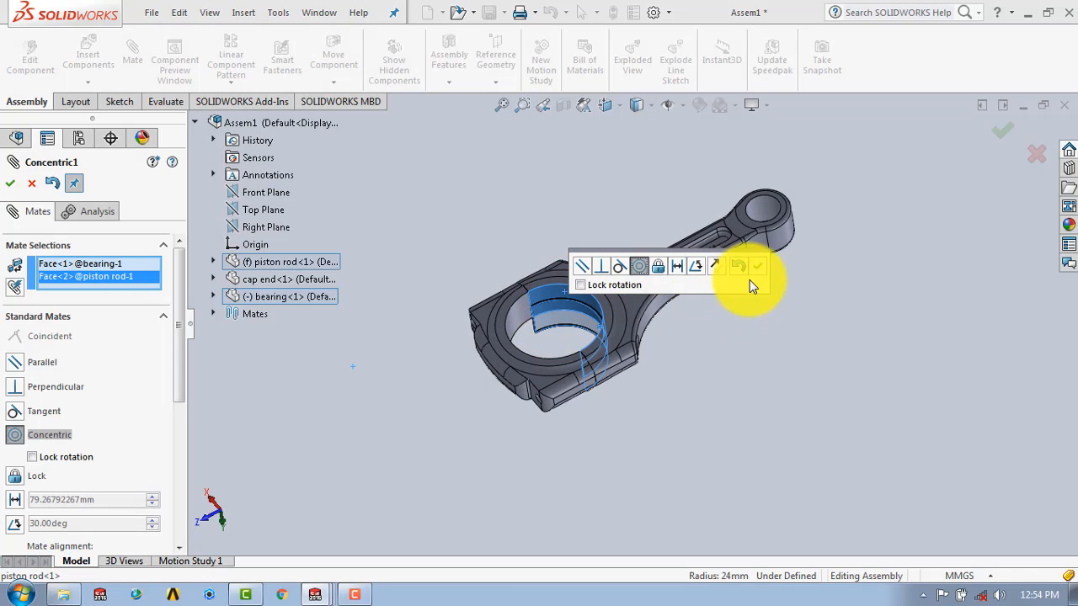
click(758, 267)
- Mate the bearing's upper rim face coincident with the piston rod's raised ring face around the big-end bore
middle_drag(712, 332, 714, 365)
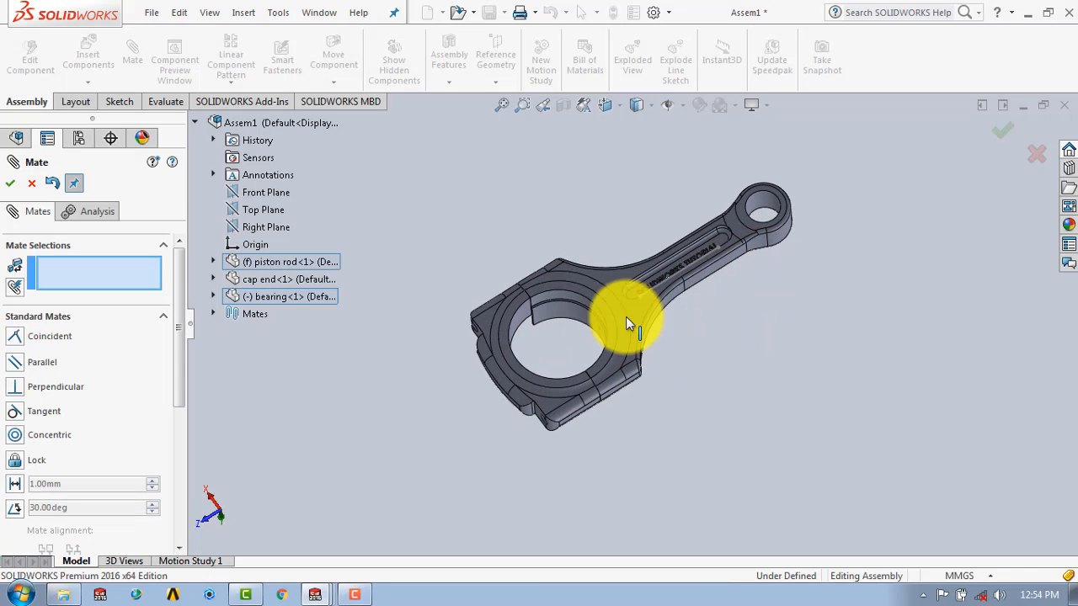
scroll(578, 296, down, 8)
click(493, 335)
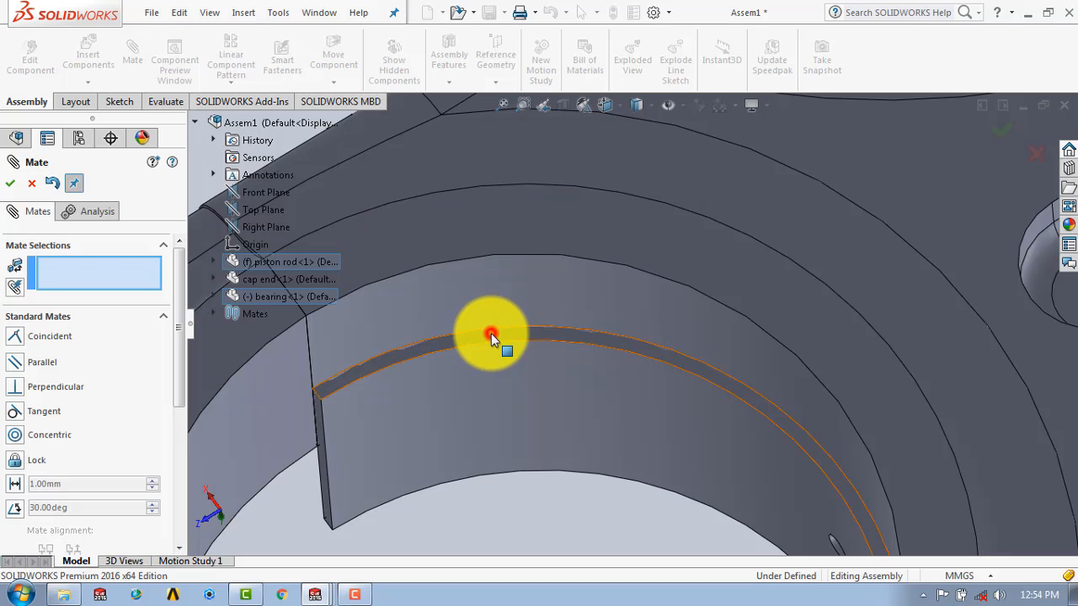
click(521, 235)
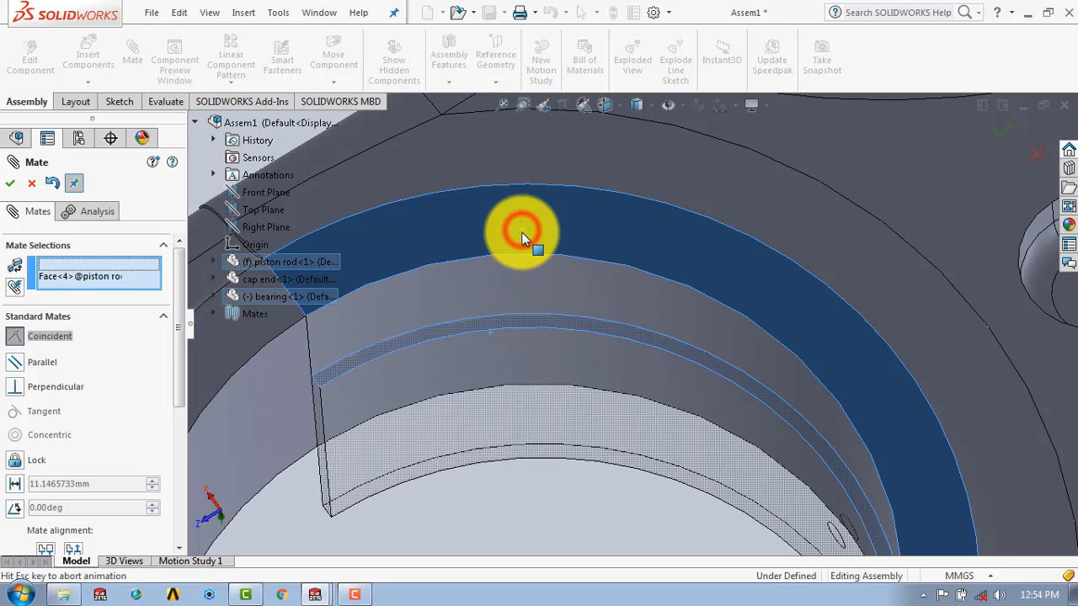
click(513, 210)
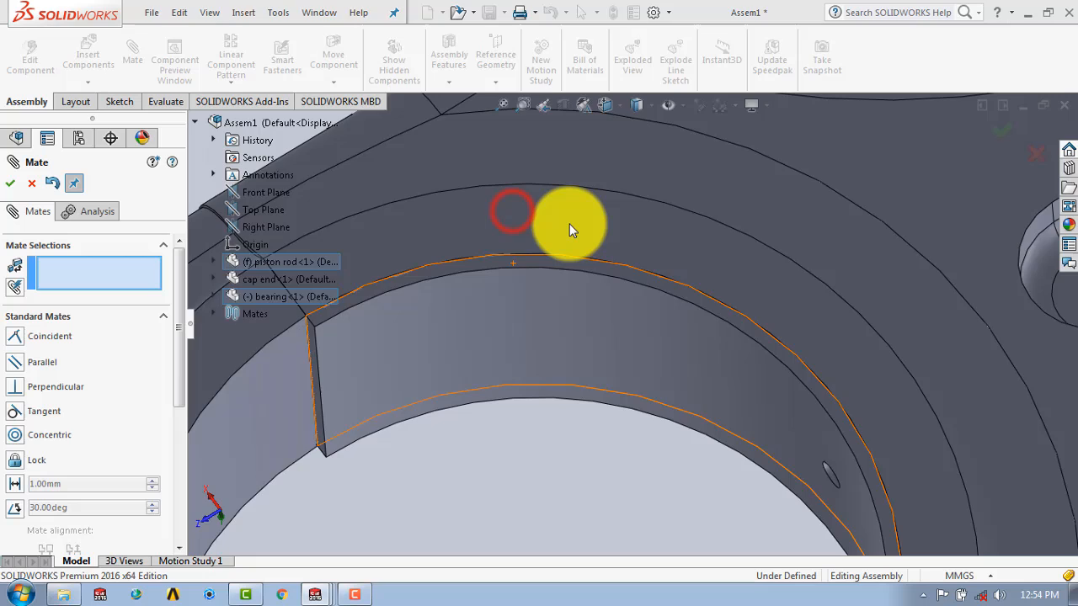
scroll(570, 226, up, 8)
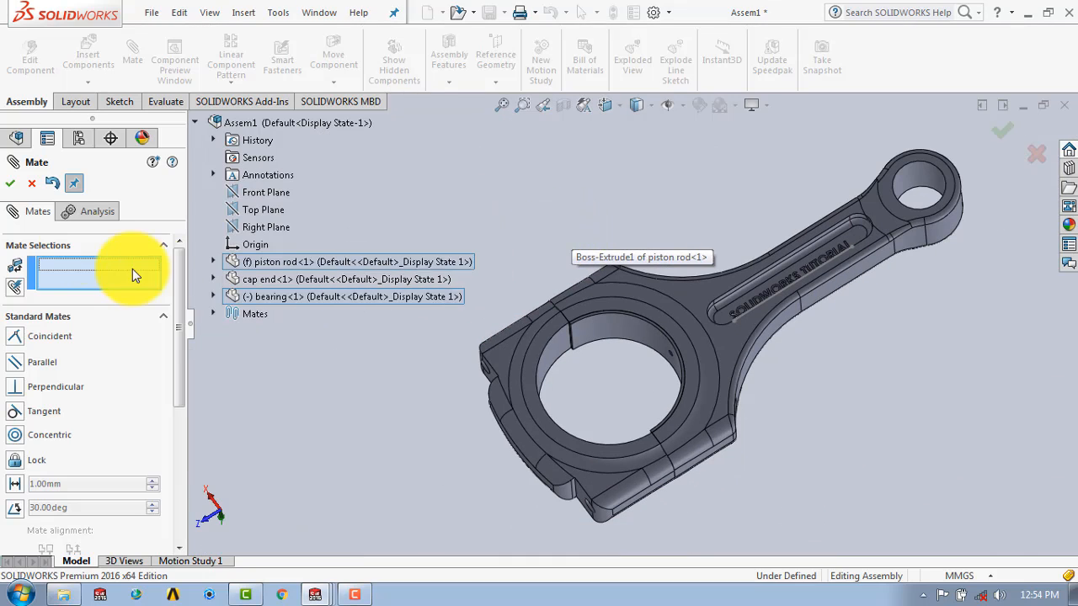
click(10, 183)
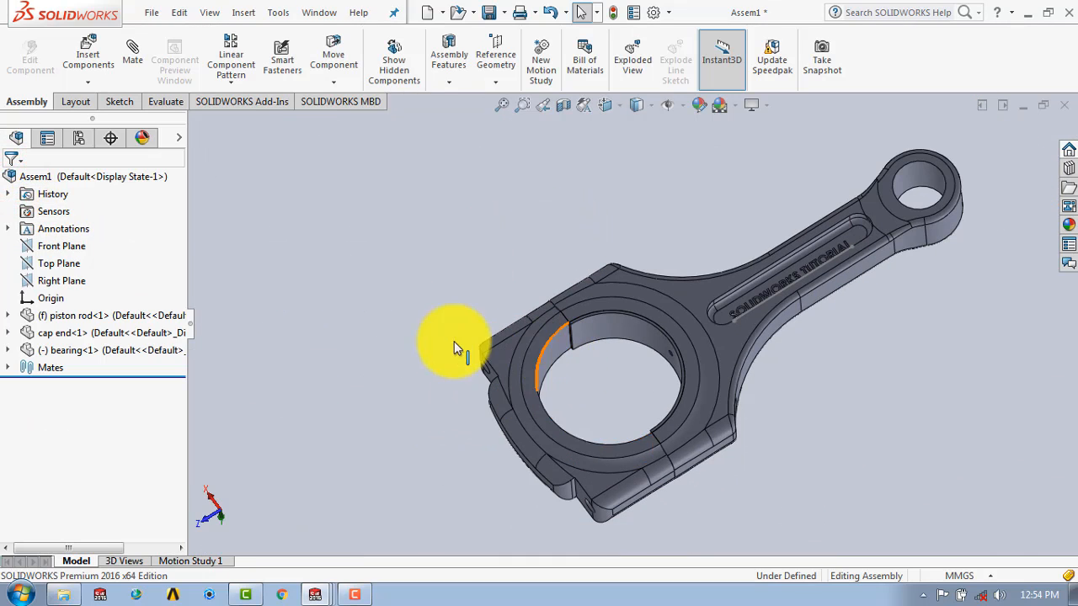
- Insert a second copy of the bearing into the assembly, in the empty space beside the big end
click(97, 57)
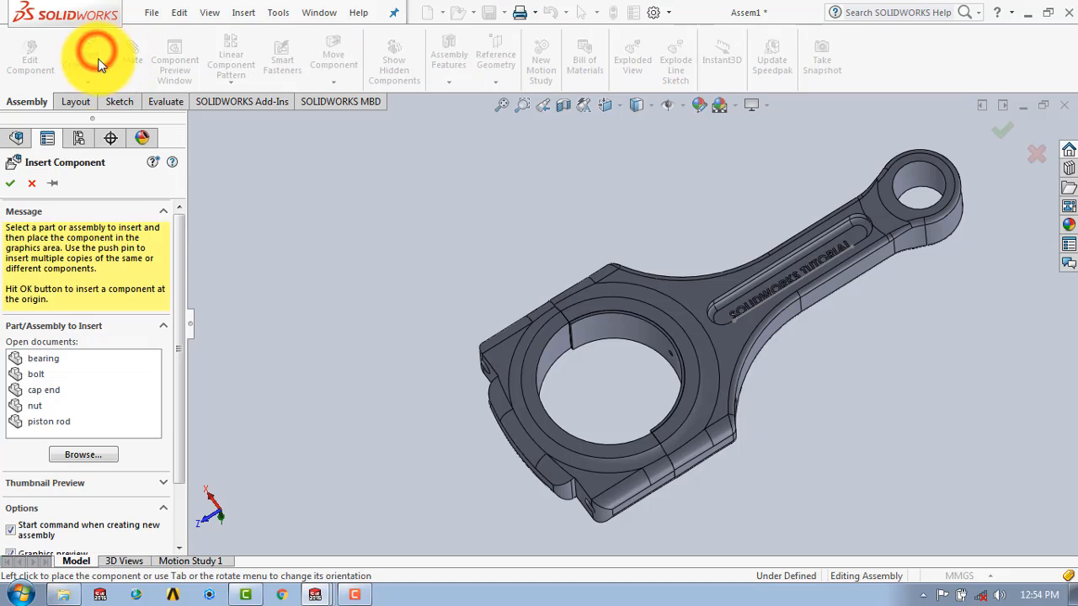
click(45, 358)
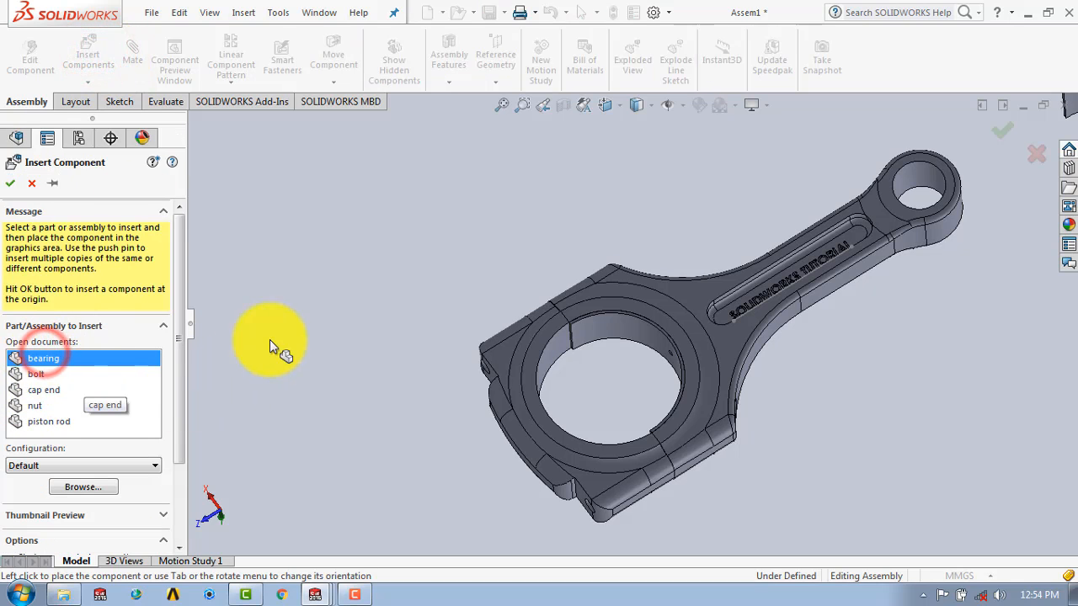
click(313, 277)
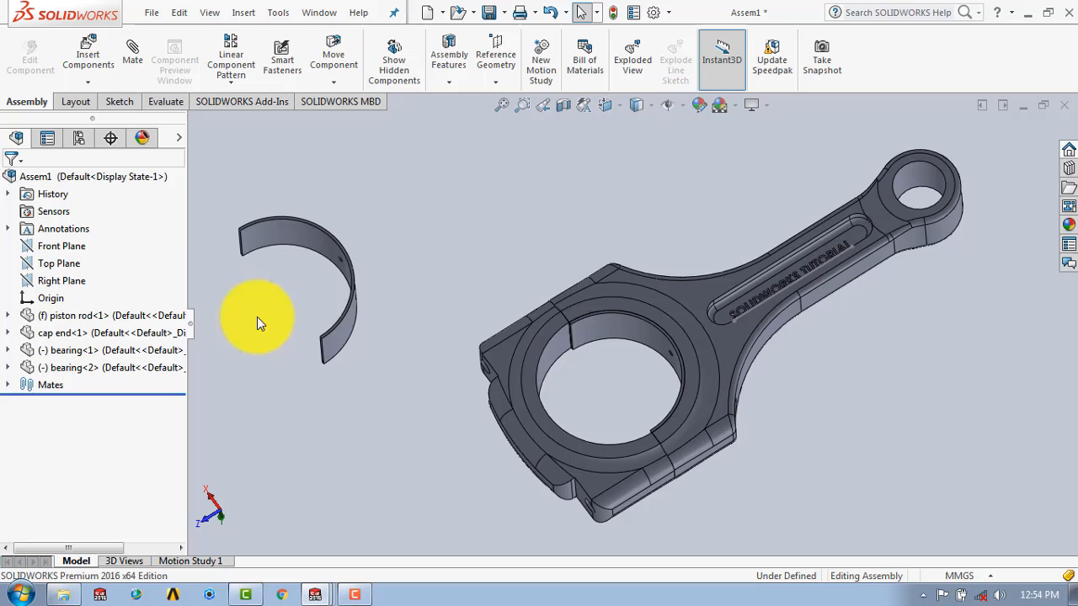
- Mate the second bearing's curved face concentric with the cap end's half of the big-end bore
click(130, 55)
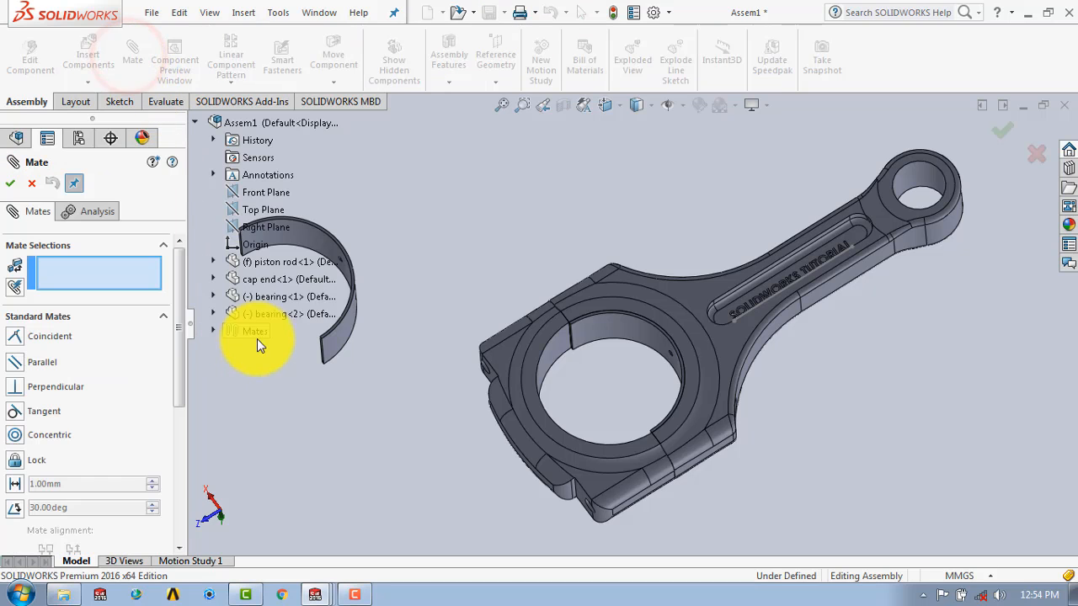
click(315, 244)
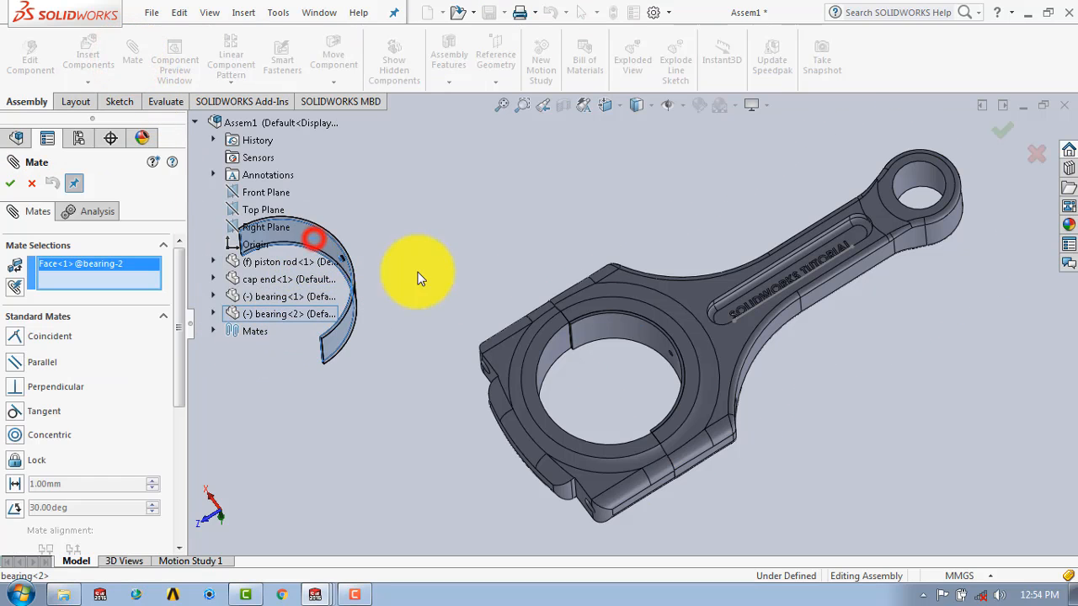
middle_drag(642, 393, 557, 357)
click(557, 358)
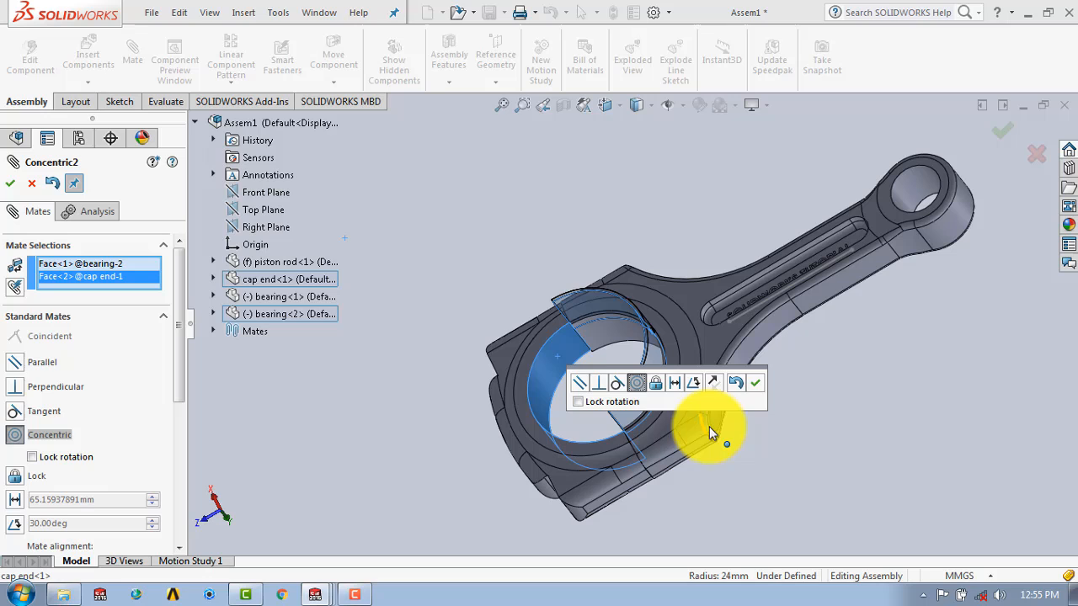
click(759, 383)
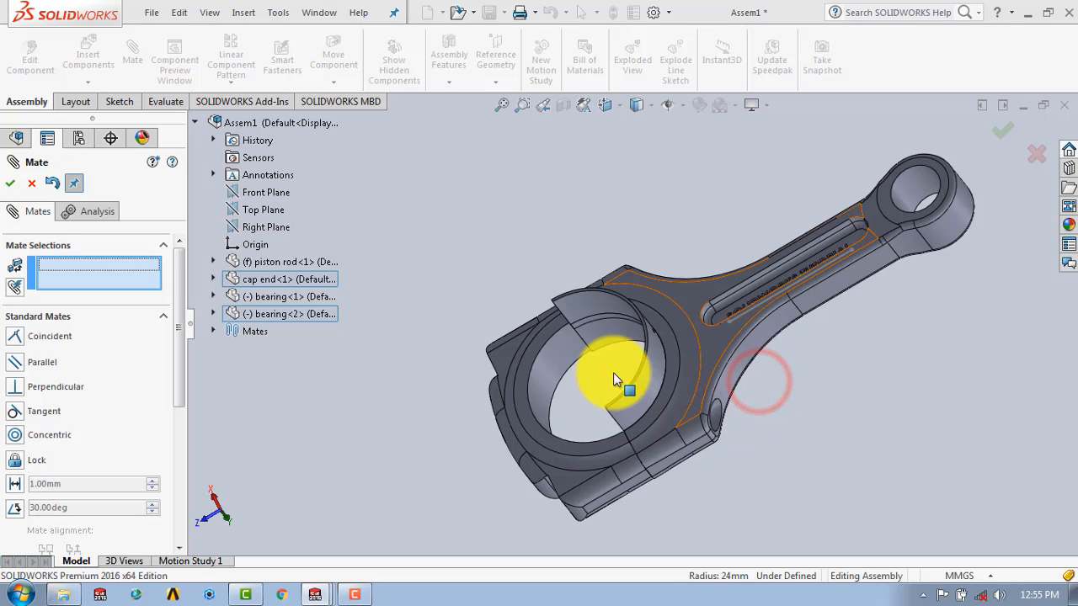
- Add a coincident mate between the end faces of the two bearing halves, with the mate alignment flipped
middle_drag(614, 365, 632, 355)
scroll(595, 313, down, 5)
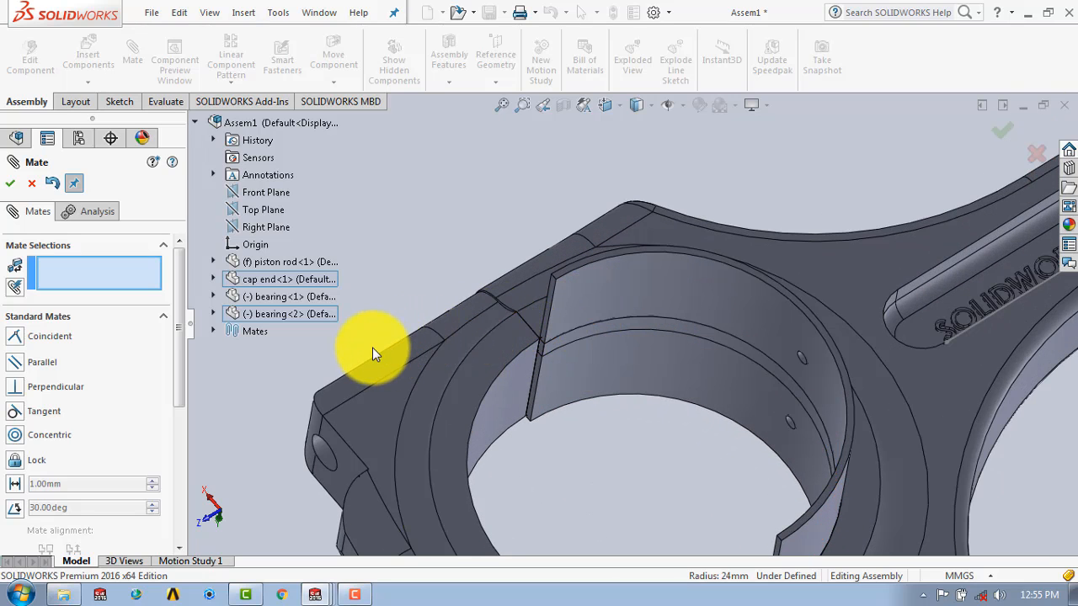
click(548, 299)
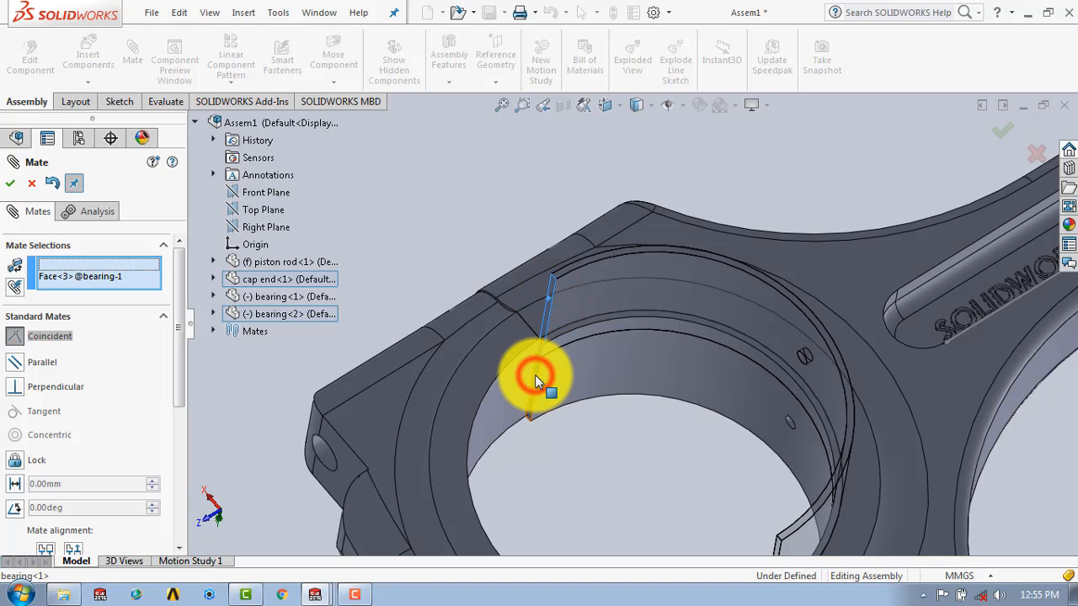
click(535, 375)
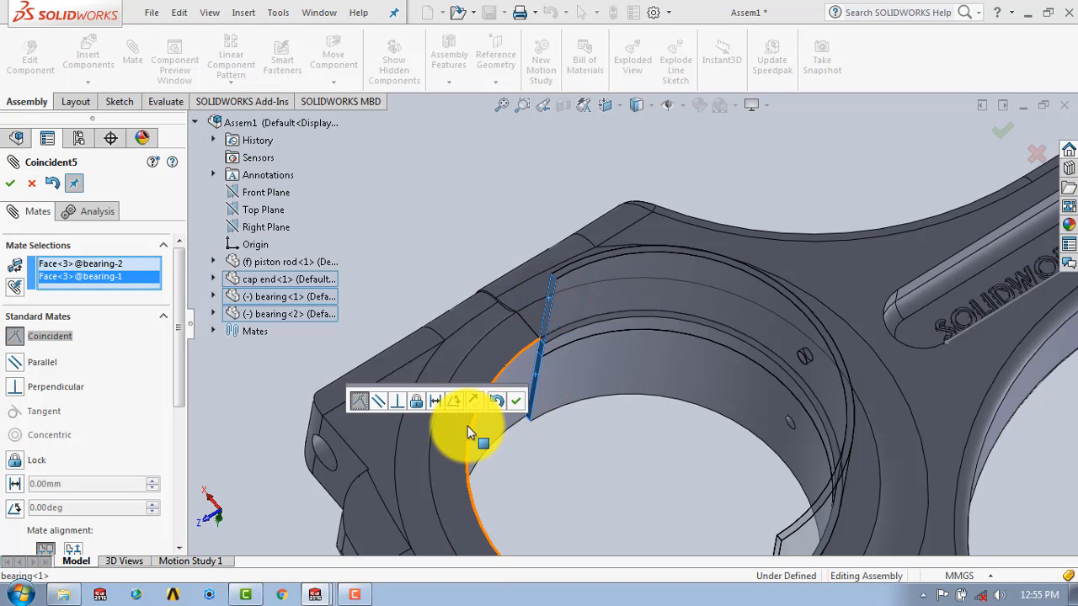
click(470, 403)
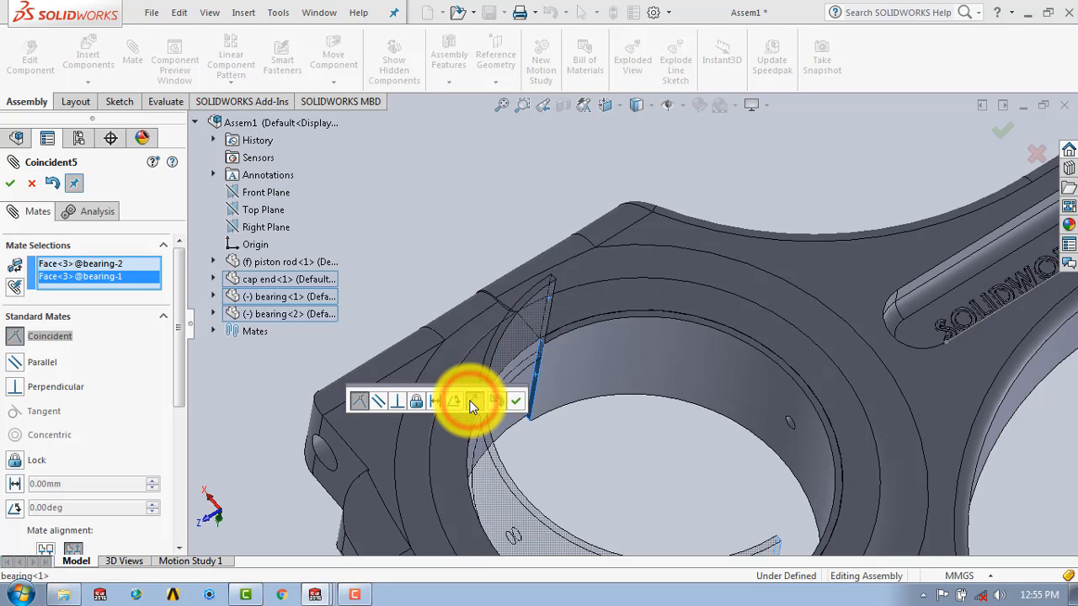
click(518, 402)
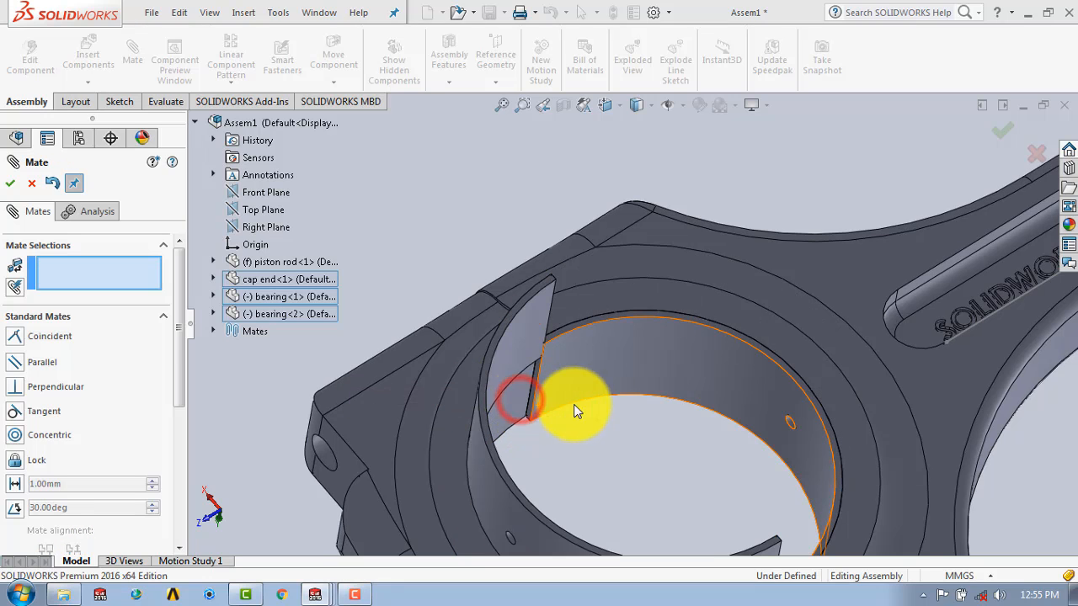
- Mate the second bearing's upper rim face coincident with the piston rod's ring face around the big-end bore
scroll(593, 391, up, 3)
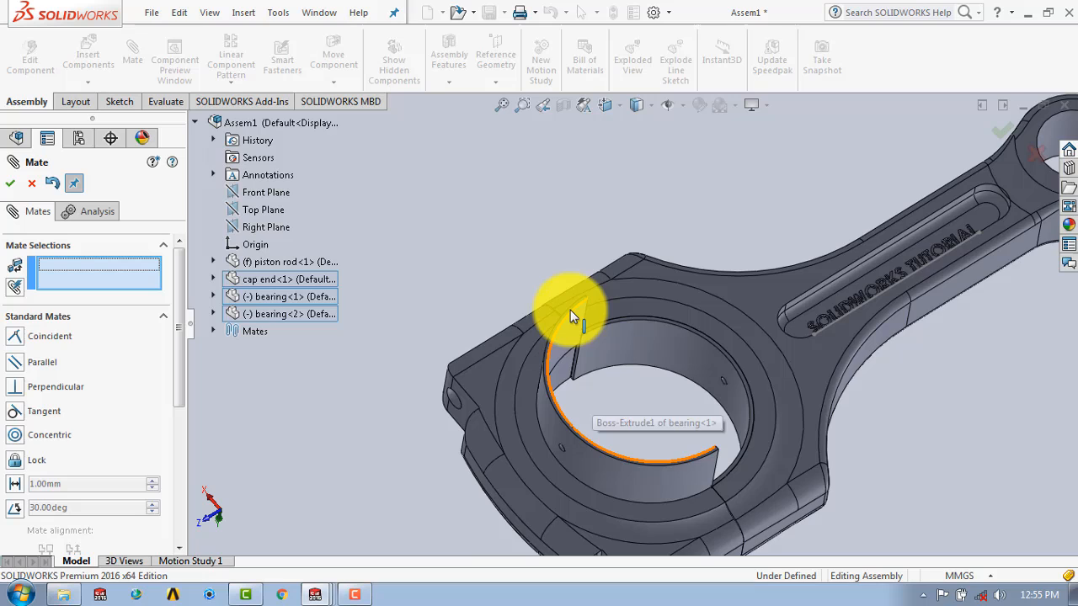
scroll(573, 310, down, 3)
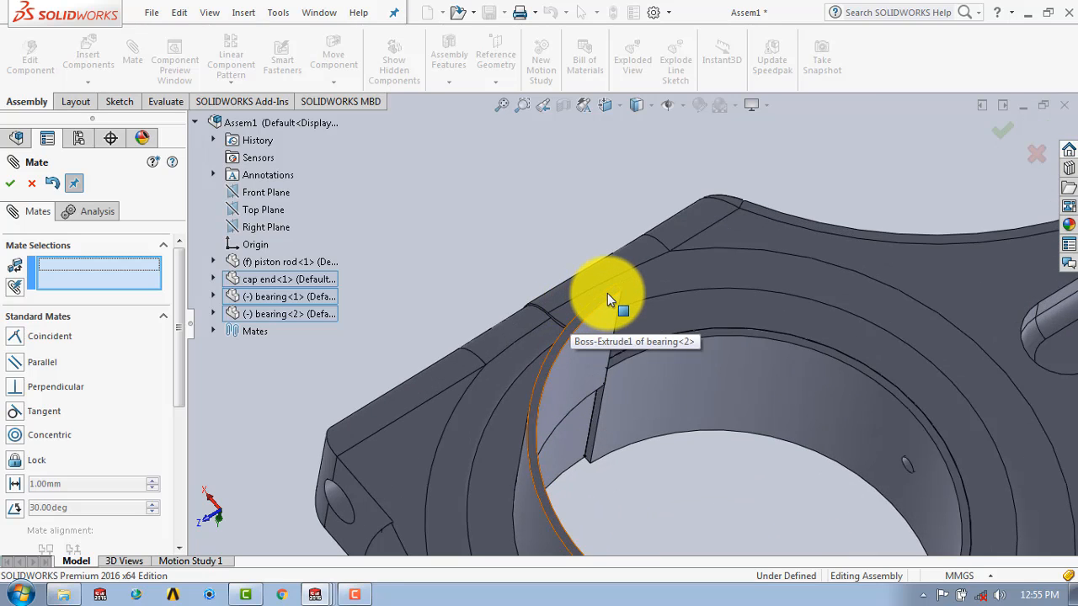
click(608, 297)
scroll(594, 303, up, 2)
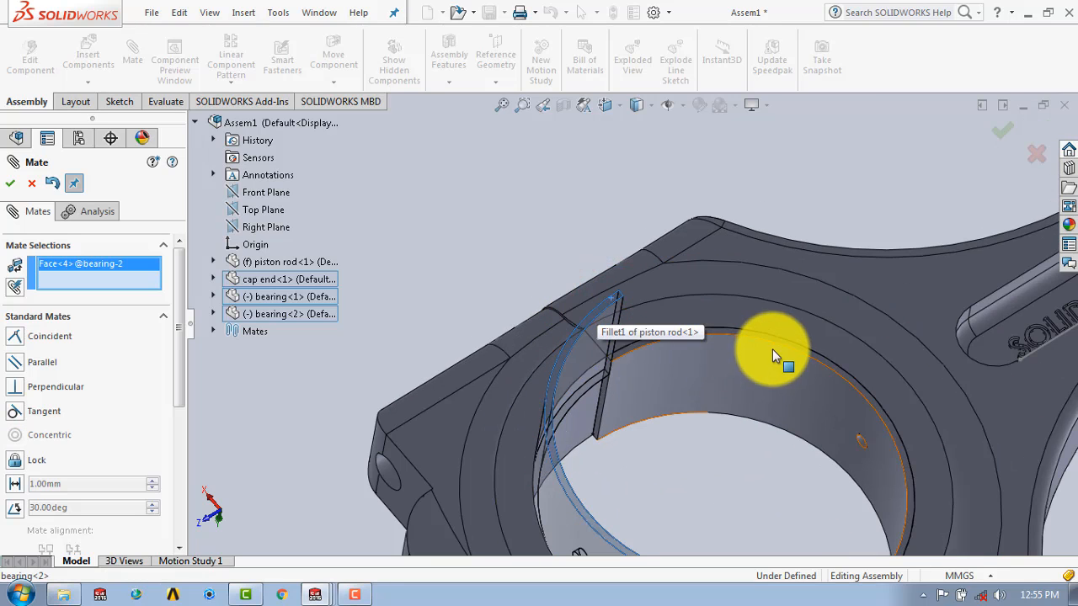
click(766, 327)
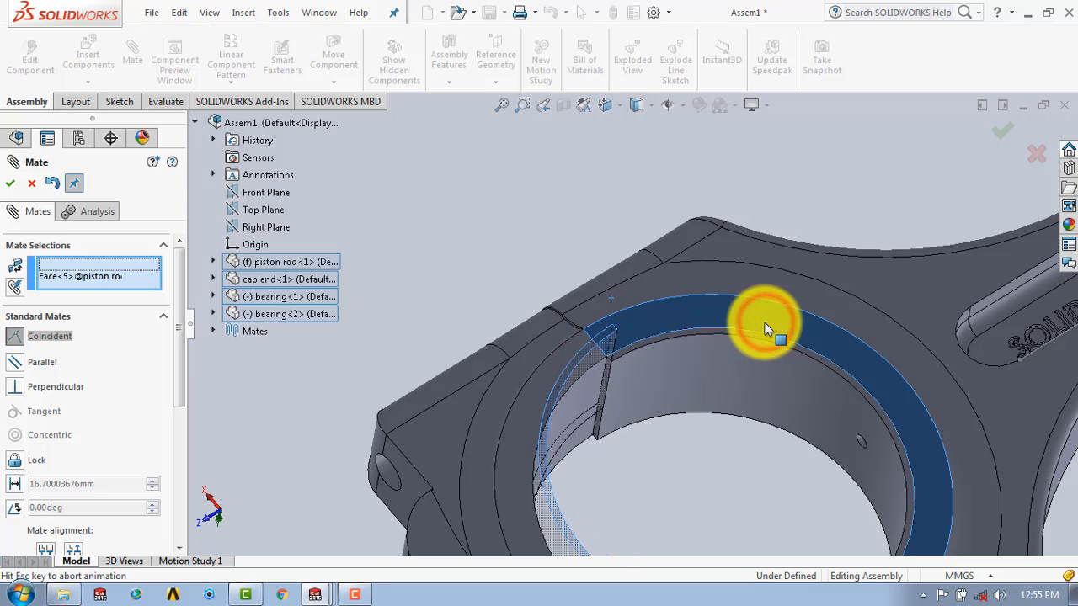
click(935, 304)
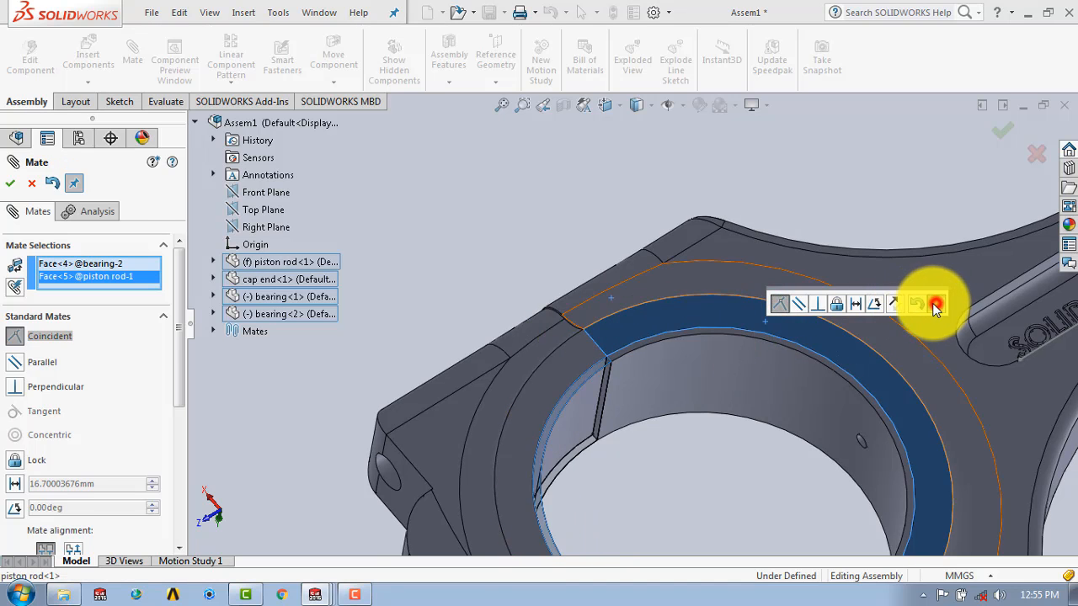
scroll(590, 244, up, 5)
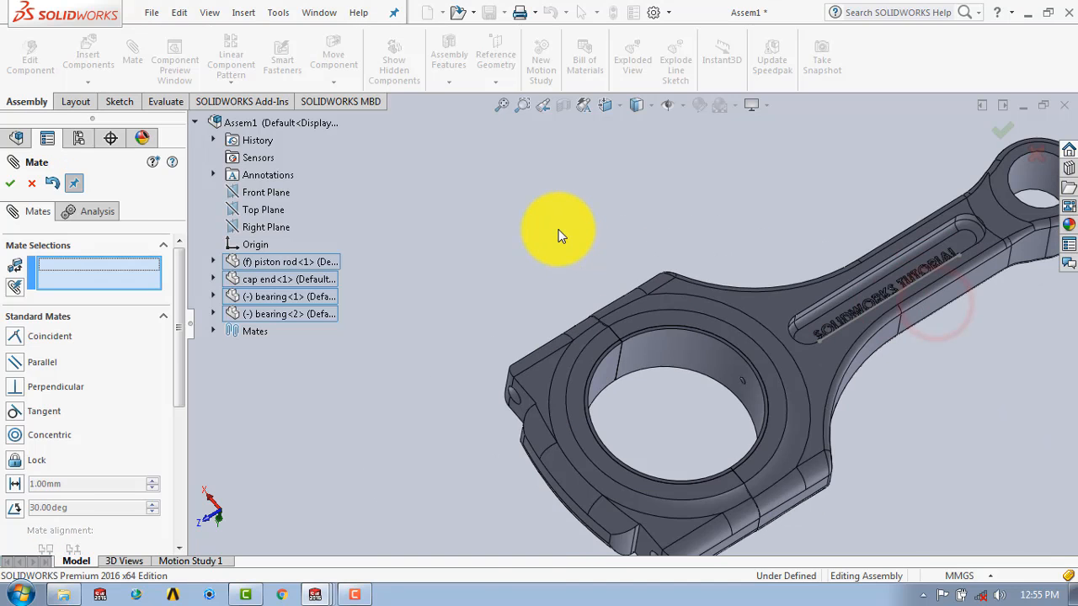
click(10, 183)
- Insert the bolt part into the assembly, in the empty space beside the connecting rod's big end
scroll(520, 297, up, 3)
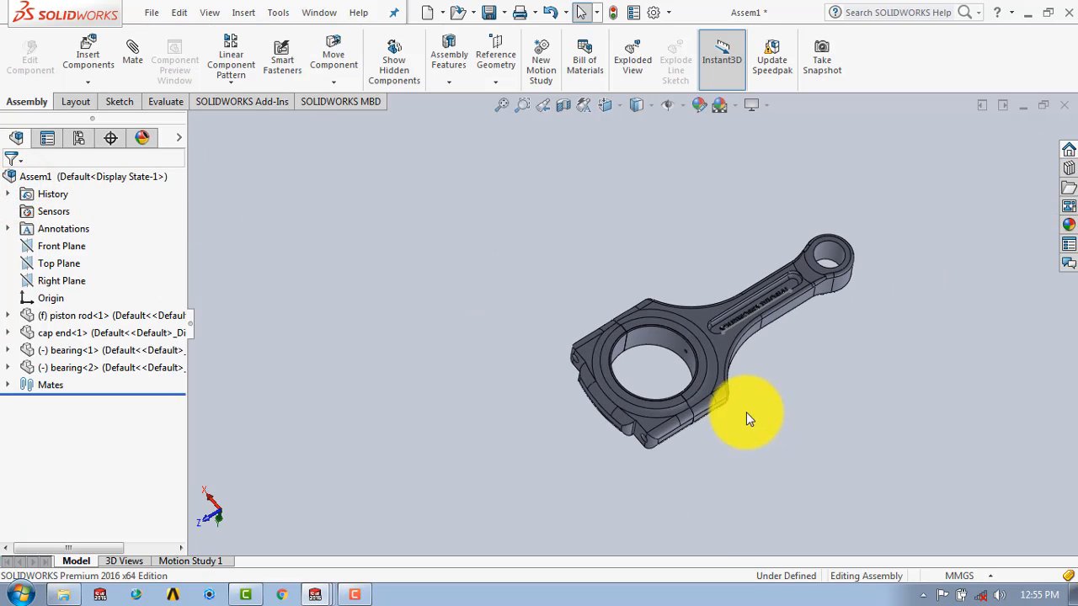
middle_drag(746, 416, 696, 389)
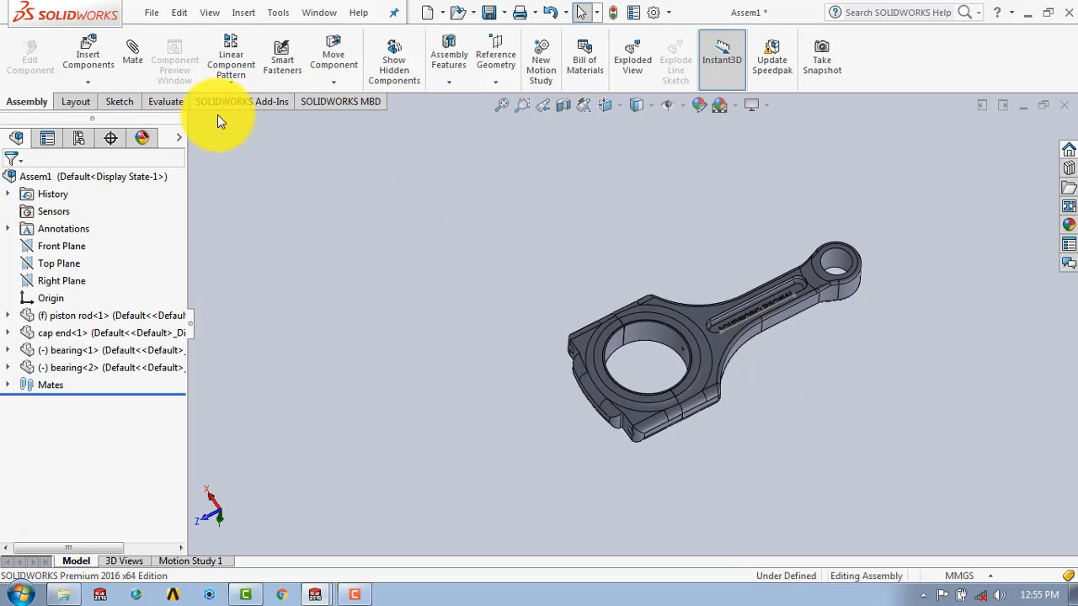
click(88, 56)
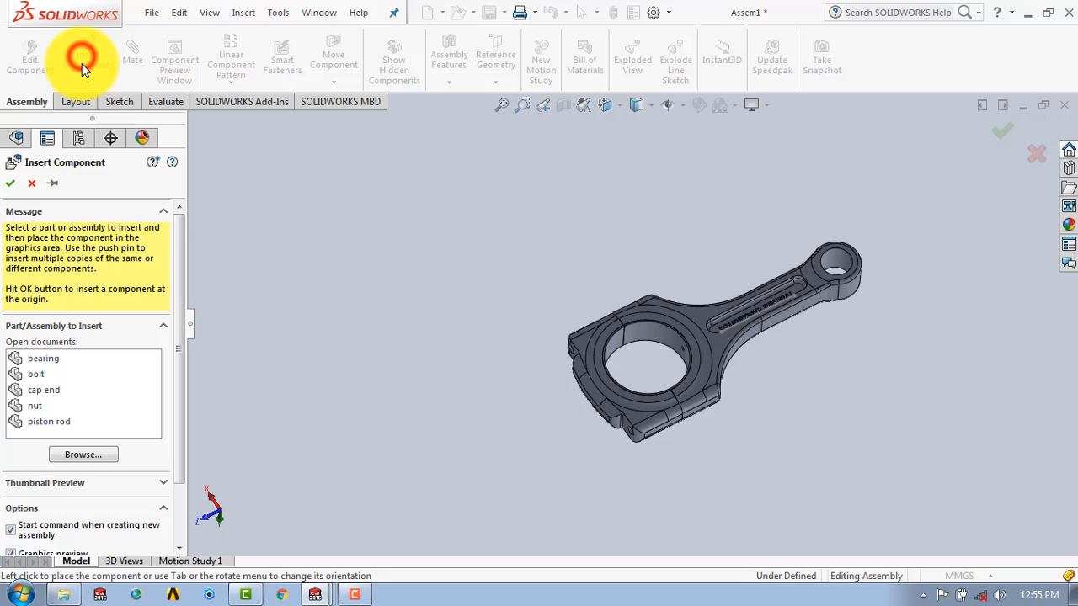
click(30, 374)
click(320, 328)
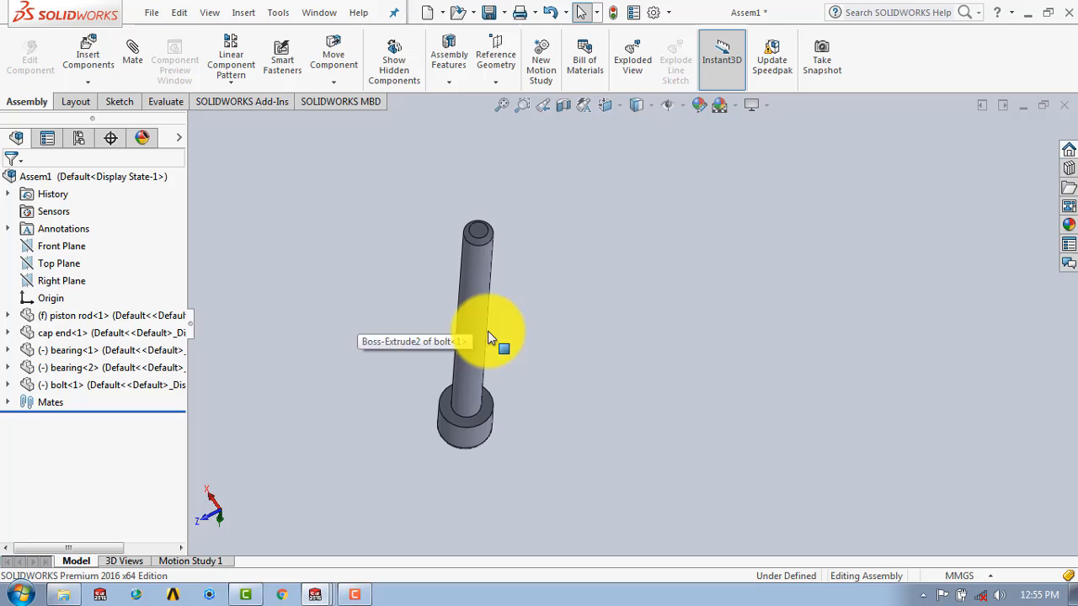
- Mate the bolt's shank concentric with the piston rod's lower bolt hole, with the mate alignment flipped
click(137, 54)
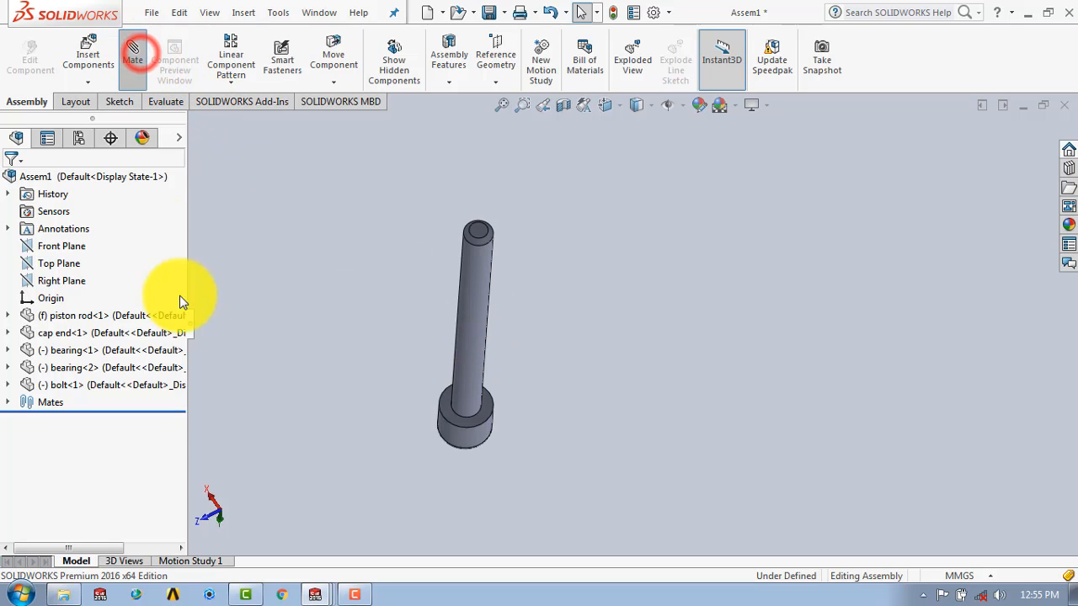
click(476, 335)
key(f)
middle_drag(852, 382, 771, 452)
scroll(790, 391, down, 5)
scroll(656, 341, down, 3)
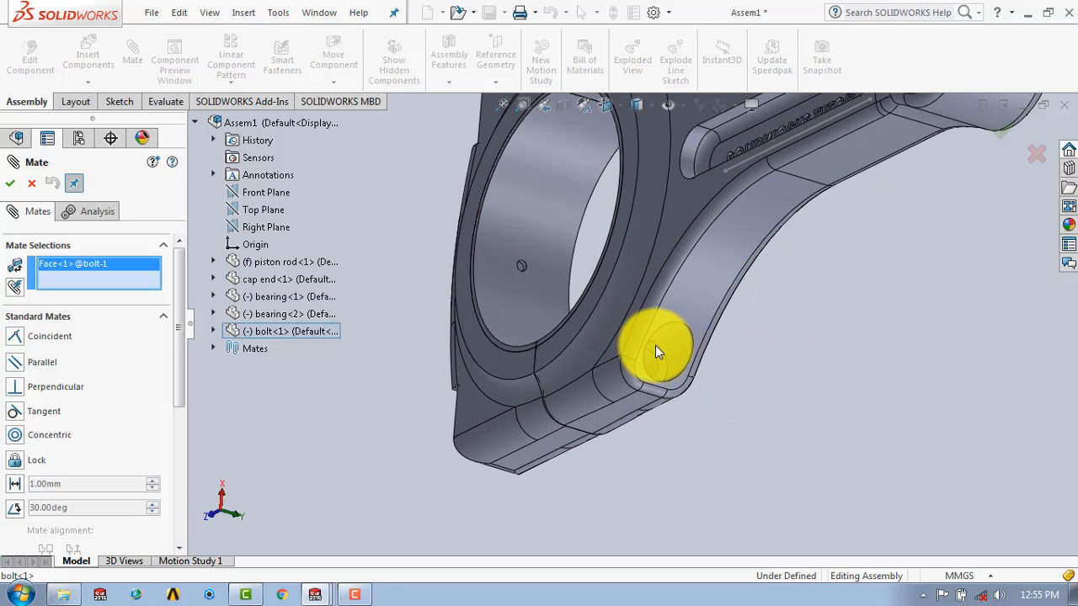
click(649, 360)
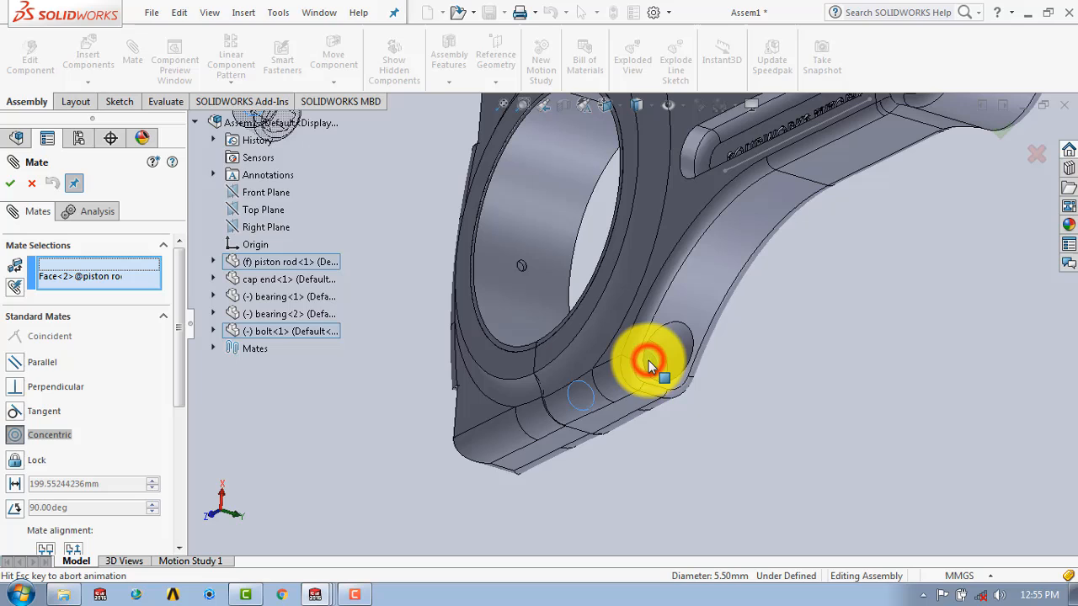
scroll(552, 430, up, 5)
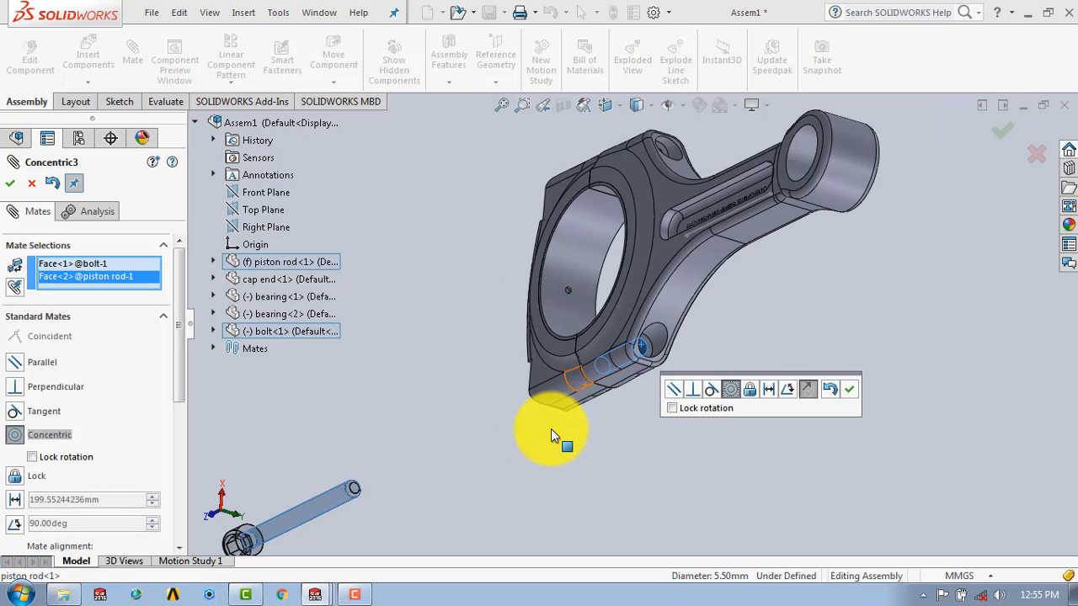
click(805, 391)
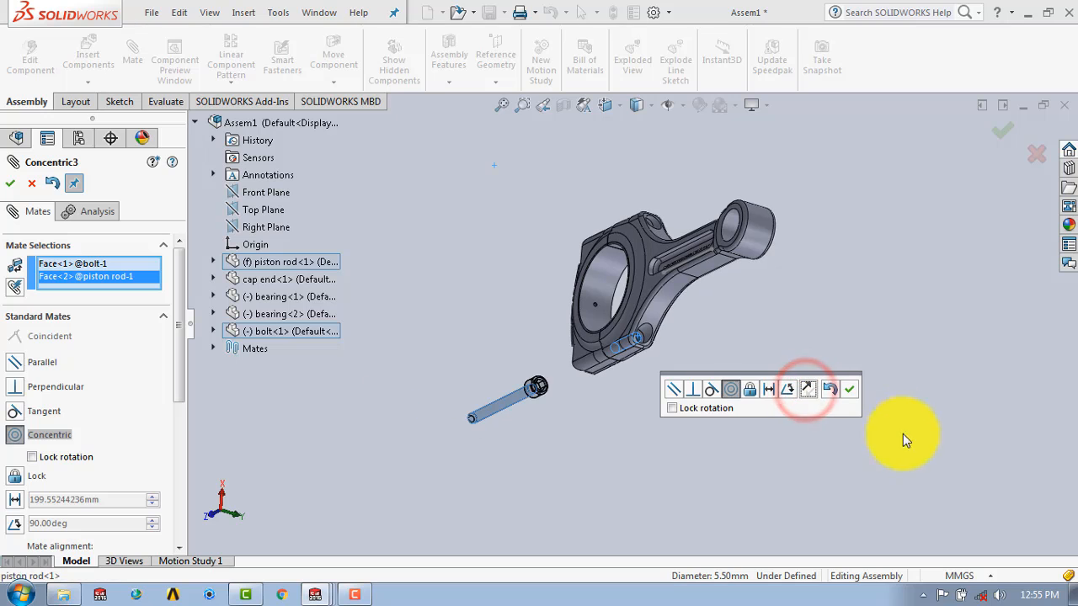
click(848, 389)
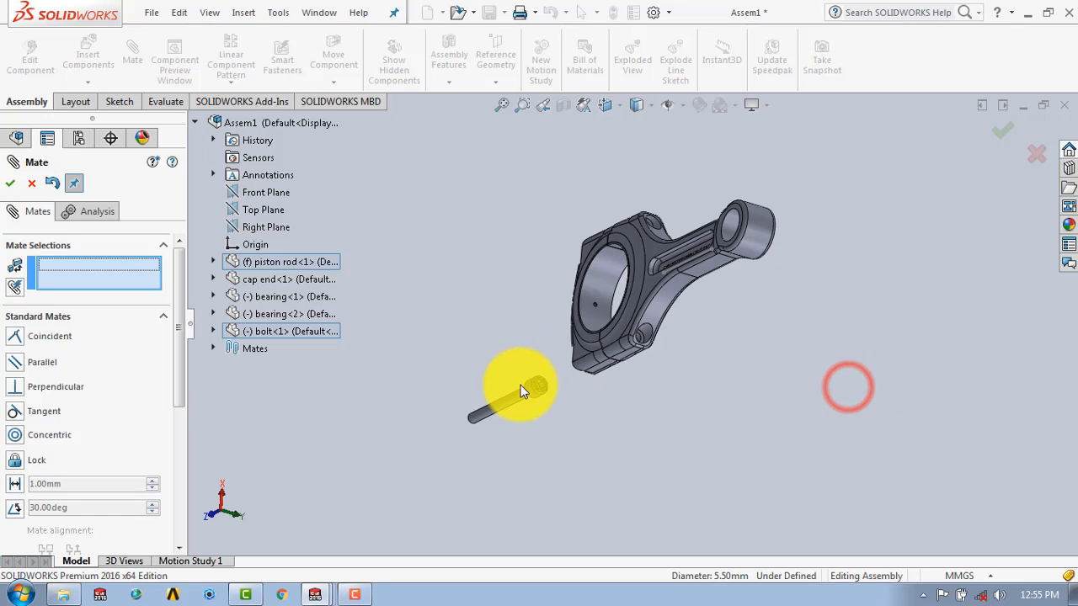
- Set up a coincident mate between the underside of the bolt head and the seat face of the piston rod's lower counterbore
middle_drag(551, 402, 664, 432)
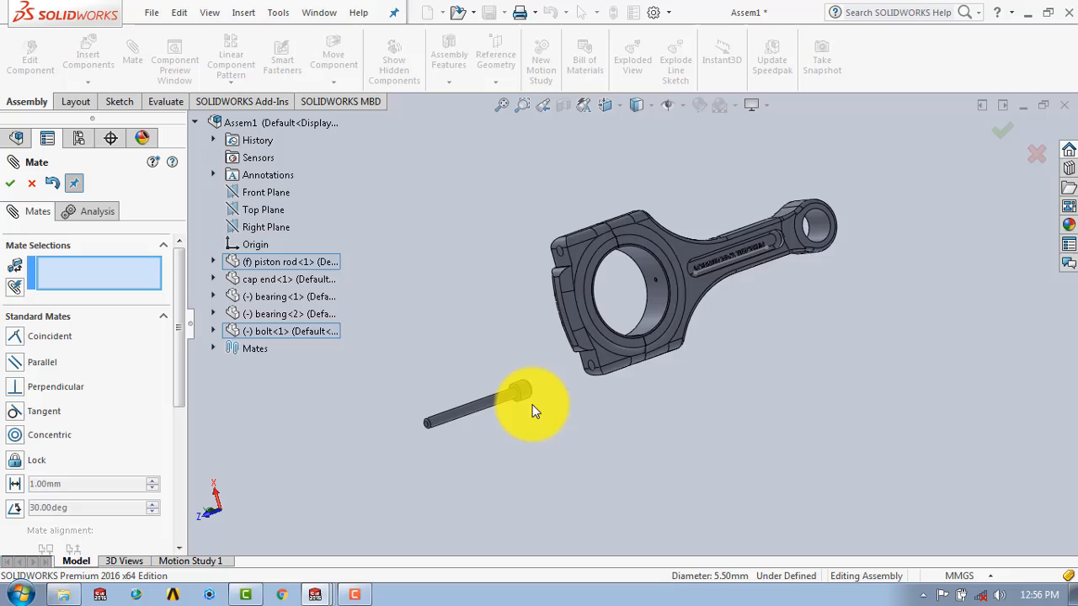
scroll(547, 332, down, 8)
click(563, 335)
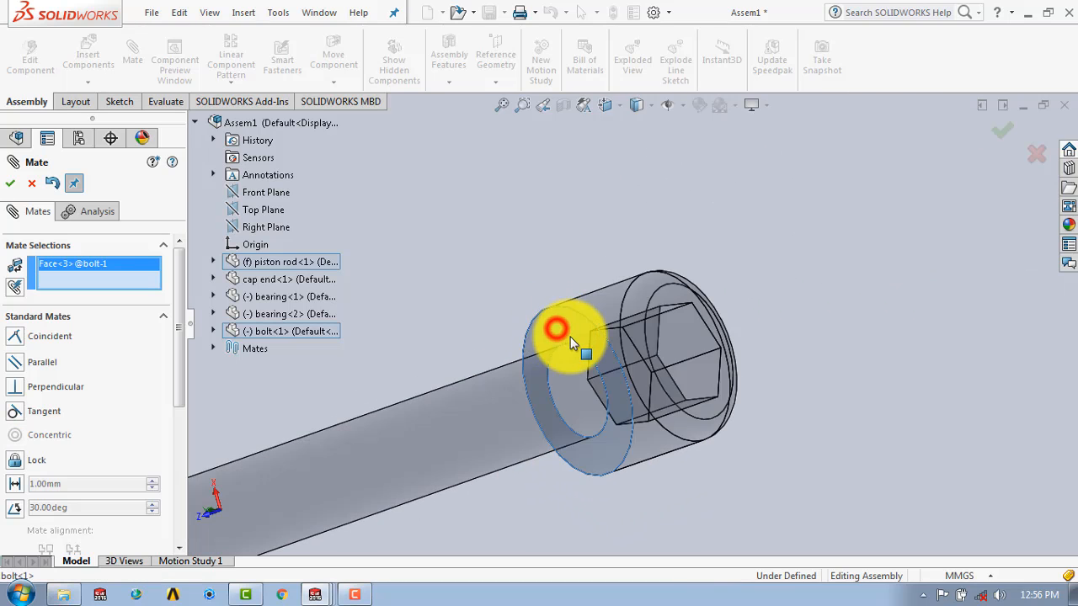
scroll(571, 338, up, 10)
mouse_move(710, 337)
middle_down()
mouse_move(580, 327)
mouse_move(606, 343)
mouse_move(698, 320)
middle_up()
scroll(685, 308, down, 6)
scroll(653, 328, down, 6)
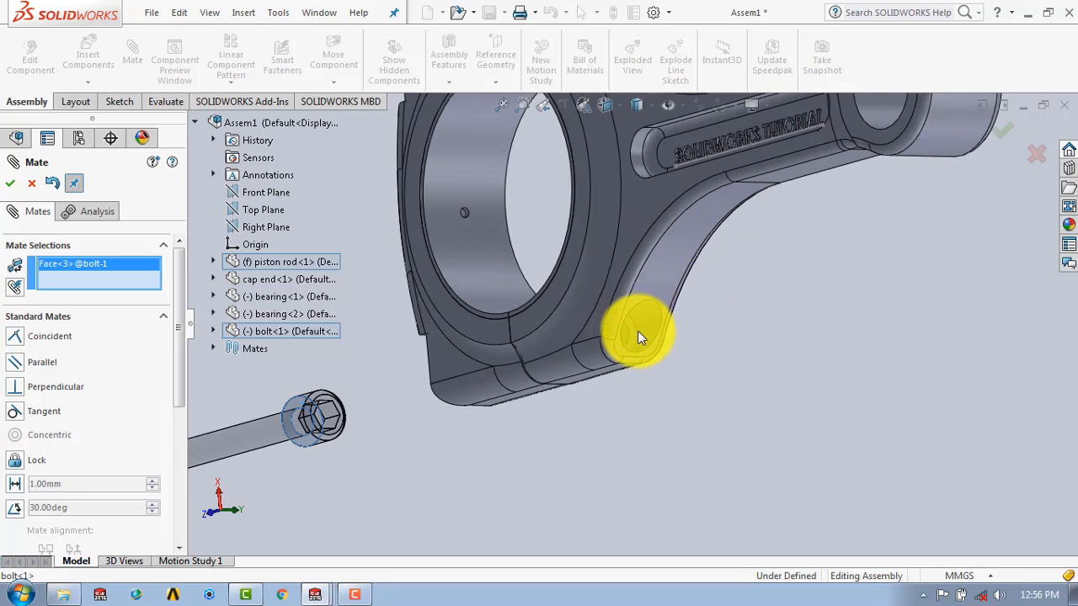
click(623, 352)
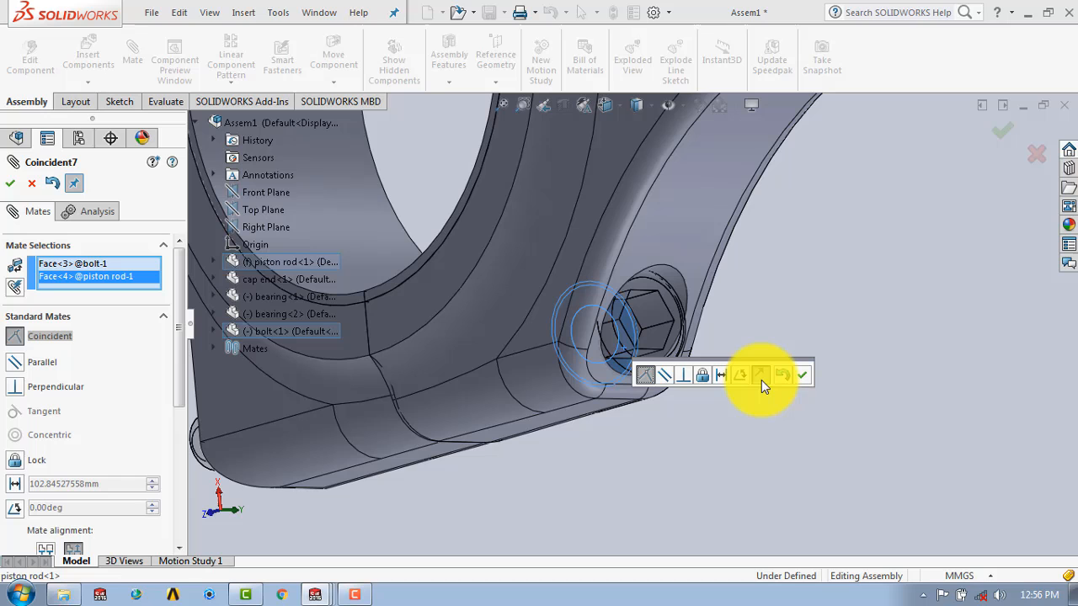
- Try the opposite alignment for the bolt's coincident mate, dismiss the warning and flip the alignment back
click(761, 377)
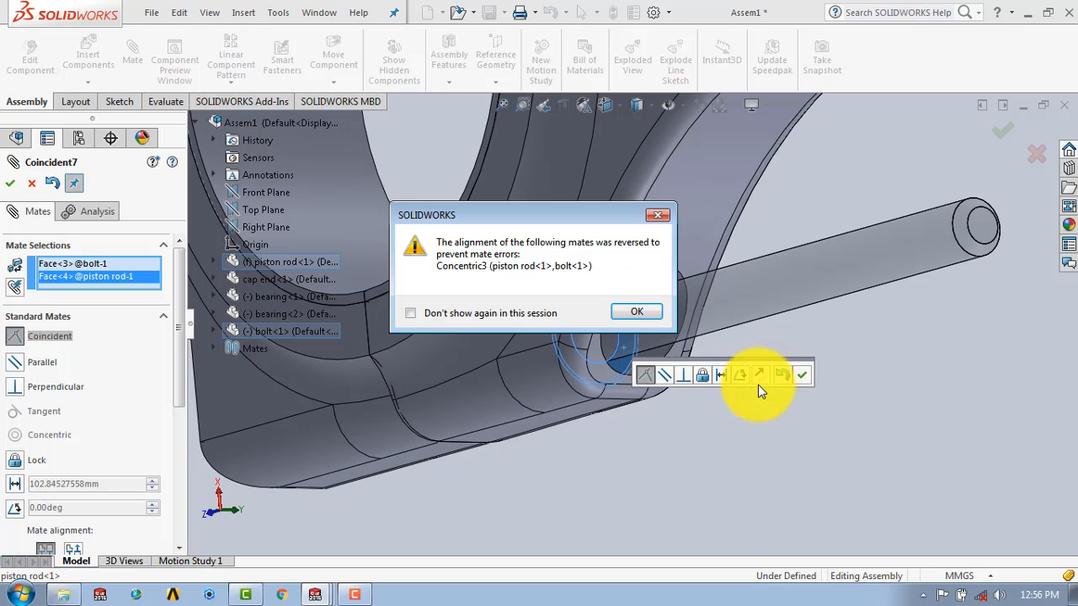
click(630, 313)
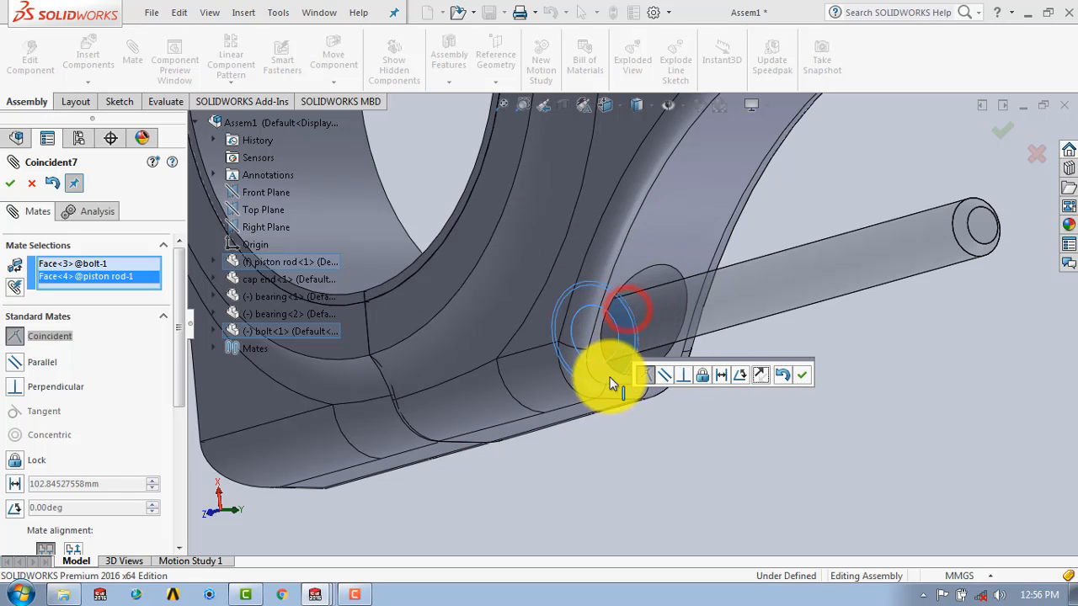
click(756, 377)
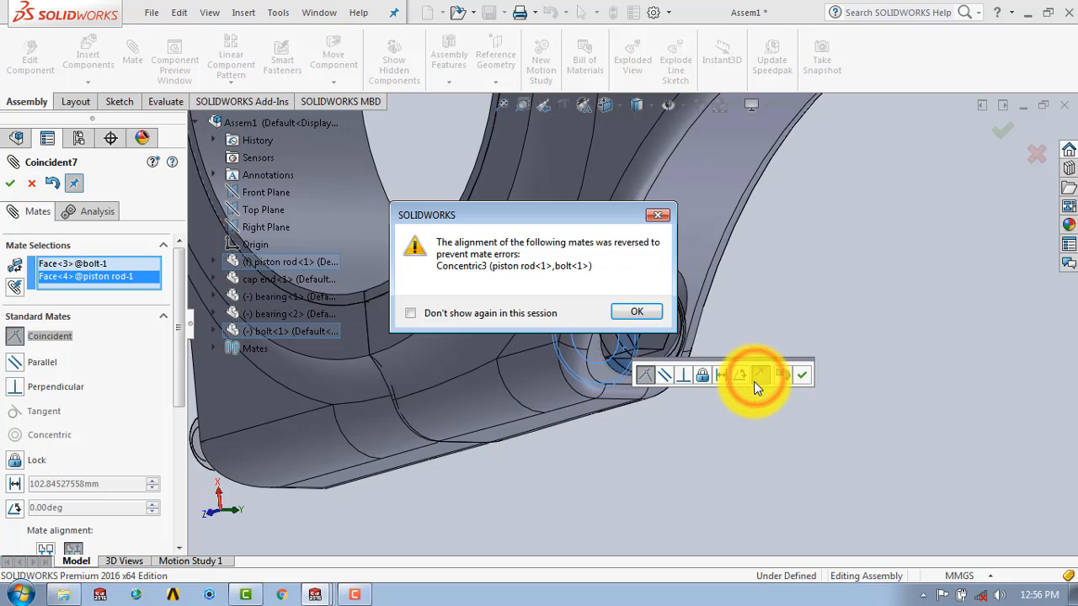
click(636, 311)
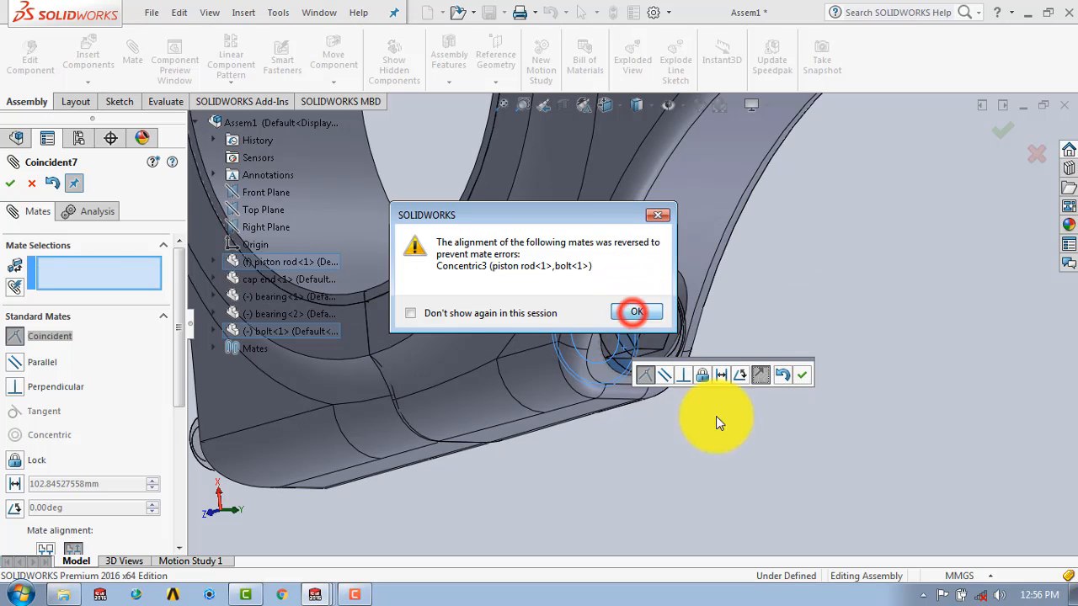
- Accept the bolt head's coincident mate and finish the Mate command
click(802, 374)
scroll(752, 379, up, 8)
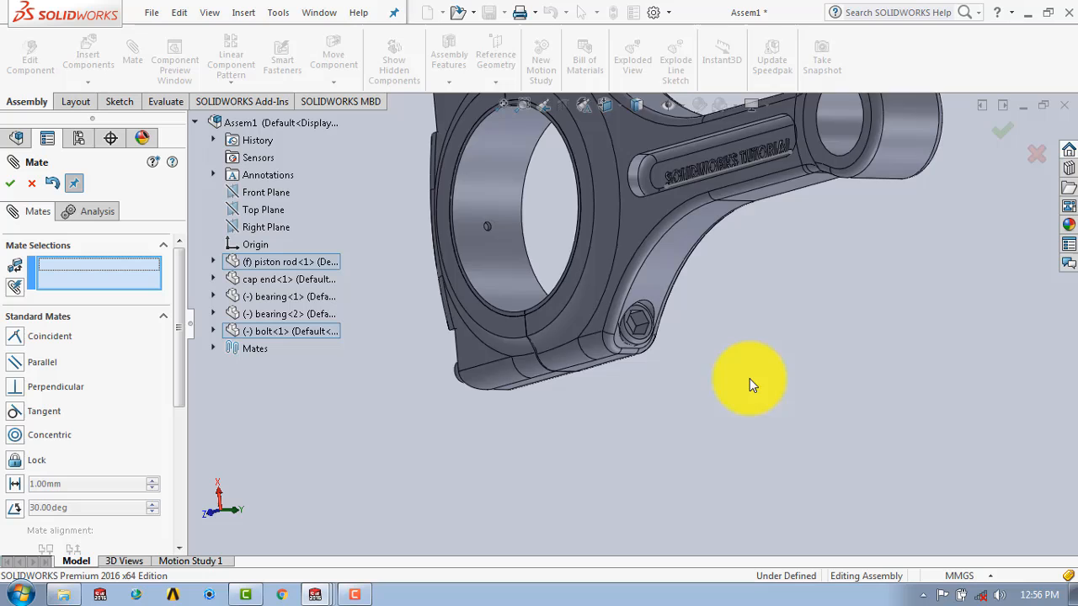
middle_drag(715, 362, 627, 332)
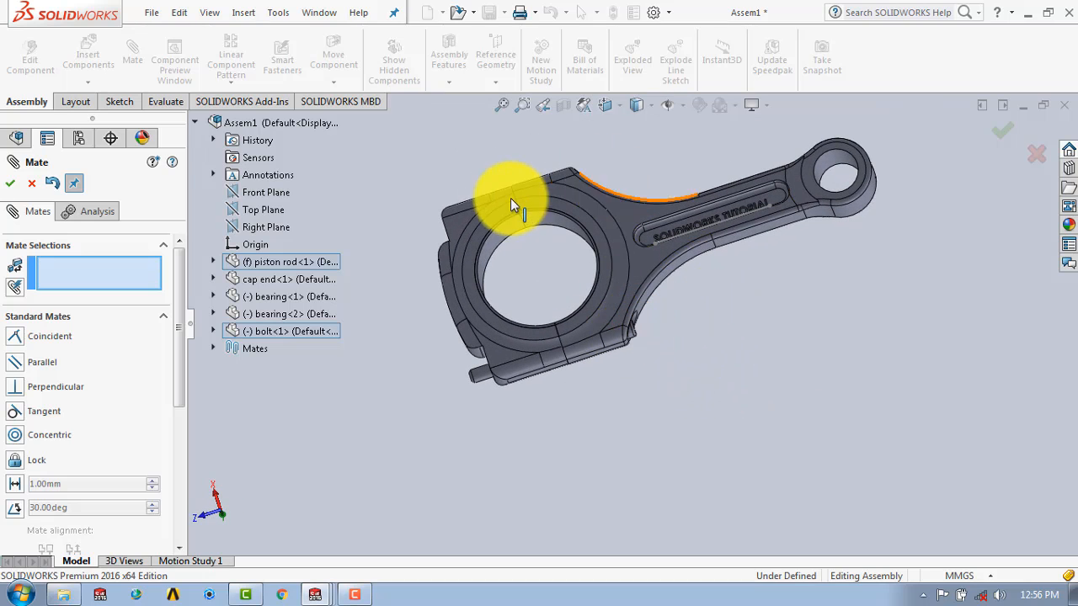
click(10, 185)
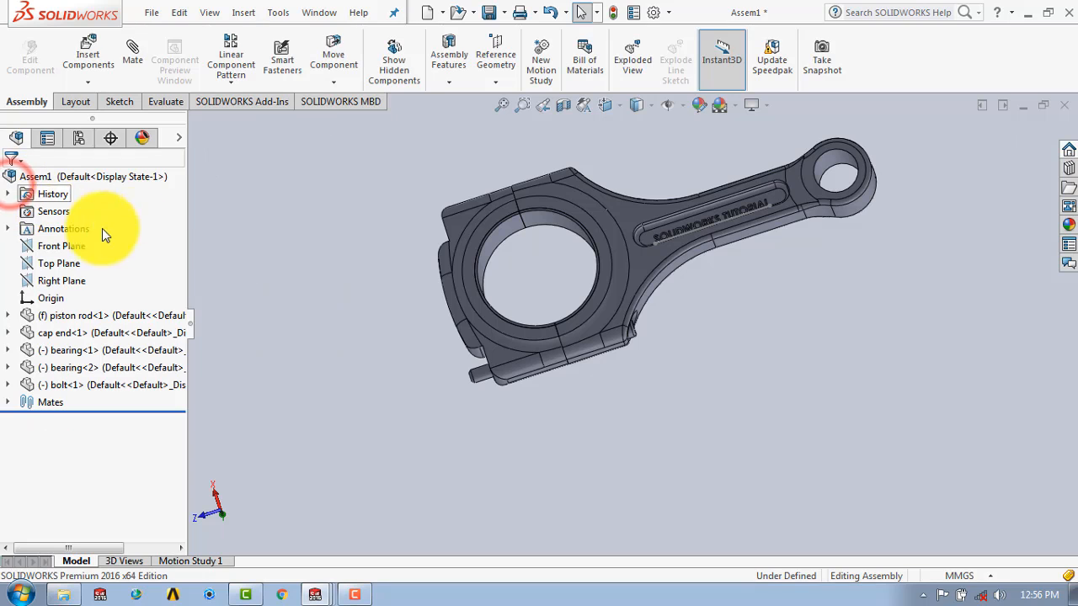
- Insert a second copy of the bolt into the assembly, in the empty space beside the cap end
click(91, 52)
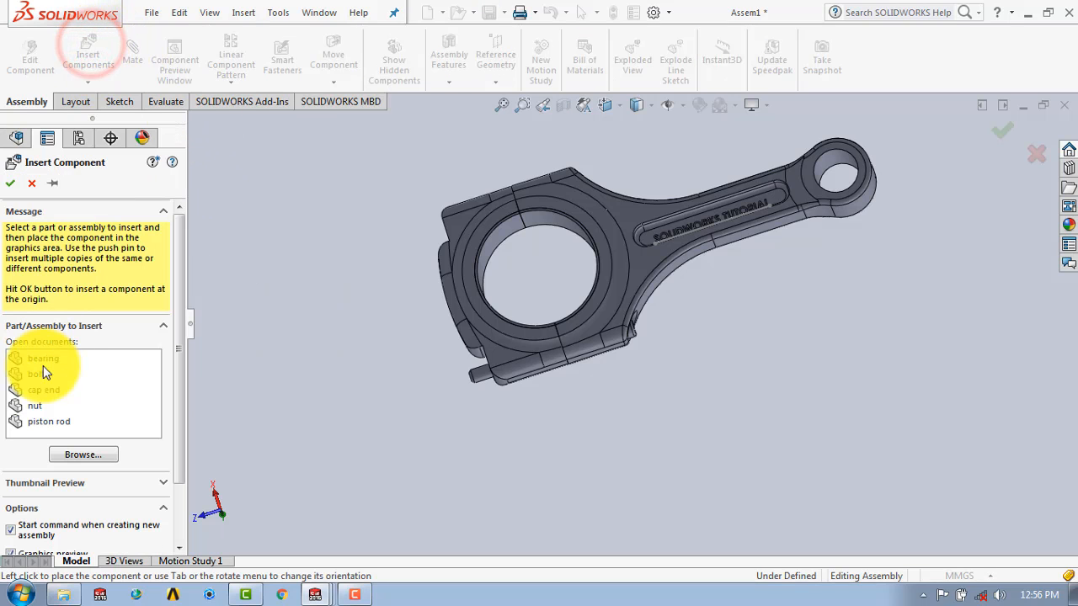
click(38, 375)
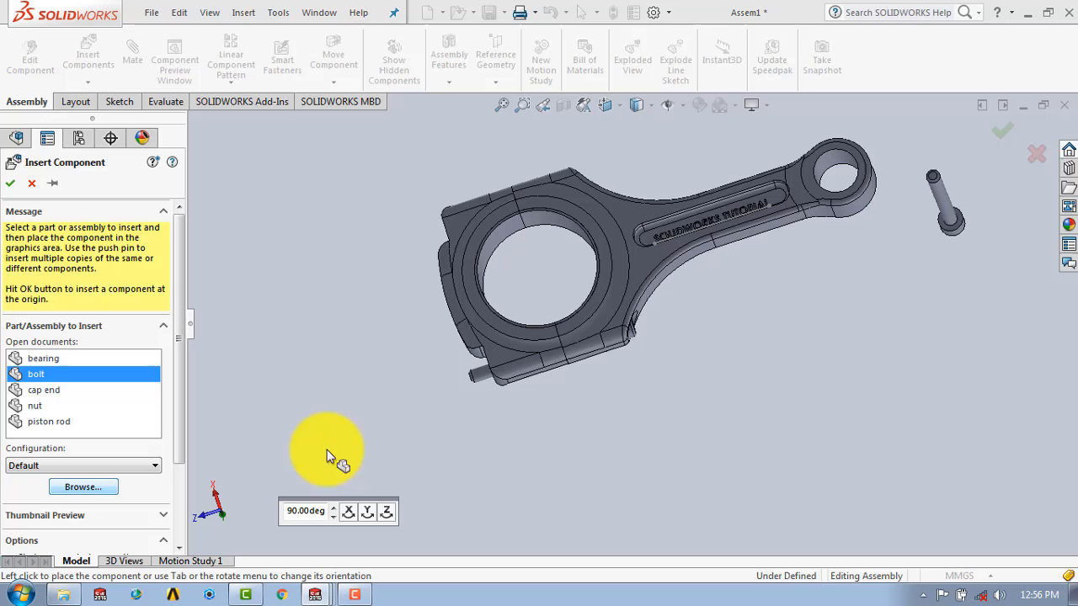
click(357, 404)
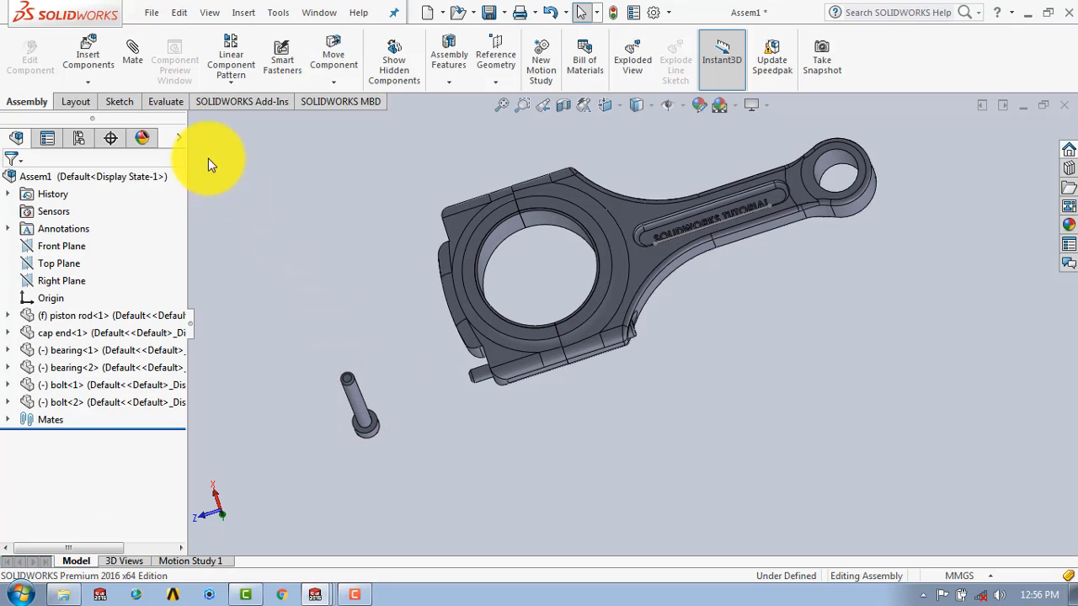
- Mate the second bolt's shank concentric with the piston rod's upper bolt hole, with the mate alignment flipped
click(132, 54)
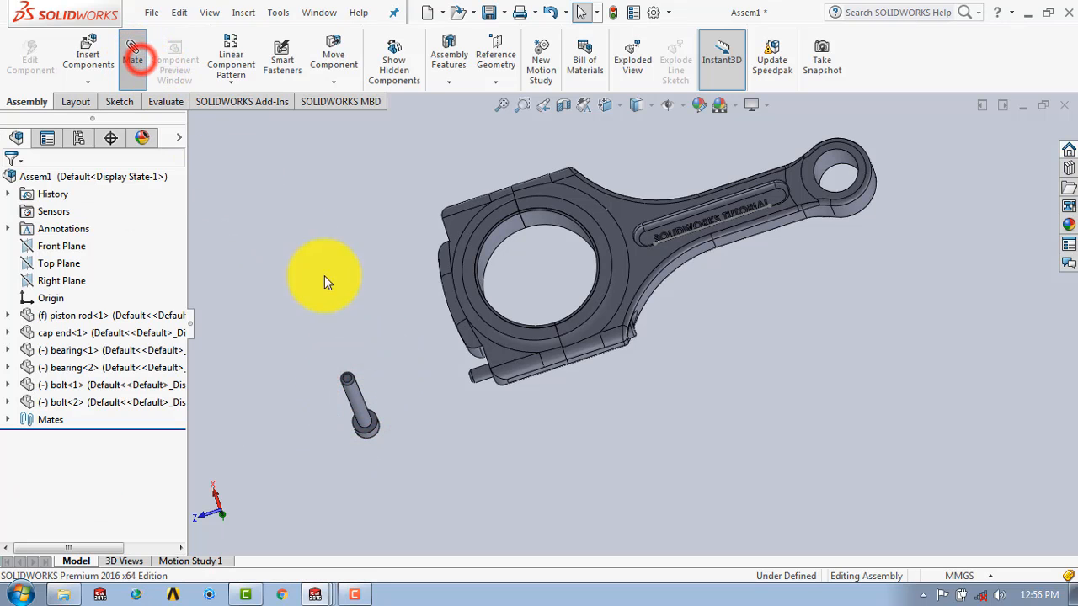
click(353, 399)
middle_drag(527, 174, 645, 217)
scroll(623, 186, down, 4)
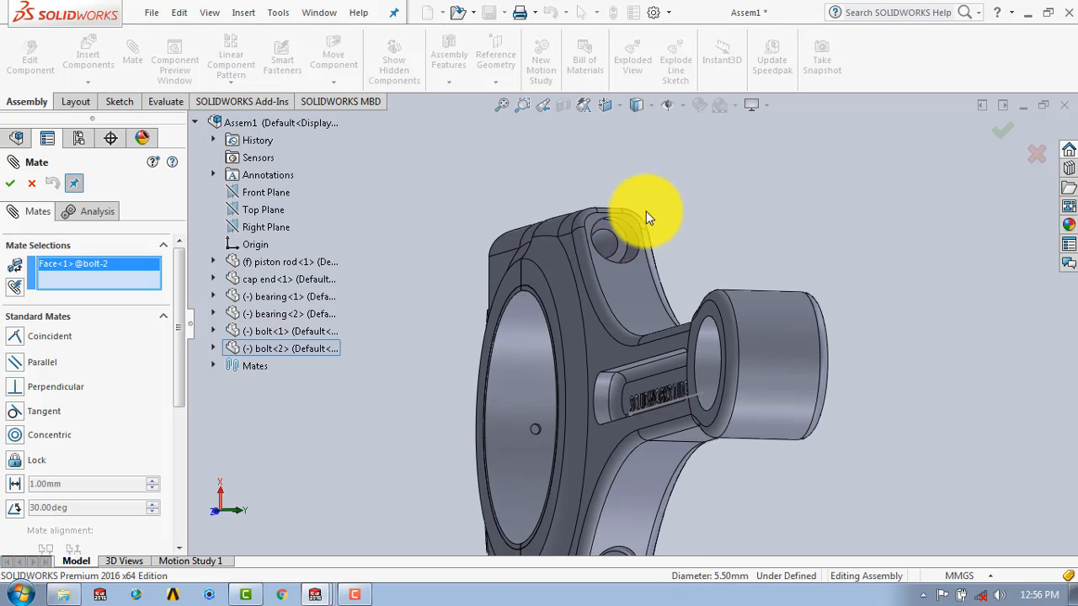
click(606, 242)
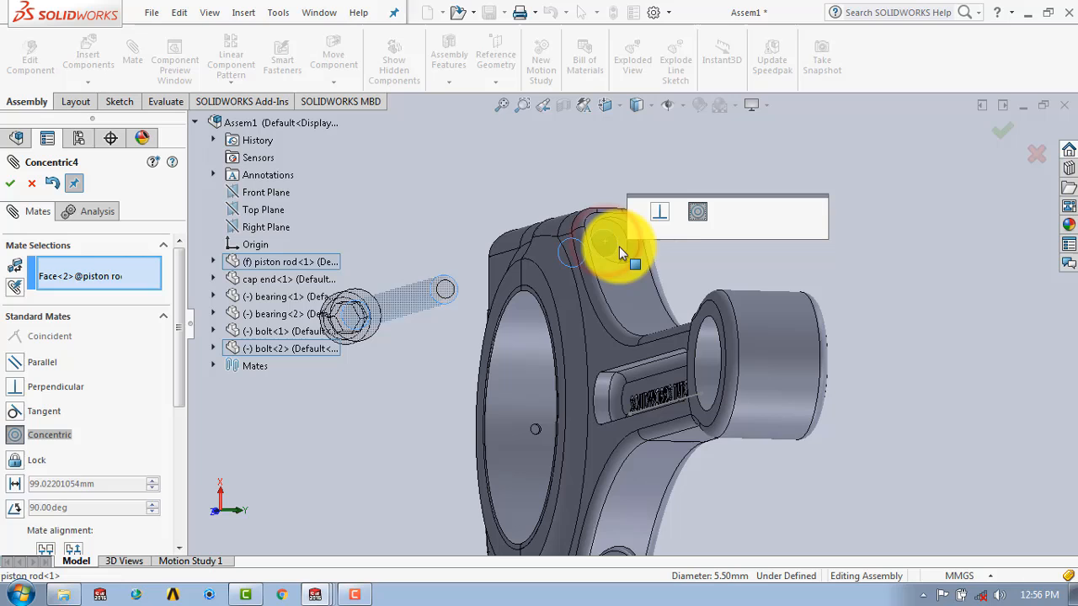
scroll(481, 368, up, 2)
middle_drag(484, 368, 546, 365)
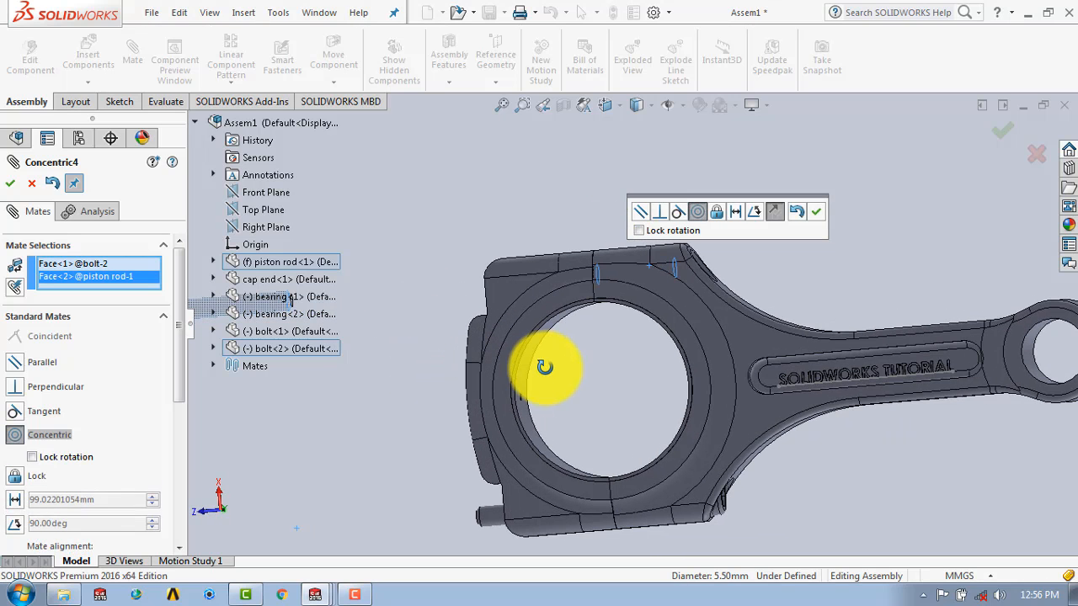
click(772, 211)
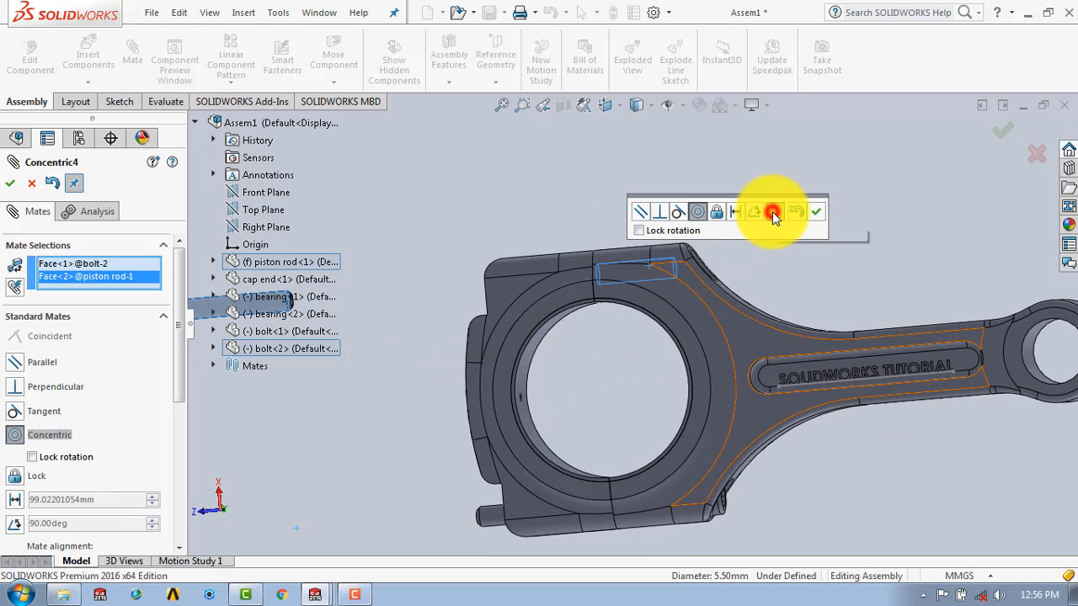
click(817, 211)
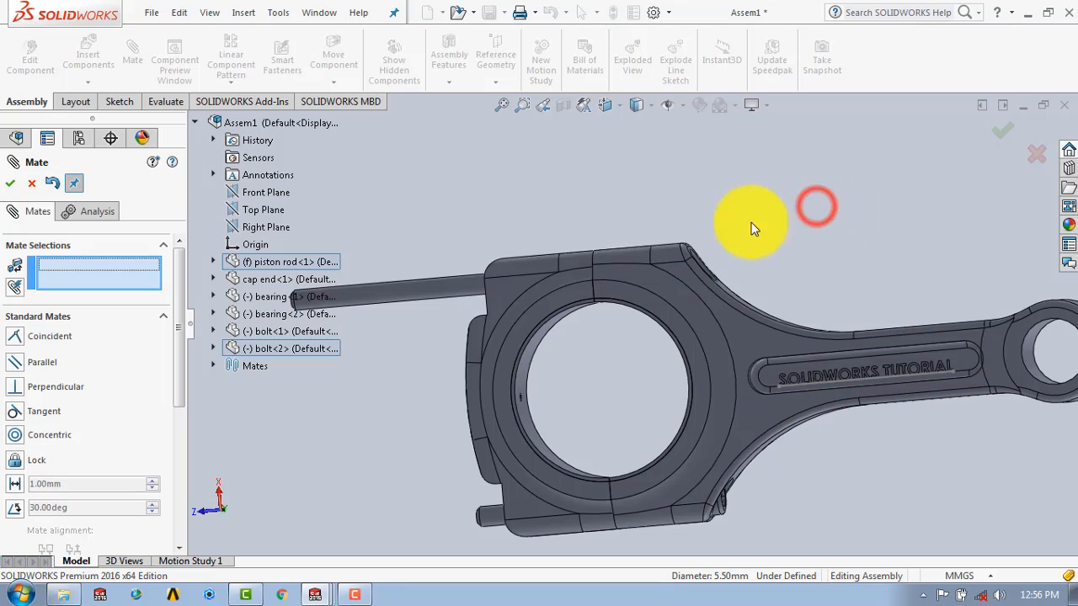
- Mate the underside of the second bolt's head coincident with the recessed seat face of the piston rod's upper bolt hole
scroll(631, 188, up, 2)
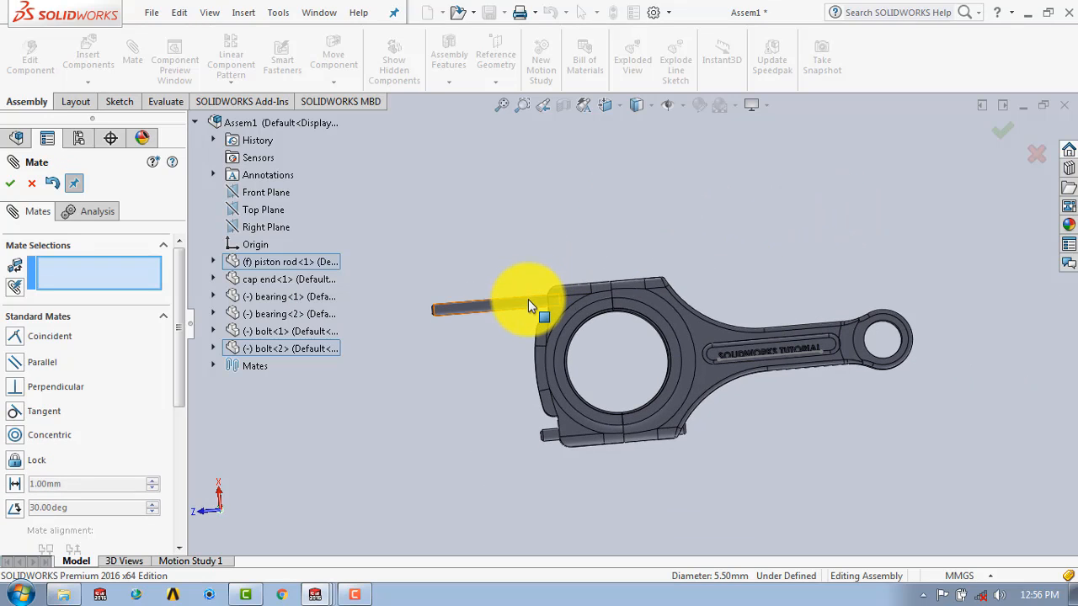
drag(528, 299, 460, 311)
scroll(539, 295, down, 5)
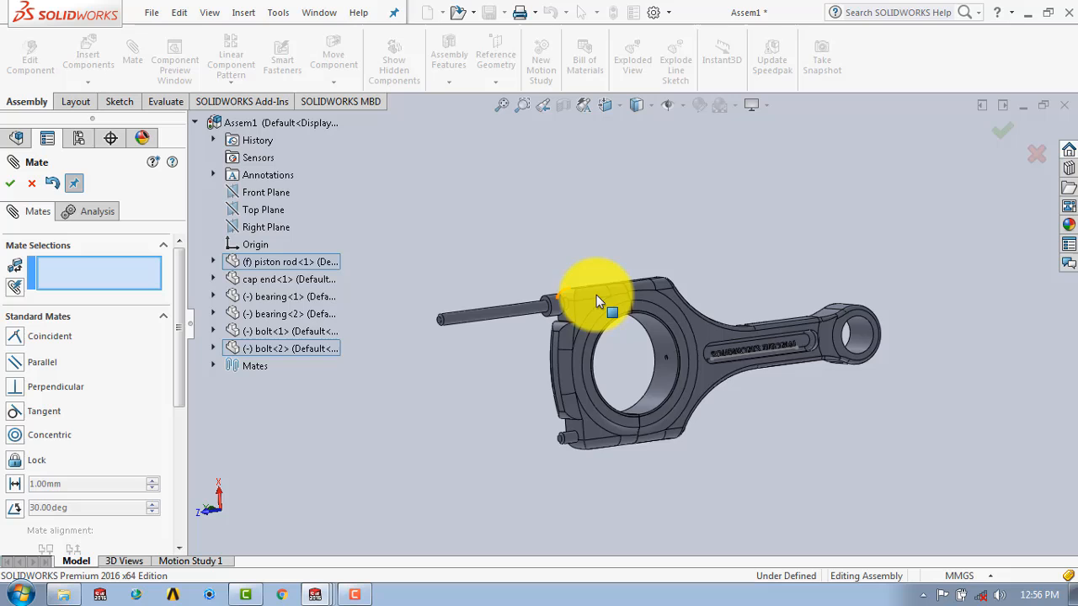
click(493, 316)
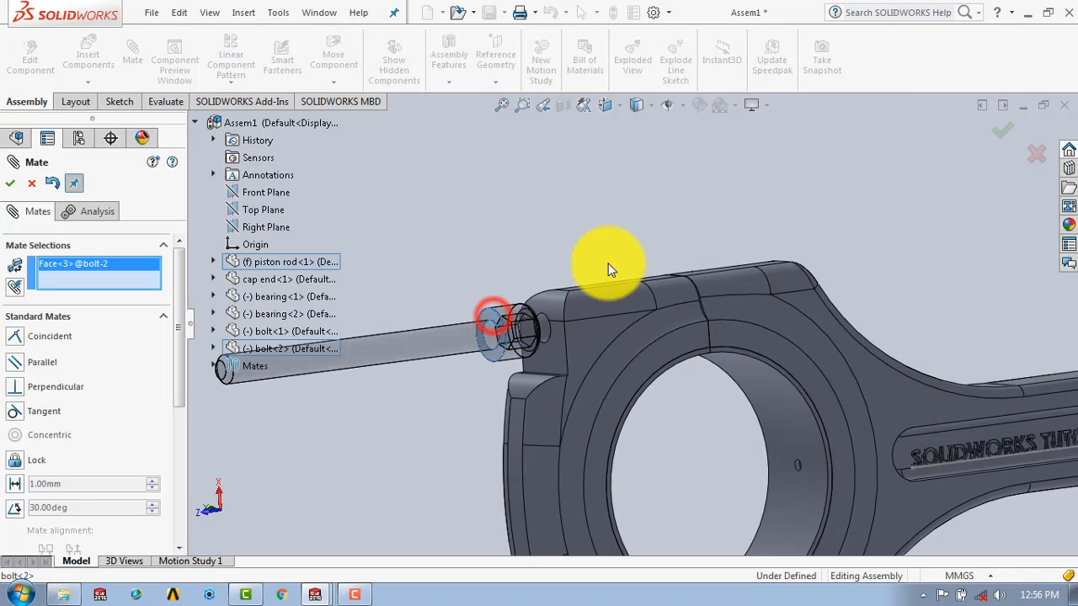
scroll(756, 246, up, 3)
middle_drag(757, 246, 663, 290)
scroll(665, 297, down, 6)
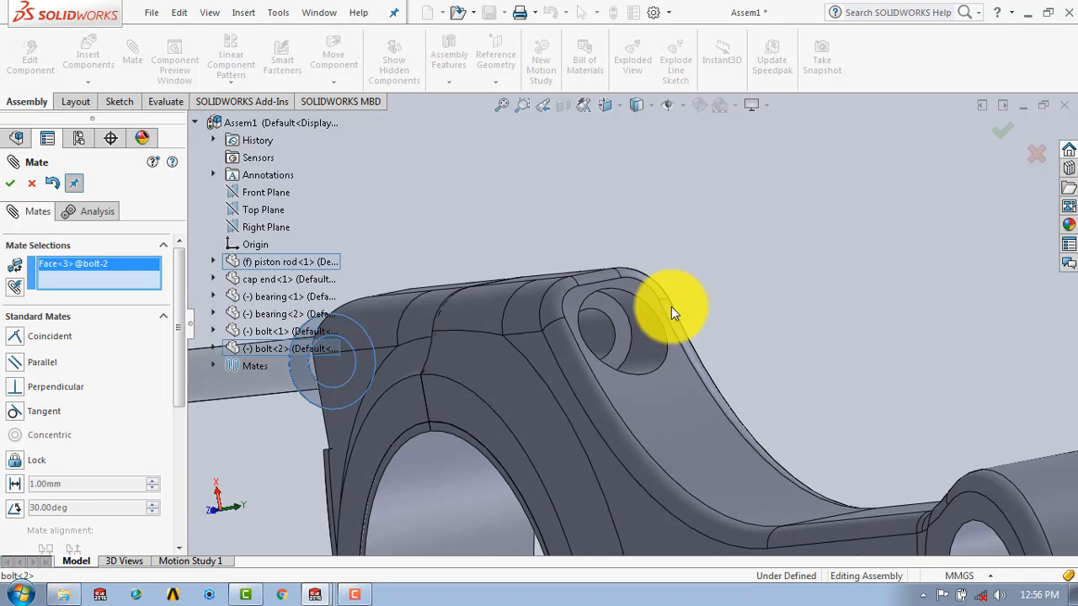
click(592, 310)
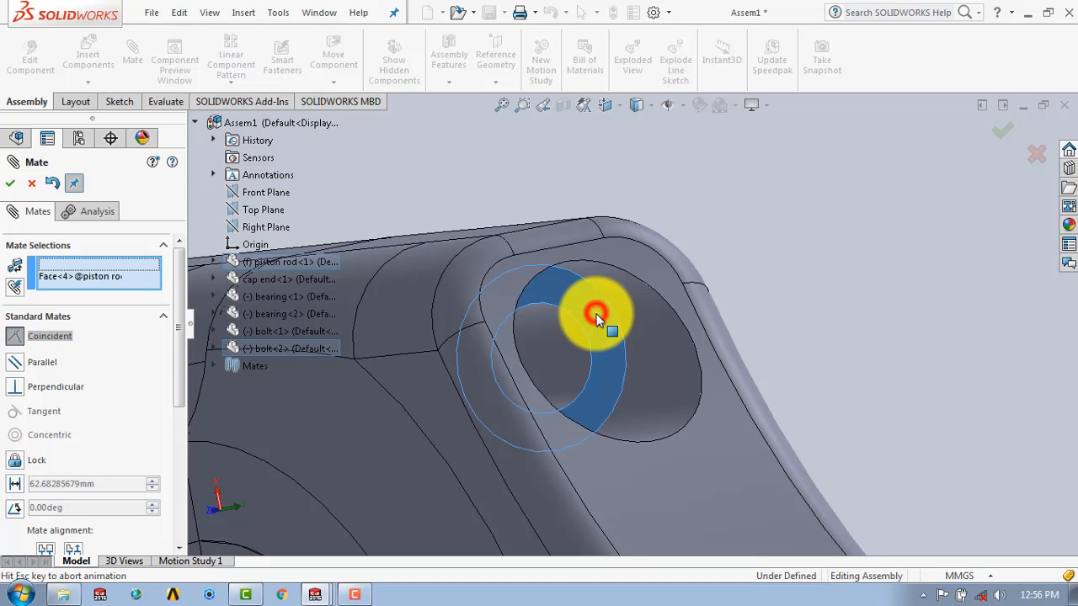
click(773, 278)
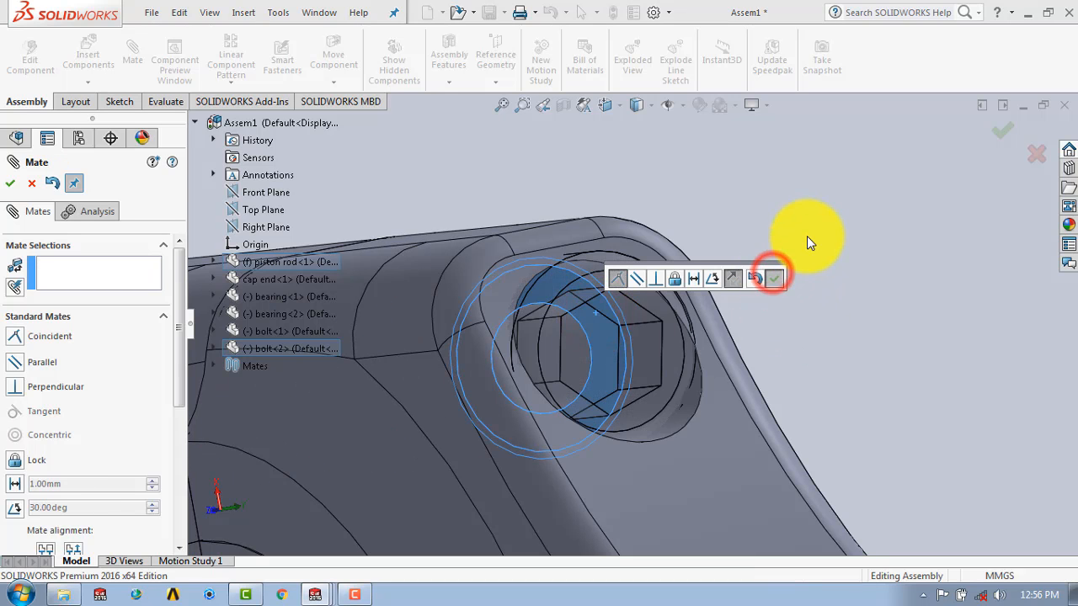
- Insert the nut part into the assembly, in the empty space beside the cap end
scroll(807, 238, up, 8)
middle_drag(707, 311, 674, 300)
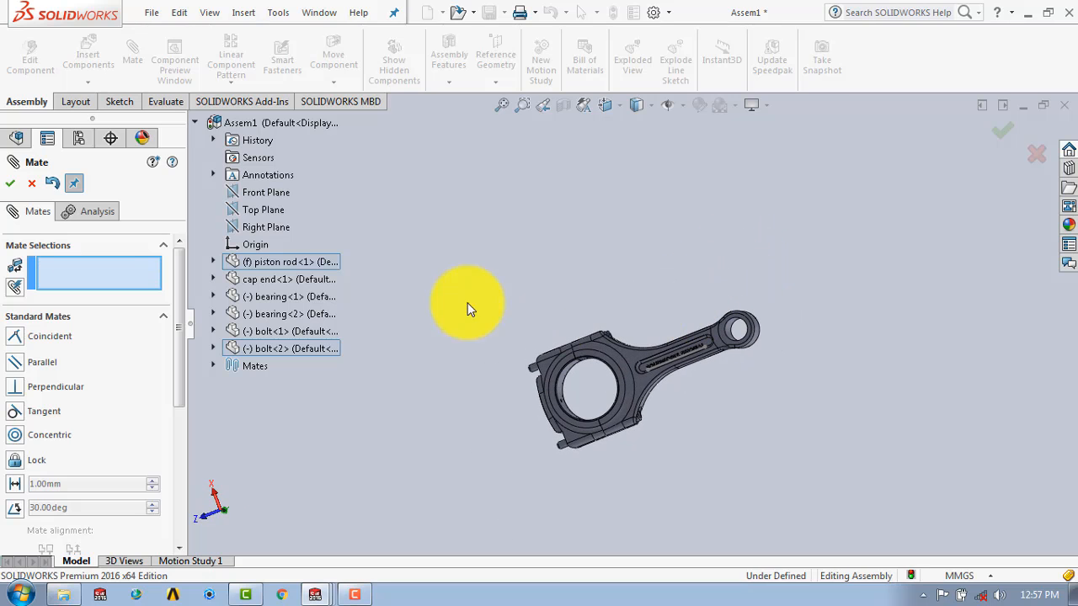
click(95, 67)
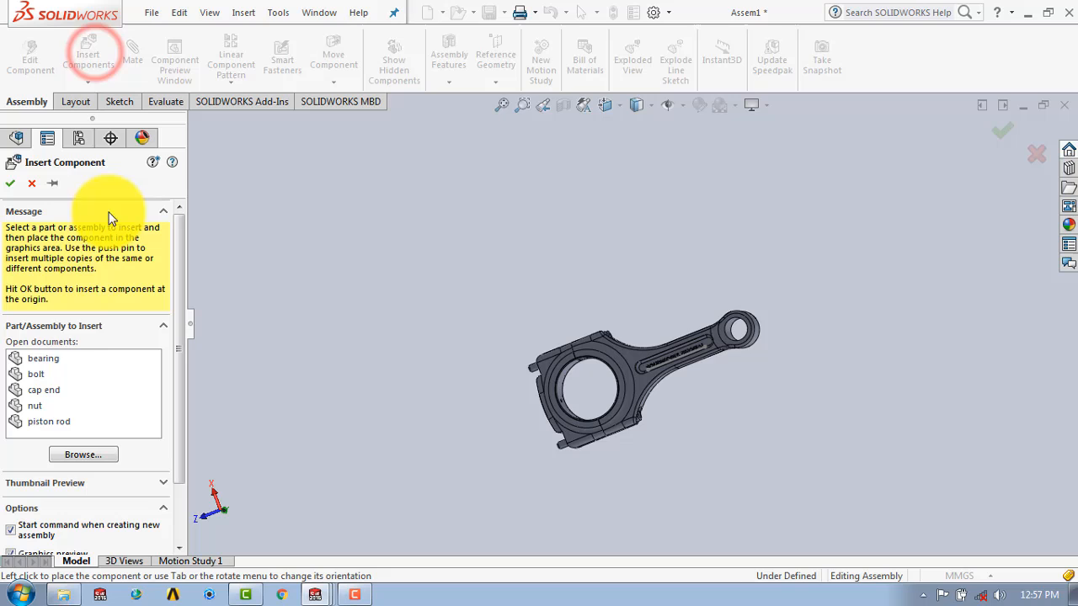
click(34, 406)
click(296, 311)
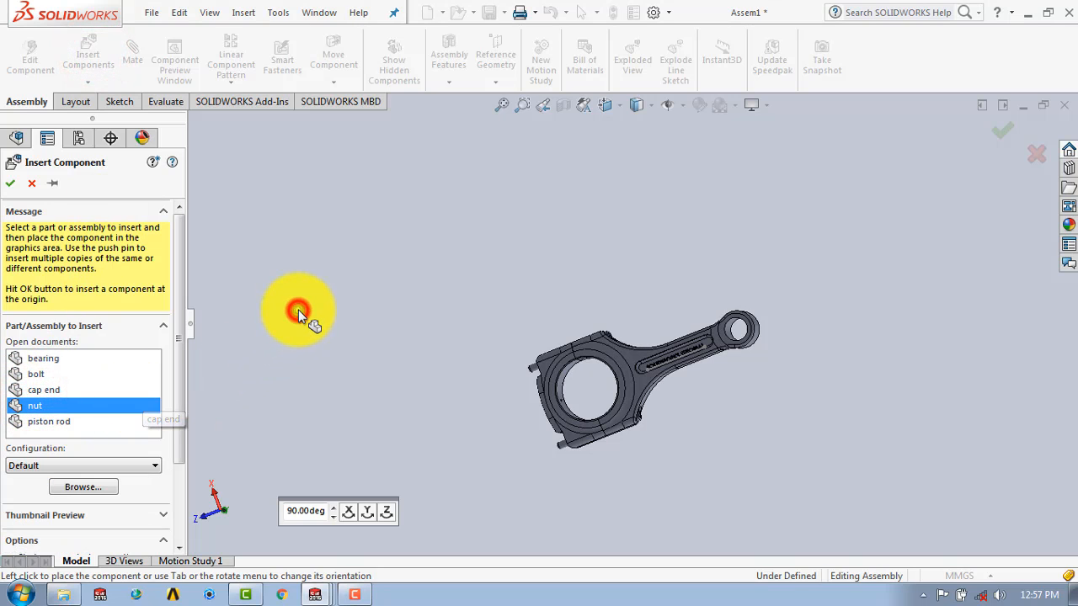
- Mate the nut's bore concentric with the shank of the first bolt protruding from the cap end's lower side
scroll(433, 323, down, 5)
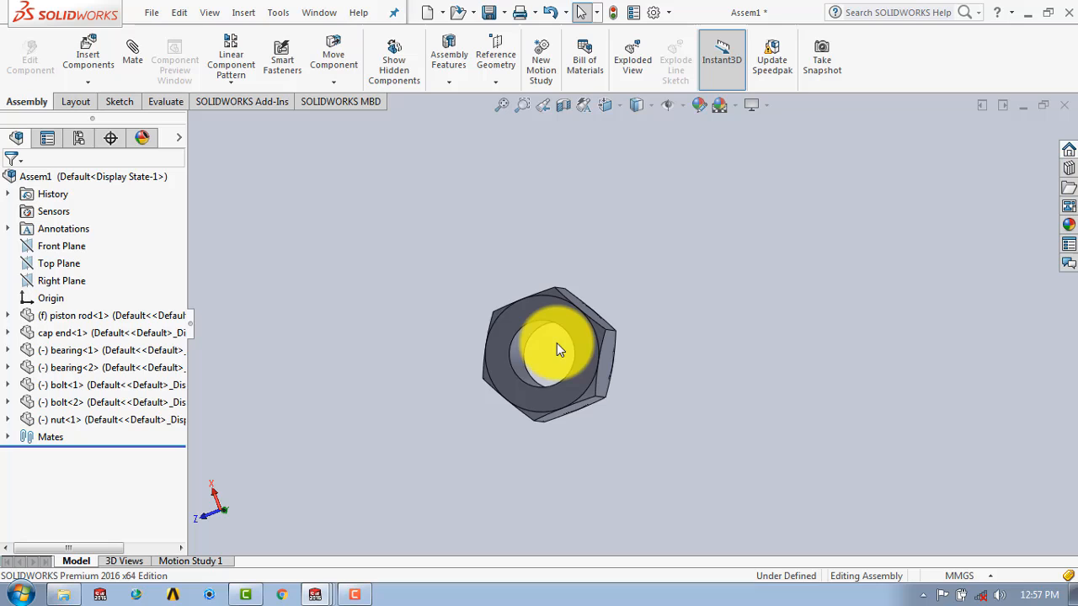
click(518, 345)
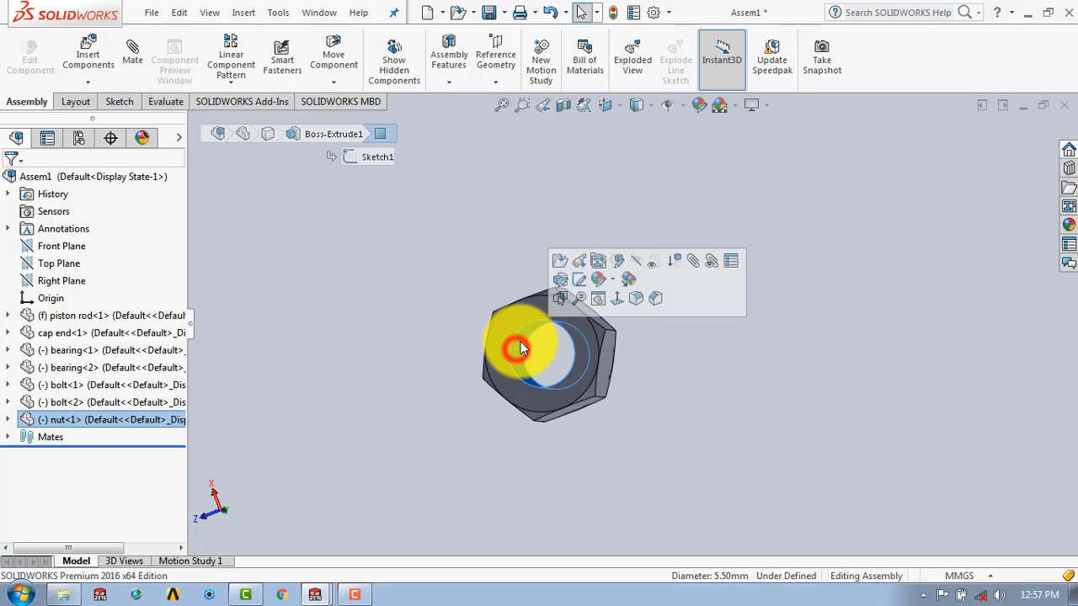
click(461, 286)
click(132, 51)
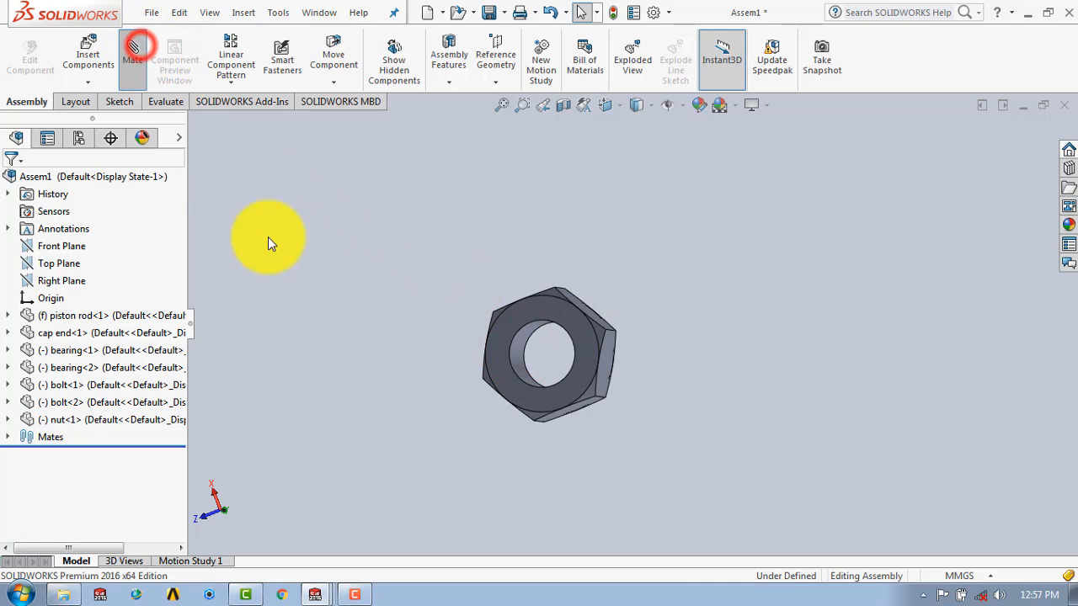
click(519, 341)
scroll(501, 331, up, 5)
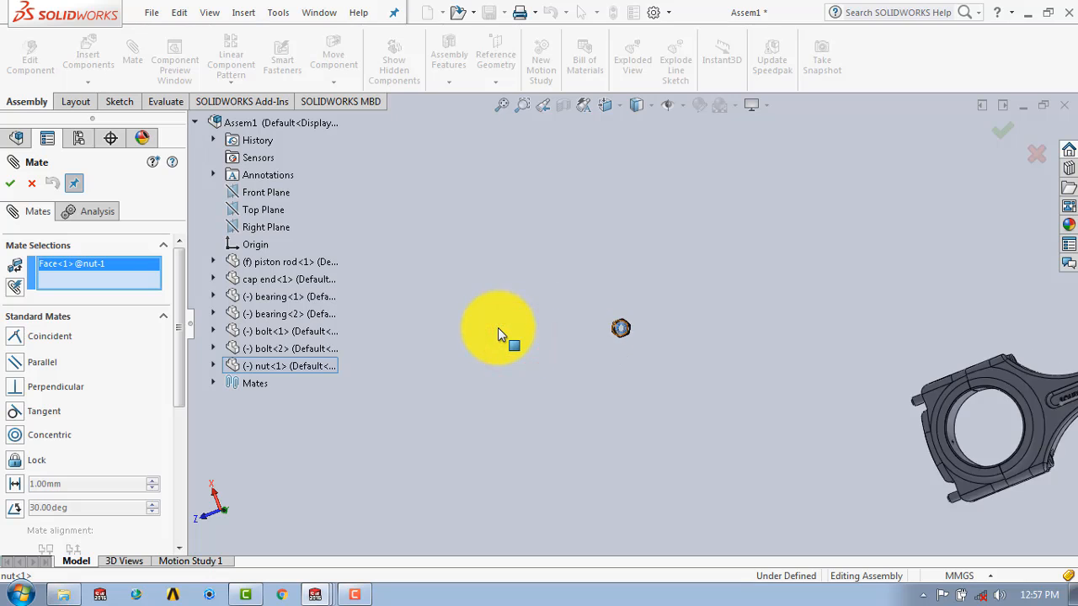
scroll(811, 429, down, 6)
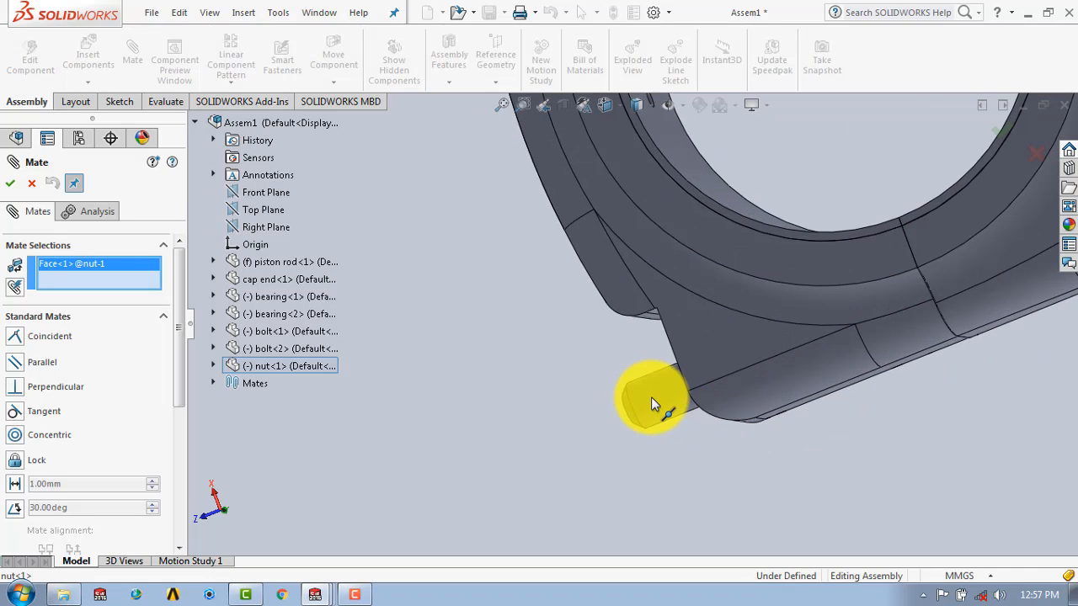
click(653, 396)
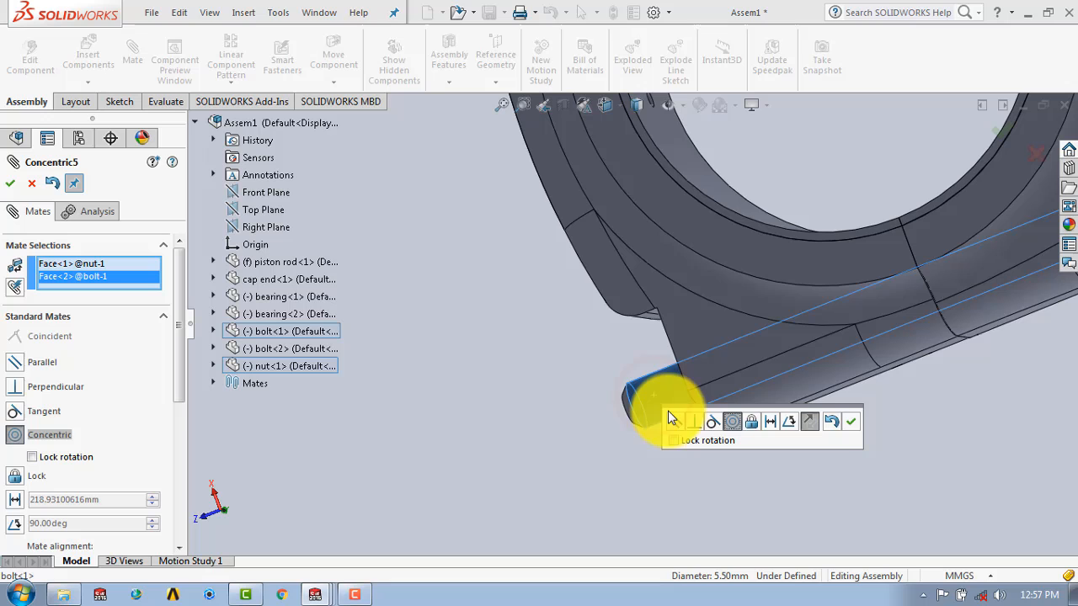
click(857, 427)
- Mate the nut's end face coincident with the cap end's flat face around the lower bolt and finish the Mate command
scroll(760, 430, up, 8)
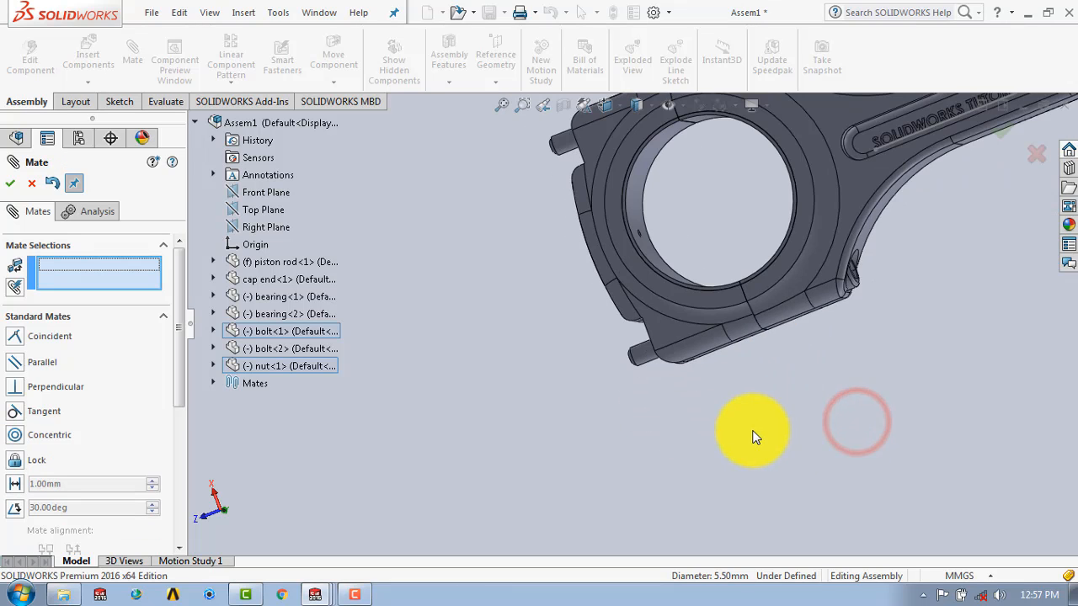
scroll(463, 384, down, 10)
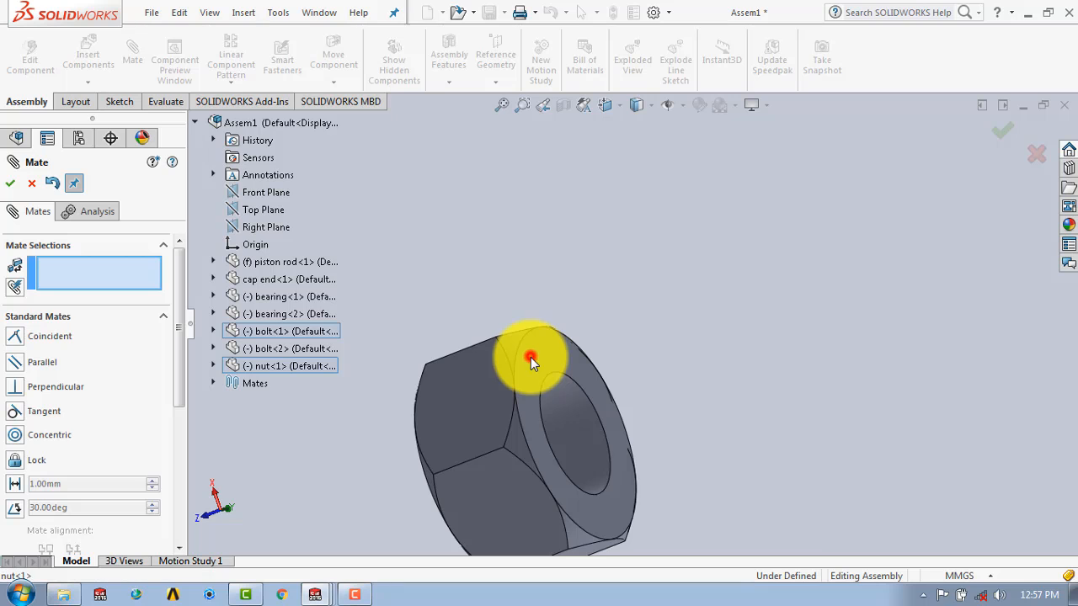
click(540, 356)
scroll(542, 357, up, 6)
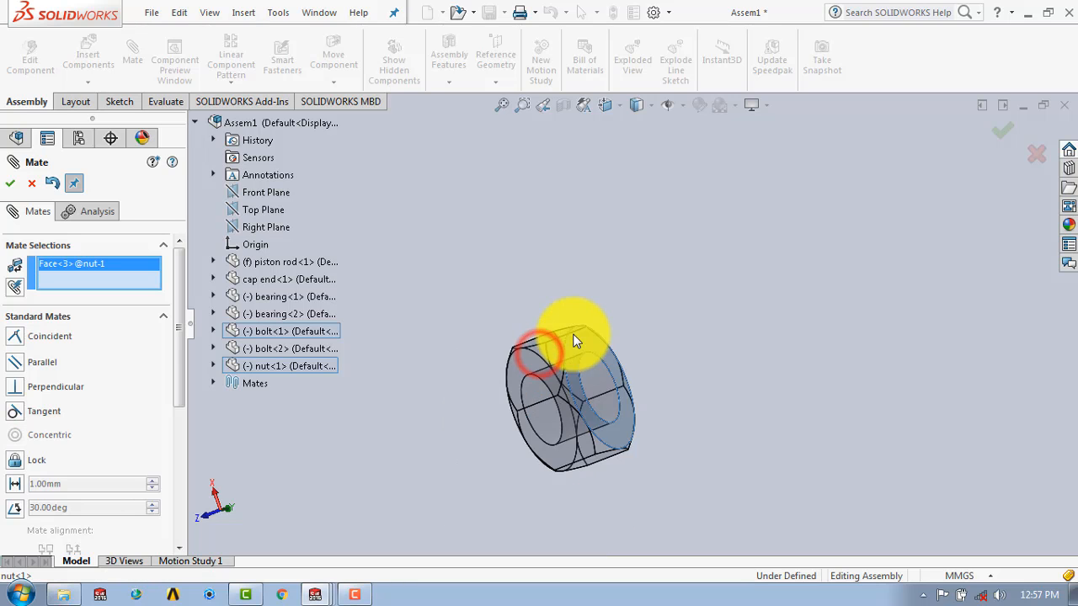
middle_drag(572, 338, 830, 245)
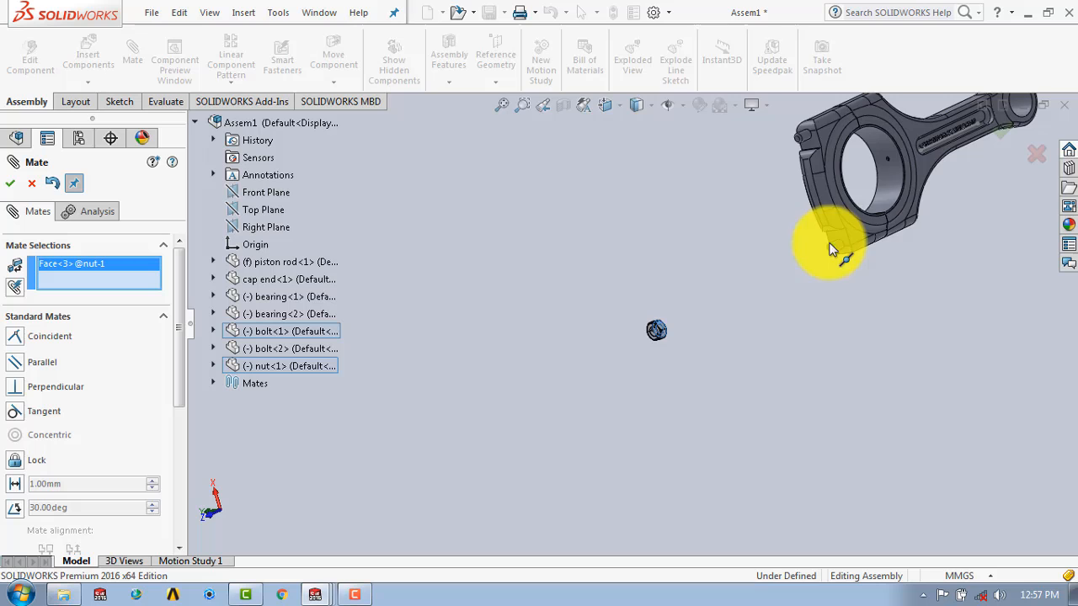
scroll(800, 258, down, 5)
scroll(685, 320, down, 3)
click(697, 316)
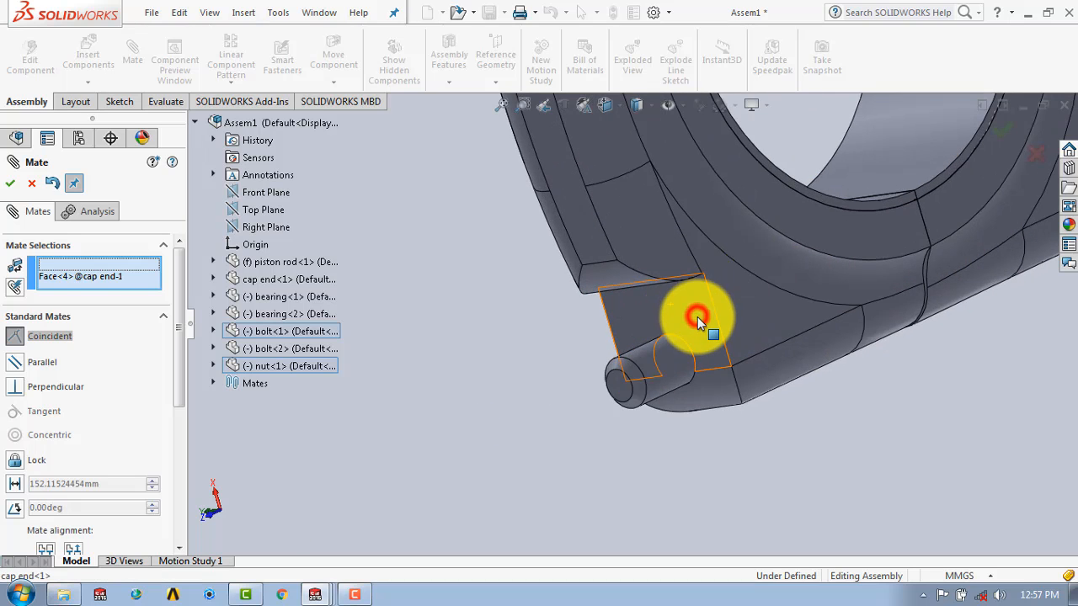
click(873, 285)
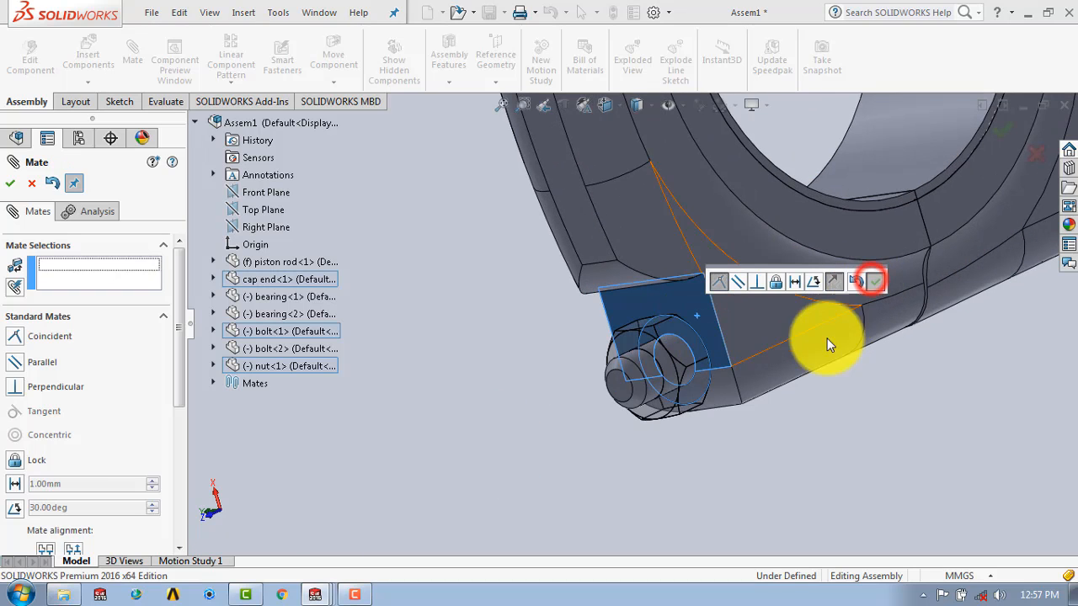
scroll(775, 414, up, 6)
middle_drag(780, 342, 636, 268)
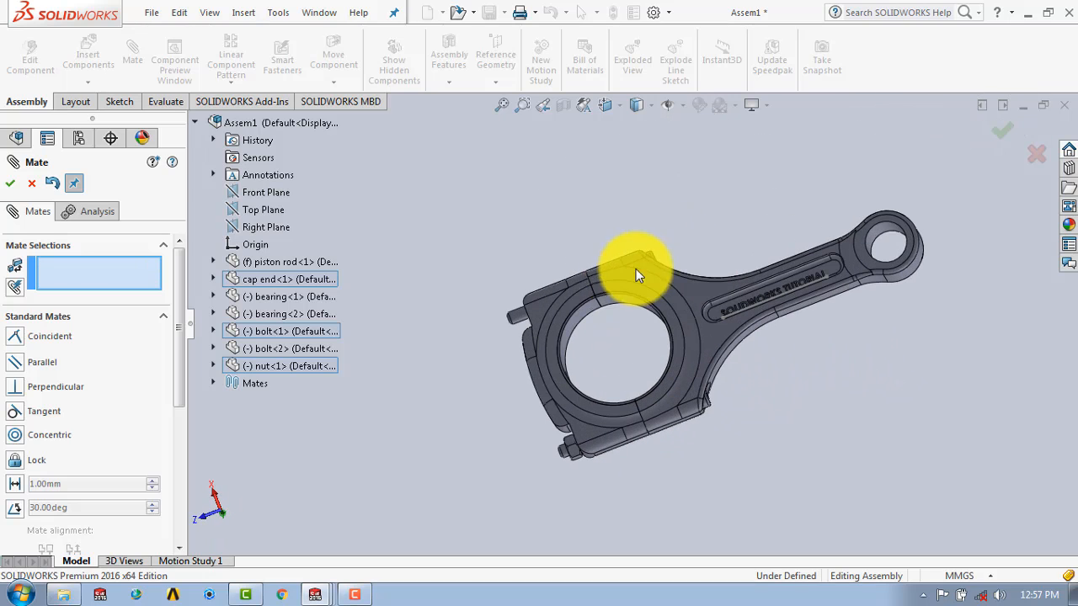
click(9, 182)
- Insert a second copy of the nut into the assembly, in the empty space beside the cap end
click(87, 53)
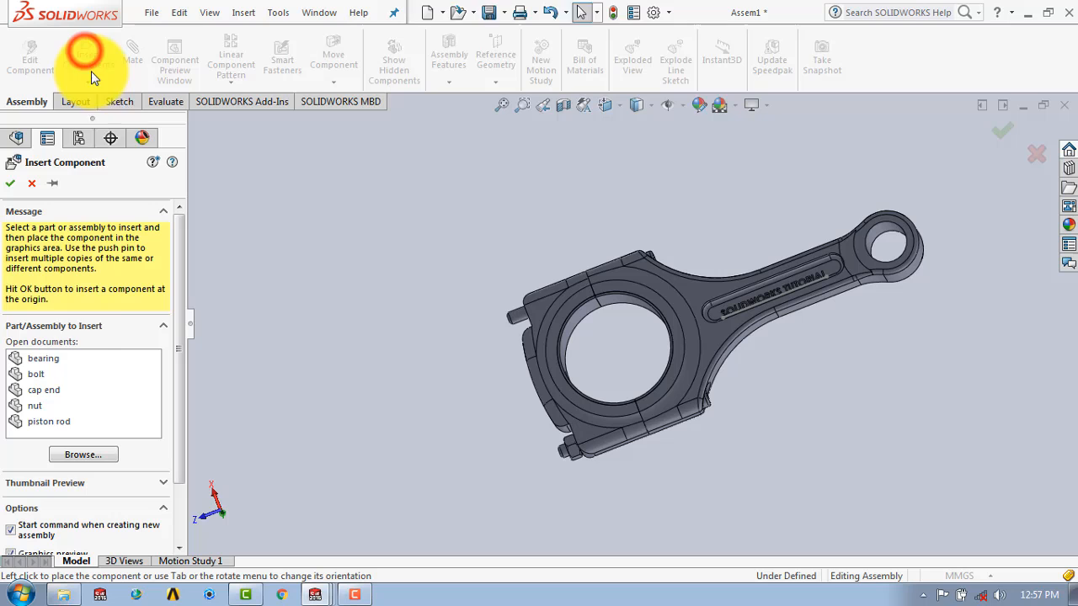
click(34, 406)
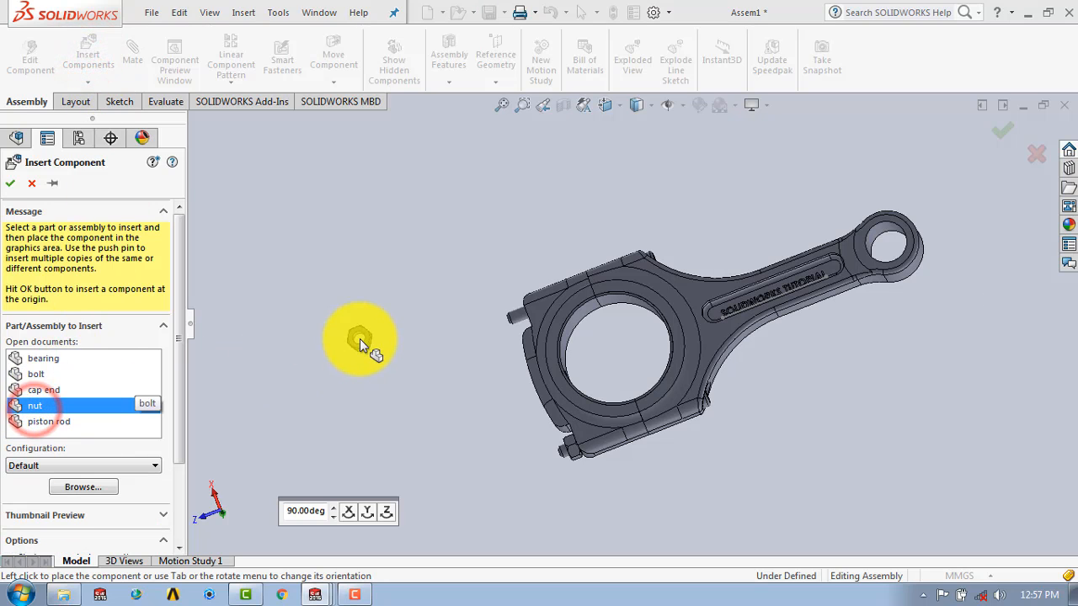
click(360, 338)
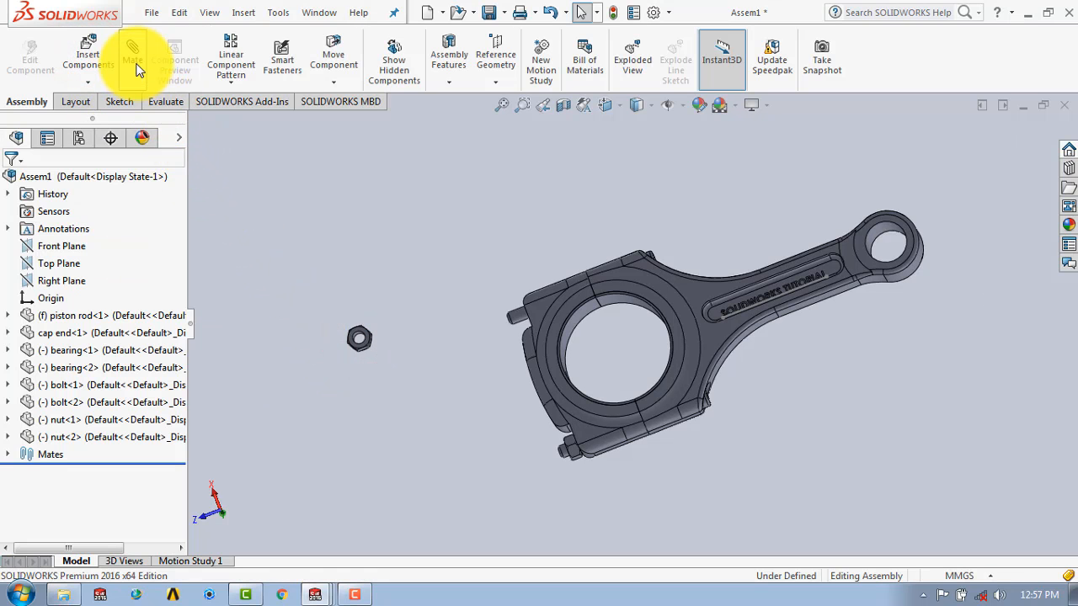
- Mate the second nut's bore concentric with the shank of the upper bolt protruding from the cap end
click(134, 64)
scroll(356, 331, down, 10)
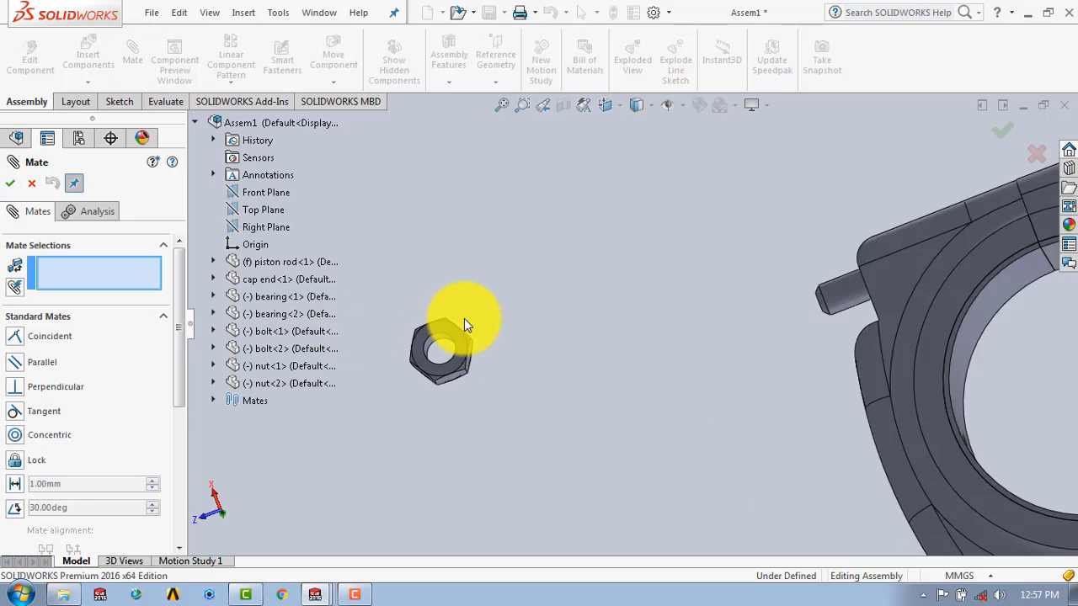
click(448, 371)
scroll(448, 368, up, 10)
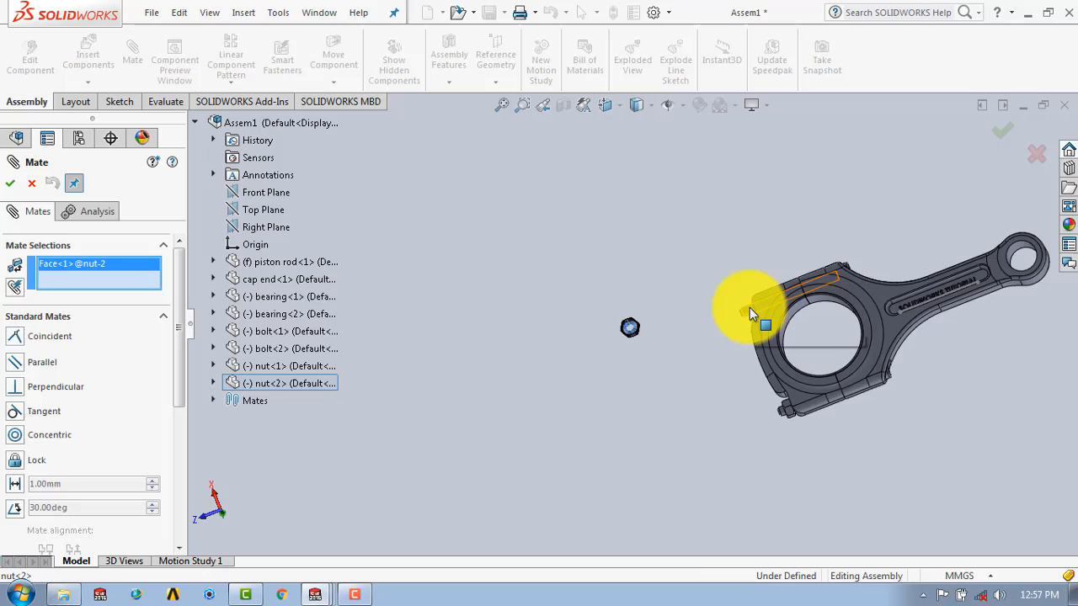
click(747, 308)
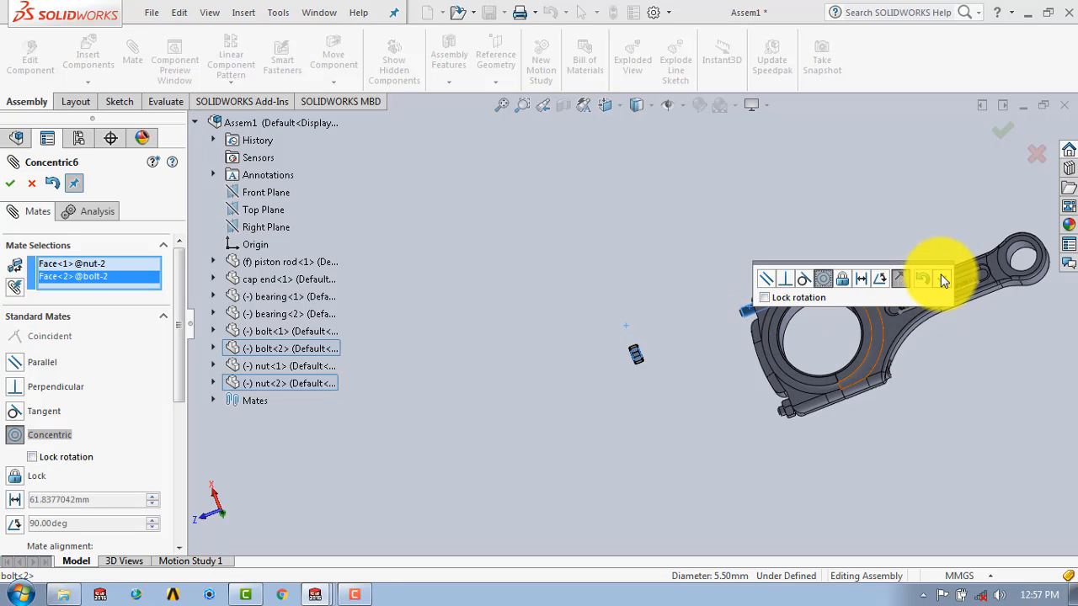
click(923, 280)
- Mate the second nut's end face coincident with the cap end's flat face around the upper bolt and finish the Mate command
middle_drag(758, 258, 721, 300)
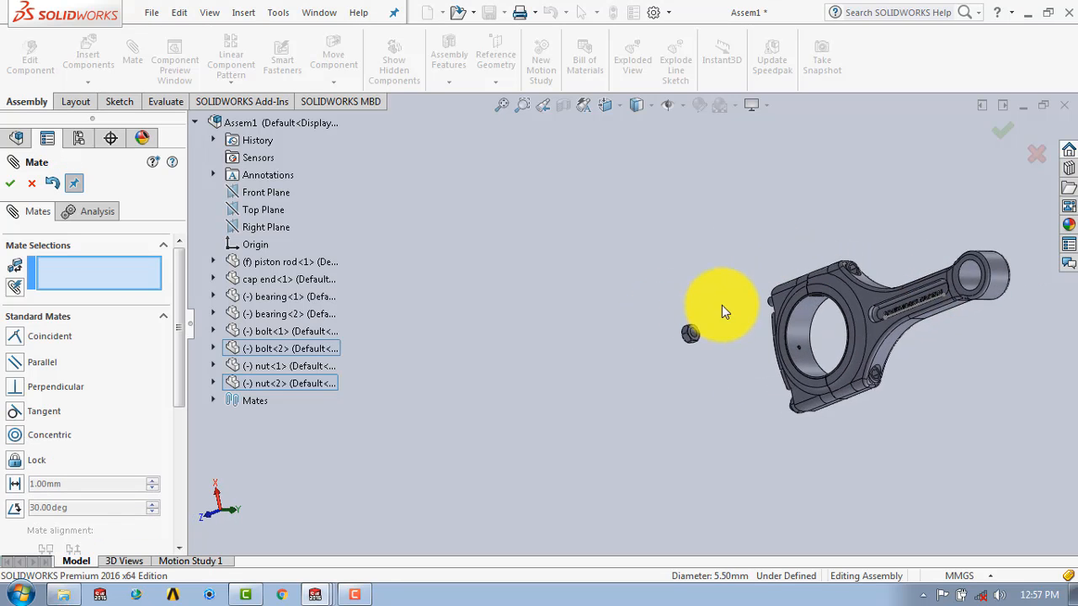
scroll(644, 367, down, 5)
click(602, 376)
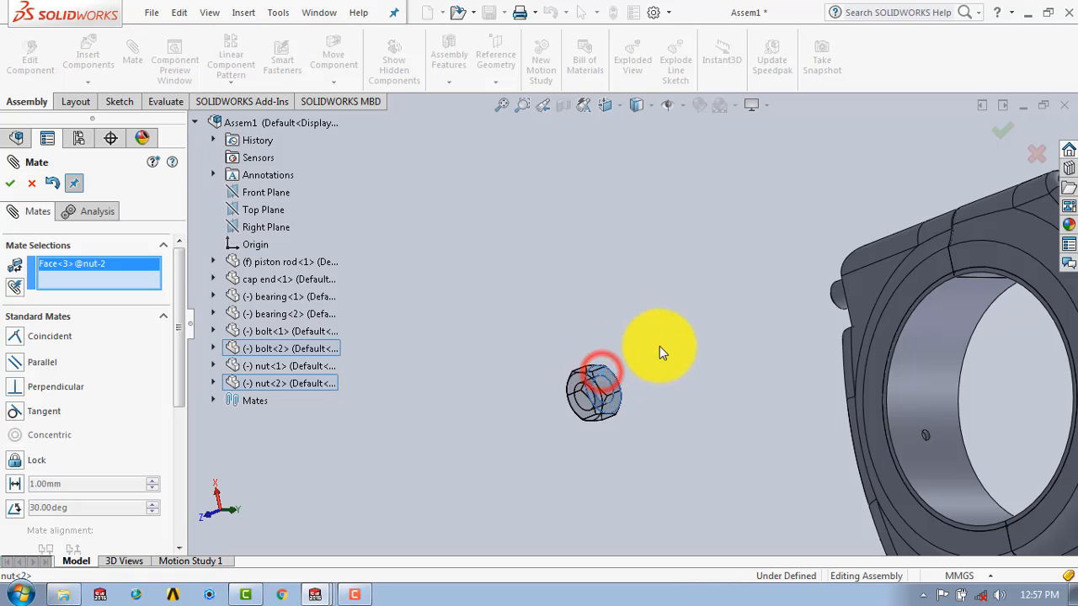
middle_drag(662, 341, 761, 353)
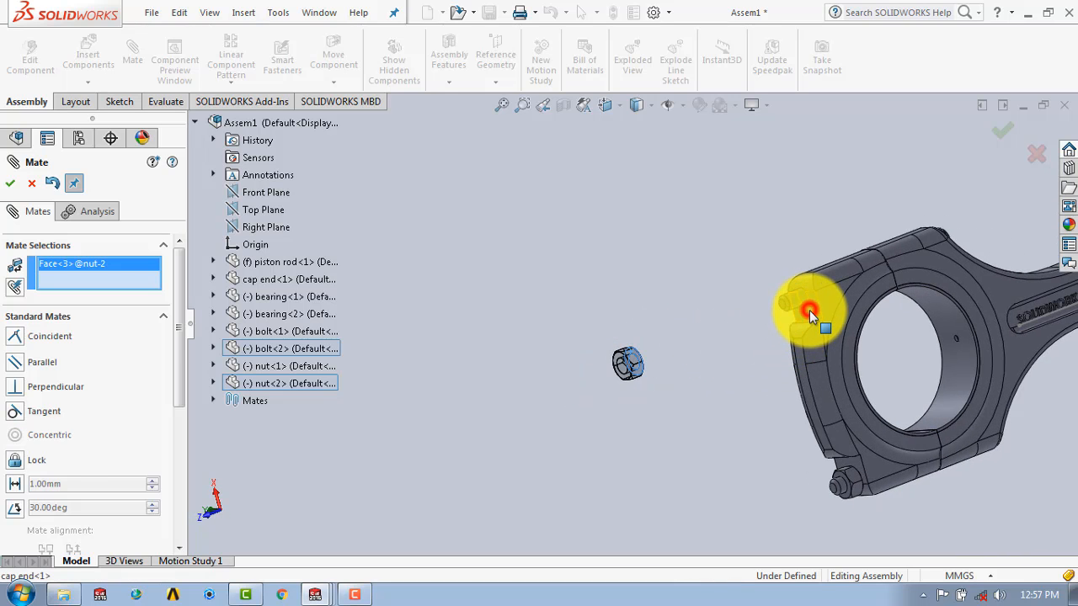
click(809, 312)
click(984, 281)
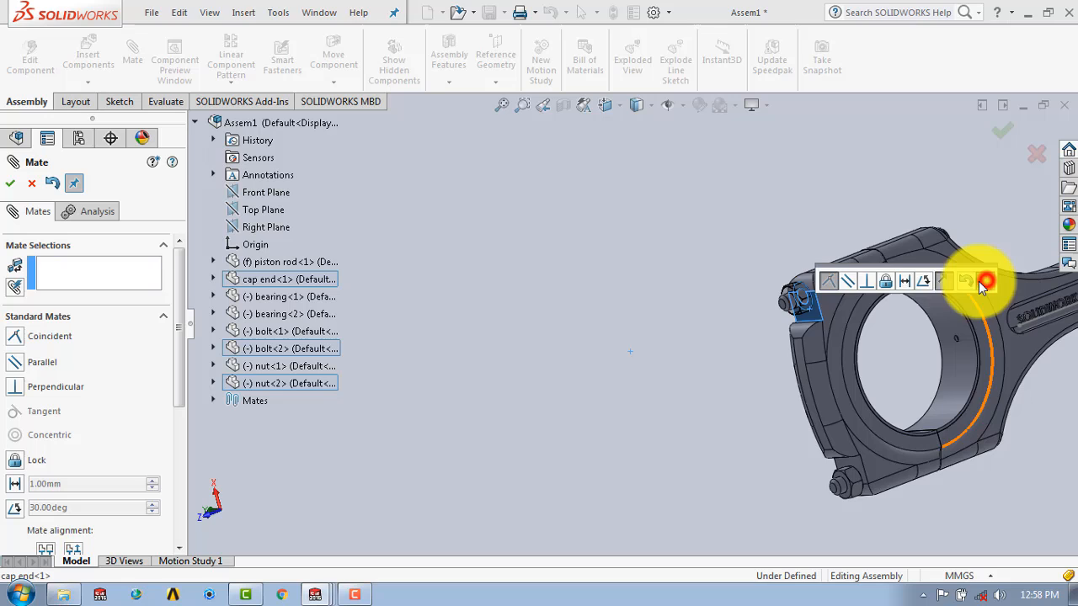
scroll(748, 335, up, 5)
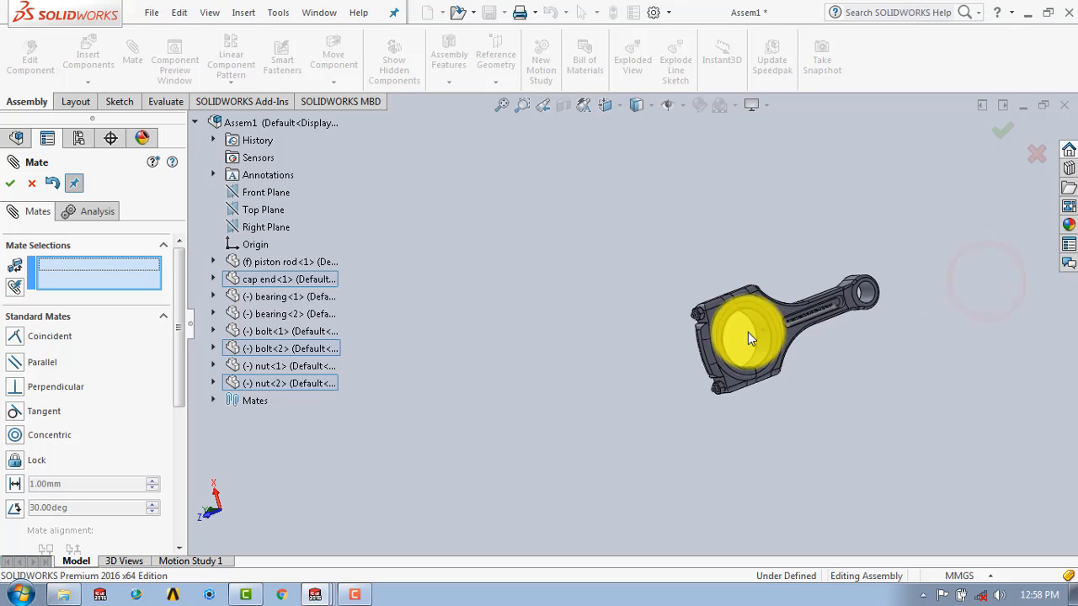
click(10, 182)
middle_drag(670, 268, 758, 320)
scroll(757, 319, down, 5)
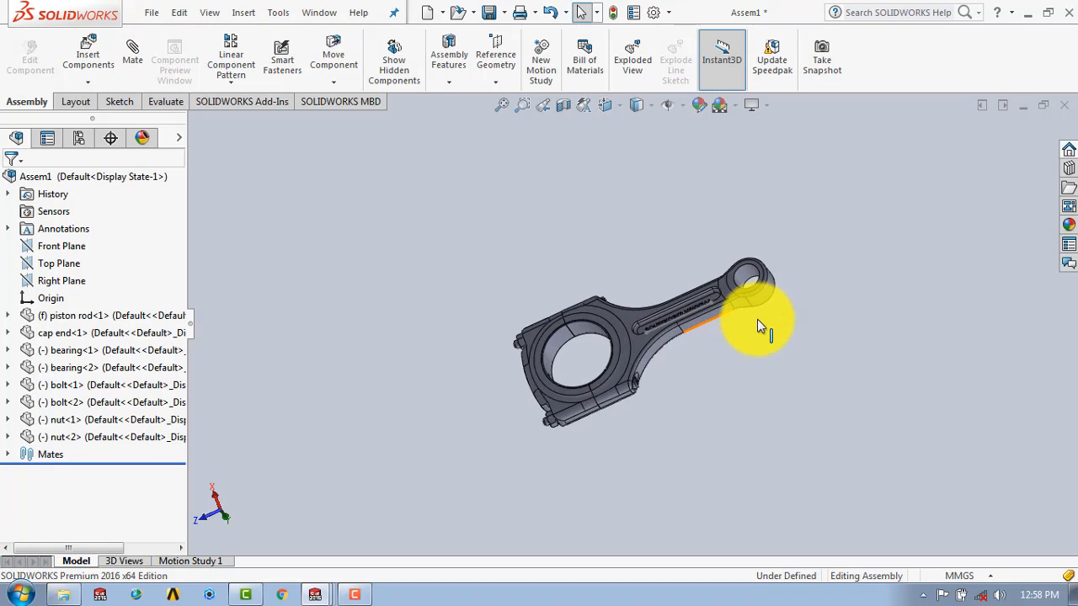
scroll(706, 341, up, 2)
mouse_move(704, 341)
middle_down()
mouse_move(667, 292)
mouse_move(705, 327)
mouse_move(705, 351)
mouse_move(691, 362)
mouse_move(717, 357)
middle_up()
scroll(691, 362, down, 3)
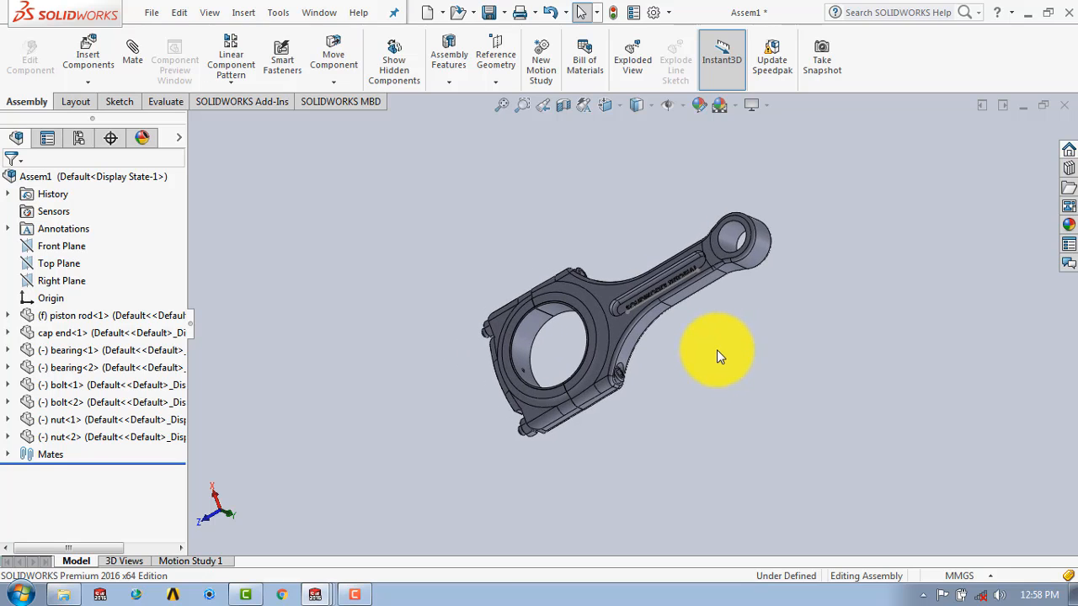